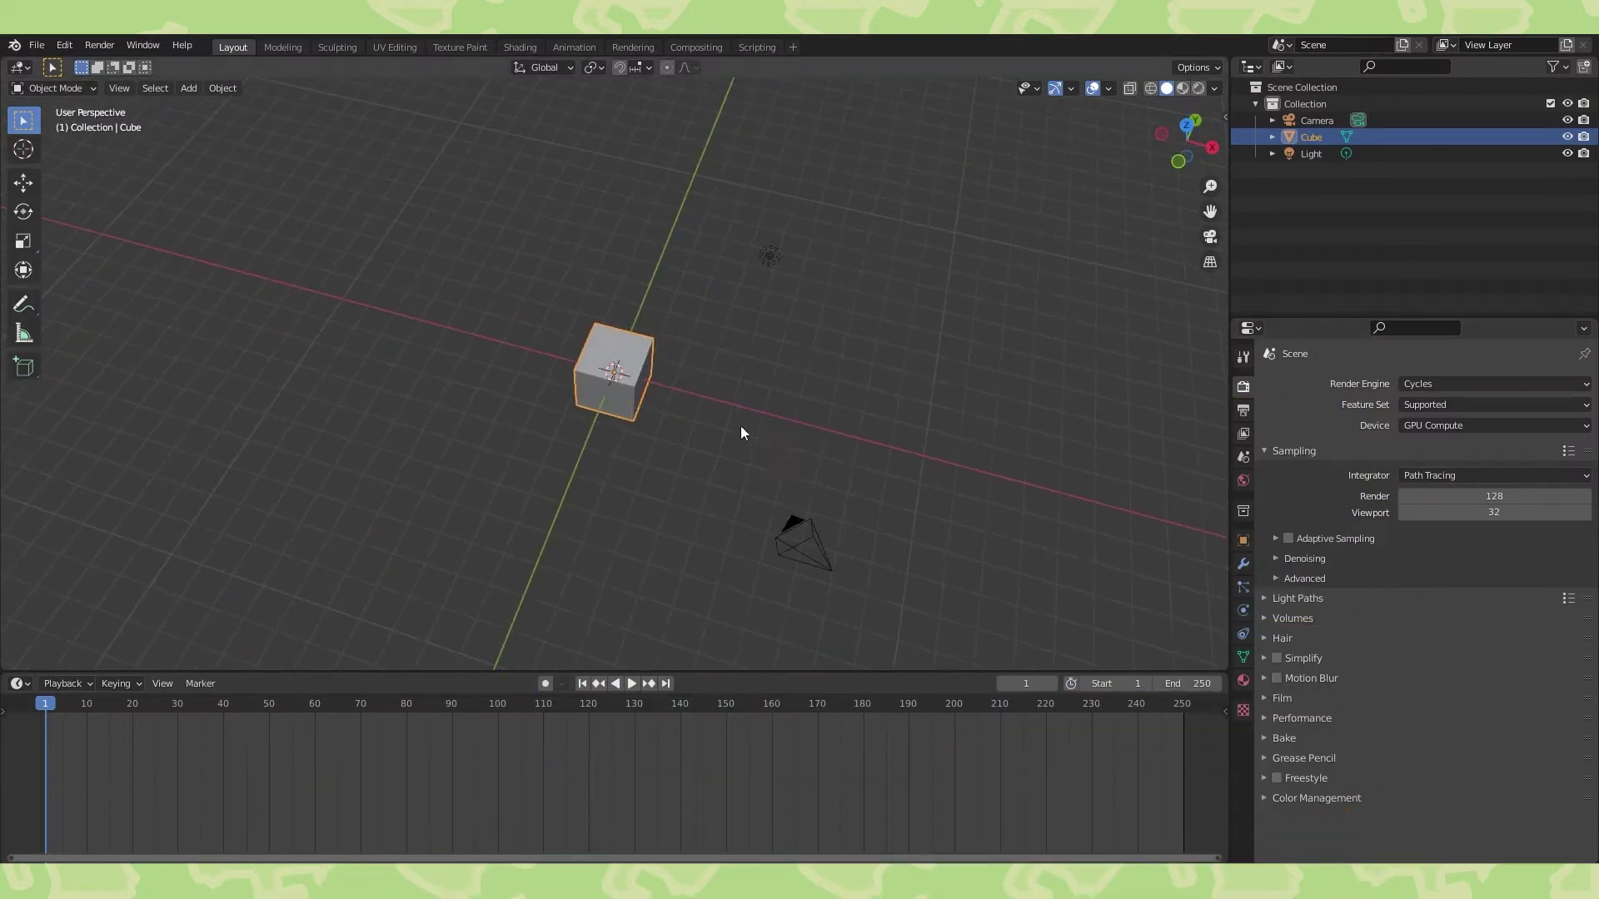
Delete the default cube and add a mesh plane at the world origin.
{"action": "key", "text": "x"}
{"action": "left_click", "coordinate": [726, 427]}
{"action": "key", "text": "shift+a"}
{"action": "left_click", "coordinate": [761, 403]}
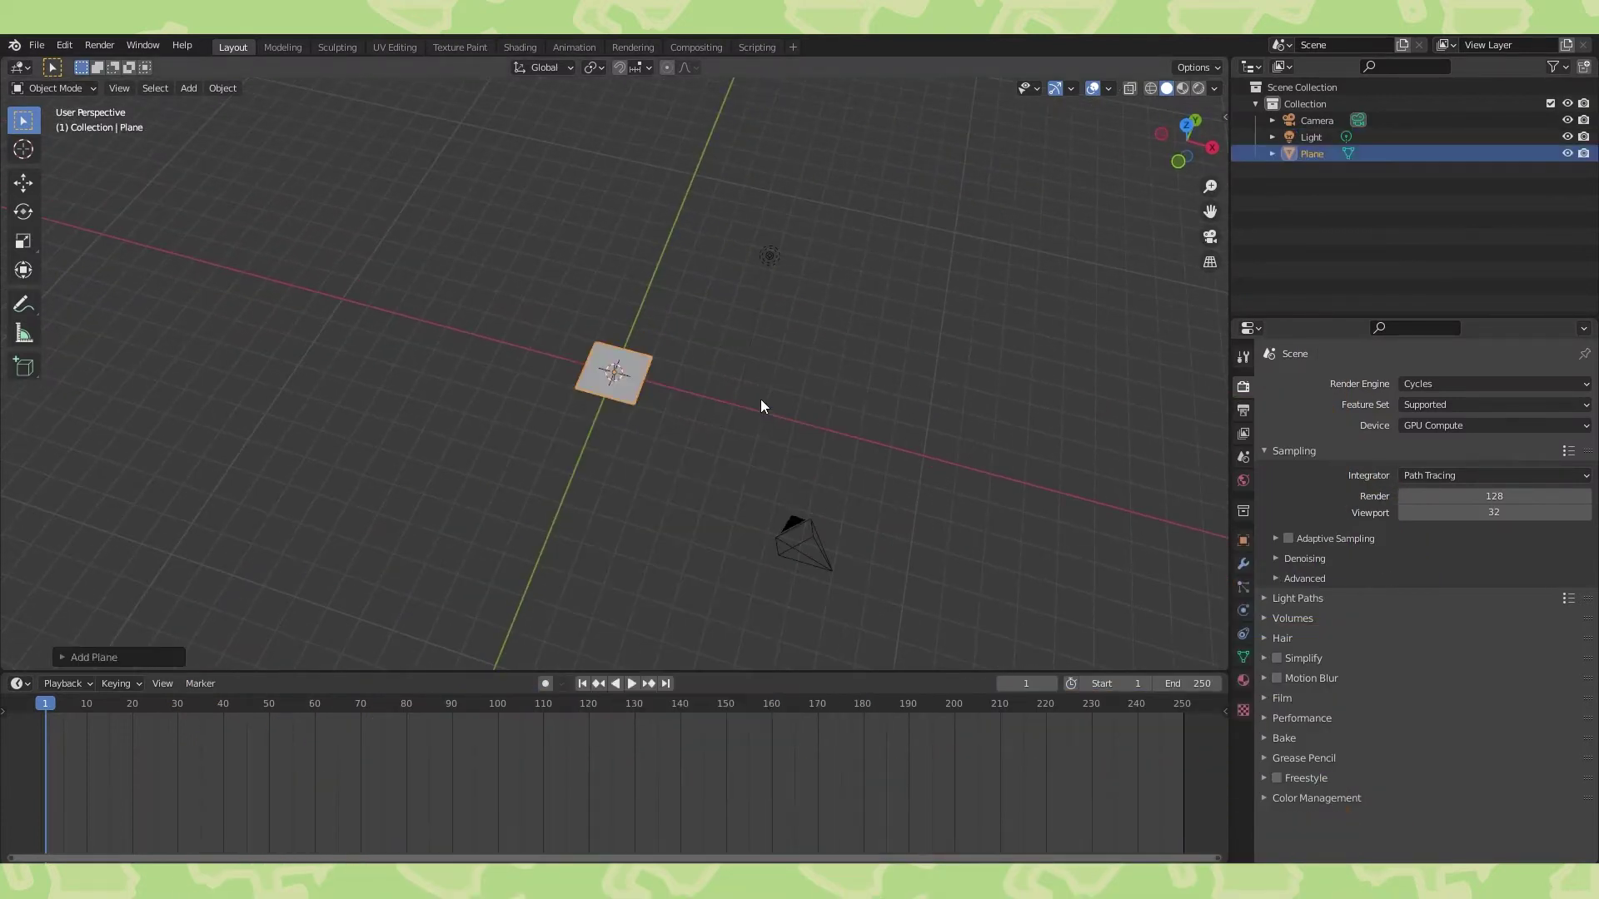
View the plane from directly above and show the scene in wireframe shading.
{"action": "middle_click_drag", "start_coordinate": [761, 406], "coordinate": [699, 416]}
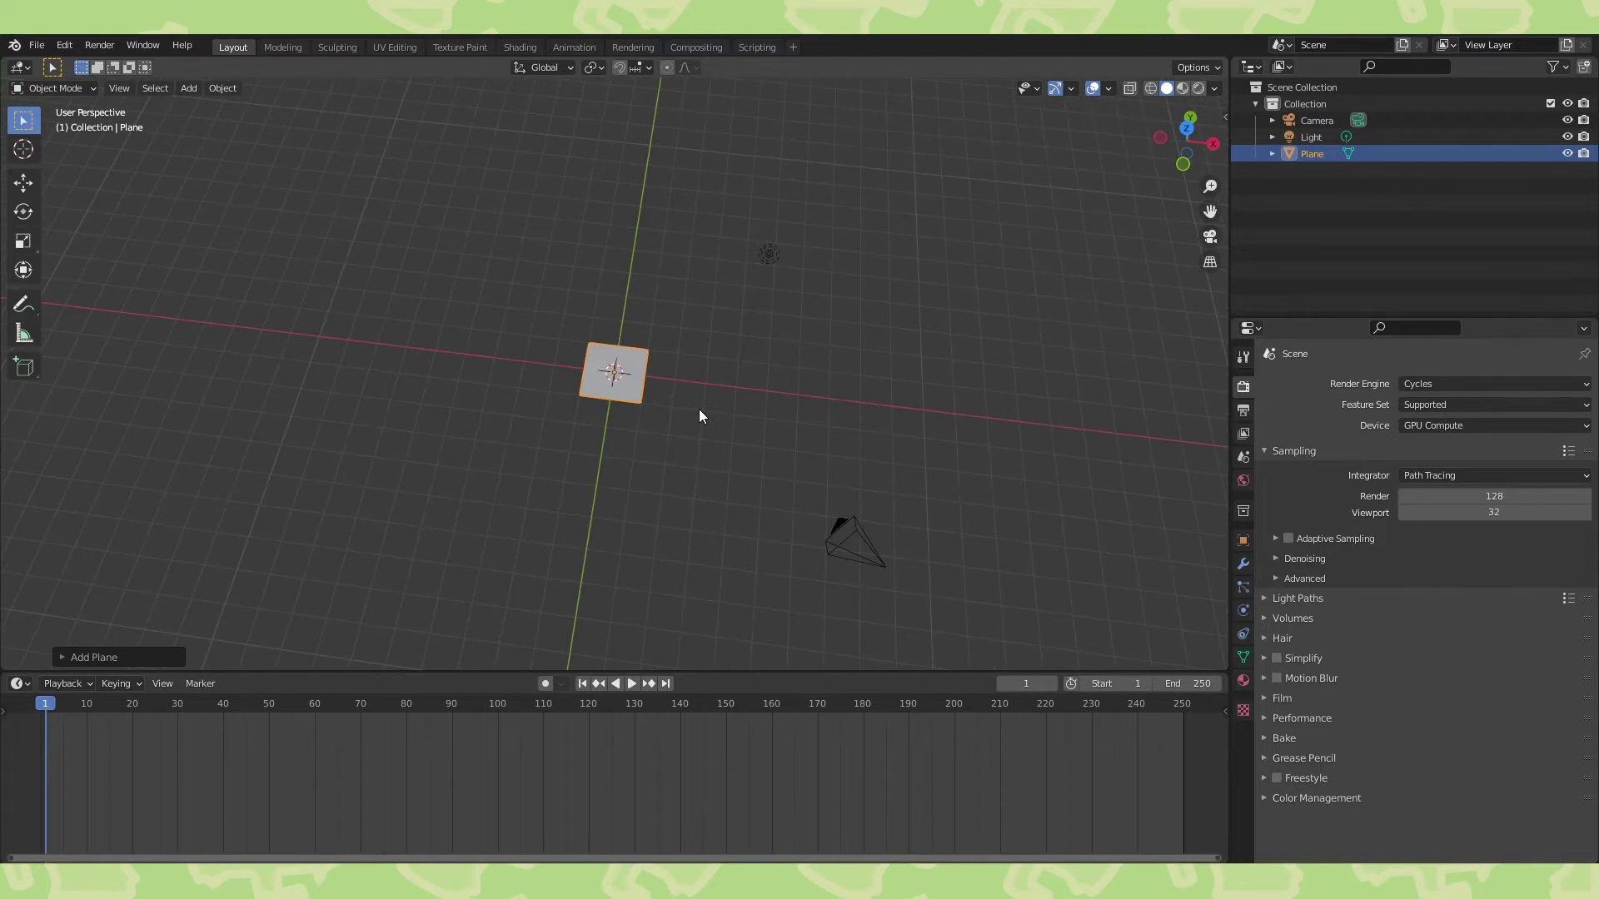
{"action": "key", "text": "KP_7"}
{"action": "scroll", "coordinate": [700, 410], "scroll_direction": "up", "scroll_amount": 5}
{"action": "middle_click_drag", "start_coordinate": [734, 418], "coordinate": [880, 414], "text": "shift"}
{"action": "scroll", "coordinate": [811, 430], "scroll_direction": "up", "scroll_amount": 1}
{"action": "key", "text": "KP_Decimal"}
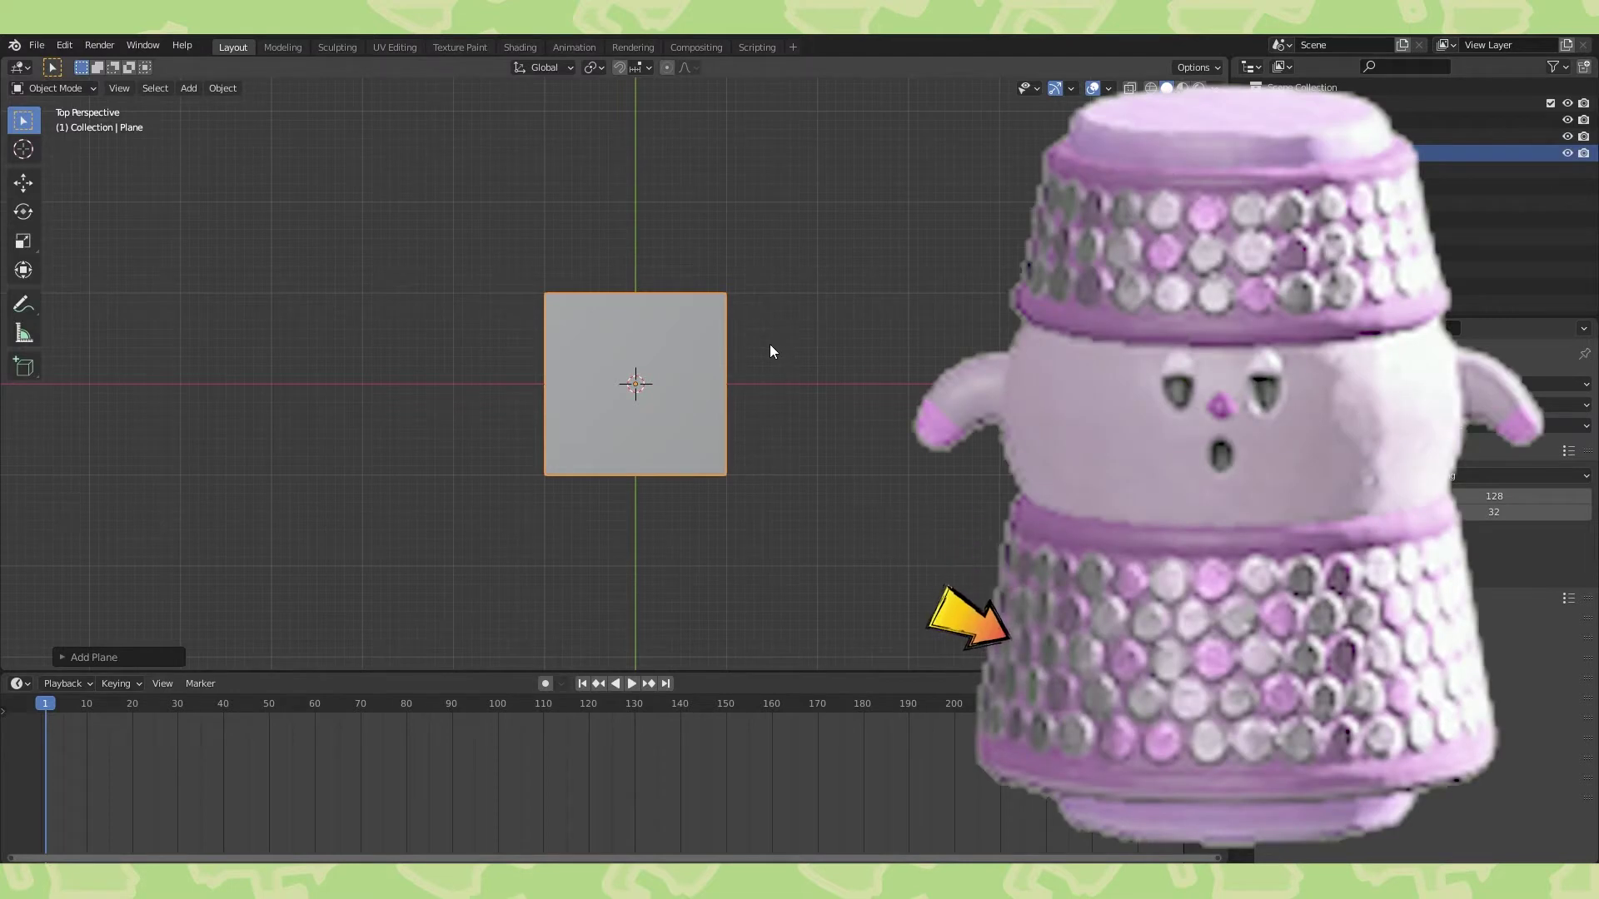
{"action": "scroll", "coordinate": [770, 366], "scroll_direction": "up", "scroll_amount": 2}
{"action": "middle_click_drag", "start_coordinate": [759, 369], "coordinate": [795, 327], "text": "shift"}
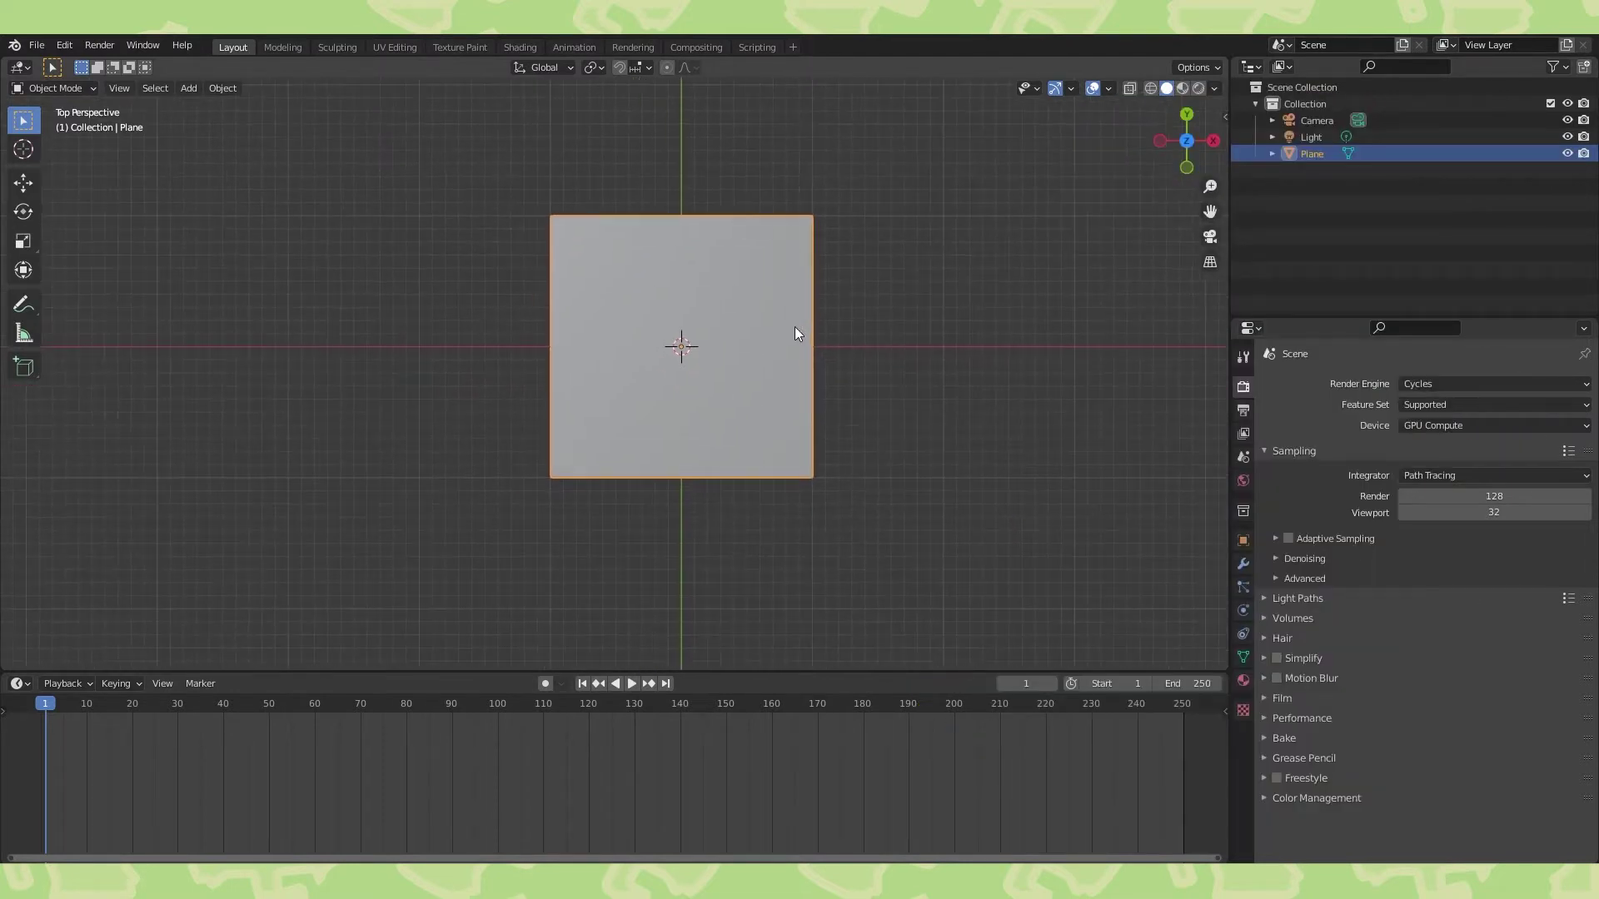
{"action": "left_click", "coordinate": [1151, 88]}
{"action": "scroll", "coordinate": [884, 263], "scroll_direction": "up", "scroll_amount": 2}
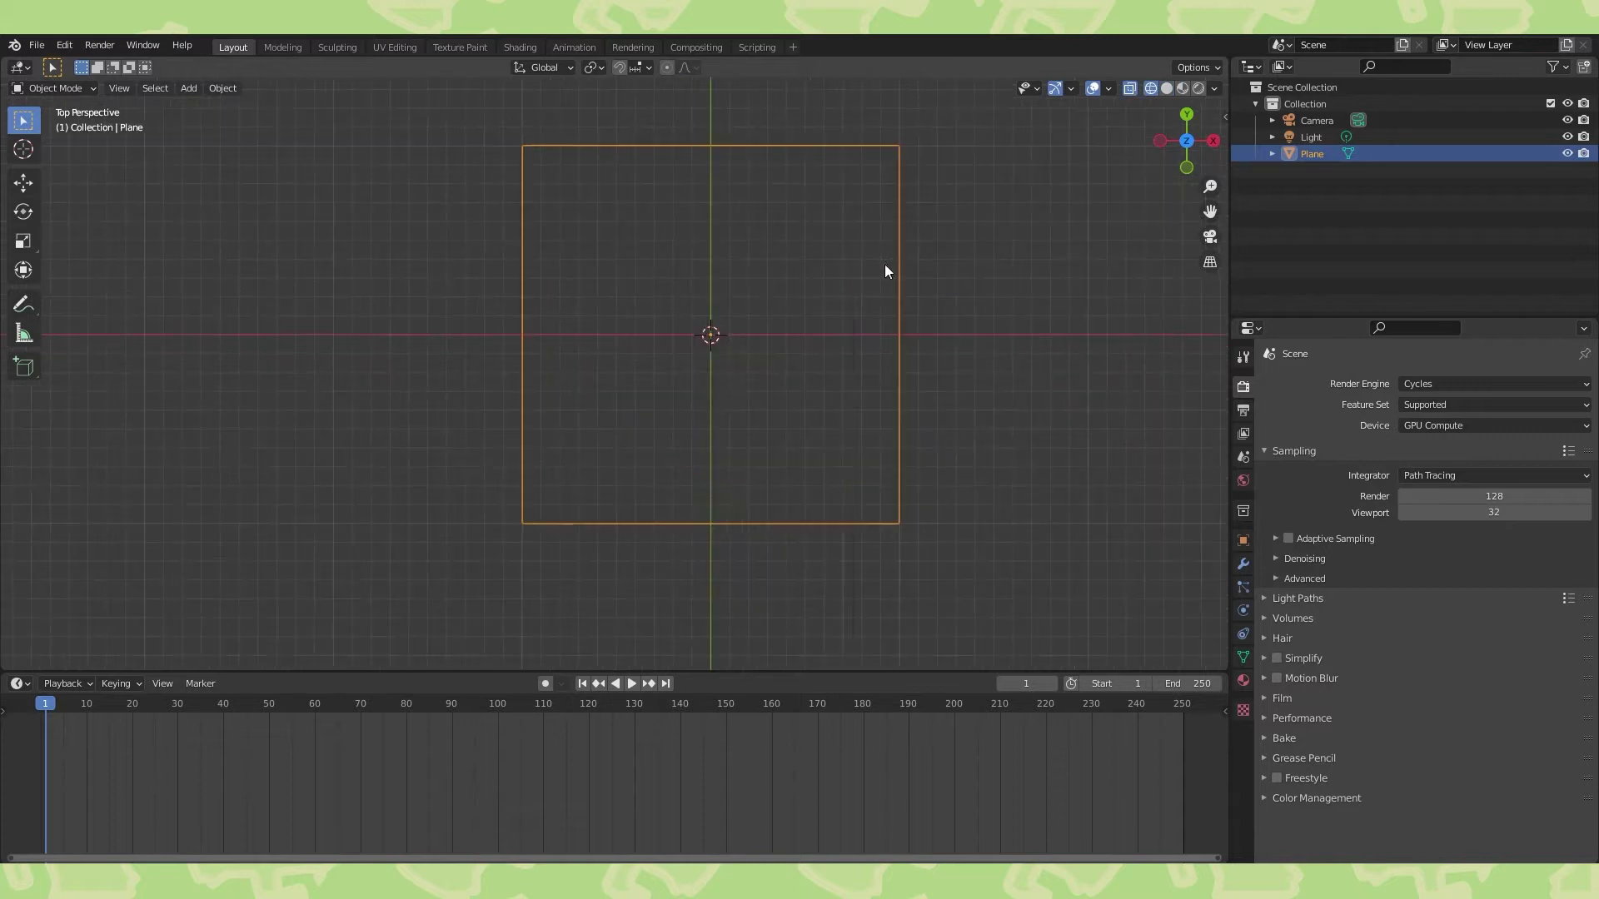
Add a mesh circle at the centre of the plane.
{"action": "key", "text": "shift+a"}
{"action": "mouse_move", "coordinate": [823, 303]}
{"action": "left_click", "coordinate": [894, 337]}
{"action": "scroll", "coordinate": [702, 336], "scroll_direction": "down", "scroll_amount": 2}
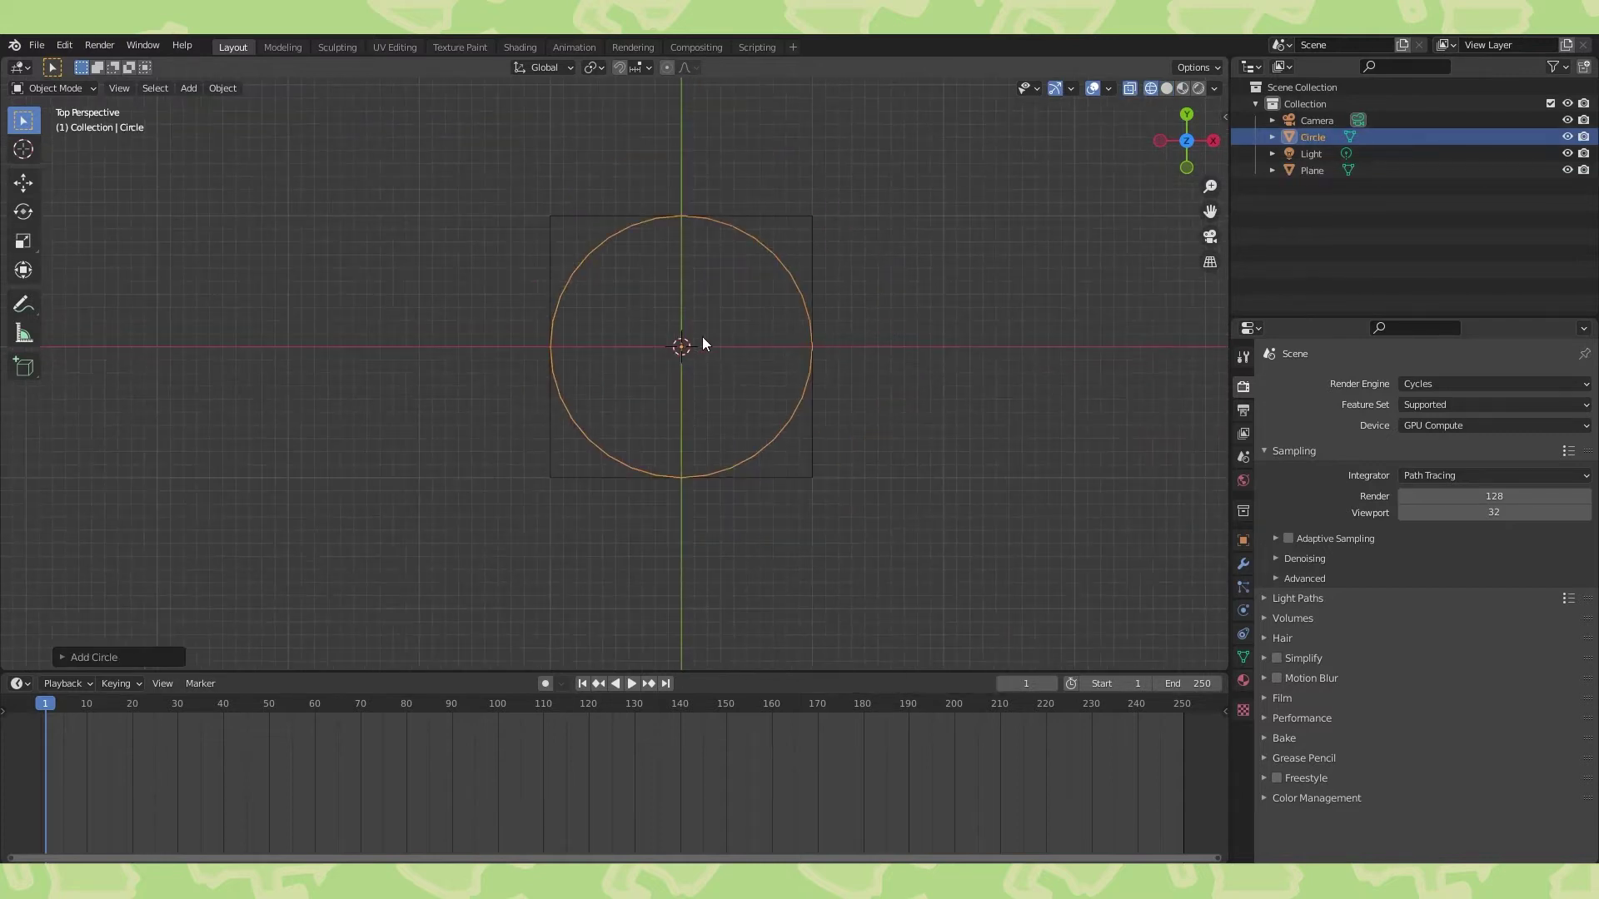
Scale the circle's vertices in Edit Mode down to about a tenth of their size.
{"action": "key", "text": "Tab"}
{"action": "left_click", "coordinate": [112, 89]}
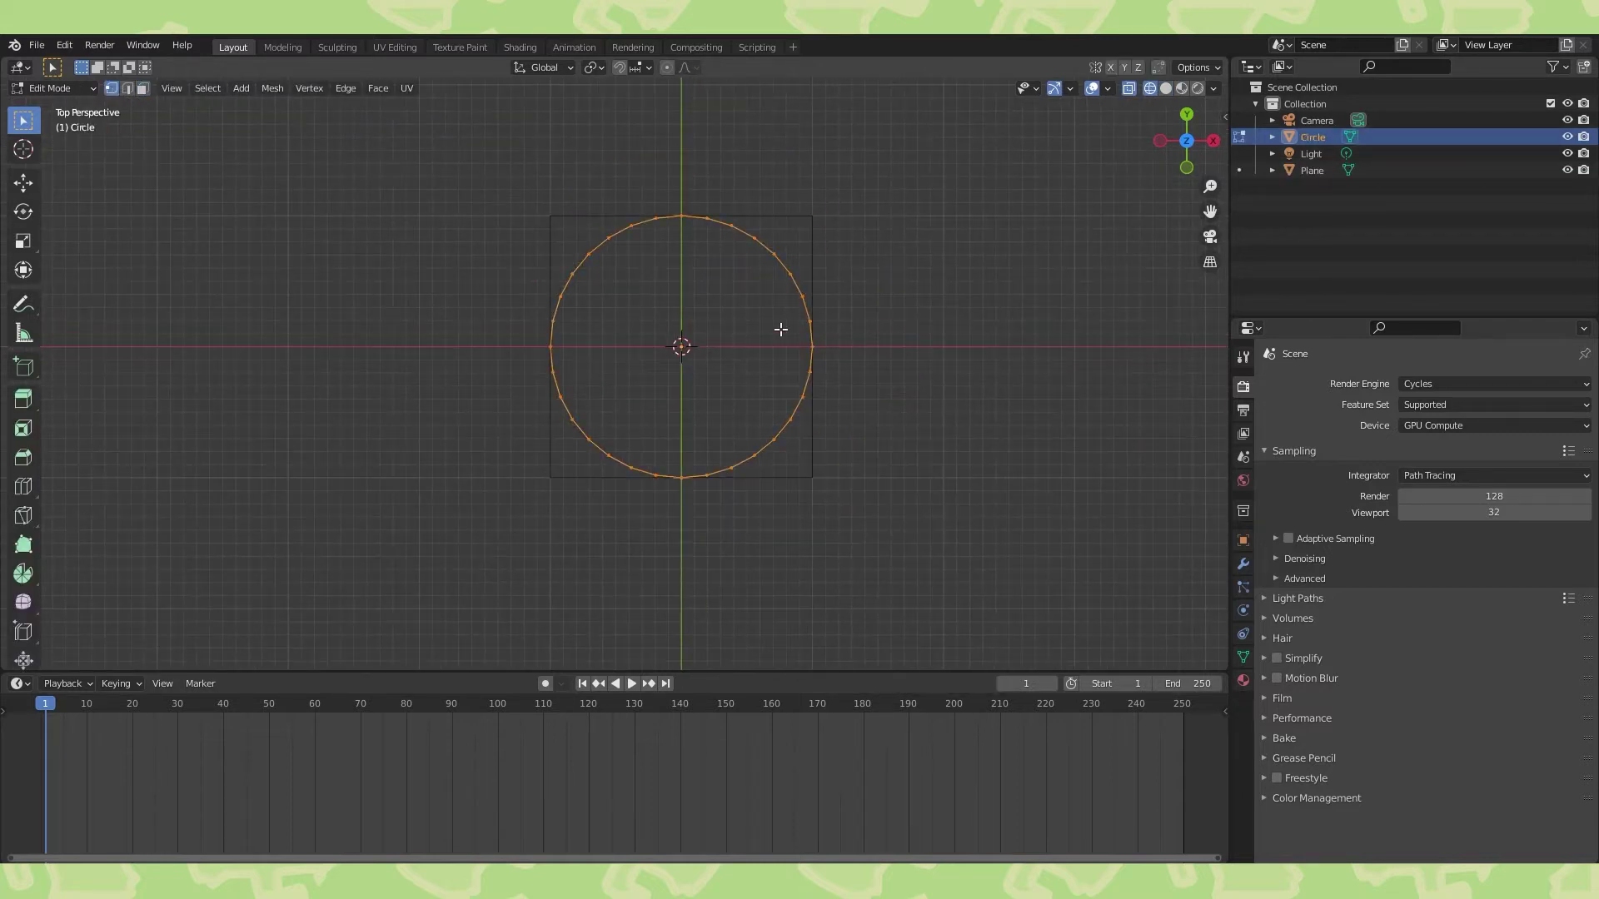
{"action": "middle_click_drag", "start_coordinate": [747, 281], "coordinate": [704, 305], "text": "shift"}
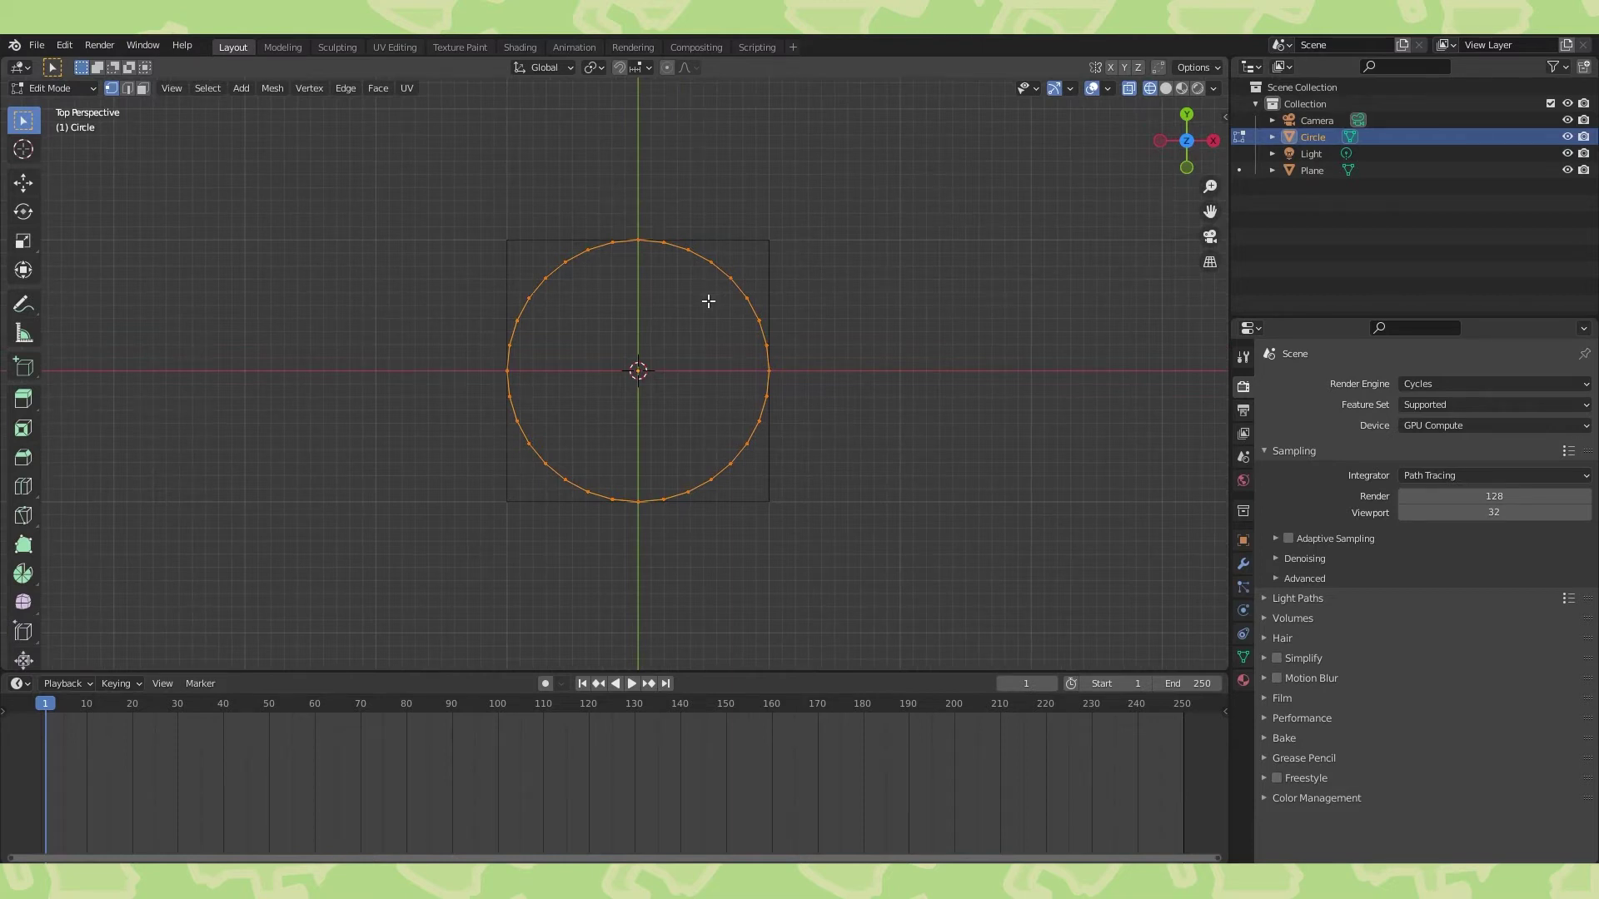
{"action": "key", "text": "s"}
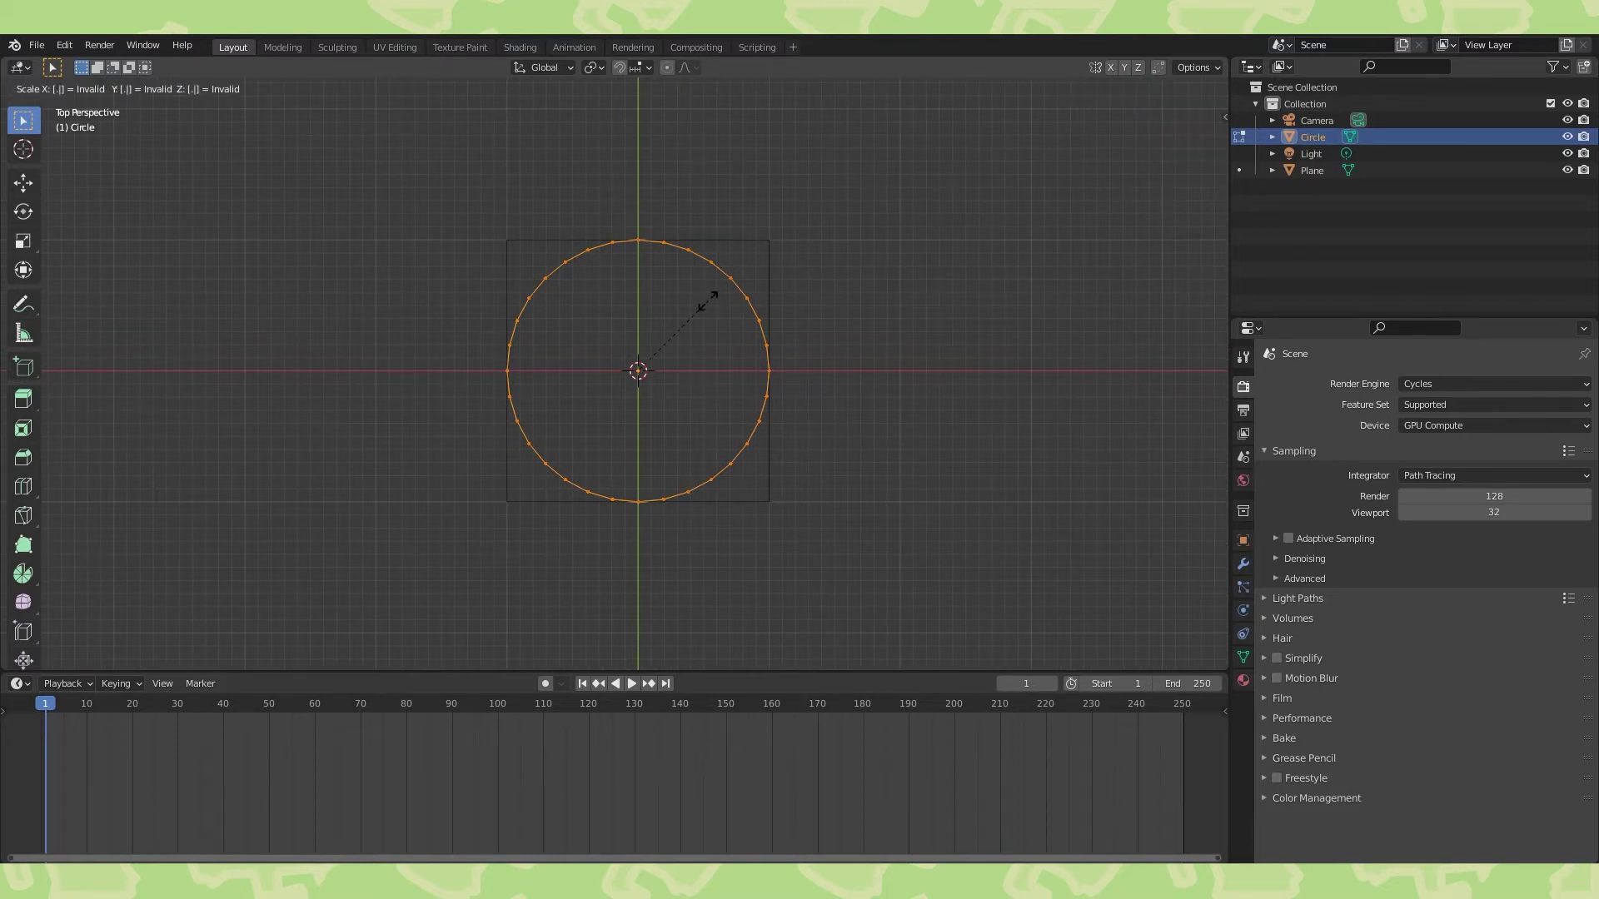
{"action": "left_click", "coordinate": [707, 300]}
{"action": "scroll", "coordinate": [747, 260], "scroll_direction": "up", "scroll_amount": 3}
{"action": "middle_click_drag", "start_coordinate": [741, 269], "coordinate": [748, 258], "text": "shift"}
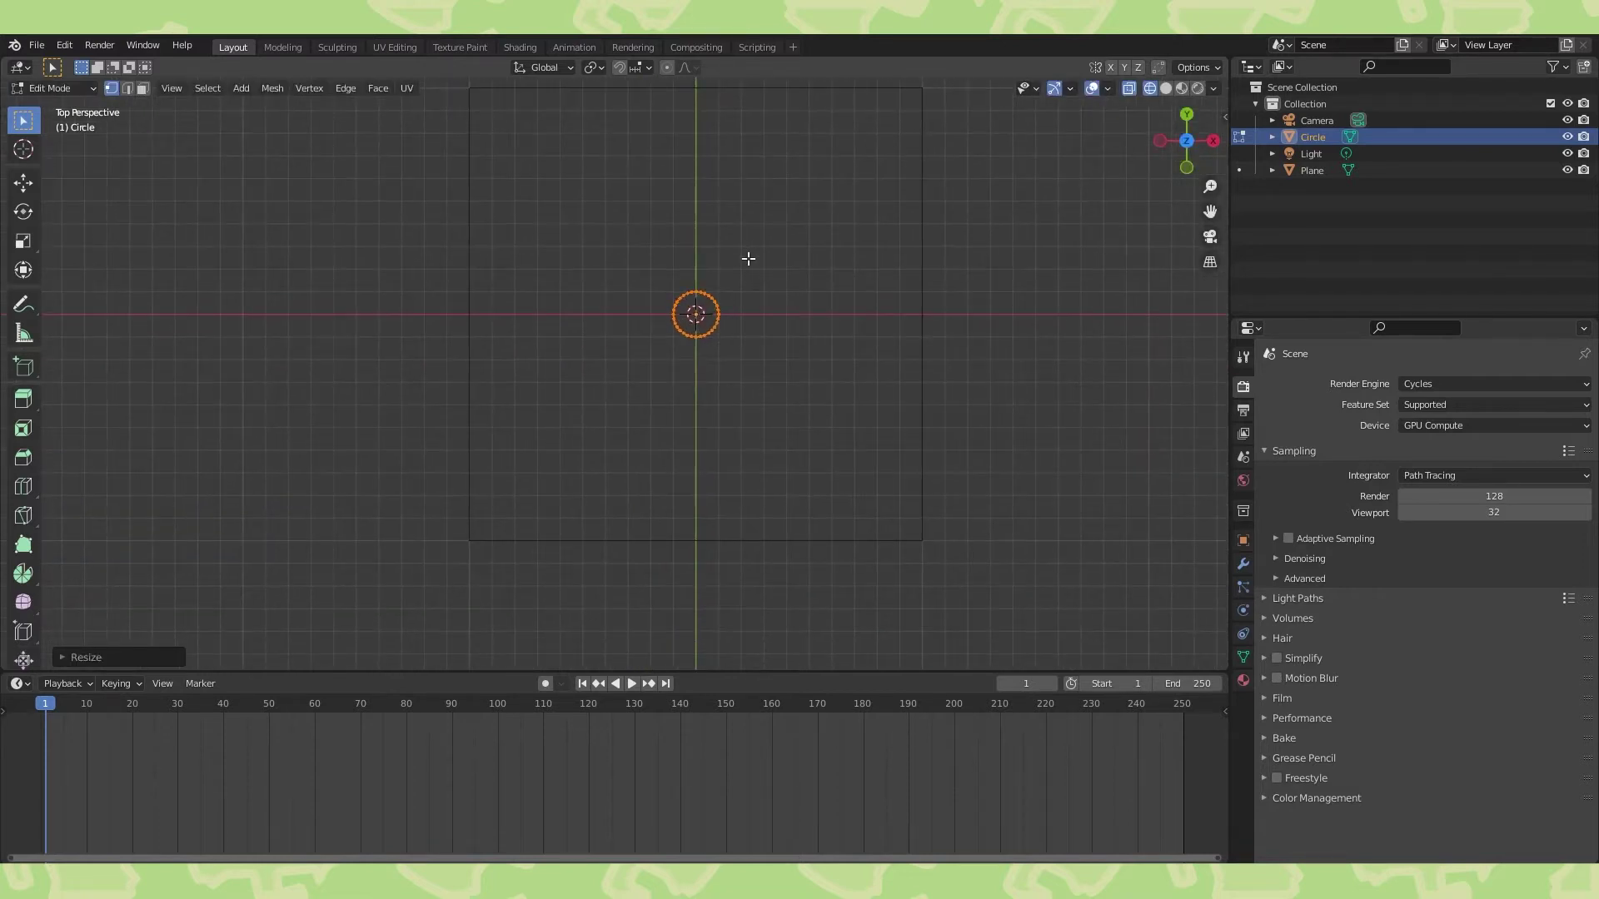
Move the circle's vertices -1 m along X and -1 m along Y onto the plane's corner.
{"action": "type", "text": "gx-1"}
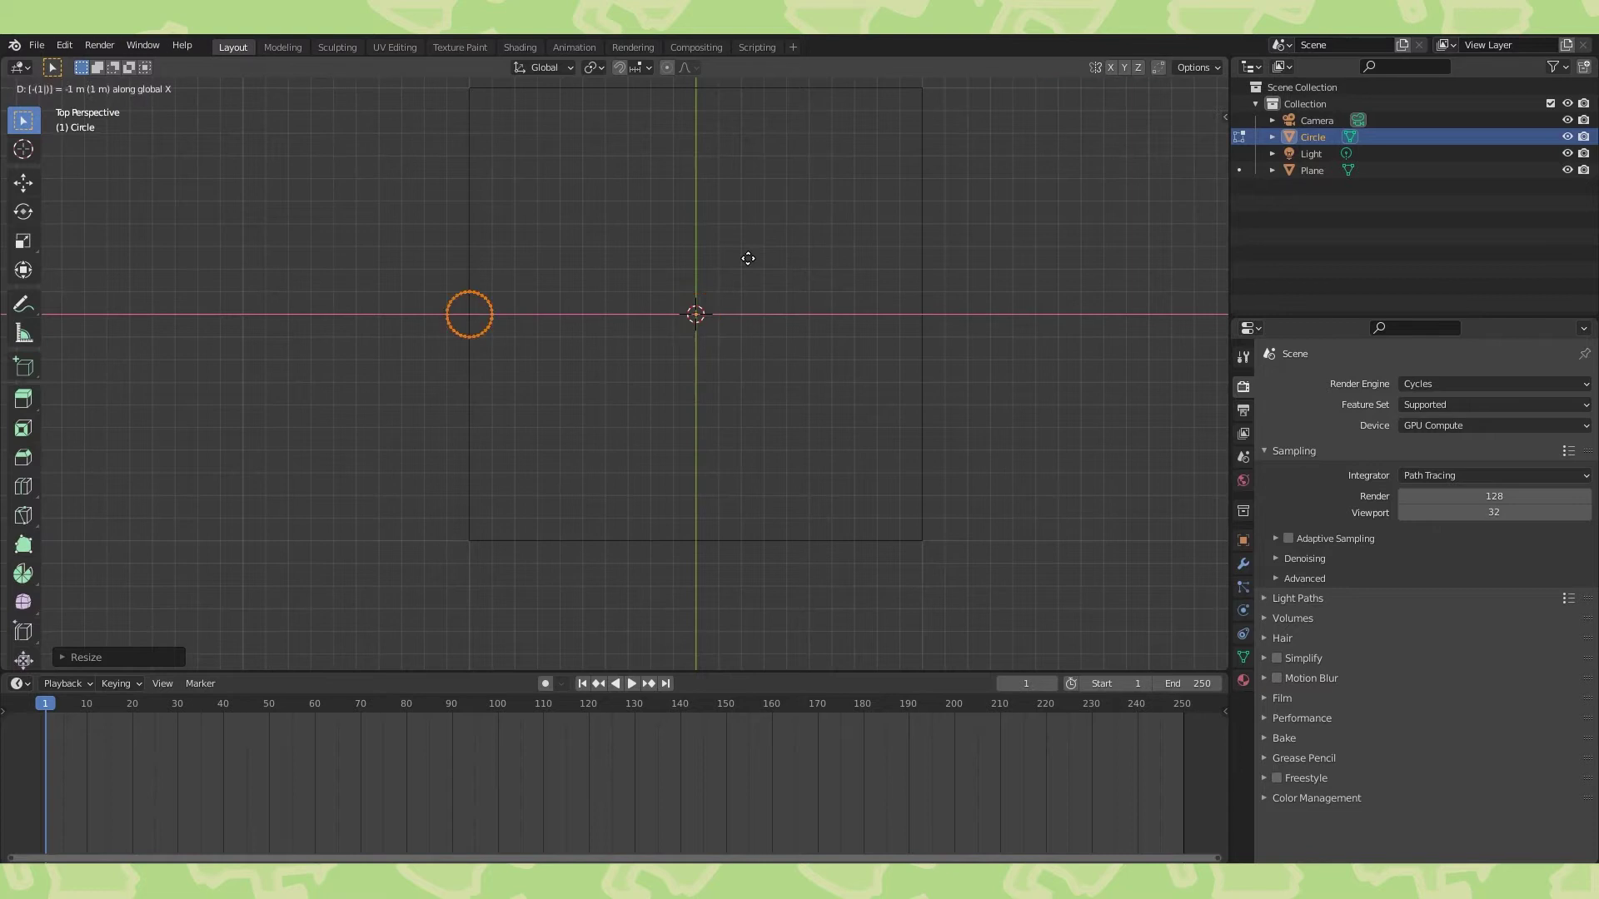
{"action": "key", "text": "Return"}
{"action": "key", "text": "g"}
{"action": "key", "text": "y"}
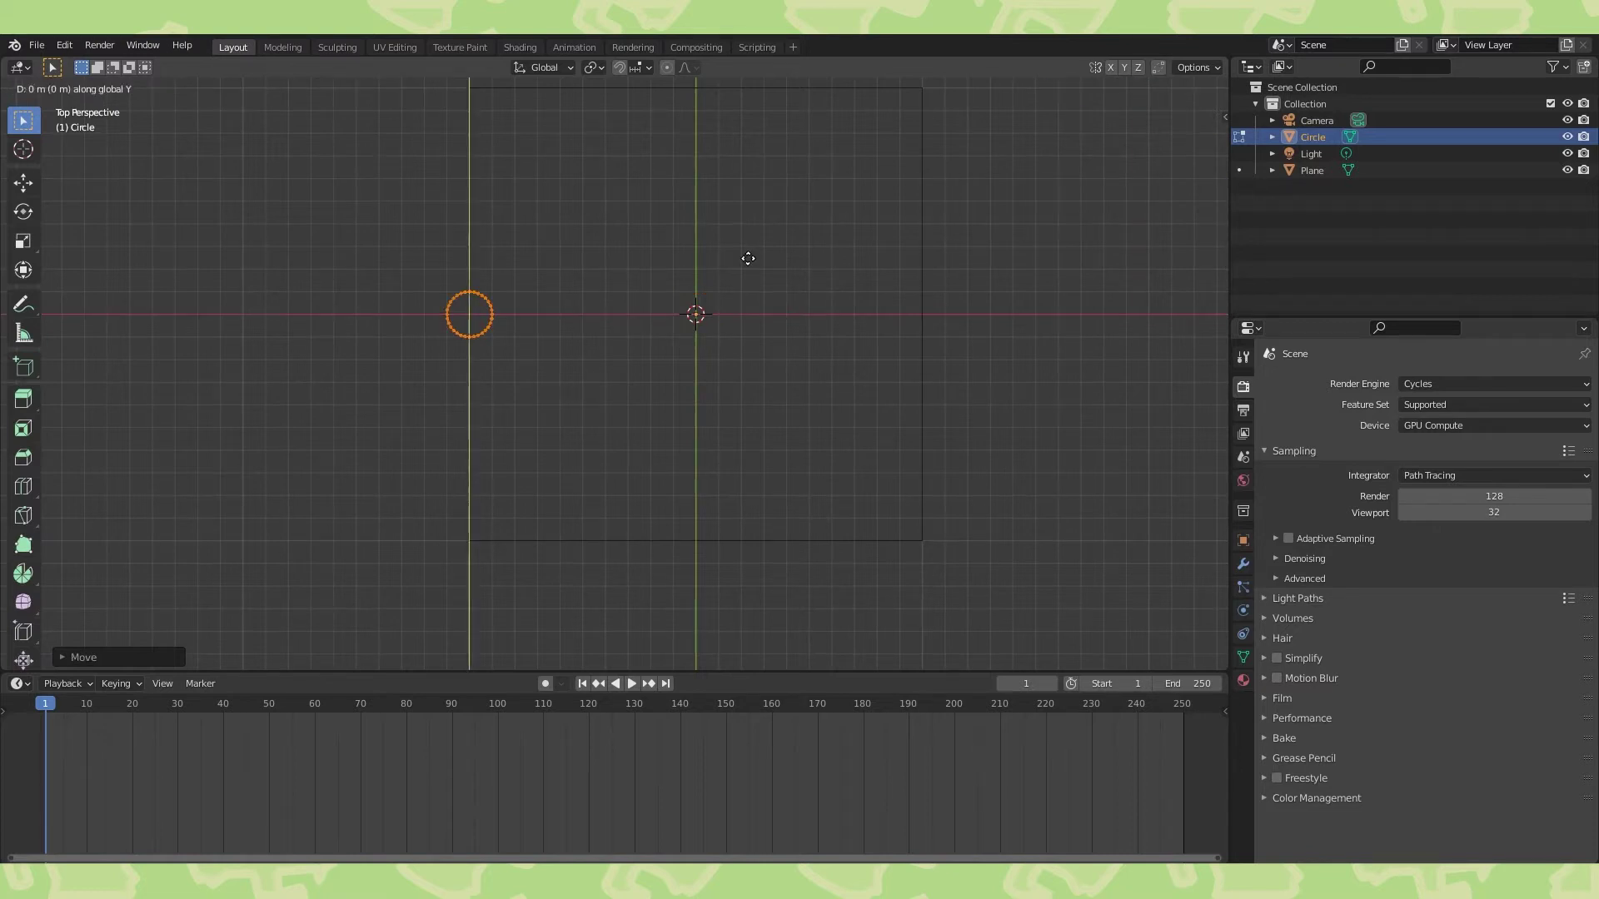
{"action": "type", "text": "-1"}
{"action": "key", "text": "Return"}
{"action": "key", "text": "Tab"}
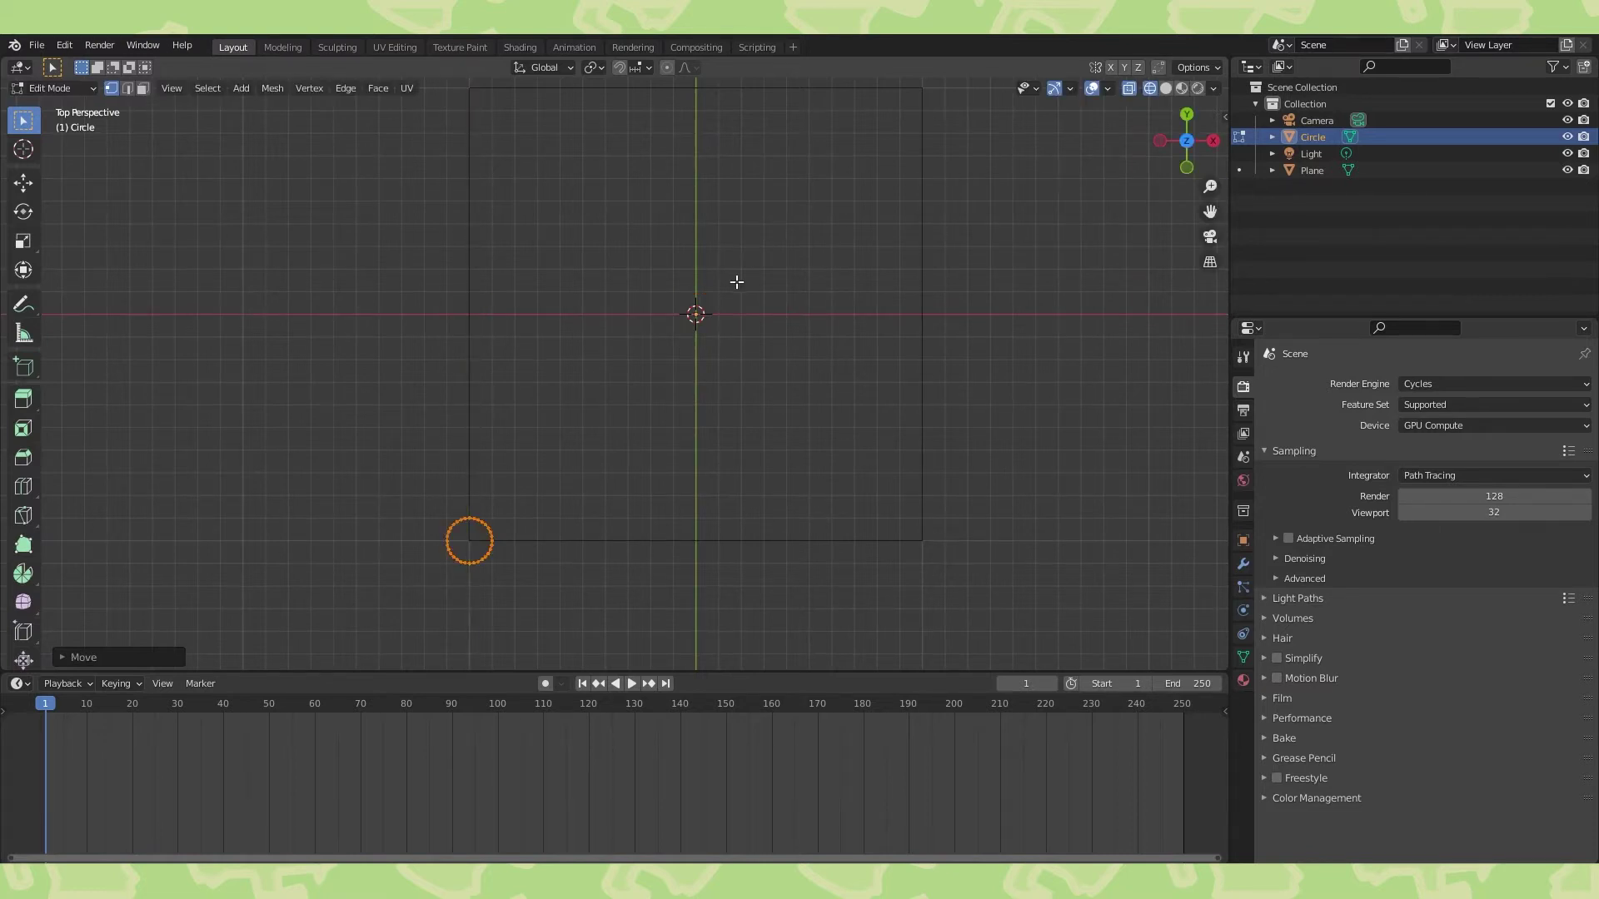
Add an Array modifier to the circle.
{"action": "key", "text": "KP_Decimal"}
{"action": "middle_click_drag", "start_coordinate": [1111, 499], "coordinate": [792, 403], "text": "shift"}
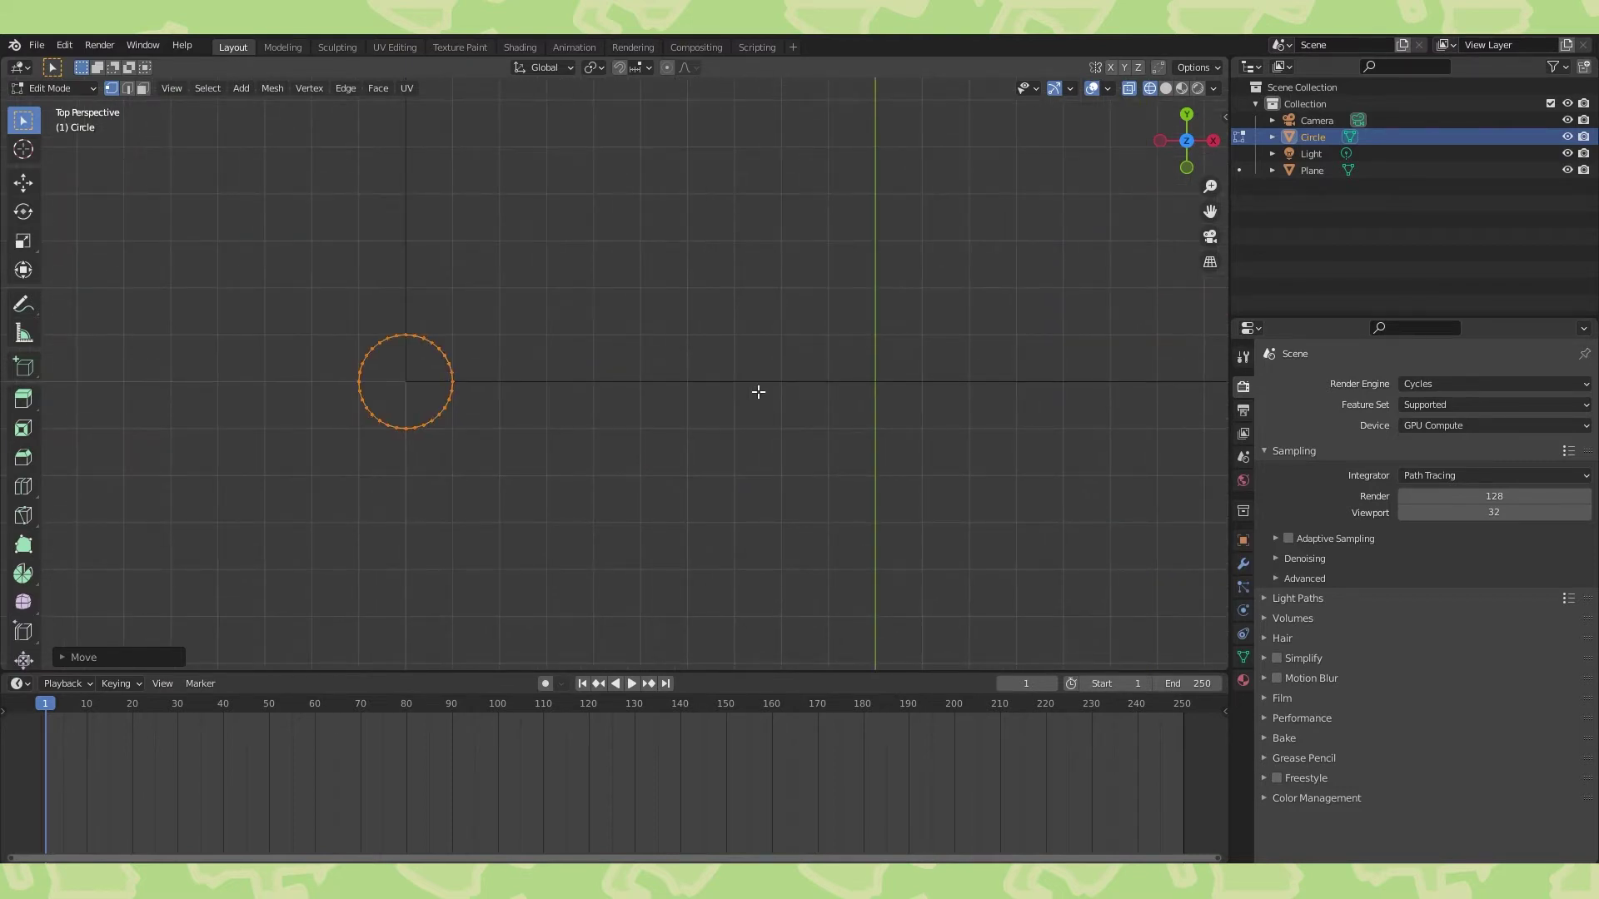
{"action": "left_click", "coordinate": [1243, 563]}
{"action": "left_click", "coordinate": [1395, 383]}
{"action": "left_click", "coordinate": [1268, 429]}
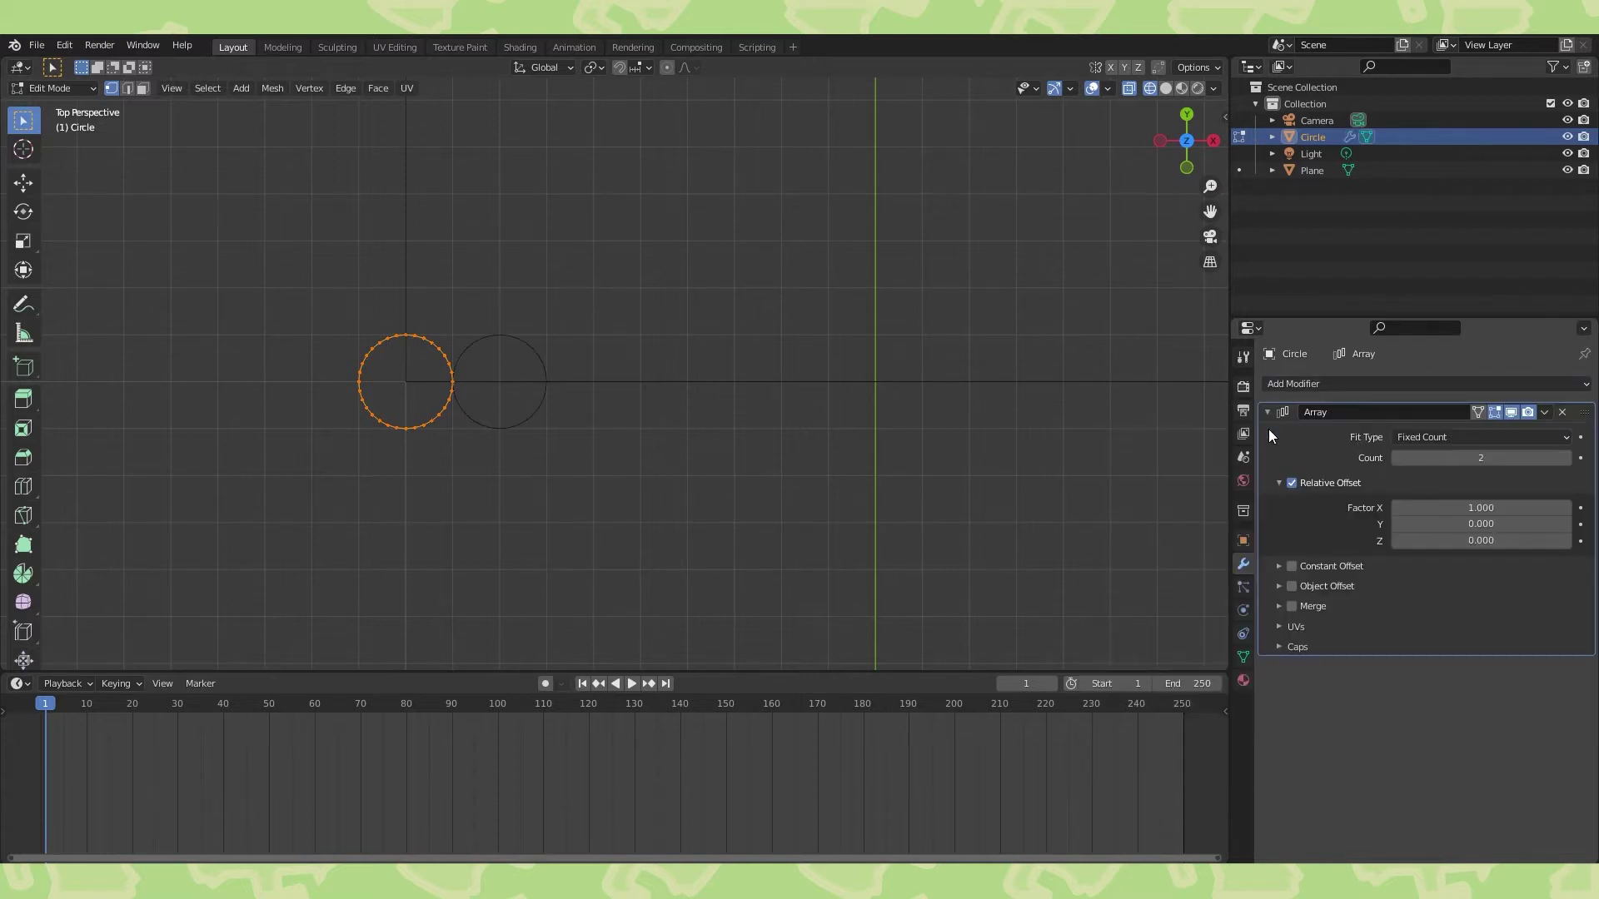
Set the array's count to 11 so the row of circles spans the plane's edge.
{"action": "scroll", "coordinate": [667, 445], "scroll_direction": "down", "scroll_amount": 3}
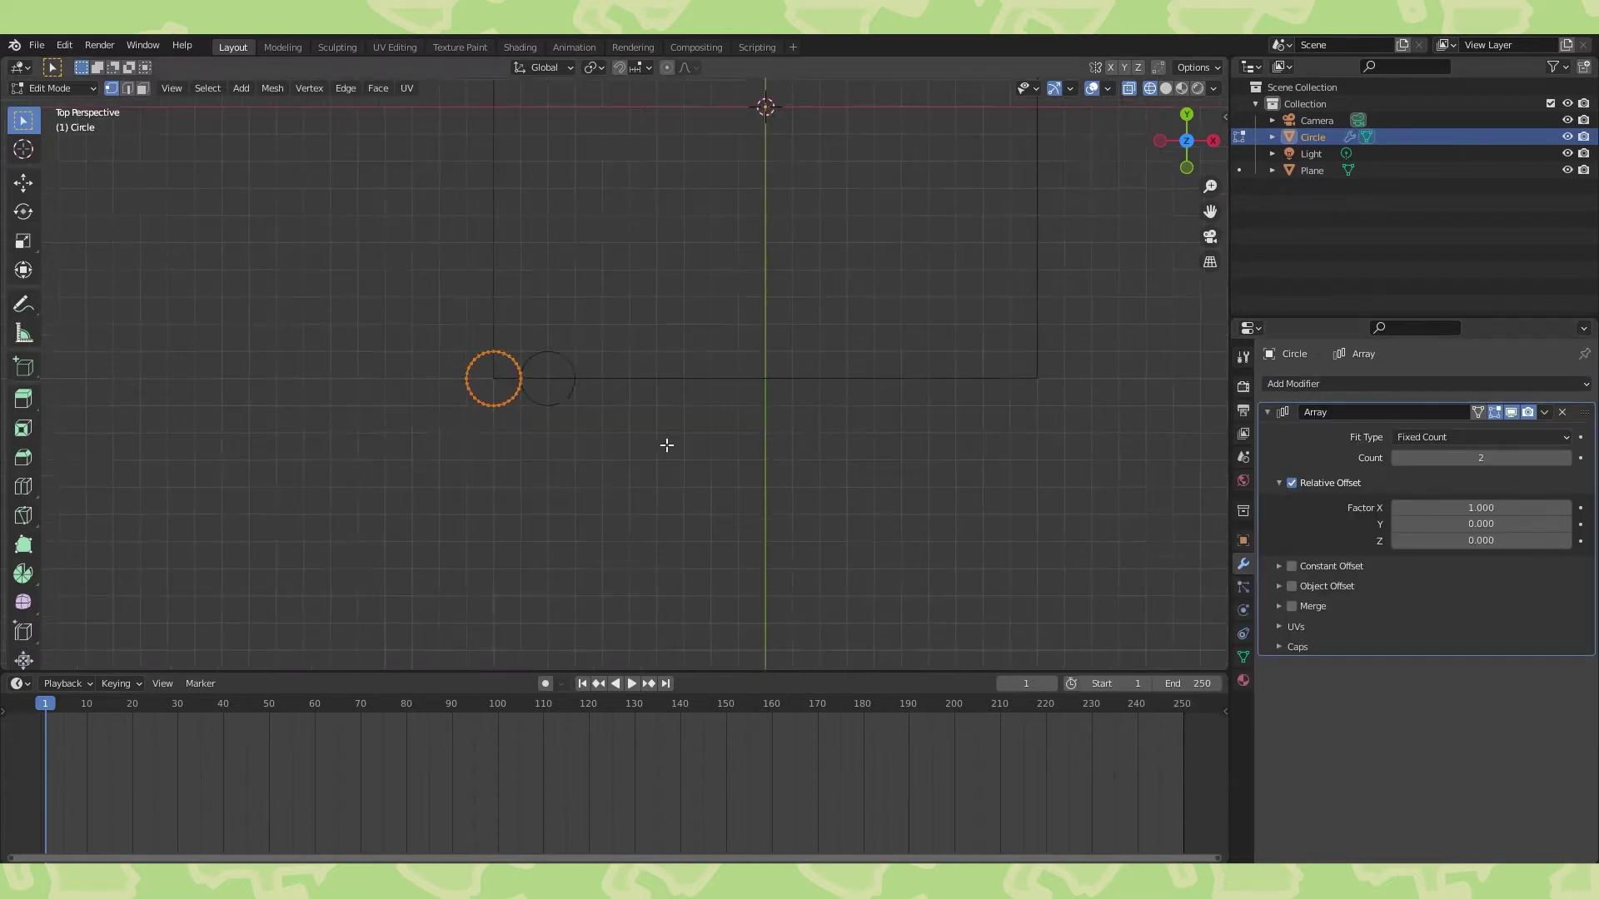
{"action": "middle_click_drag", "start_coordinate": [770, 414], "coordinate": [618, 446], "text": "shift"}
{"action": "left_click", "coordinate": [1472, 459]}
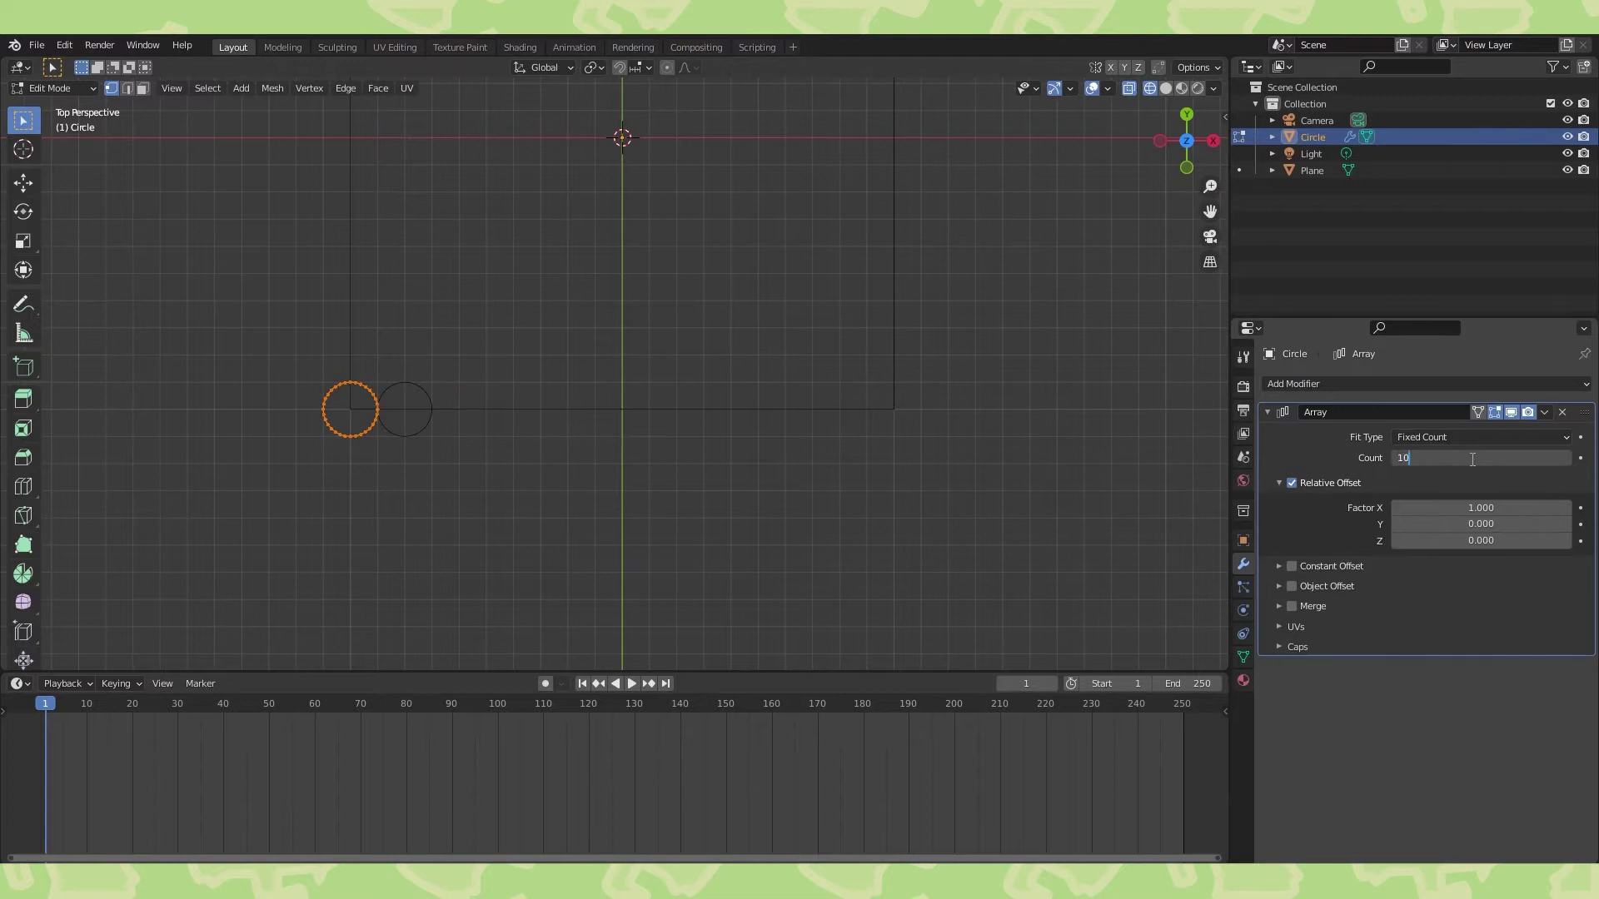
{"action": "key", "text": "Return"}
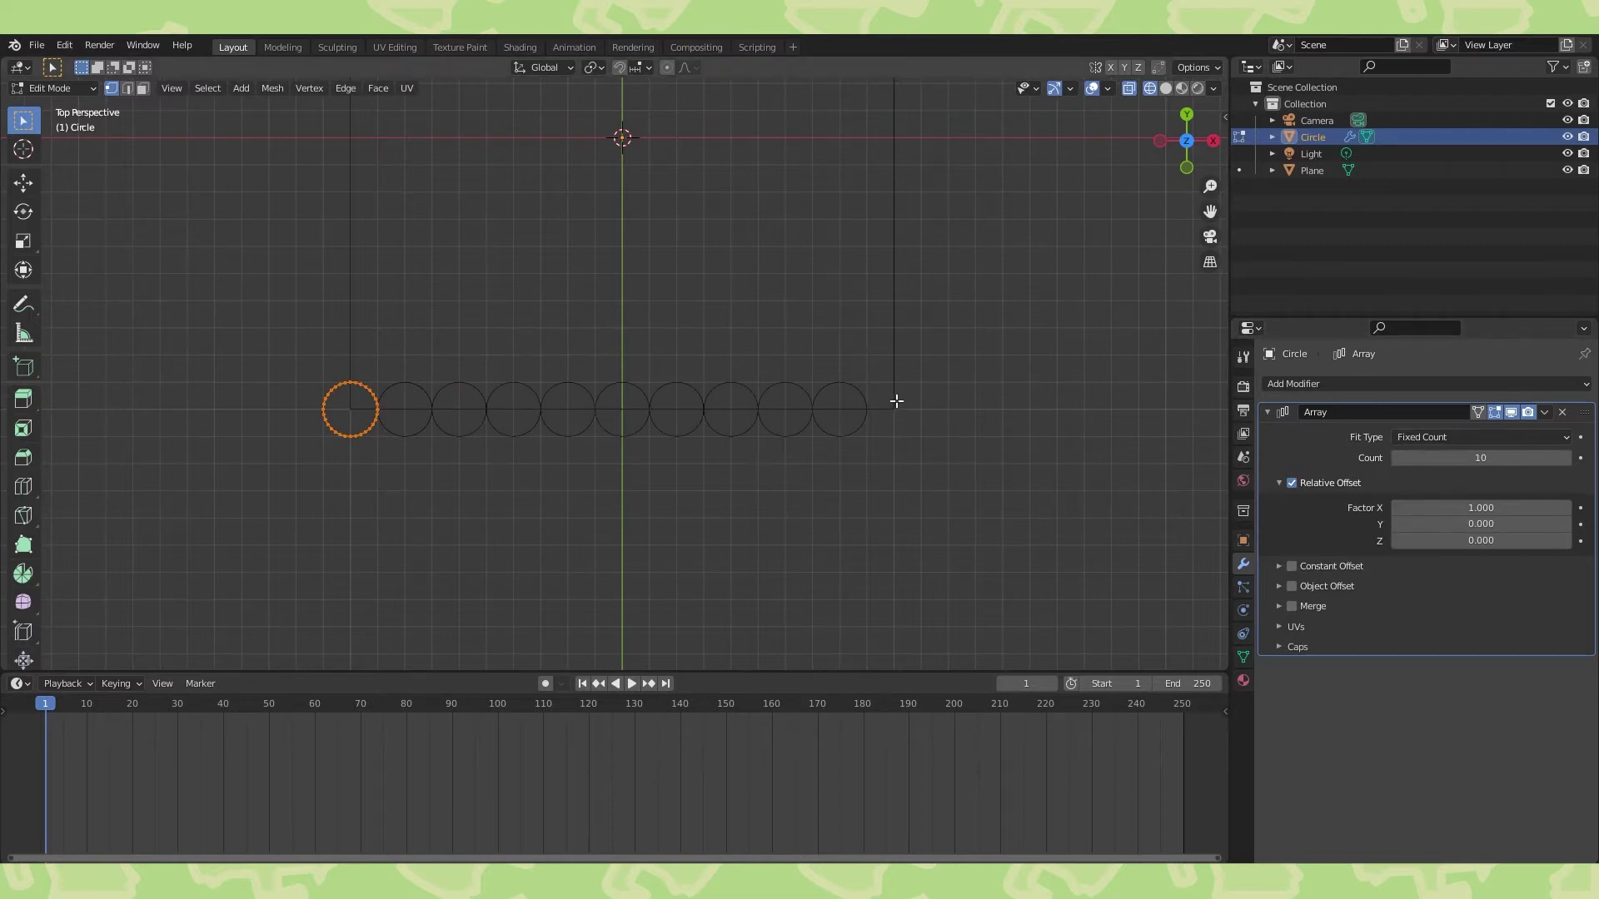
{"action": "left_click", "coordinate": [1565, 458]}
Fill the circle by extruding its outline in place and scaling the new vertices to 0.
{"action": "middle_click_drag", "start_coordinate": [932, 427], "coordinate": [891, 417], "text": "shift"}
{"action": "middle_click_drag", "start_coordinate": [745, 403], "coordinate": [1020, 428], "text": "shift"}
{"action": "scroll", "coordinate": [874, 458], "scroll_direction": "up", "scroll_amount": 8}
{"action": "middle_click_drag", "start_coordinate": [689, 507], "coordinate": [816, 348], "text": "shift"}
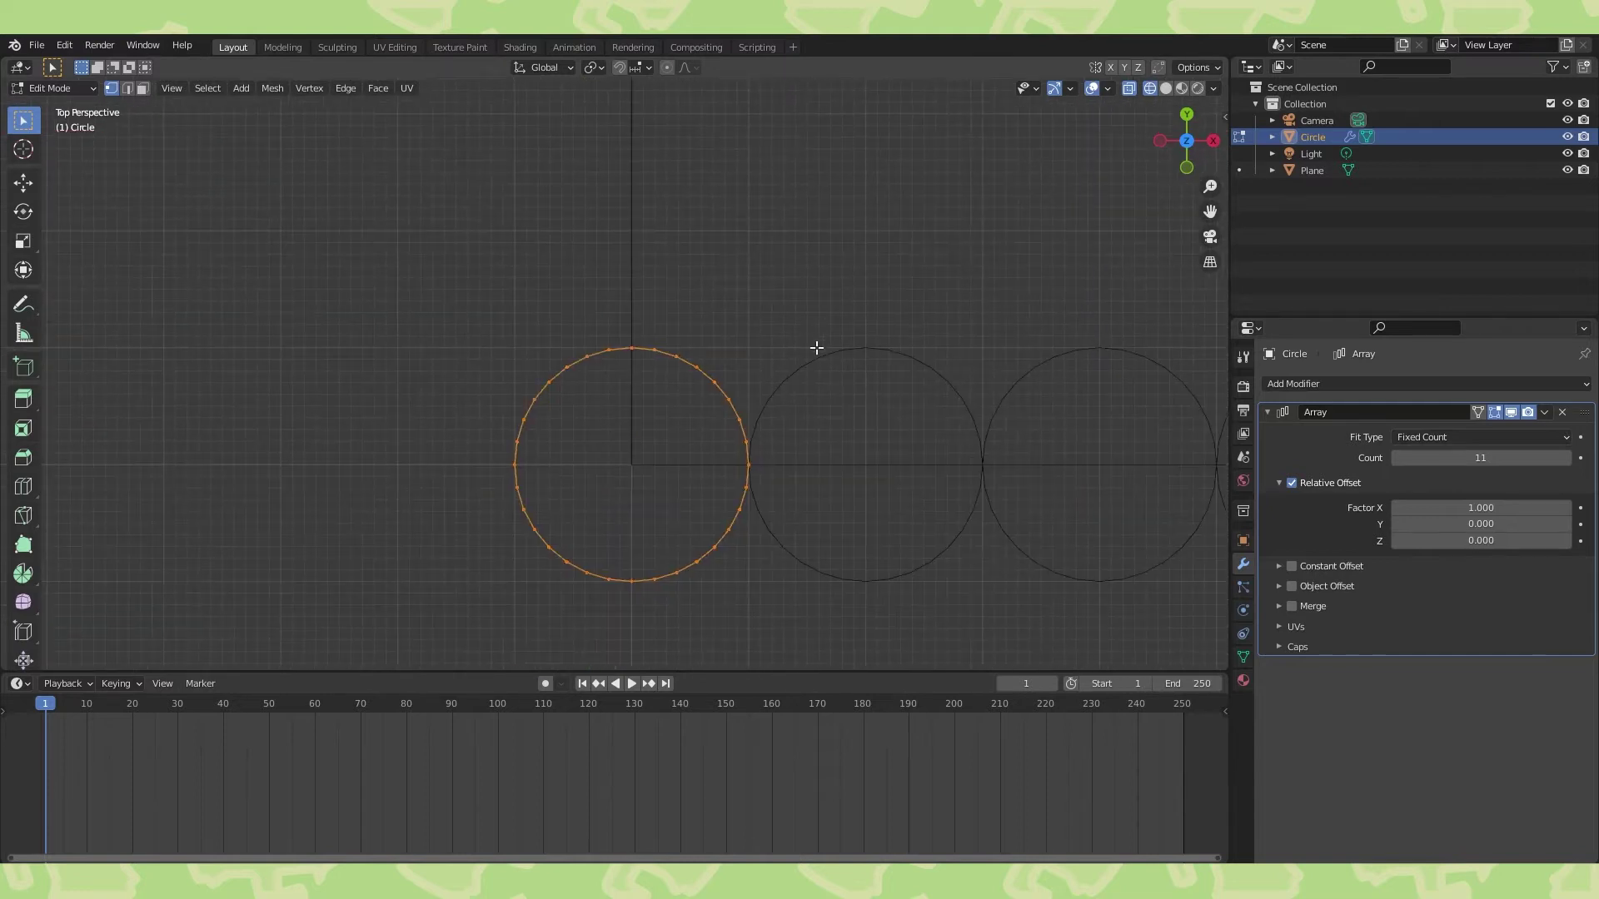
{"action": "key", "text": "e"}
{"action": "right_click", "coordinate": [716, 456]}
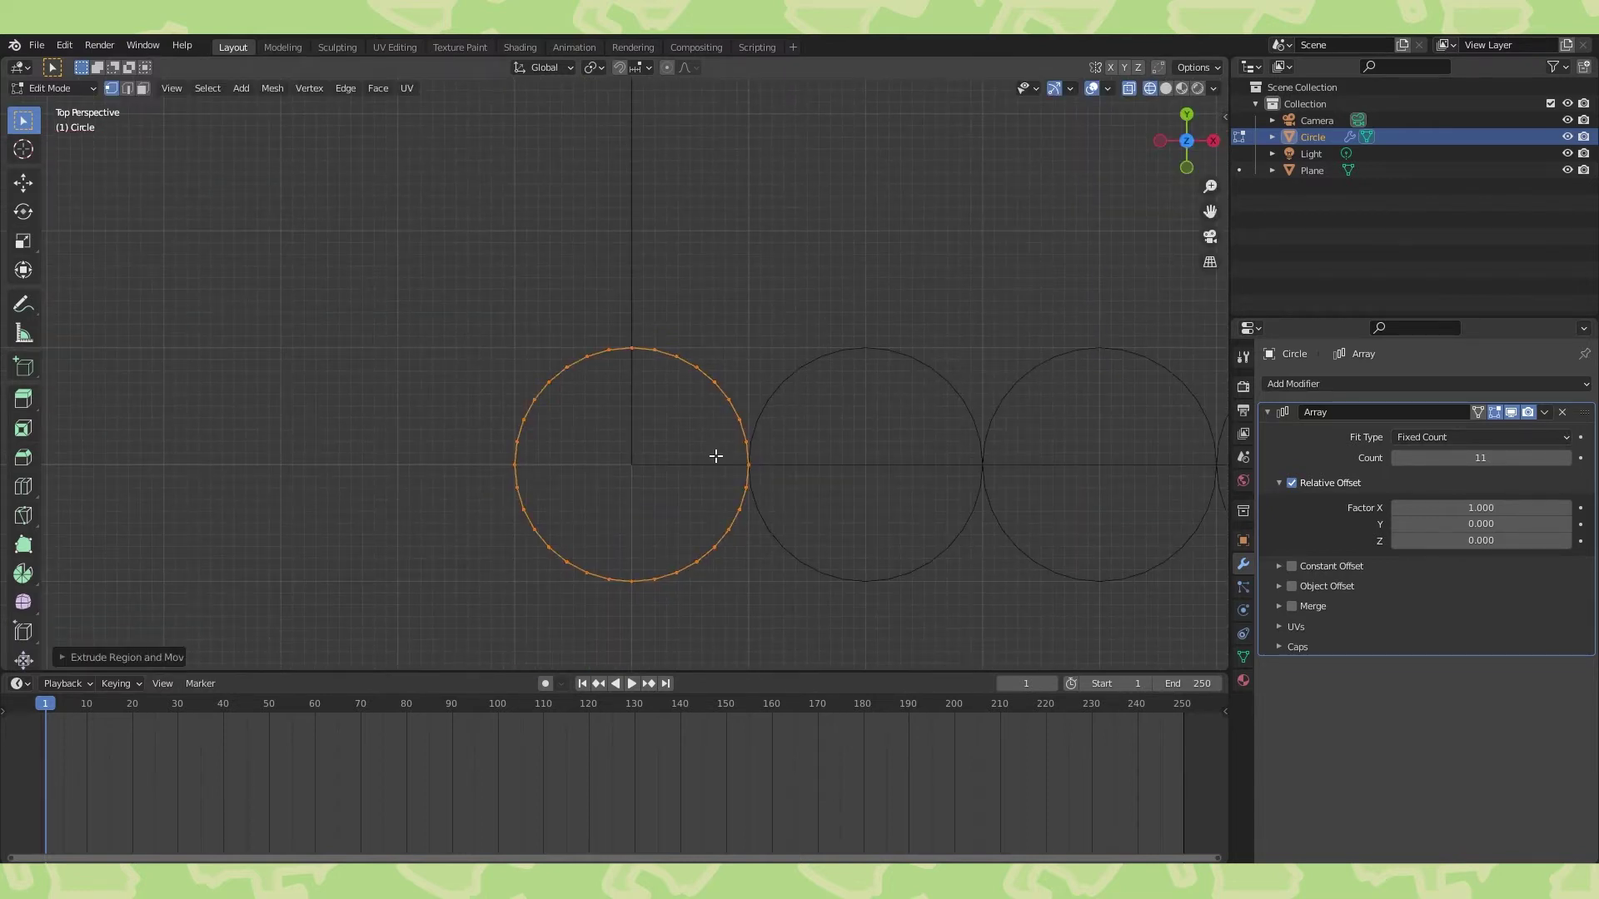
{"action": "key", "text": "s"}
{"action": "key", "text": "0"}
{"action": "key", "text": "Return"}
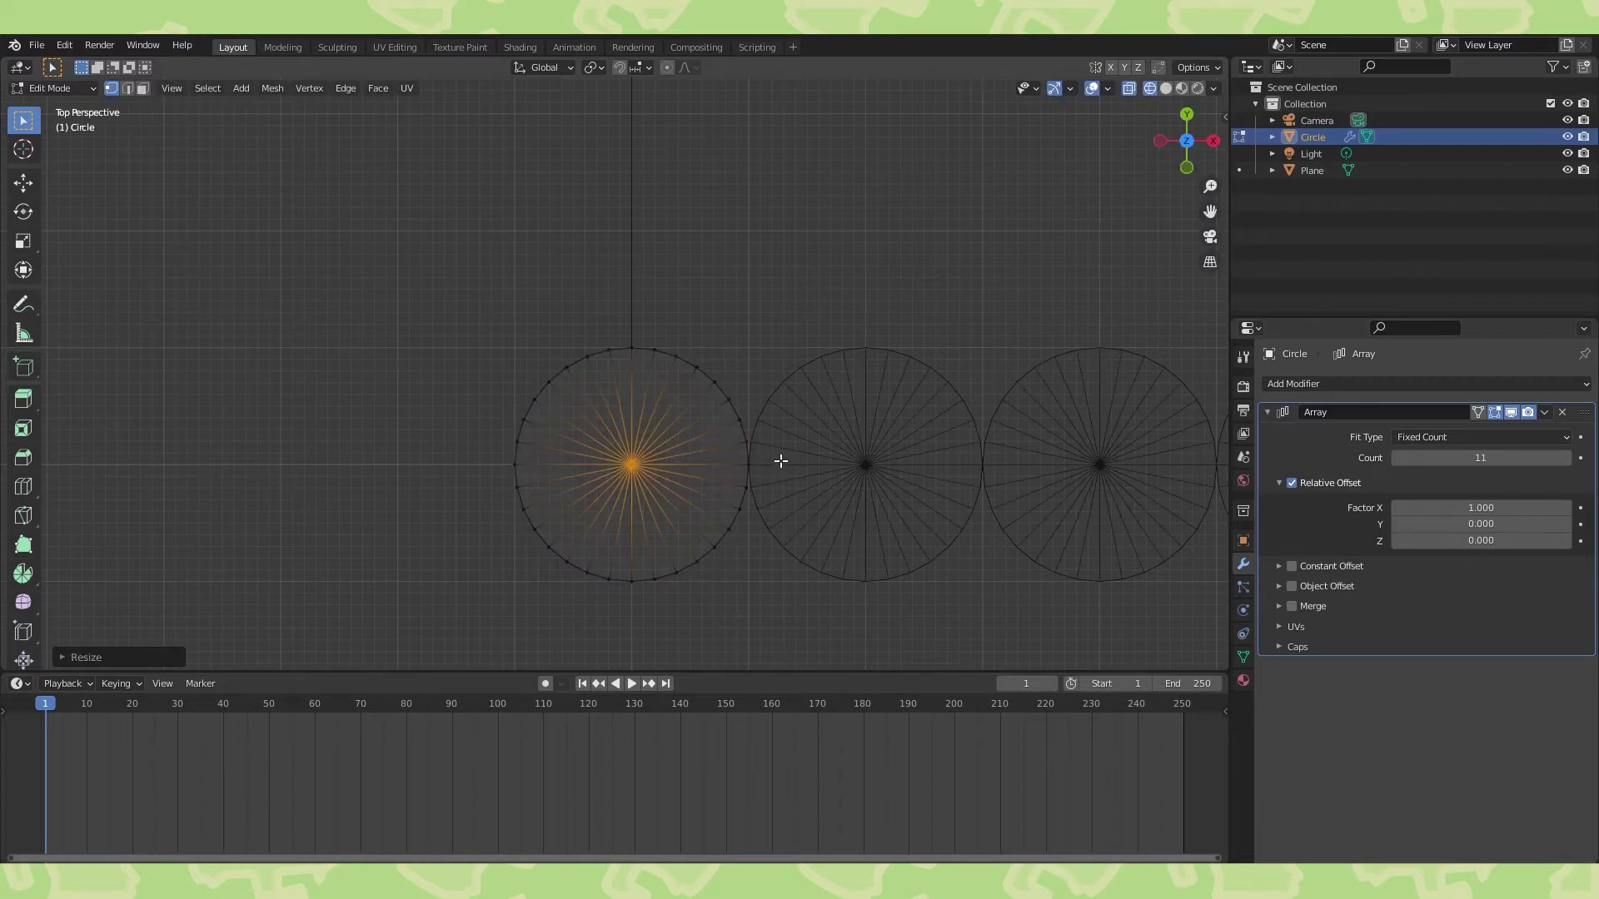
Return to Object Mode and examine how the last circles in the row meet each other and the plane's corner.
{"action": "scroll", "coordinate": [916, 454], "scroll_direction": "down", "scroll_amount": 5}
{"action": "middle_click_drag", "start_coordinate": [1004, 449], "coordinate": [395, 428], "text": "shift"}
{"action": "scroll", "coordinate": [1006, 425], "scroll_direction": "up", "scroll_amount": 3}
{"action": "middle_click_drag", "start_coordinate": [1056, 408], "coordinate": [713, 411], "text": "shift"}
{"action": "scroll", "coordinate": [716, 411], "scroll_direction": "up", "scroll_amount": 4}
{"action": "key", "text": "Tab"}
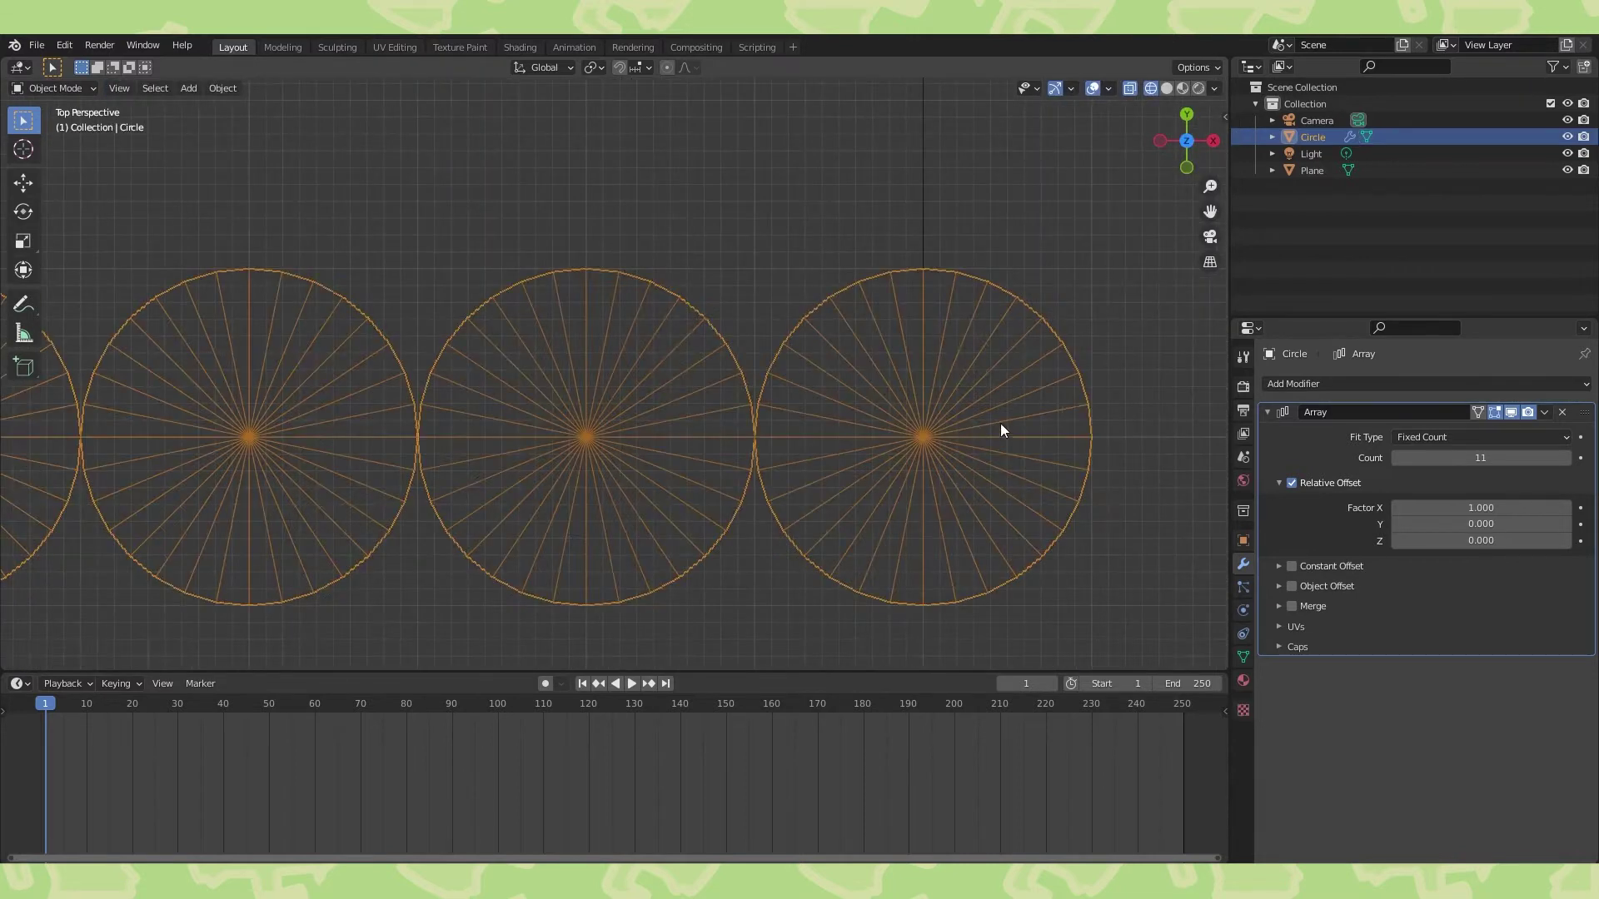
{"action": "scroll", "coordinate": [1000, 422], "scroll_direction": "up", "scroll_amount": 1}
{"action": "middle_click_drag", "start_coordinate": [1058, 394], "coordinate": [865, 426], "text": "shift"}
{"action": "scroll", "coordinate": [971, 233], "scroll_direction": "up", "scroll_amount": 4}
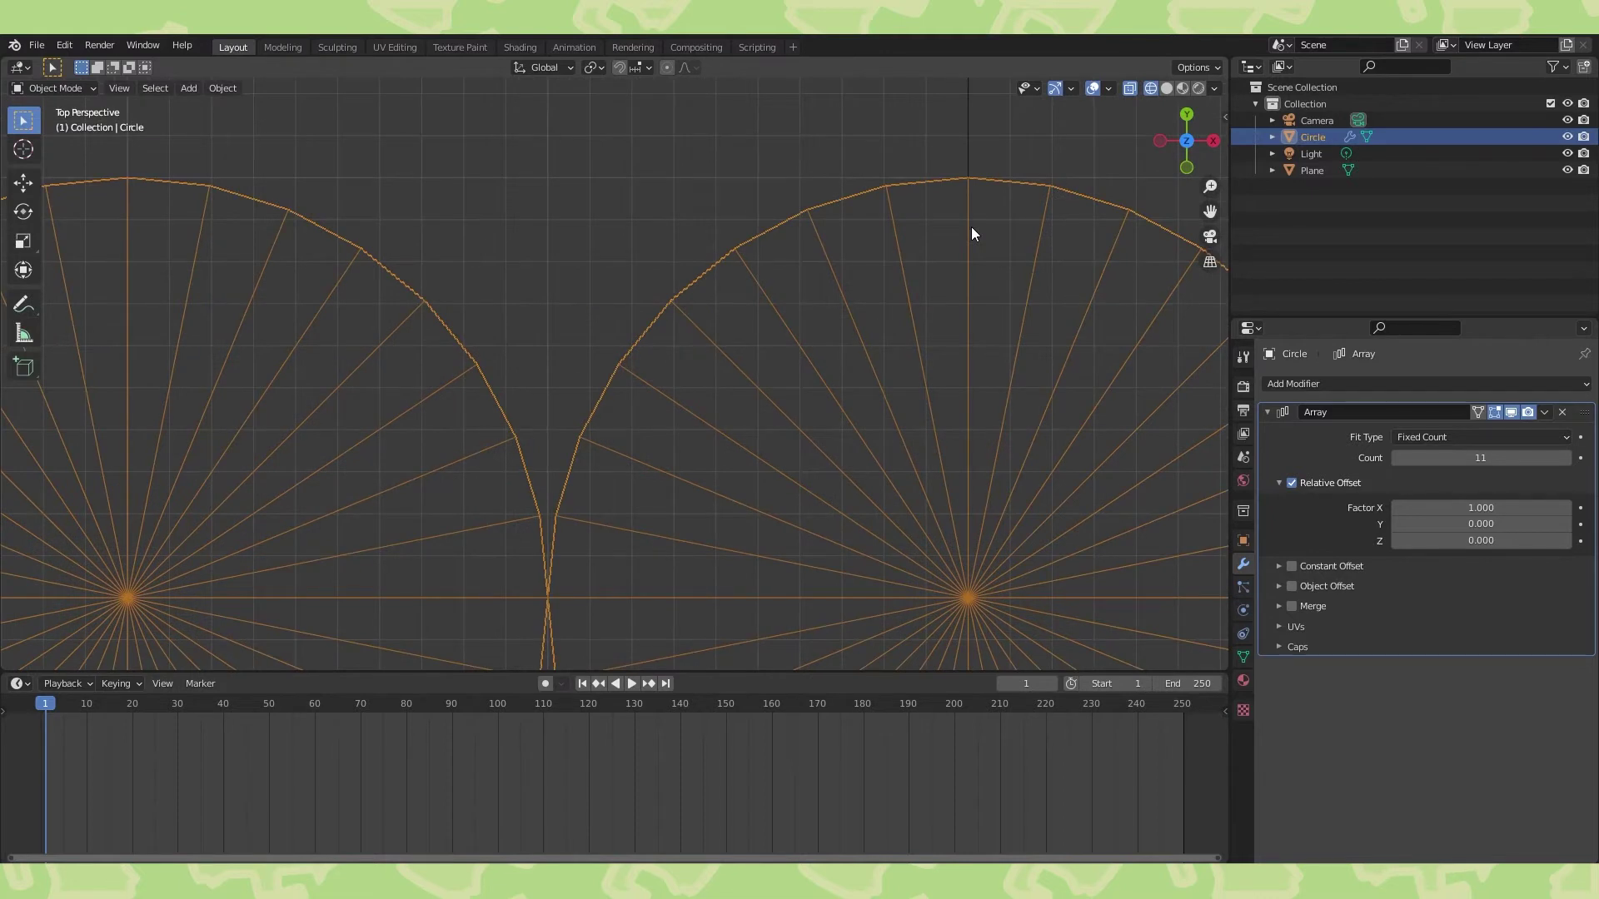
{"action": "scroll", "coordinate": [971, 233], "scroll_direction": "down", "scroll_amount": 12}
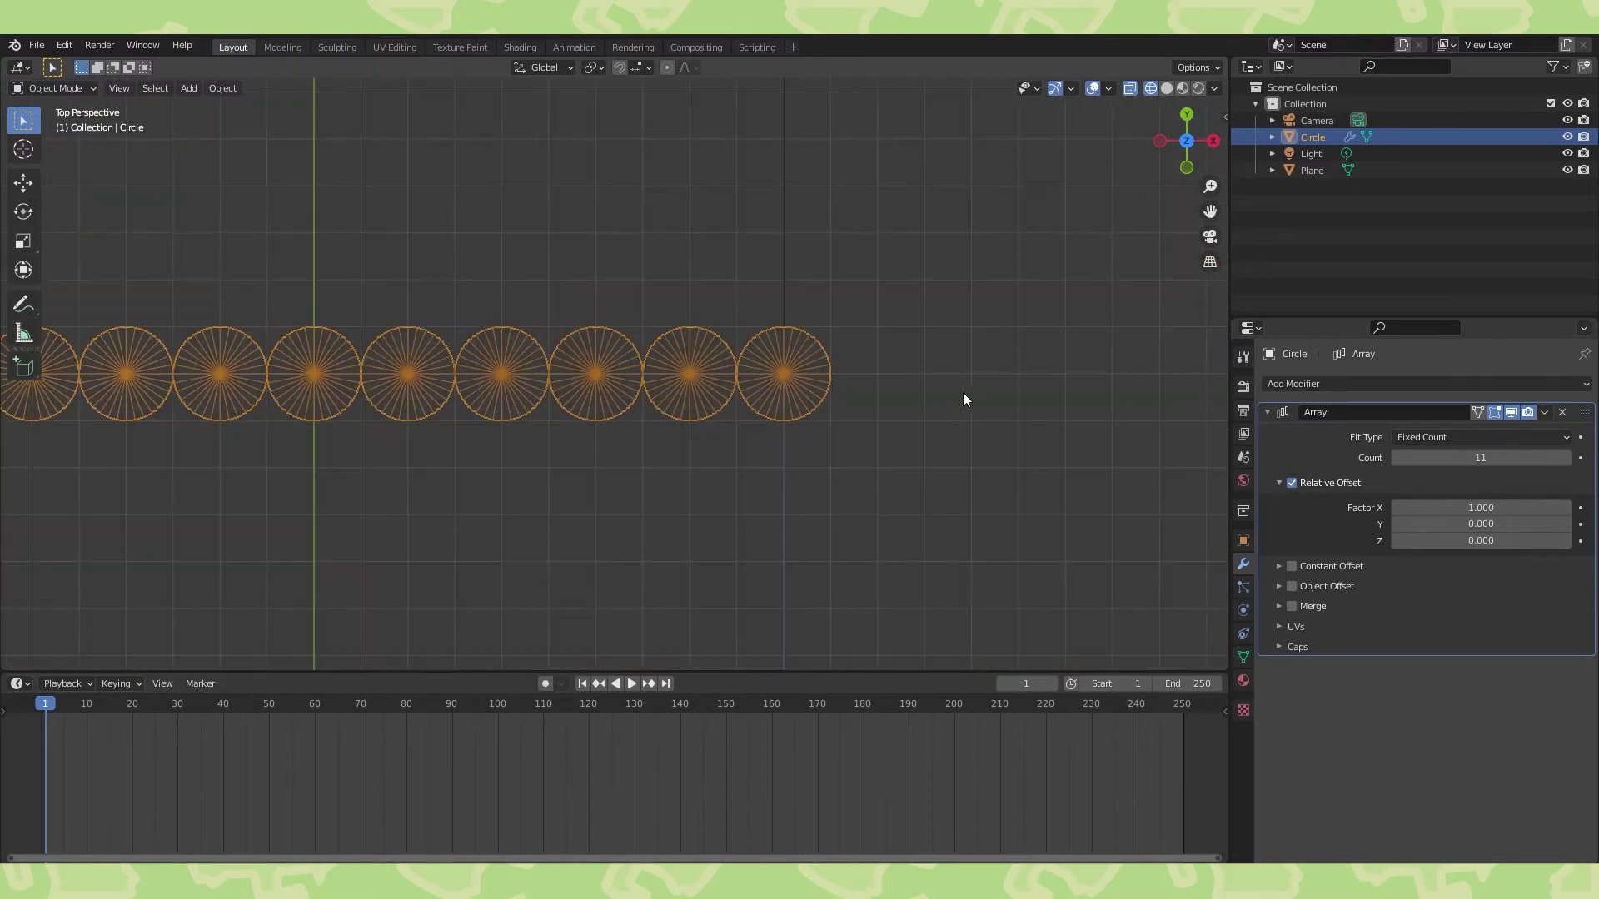
Set the array's count to 10 and disable Relative Offset.
{"action": "middle_click_drag", "start_coordinate": [649, 407], "coordinate": [874, 399], "text": "shift"}
{"action": "left_click", "coordinate": [1475, 460]}
{"action": "type", "text": "1"}
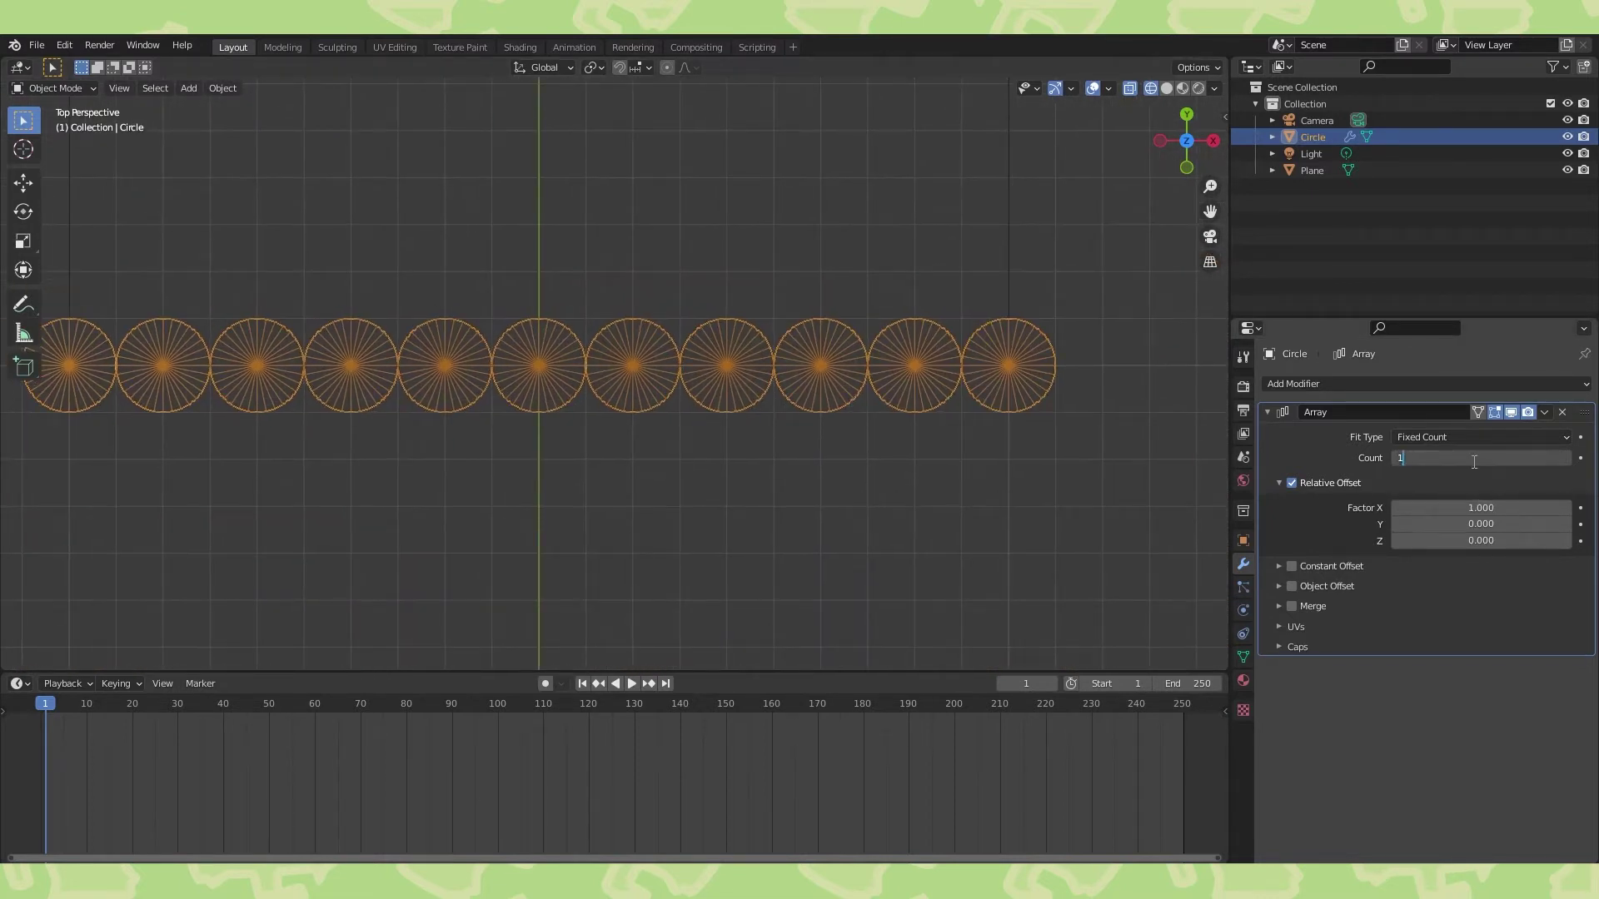
{"action": "type", "text": "0"}
{"action": "key", "text": "Return"}
{"action": "left_click", "coordinate": [1292, 483]}
{"action": "left_click", "coordinate": [1280, 482]}
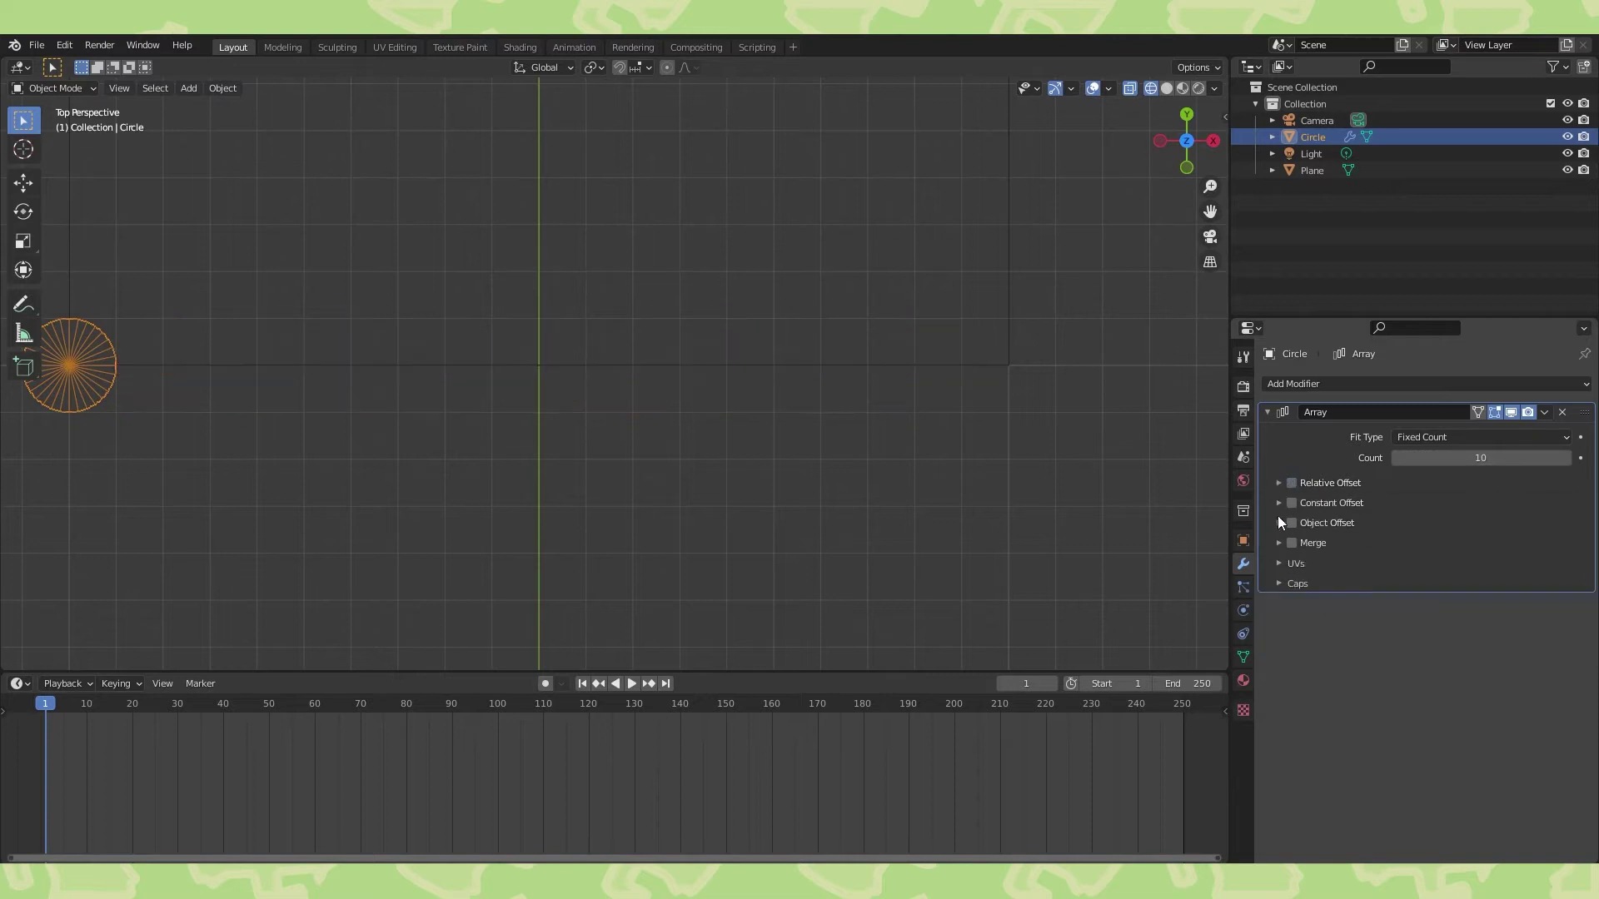
Enable Constant Offset on the array and set its X distance to 0.2222222222 m.
{"action": "left_click", "coordinate": [1292, 503]}
{"action": "left_click", "coordinate": [1278, 502]}
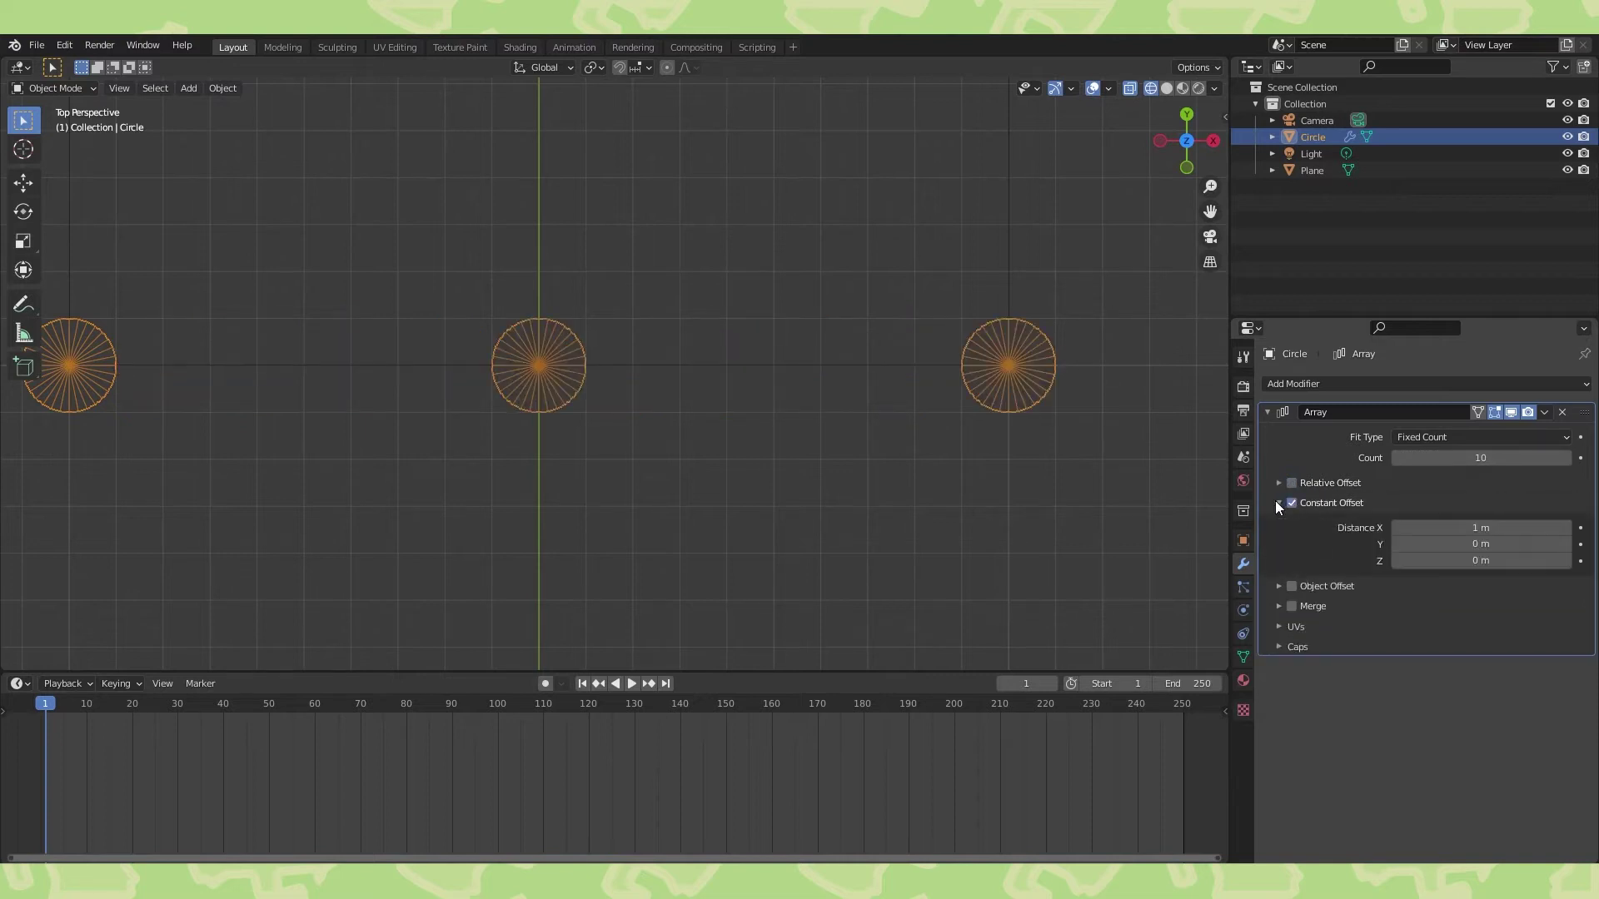
{"action": "left_click", "coordinate": [1452, 528]}
{"action": "type", "text": ".2222222222"}
{"action": "key", "text": "Return"}
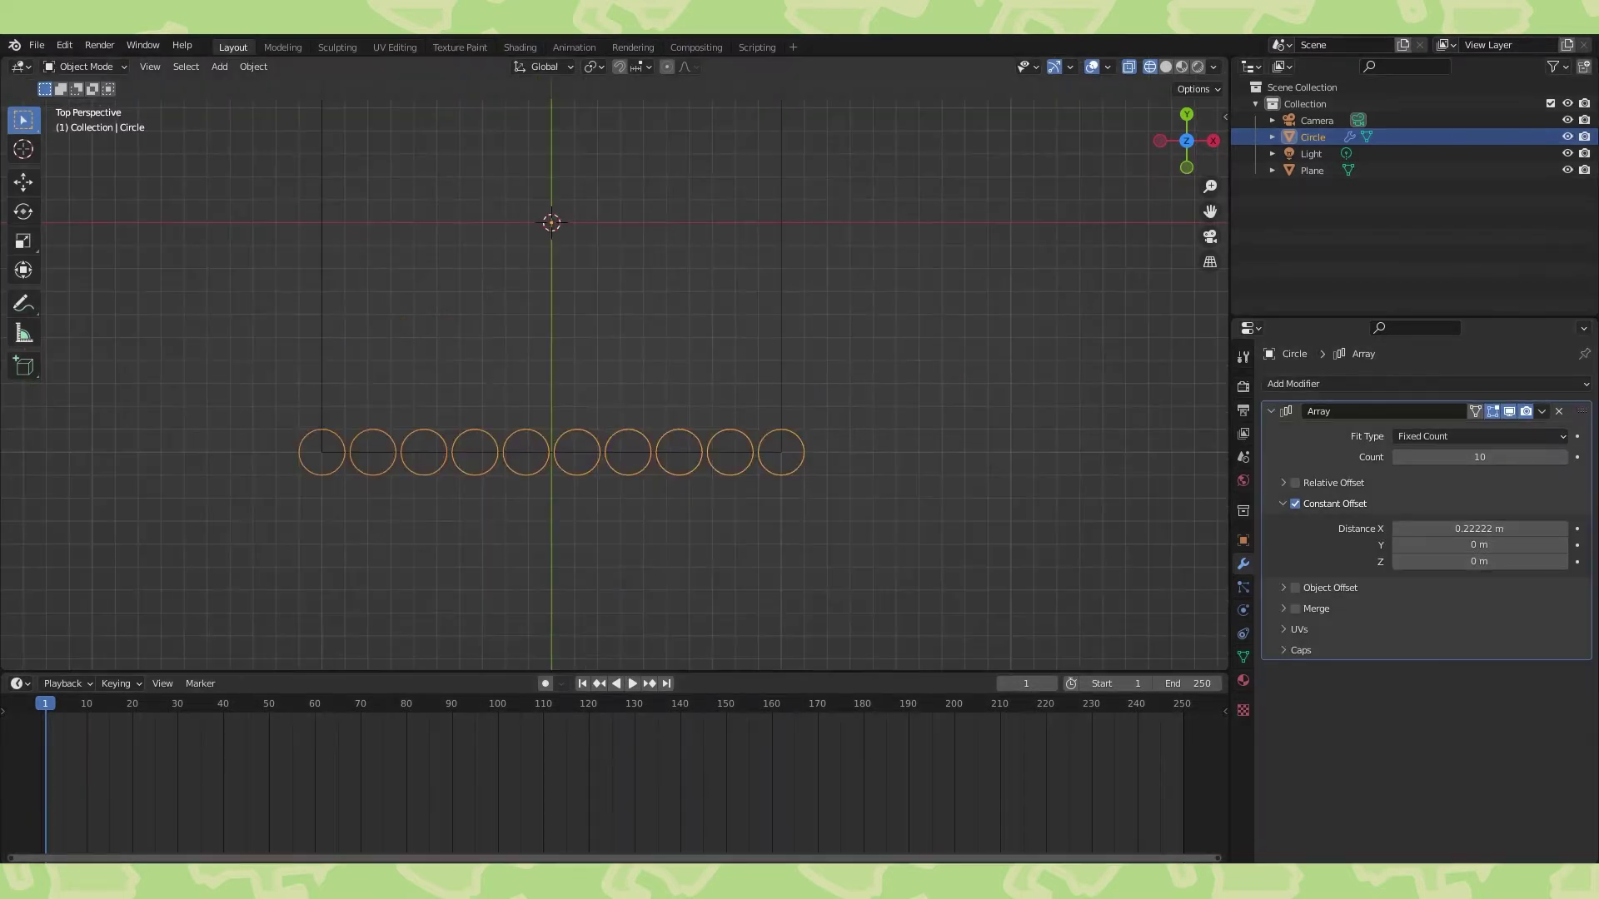
Try scaling the circle's vertices with Constant Offset and again with Relative Offset to compare the spacing.
{"action": "key", "text": "Tab"}
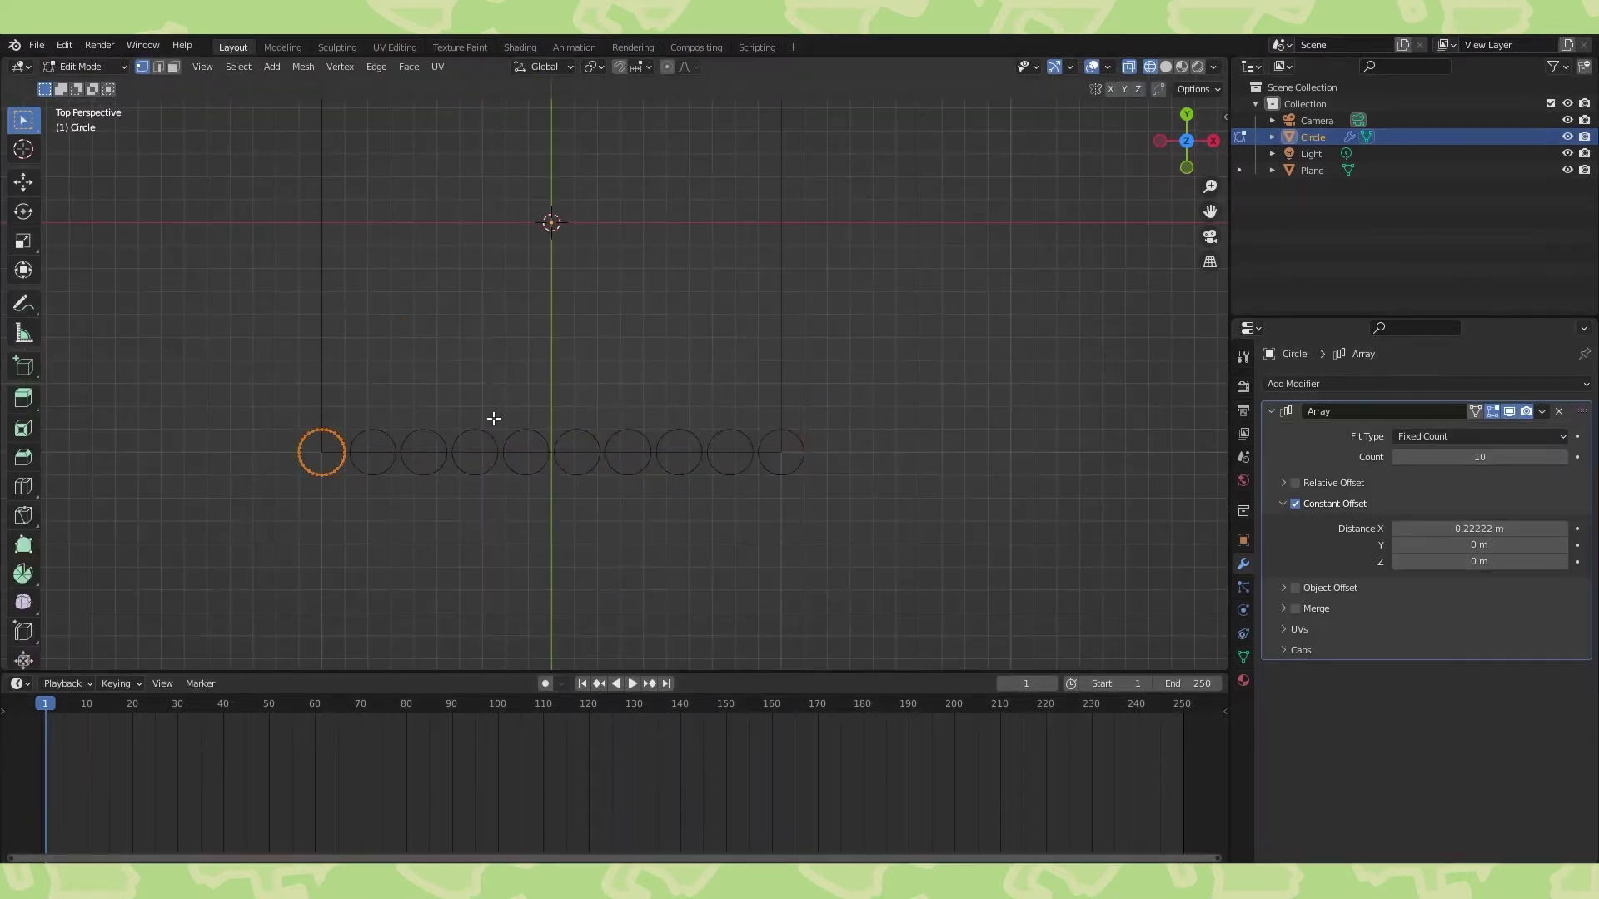
{"action": "key", "text": "s"}
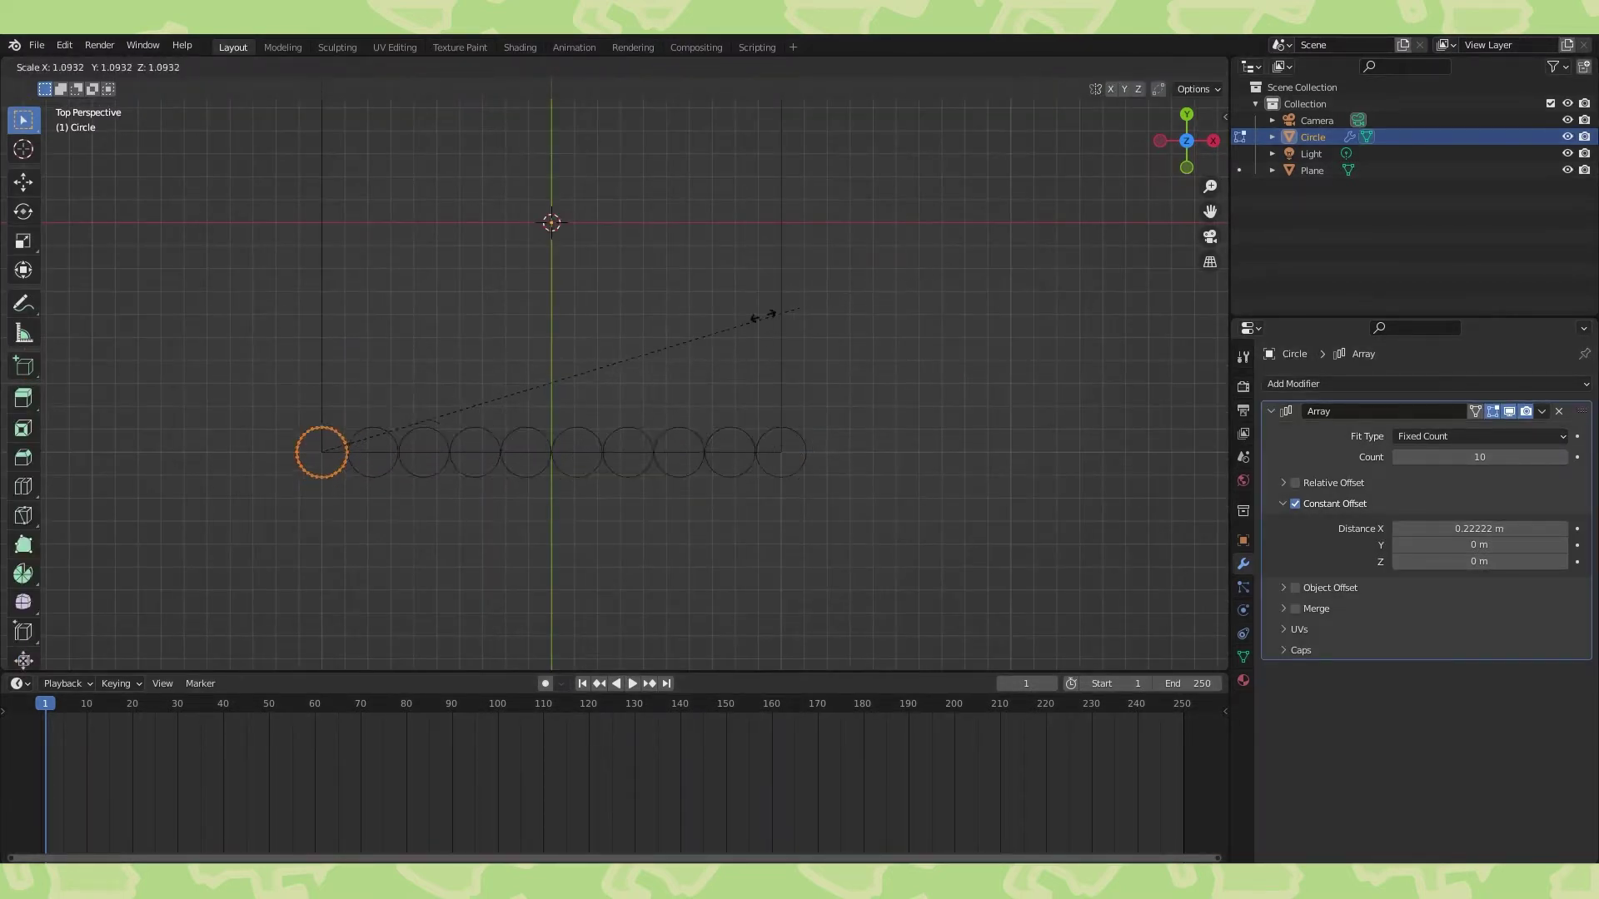
{"action": "left_click", "coordinate": [559, 355]}
{"action": "left_click", "coordinate": [1294, 504]}
{"action": "left_click", "coordinate": [1294, 483]}
{"action": "key", "text": "s"}
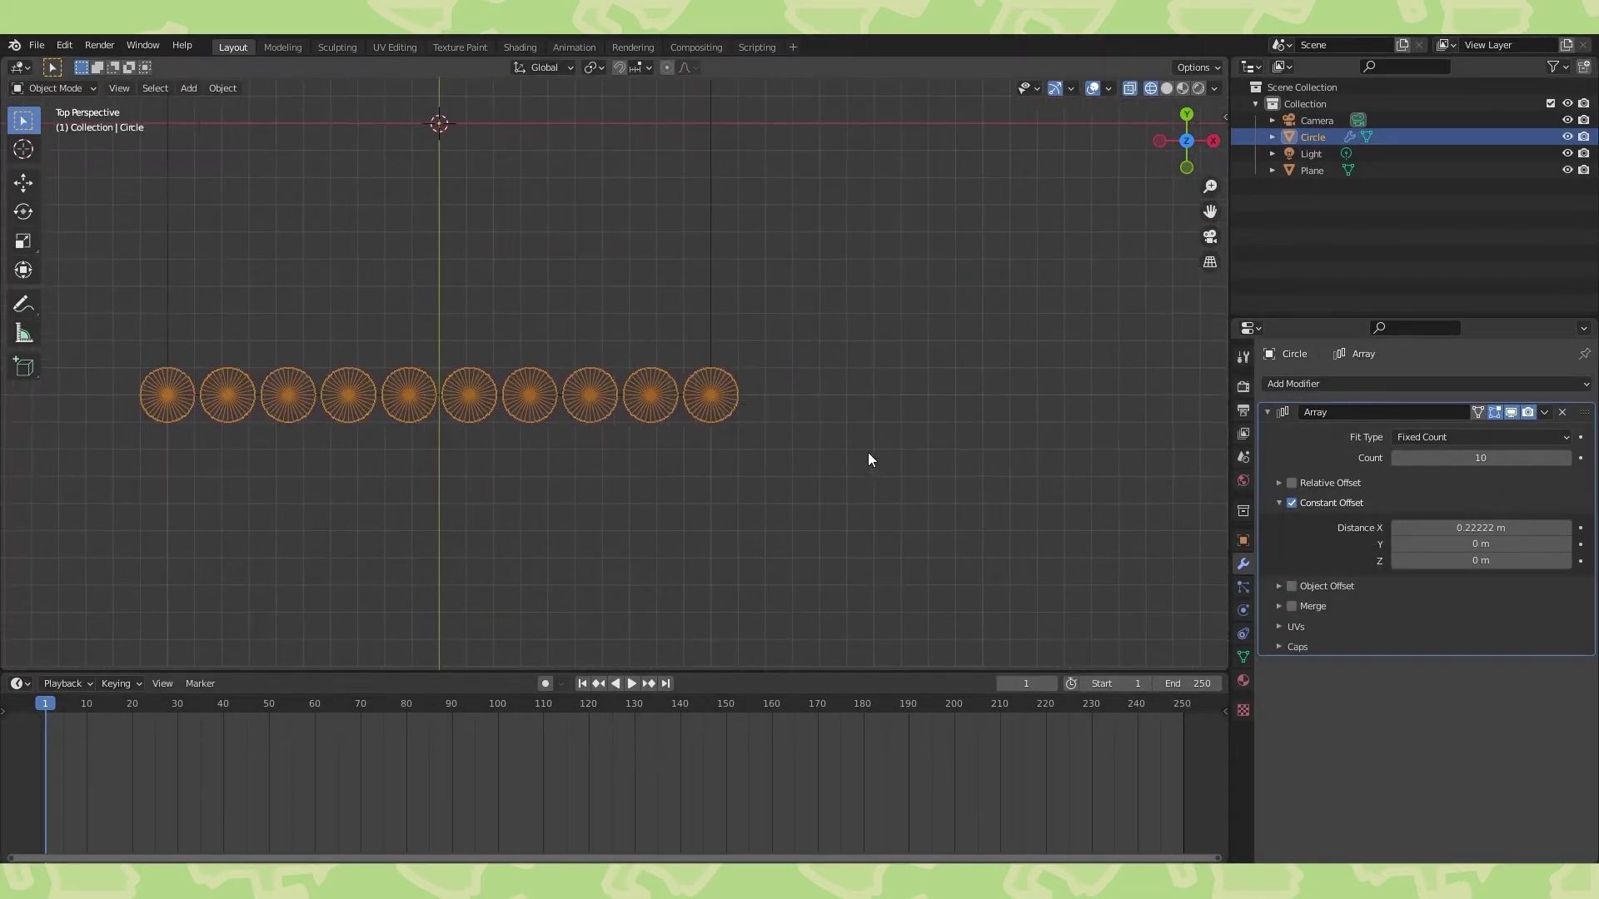
Switch to the orthographic top view and examine closely how the last circle's centre aligns with the plane's corner.
{"action": "scroll", "coordinate": [867, 459], "scroll_direction": "up", "scroll_amount": 12}
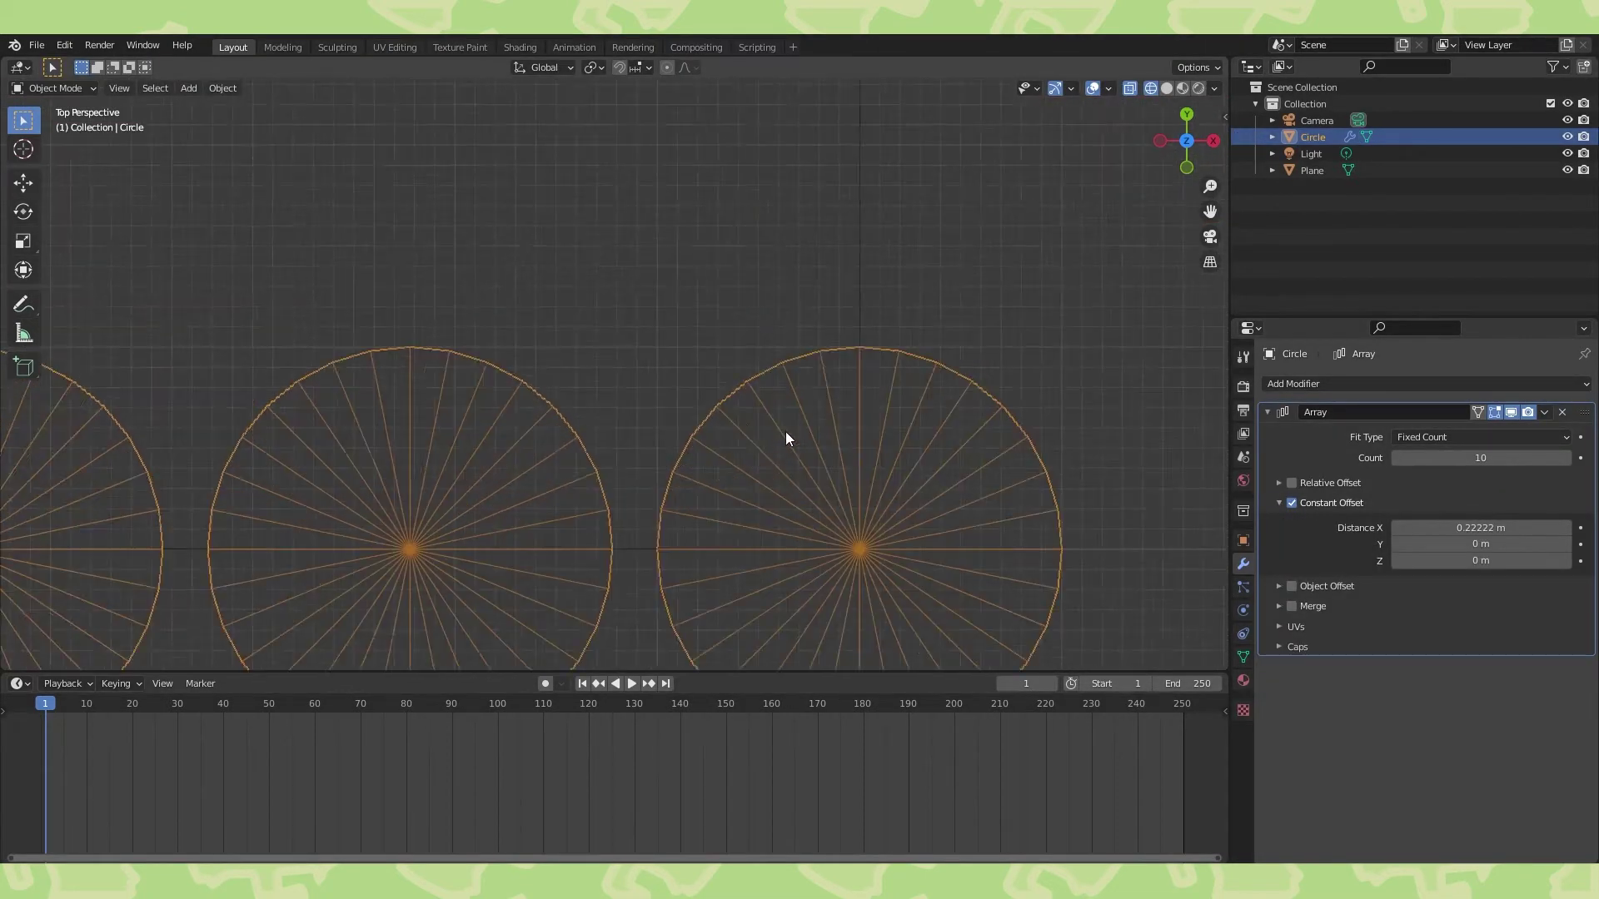
{"action": "scroll", "coordinate": [767, 377], "scroll_direction": "up", "scroll_amount": 8}
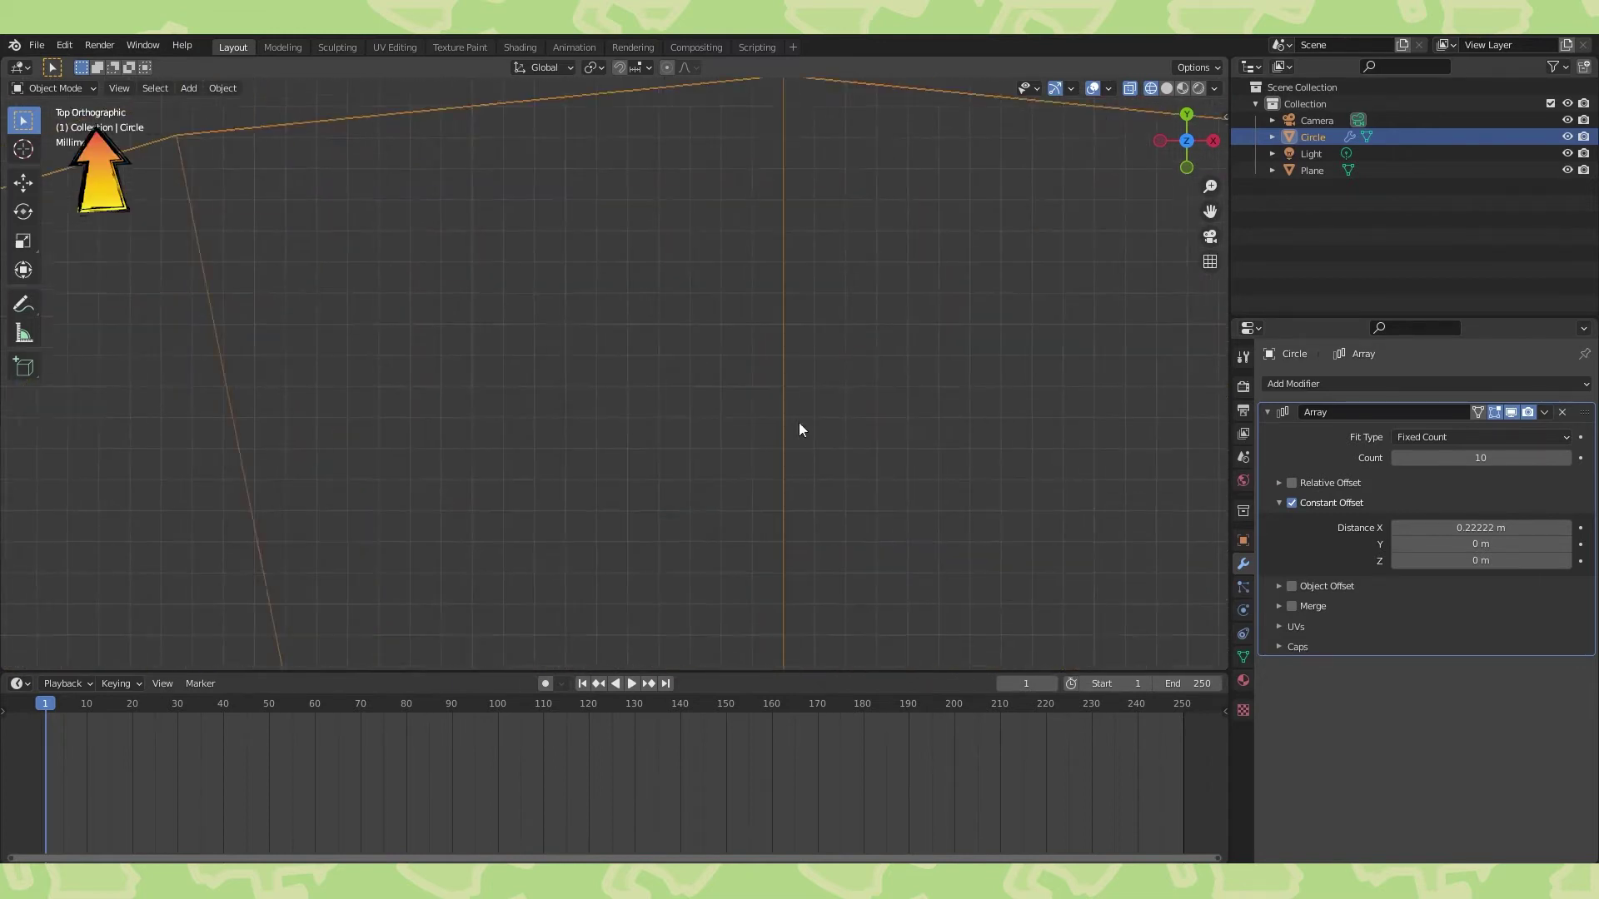
{"action": "scroll", "coordinate": [824, 480], "scroll_direction": "up", "scroll_amount": 4}
{"action": "middle_click_drag", "start_coordinate": [1149, 375], "coordinate": [686, 552], "text": "shift"}
{"action": "scroll", "coordinate": [686, 551], "scroll_direction": "up", "scroll_amount": 3}
{"action": "middle_click_drag", "start_coordinate": [988, 468], "coordinate": [675, 536], "text": "shift"}
{"action": "scroll", "coordinate": [731, 536], "scroll_direction": "up", "scroll_amount": 2}
{"action": "scroll", "coordinate": [674, 466], "scroll_direction": "down", "scroll_amount": 15}
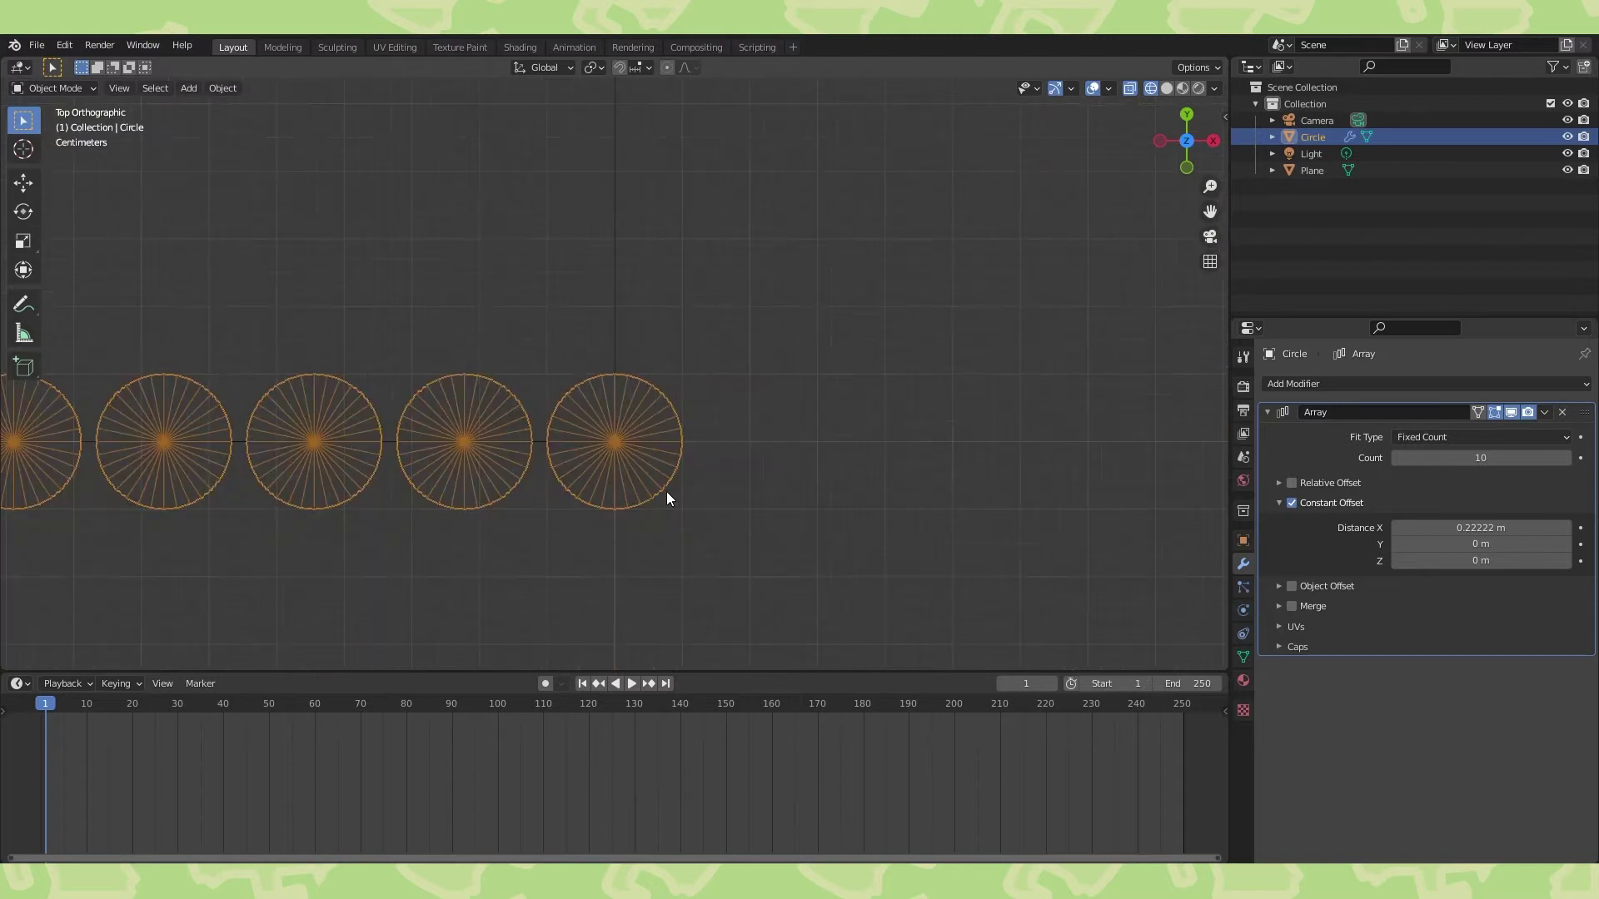
Duplicate the circle's array modifier and set the copy's count to 2.
{"action": "left_click", "coordinate": [1545, 412]}
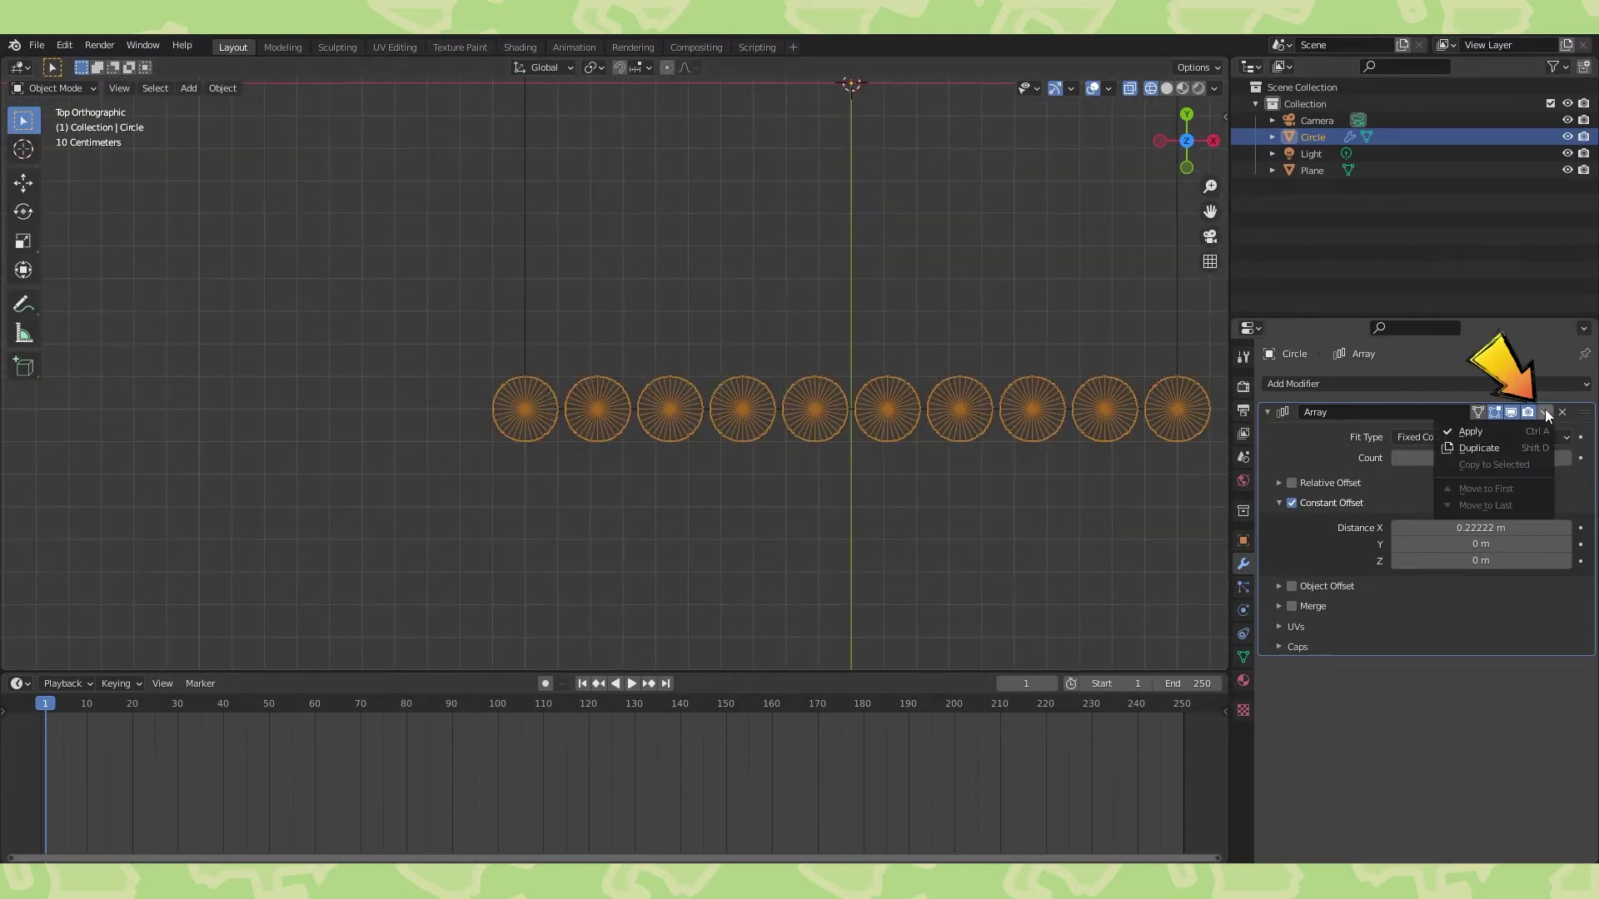
{"action": "left_click", "coordinate": [1479, 448]}
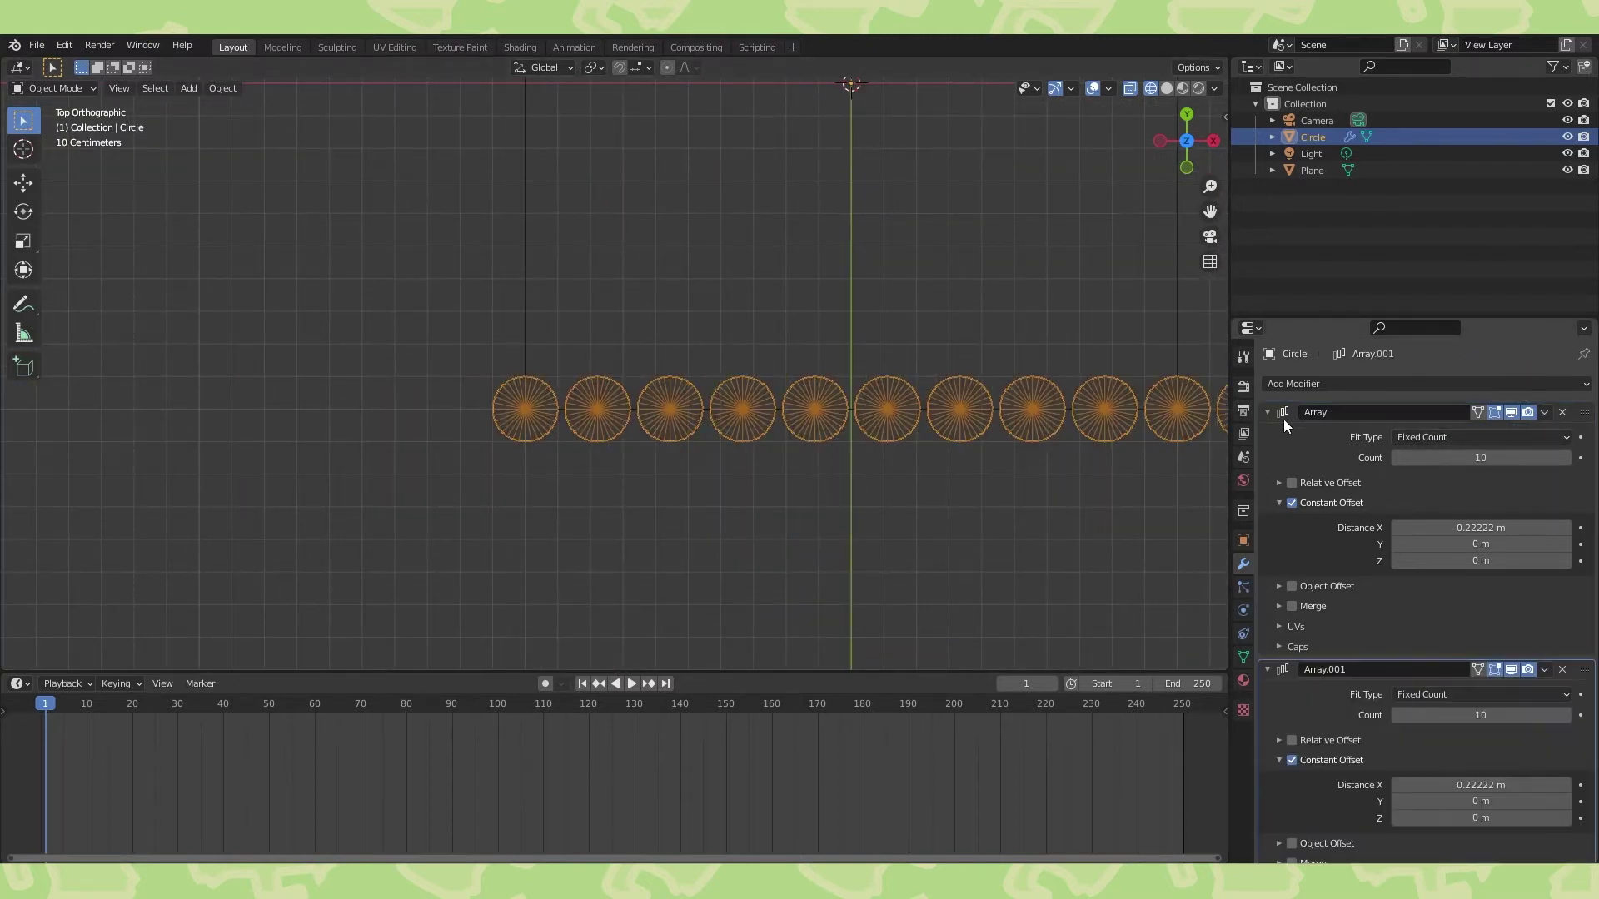
{"action": "left_click", "coordinate": [1267, 412]}
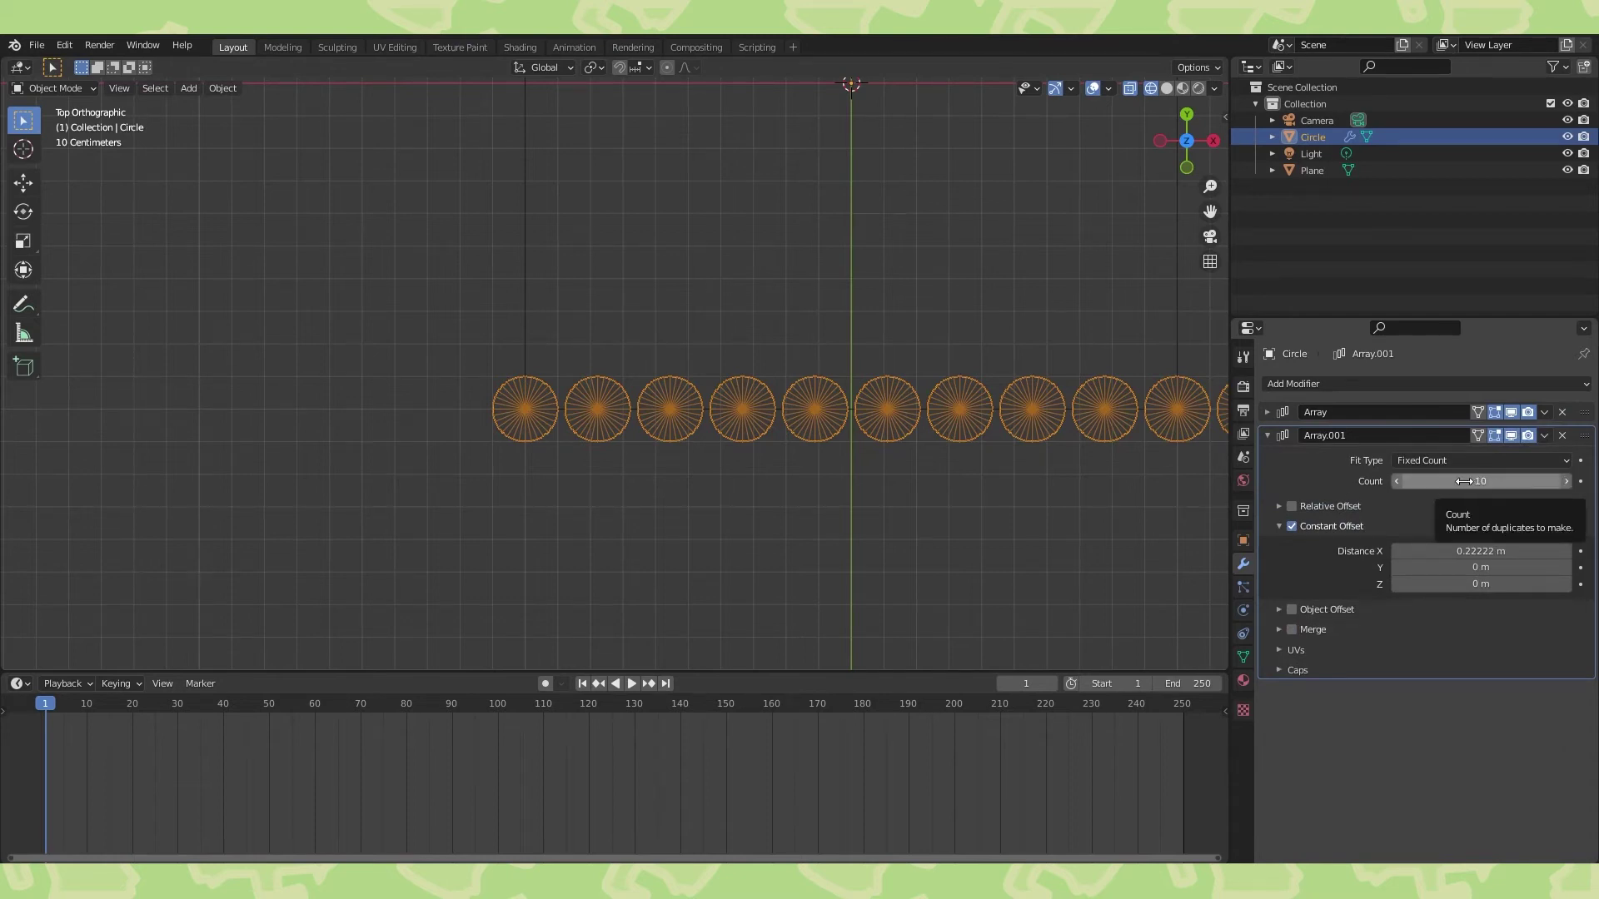
{"action": "left_click", "coordinate": [1501, 481]}
{"action": "type", "text": "29"}
{"action": "key", "text": "BackSpace"}
{"action": "key", "text": "Return"}
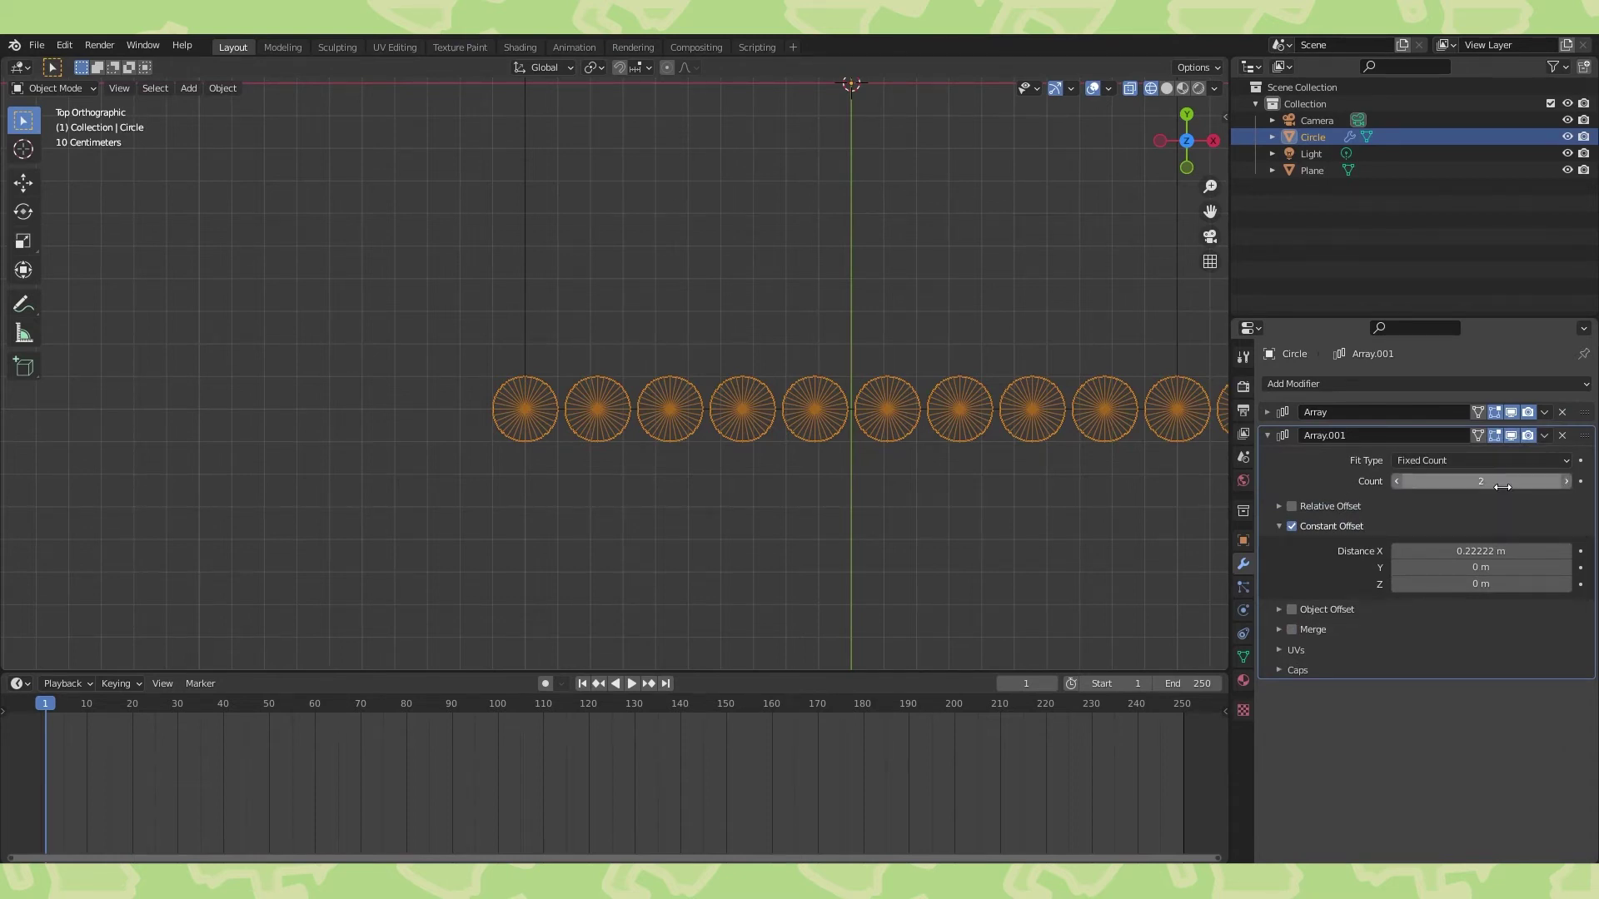
Set the second array's constant offset to 0 m in X and 0.2 m in Y.
{"action": "left_click", "coordinate": [1464, 551]}
{"action": "type", "text": "0"}
{"action": "key", "text": "Return"}
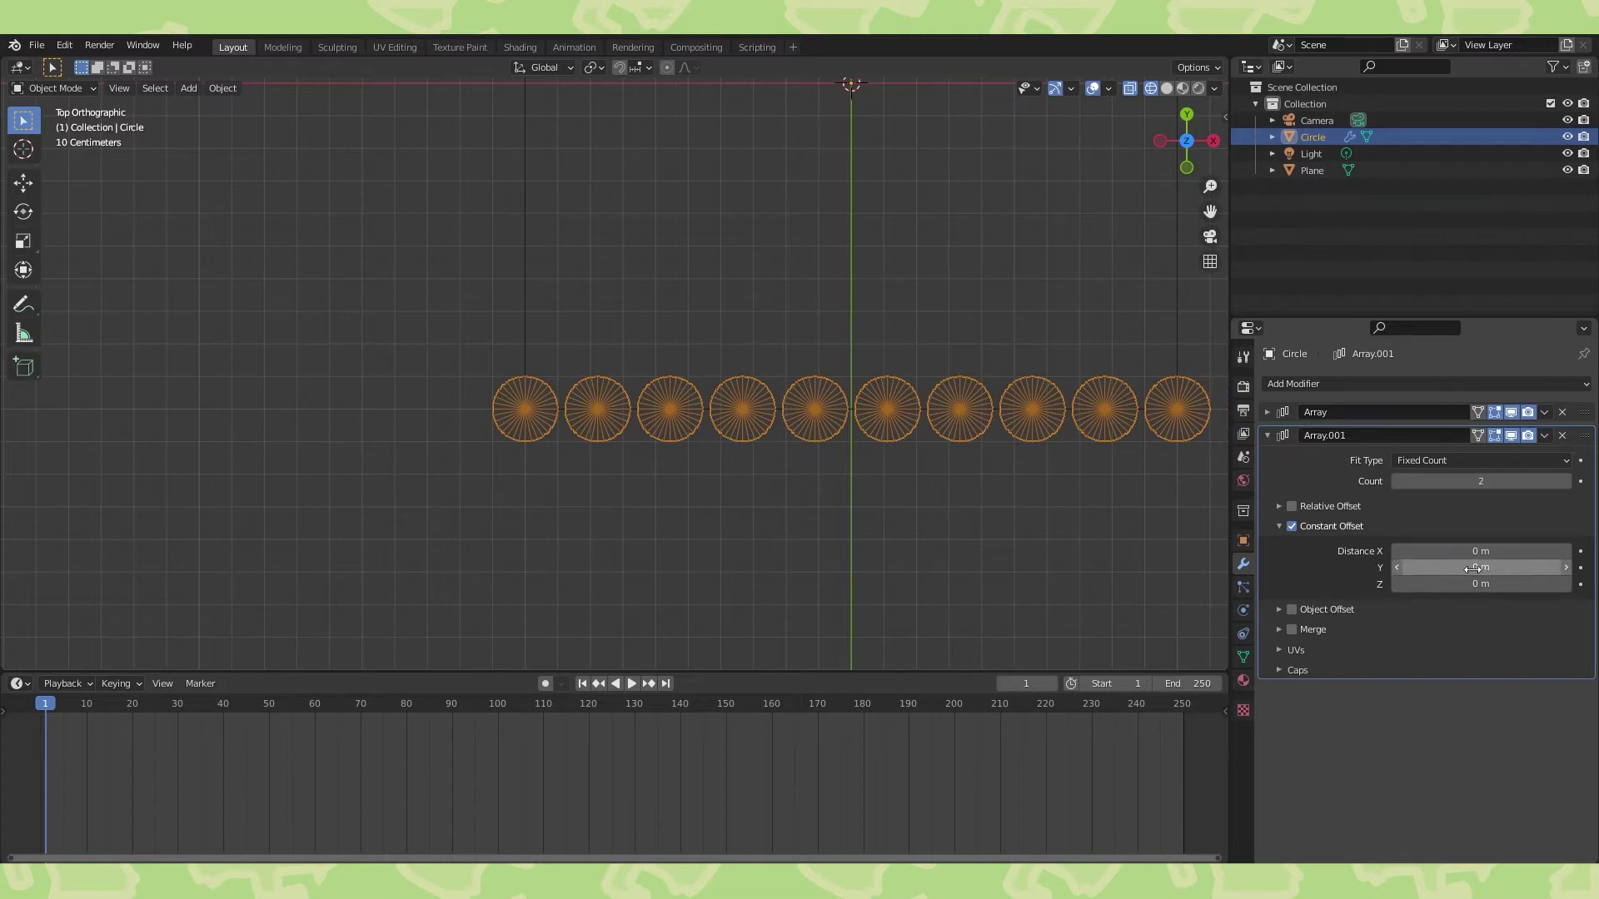
{"action": "left_click", "coordinate": [1472, 568]}
{"action": "key", "text": "BackSpace"}
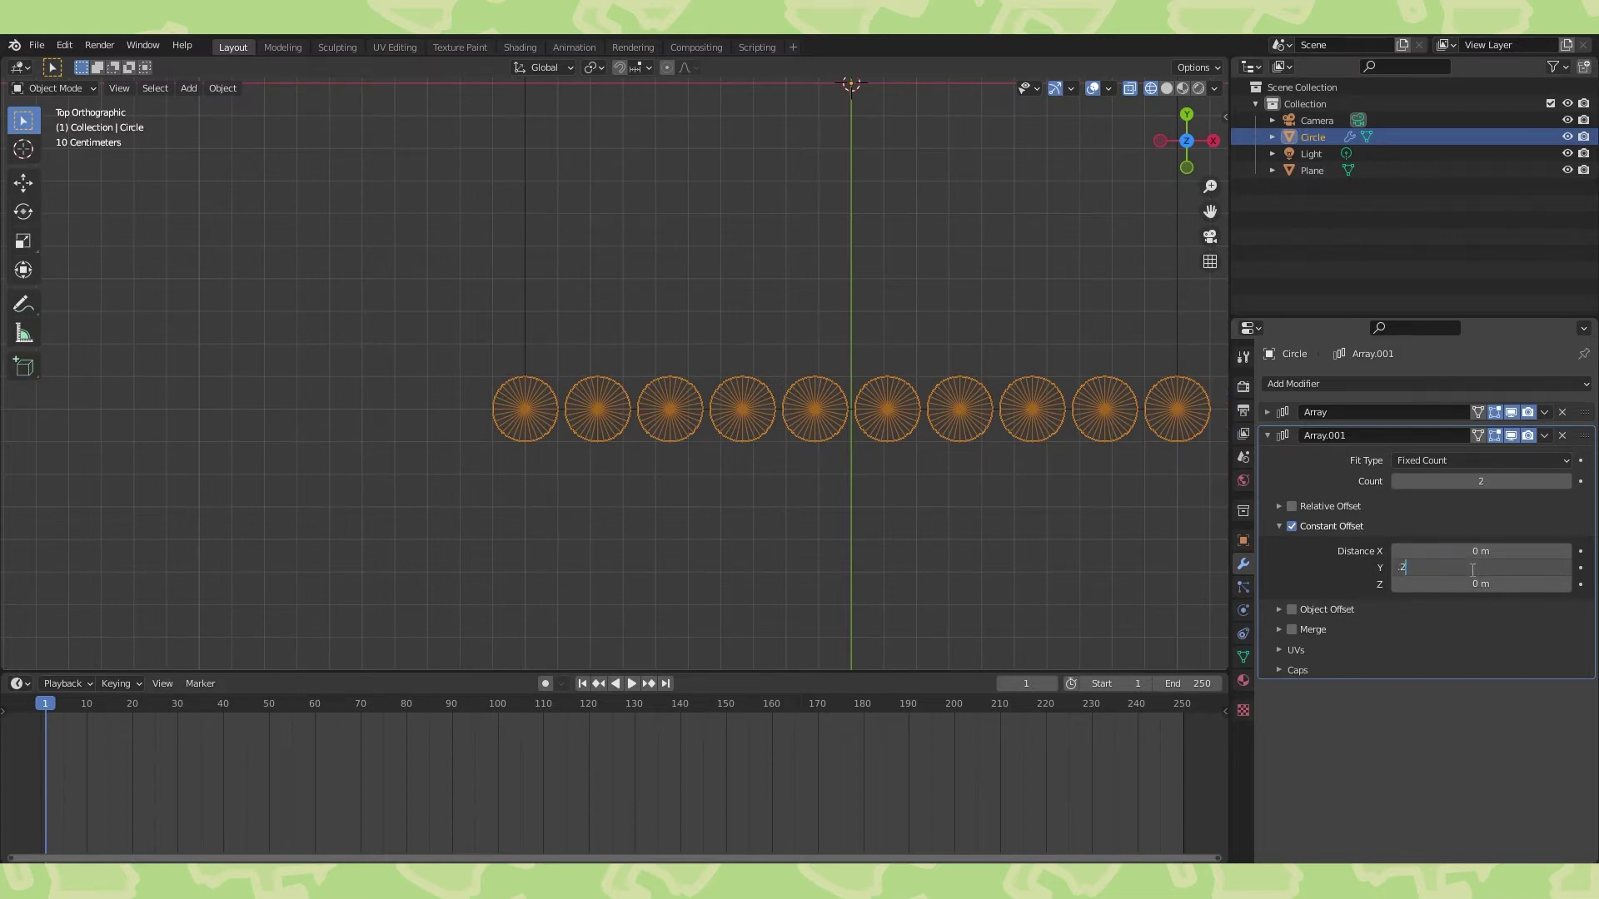
{"action": "key", "text": "Return"}
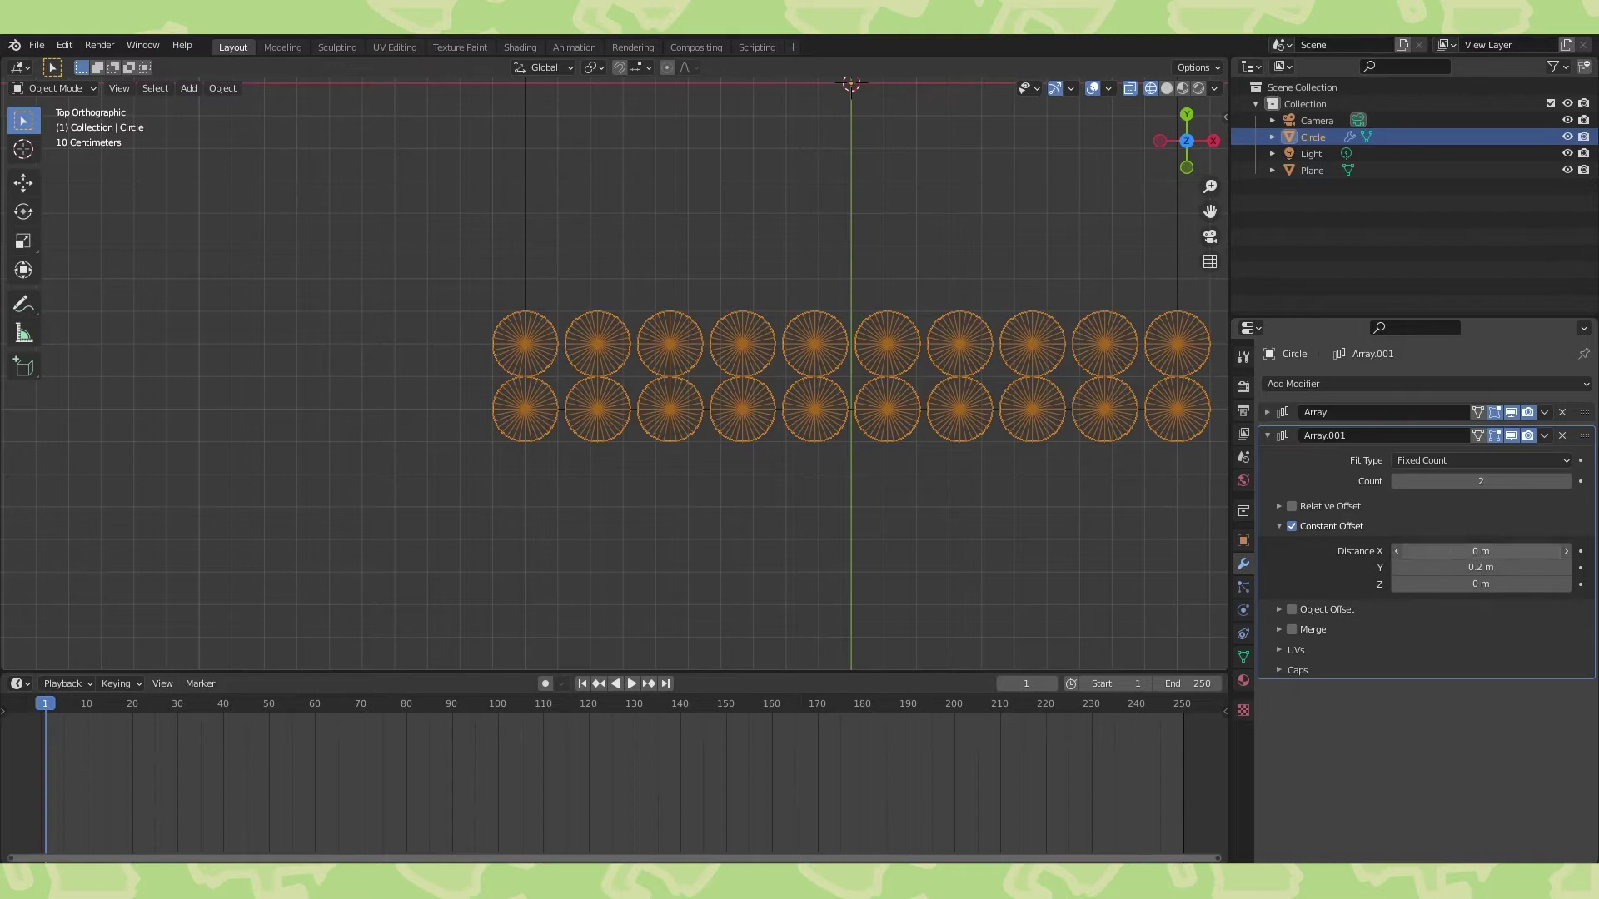
Stagger the second row of circles by setting the second array's constant X offset to 0.112 m.
{"action": "left_click_drag", "start_coordinate": [1452, 551], "coordinate": [1469, 551]}
{"action": "scroll", "coordinate": [616, 443], "scroll_direction": "up", "scroll_amount": 4}
{"action": "left_click", "coordinate": [1458, 546]}
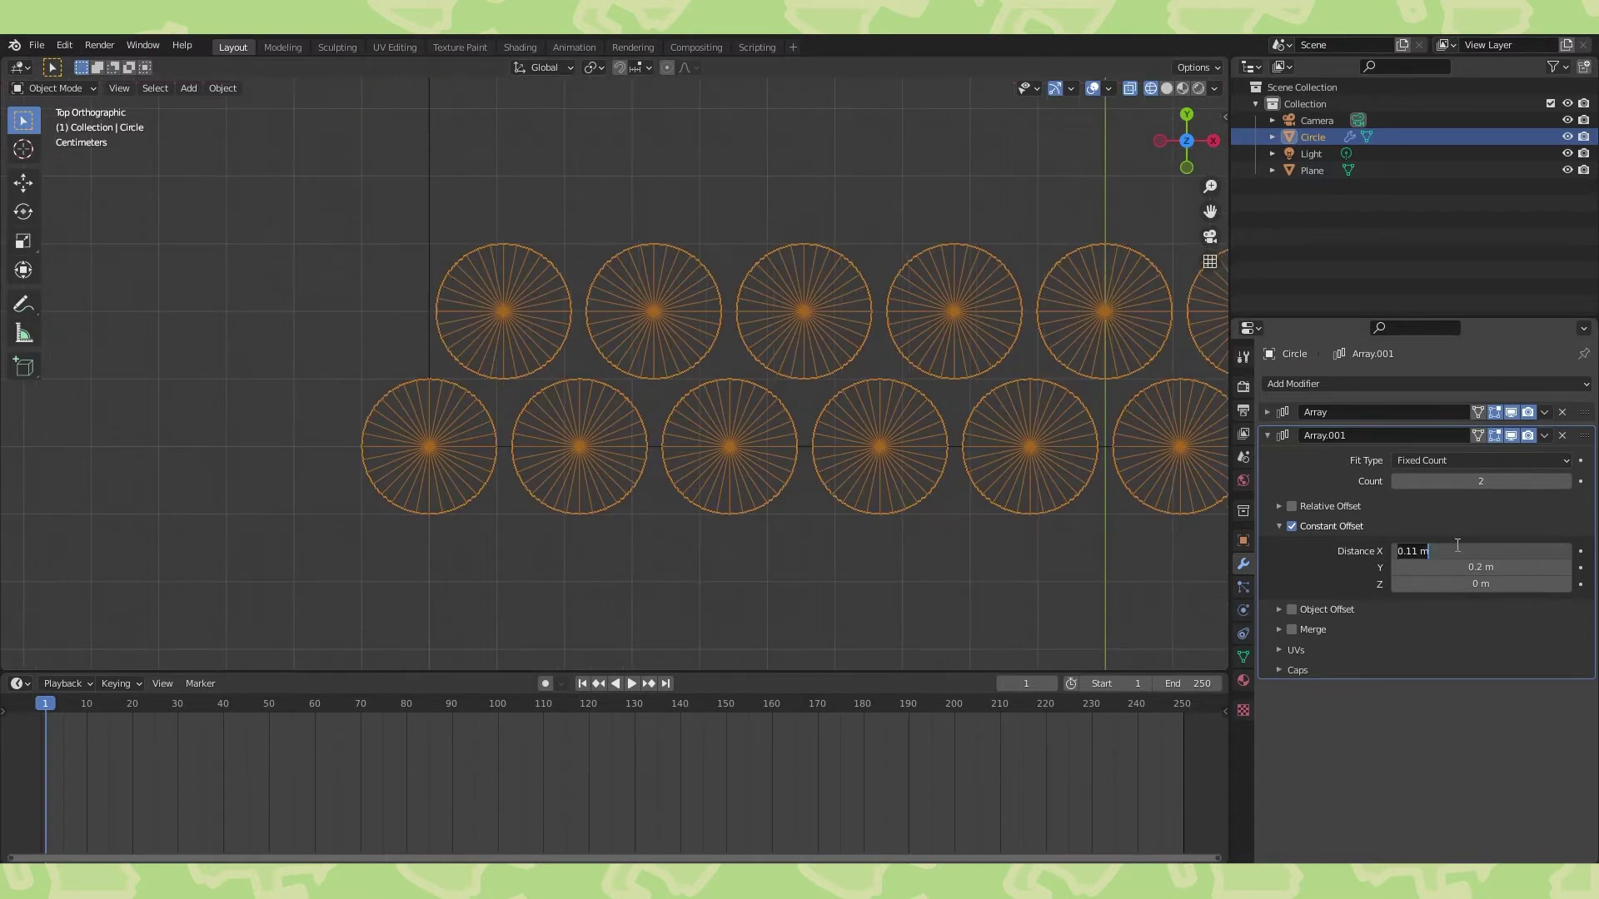
{"action": "type", "text": "0.112"}
{"action": "key", "text": "Return"}
{"action": "scroll", "coordinate": [839, 483], "scroll_direction": "down", "scroll_amount": 3}
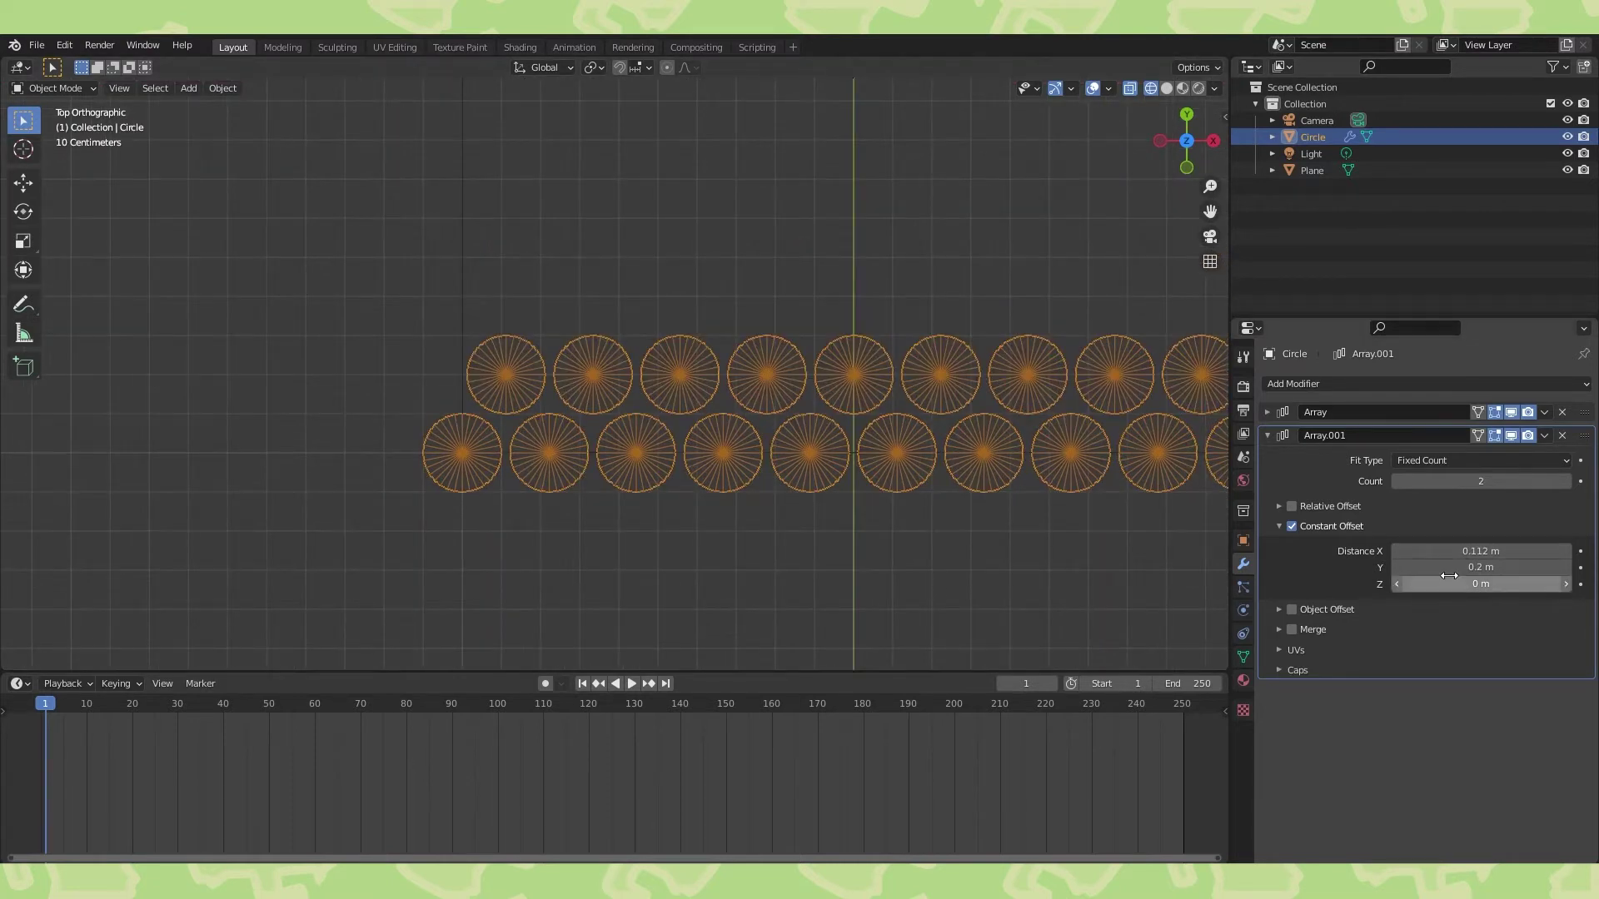
Duplicate the second array modifier to add a third array to the circle.
{"action": "left_click", "coordinate": [1279, 525]}
{"action": "left_click", "coordinate": [1542, 435]}
{"action": "left_click", "coordinate": [1501, 468]}
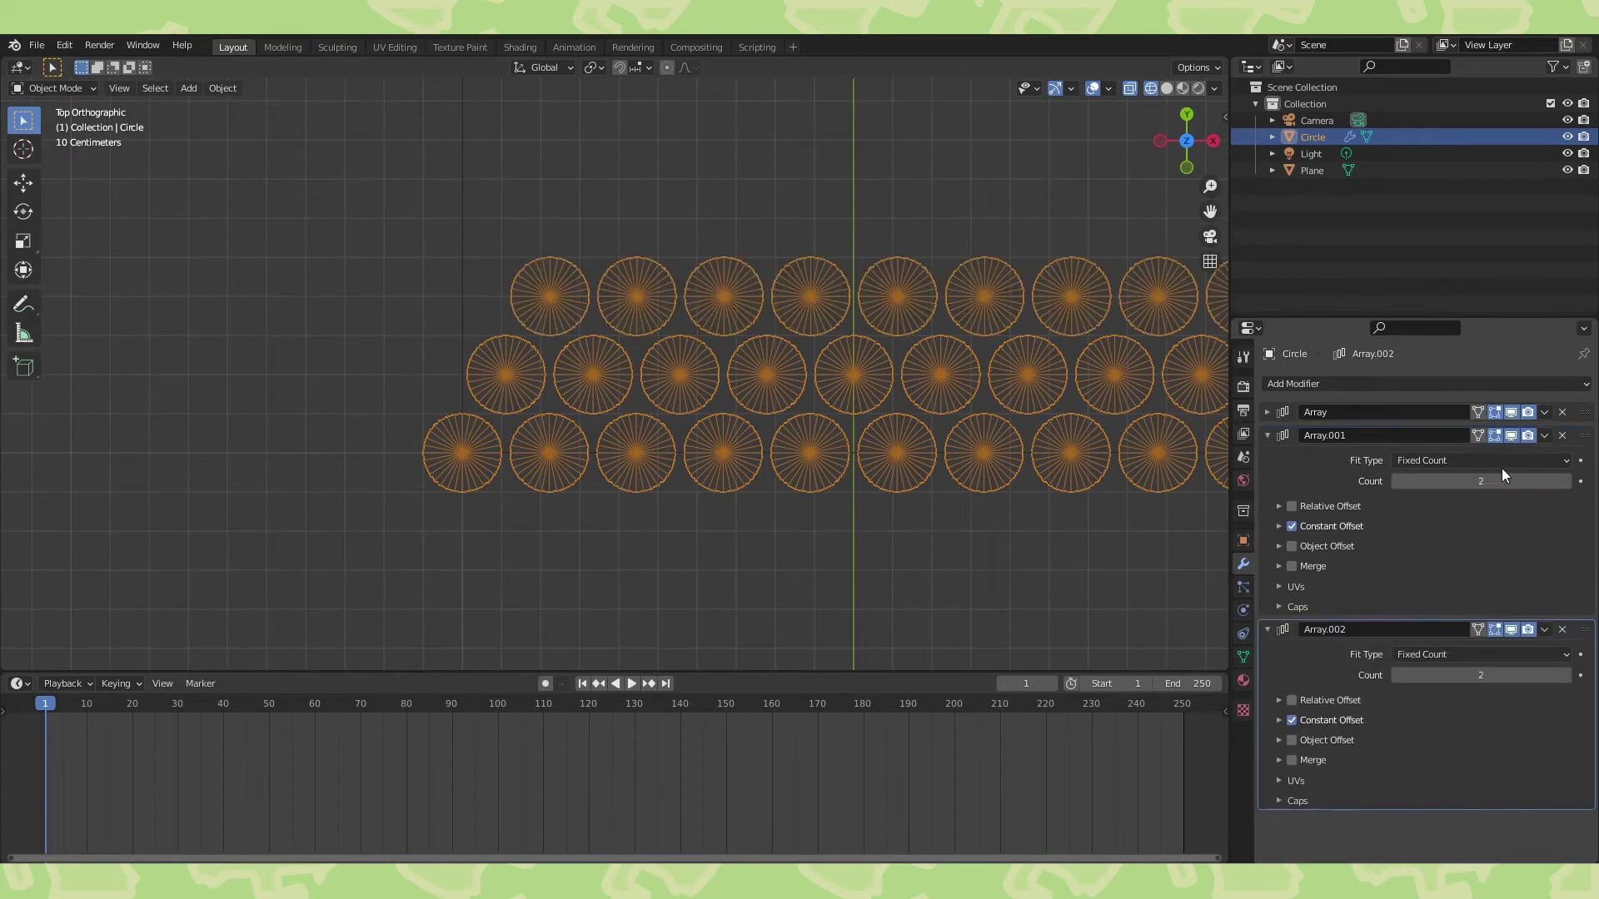
{"action": "scroll", "coordinate": [841, 444], "scroll_direction": "down", "scroll_amount": 2}
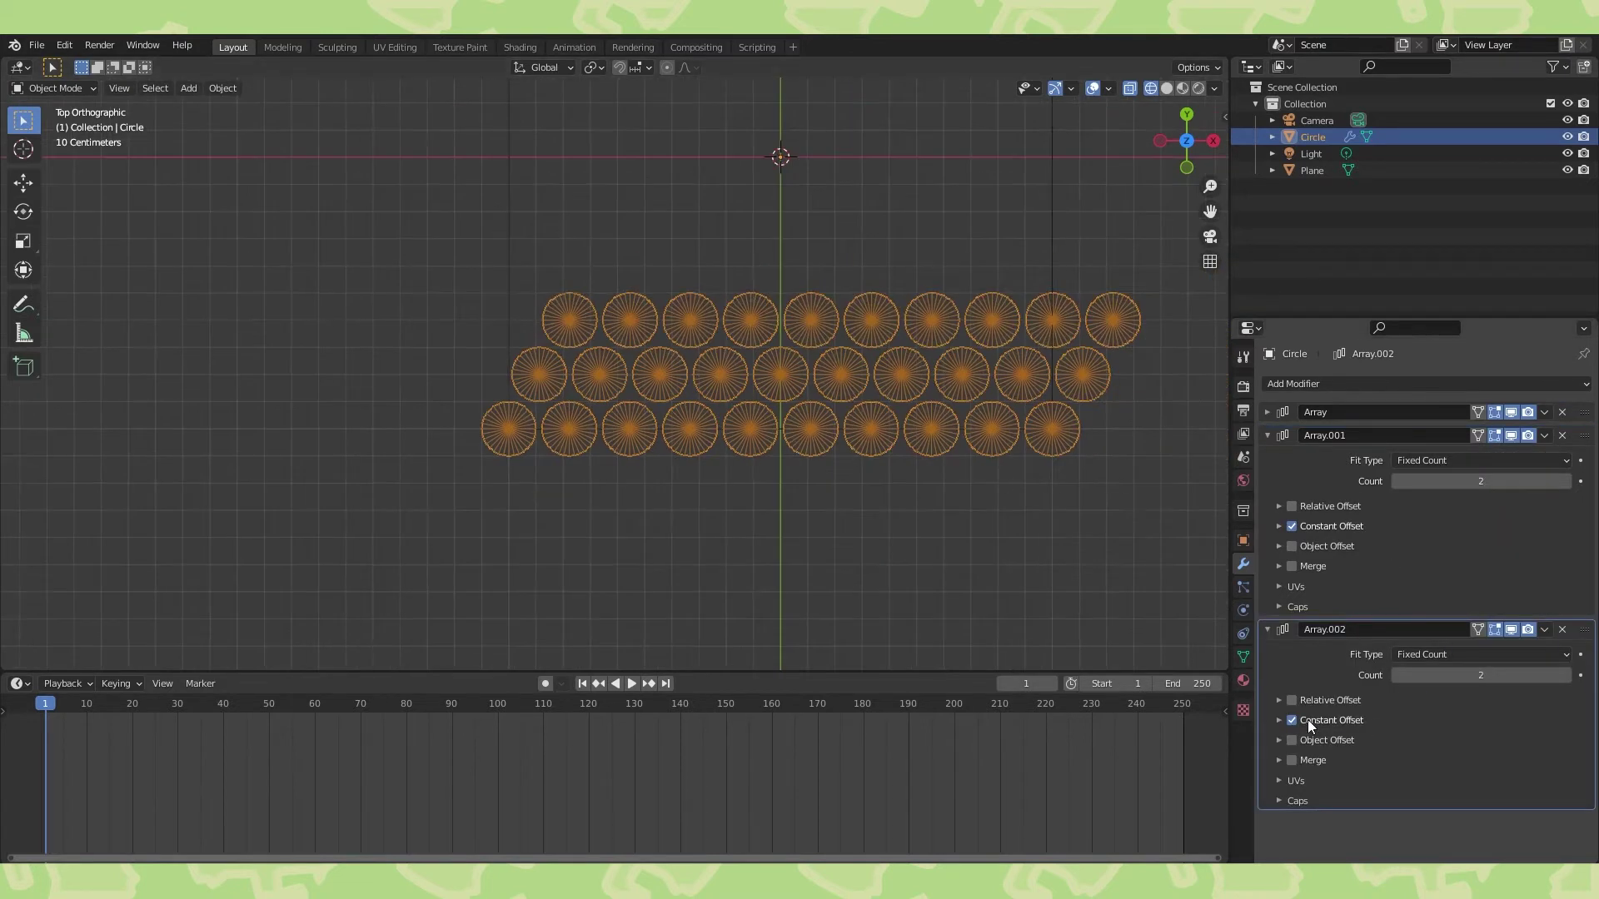
Set the third array's constant offset to 0 m in X and 0.4 m in Y.
{"action": "left_click", "coordinate": [1278, 720]}
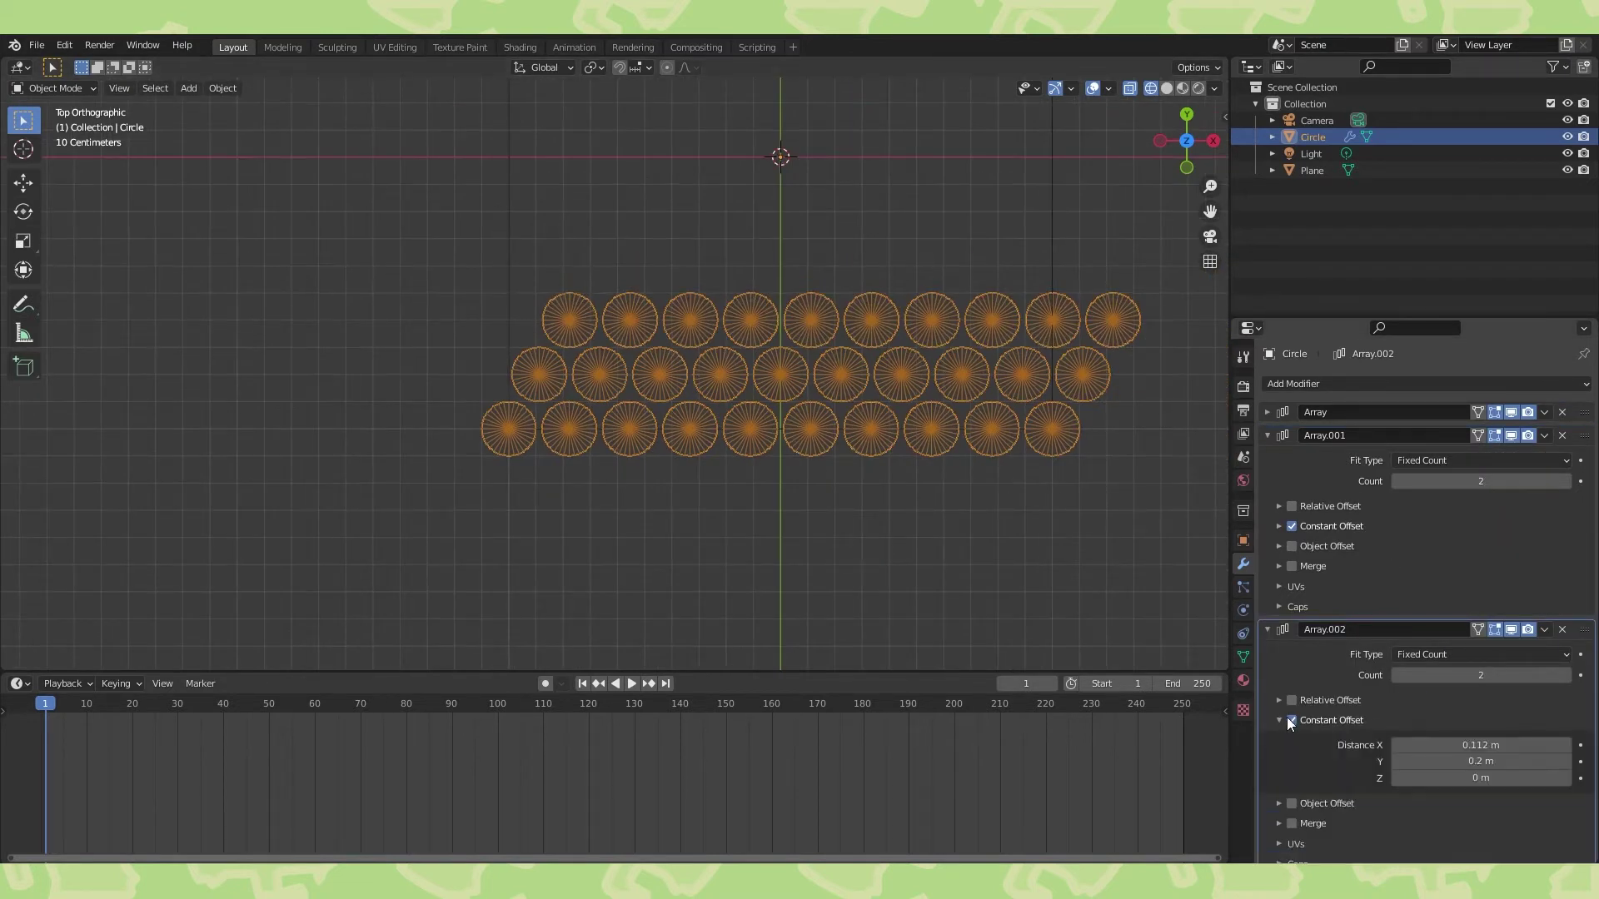
{"action": "left_click", "coordinate": [1474, 744]}
{"action": "type", "text": "0"}
{"action": "key", "text": "Return"}
{"action": "left_click", "coordinate": [1471, 761]}
{"action": "type", "text": "0.4"}
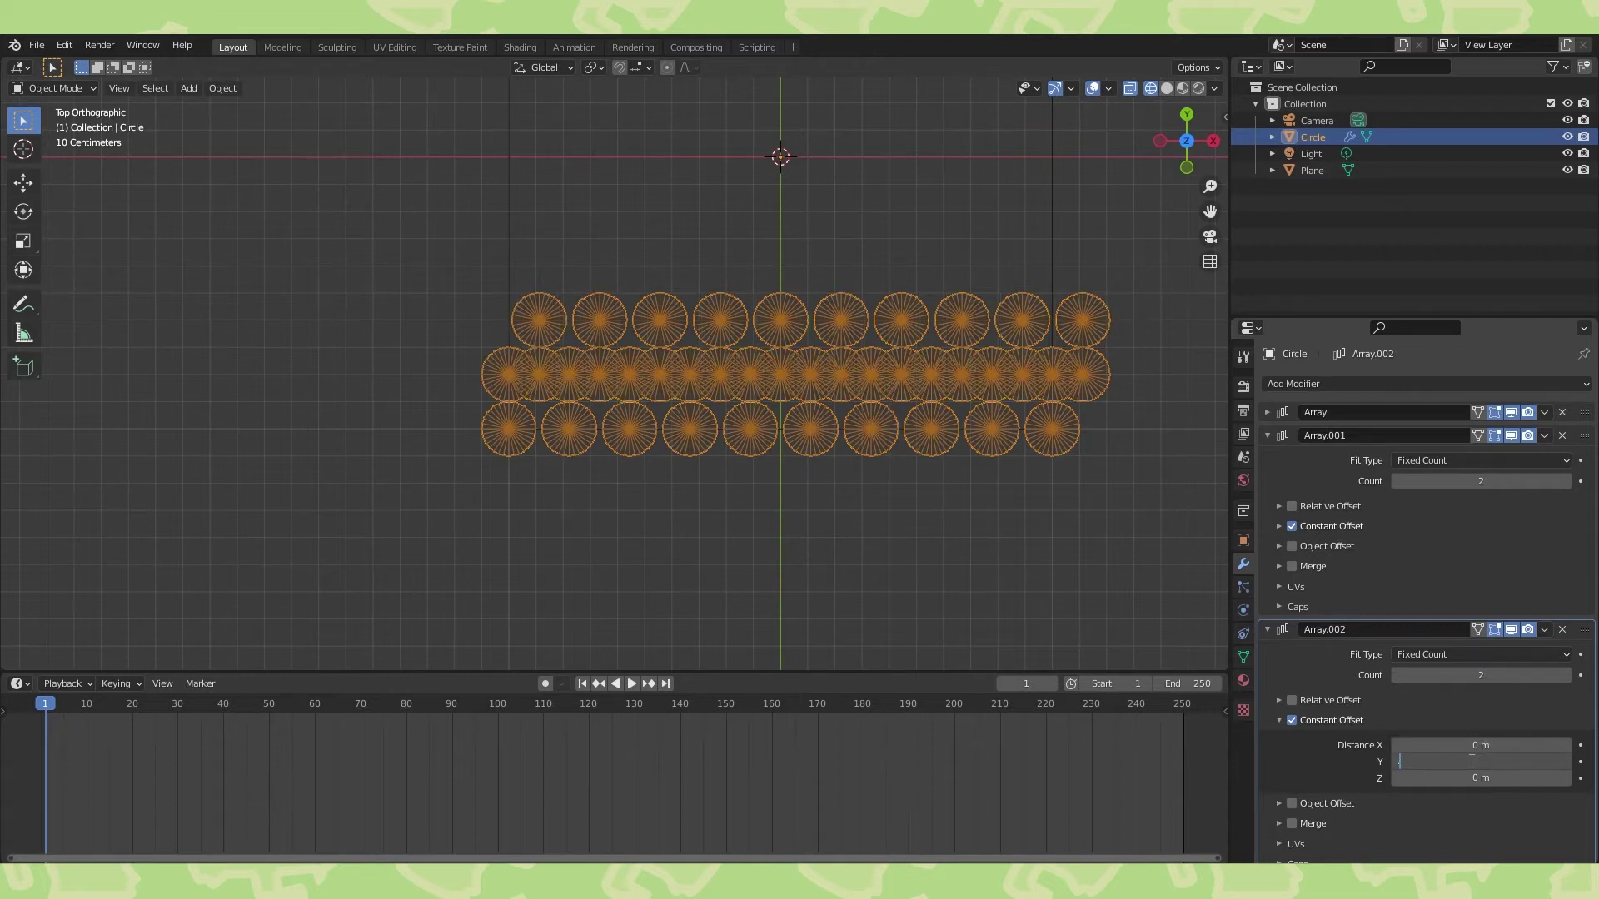
{"action": "key", "text": "Return"}
Raise the third array's count to 6 so the staggered rows extend up the plane.
{"action": "scroll", "coordinate": [557, 337], "scroll_direction": "up", "scroll_amount": 5}
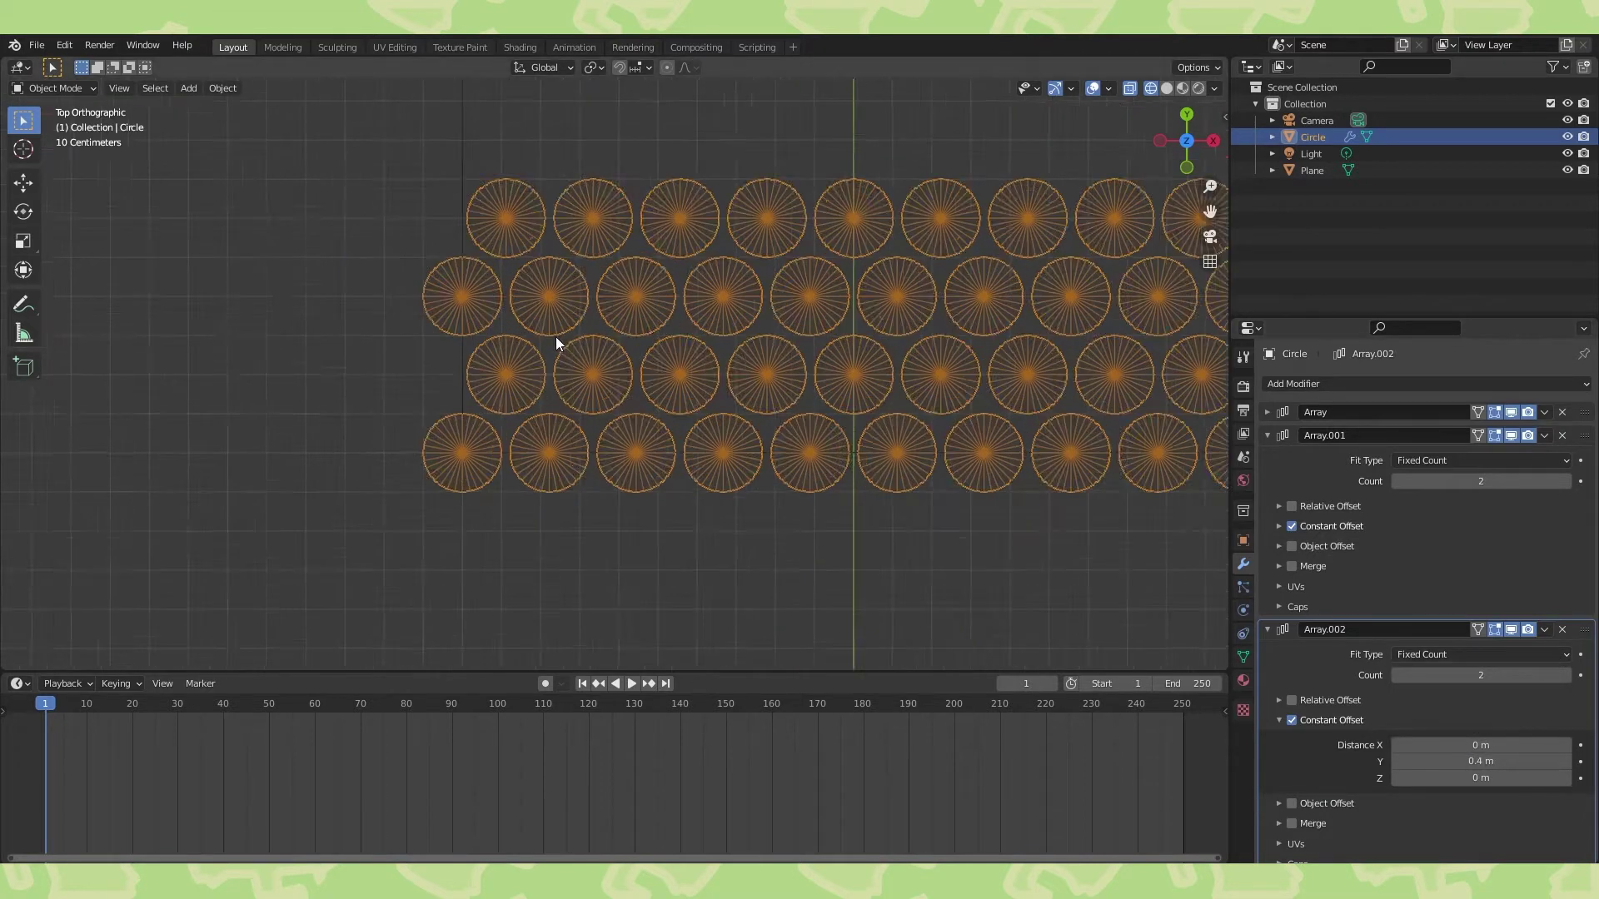
{"action": "left_click", "coordinate": [1565, 675]}
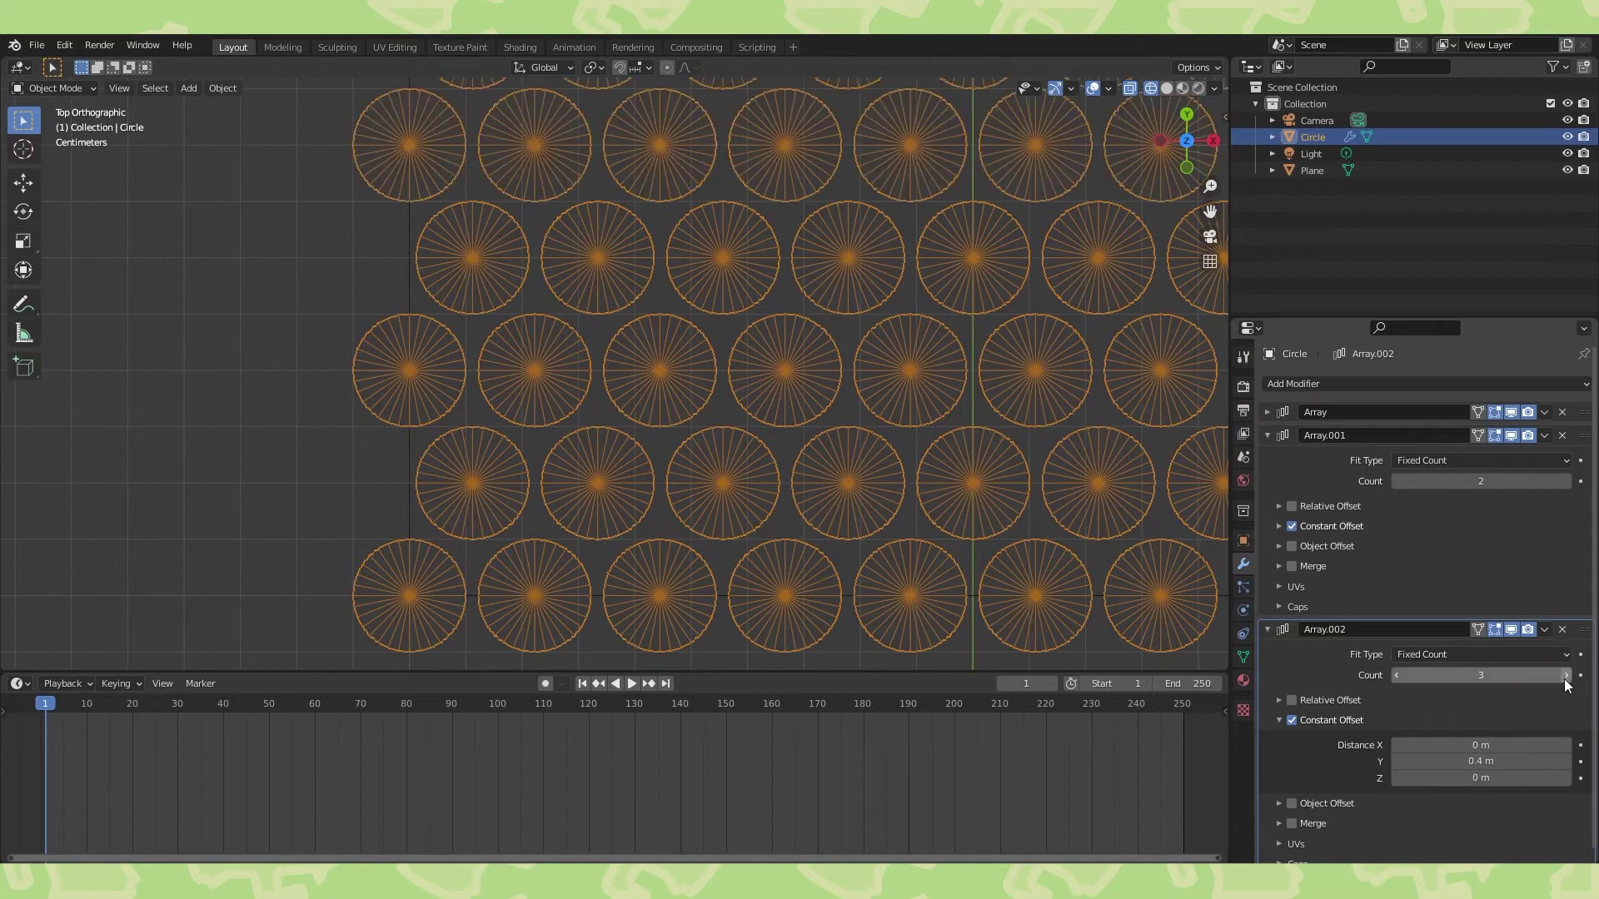
{"action": "scroll", "coordinate": [767, 295], "scroll_direction": "down", "scroll_amount": 5}
{"action": "scroll", "coordinate": [767, 295], "scroll_direction": "up", "scroll_amount": 3, "text": "shift"}
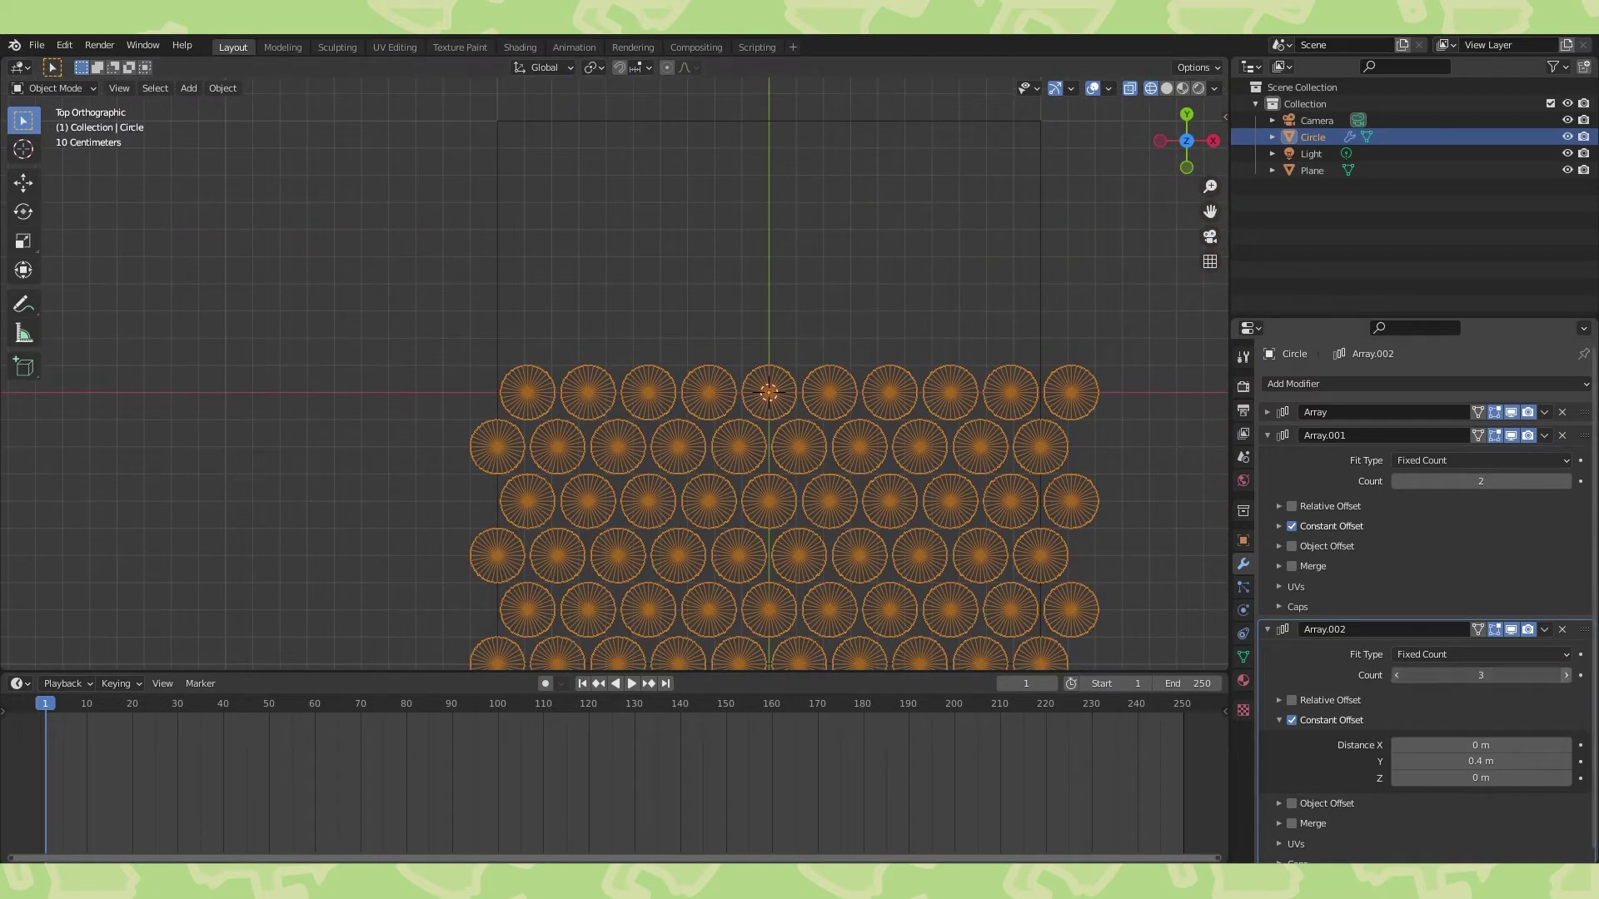
{"action": "left_click", "coordinate": [1567, 675]}
{"action": "left_click", "coordinate": [1567, 675]}
{"action": "left_click", "coordinate": [1567, 676]}
Examine closely how the circles of the topmost rows line up with the plane's upper corner and edges.
{"action": "middle_click_drag", "start_coordinate": [673, 272], "coordinate": [951, 542], "text": "shift"}
{"action": "scroll", "coordinate": [986, 343], "scroll_direction": "up", "scroll_amount": 5}
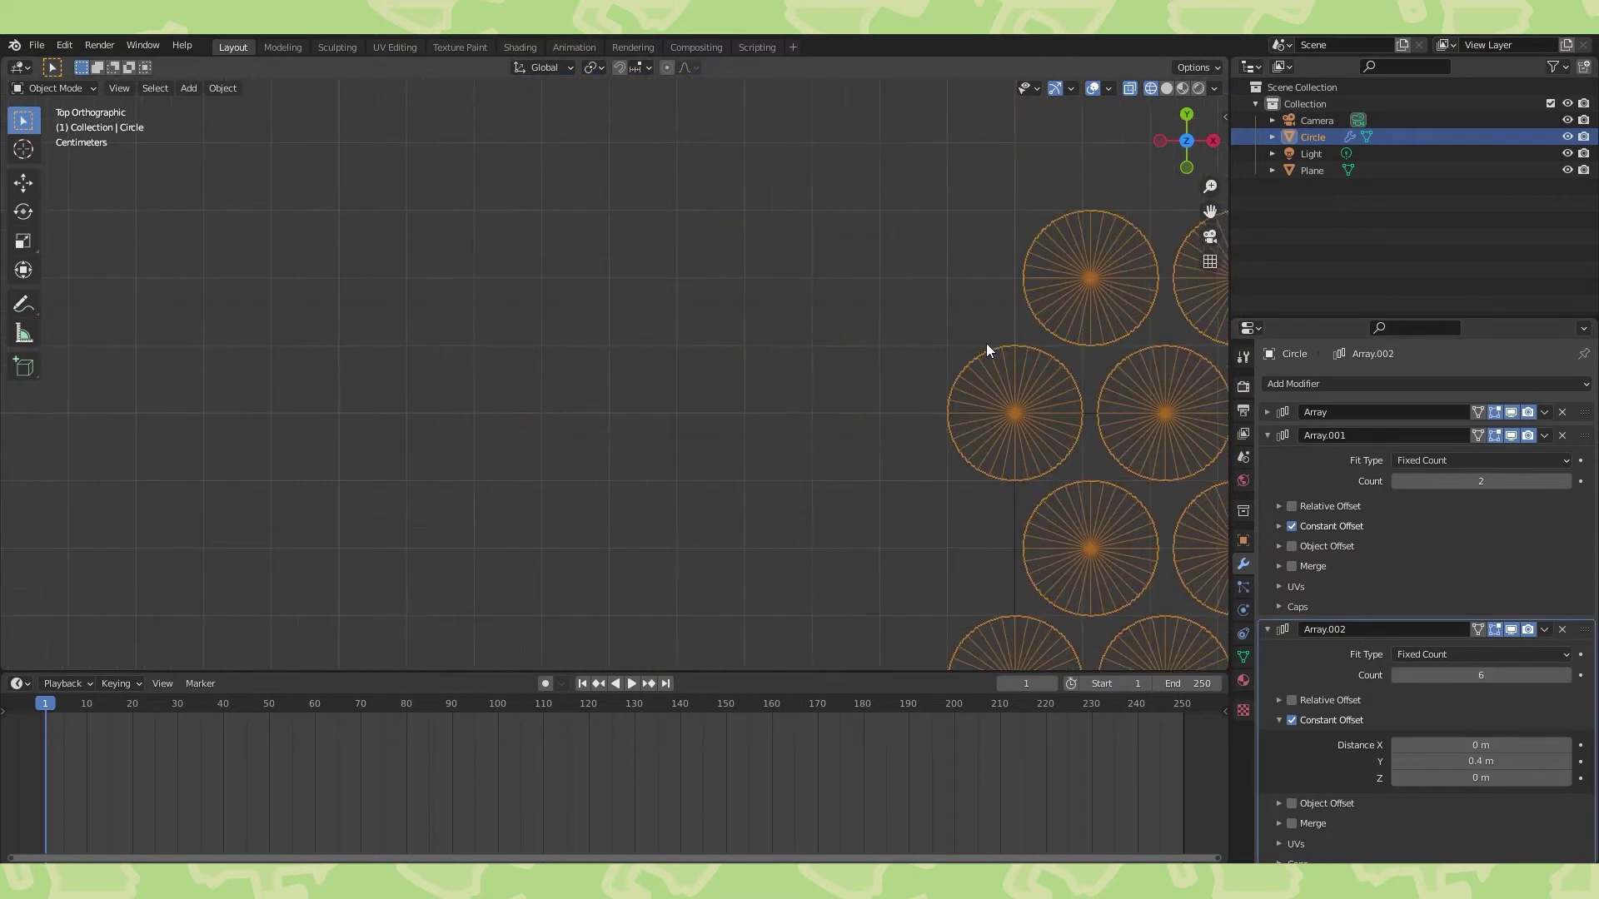
{"action": "middle_click_drag", "start_coordinate": [1065, 329], "coordinate": [711, 299], "text": "shift"}
{"action": "scroll", "coordinate": [872, 401], "scroll_direction": "up", "scroll_amount": 11}
{"action": "middle_click_drag", "start_coordinate": [1021, 379], "coordinate": [548, 333], "text": "shift"}
{"action": "scroll", "coordinate": [582, 348], "scroll_direction": "up", "scroll_amount": 4}
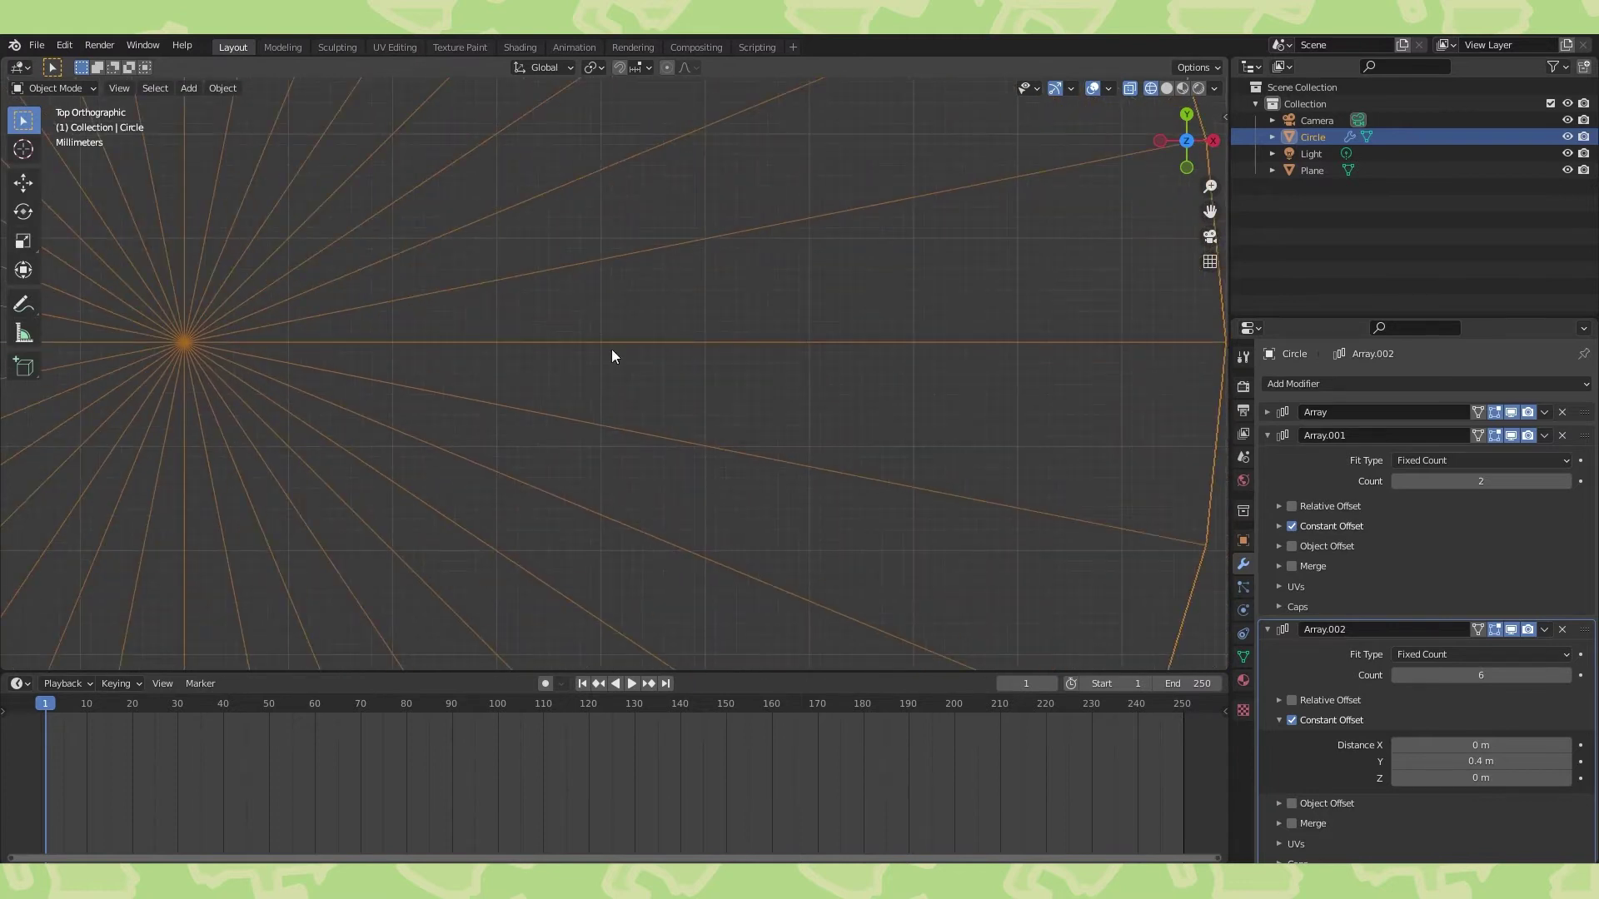
{"action": "scroll", "coordinate": [836, 350], "scroll_direction": "down", "scroll_amount": 7}
{"action": "scroll", "coordinate": [649, 217], "scroll_direction": "down", "scroll_amount": 8}
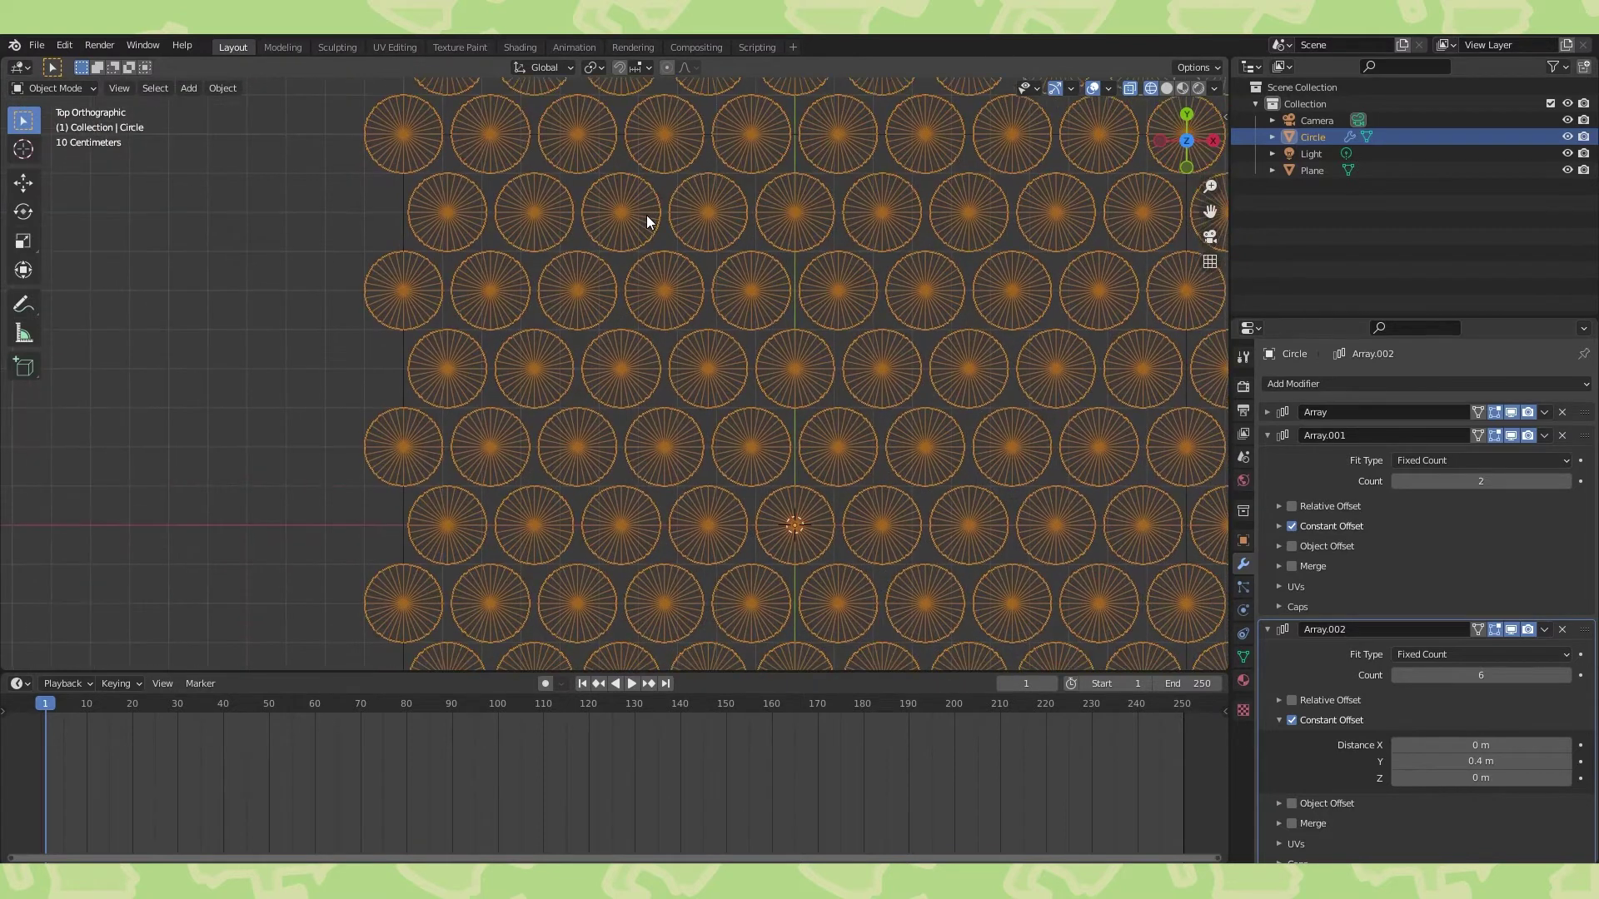
{"action": "scroll", "coordinate": [738, 312], "scroll_direction": "up", "scroll_amount": 3}
{"action": "middle_click_drag", "start_coordinate": [744, 319], "coordinate": [974, 268], "text": "shift"}
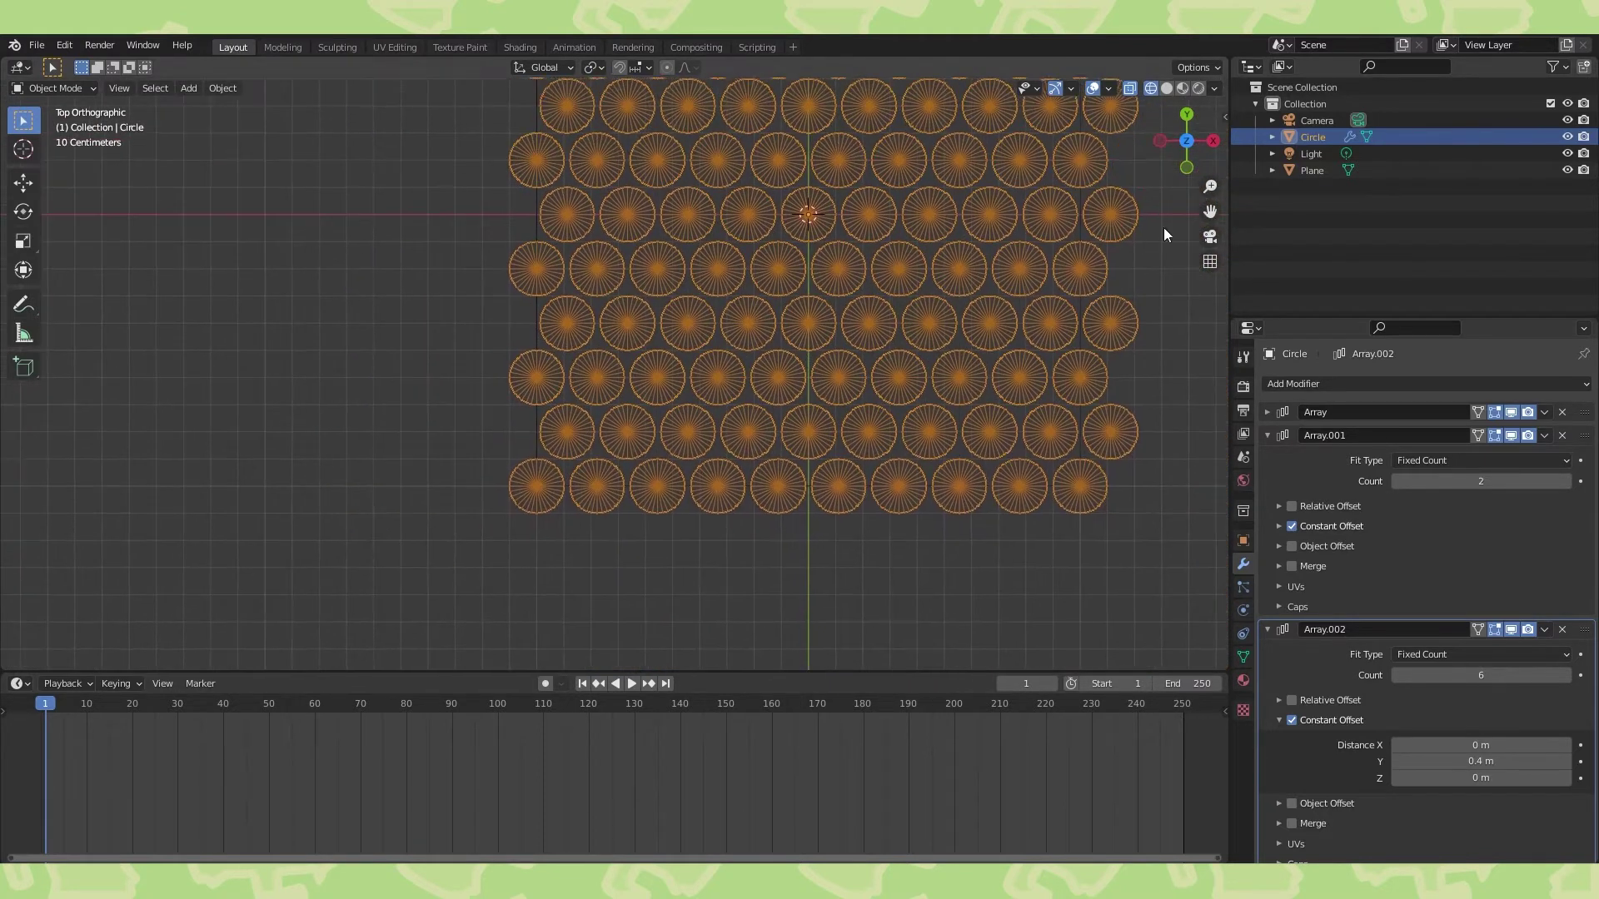
Rename the circle object as Buttons and collapse the settings of its second and third array modifiers.
{"action": "double_click", "coordinate": [1304, 136]}
{"action": "type", "text": "Buttons"}
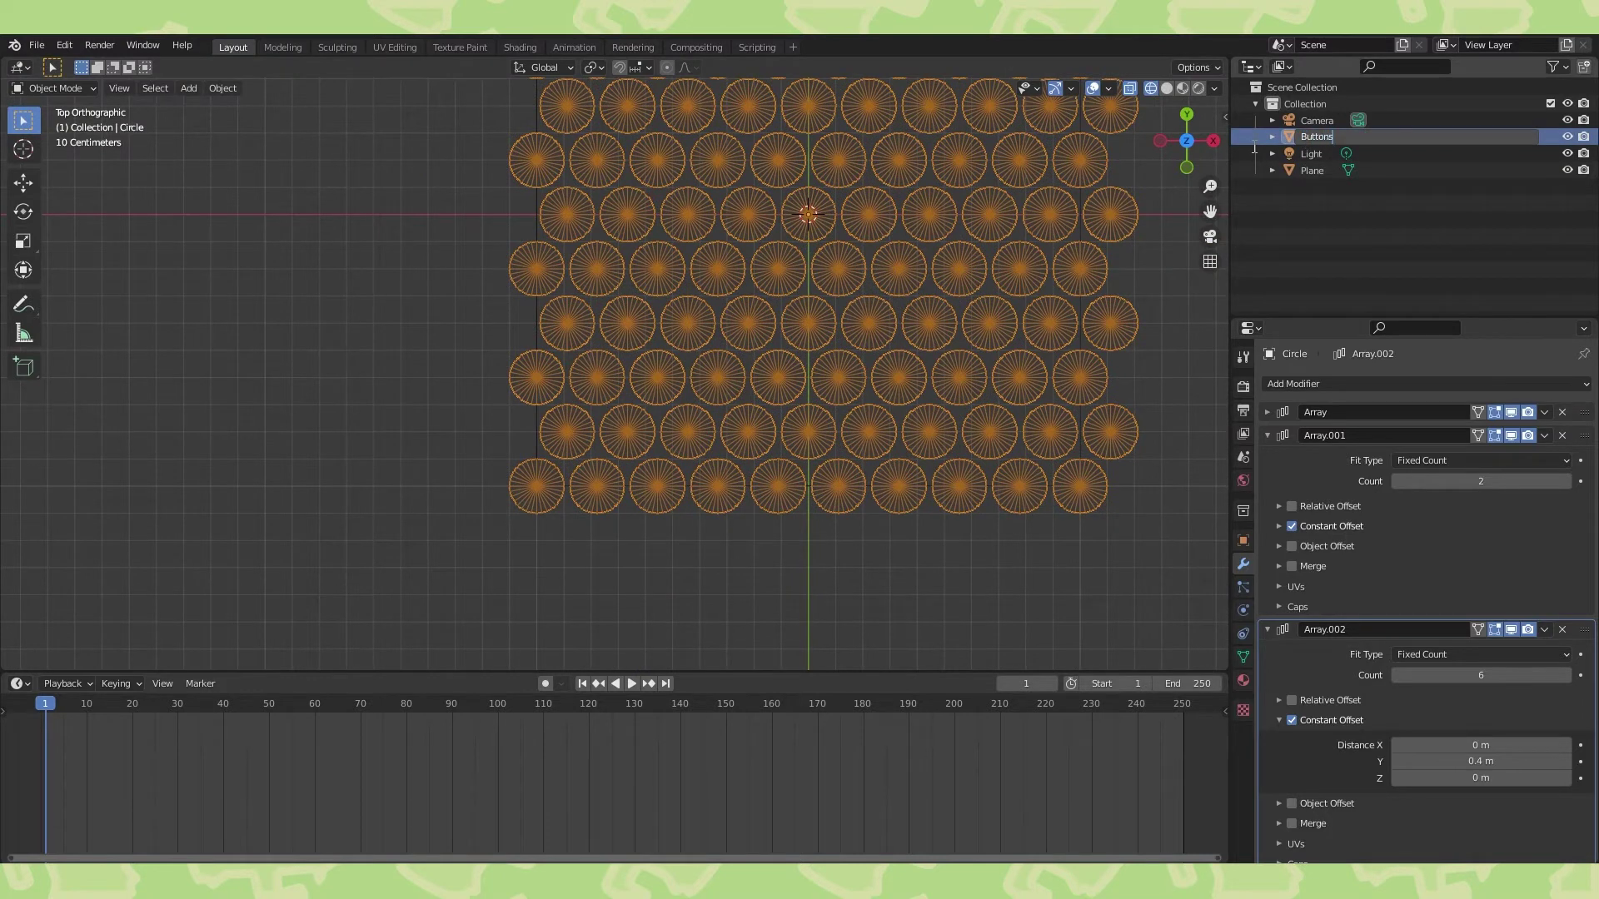
{"action": "key", "text": "Return"}
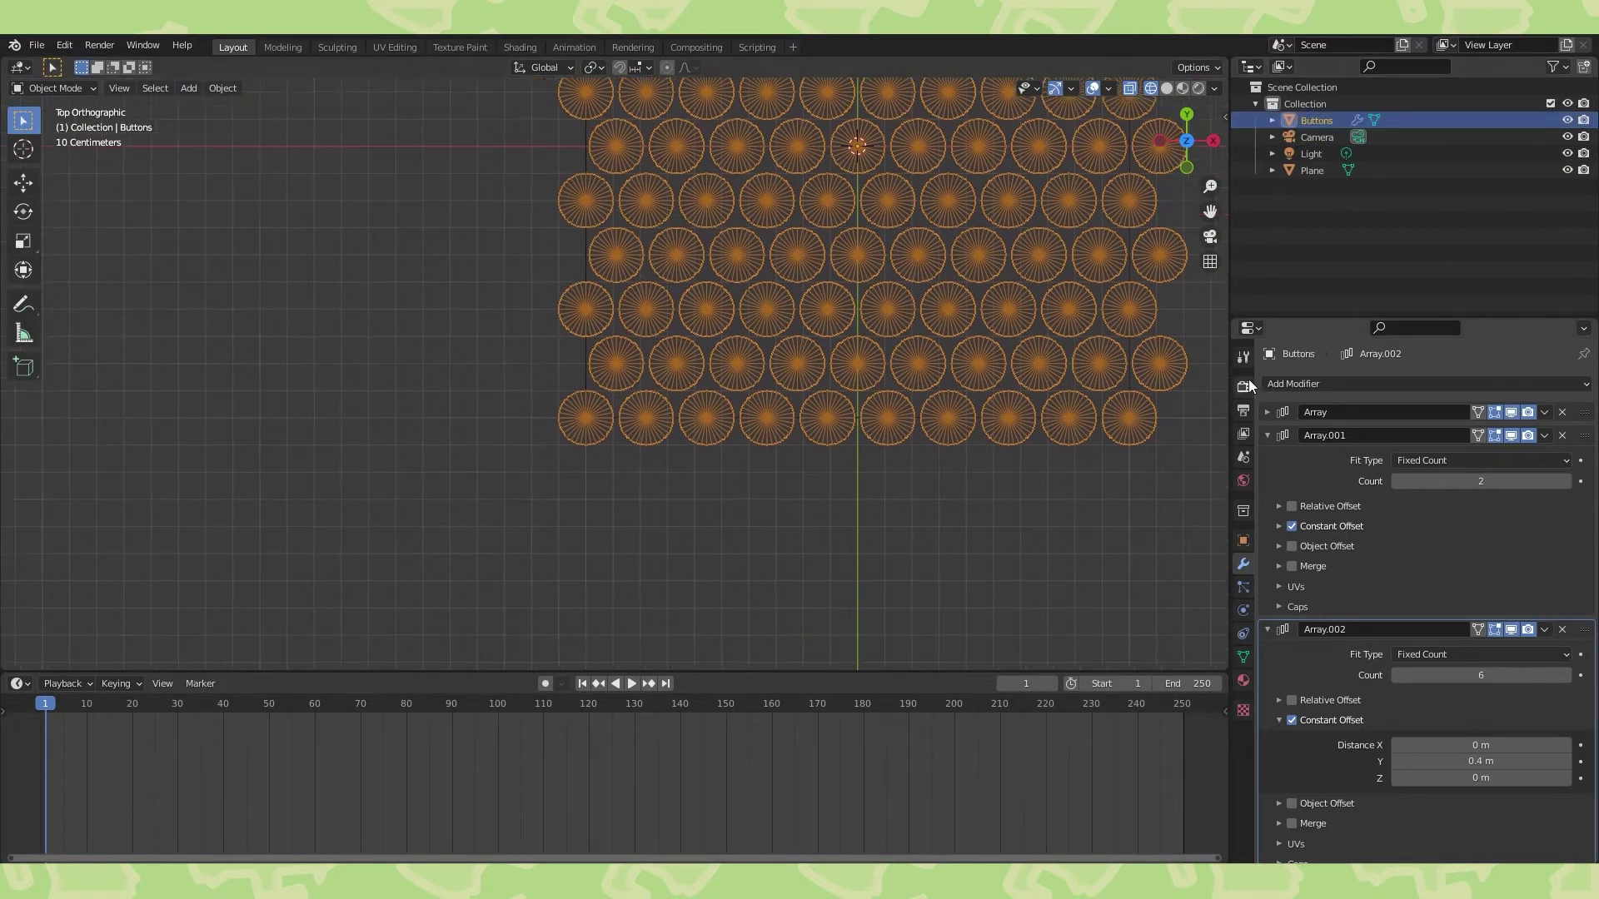
{"action": "left_click", "coordinate": [1267, 435]}
{"action": "left_click", "coordinate": [1265, 459]}
Delete the centre vertex of the original circle in Edit Mode, leaving only its outline.
{"action": "key", "text": "Tab"}
{"action": "scroll", "coordinate": [813, 418], "scroll_direction": "up", "scroll_amount": 6}
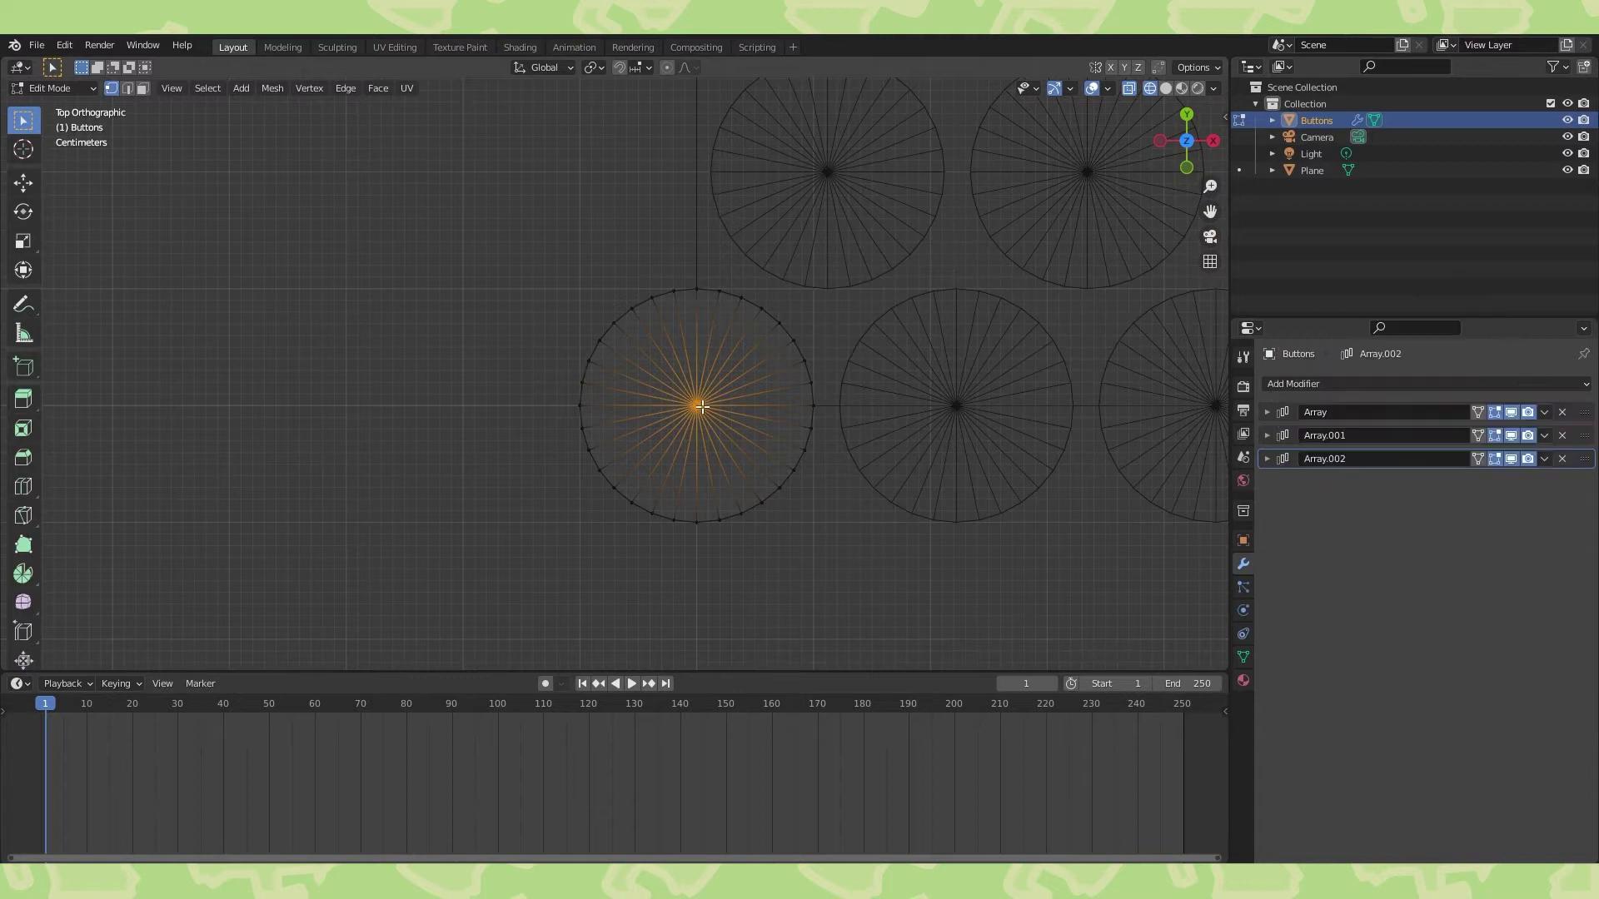
{"action": "key", "text": "x"}
{"action": "left_click", "coordinate": [703, 410]}
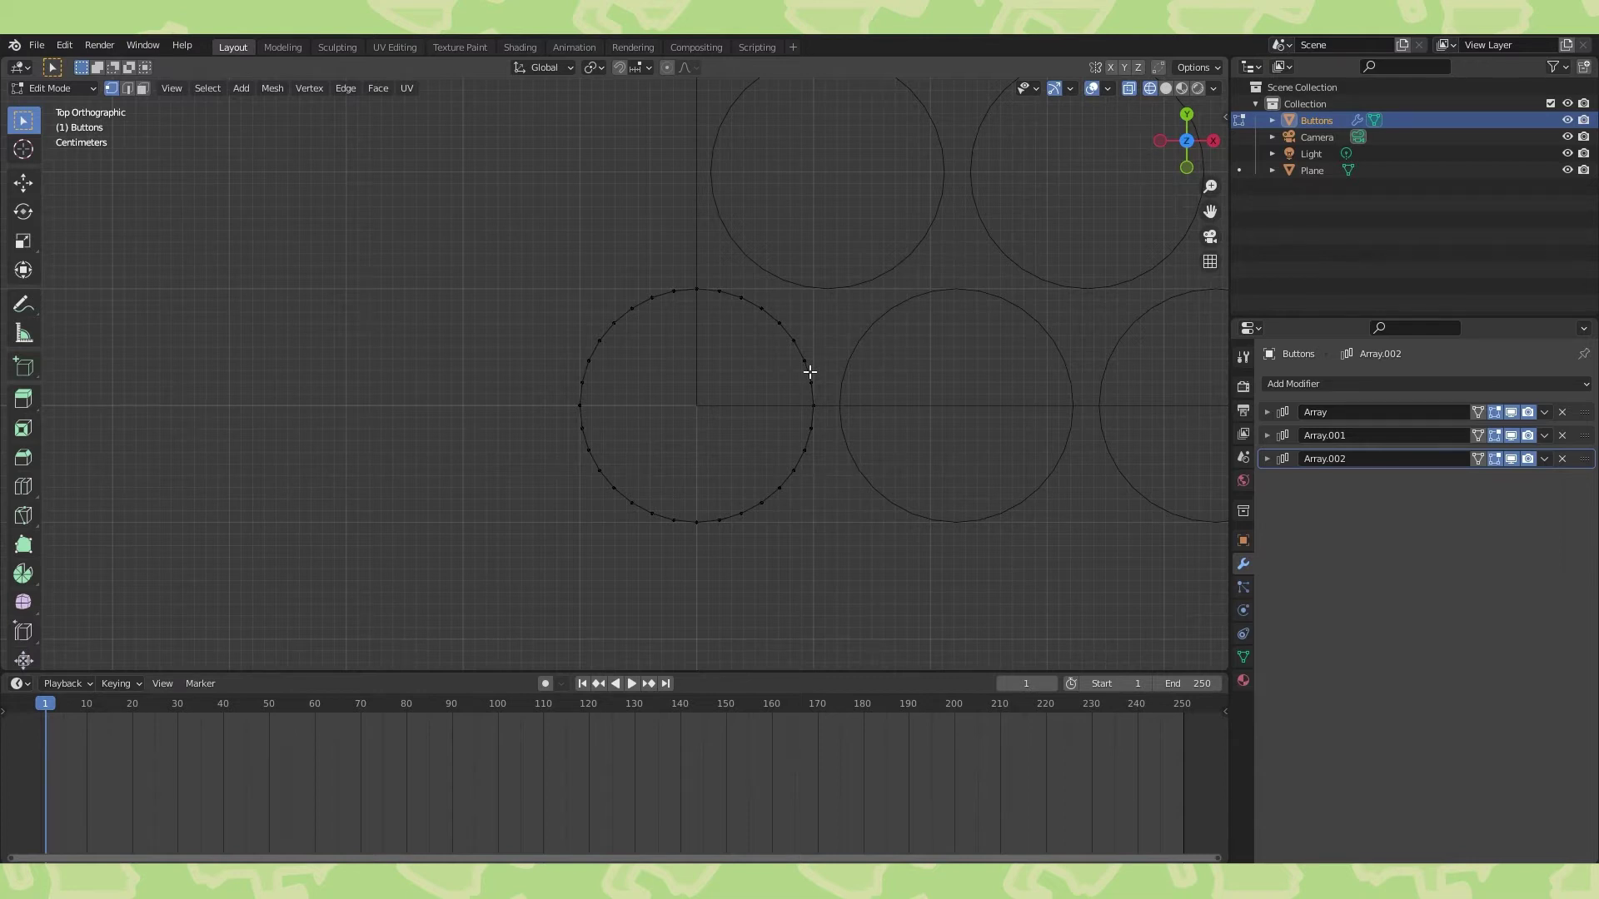
Extrude the circle's whole outline upward along Z by about 0.023 m in the front view.
{"action": "left_click", "coordinate": [811, 373], "text": "alt"}
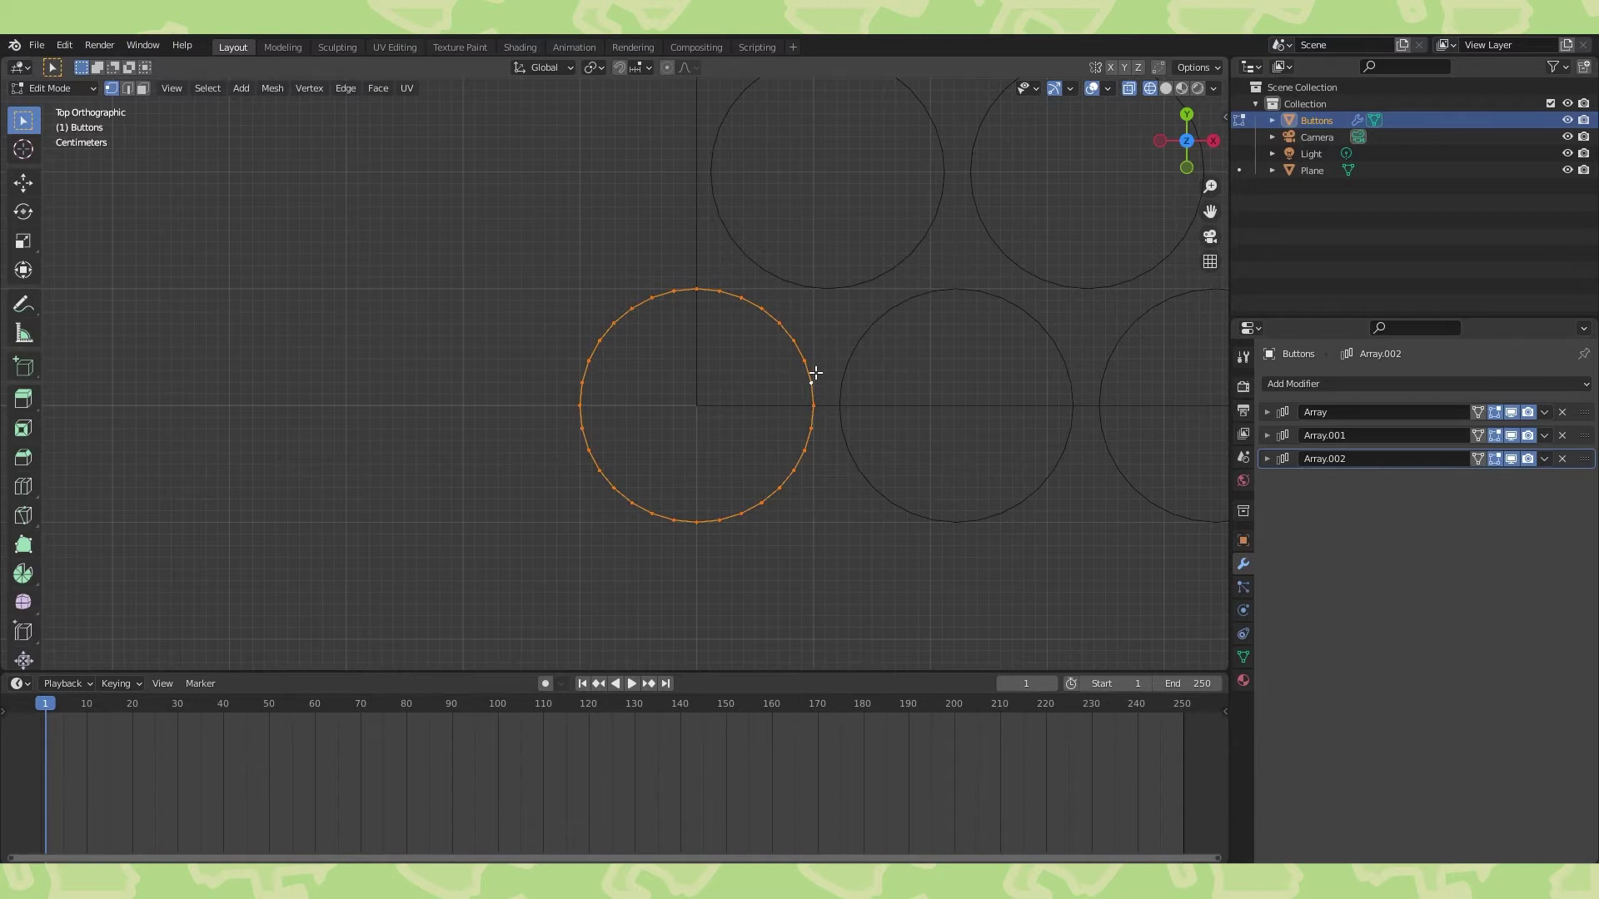
{"action": "key", "text": "KP_1"}
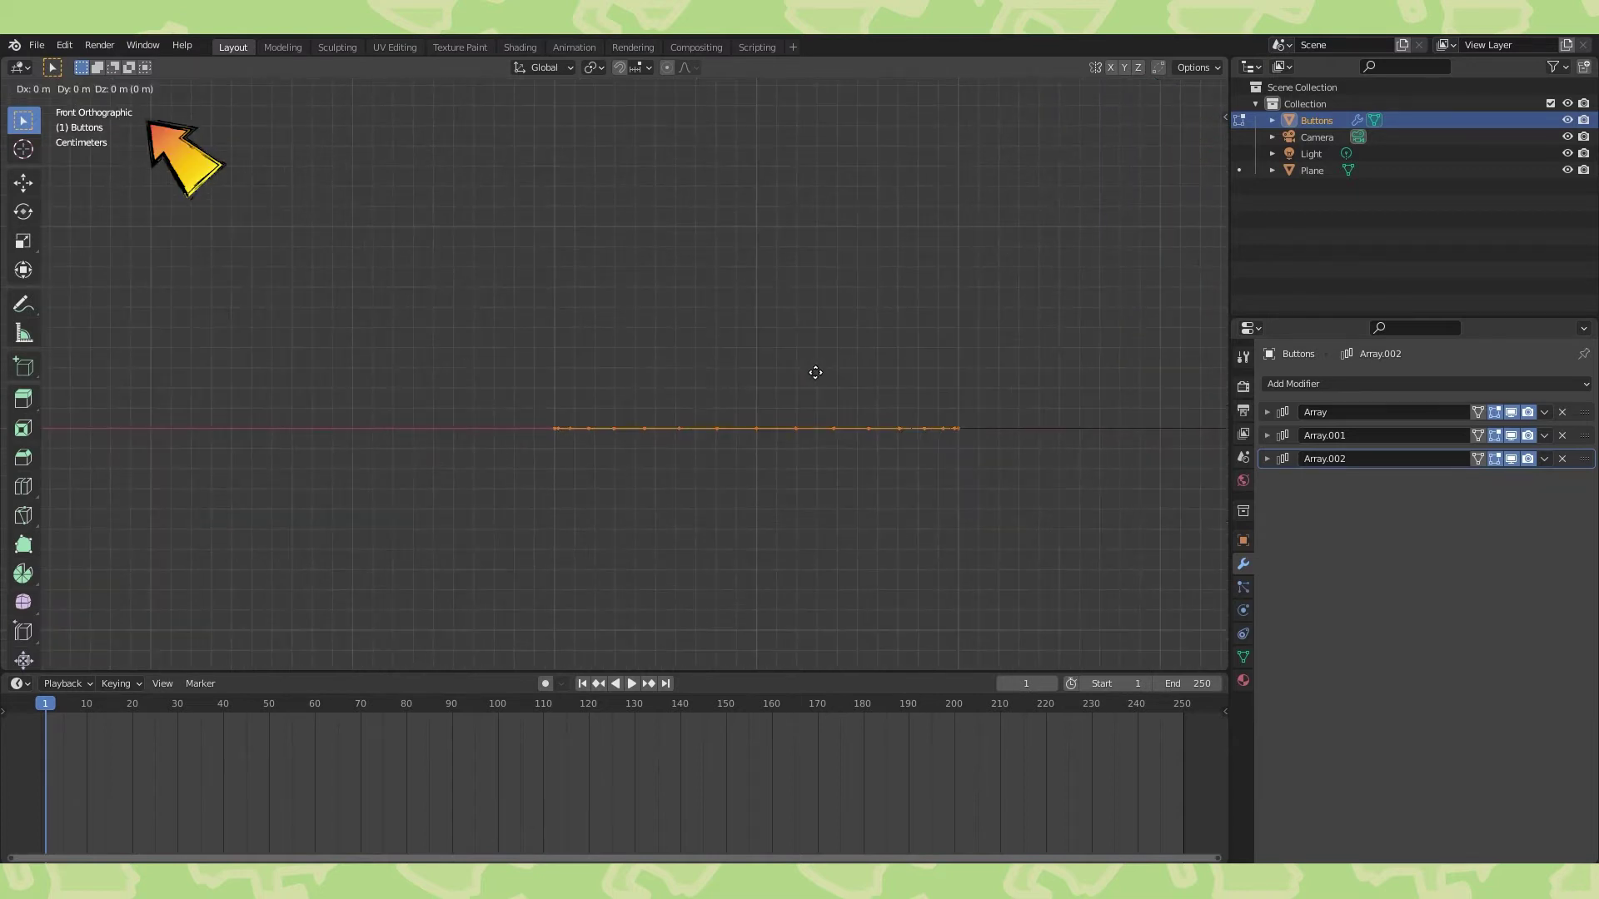
{"action": "left_click", "coordinate": [815, 372]}
{"action": "key", "text": "g"}
{"action": "key", "text": "z"}
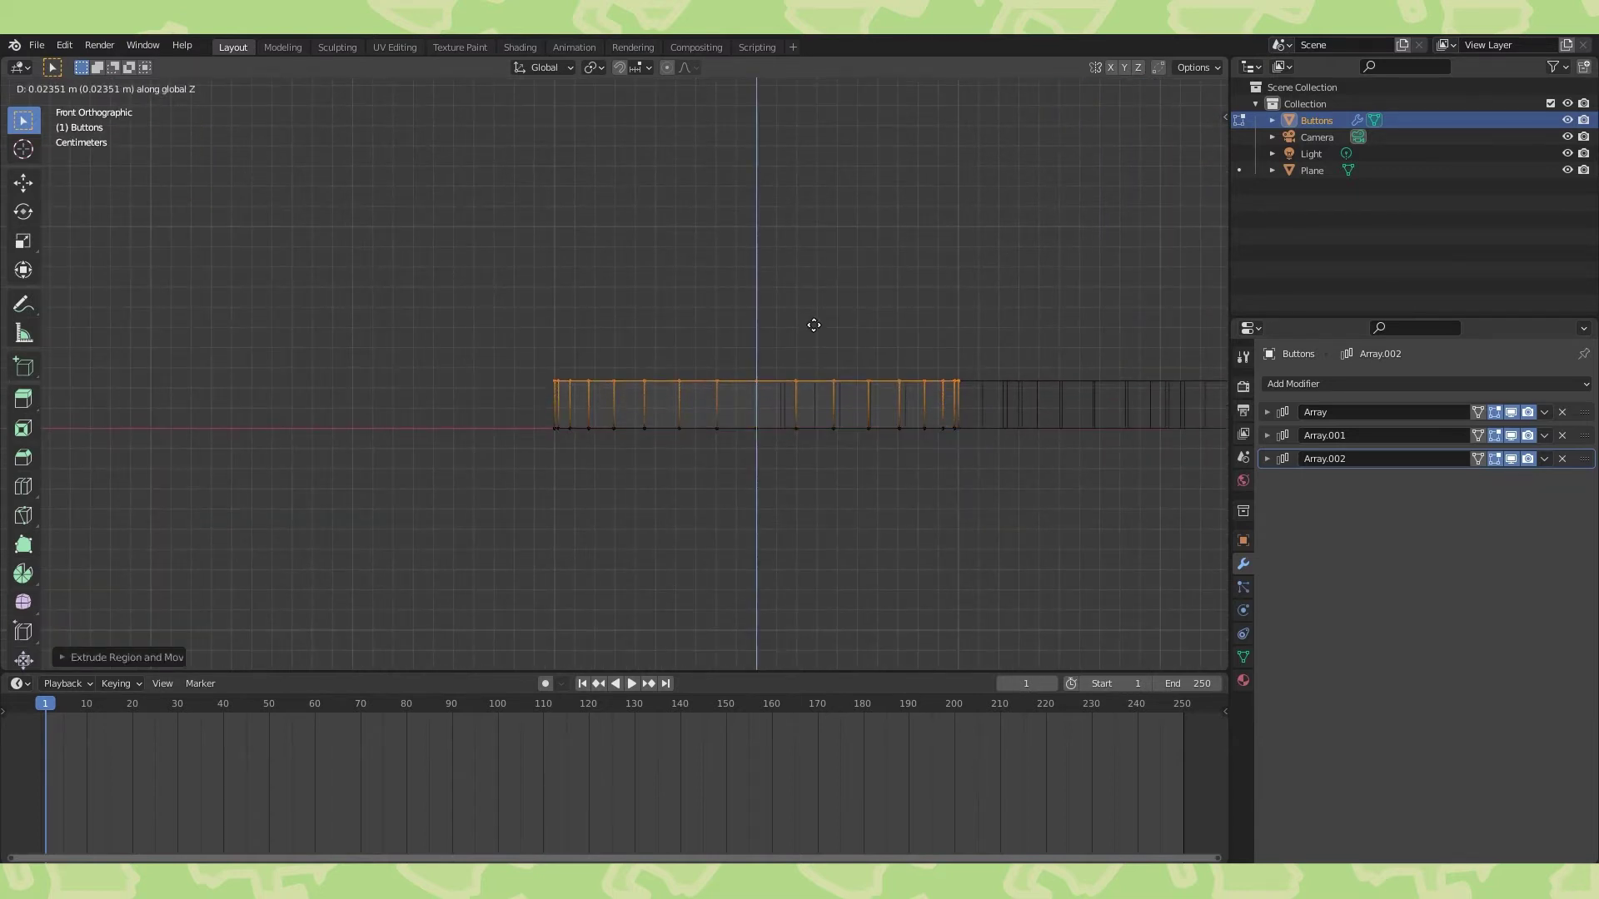
{"action": "left_click", "coordinate": [812, 327]}
Scale the extruded upper loop to about 0.96 and lower it about 0.003 m along Z.
{"action": "key", "text": "s"}
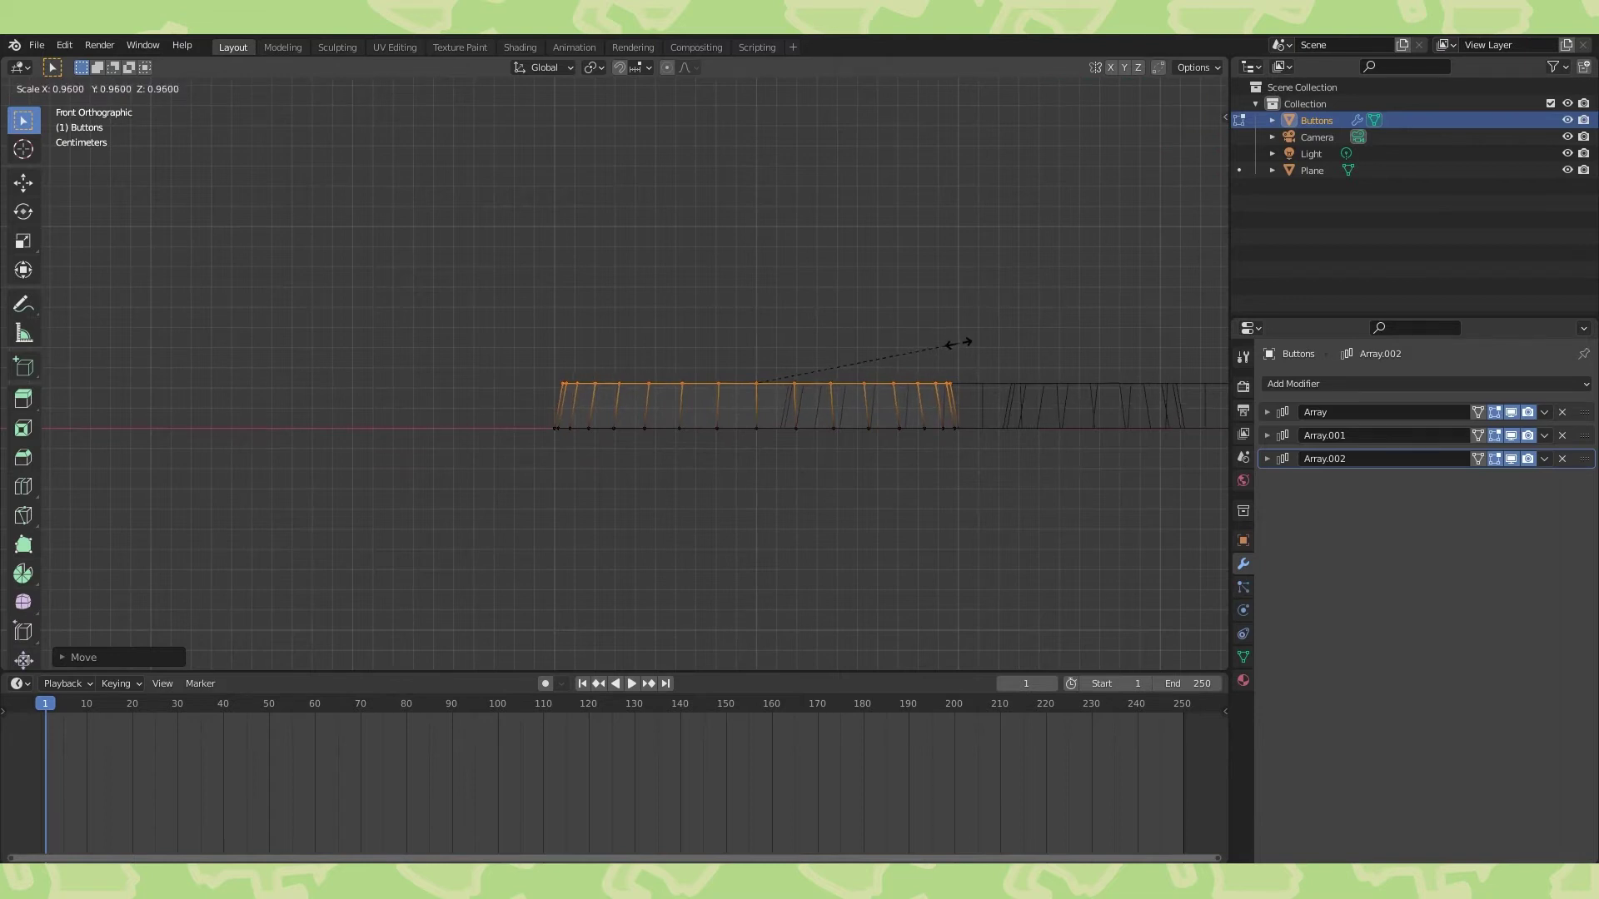
{"action": "left_click", "coordinate": [951, 342]}
{"action": "key", "text": "g"}
{"action": "key", "text": "z"}
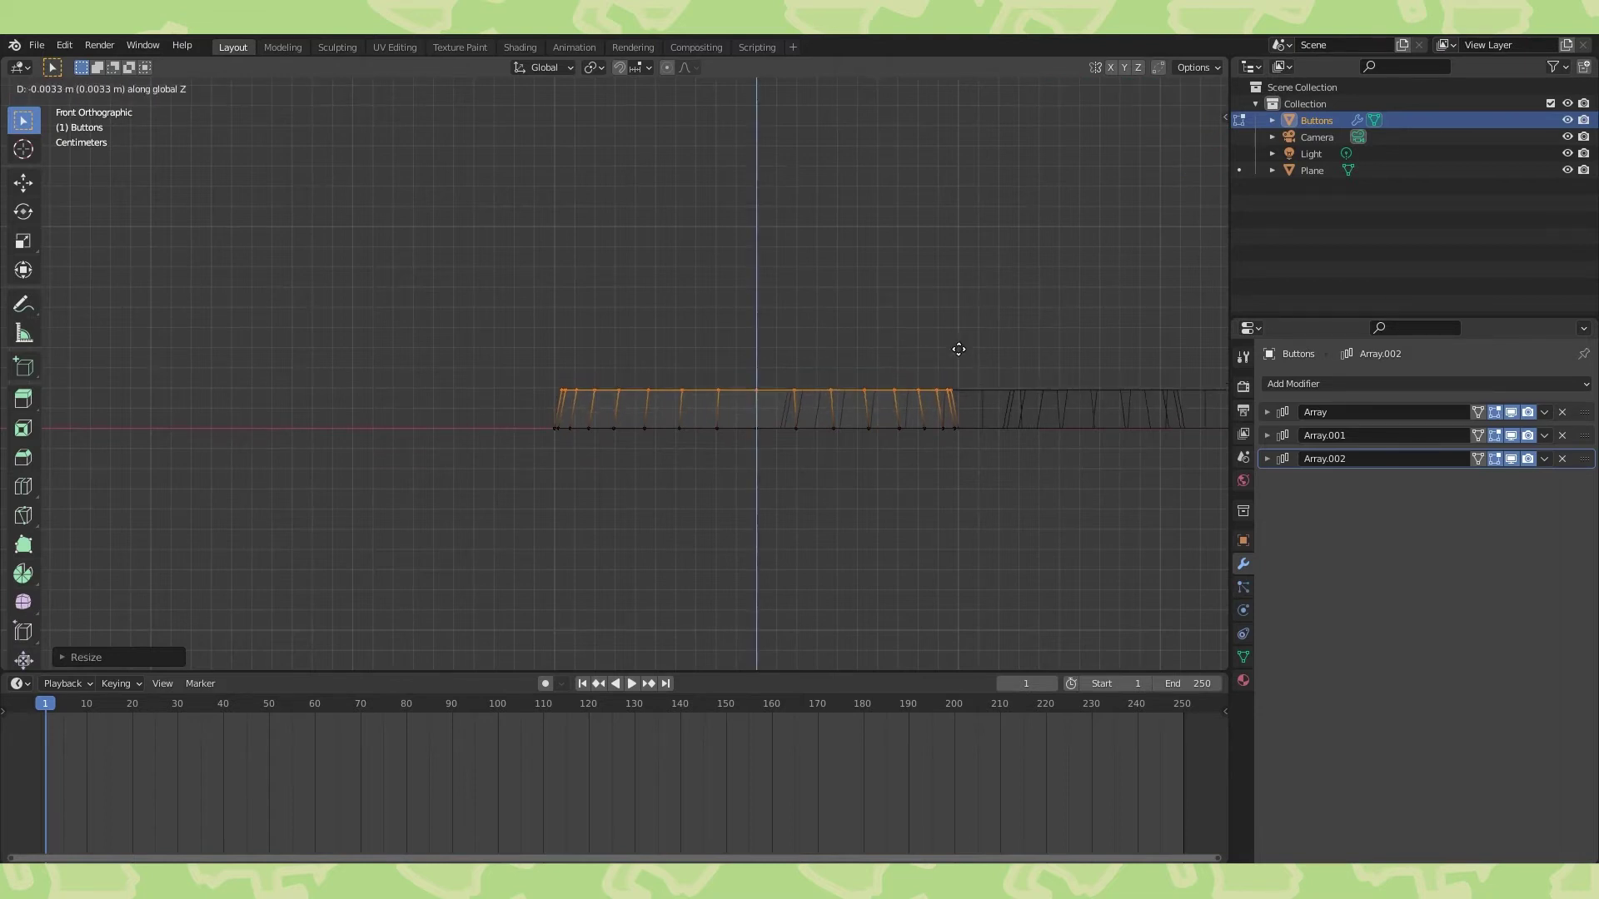
{"action": "left_click", "coordinate": [959, 346]}
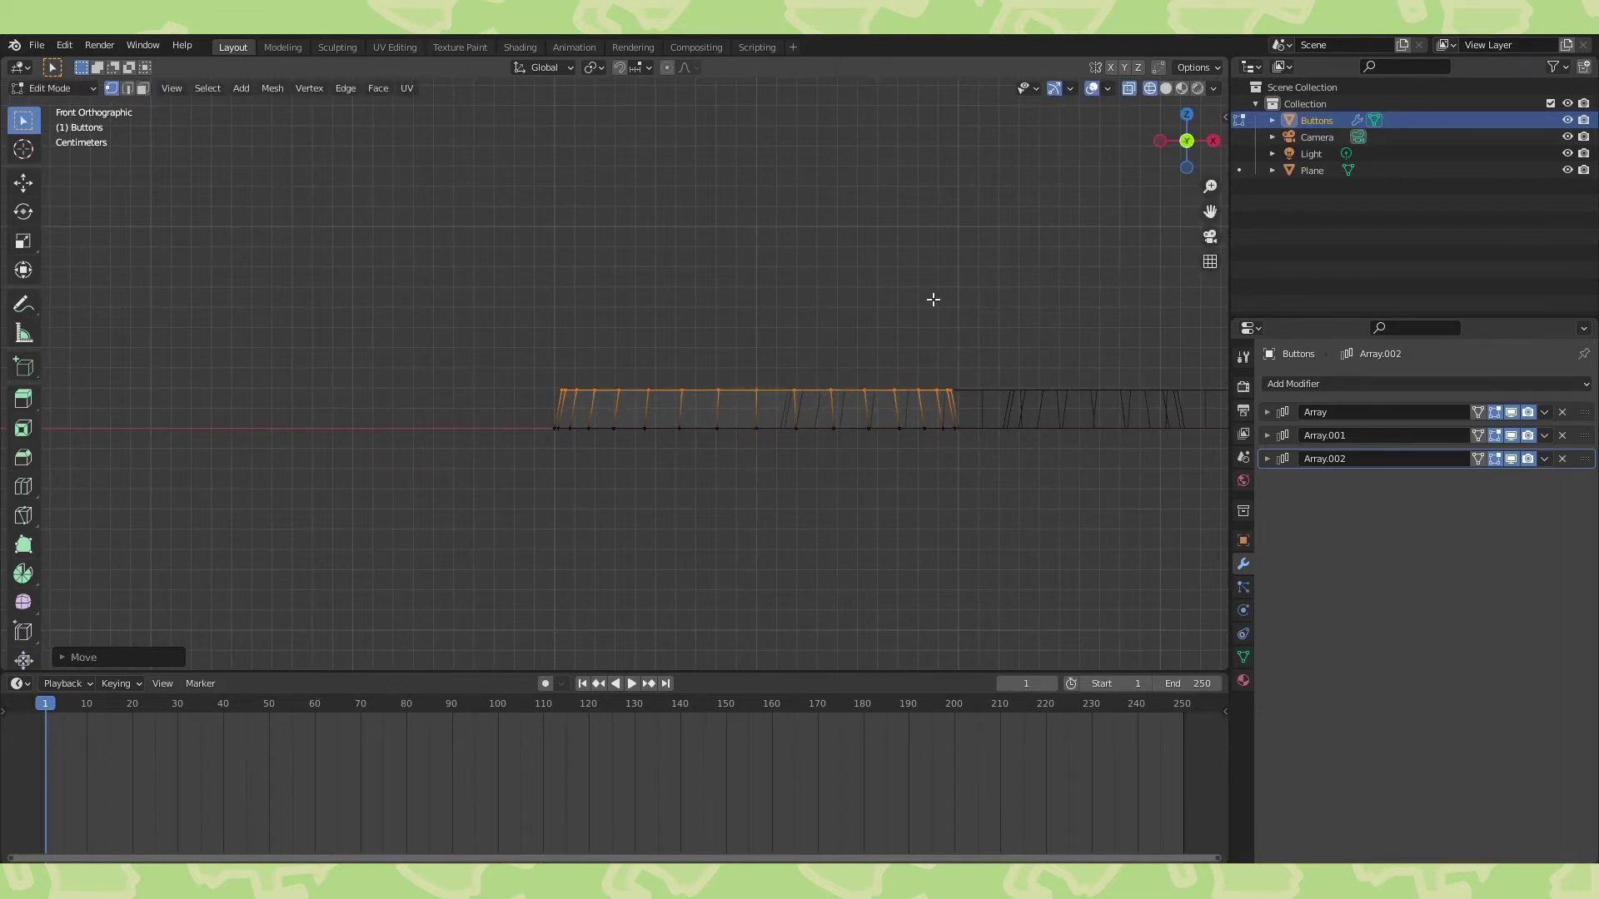
Extrude the upper loop in place and scale it inward to about 0.8 to form a flat ring.
{"action": "key", "text": "KP_7"}
{"action": "key", "text": "e"}
{"action": "right_click", "coordinate": [1087, 249]}
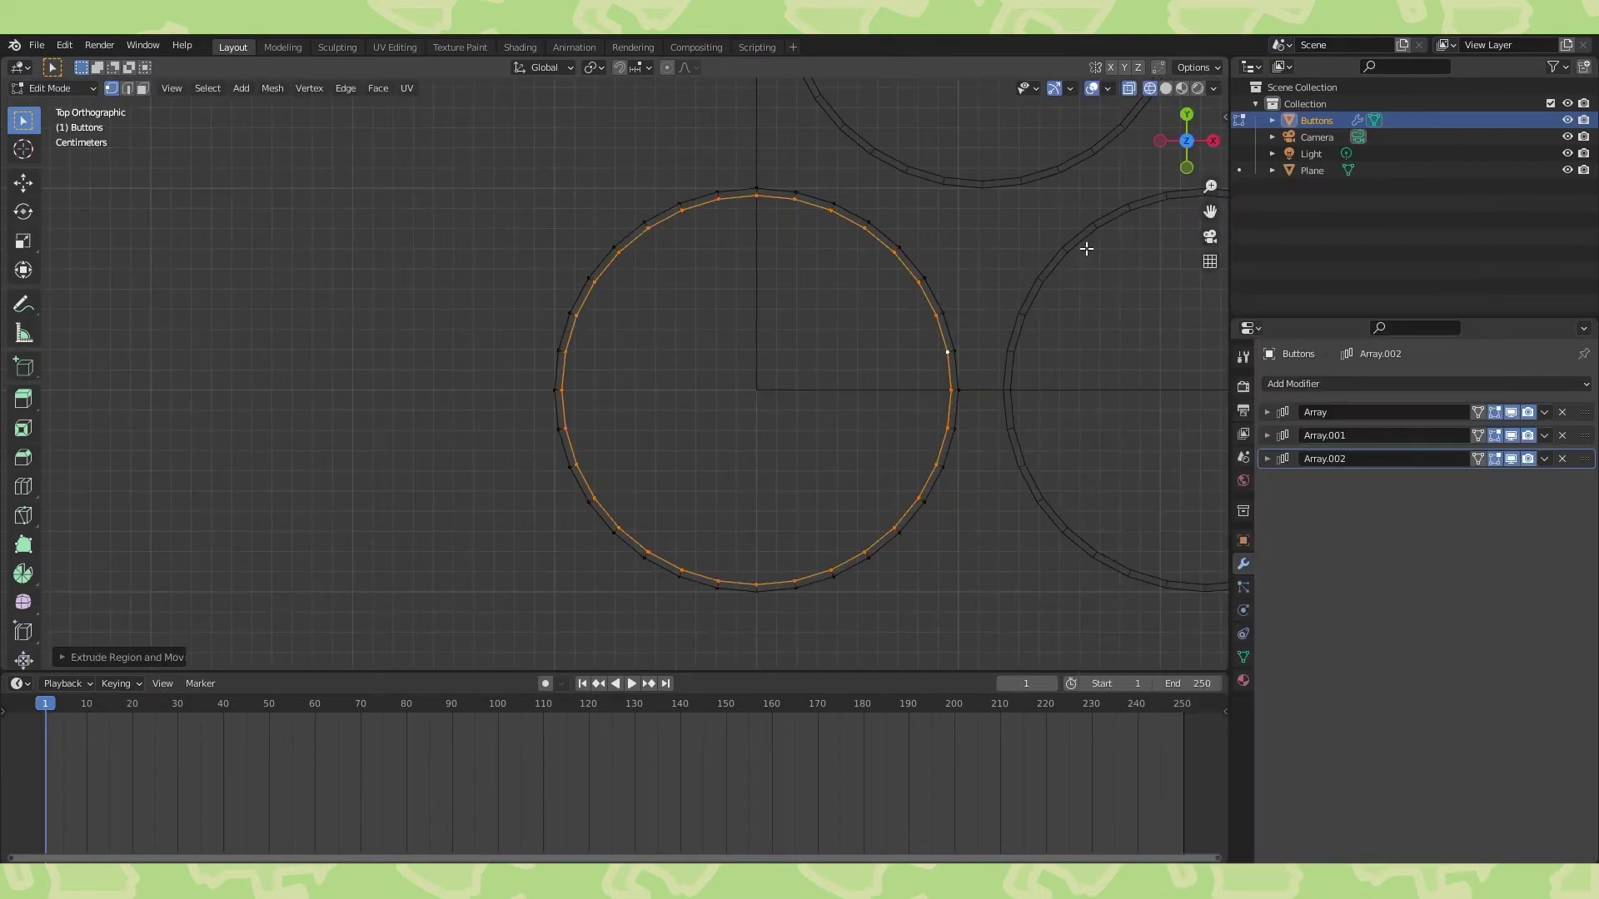
{"action": "key", "text": "s"}
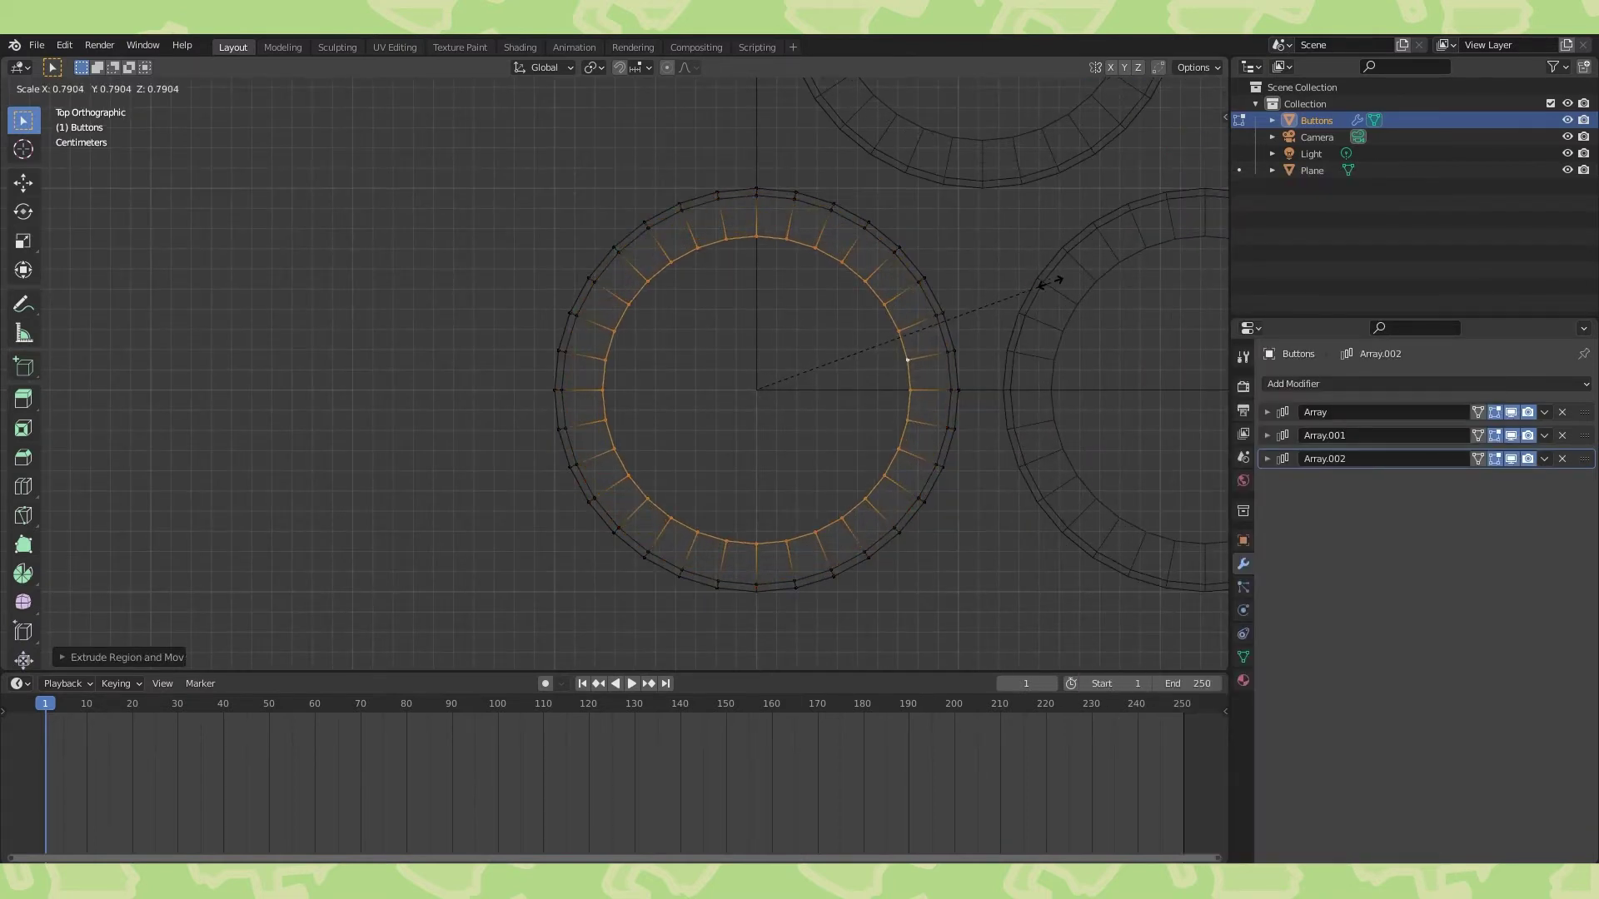
{"action": "left_click", "coordinate": [937, 313]}
Switch to Material Preview shading and bevel the ring's upper outer edge loop with several segments.
{"action": "middle_click_drag", "start_coordinate": [941, 332], "coordinate": [959, 254]}
{"action": "left_click", "coordinate": [1182, 90]}
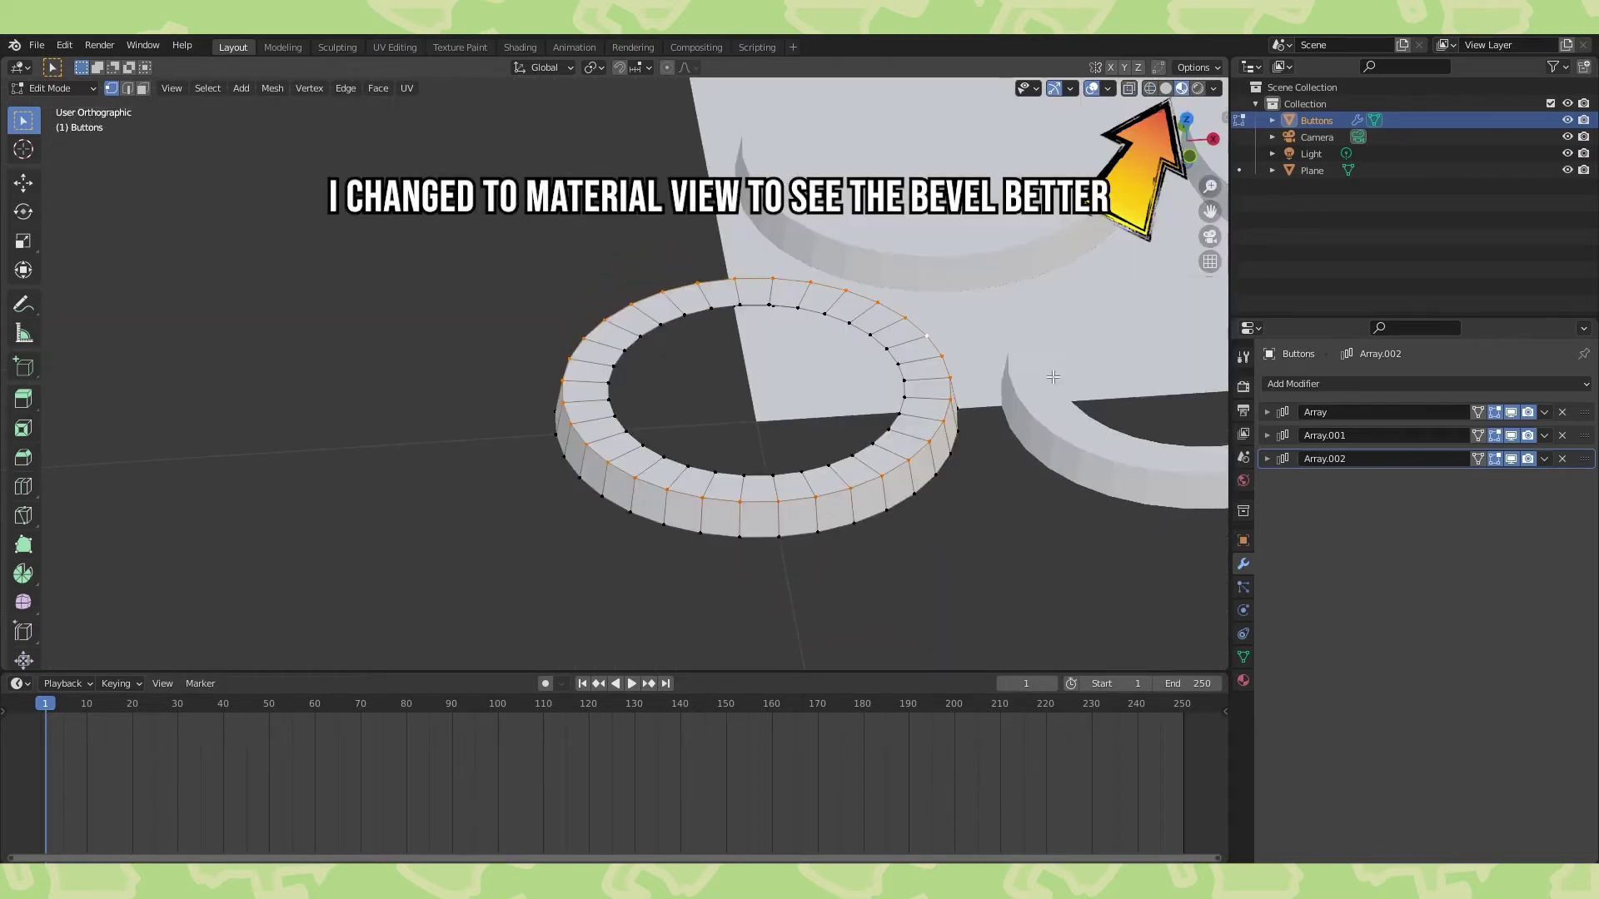
{"action": "middle_click_drag", "start_coordinate": [1028, 320], "coordinate": [1033, 363]}
{"action": "key", "text": "ctrl+b"}
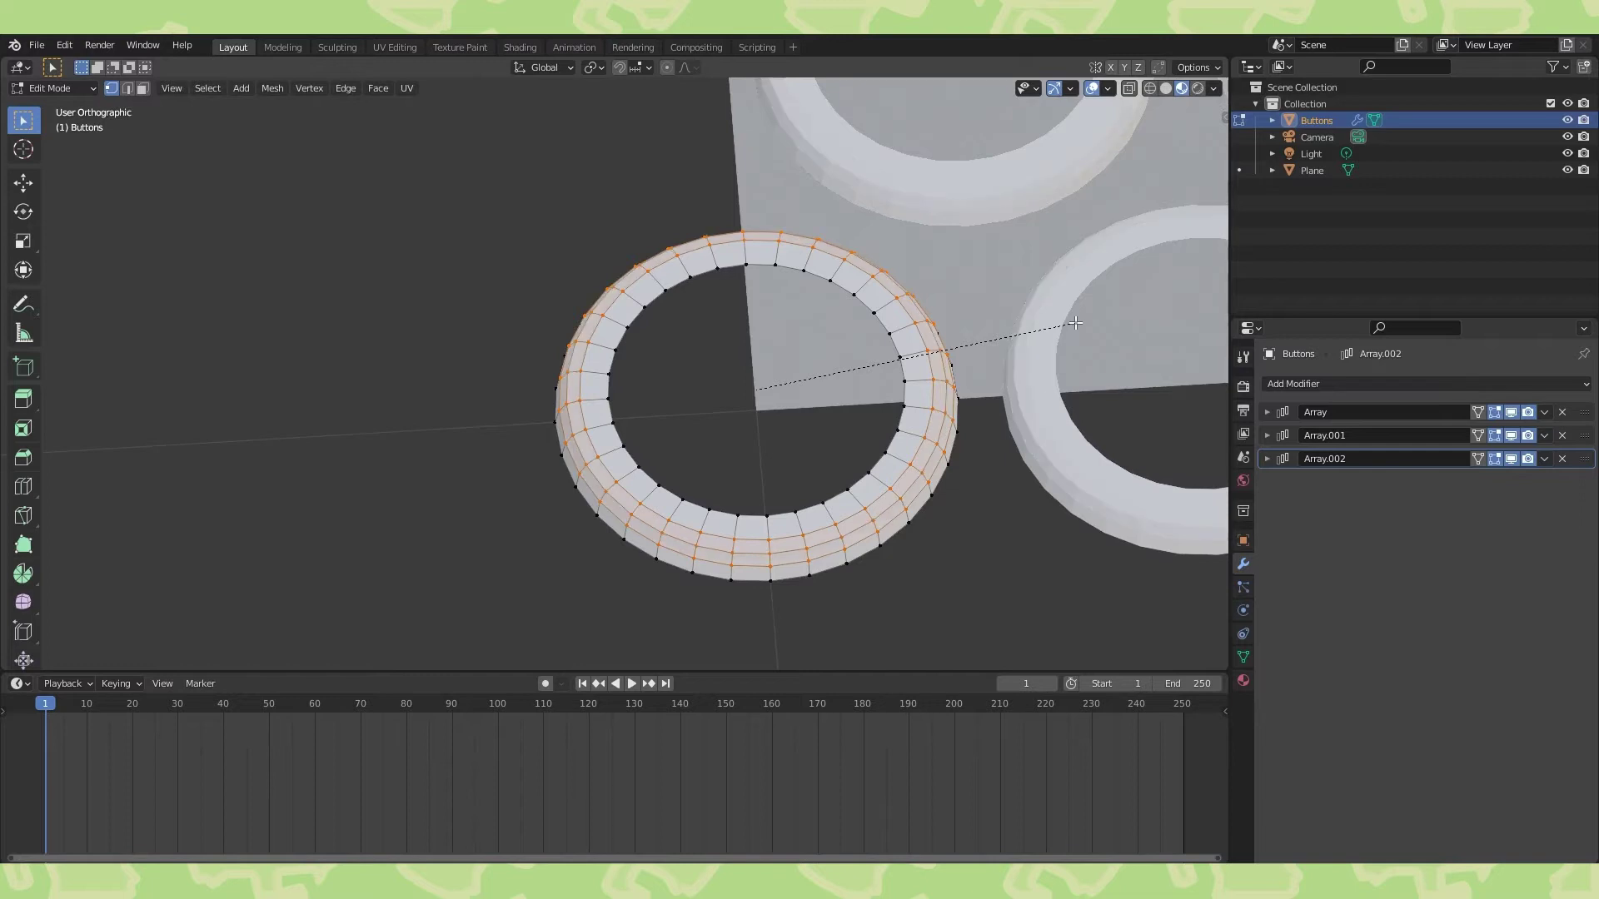
{"action": "left_click", "coordinate": [982, 413]}
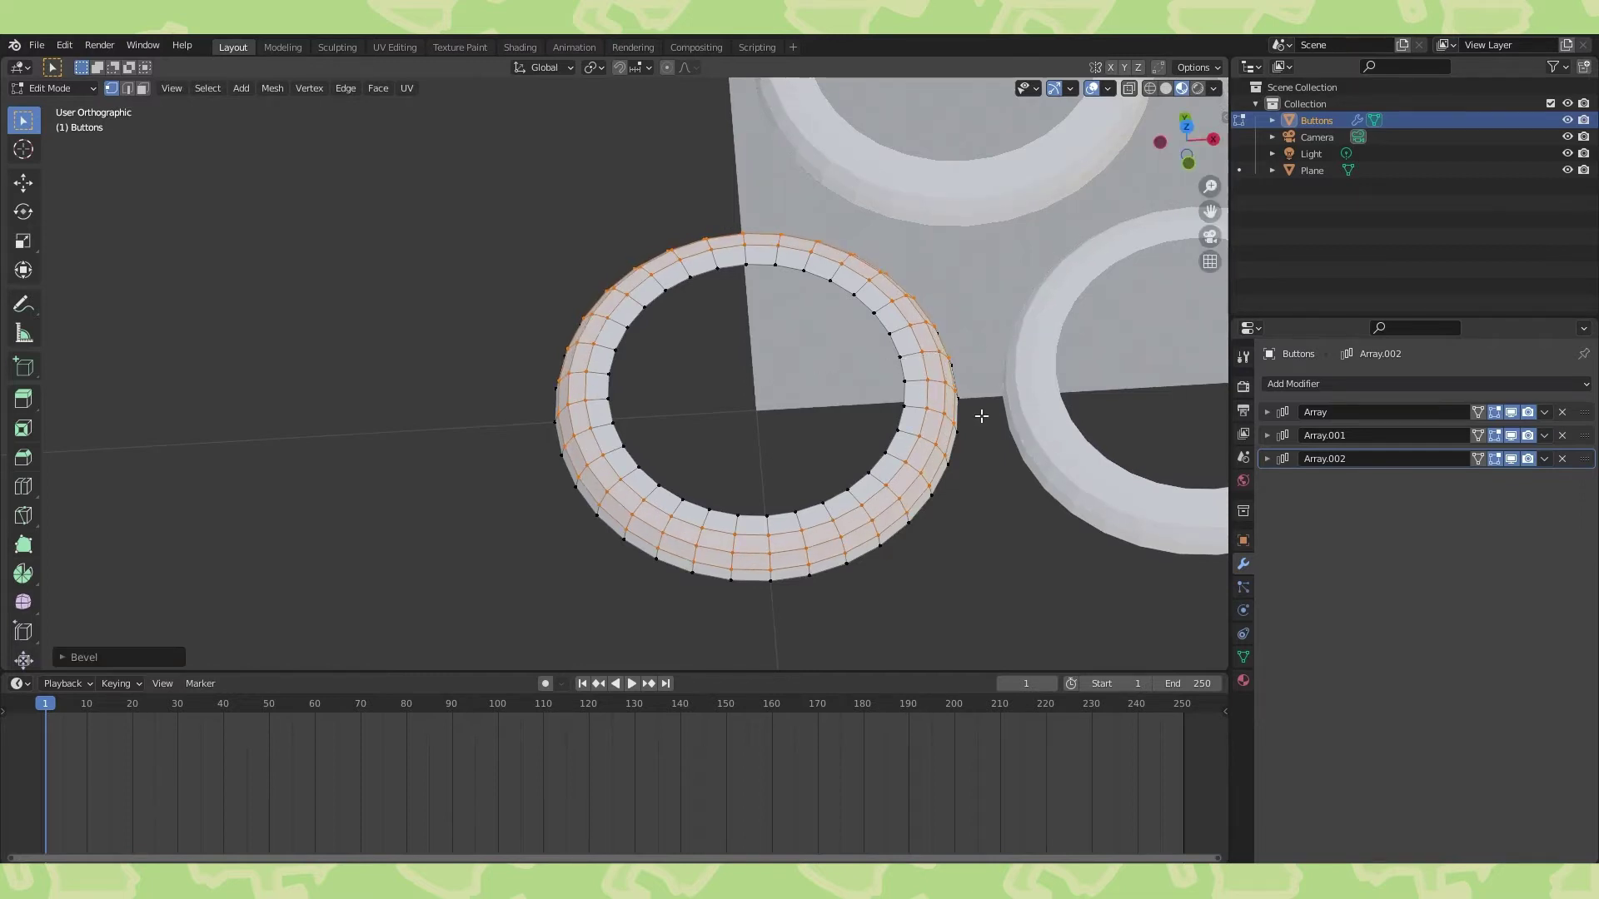
Apply smooth shading to all of the ring's faces and preview the pattern in Rendered shading from the top view.
{"action": "left_click", "coordinate": [377, 88]}
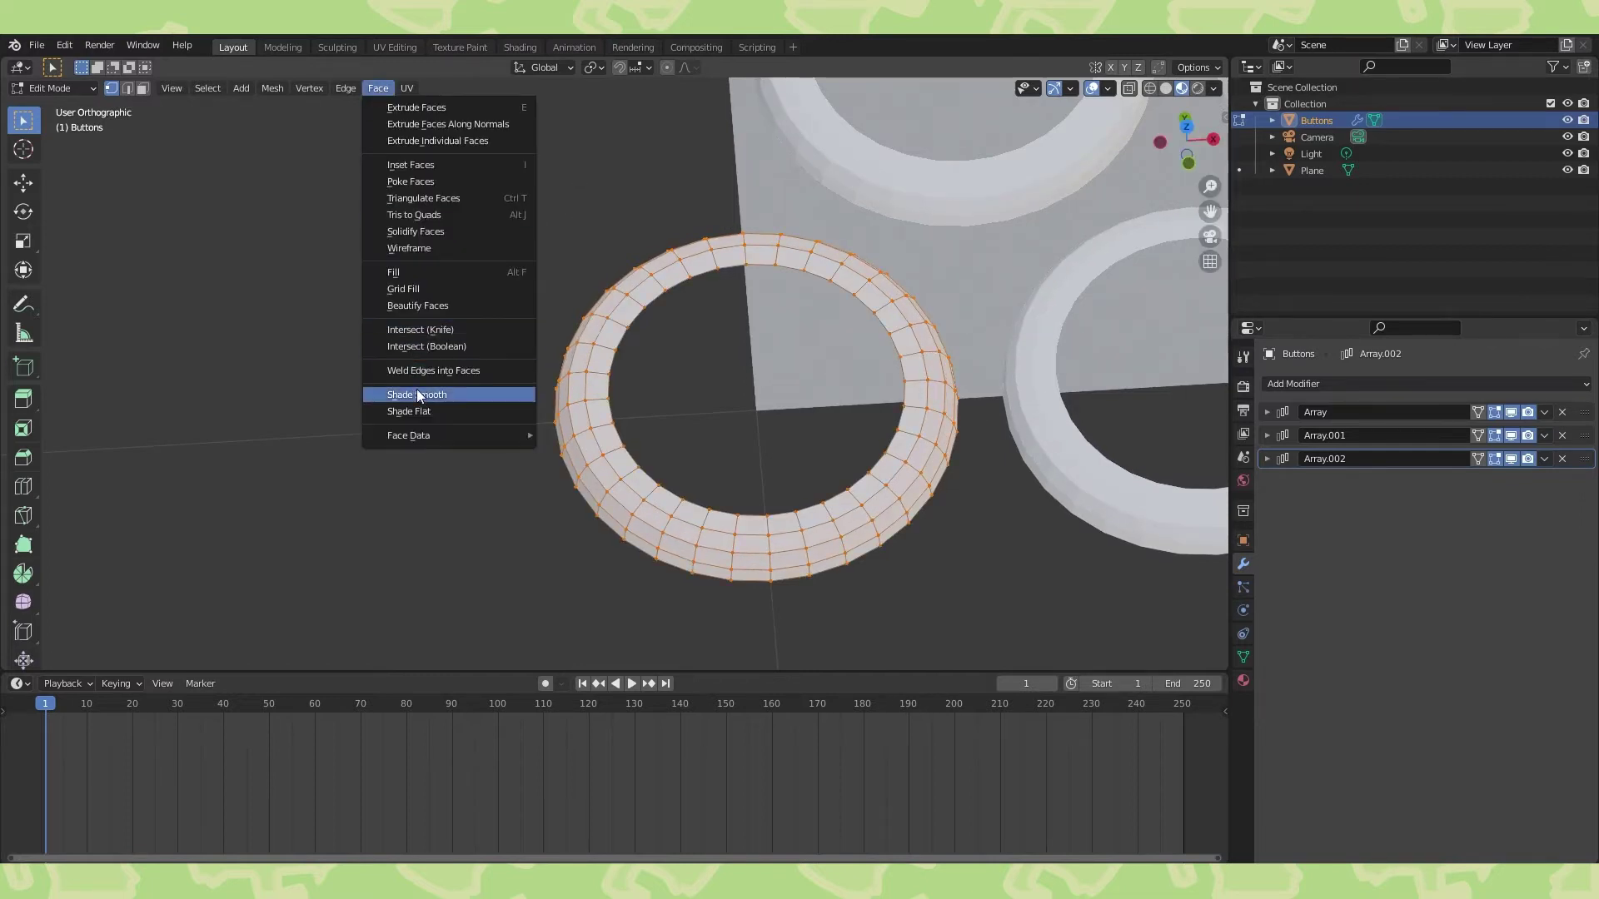
{"action": "left_click", "coordinate": [445, 393]}
{"action": "key", "text": "Tab"}
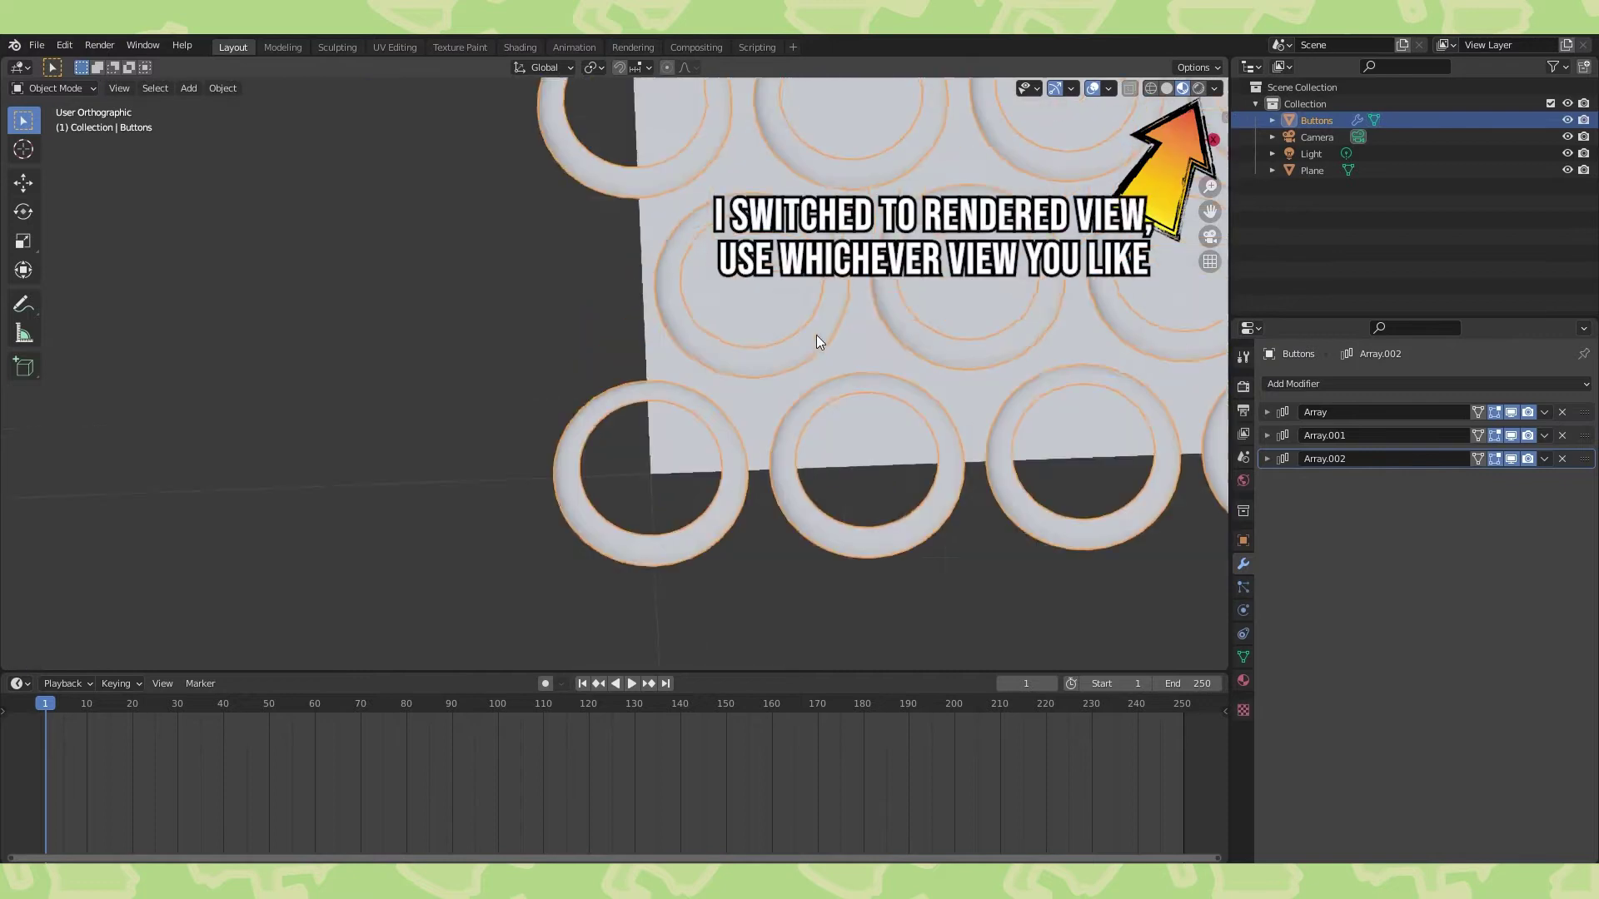
{"action": "key", "text": "KP_7"}
{"action": "left_click", "coordinate": [1199, 88]}
{"action": "middle_click_drag", "start_coordinate": [794, 438], "coordinate": [817, 325], "text": "shift"}
{"action": "scroll", "coordinate": [817, 325], "scroll_direction": "up", "scroll_amount": 3}
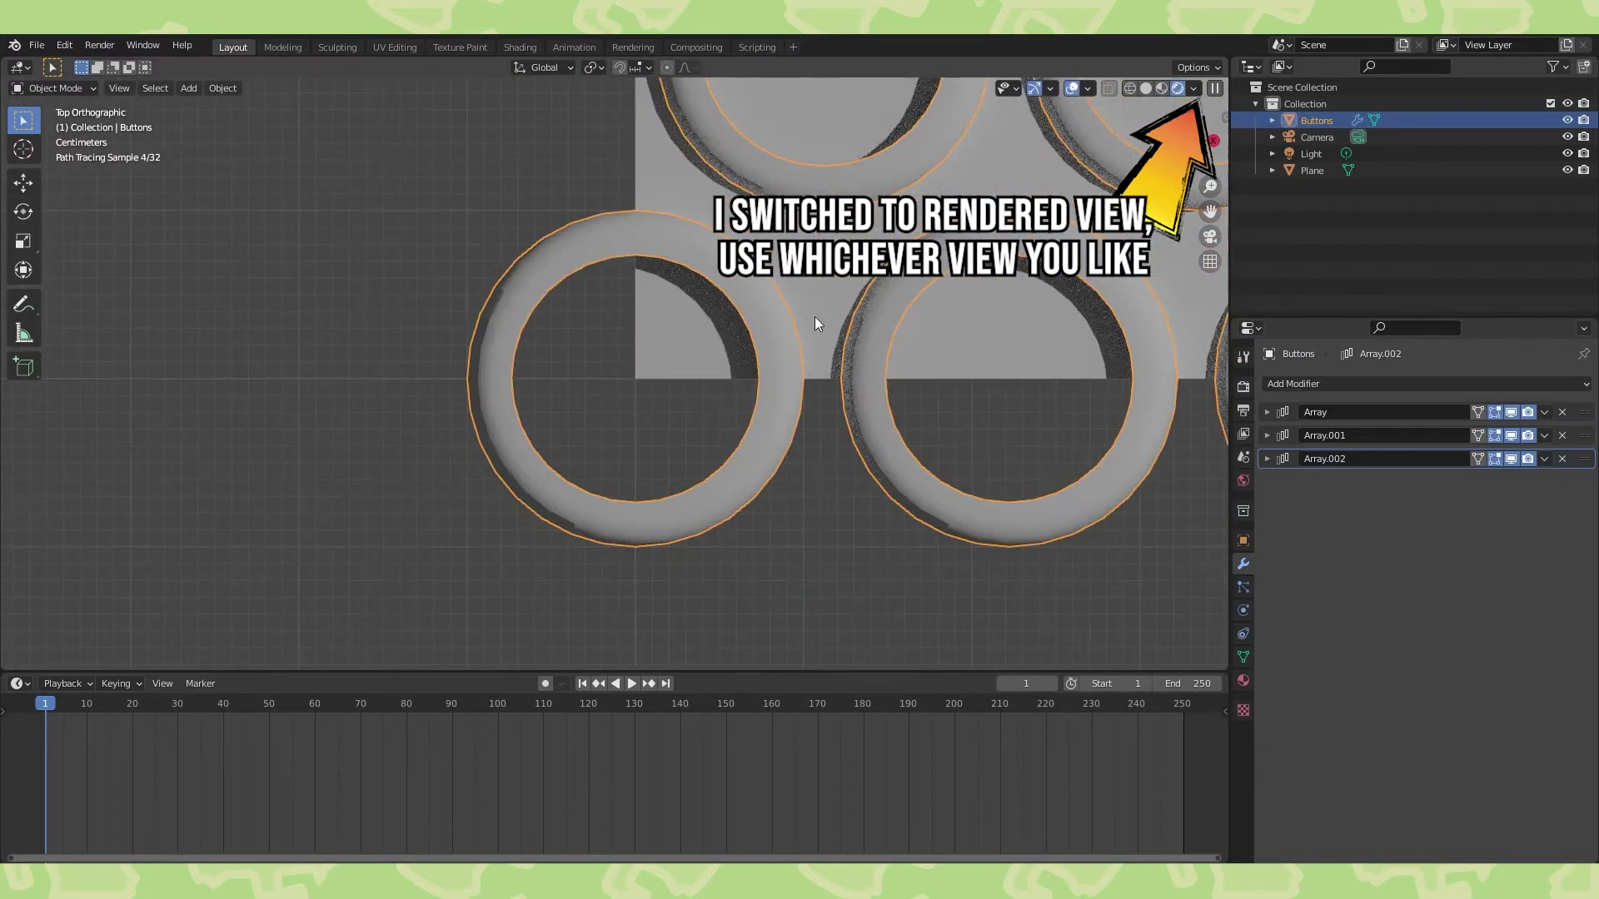
Extrude the ring's inner edge loop in place and scale it inward to widen the disc's surface.
{"action": "key", "text": "Tab"}
{"action": "left_click", "coordinate": [535, 303], "text": "alt"}
{"action": "scroll", "coordinate": [535, 303], "scroll_direction": "up", "scroll_amount": 2}
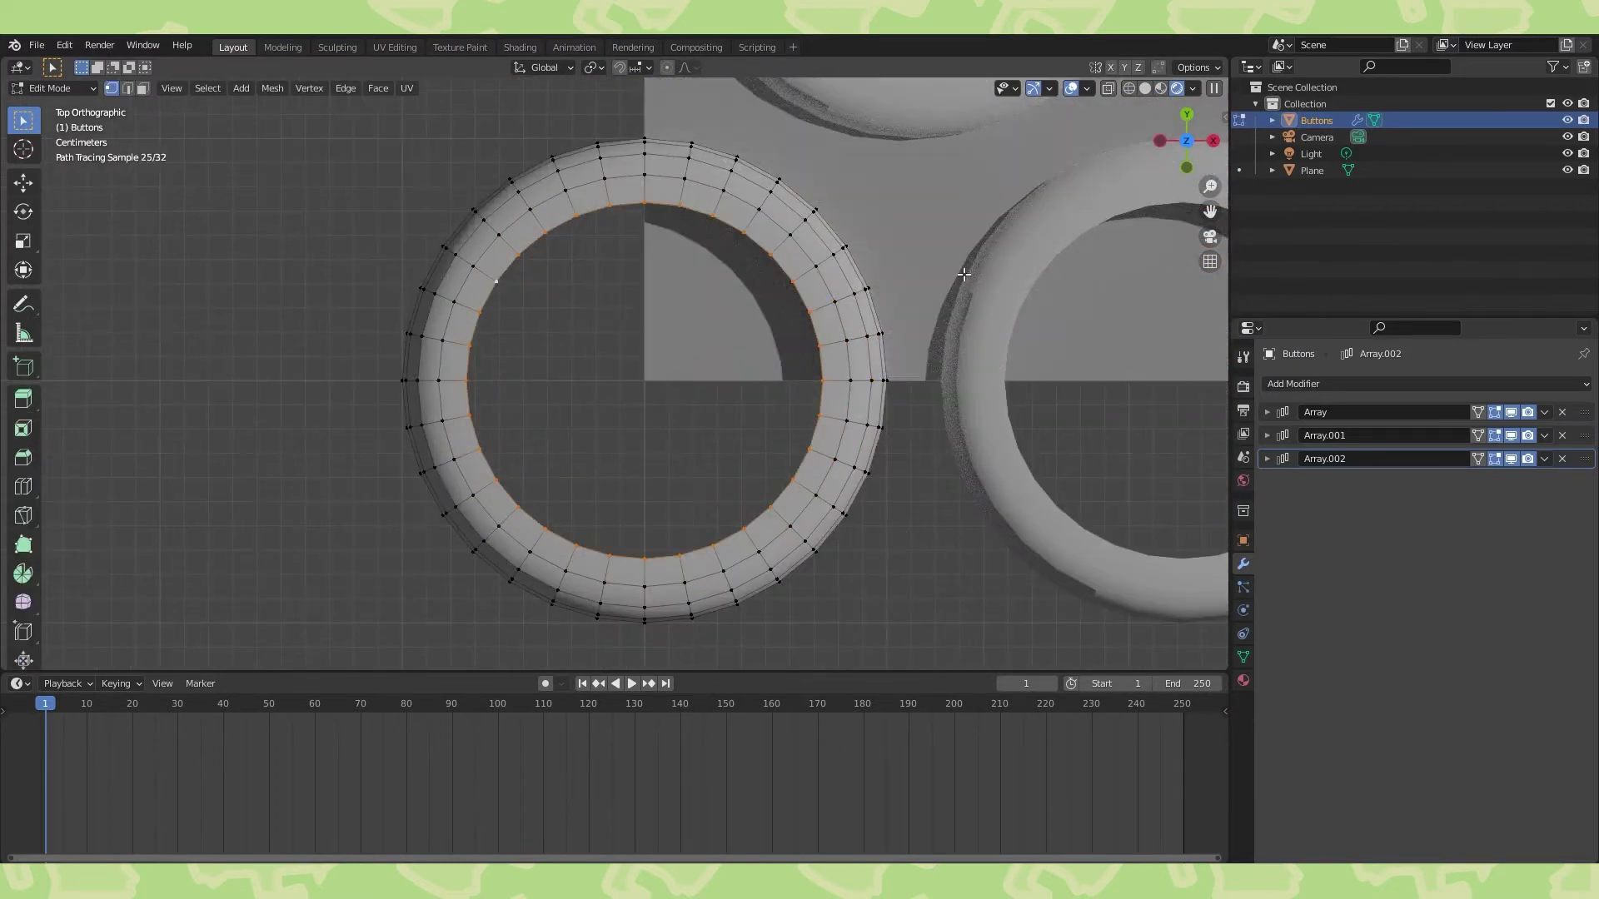
{"action": "key", "text": "g"}
{"action": "key", "text": "s"}
{"action": "left_click", "coordinate": [886, 295]}
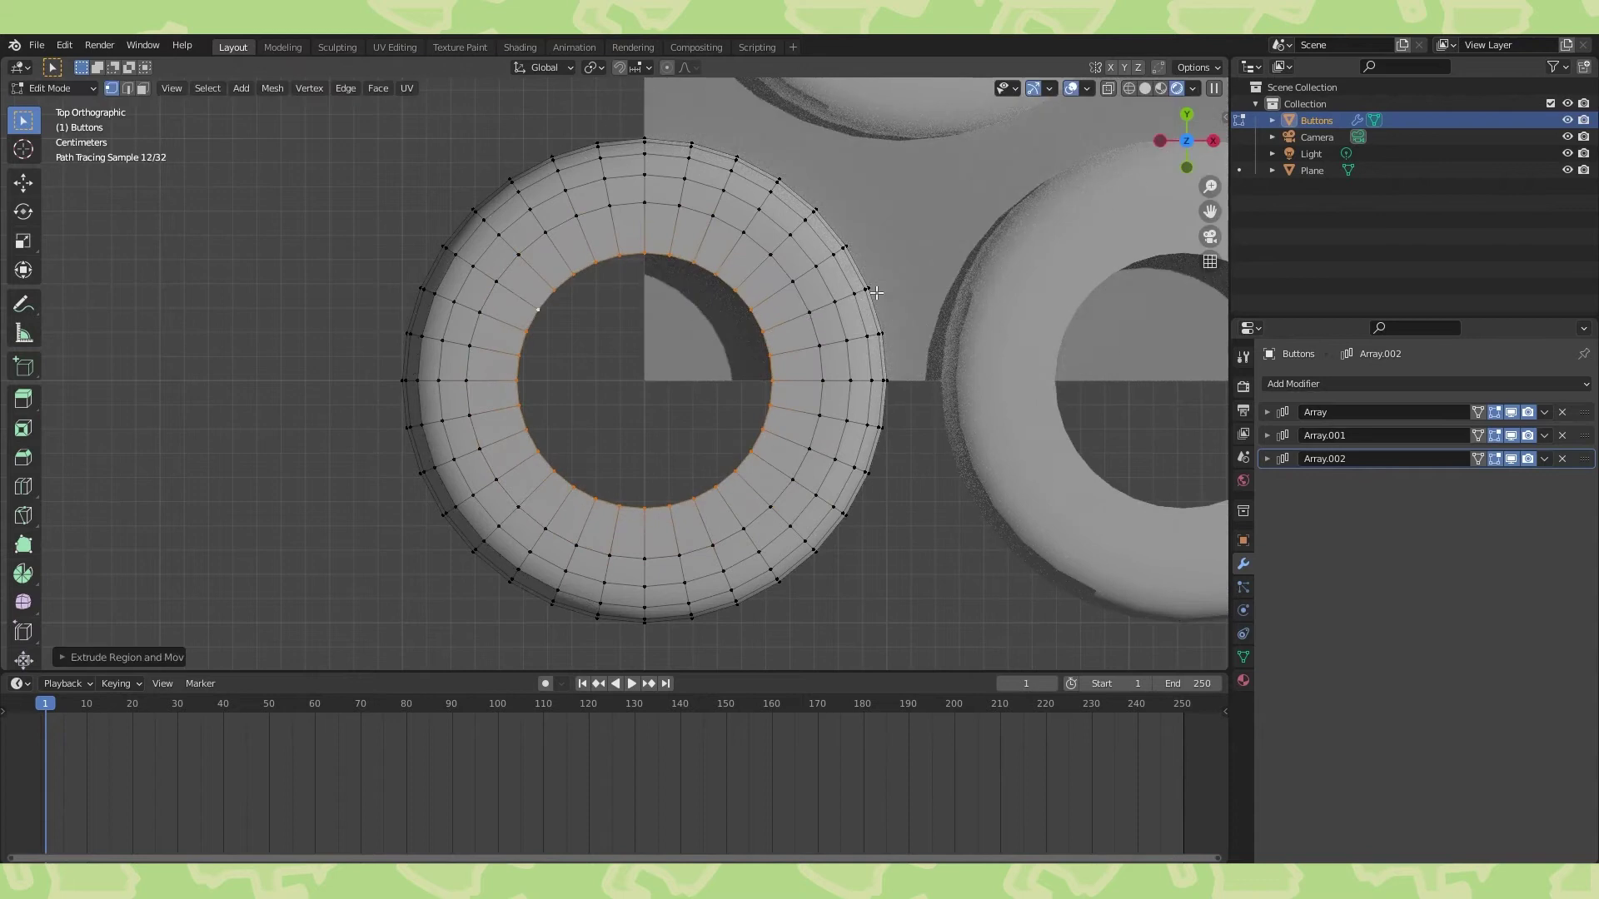
Lower the new inner loop about 0.009 m along Z and extrude it inward to the centre, closing the disc.
{"action": "key", "text": "KP_1"}
{"action": "left_click", "coordinate": [1149, 88]}
{"action": "key", "text": "g"}
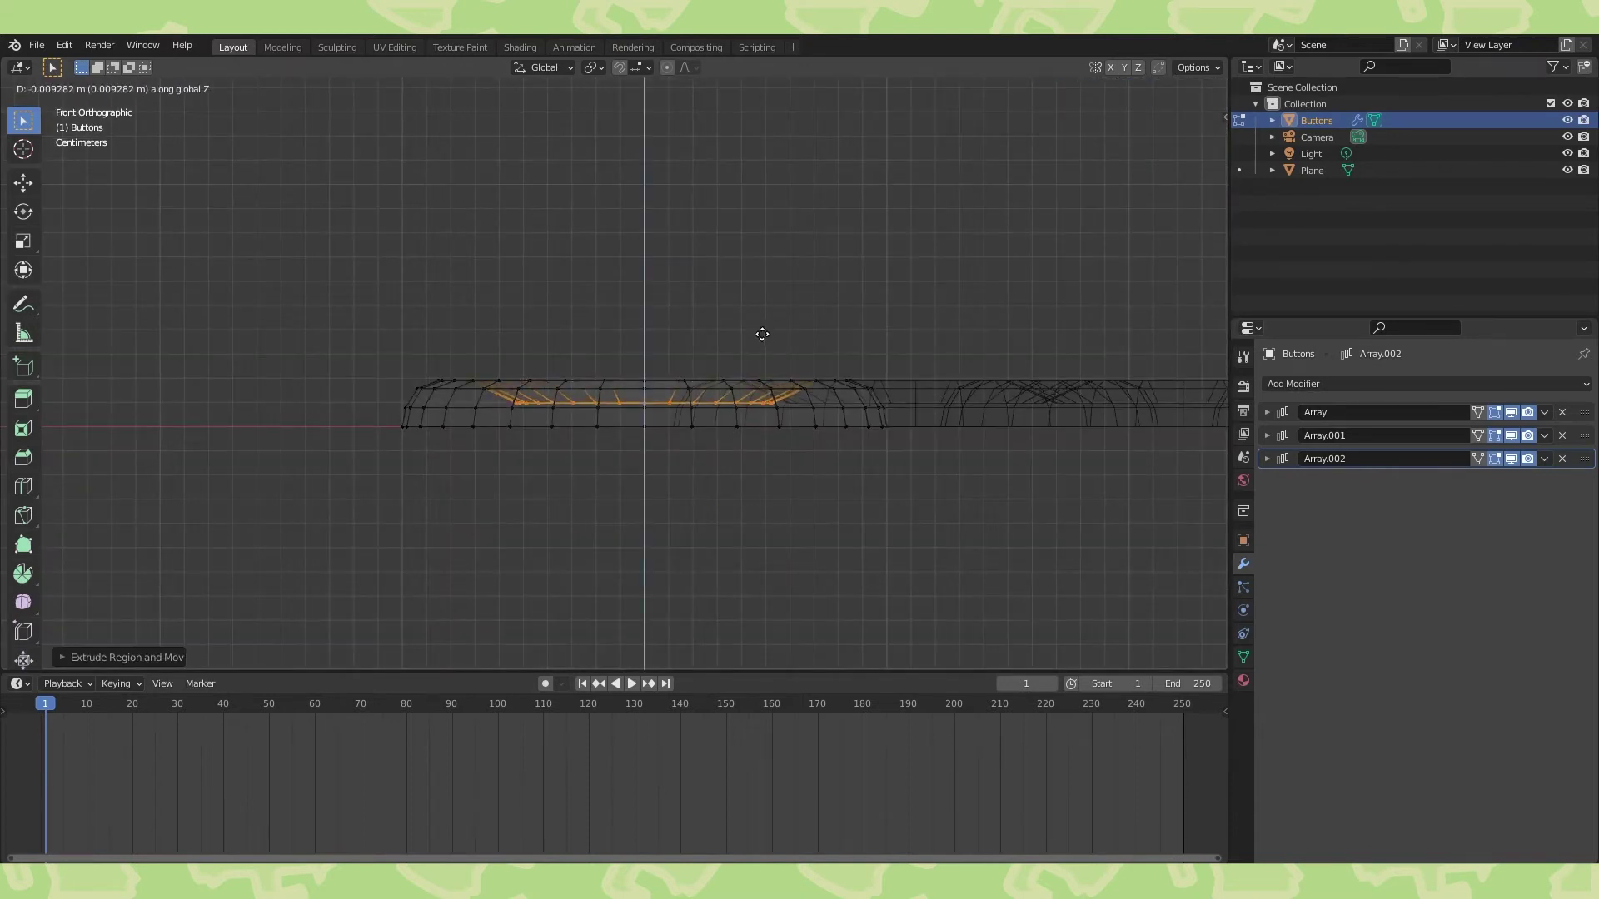
{"action": "left_click", "coordinate": [762, 333]}
{"action": "key", "text": "e"}
{"action": "left_click", "coordinate": [892, 321]}
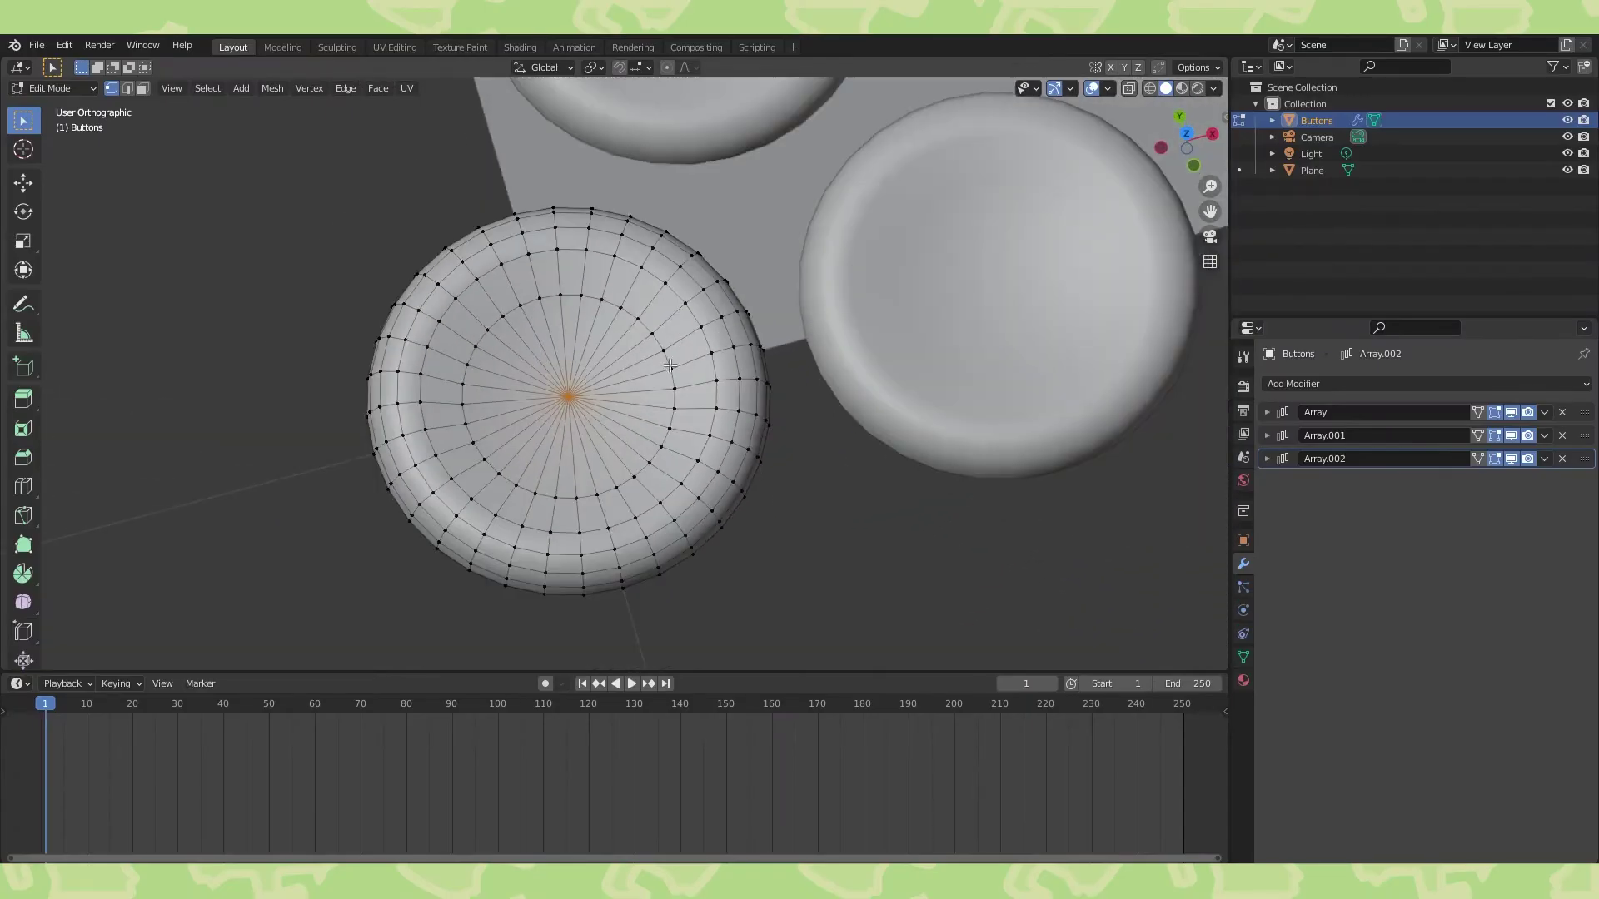
Bevel the edge loop around the disc's recessed centre narrowly and return to Object Mode.
{"action": "key", "text": "KP_7"}
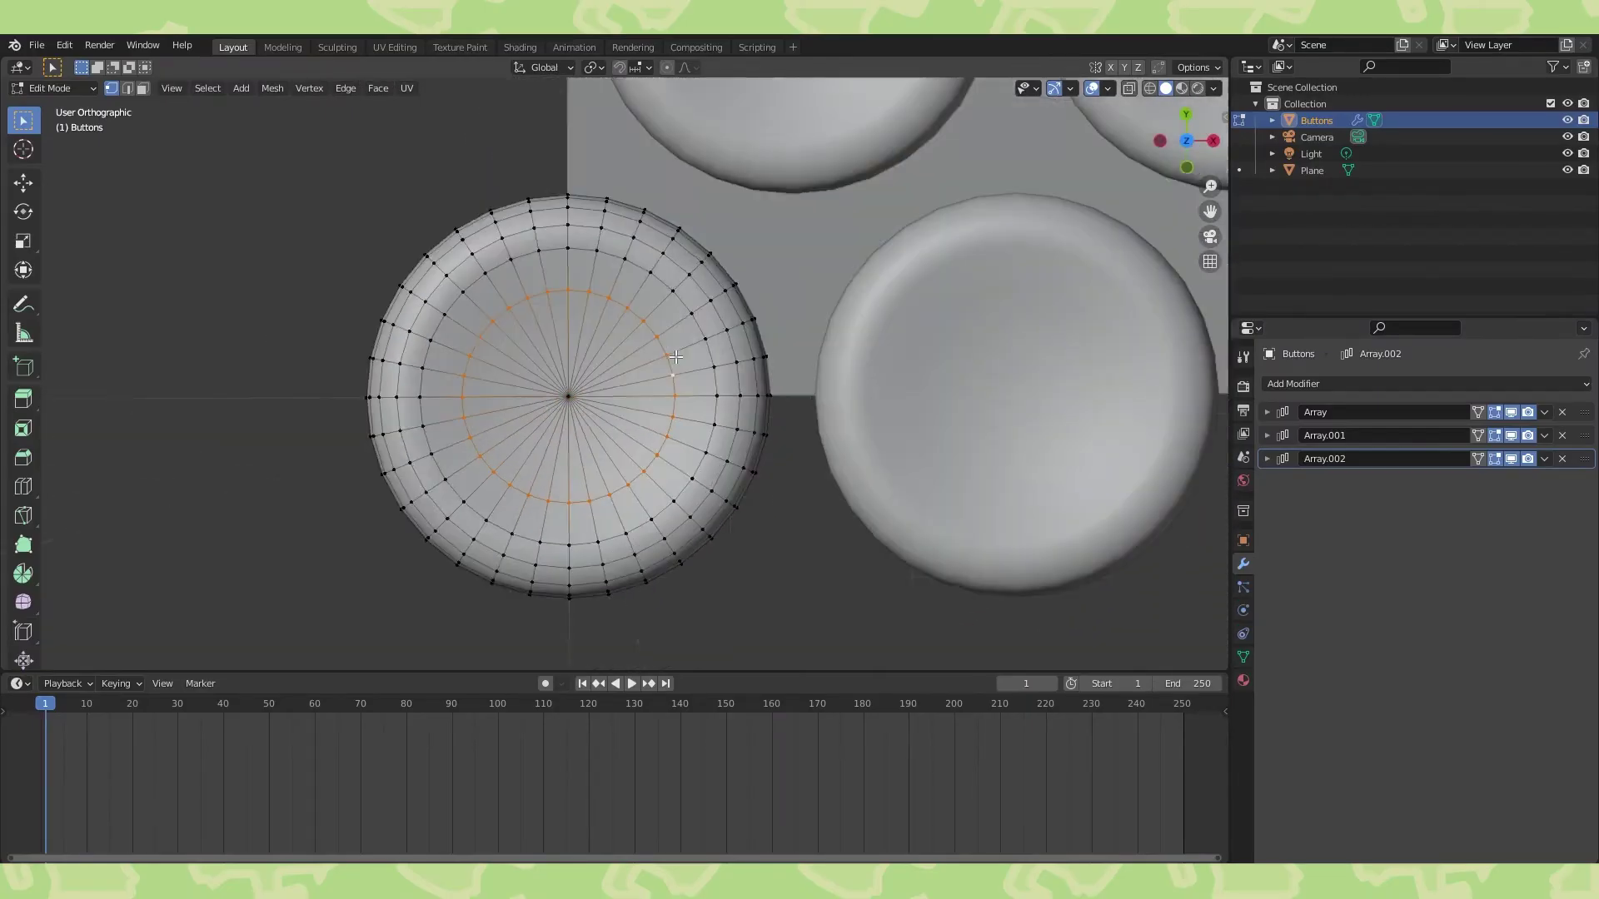
{"action": "key", "text": "s"}
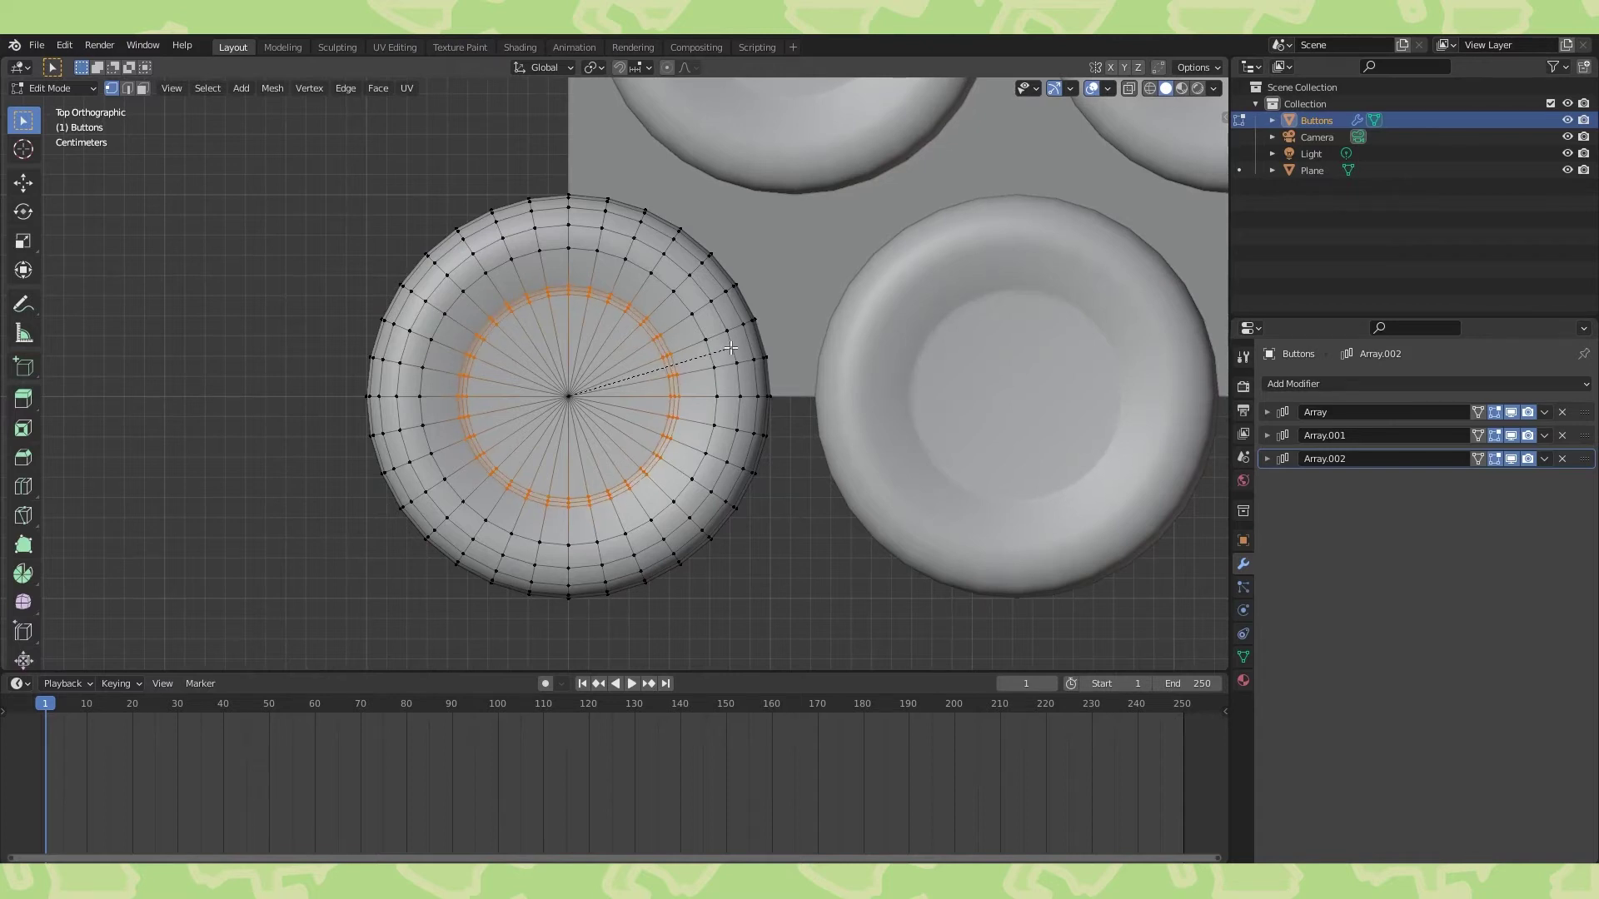
{"action": "left_click", "coordinate": [731, 348]}
{"action": "key", "text": "Tab"}
{"action": "scroll", "coordinate": [722, 348], "scroll_direction": "down", "scroll_amount": 5}
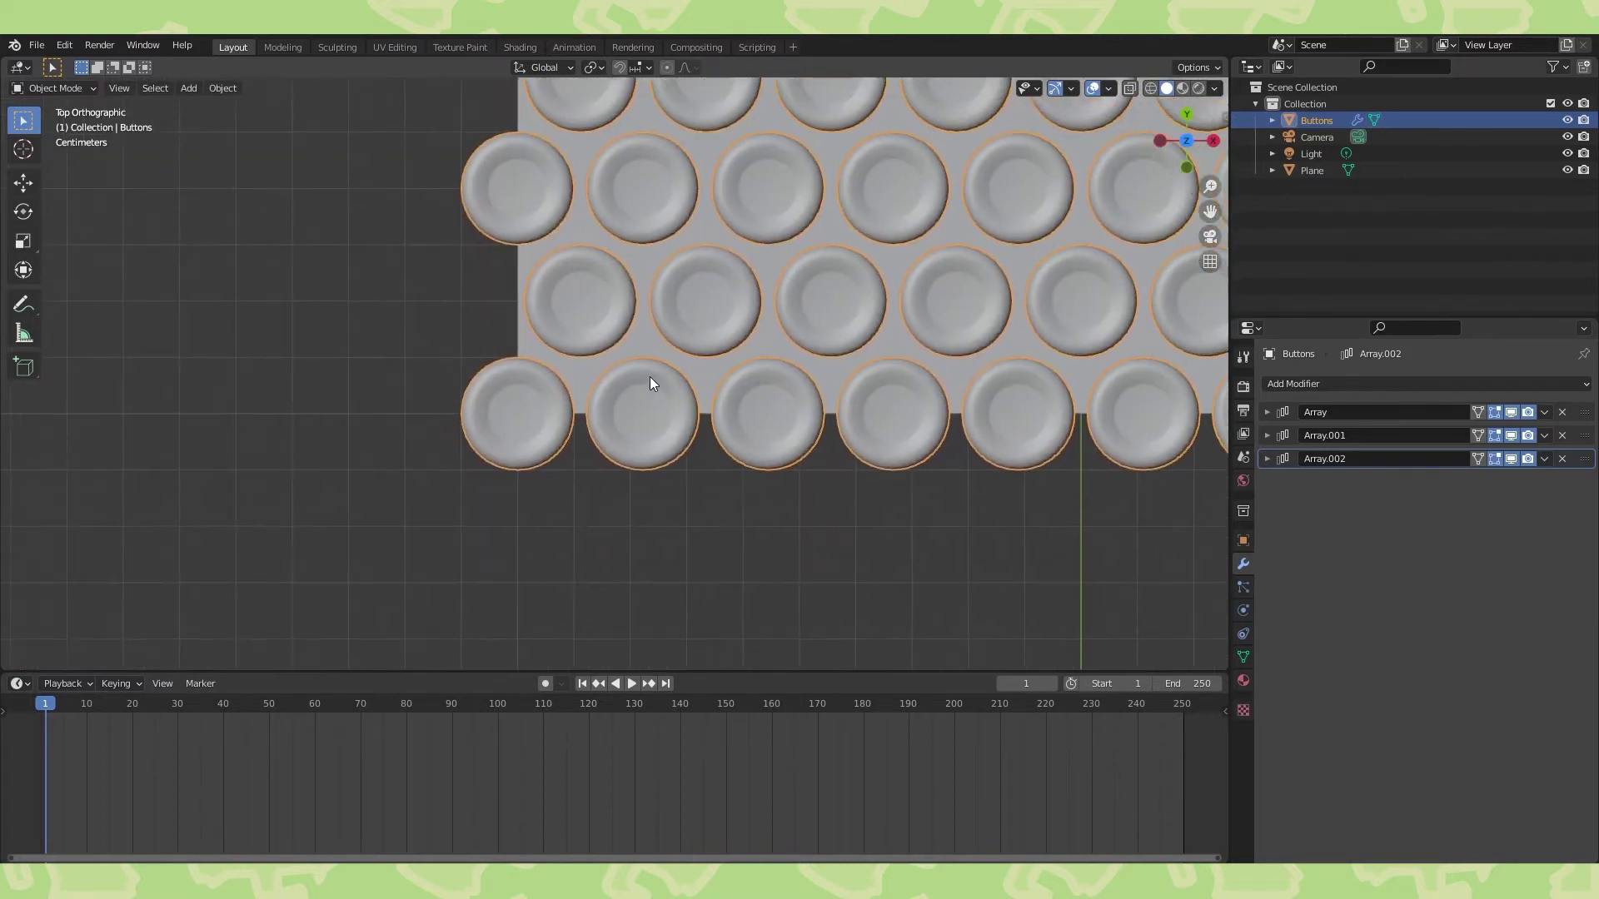
Rename the Buttons object as Buttons.original.
{"action": "key", "text": "KP_Decimal"}
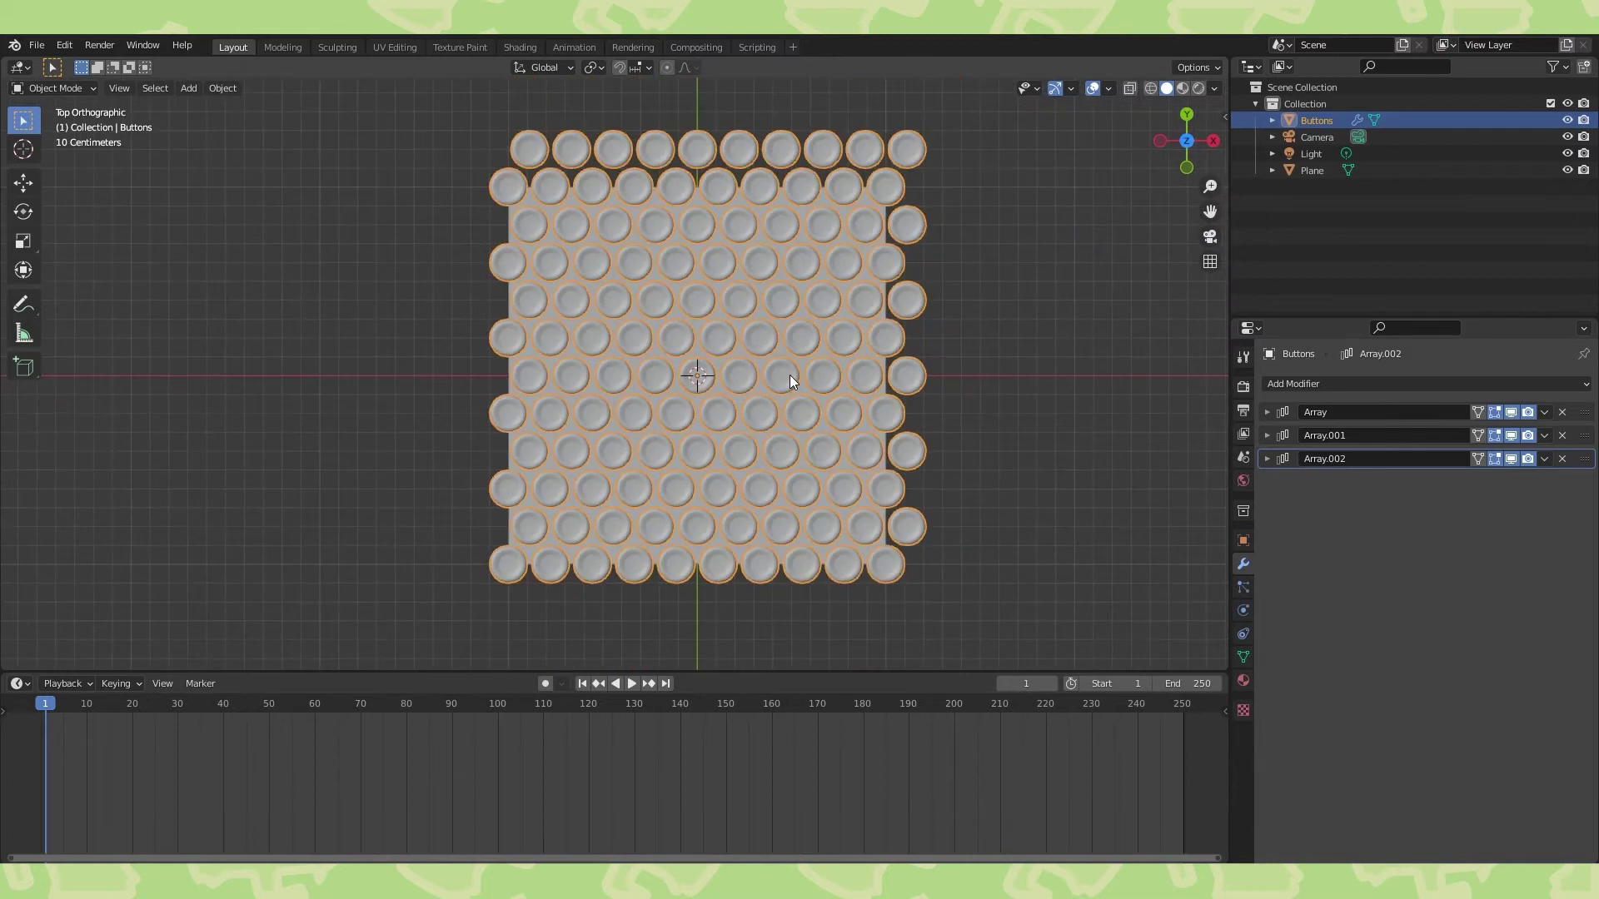
{"action": "double_click", "coordinate": [1323, 122]}
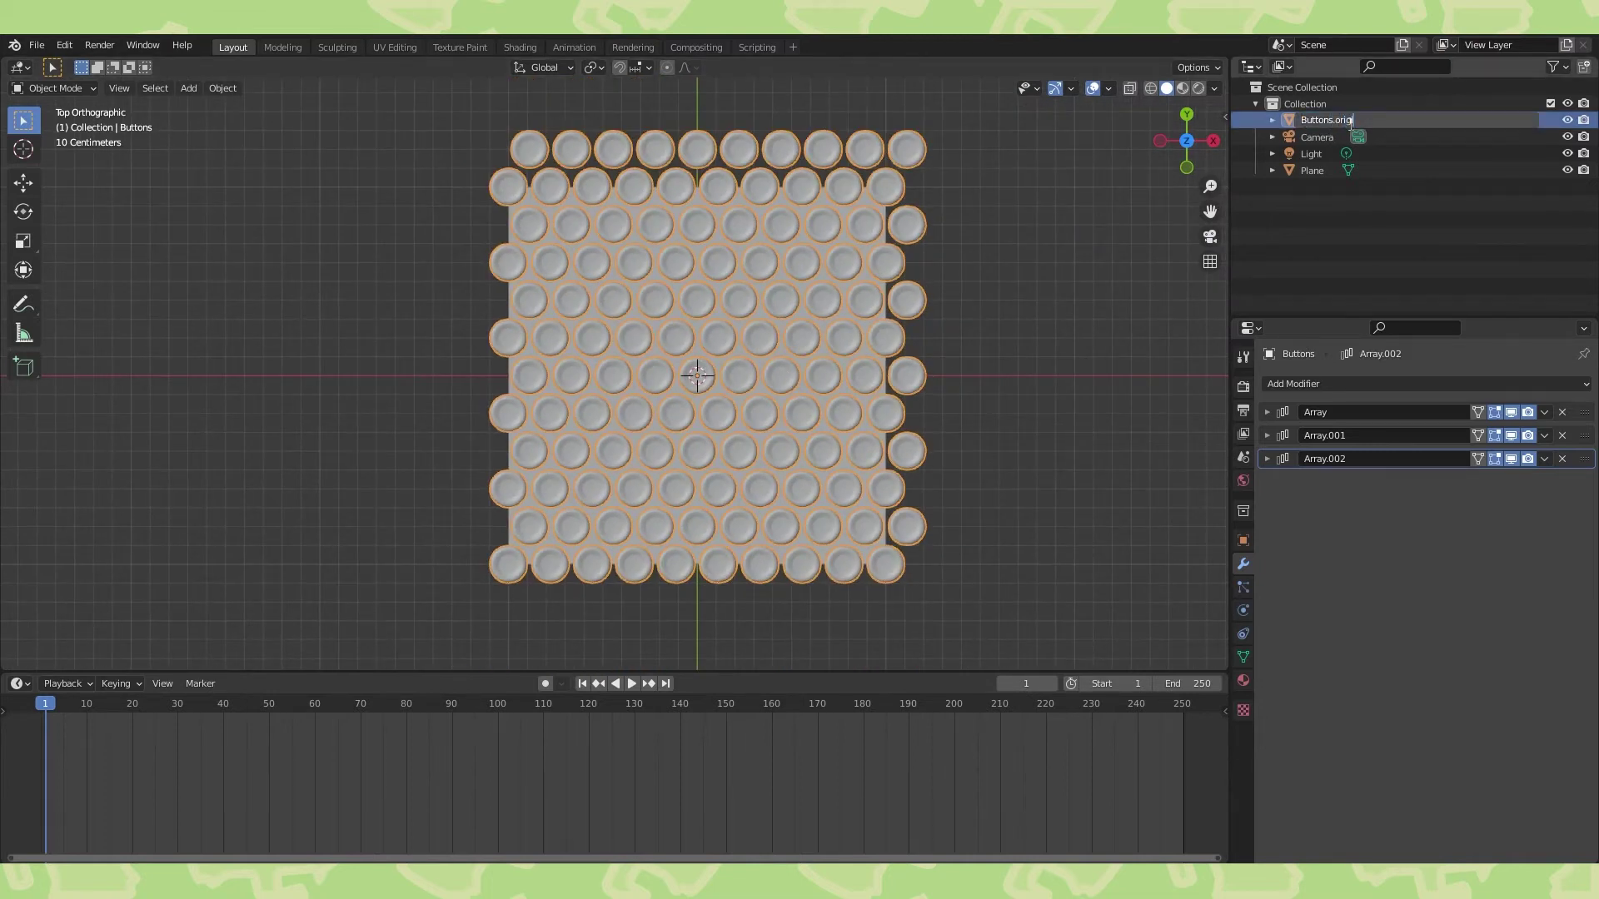
{"action": "key", "text": "Return"}
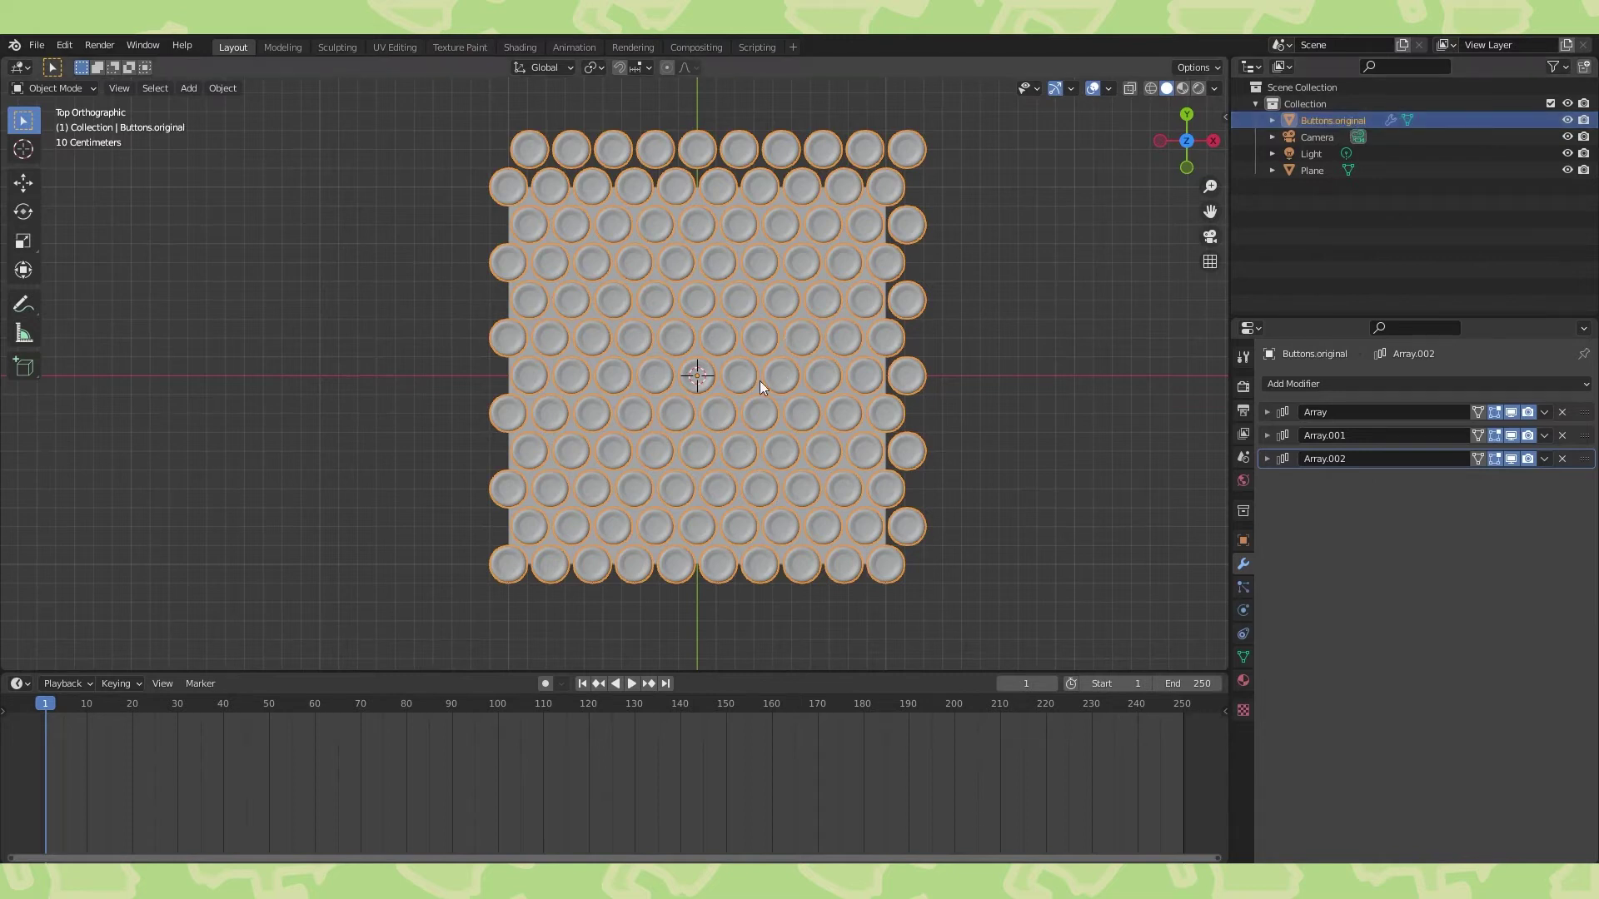
Duplicate Buttons.original in place and hide the original object.
{"action": "key", "text": "shift+d"}
{"action": "key", "text": "Escape"}
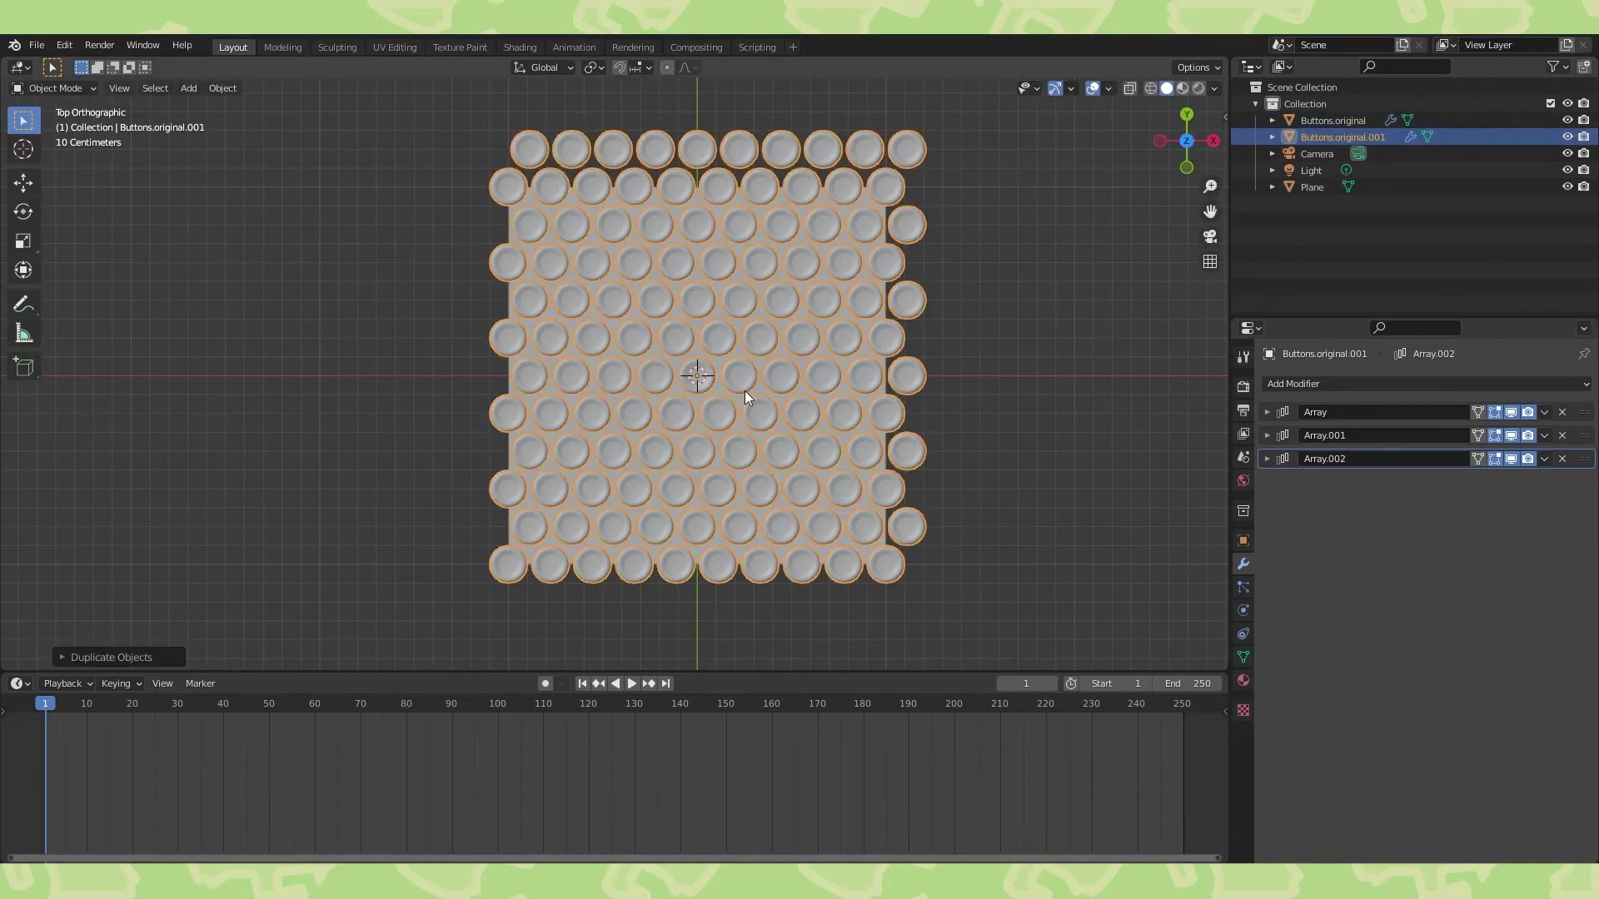
{"action": "left_click", "coordinate": [1567, 121]}
Create a nested collection named Archive and move the hidden Buttons.original object into it.
{"action": "right_click", "coordinate": [1296, 101]}
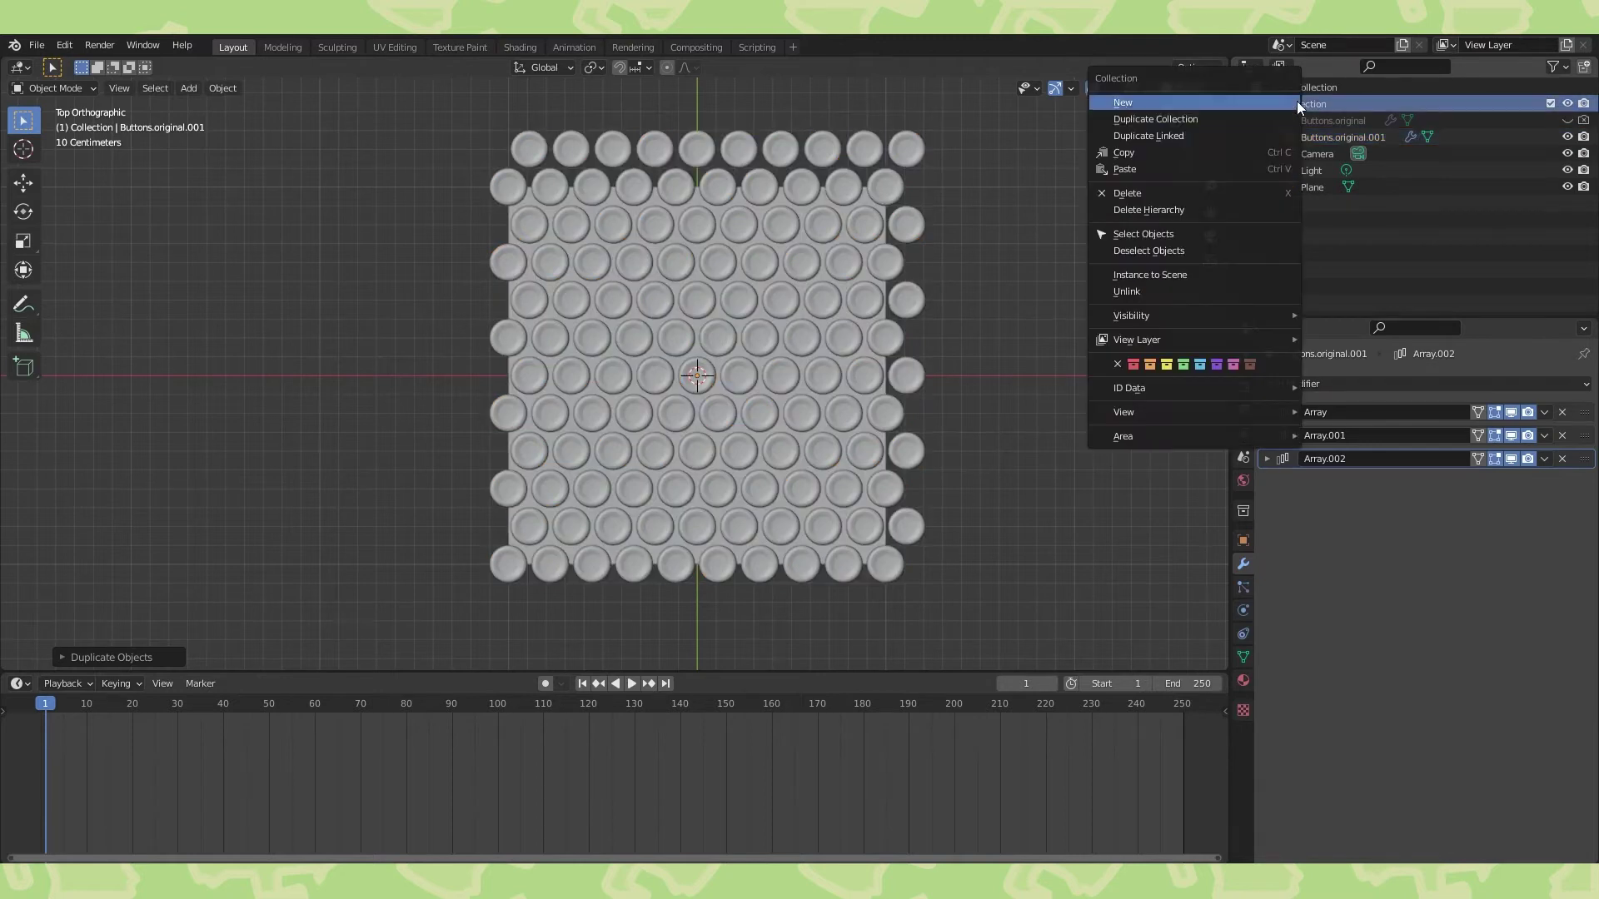
{"action": "left_click", "coordinate": [1212, 103]}
{"action": "double_click", "coordinate": [1322, 119]}
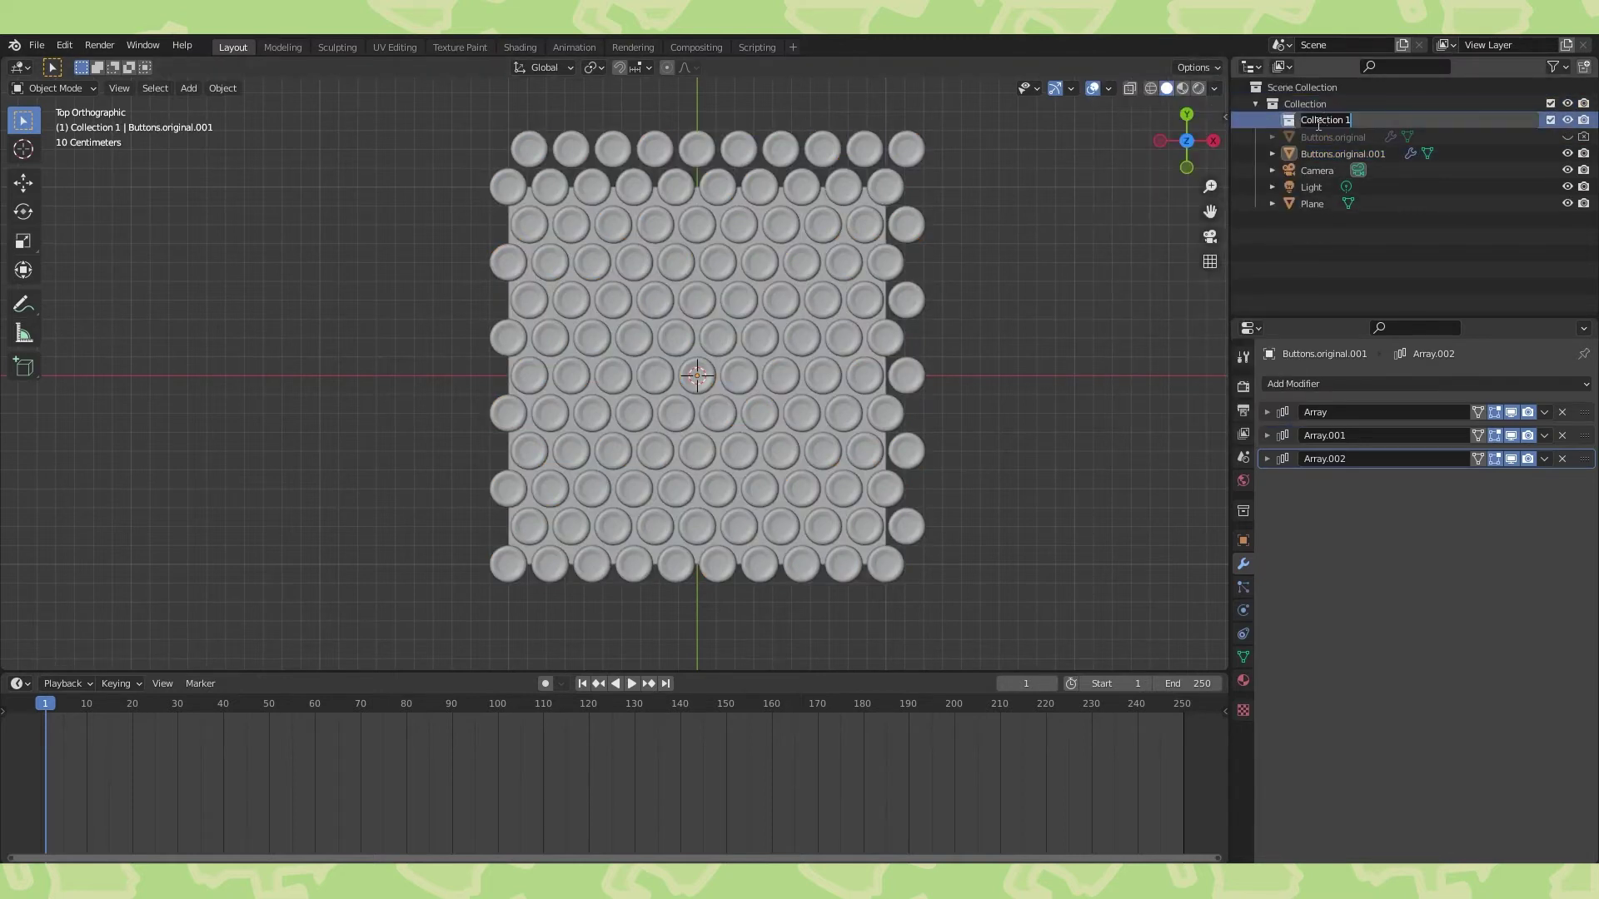
{"action": "type", "text": "Archive"}
{"action": "key", "text": "Return"}
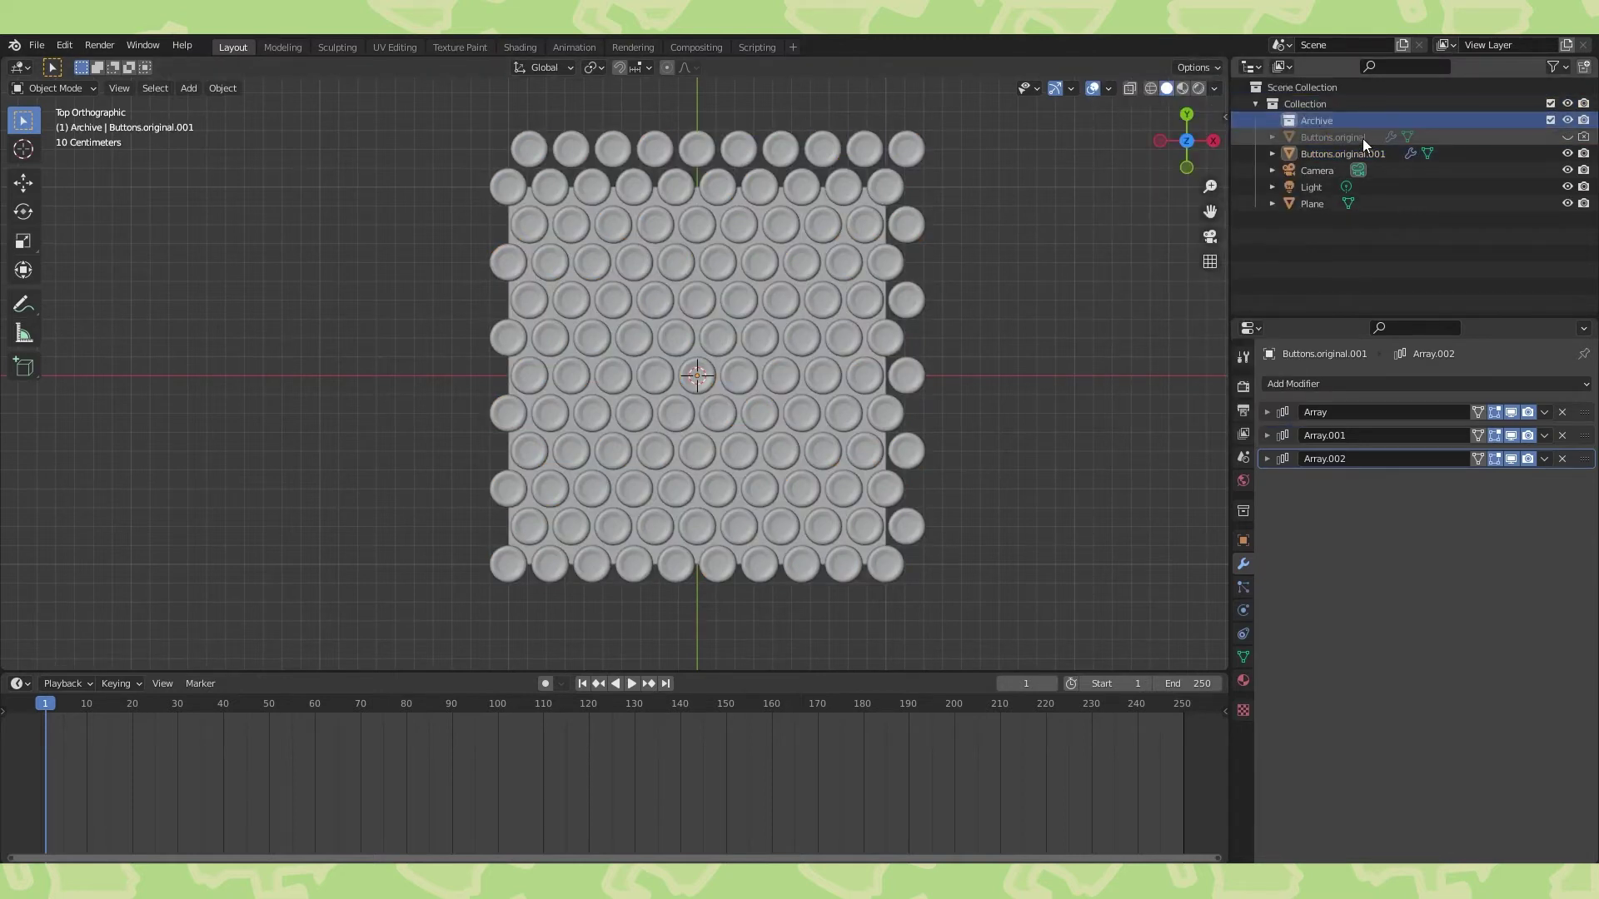
{"action": "left_click_drag", "start_coordinate": [1362, 138], "coordinate": [1353, 123]}
Rename the duplicated button object as Buttons.
{"action": "double_click", "coordinate": [1360, 153]}
{"action": "type", "text": "Buttons"}
{"action": "key", "text": "Return"}
Rename the archived object as Buttons.archive, and collapse and hide the Archive collection.
{"action": "double_click", "coordinate": [1354, 137]}
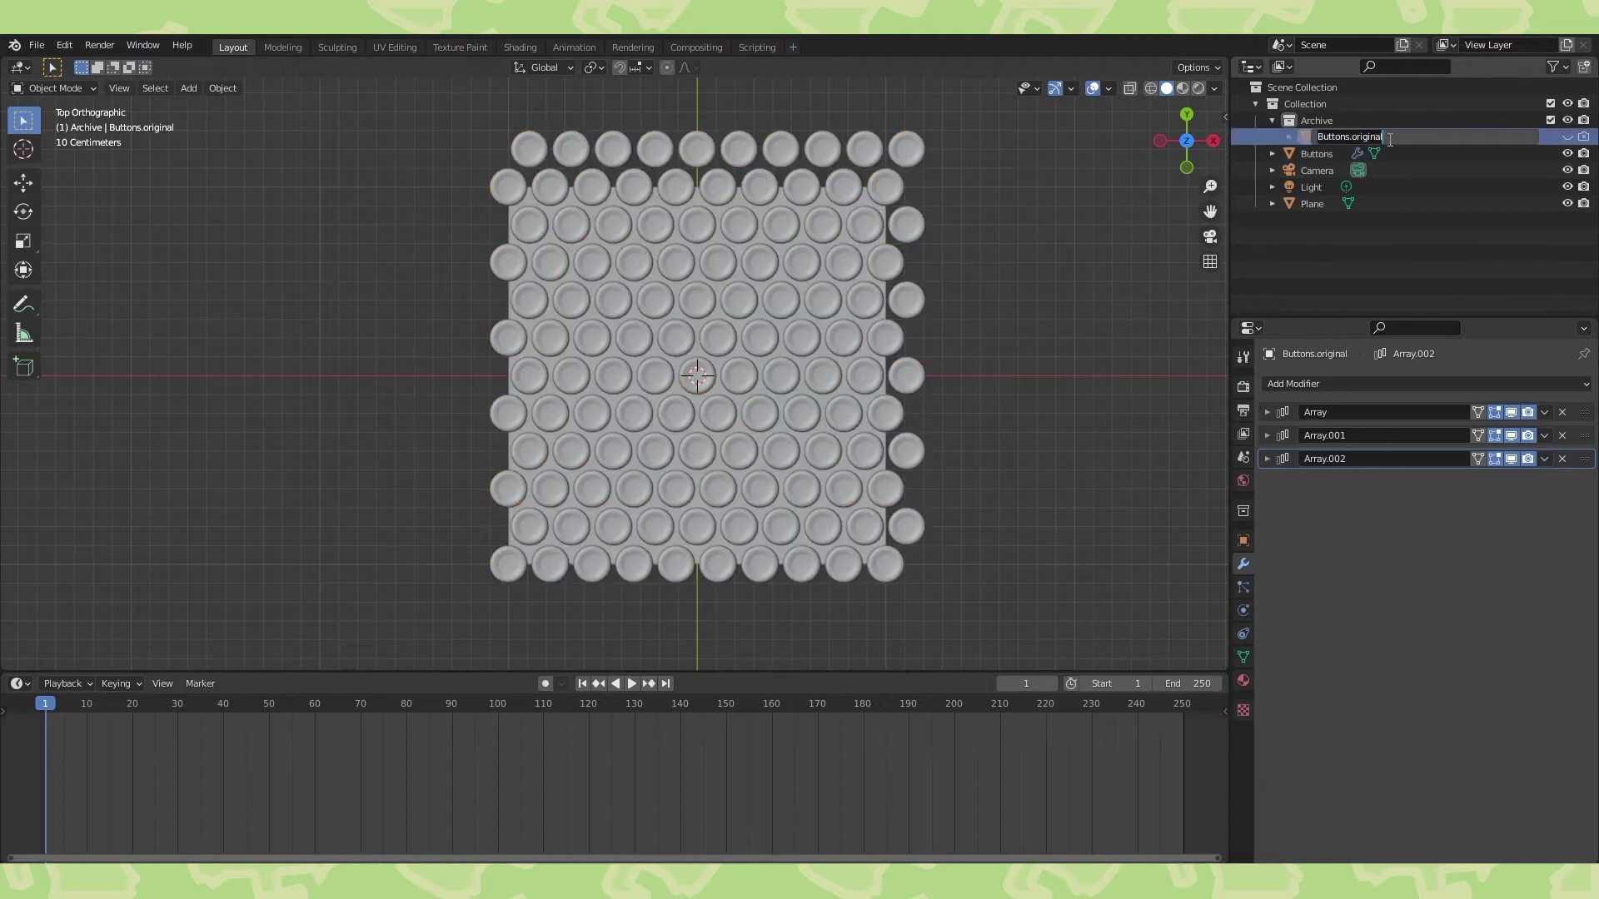
{"action": "type", "text": "Buttons.archive"}
{"action": "key", "text": "Return"}
{"action": "left_click", "coordinate": [1271, 119]}
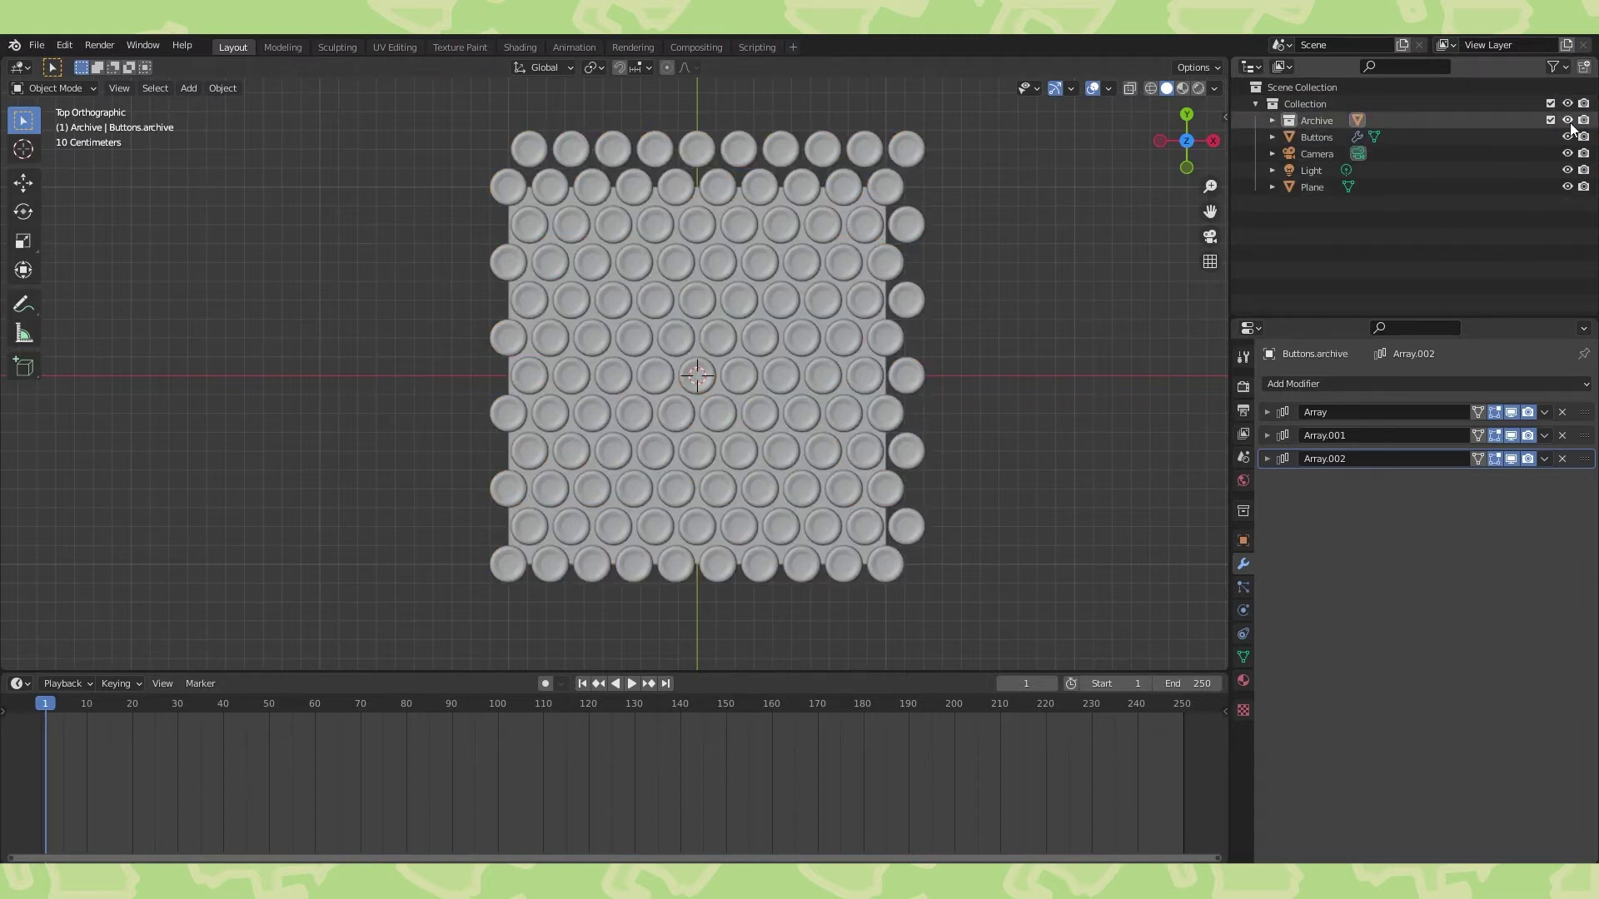
{"action": "left_click", "coordinate": [1567, 119]}
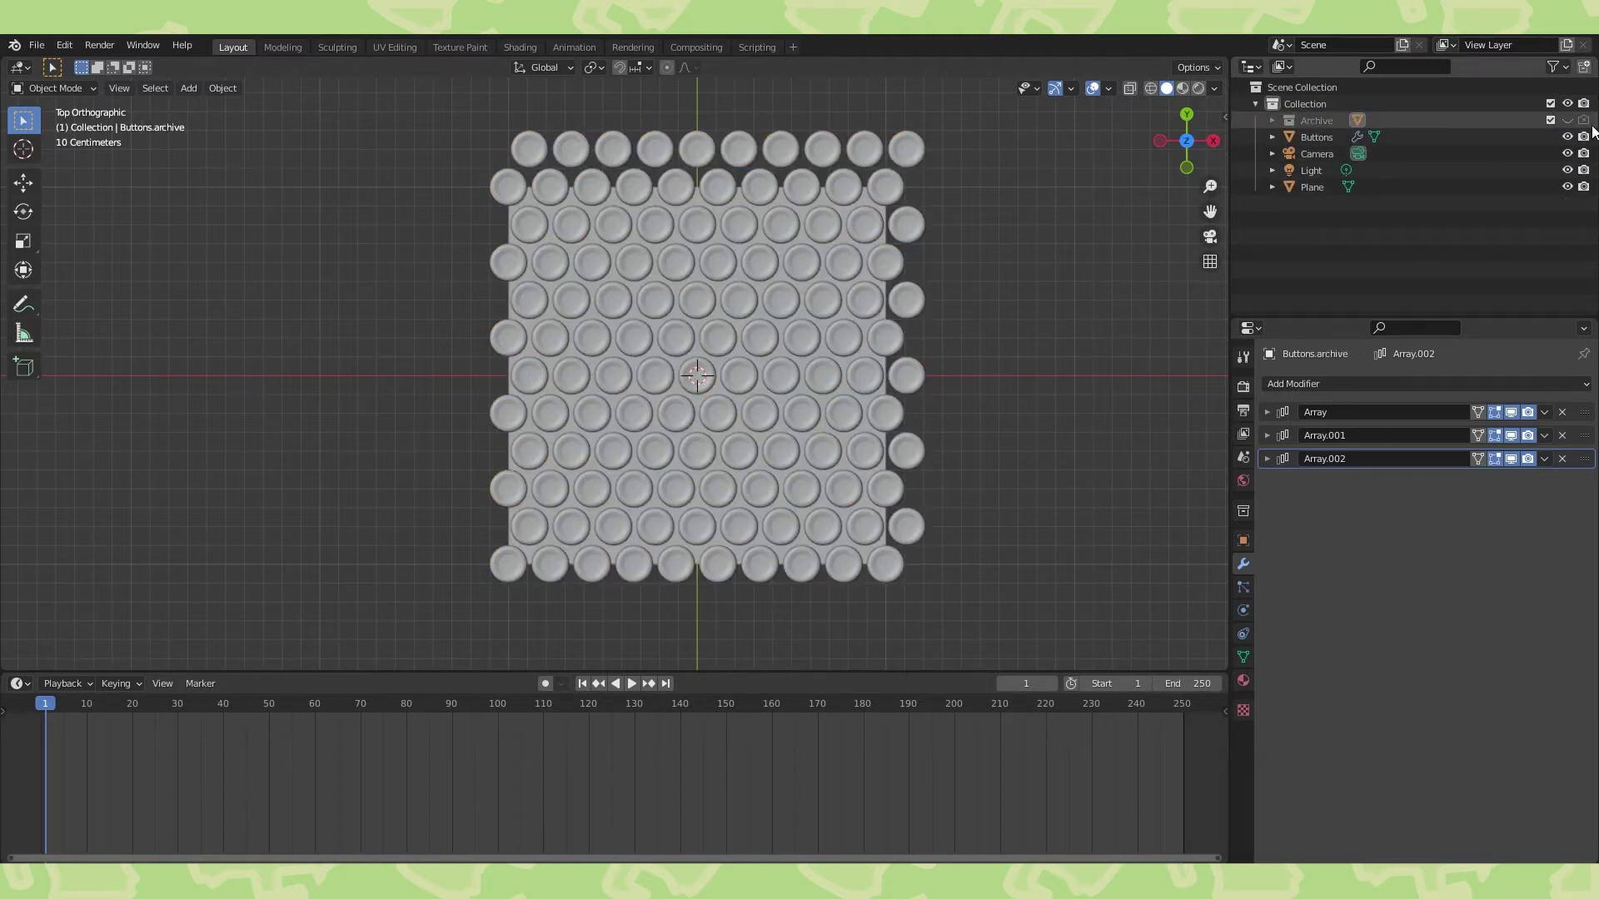
Apply all three Array modifiers on the Buttons object in order, from first to last.
{"action": "left_click", "coordinate": [1311, 185]}
{"action": "left_click", "coordinate": [901, 179]}
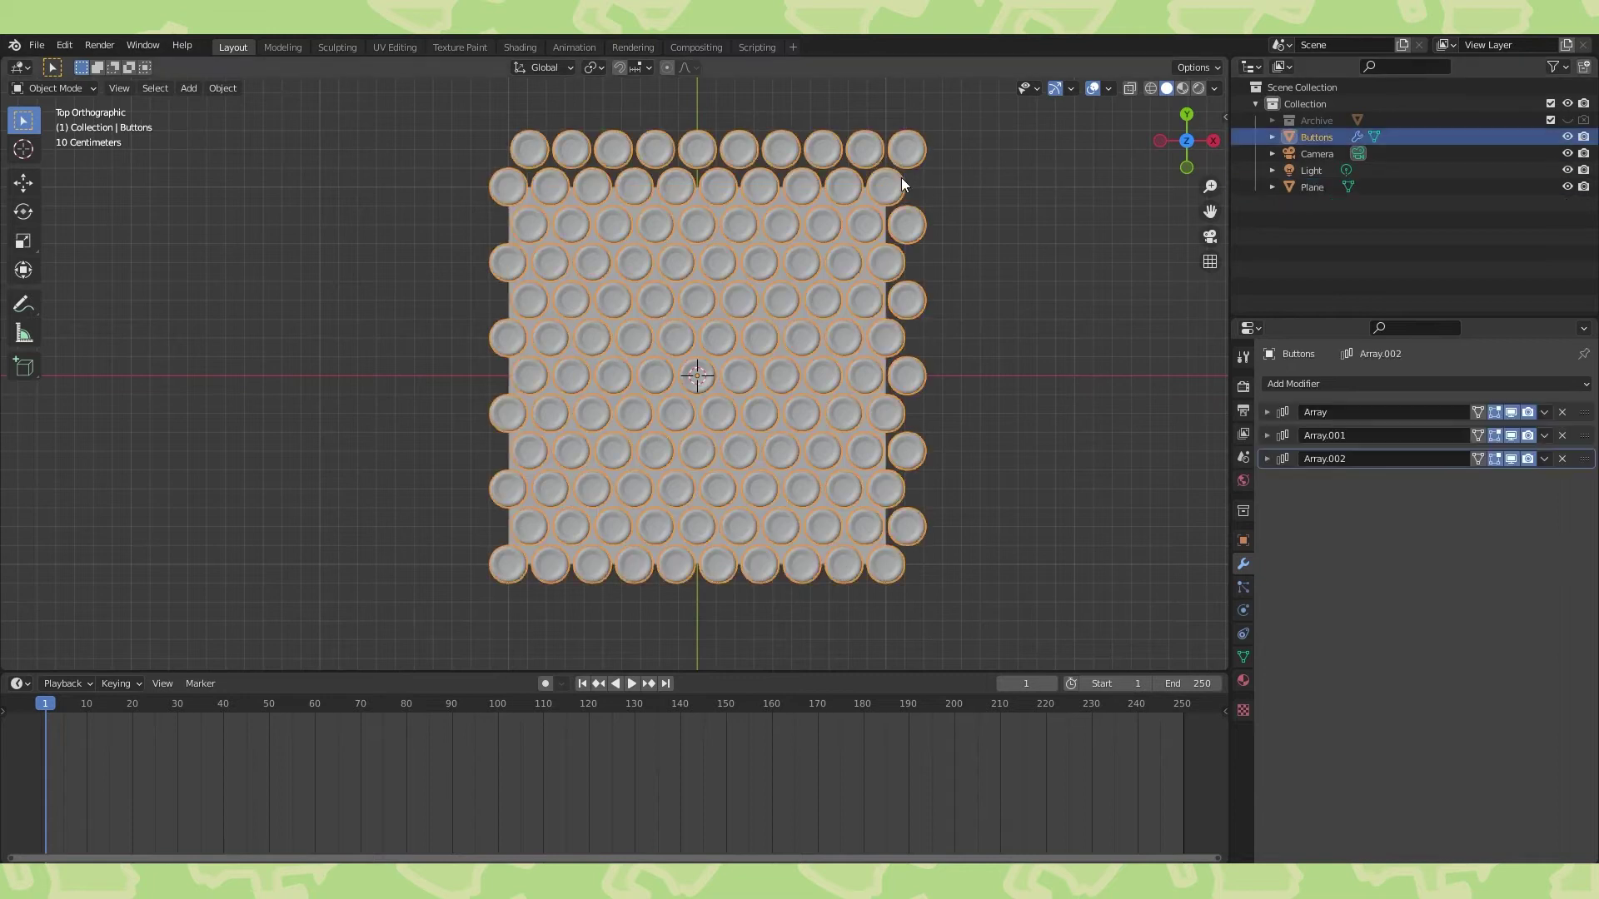
{"action": "left_click", "coordinate": [1544, 412]}
{"action": "left_click", "coordinate": [1528, 442]}
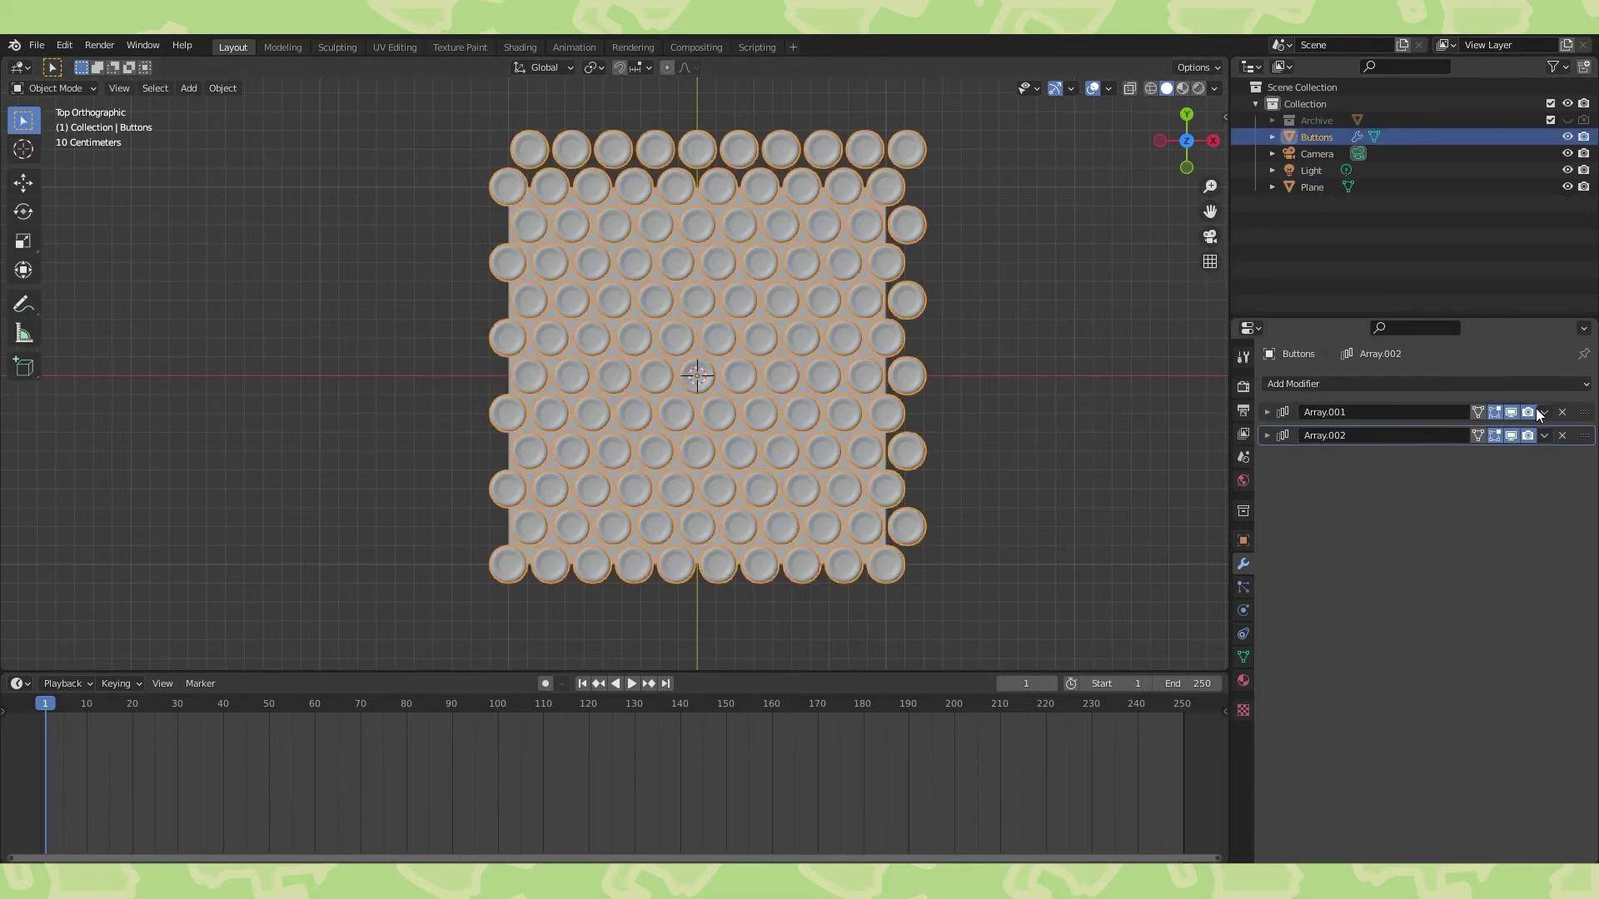
{"action": "left_click", "coordinate": [1544, 413]}
{"action": "left_click", "coordinate": [1528, 442]}
{"action": "left_click", "coordinate": [1545, 412]}
{"action": "left_click", "coordinate": [1498, 435]}
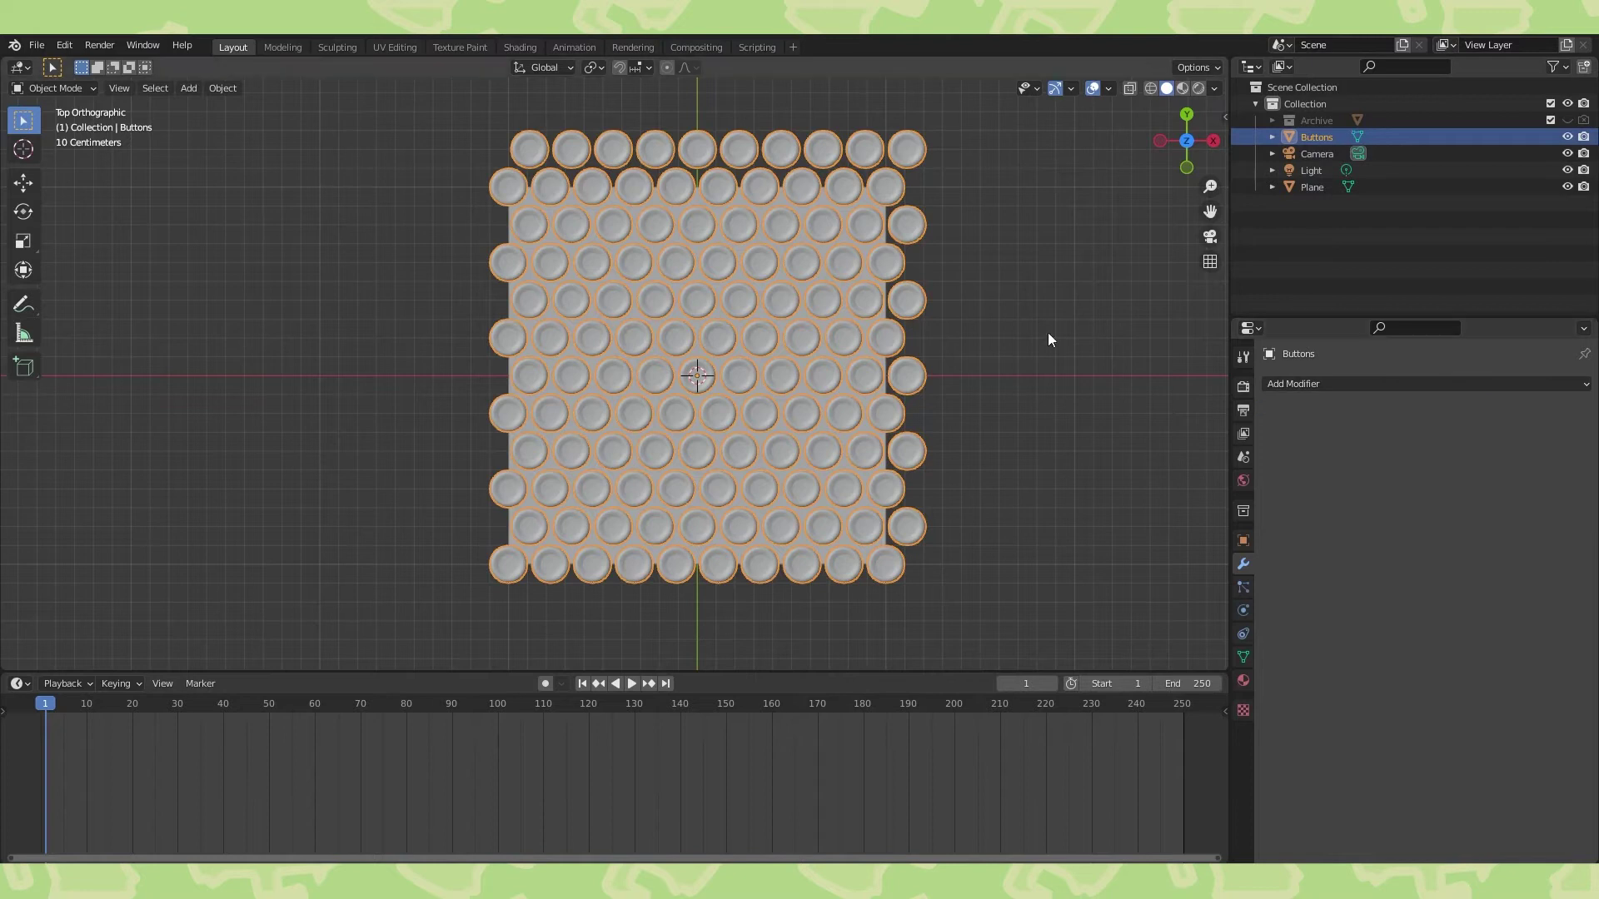
Delete the surplus discs of the Buttons mesh: the whole uppermost row and those protruding beyond the plane's right edge.
{"action": "key", "text": "Tab"}
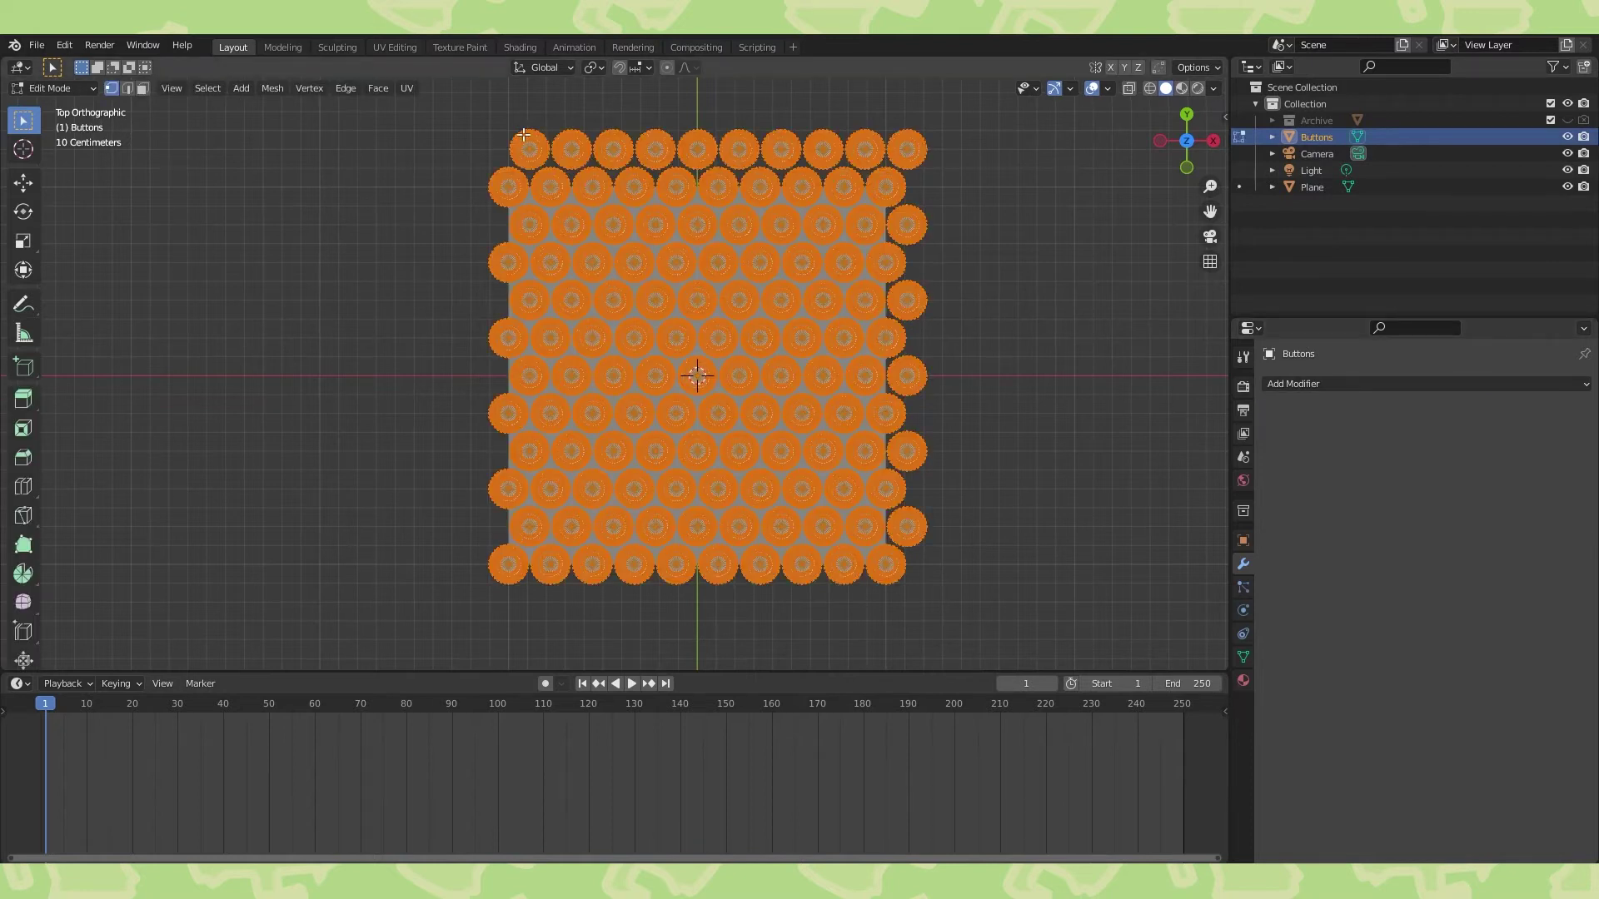
{"action": "key", "text": "alt+a"}
{"action": "key", "text": "c"}
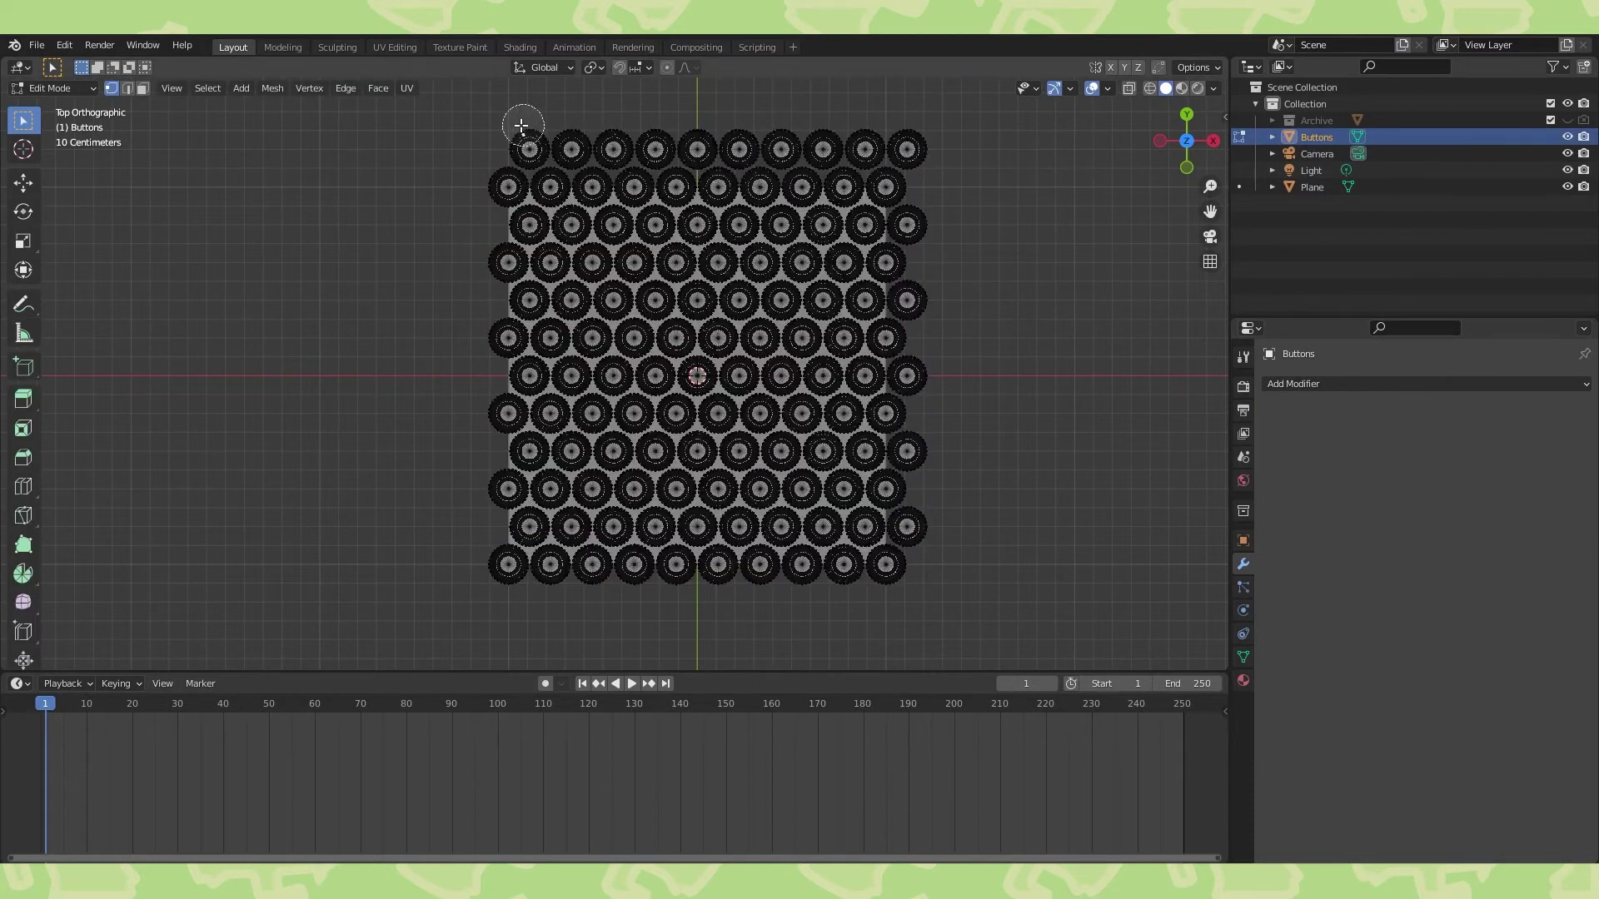
{"action": "mouse_move", "coordinate": [524, 131]}
{"action": "left_mouse_down"}
{"action": "mouse_move", "coordinate": [714, 132]}
{"action": "mouse_move", "coordinate": [970, 168]}
{"action": "mouse_move", "coordinate": [926, 411]}
{"action": "mouse_move", "coordinate": [931, 561]}
{"action": "left_mouse_up"}
{"action": "key", "text": "Escape"}
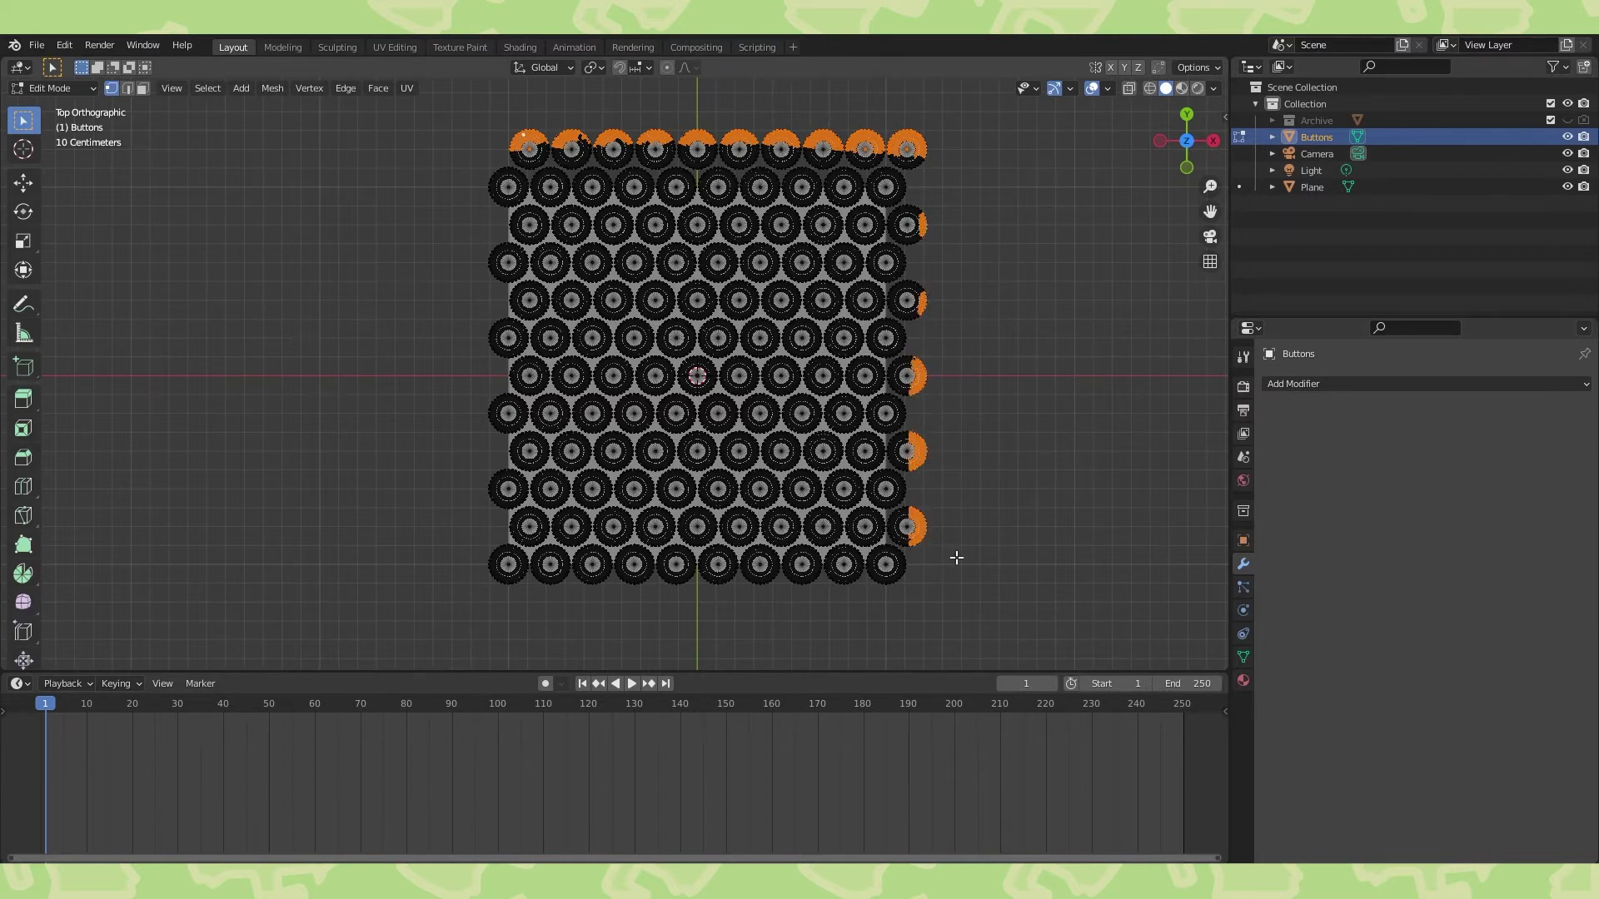
{"action": "key", "text": "ctrl+l"}
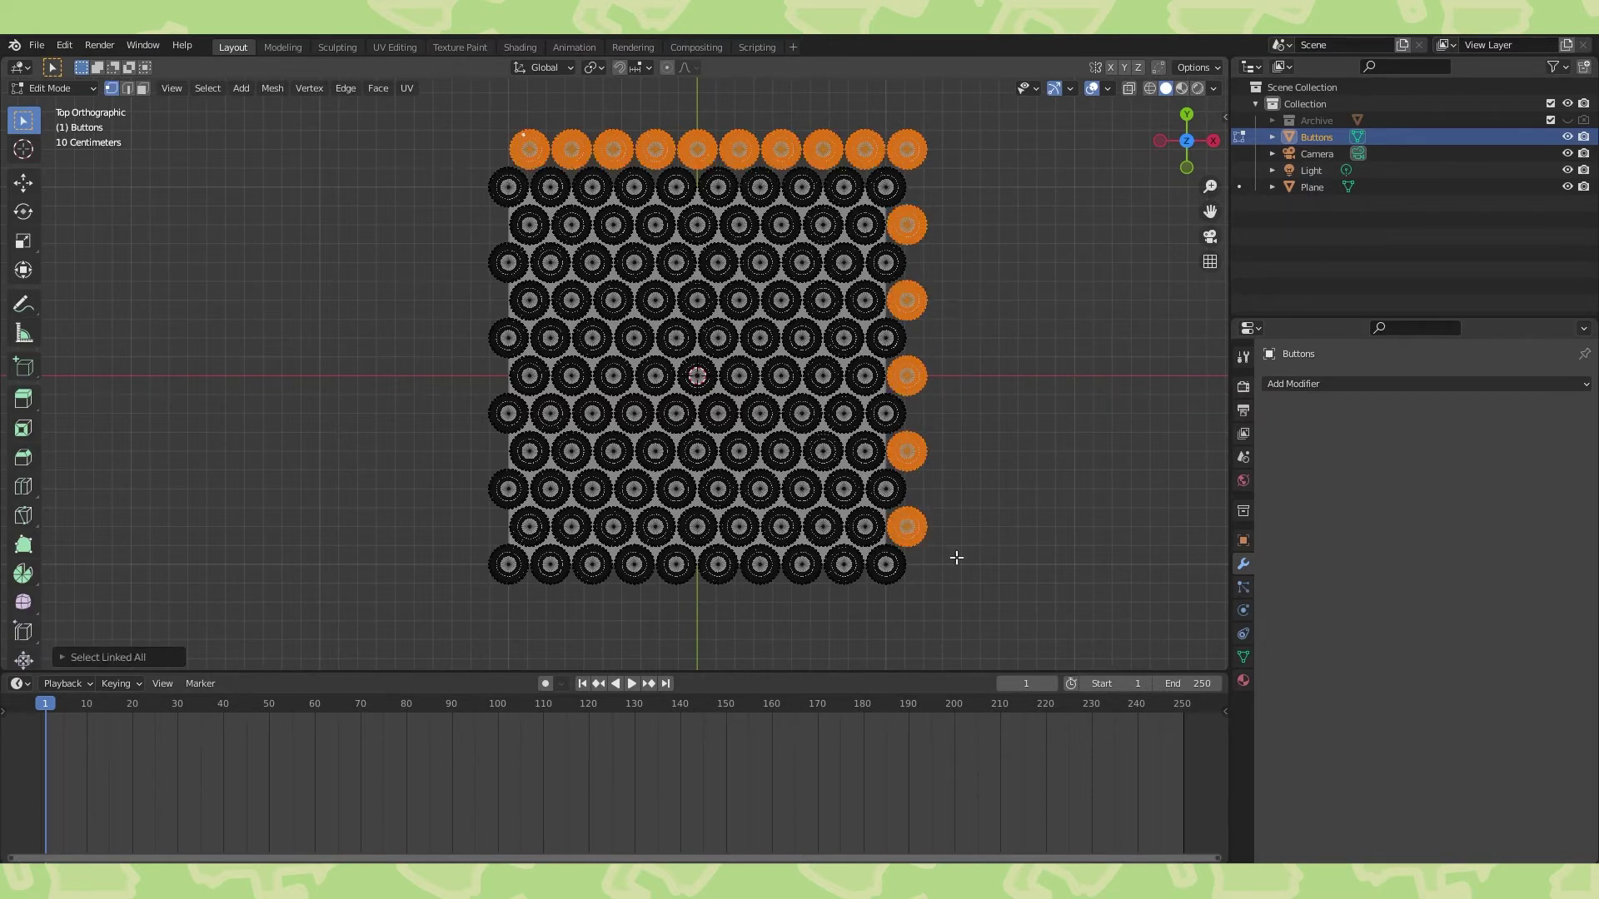
{"action": "key", "text": "x"}
{"action": "left_click", "coordinate": [955, 557]}
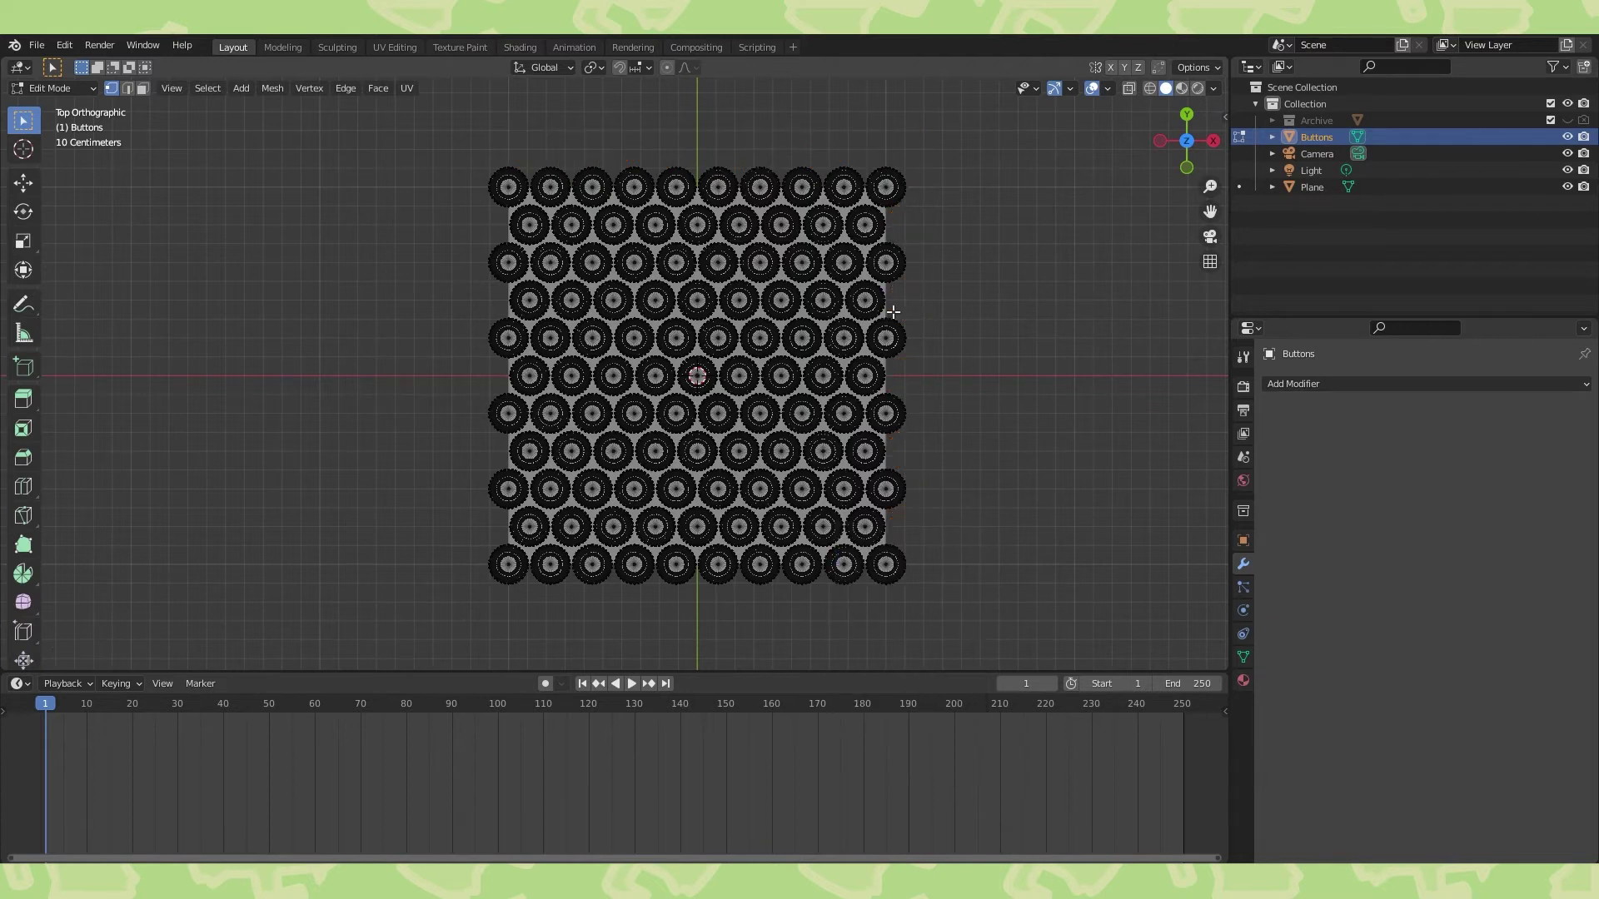
{"action": "key", "text": "Tab"}
Rename the plane beneath the buttons as Plane.LP.
{"action": "scroll", "coordinate": [840, 334], "scroll_direction": "up", "scroll_amount": 2}
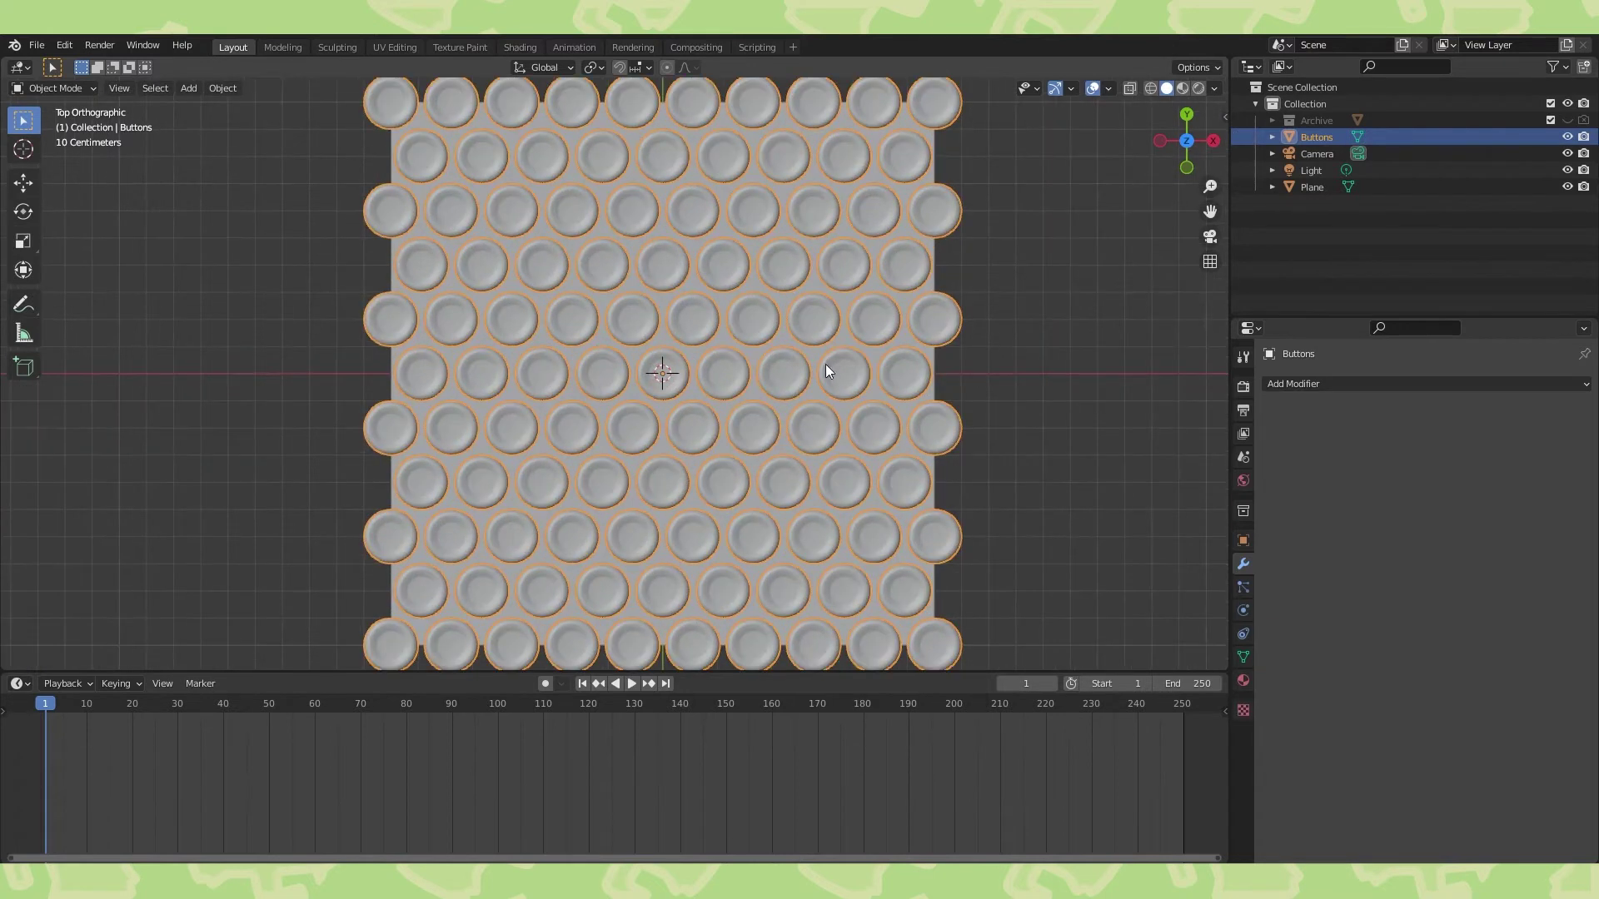
{"action": "left_click", "coordinate": [936, 277]}
{"action": "scroll", "coordinate": [966, 283], "scroll_direction": "down", "scroll_amount": 1}
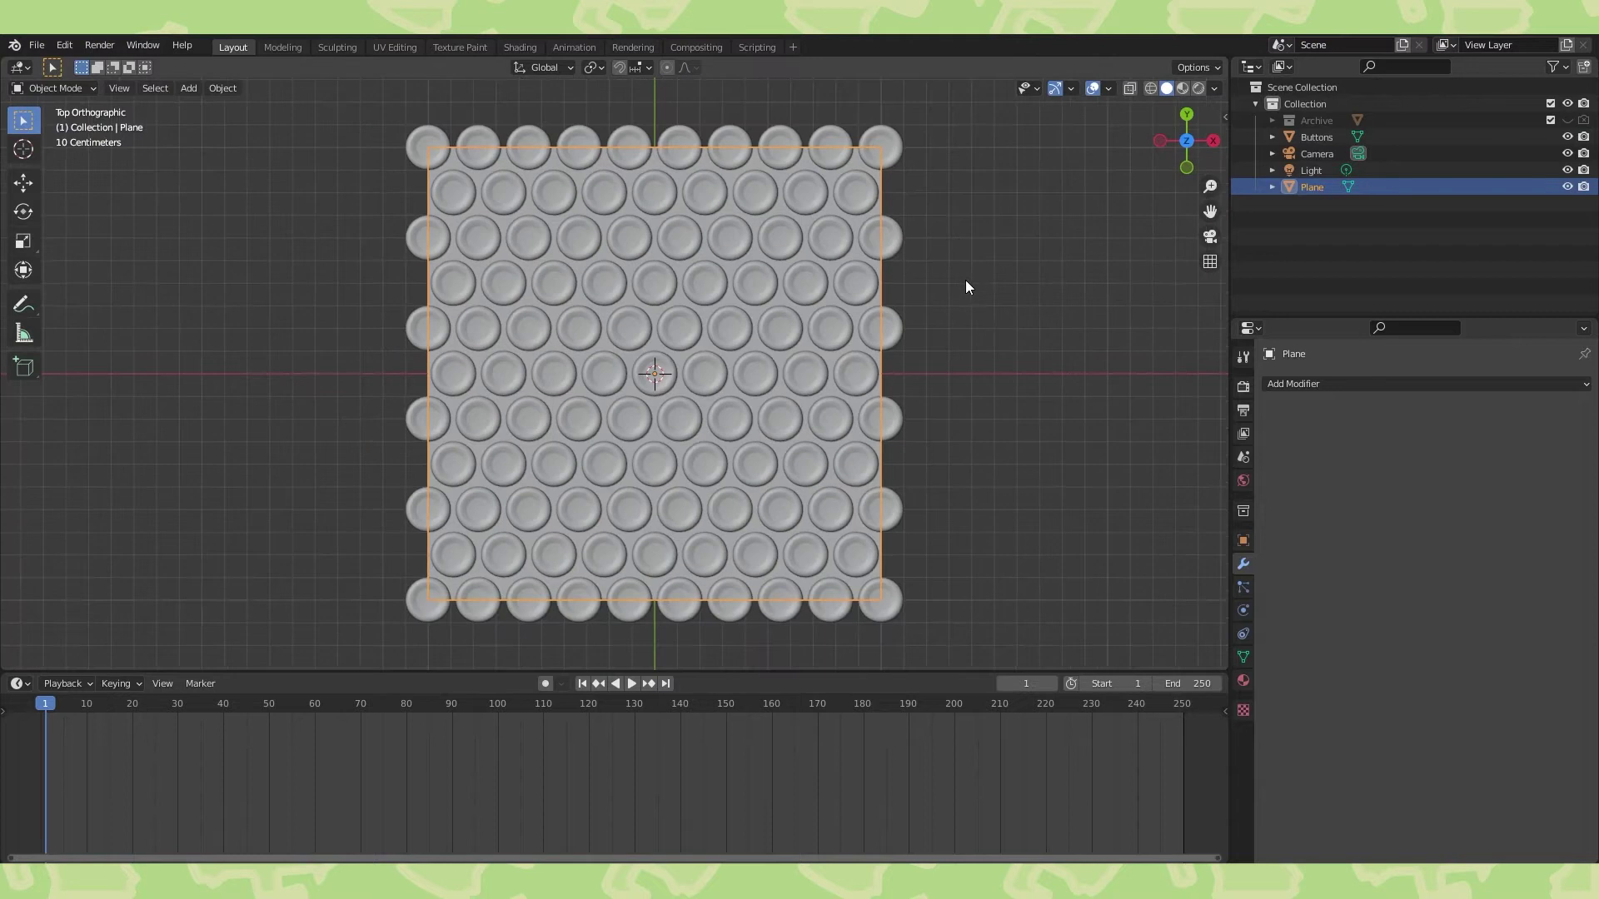
{"action": "double_click", "coordinate": [1321, 188]}
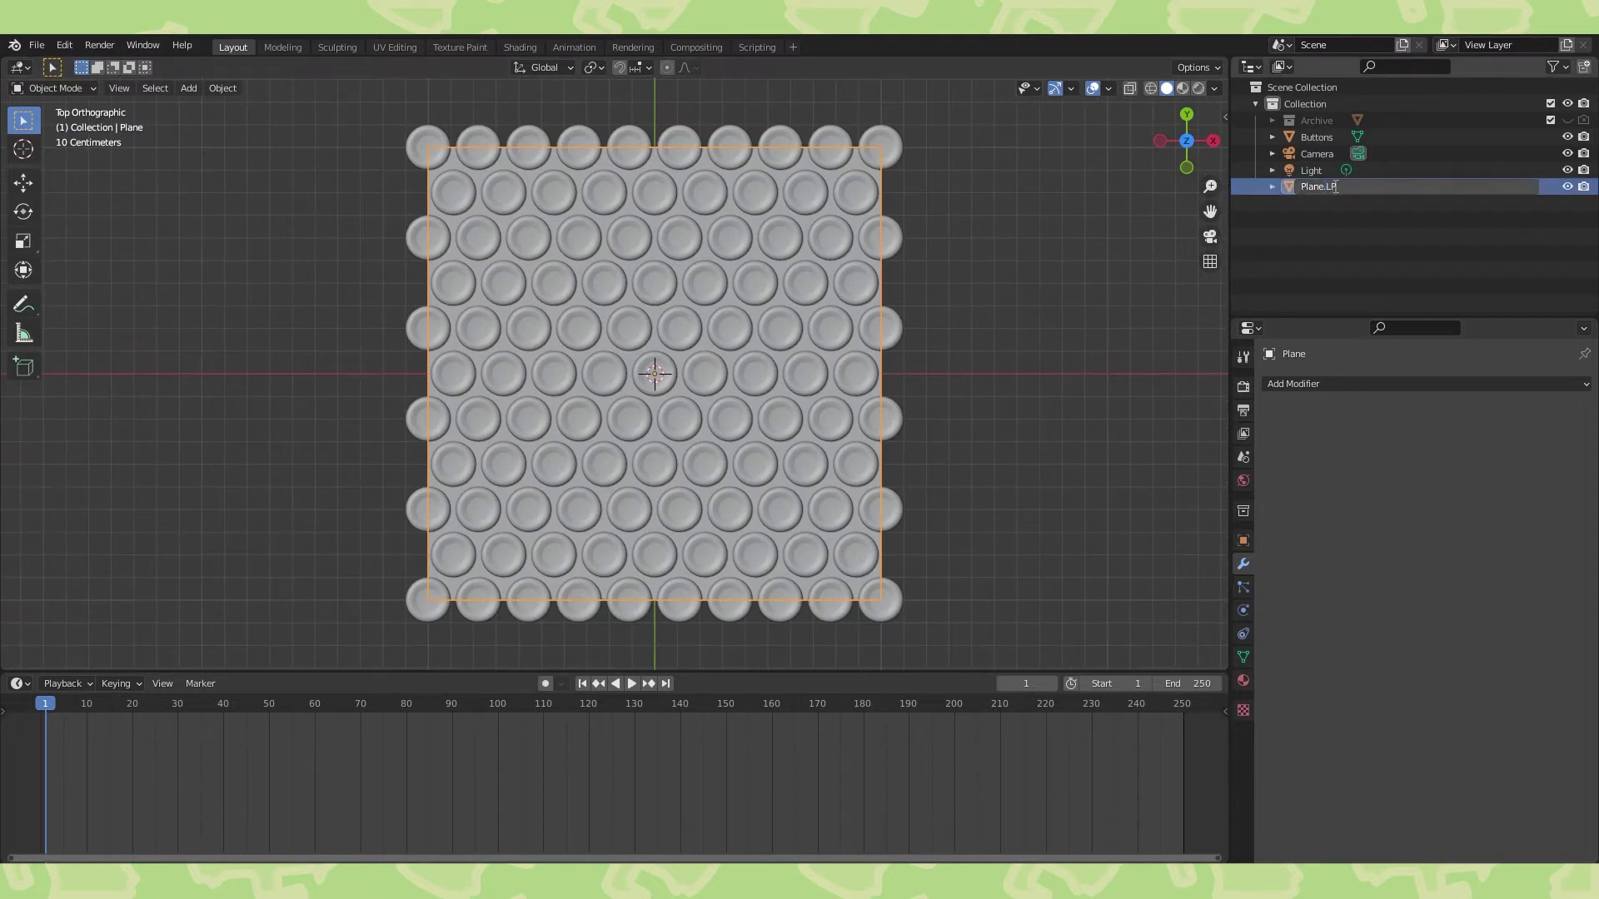
{"action": "key", "text": "Return"}
Duplicate Plane.LP in place and rename the copy as Plane.HP.
{"action": "key", "text": "shift+d"}
{"action": "key", "text": "Escape"}
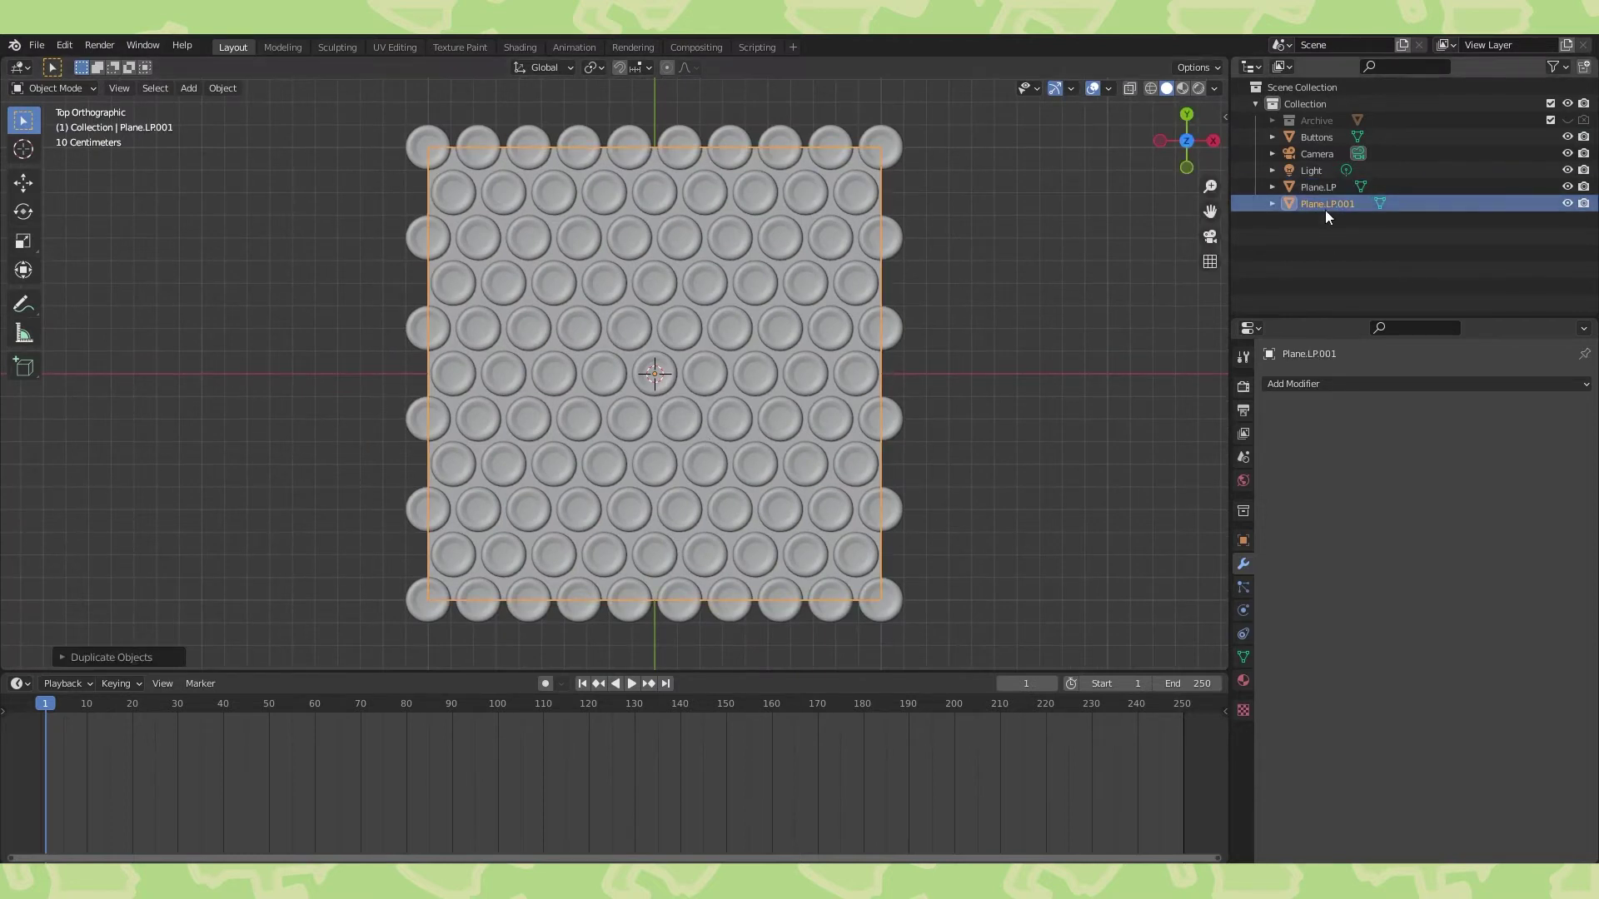
{"action": "double_click", "coordinate": [1327, 205]}
{"action": "type", "text": "HP"}
{"action": "key", "text": "Return"}
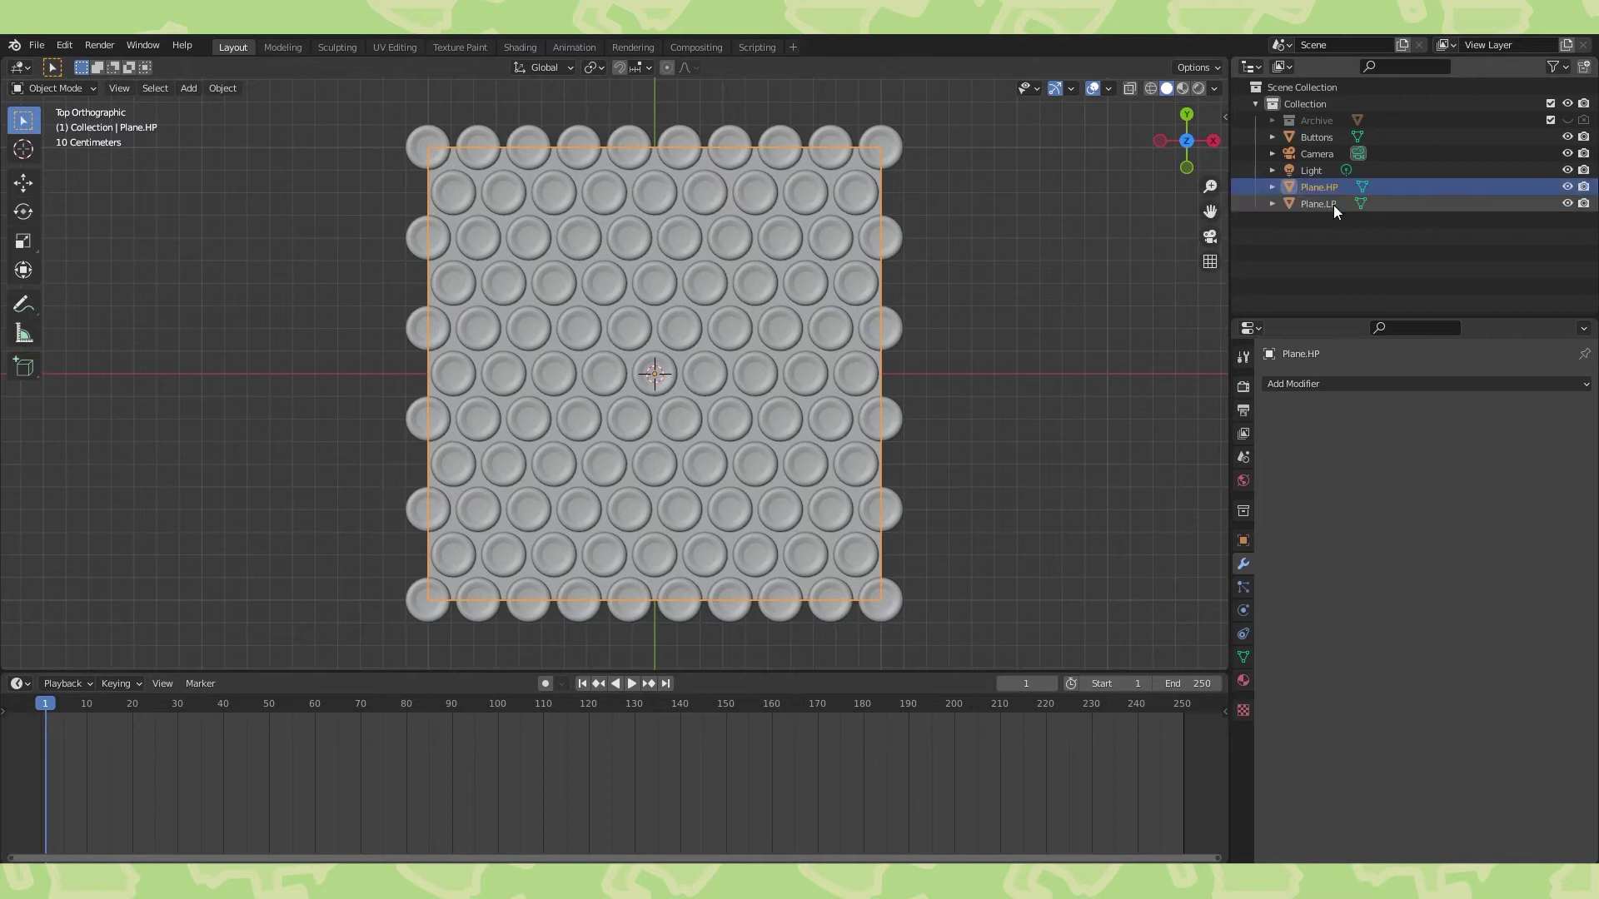
Hide Plane.LP and add a Boolean modifier to Plane.HP, set to Union with the Buttons object.
{"action": "left_click", "coordinate": [1567, 204]}
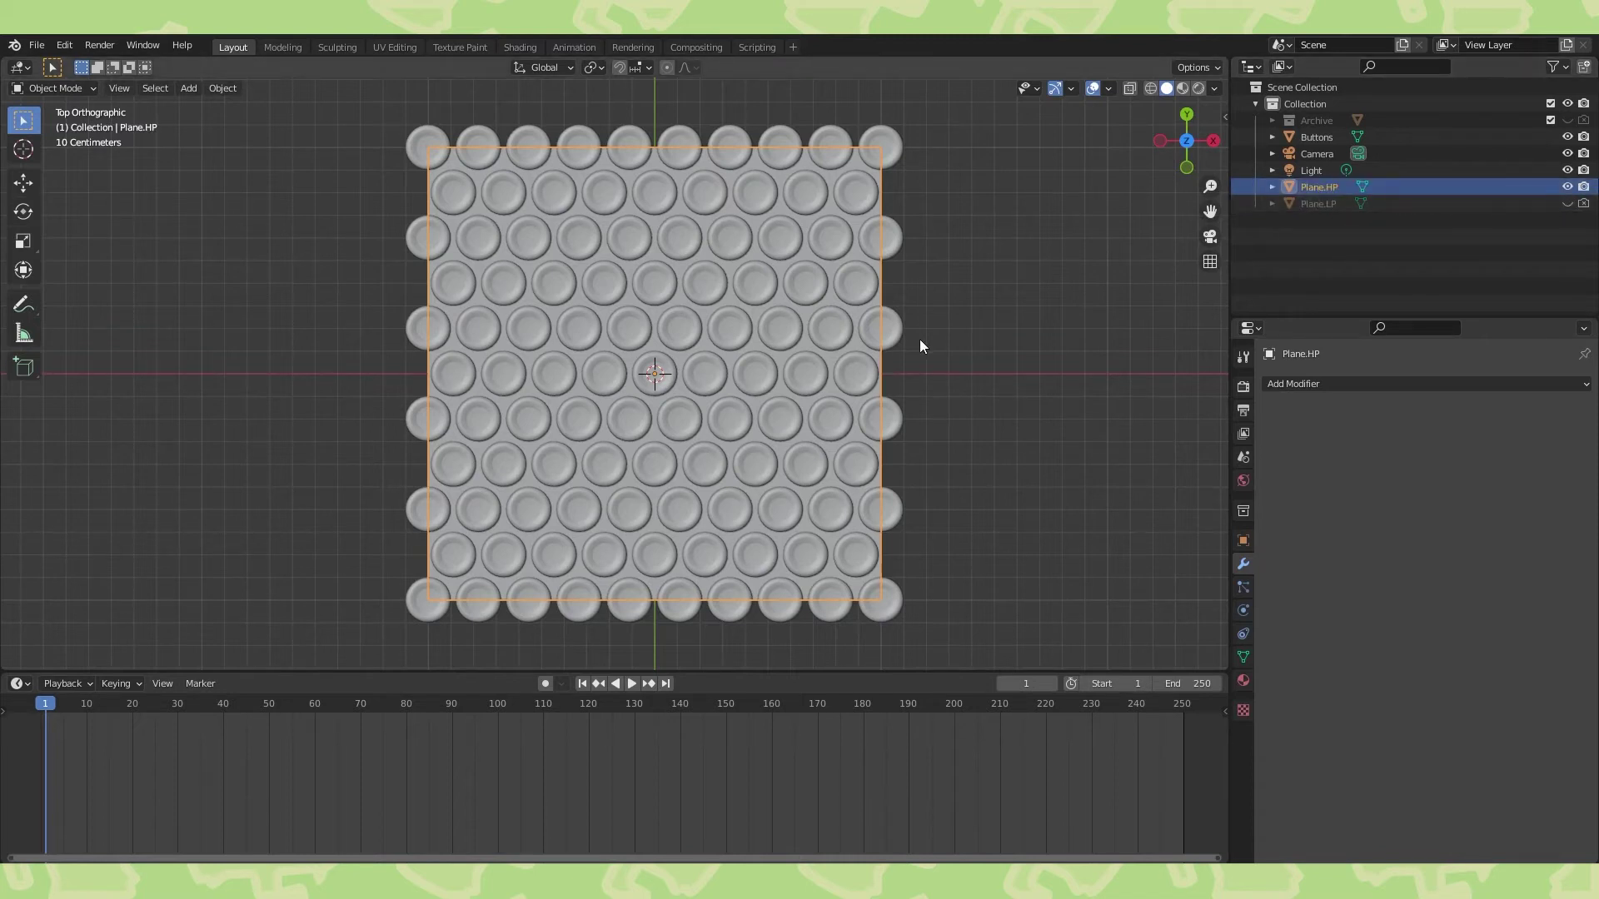
{"action": "left_click", "coordinate": [1392, 383]}
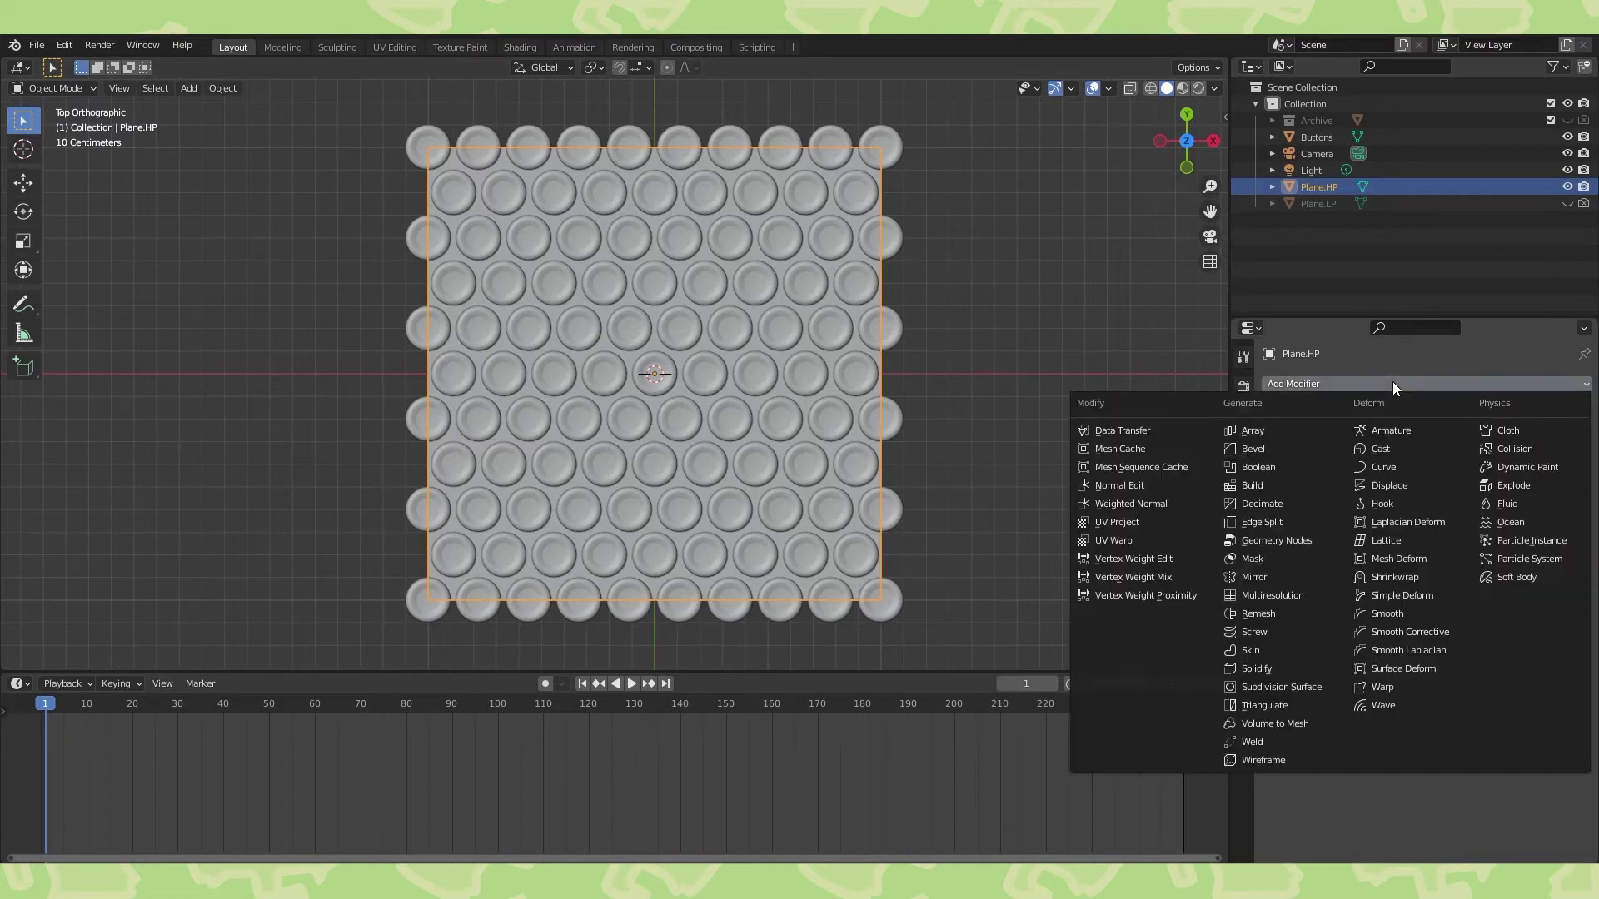
{"action": "left_click", "coordinate": [1282, 468]}
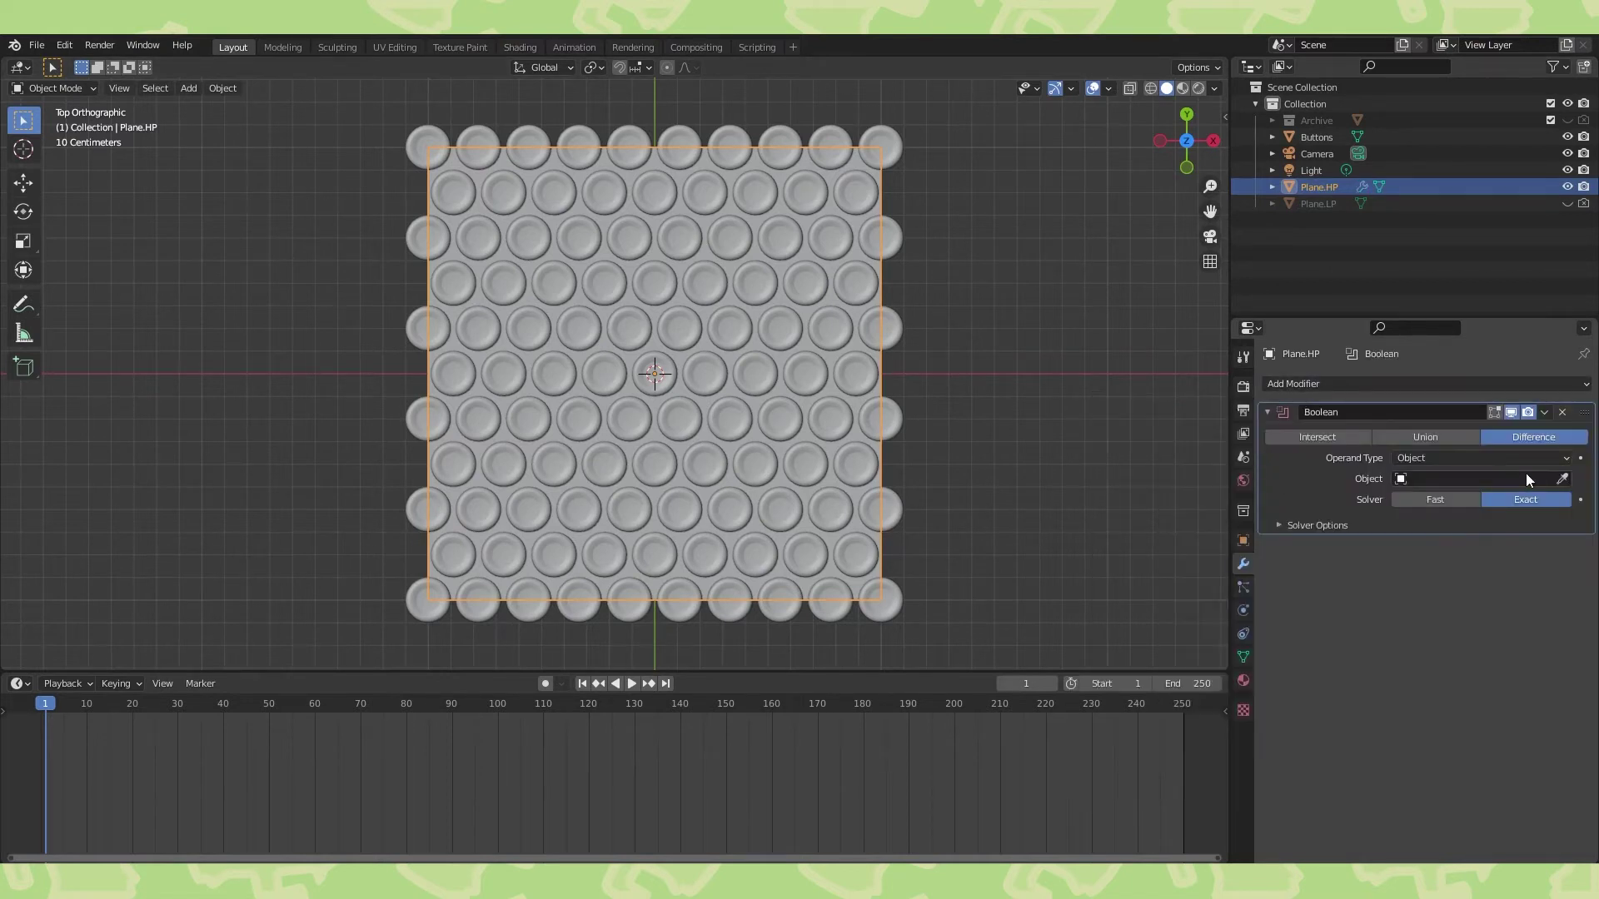
{"action": "left_click", "coordinate": [1562, 476]}
{"action": "left_click", "coordinate": [1424, 436]}
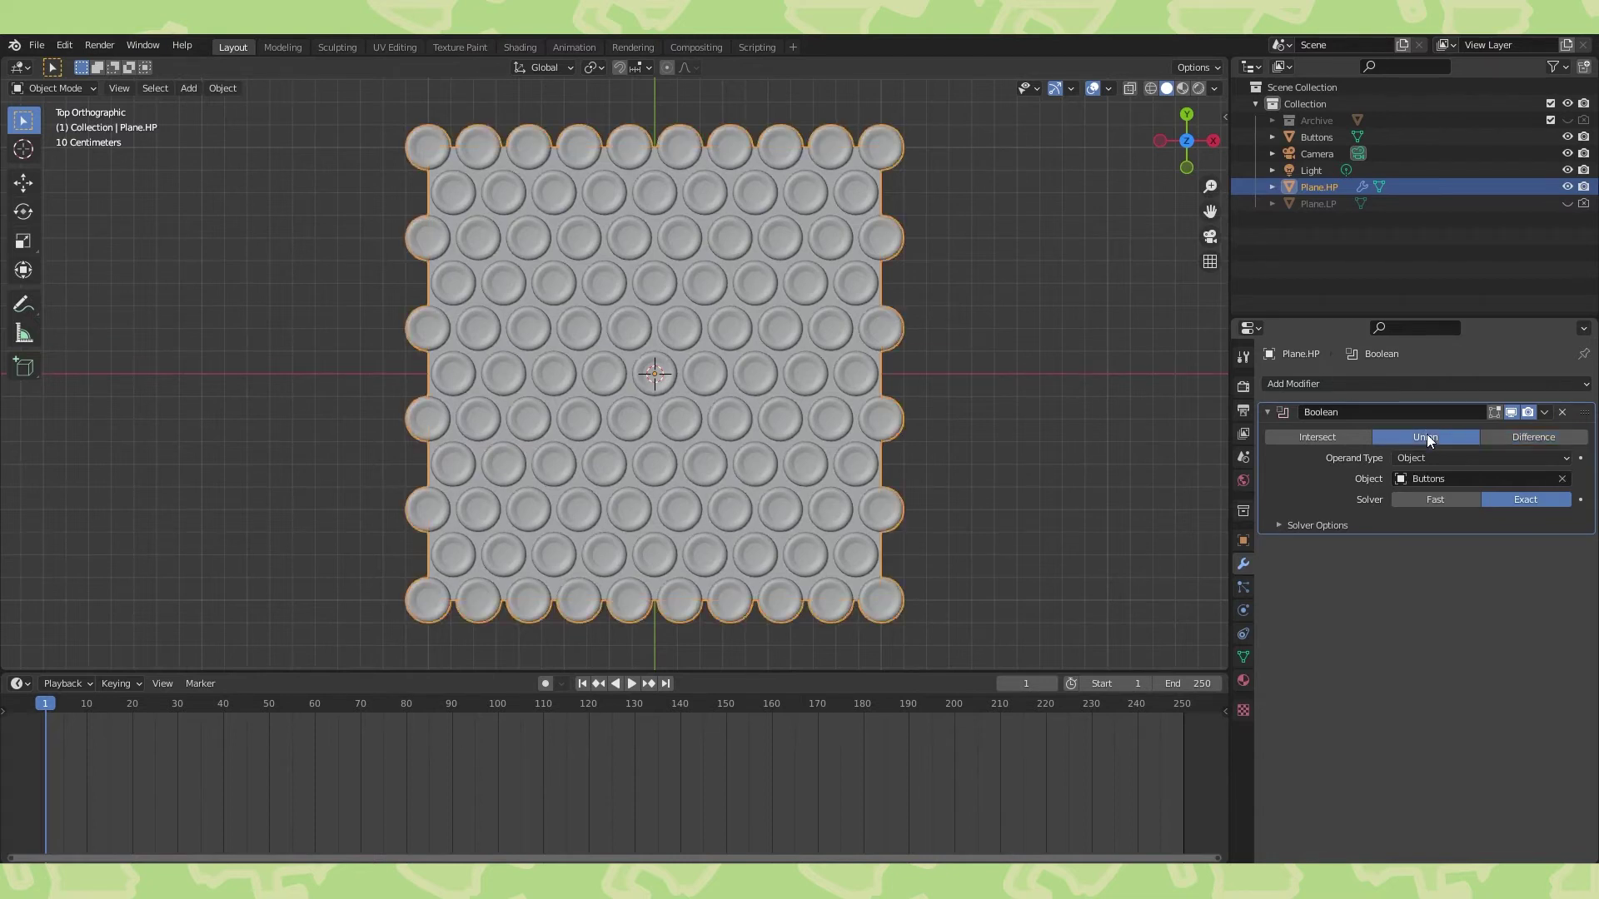
{"action": "mouse_move", "coordinate": [991, 373]}
{"action": "middle_mouse_down"}
{"action": "mouse_move", "coordinate": [964, 265]}
{"action": "mouse_move", "coordinate": [983, 366]}
{"action": "mouse_move", "coordinate": [983, 350]}
{"action": "middle_mouse_up"}
{"action": "scroll", "coordinate": [968, 348], "scroll_direction": "up", "scroll_amount": 3}
{"action": "scroll", "coordinate": [959, 354], "scroll_direction": "up", "scroll_amount": 4}
{"action": "middle_click_drag", "start_coordinate": [871, 453], "coordinate": [856, 492], "text": "shift"}
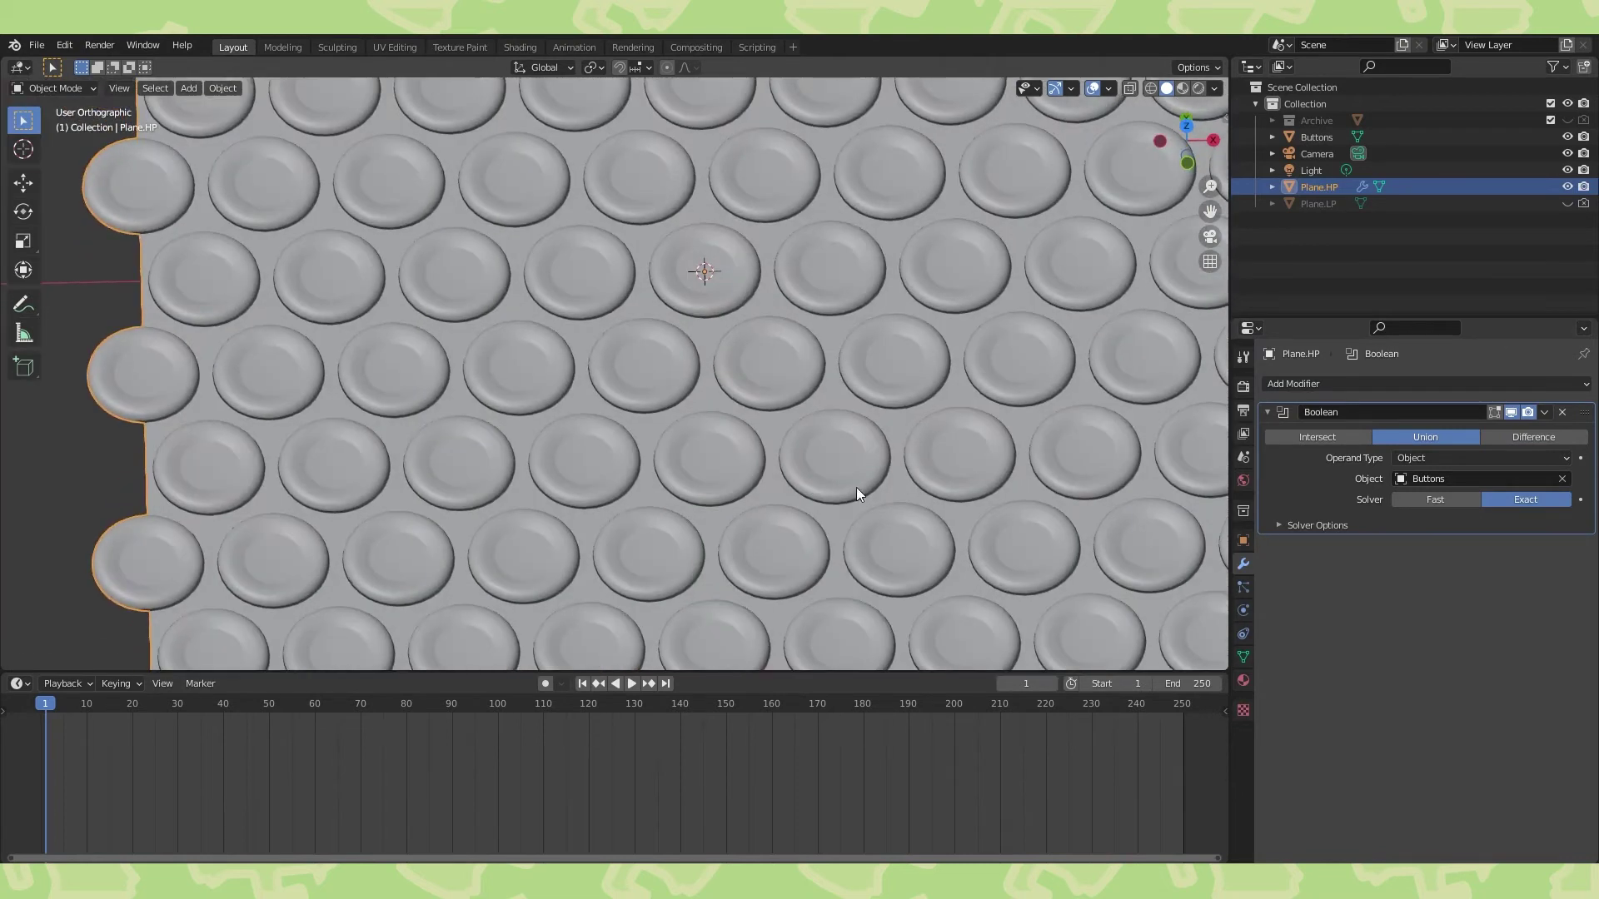
Shift the entire Buttons mesh slightly along Z in front view so that it sits across the plane.
{"action": "left_click", "coordinate": [1096, 418]}
{"action": "key", "text": "KP_1"}
{"action": "scroll", "coordinate": [957, 366], "scroll_direction": "down", "scroll_amount": 2}
{"action": "key", "text": "Tab"}
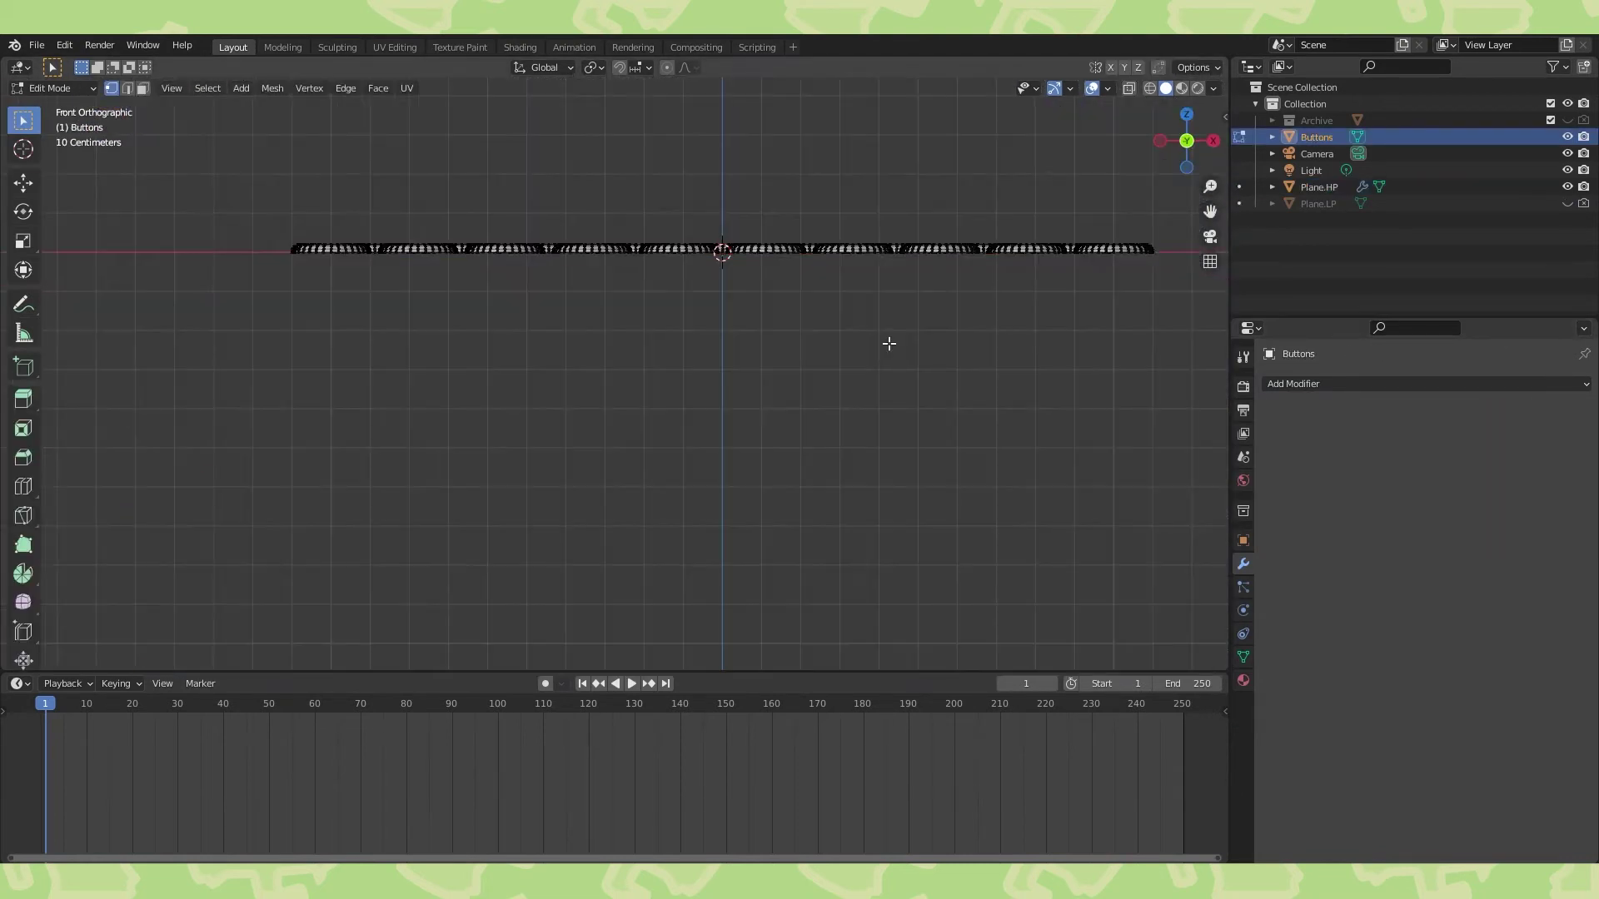
{"action": "key", "text": "a"}
{"action": "middle_click_drag", "start_coordinate": [888, 342], "coordinate": [860, 470], "text": "shift"}
{"action": "scroll", "coordinate": [816, 416], "scroll_direction": "up", "scroll_amount": 10}
{"action": "key", "text": "g"}
{"action": "key", "text": "z"}
{"action": "left_click", "coordinate": [776, 380]}
{"action": "scroll", "coordinate": [781, 314], "scroll_direction": "down", "scroll_amount": 10}
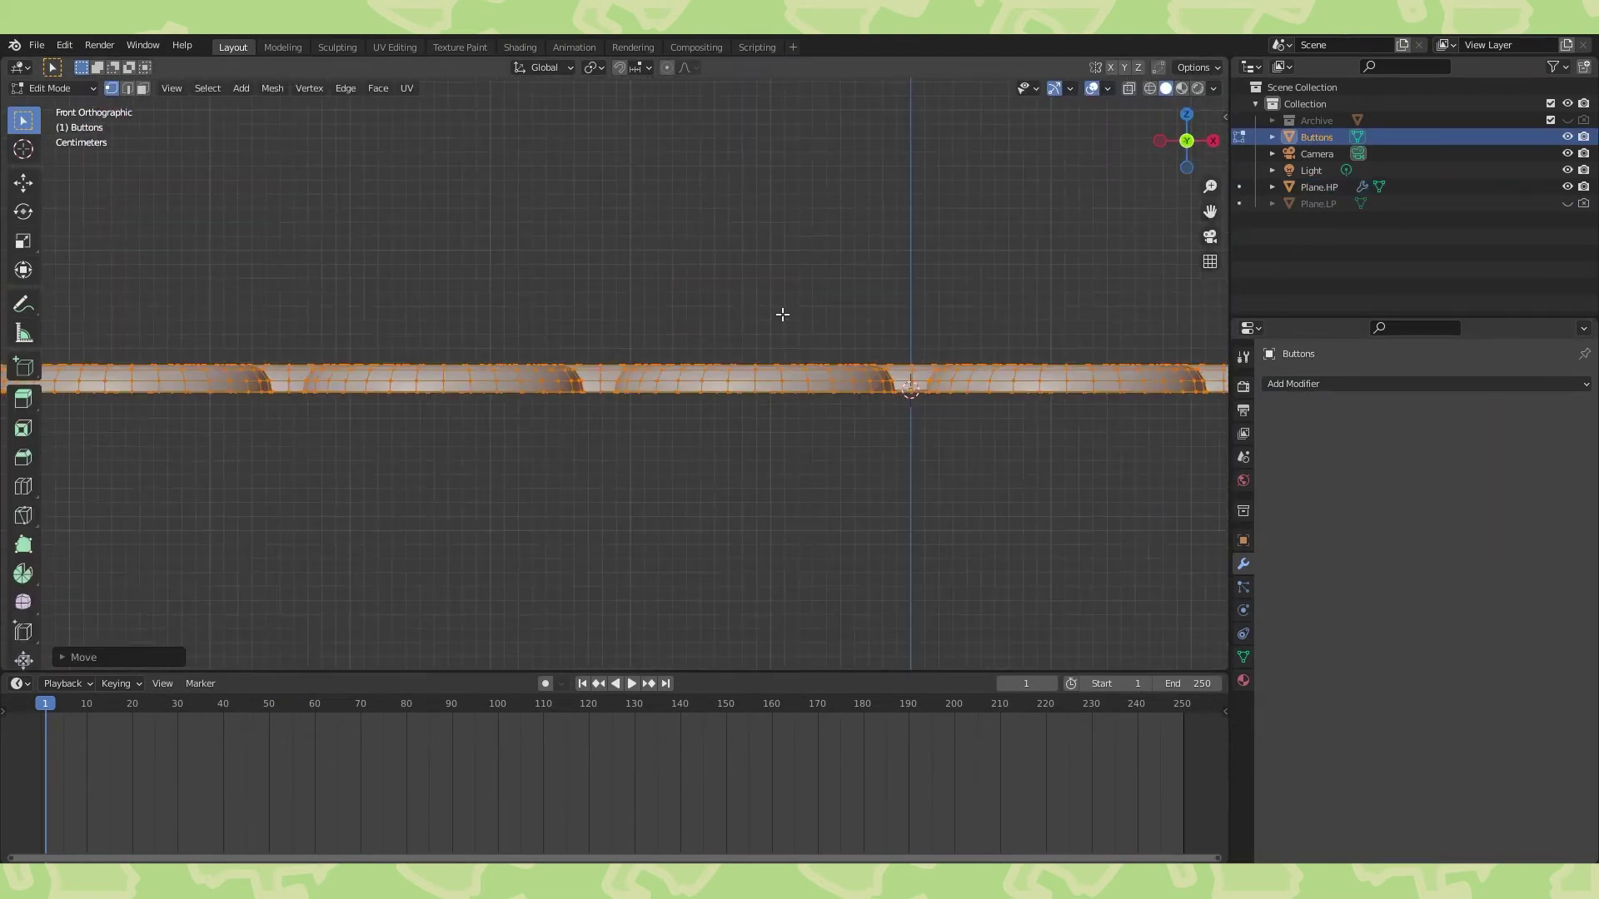
{"action": "key", "text": "Tab"}
Try Plane.HP's Boolean modifier in Difference mode with its viewport display enabled.
{"action": "middle_click_drag", "start_coordinate": [856, 283], "coordinate": [862, 378]}
{"action": "left_click", "coordinate": [1093, 363]}
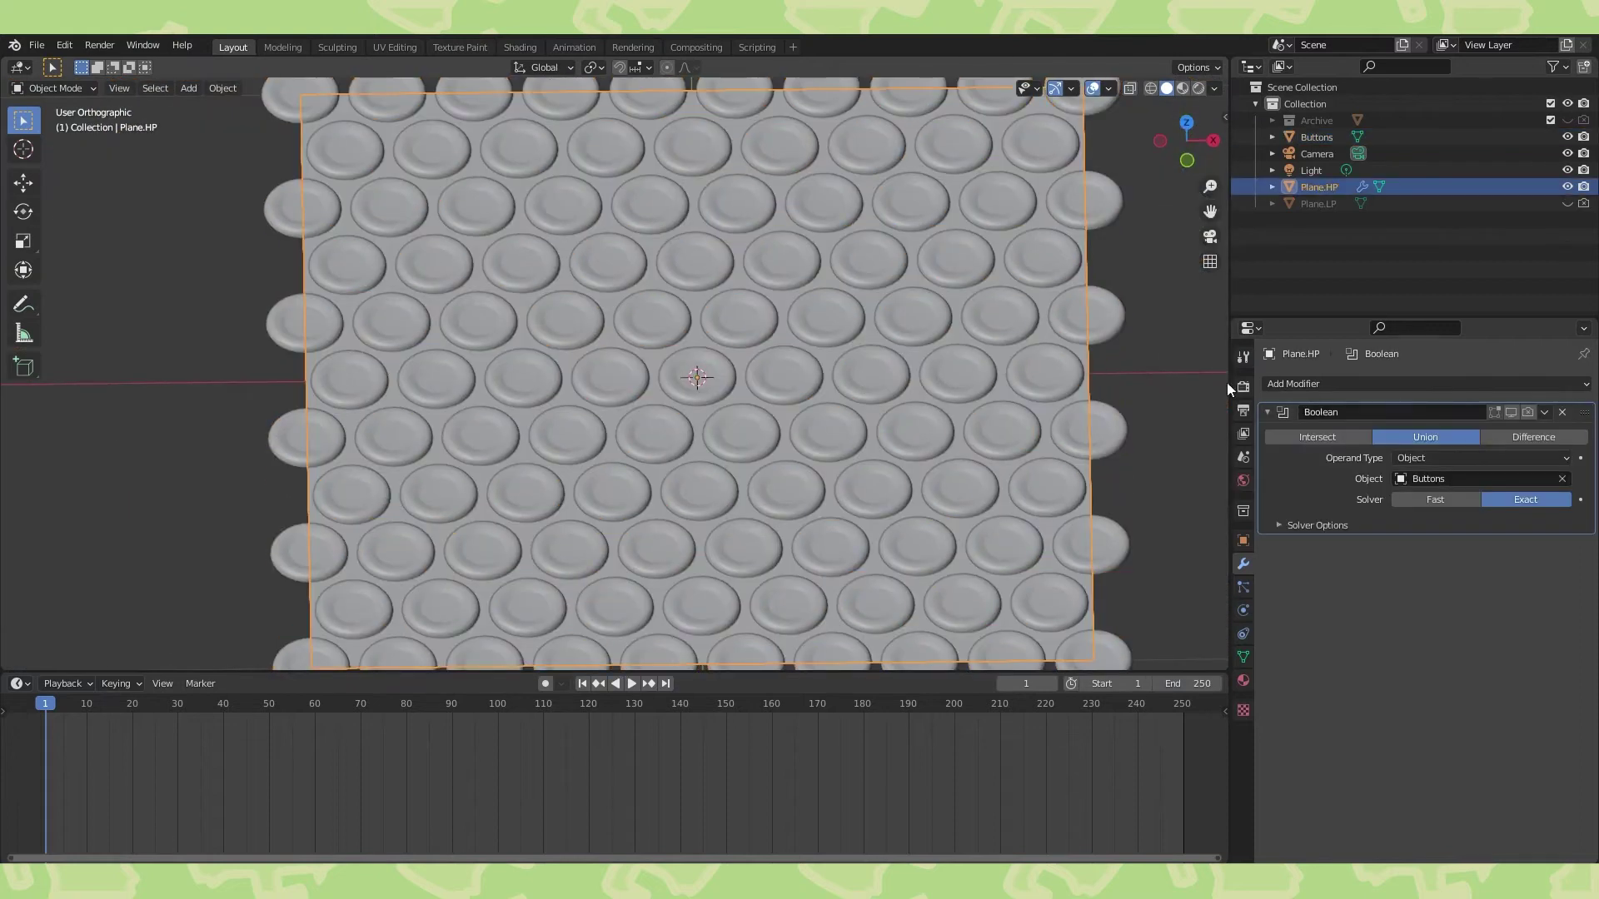
{"action": "left_click", "coordinate": [1512, 413]}
{"action": "left_click", "coordinate": [1509, 435]}
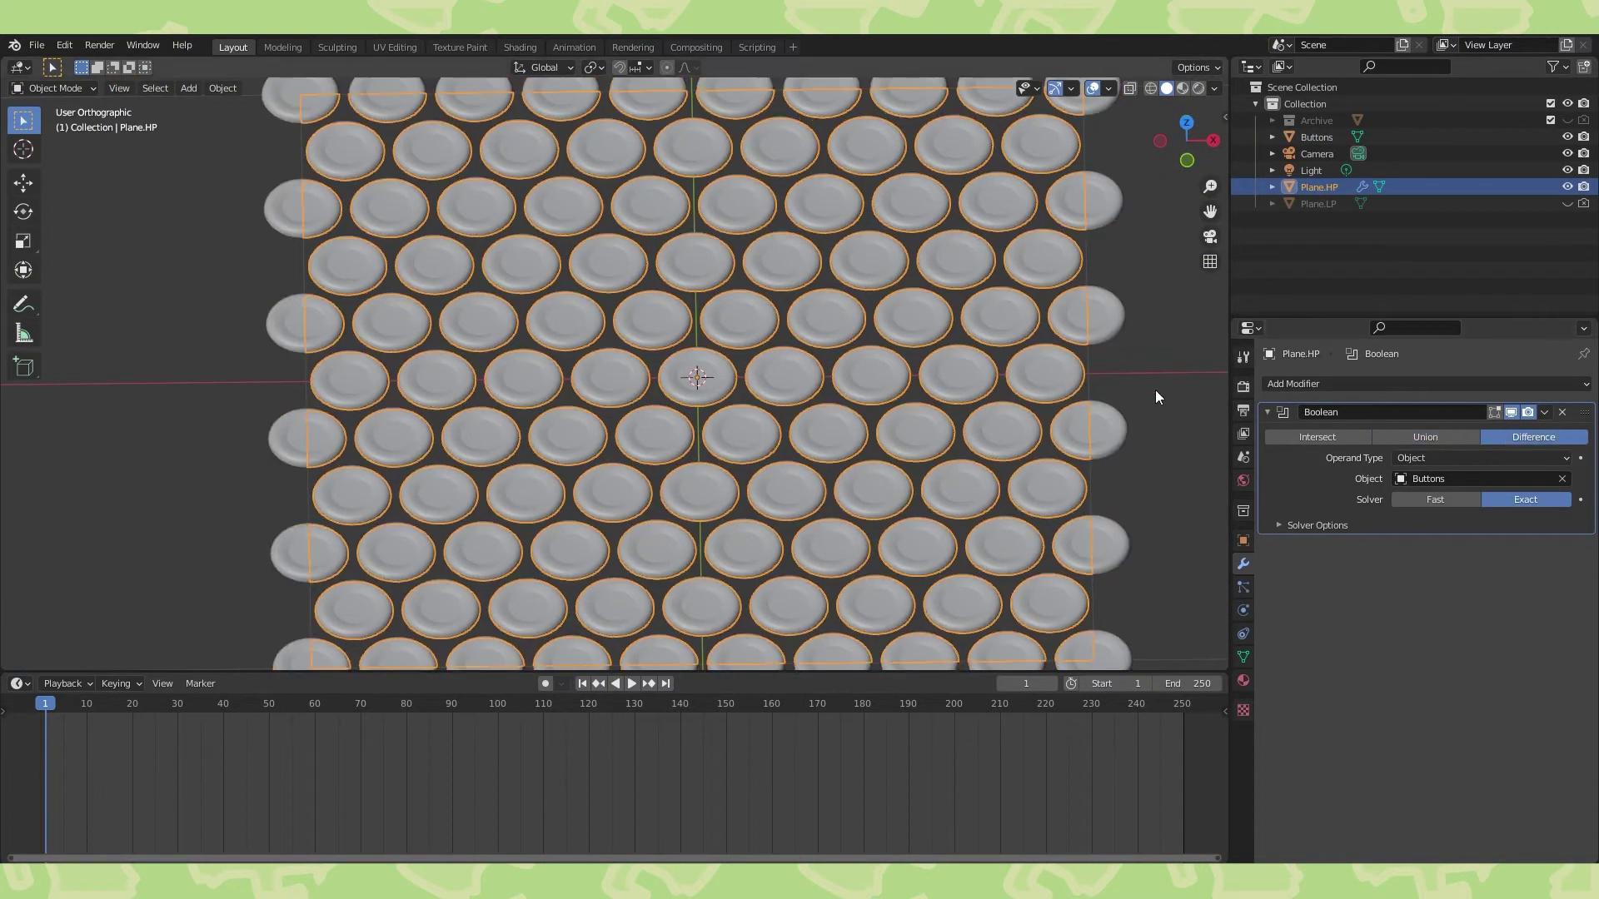
{"action": "scroll", "coordinate": [1024, 371], "scroll_direction": "down", "scroll_amount": 4}
{"action": "scroll", "coordinate": [991, 366], "scroll_direction": "up", "scroll_amount": 3}
{"action": "middle_click_drag", "start_coordinate": [991, 368], "coordinate": [981, 437]}
Recalculate the normals of the whole Buttons mesh to face outside.
{"action": "left_click", "coordinate": [1018, 426]}
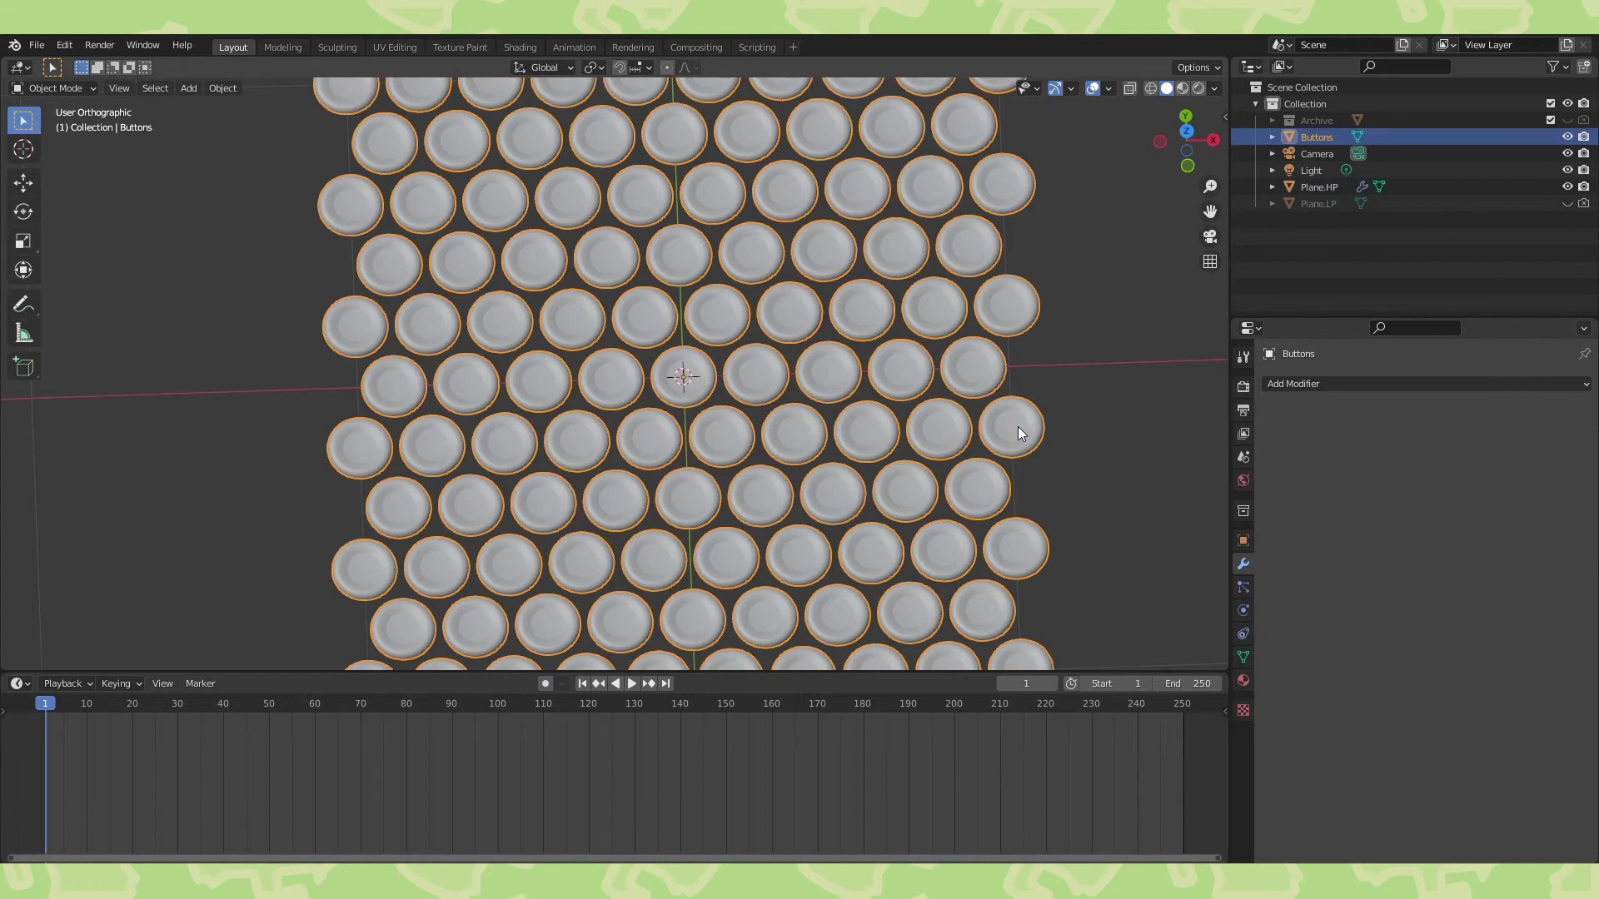
{"action": "scroll", "coordinate": [715, 402], "scroll_direction": "down", "scroll_amount": 4}
{"action": "scroll", "coordinate": [744, 402], "scroll_direction": "up", "scroll_amount": 3}
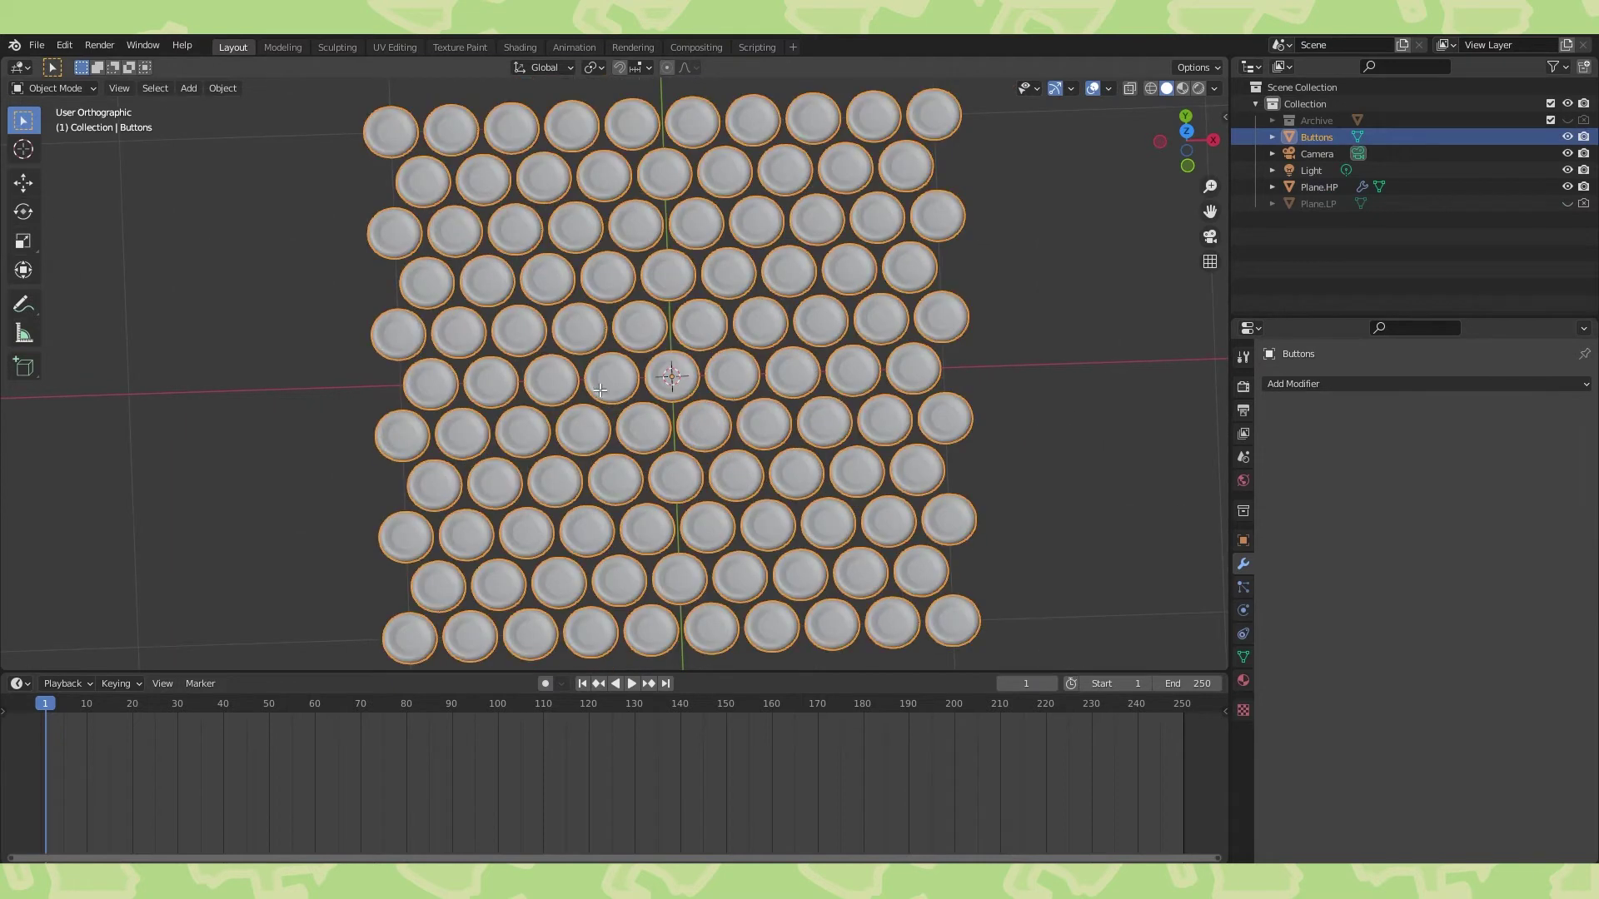
{"action": "key", "text": "Tab"}
{"action": "key", "text": "alt+n"}
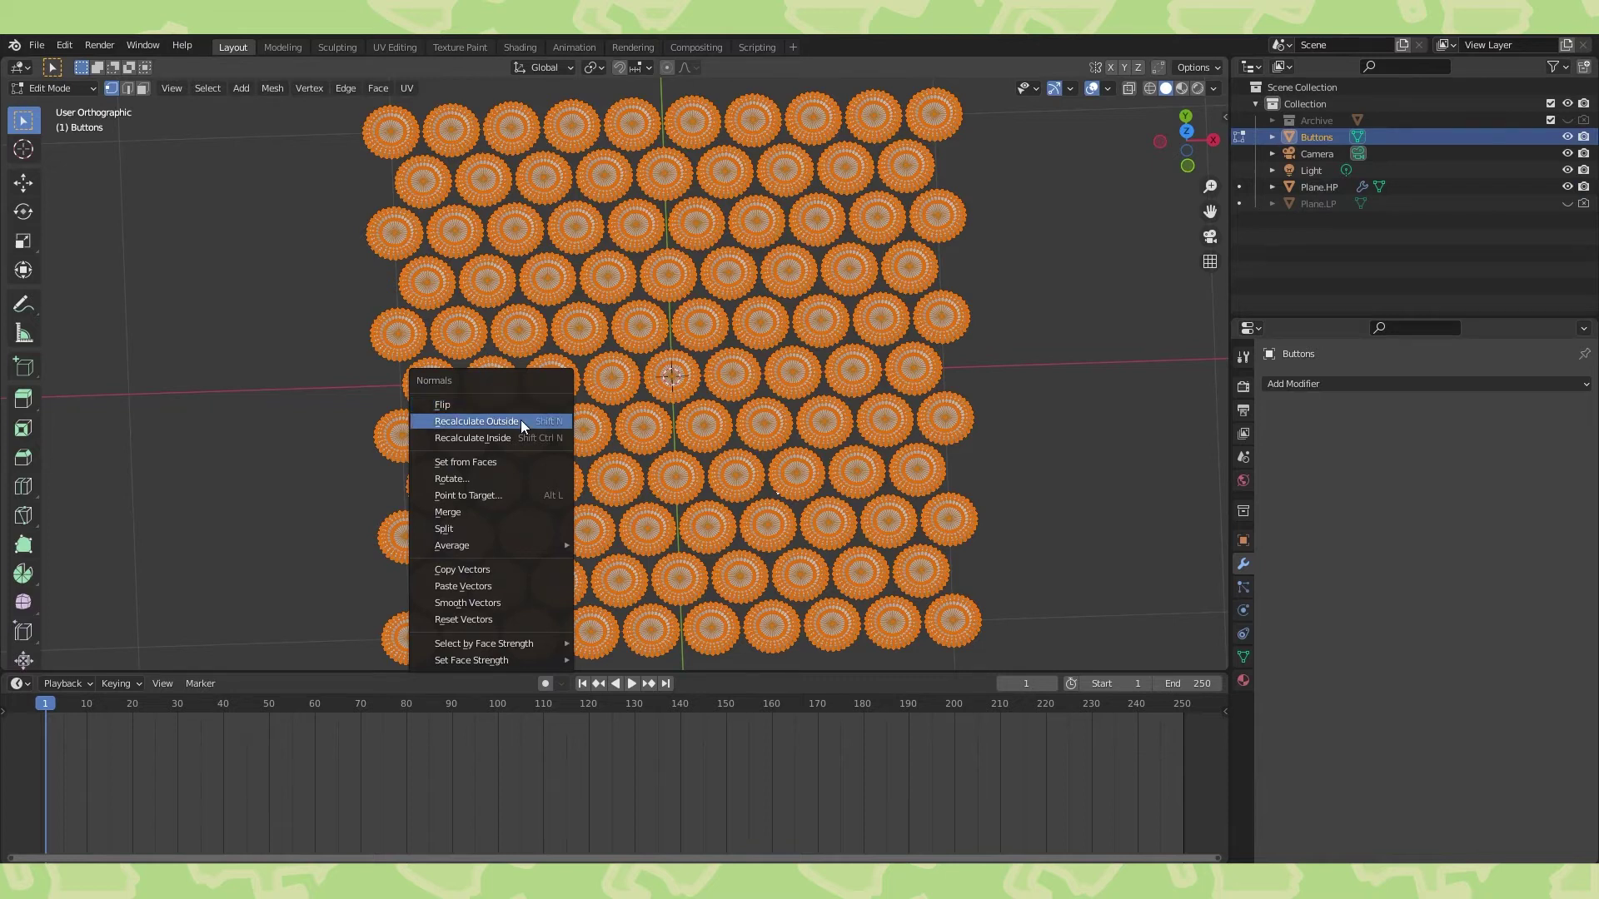
{"action": "left_click", "coordinate": [521, 420]}
{"action": "key", "text": "Tab"}
{"action": "middle_click_drag", "start_coordinate": [1065, 406], "coordinate": [1097, 342]}
{"action": "scroll", "coordinate": [1098, 343], "scroll_direction": "up", "scroll_amount": 5}
{"action": "middle_click_drag", "start_coordinate": [983, 429], "coordinate": [918, 416]}
{"action": "scroll", "coordinate": [911, 414], "scroll_direction": "down", "scroll_amount": 4}
Set the Boolean modifier on Plane.HP to Union and inspect the button edges up close.
{"action": "left_click", "coordinate": [1009, 456]}
{"action": "middle_click_drag", "start_coordinate": [1089, 413], "coordinate": [1025, 400], "text": "shift"}
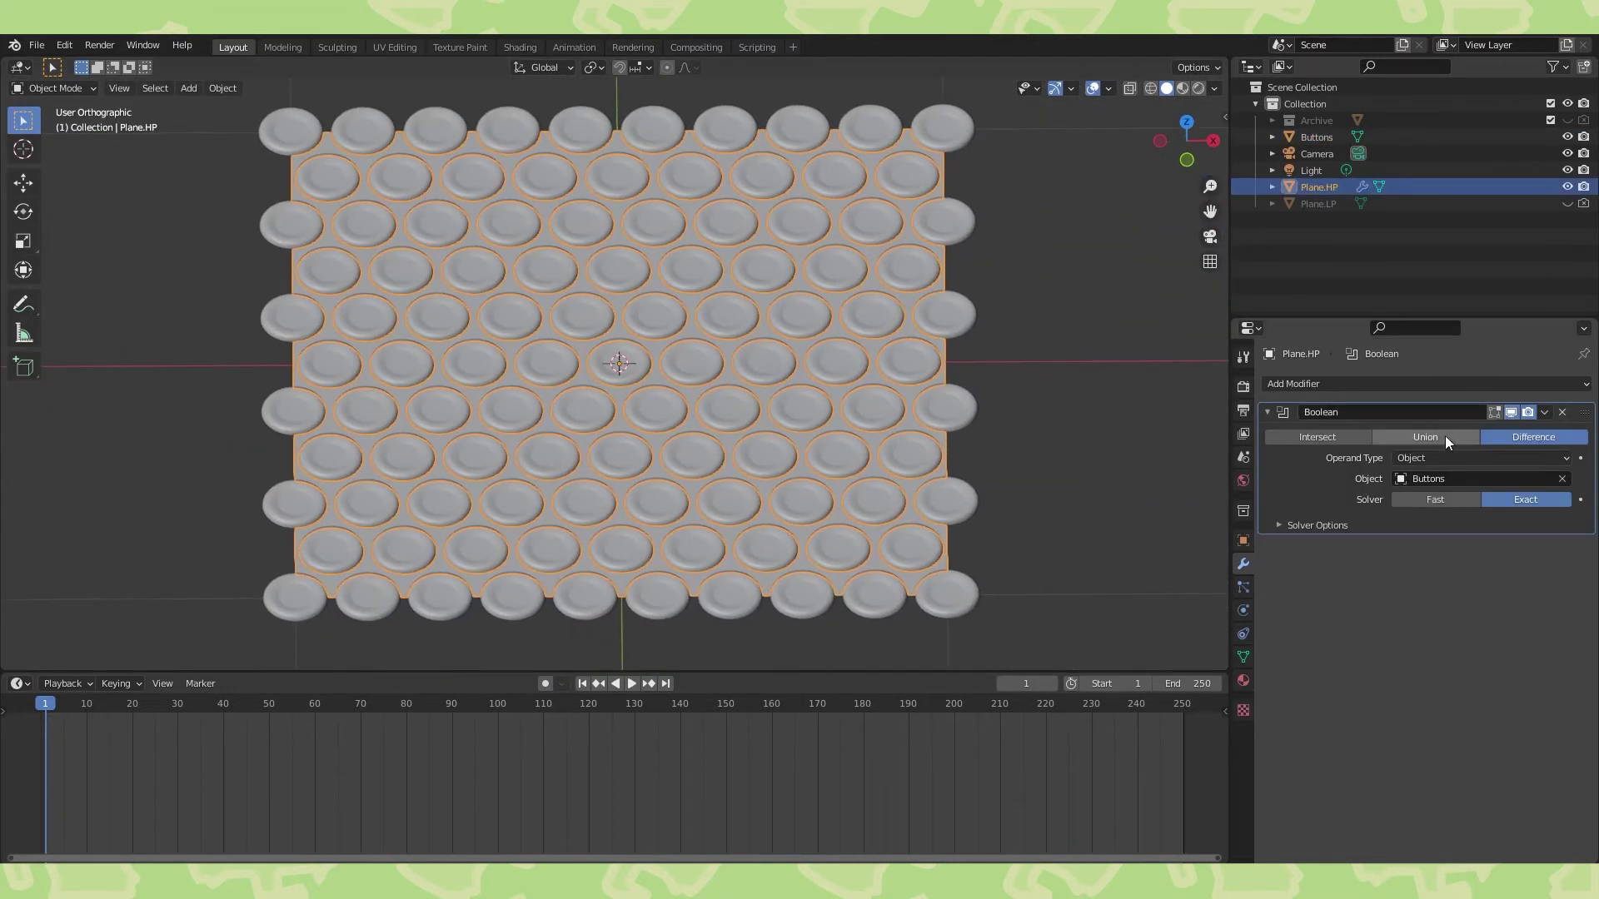
{"action": "left_click", "coordinate": [1442, 438]}
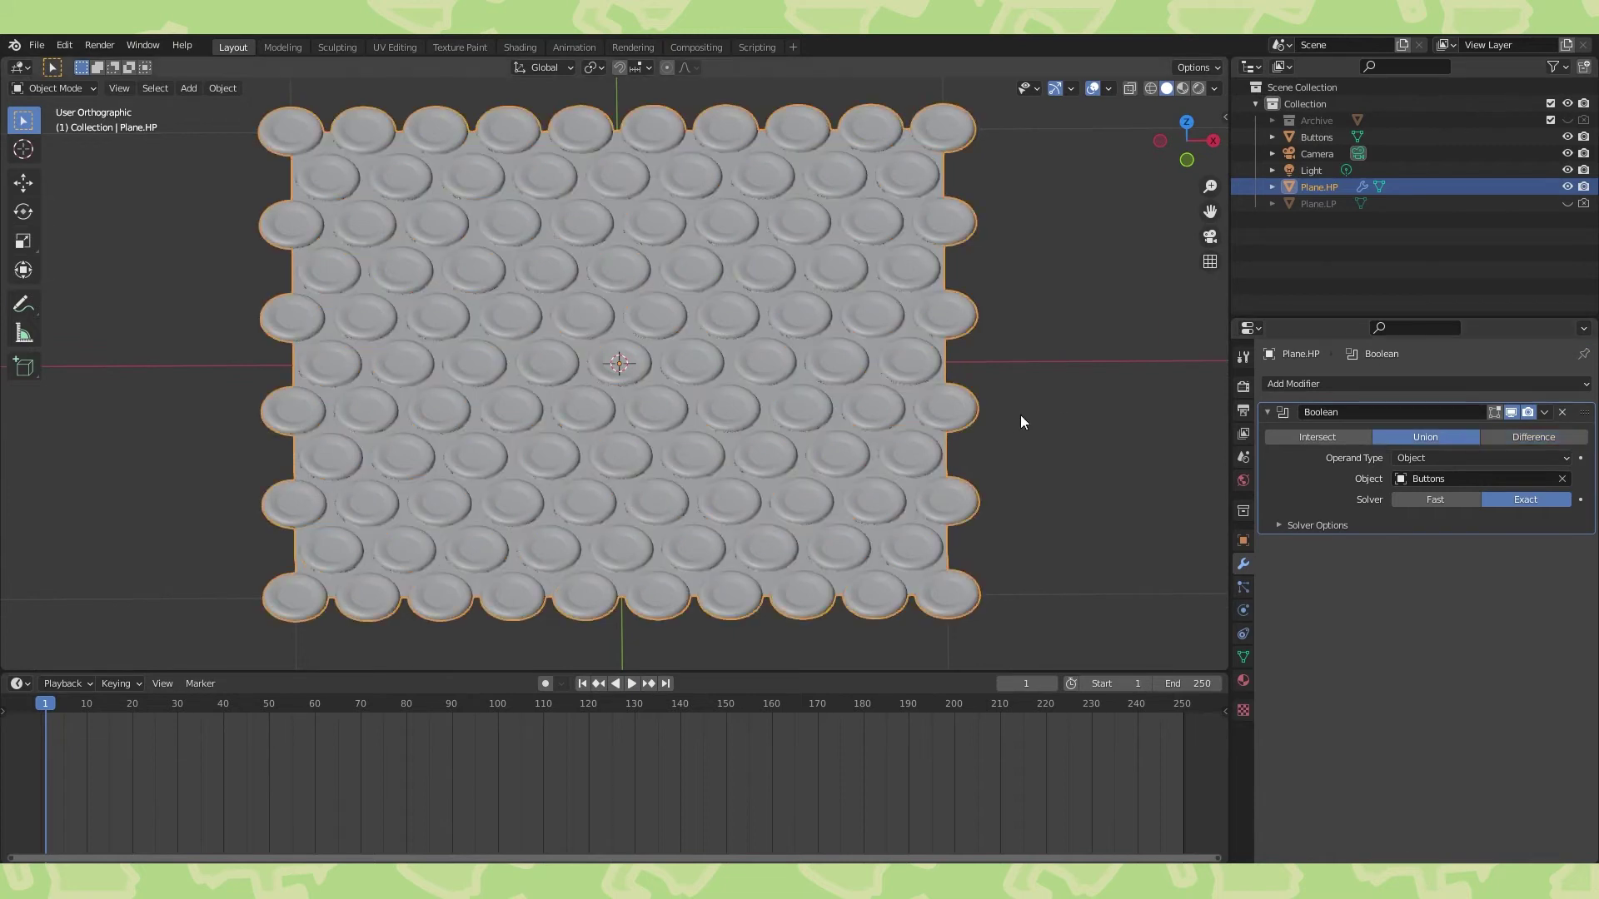
{"action": "scroll", "coordinate": [1031, 411], "scroll_direction": "up", "scroll_amount": 5}
{"action": "scroll", "coordinate": [1031, 411], "scroll_direction": "up", "scroll_amount": 5}
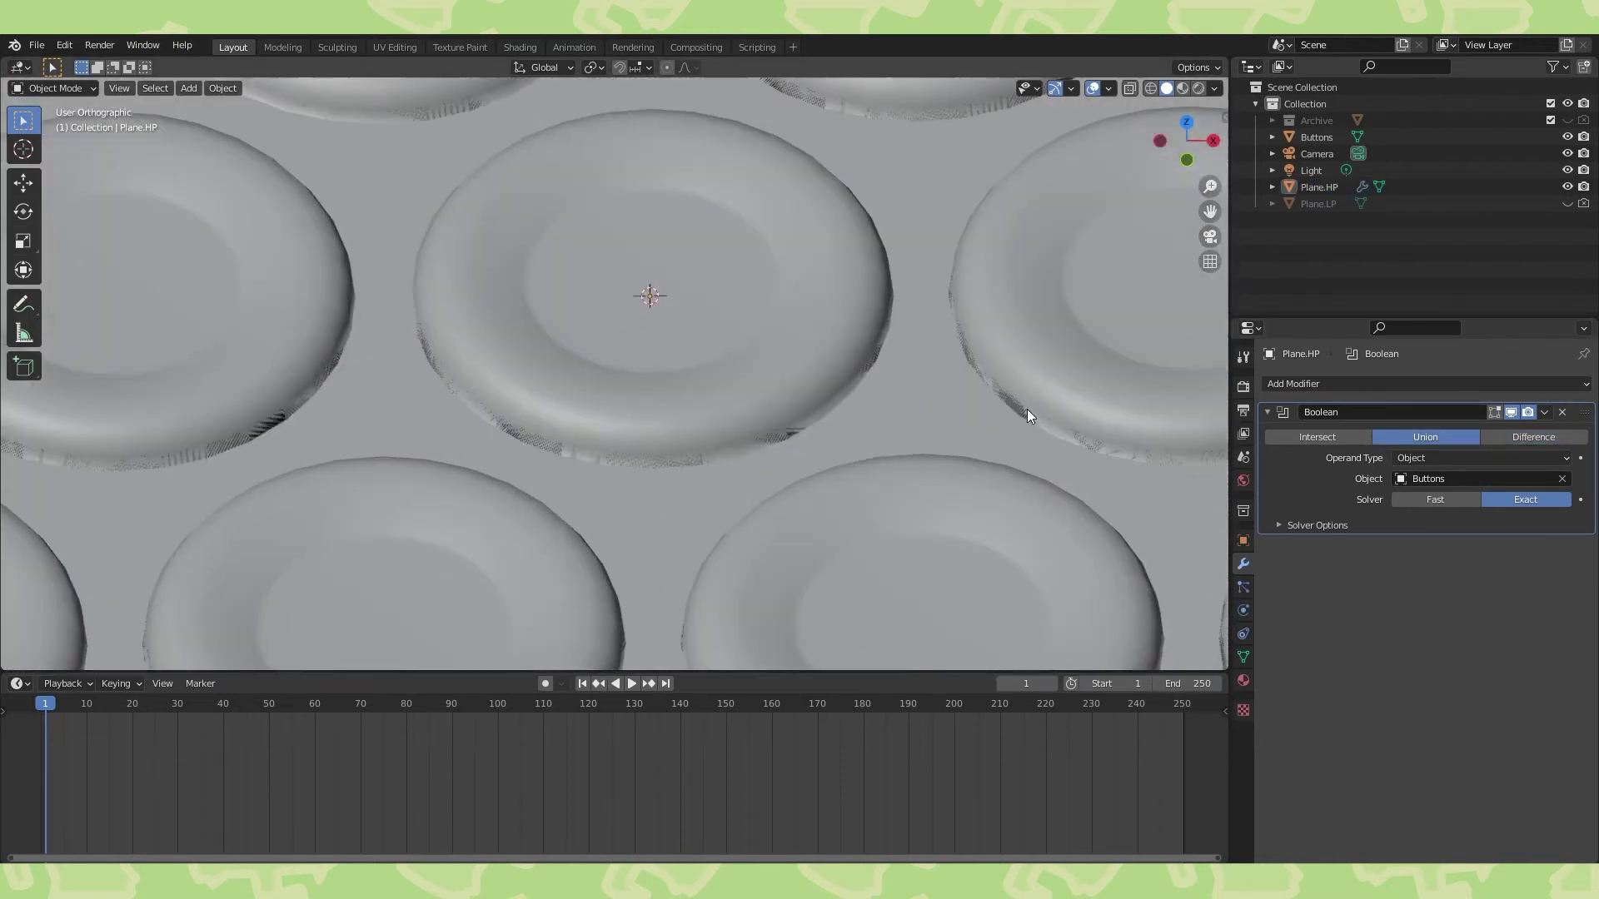
{"action": "scroll", "coordinate": [1026, 408], "scroll_direction": "down", "scroll_amount": 3}
Hide the Buttons object and apply the Boolean modifier on Plane.HP.
{"action": "left_click", "coordinate": [1567, 137]}
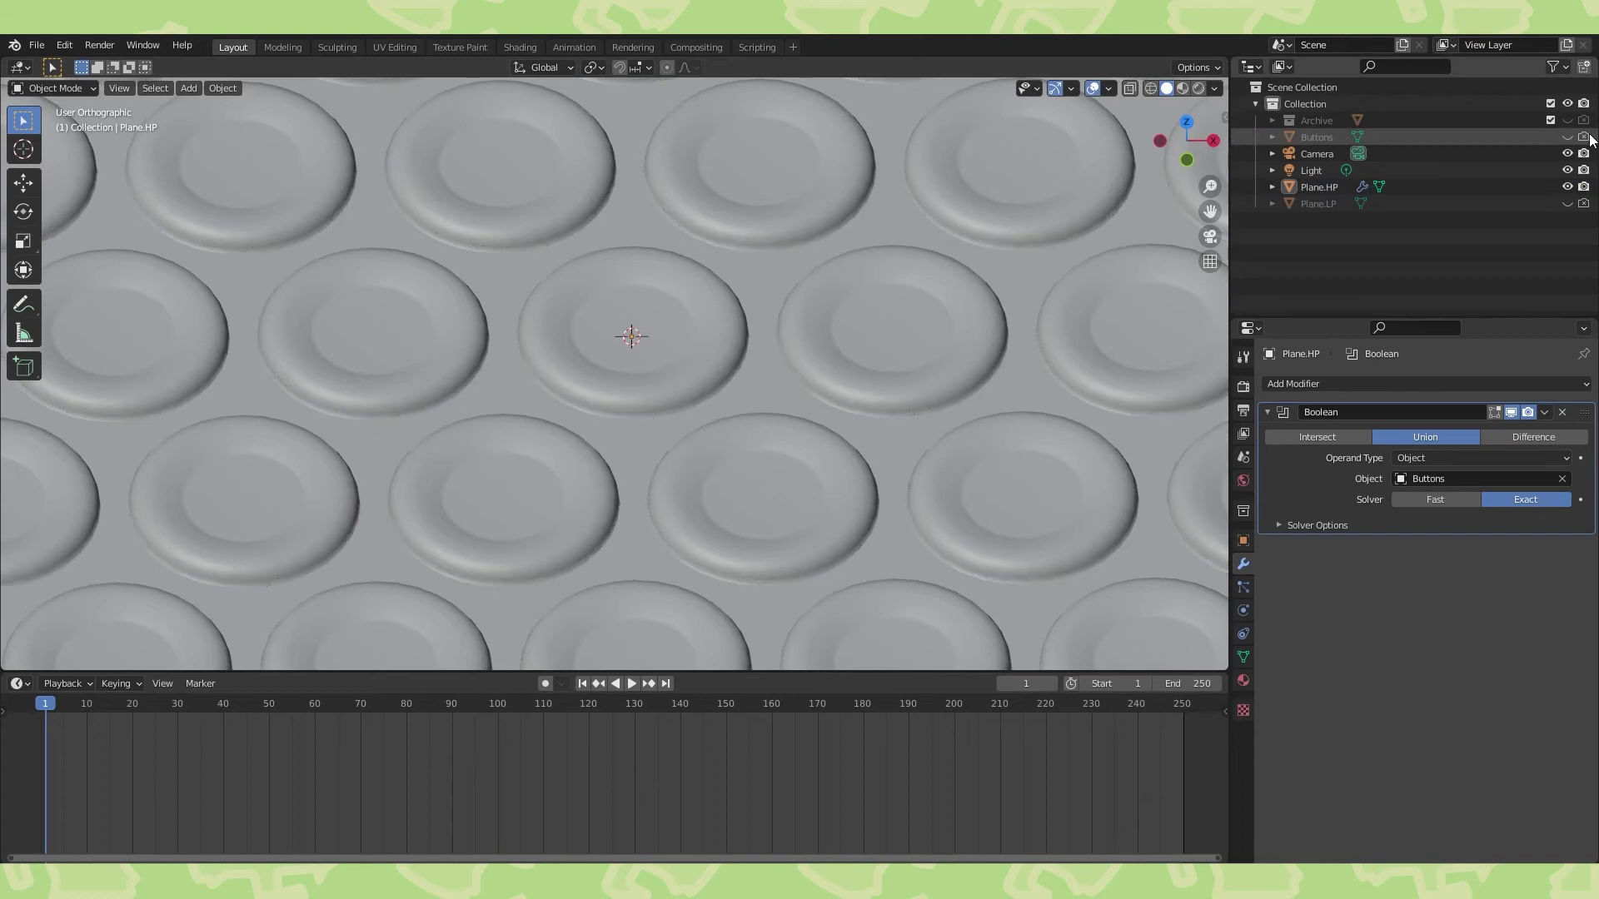
{"action": "scroll", "coordinate": [812, 387], "scroll_direction": "down", "scroll_amount": 6}
{"action": "key", "text": "KP_7"}
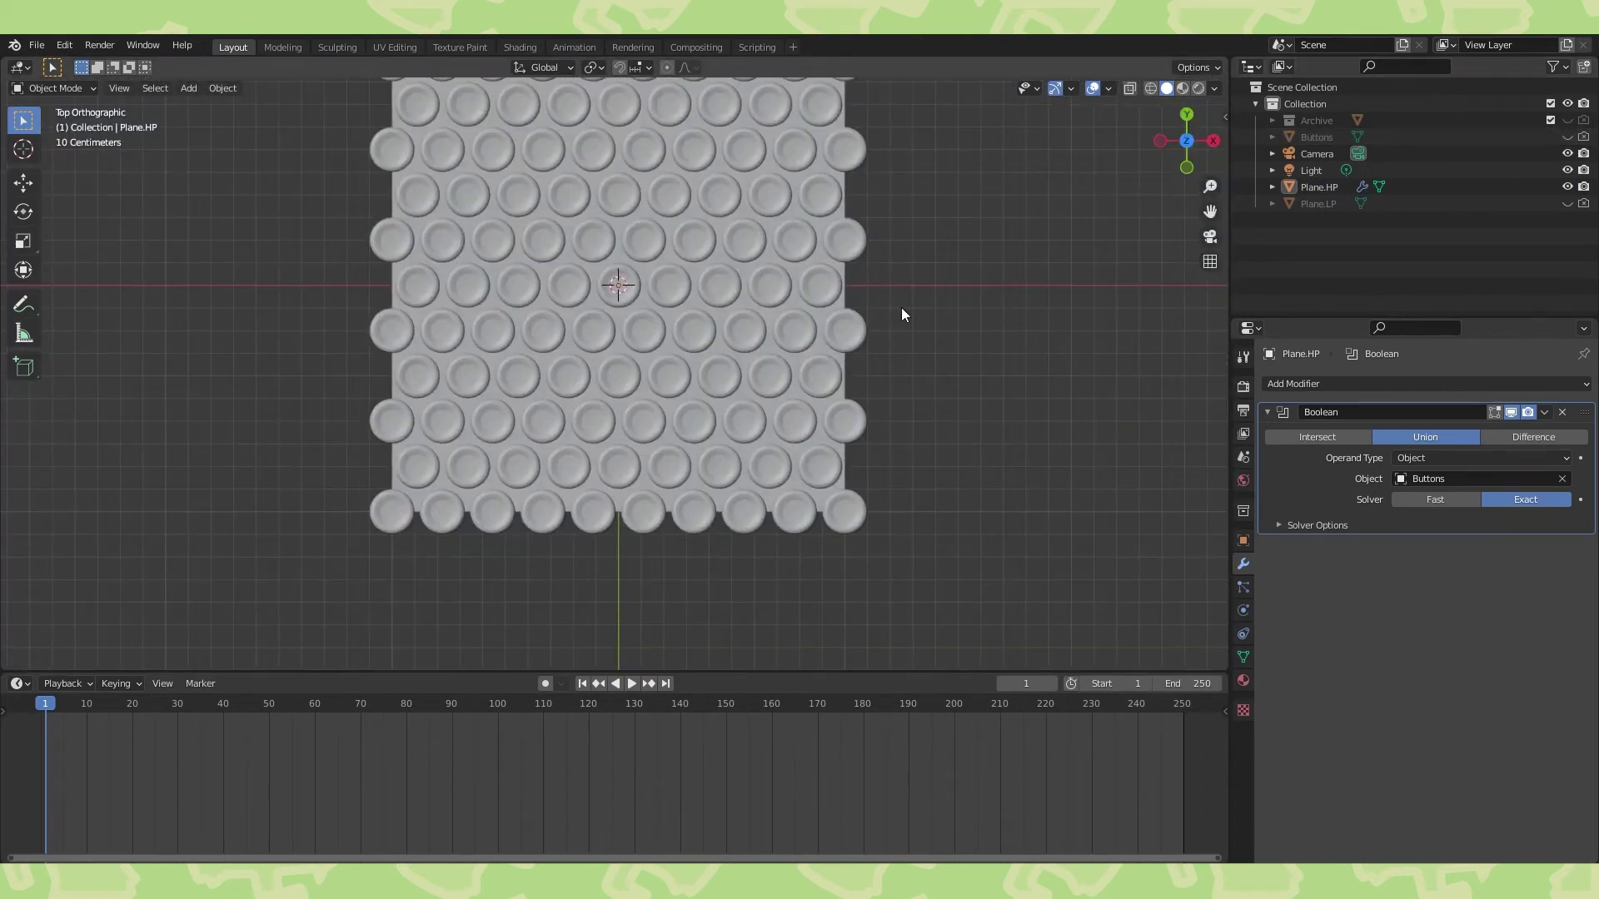
{"action": "scroll", "coordinate": [901, 308], "scroll_direction": "up", "scroll_amount": 2}
{"action": "left_click", "coordinate": [1327, 186]}
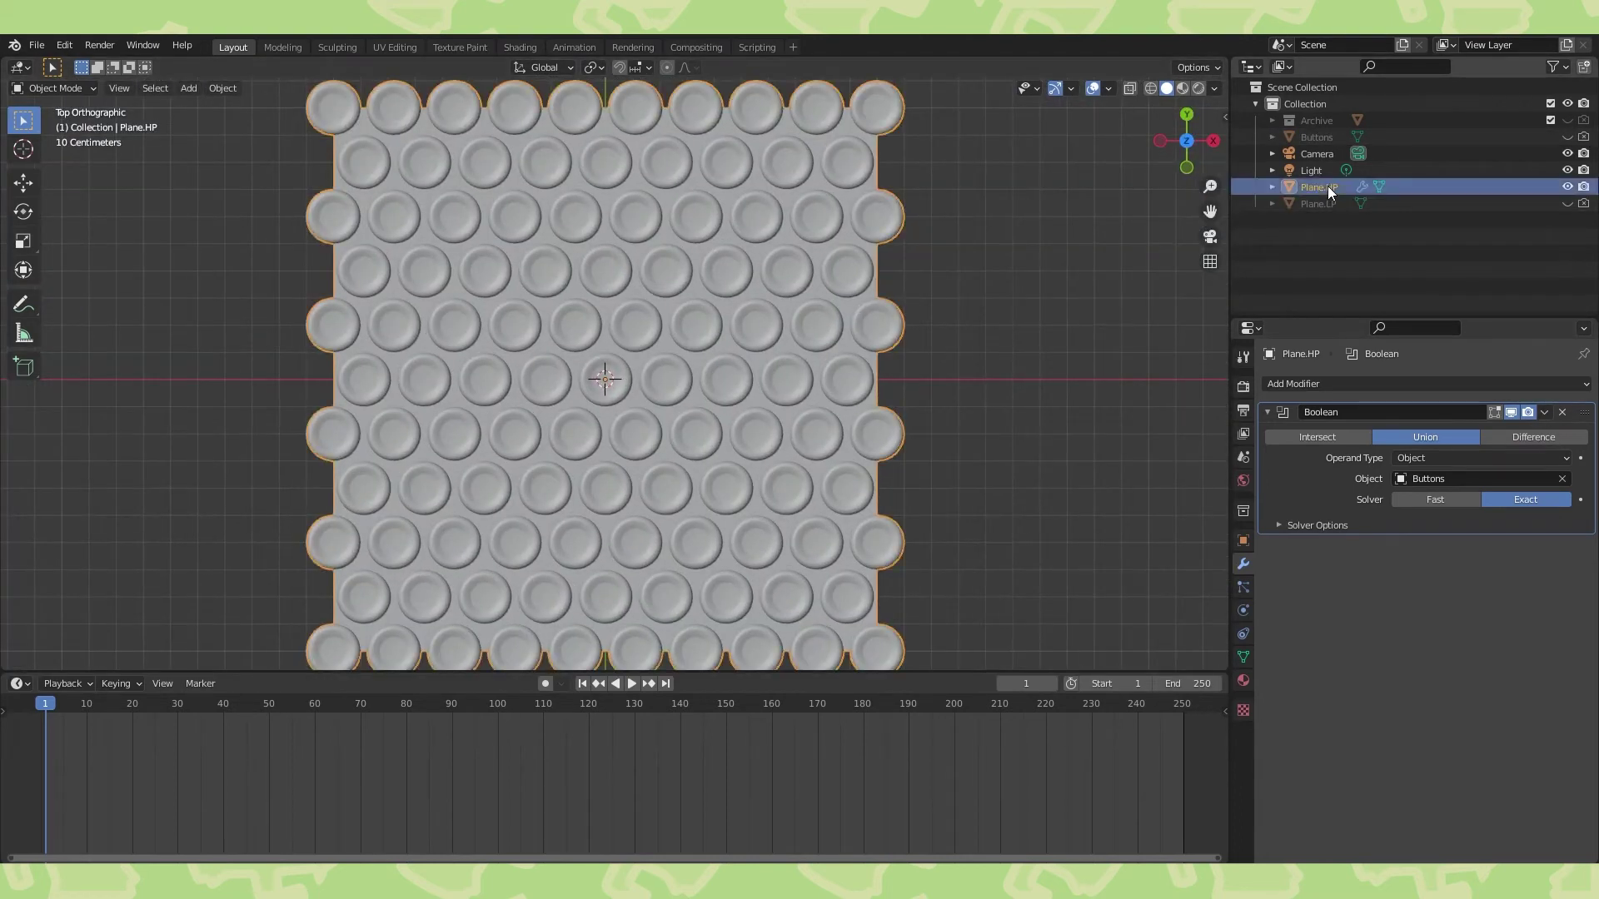
{"action": "left_click", "coordinate": [1542, 413]}
{"action": "left_click", "coordinate": [1471, 431]}
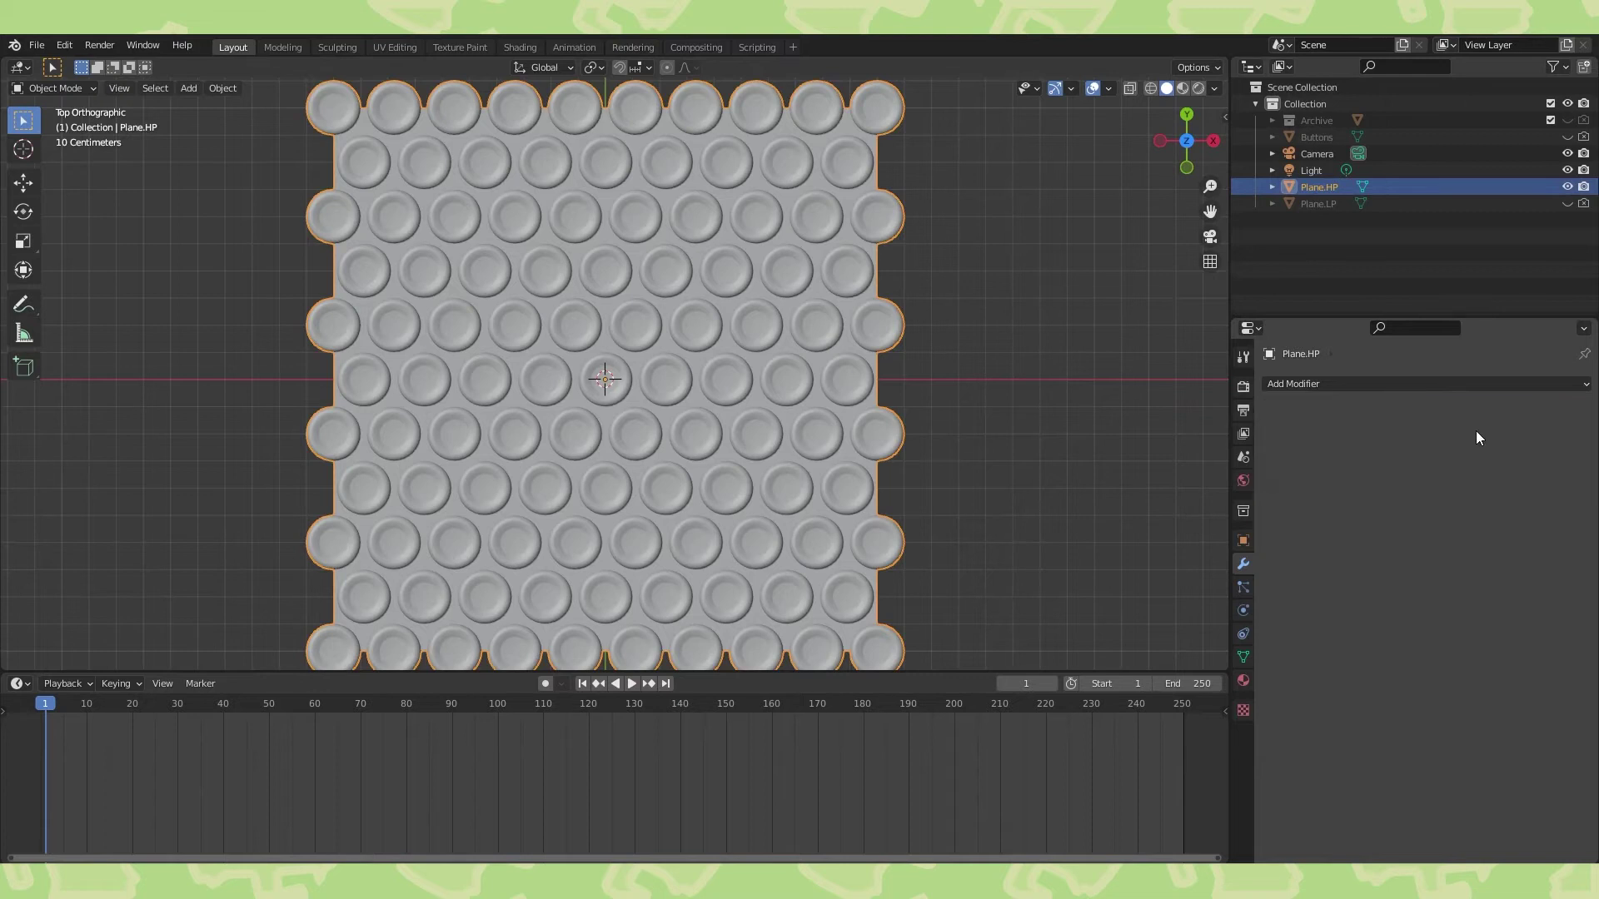
Show the 3D view in rendered shading and enlarge the timeline area to make room for another editor.
{"action": "scroll", "coordinate": [1043, 172], "scroll_direction": "down", "scroll_amount": 3}
{"action": "left_click", "coordinate": [1198, 89]}
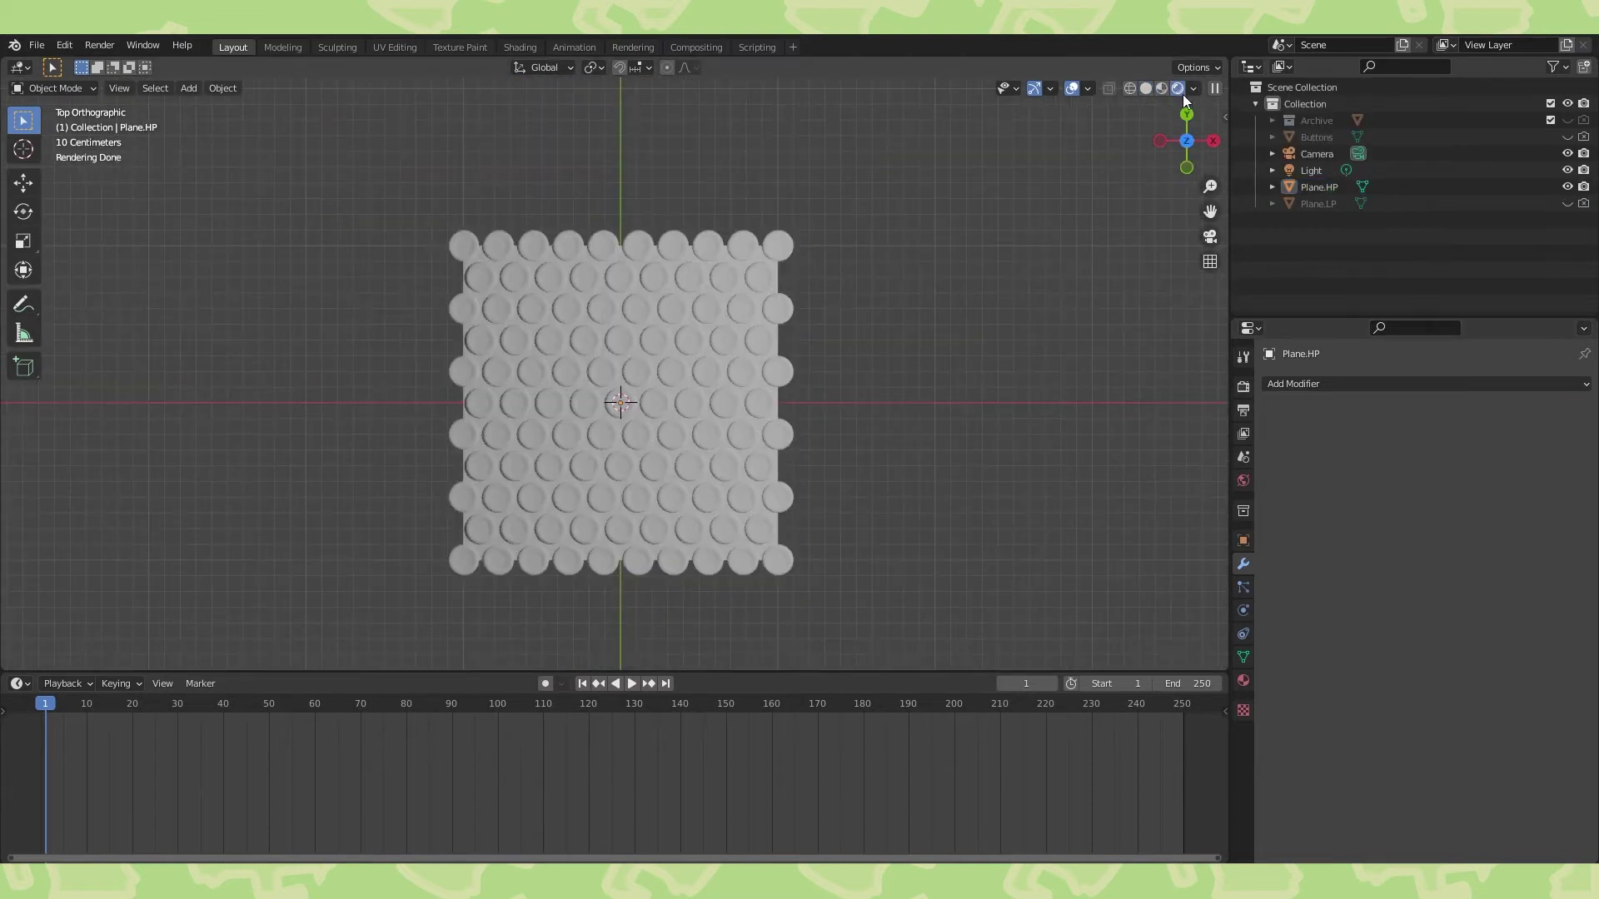
{"action": "left_click", "coordinate": [768, 383]}
{"action": "left_click_drag", "start_coordinate": [900, 672], "coordinate": [900, 494]}
Unhide Plane.LP and create a new material for it in the Shader Editor, opened in place of the timeline.
{"action": "left_click", "coordinate": [1567, 203]}
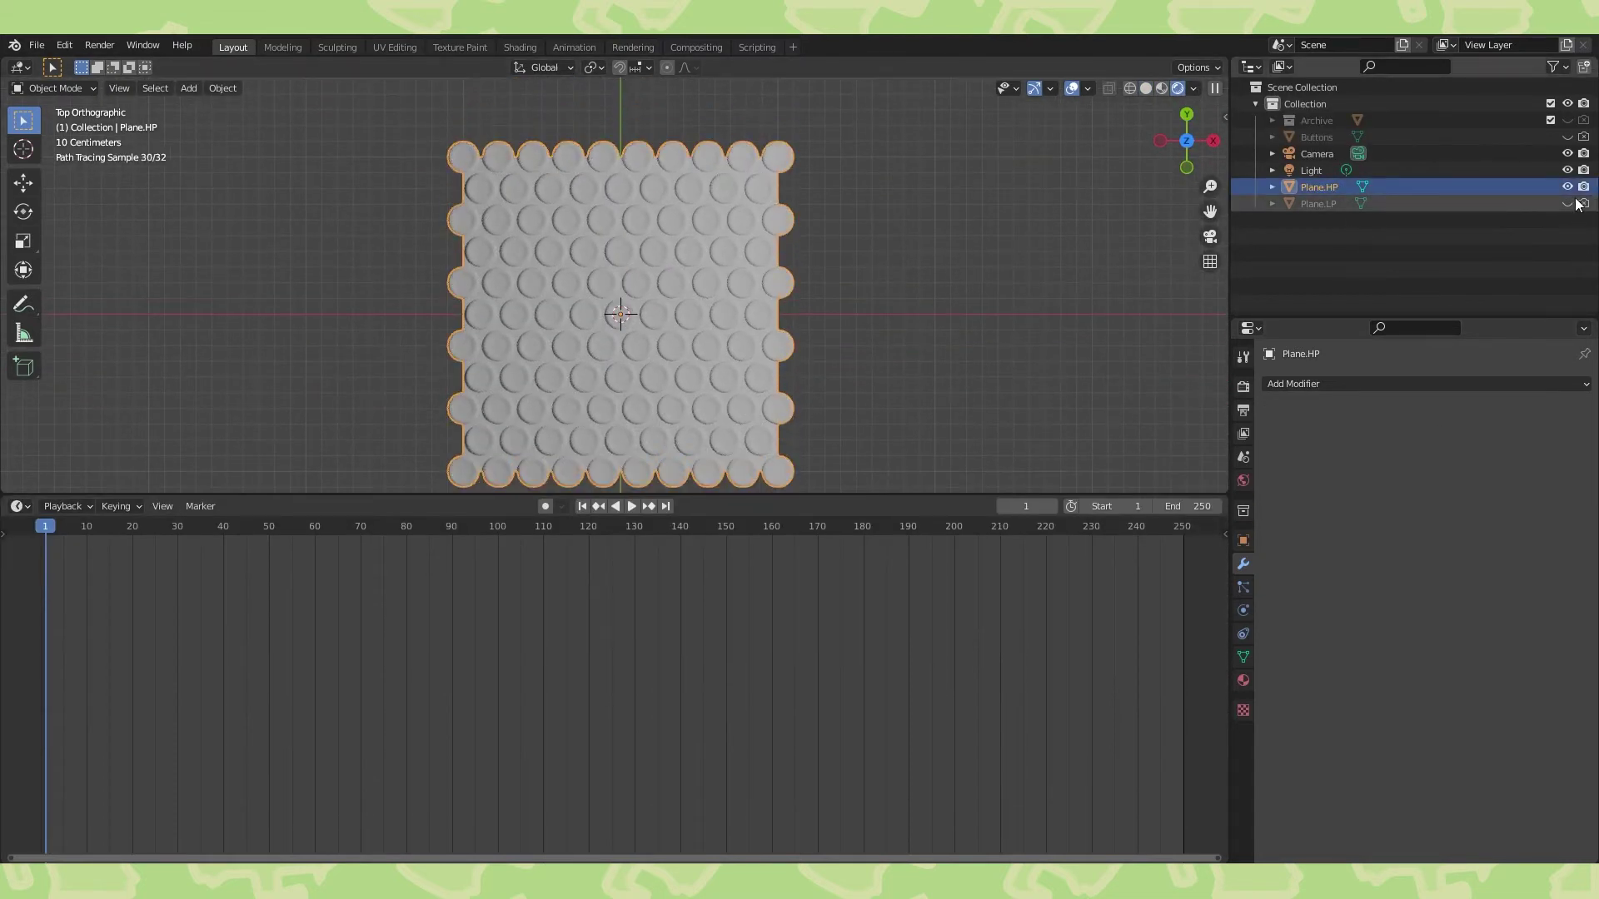
{"action": "left_click", "coordinate": [1331, 205]}
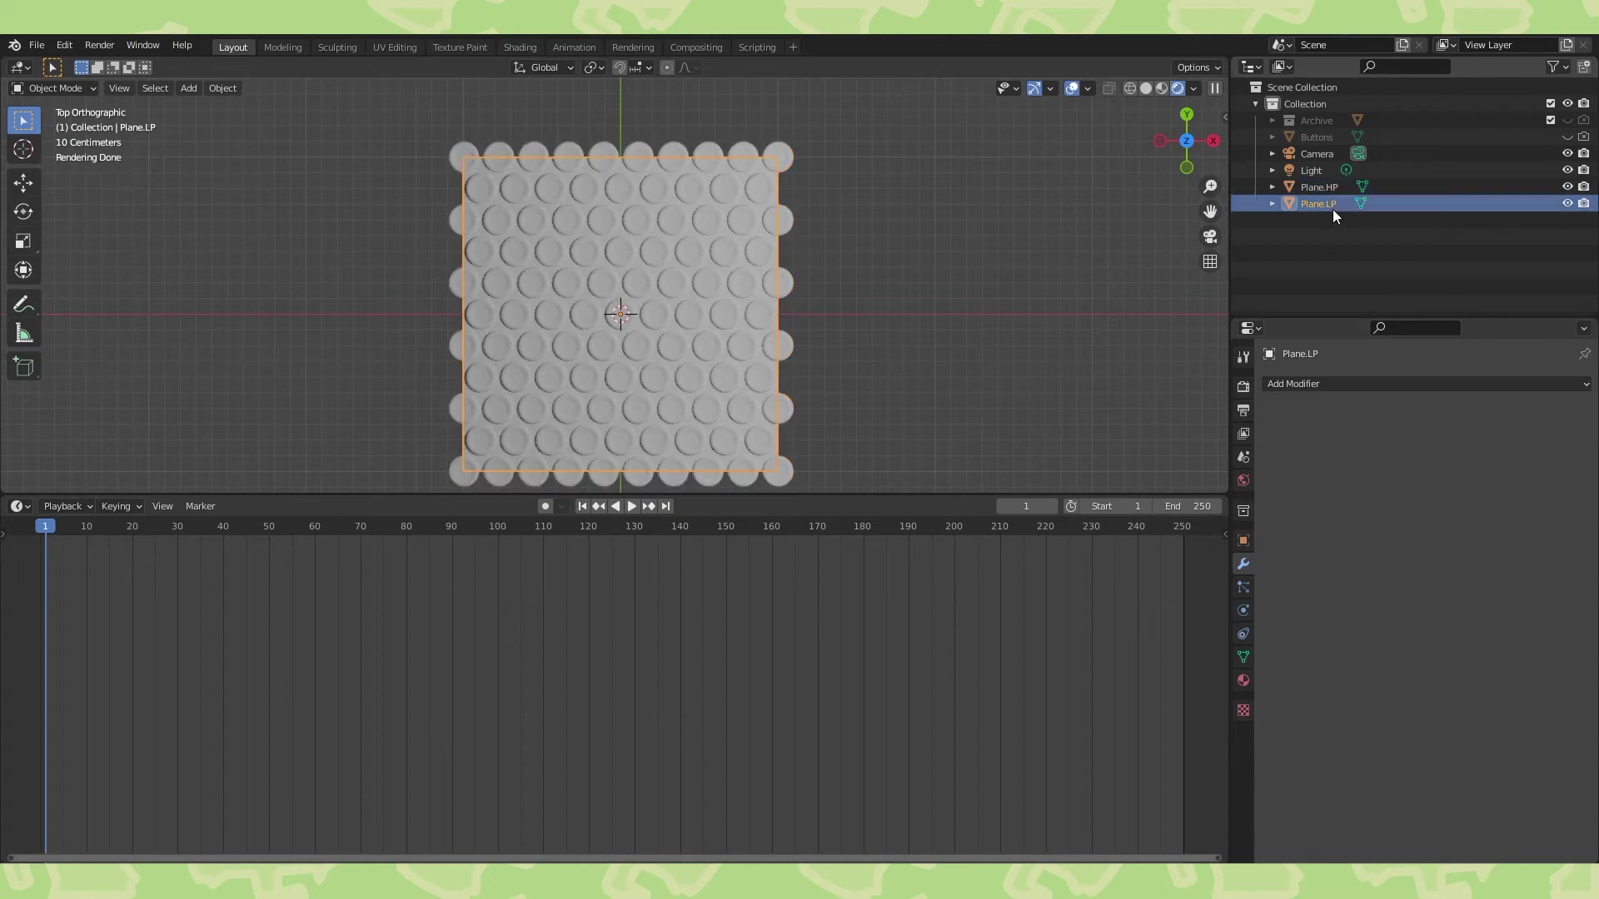
{"action": "left_click", "coordinate": [20, 506]}
{"action": "left_click", "coordinate": [64, 664]}
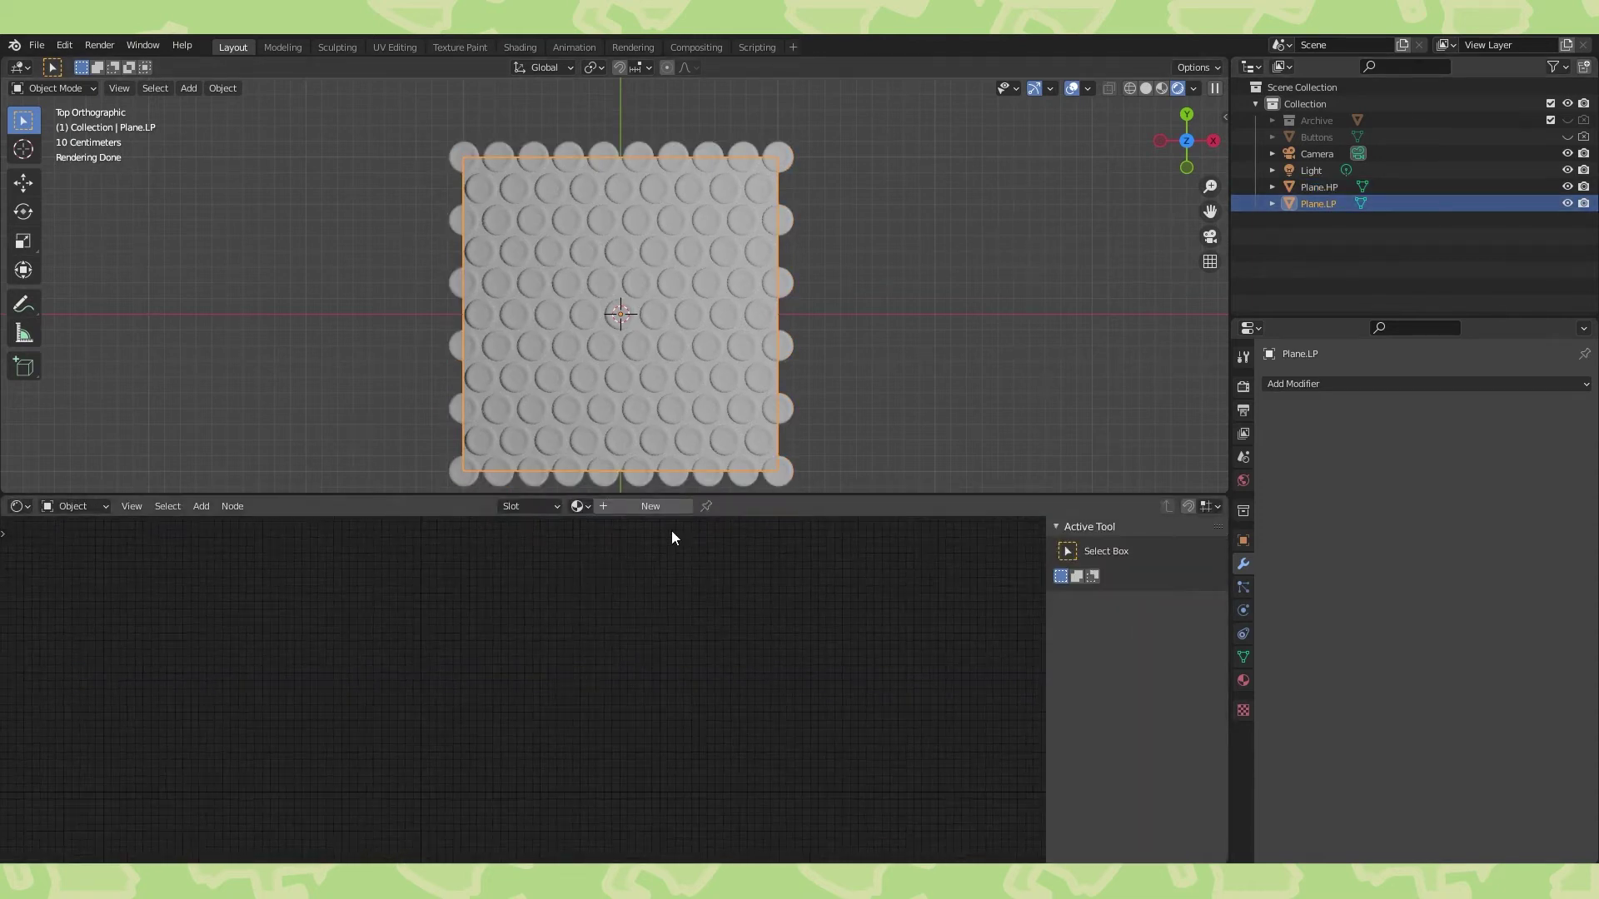
{"action": "left_click", "coordinate": [657, 506]}
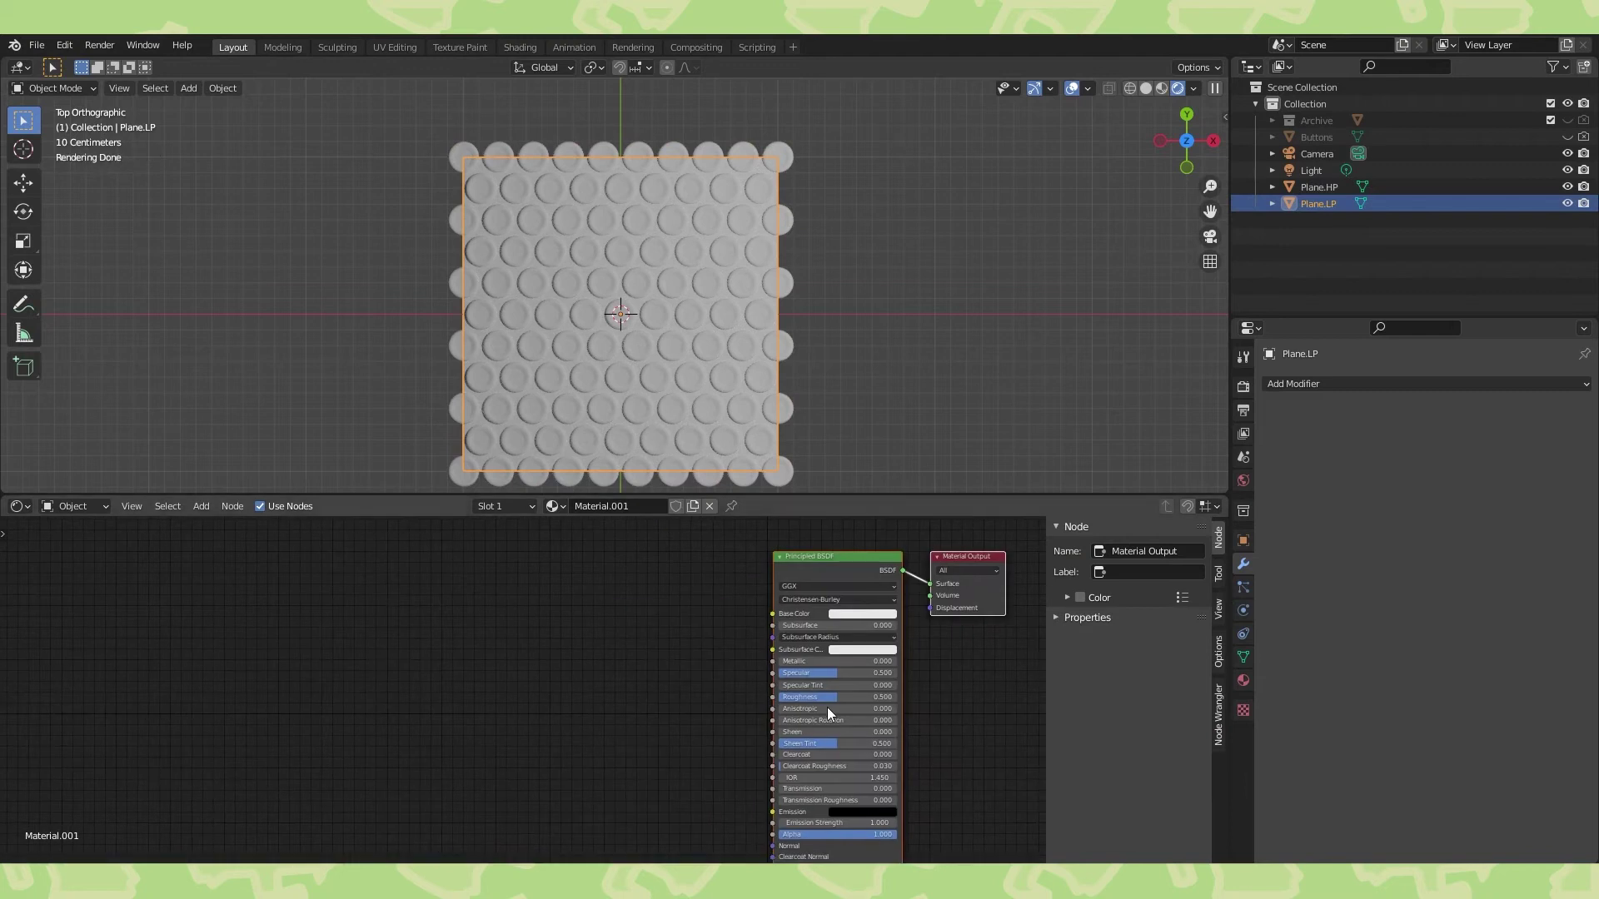
Add an Image Texture node to Plane.LP's material and create a new image in it named Button Normal.
{"action": "key", "text": "shift+a"}
{"action": "mouse_move", "coordinate": [577, 742]}
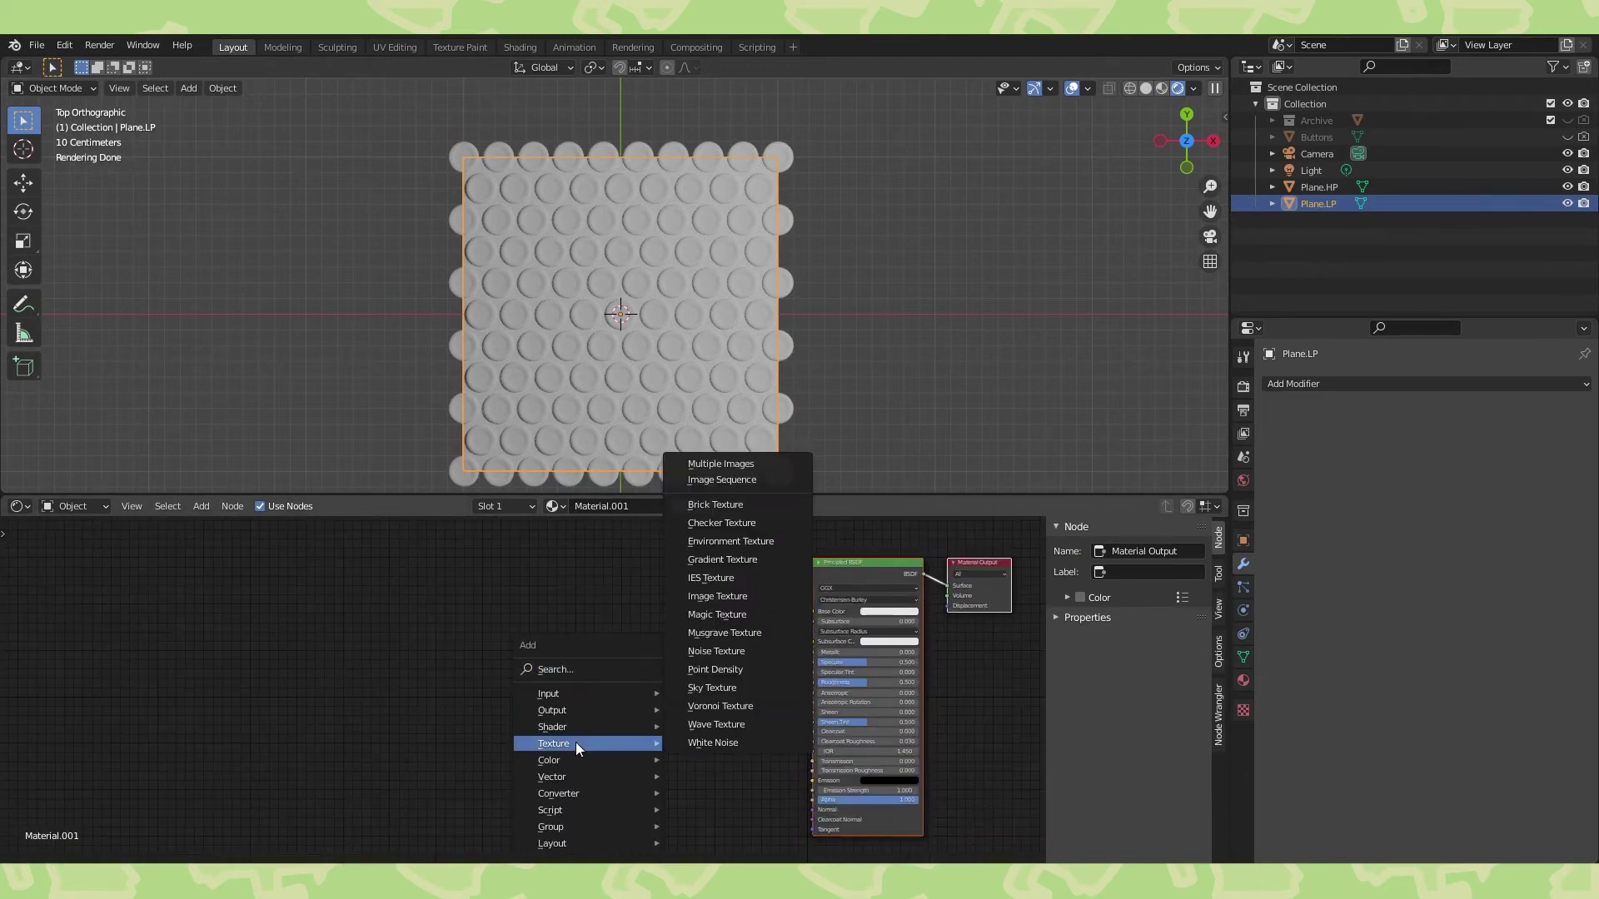
{"action": "left_click", "coordinate": [714, 596]}
{"action": "left_click", "coordinate": [451, 601]}
{"action": "scroll", "coordinate": [545, 654], "scroll_direction": "up", "scroll_amount": 3}
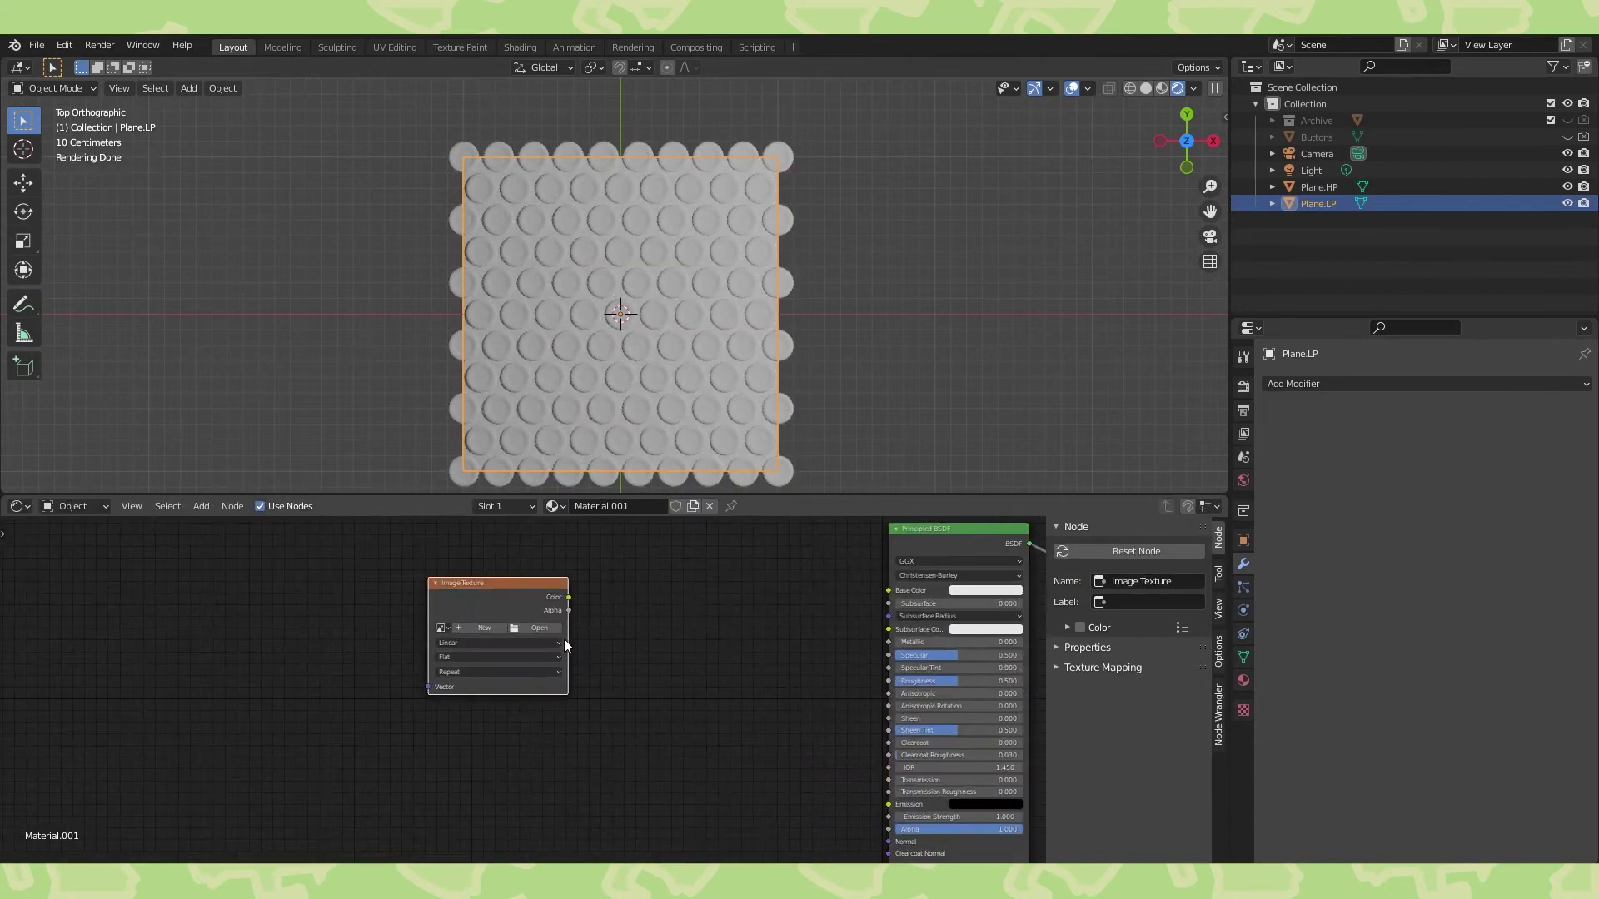
{"action": "left_click", "coordinate": [485, 629]}
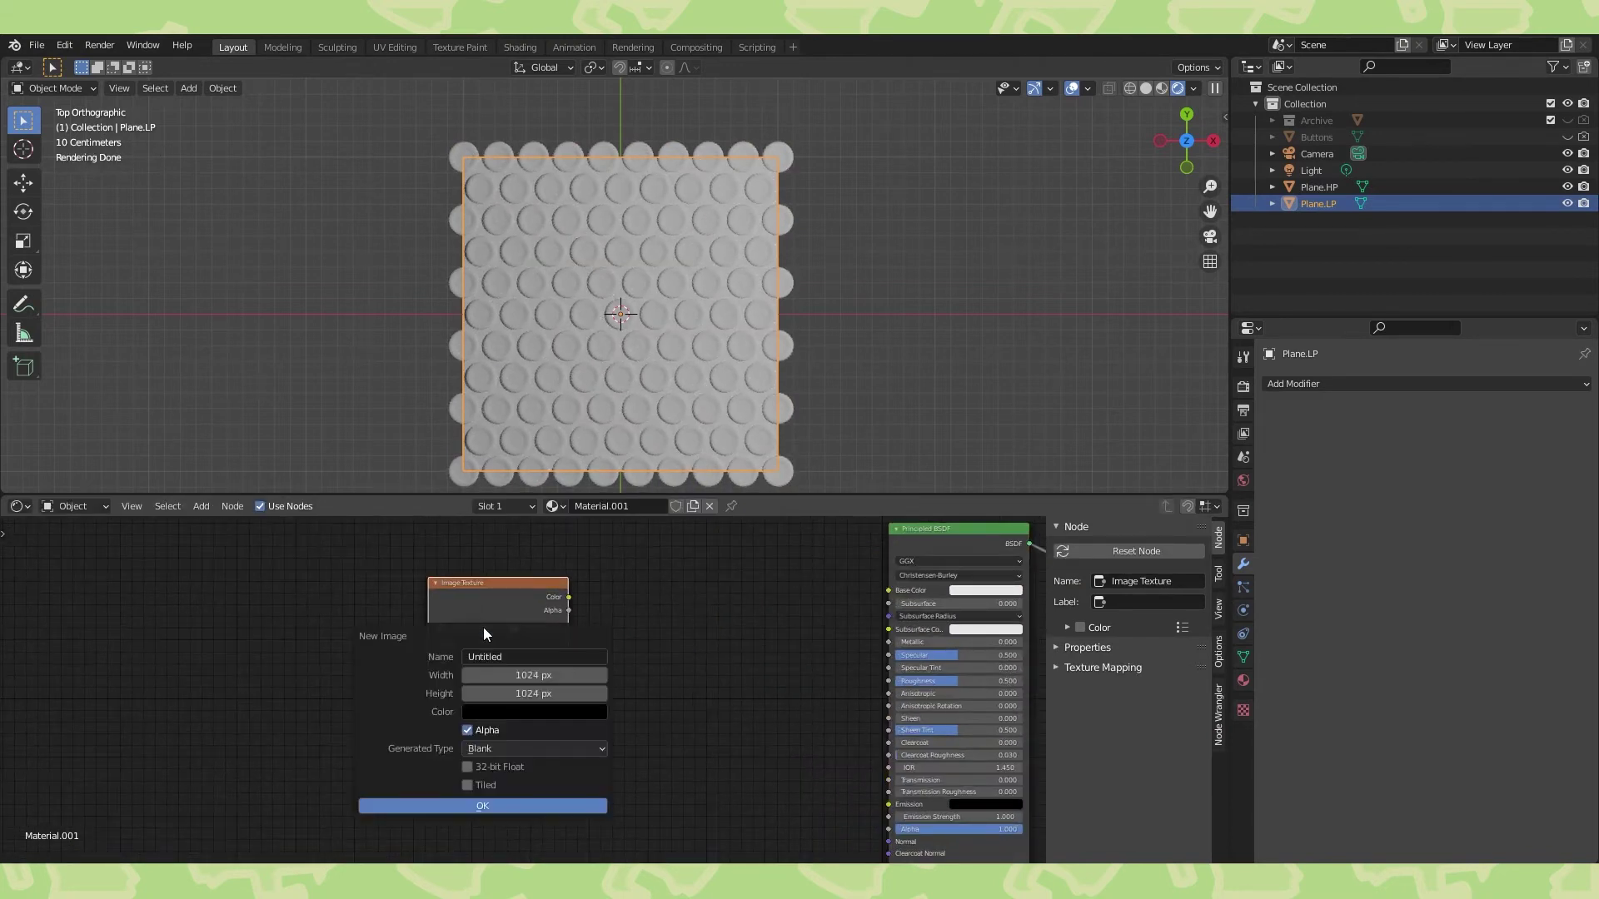
{"action": "left_click", "coordinate": [514, 658]}
{"action": "type", "text": "Button Normal"}
{"action": "key", "text": "Return"}
{"action": "left_click", "coordinate": [512, 806]}
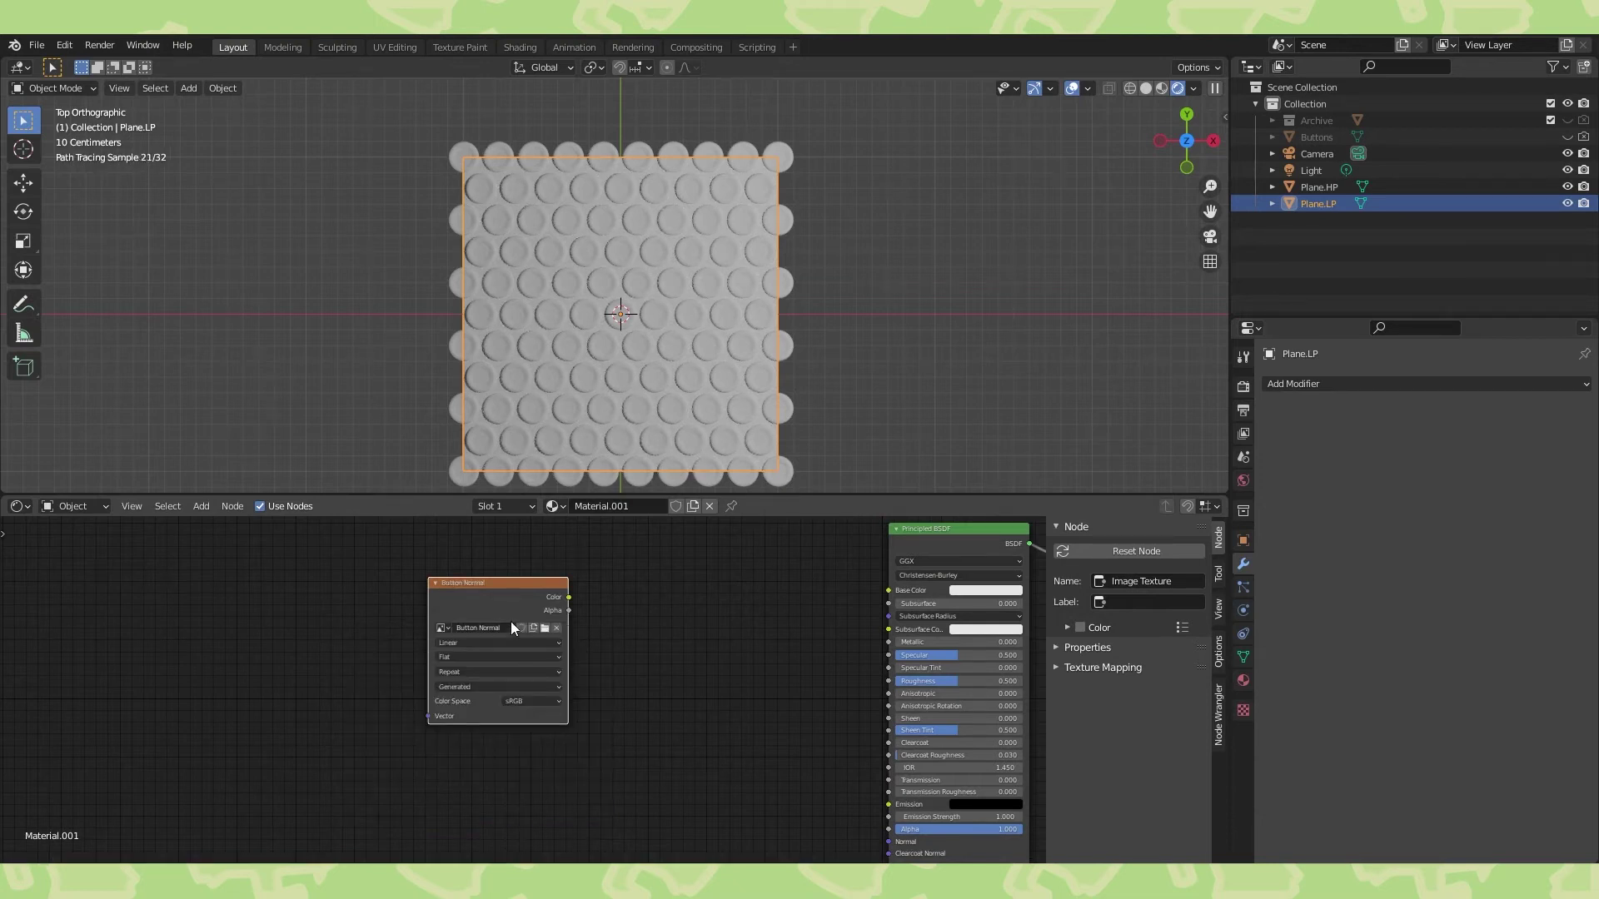
Set the Button Normal image's color space to Non-Color.
{"action": "left_click", "coordinate": [492, 703]}
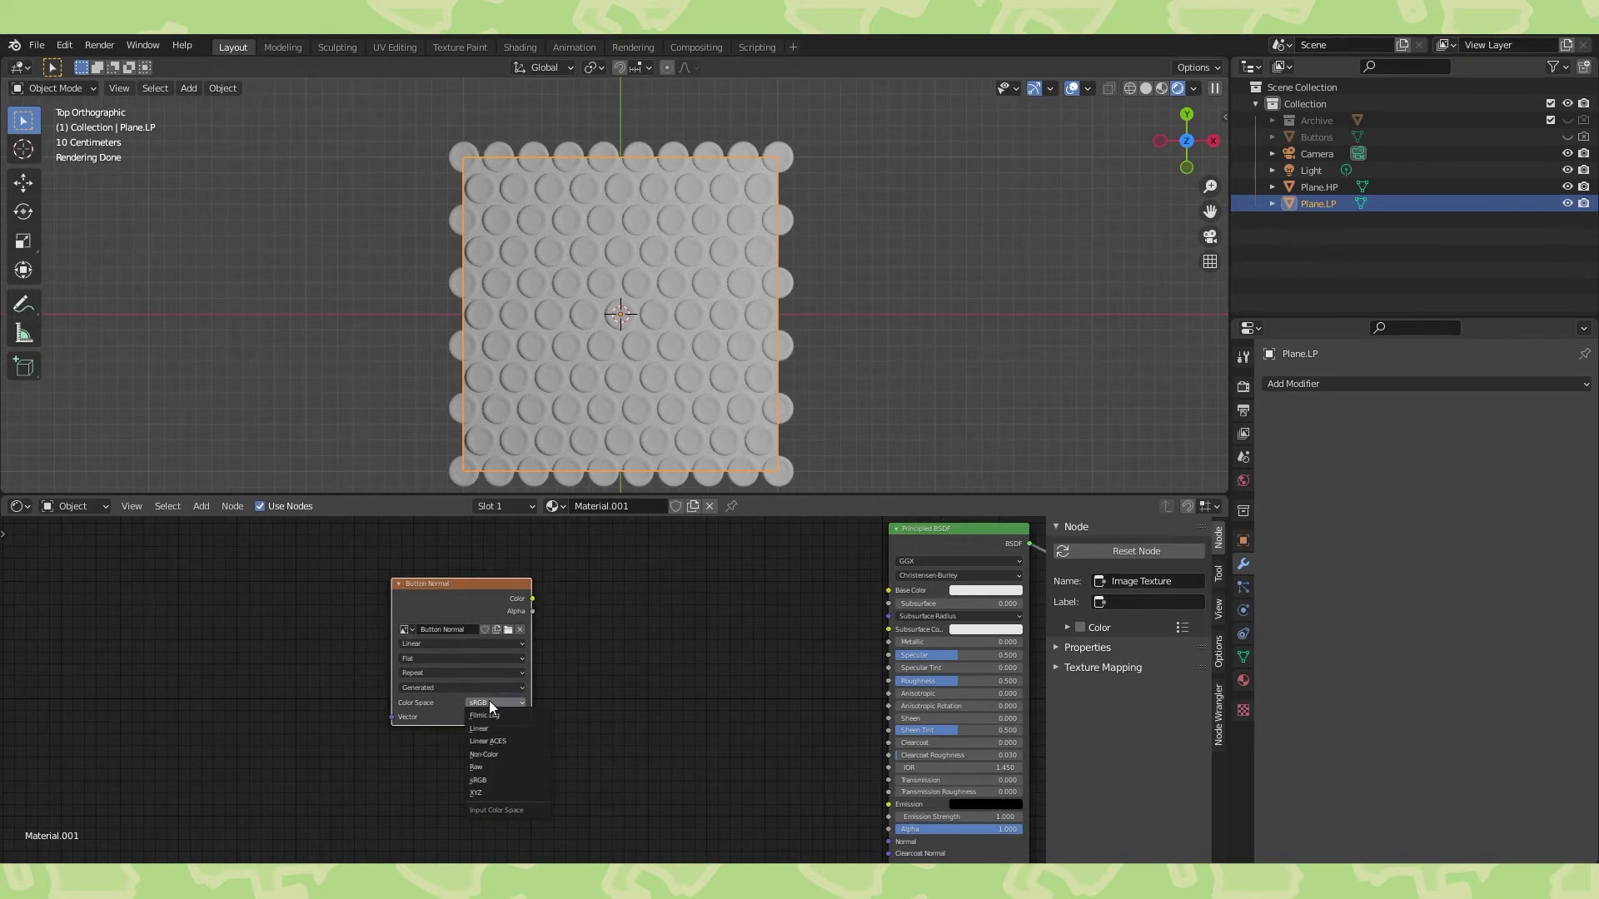
{"action": "left_click", "coordinate": [492, 754]}
{"action": "middle_click_drag", "start_coordinate": [652, 732], "coordinate": [574, 723]}
Add a Normal Map node, feed the Button Normal image's color into its Color input, and arrange both nodes.
{"action": "key", "text": "shift+a"}
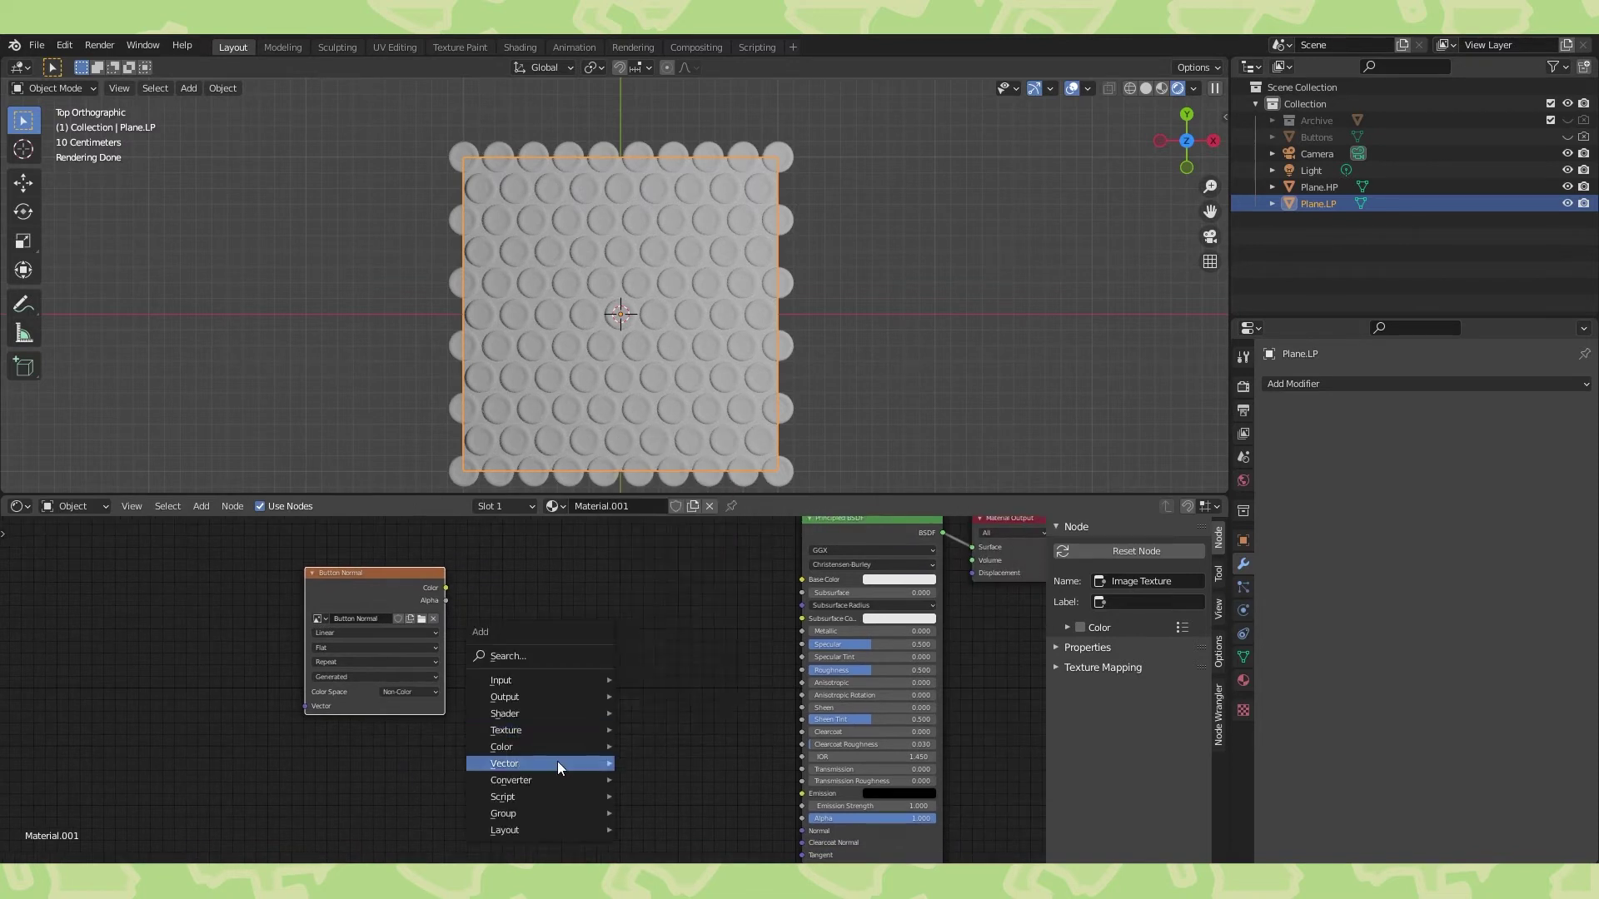
{"action": "mouse_move", "coordinate": [557, 761]}
{"action": "left_click", "coordinate": [678, 692]}
{"action": "left_click", "coordinate": [537, 648]}
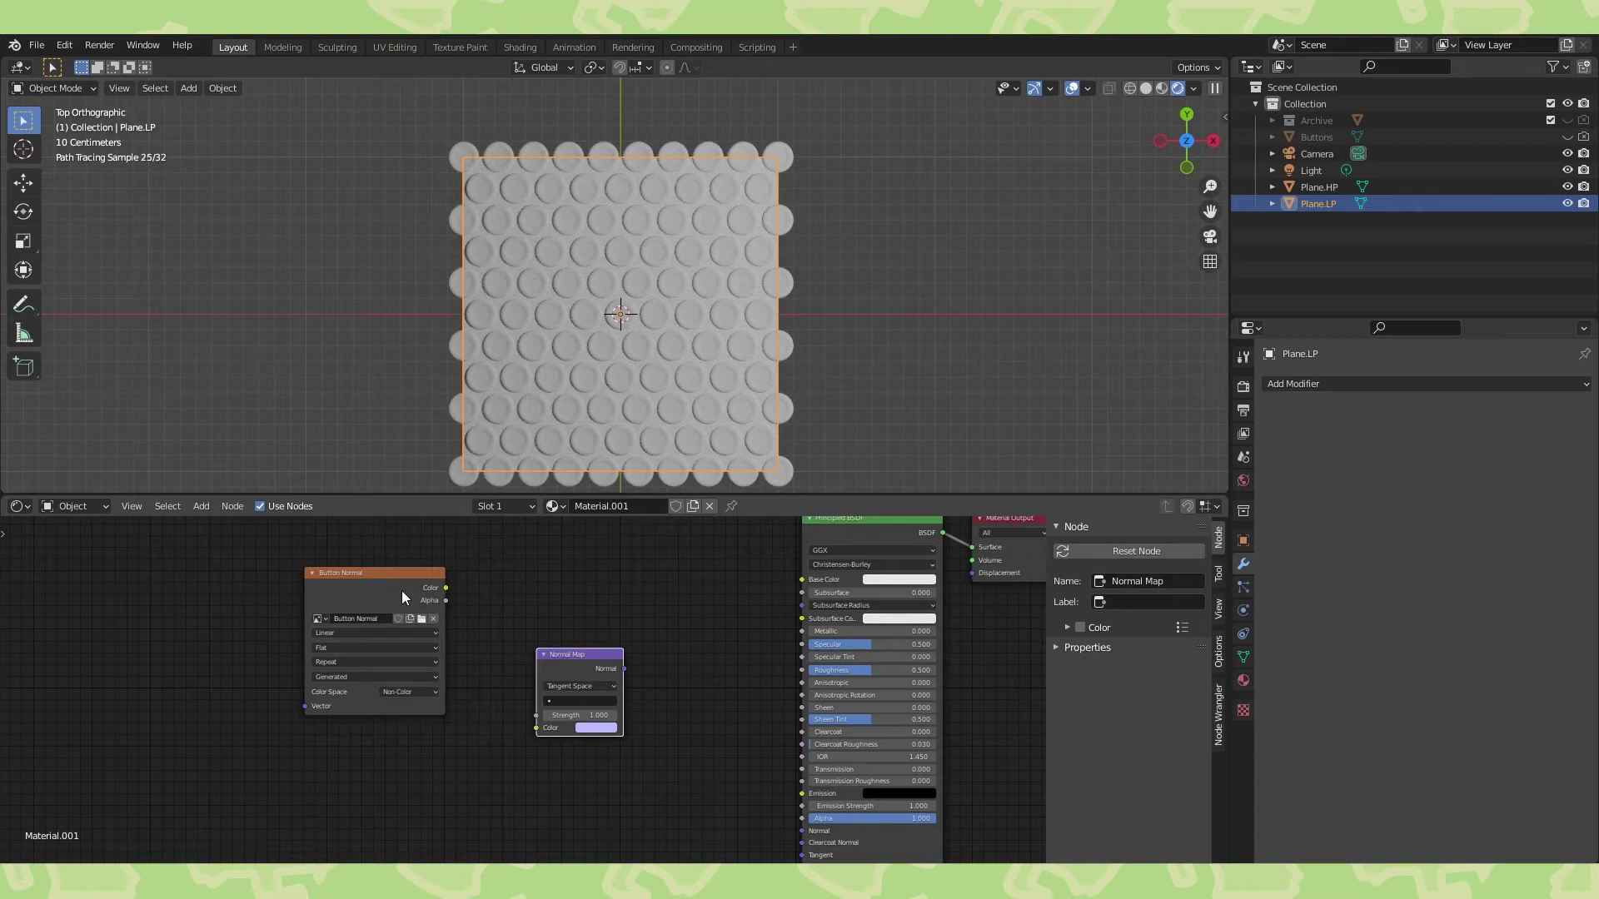
{"action": "left_click_drag", "start_coordinate": [433, 590], "coordinate": [398, 600]}
{"action": "left_click_drag", "start_coordinate": [532, 714], "coordinate": [540, 728]}
{"action": "left_click_drag", "start_coordinate": [577, 658], "coordinate": [528, 678]}
{"action": "left_click_drag", "start_coordinate": [343, 593], "coordinate": [352, 651]}
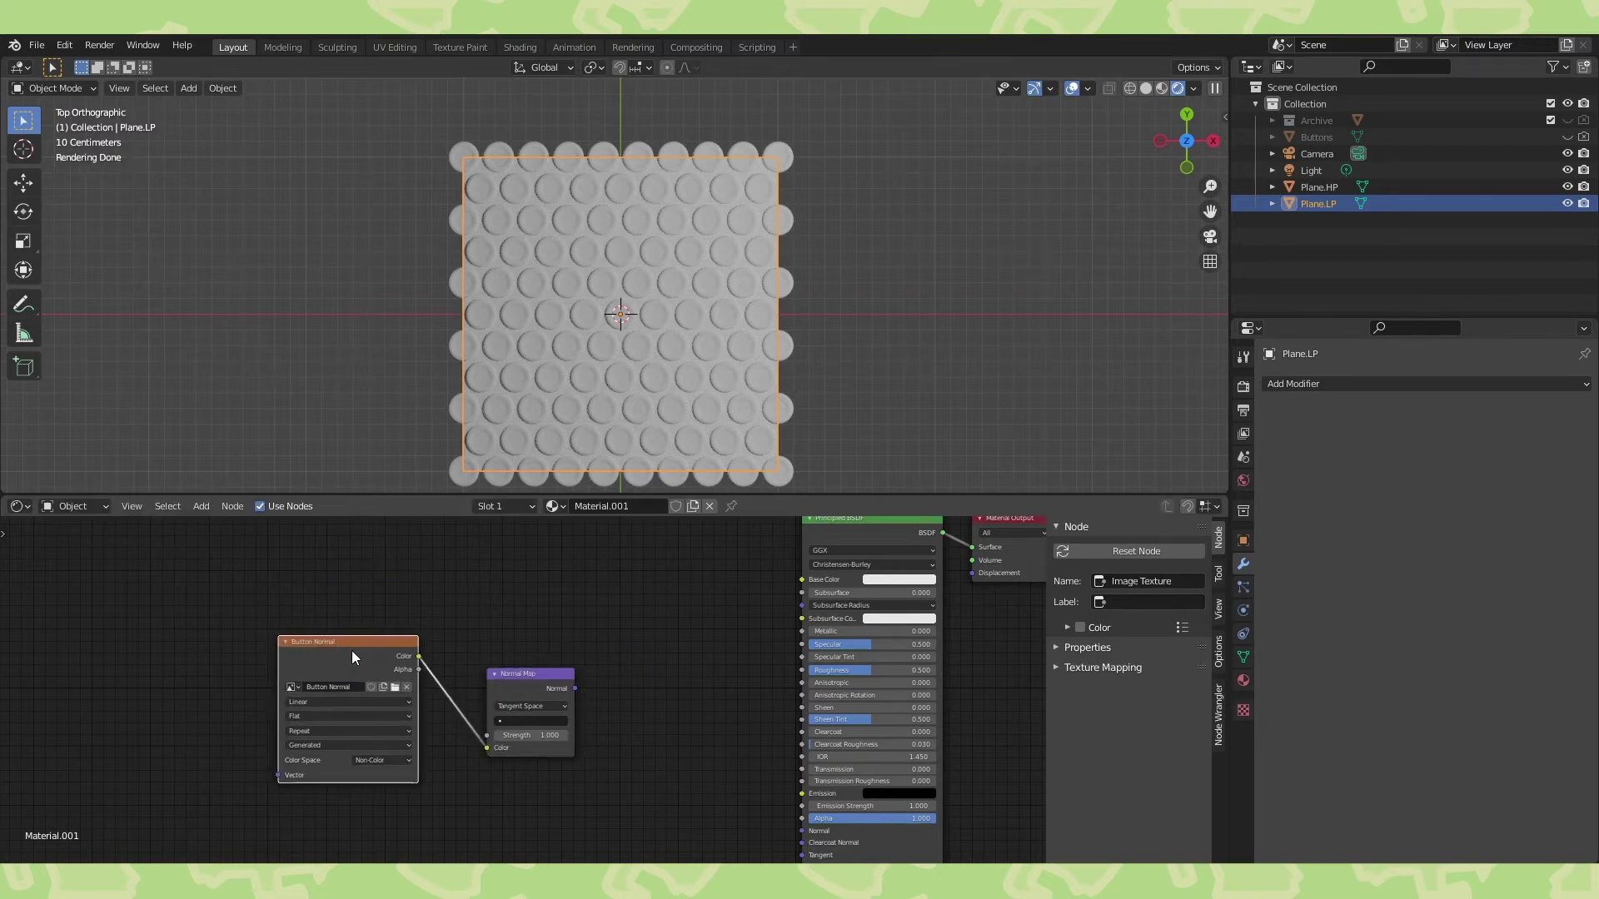
Replace the Shader Editor with the Image Editor and display the Button Normal image there.
{"action": "left_click", "coordinate": [19, 506]}
{"action": "left_click", "coordinate": [56, 571]}
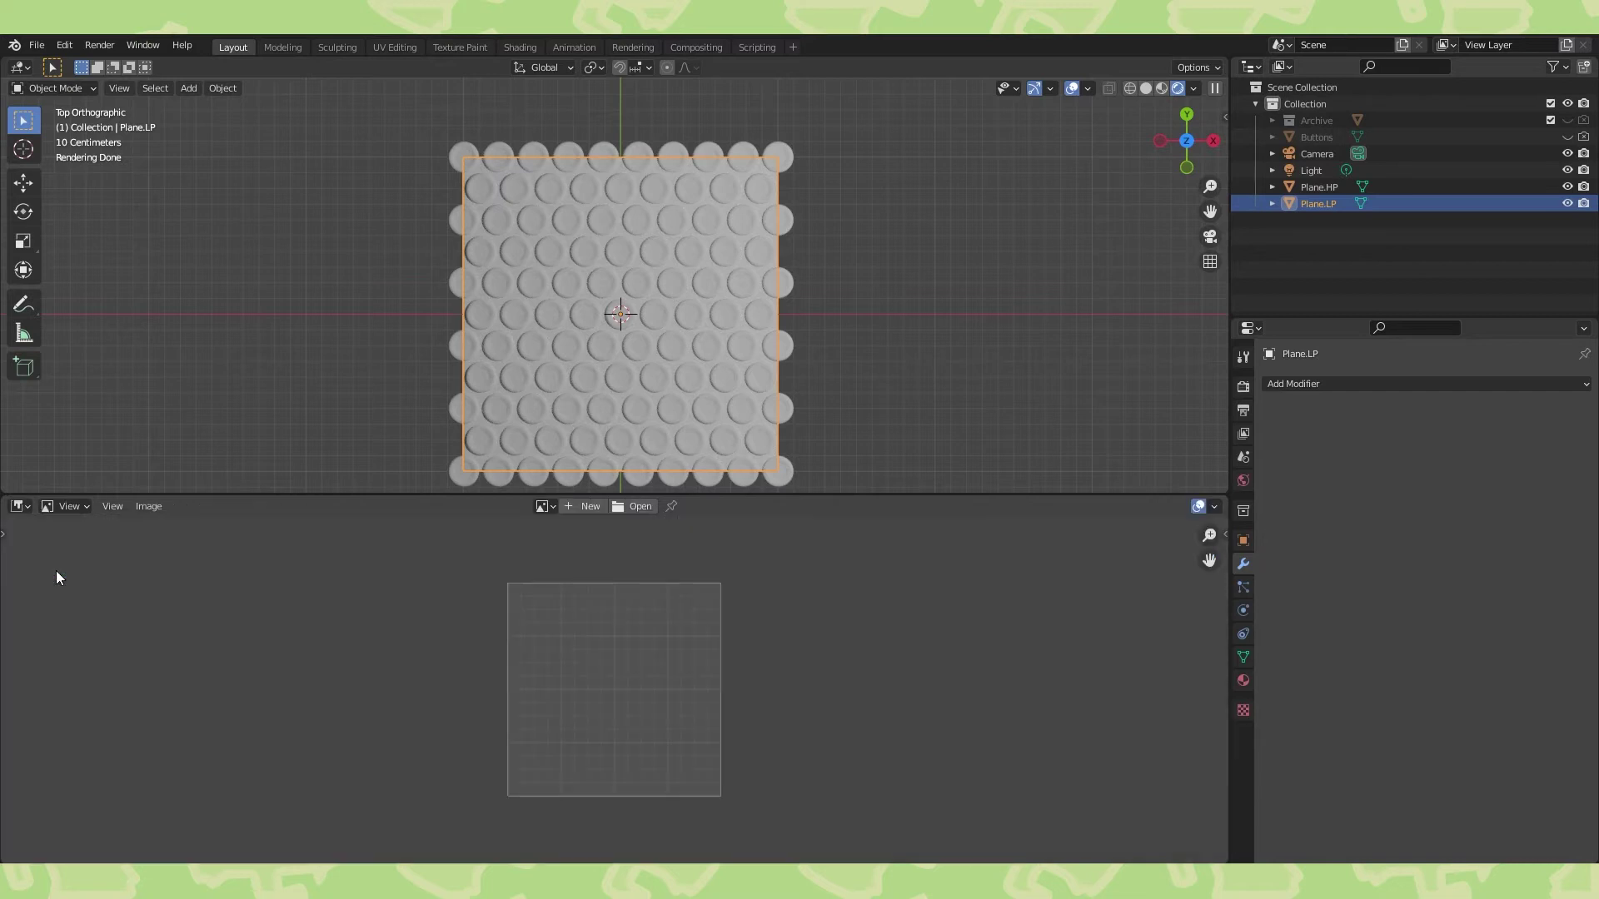
{"action": "left_click", "coordinate": [546, 507]}
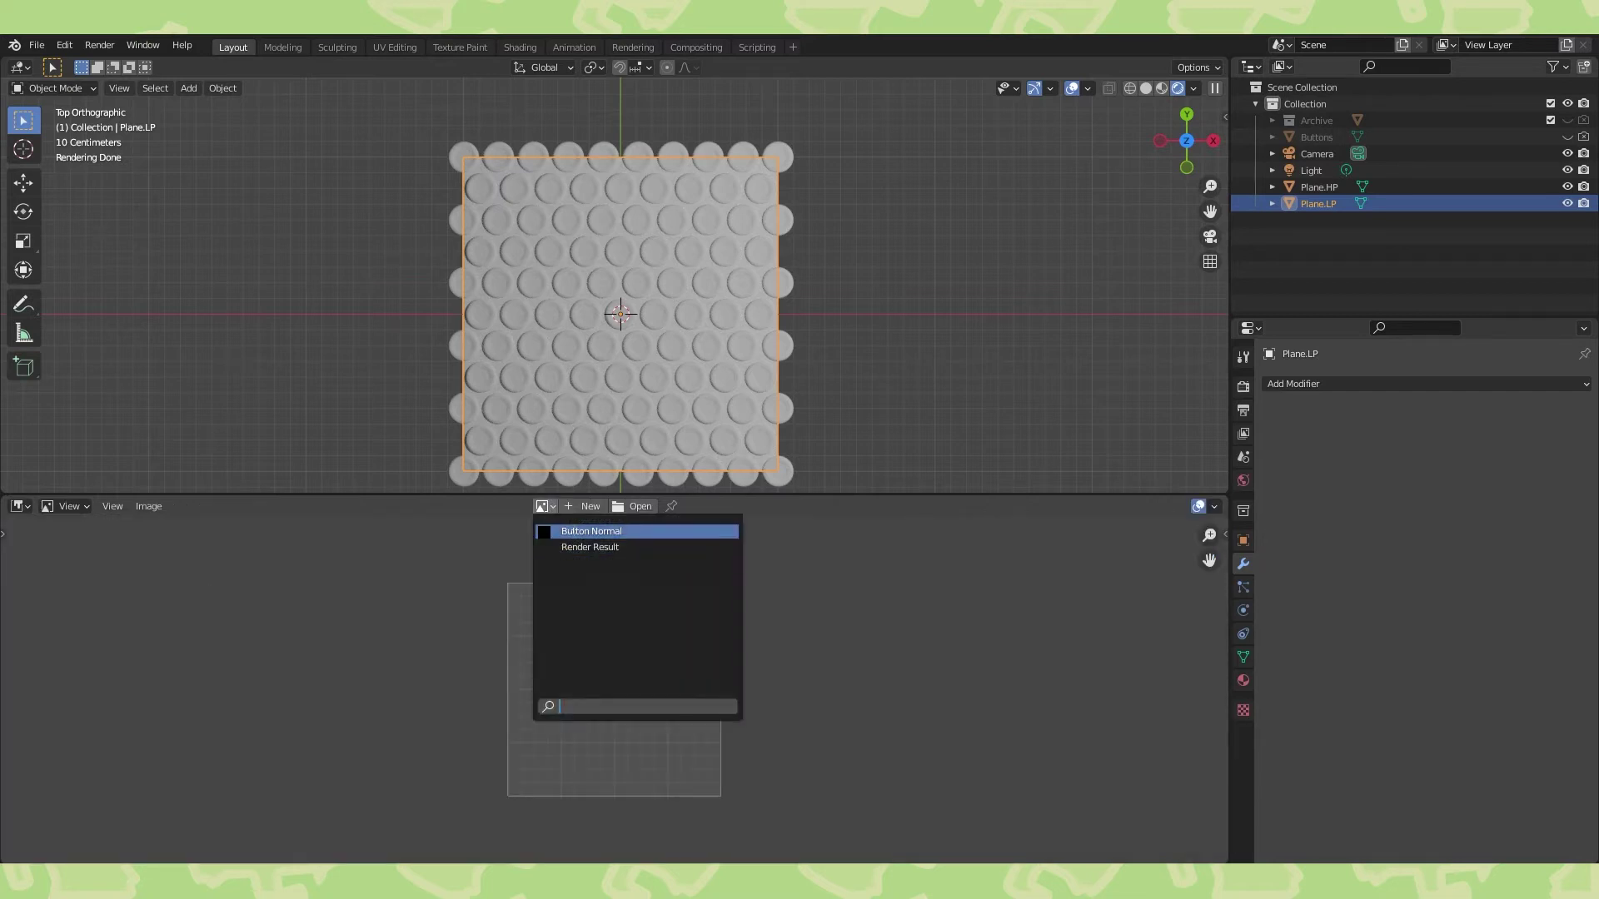
{"action": "left_click", "coordinate": [591, 531]}
{"action": "scroll", "coordinate": [776, 407], "scroll_direction": "down", "scroll_amount": 1}
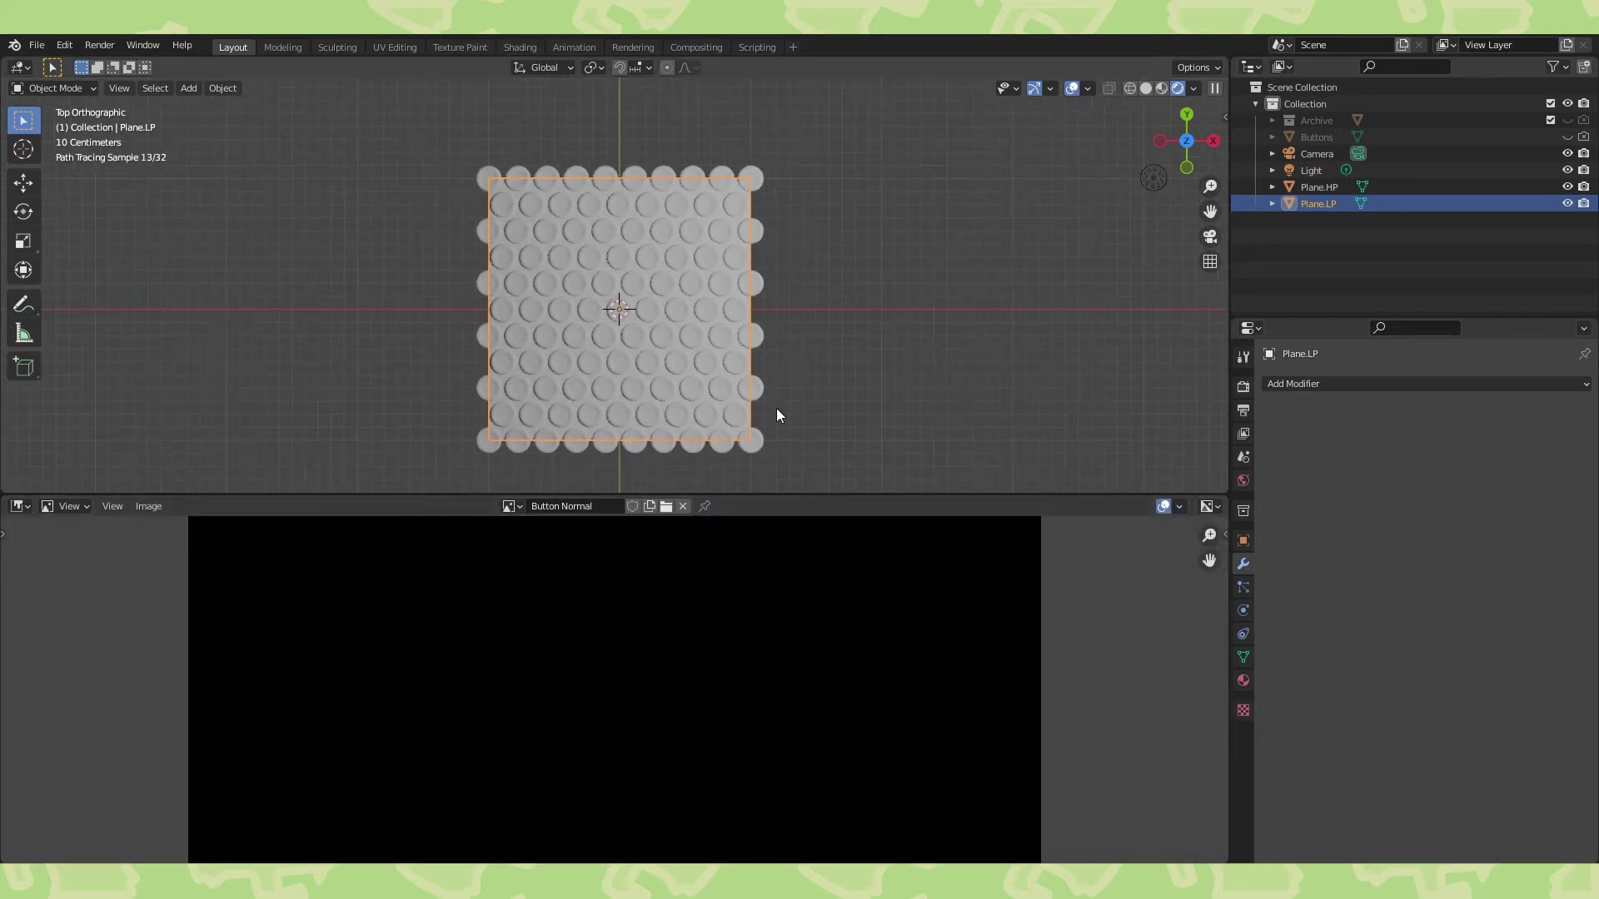
Set the bake type to Normal in the scene's Cycles bake settings.
{"action": "left_click", "coordinate": [1243, 357]}
{"action": "left_click", "coordinate": [1243, 386]}
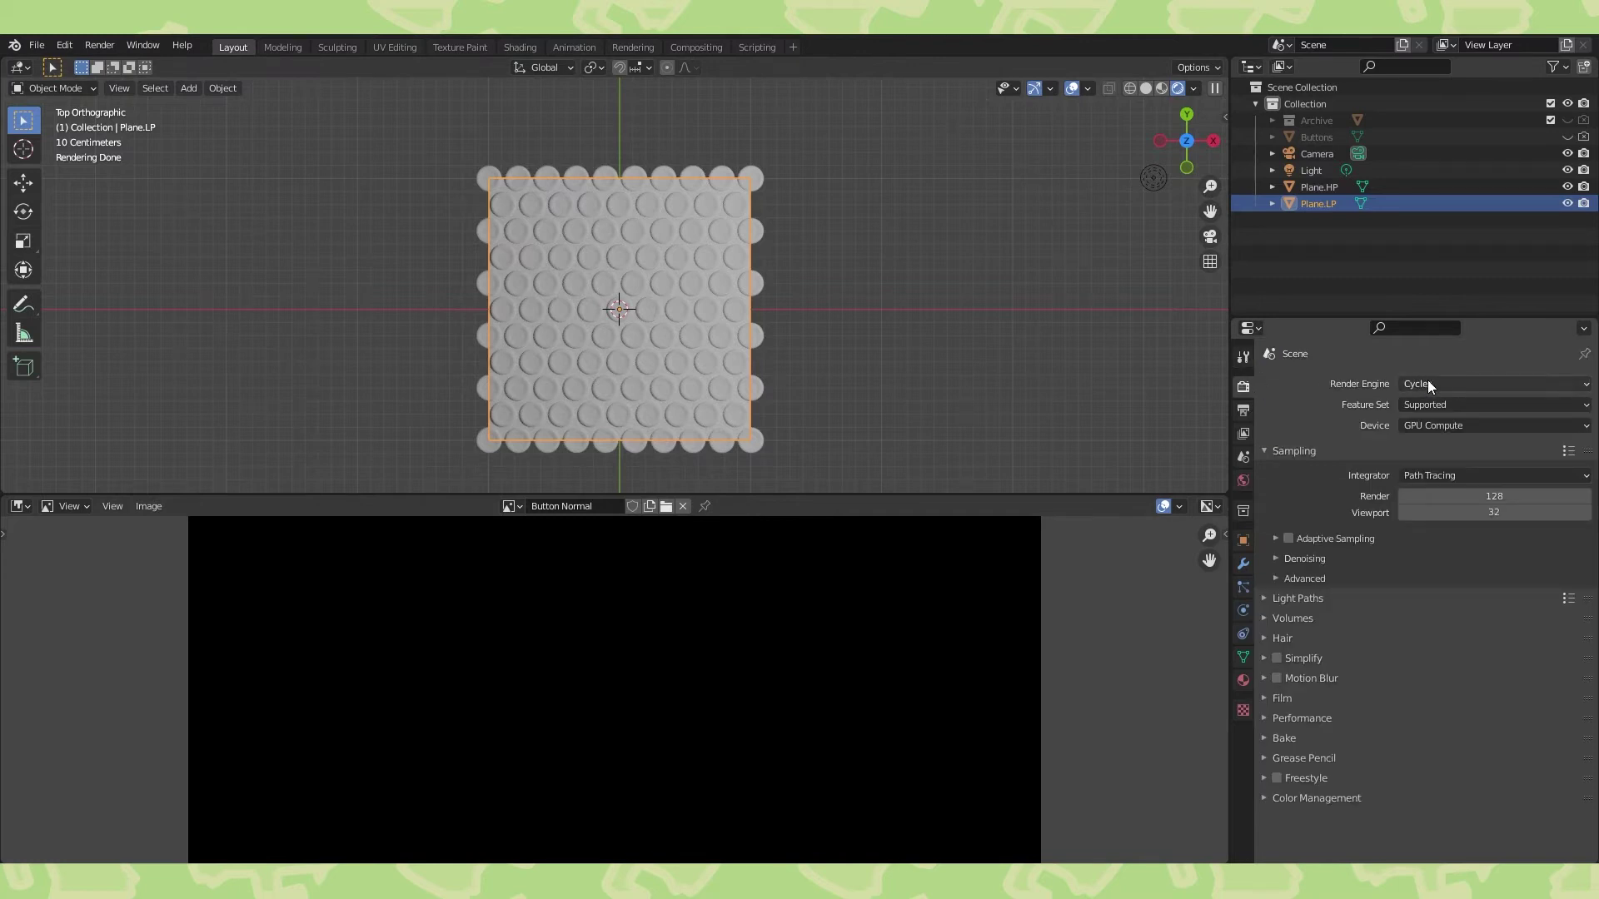
{"action": "left_click", "coordinate": [1266, 737]}
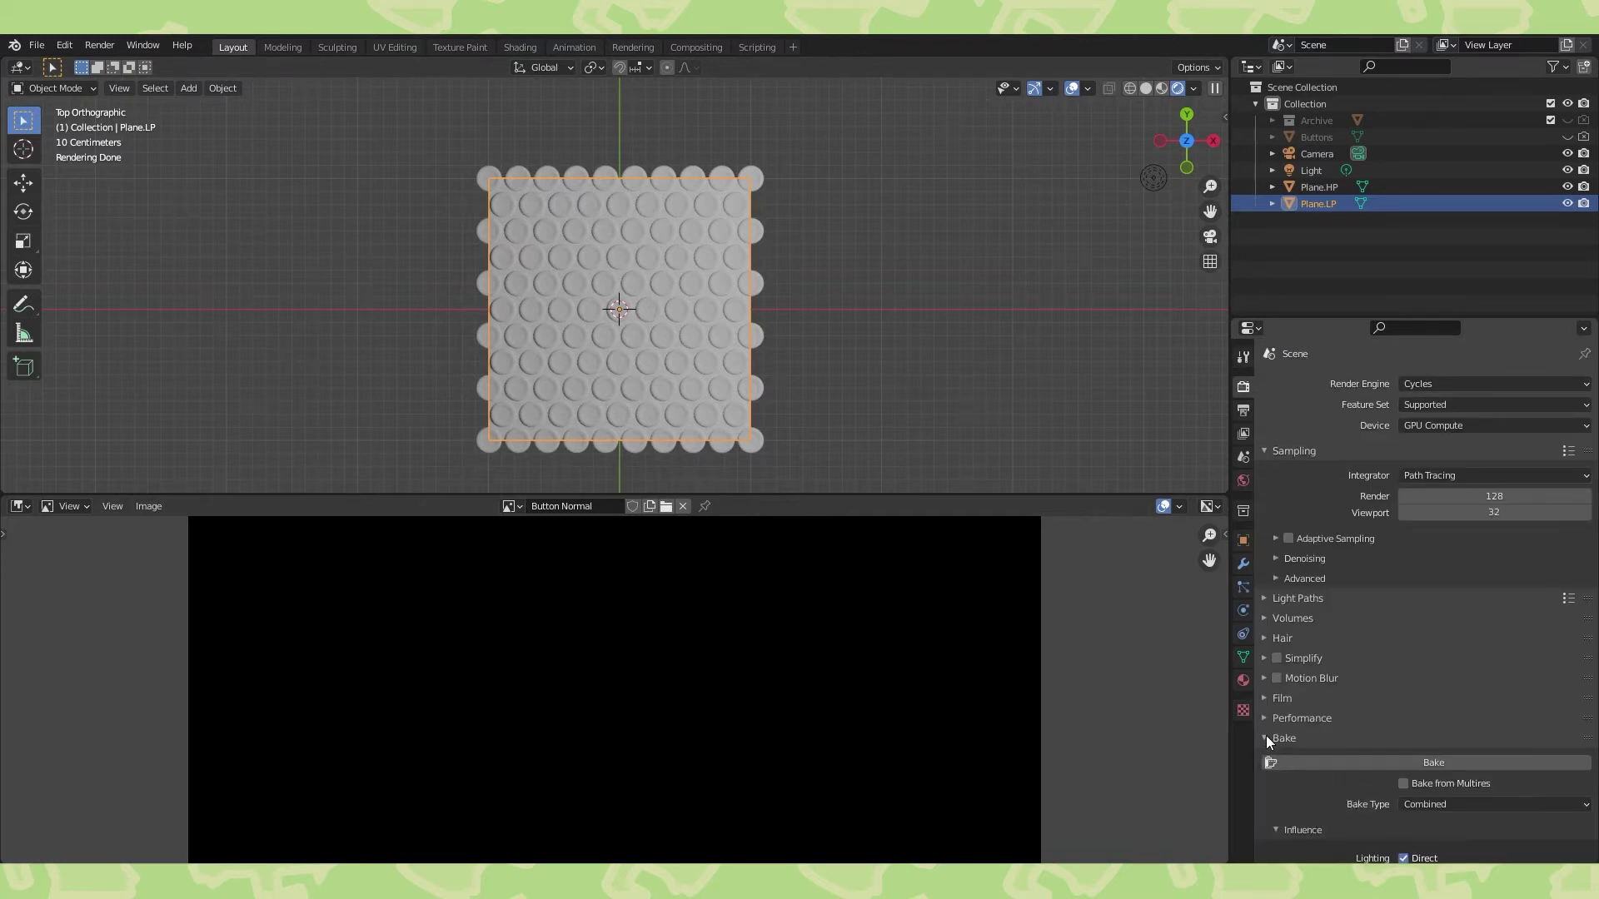
{"action": "scroll", "coordinate": [1406, 756], "scroll_direction": "down", "scroll_amount": 4}
{"action": "scroll", "coordinate": [1406, 756], "scroll_direction": "down", "scroll_amount": 3}
{"action": "left_click", "coordinate": [1516, 570]}
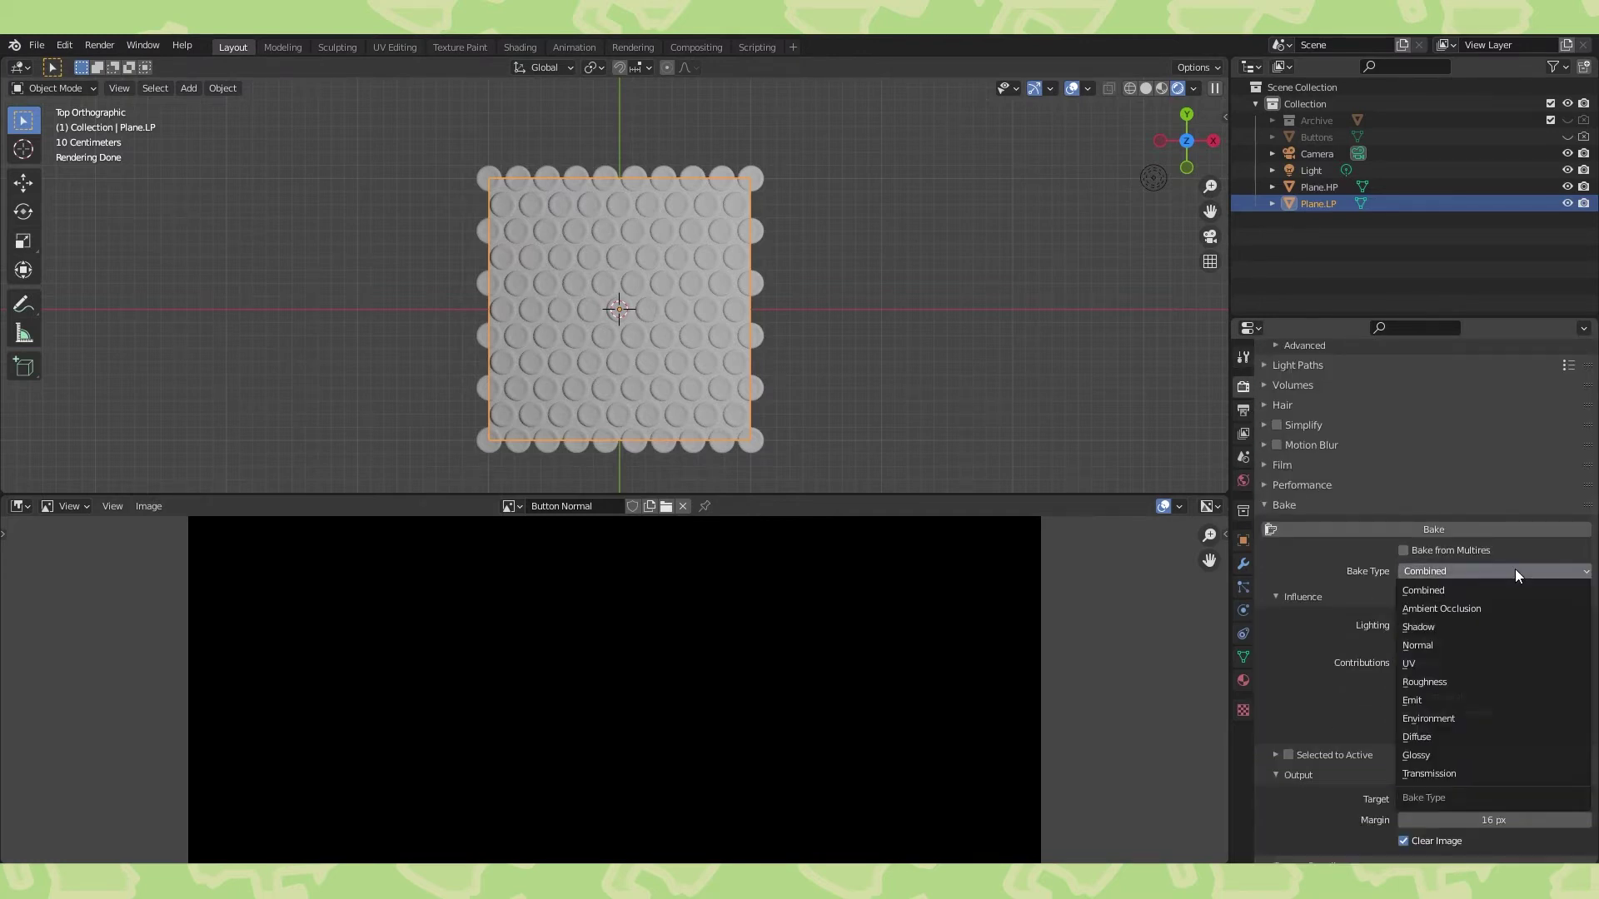
{"action": "left_click", "coordinate": [1457, 645]}
{"action": "scroll", "coordinate": [721, 636], "scroll_direction": "down", "scroll_amount": 6}
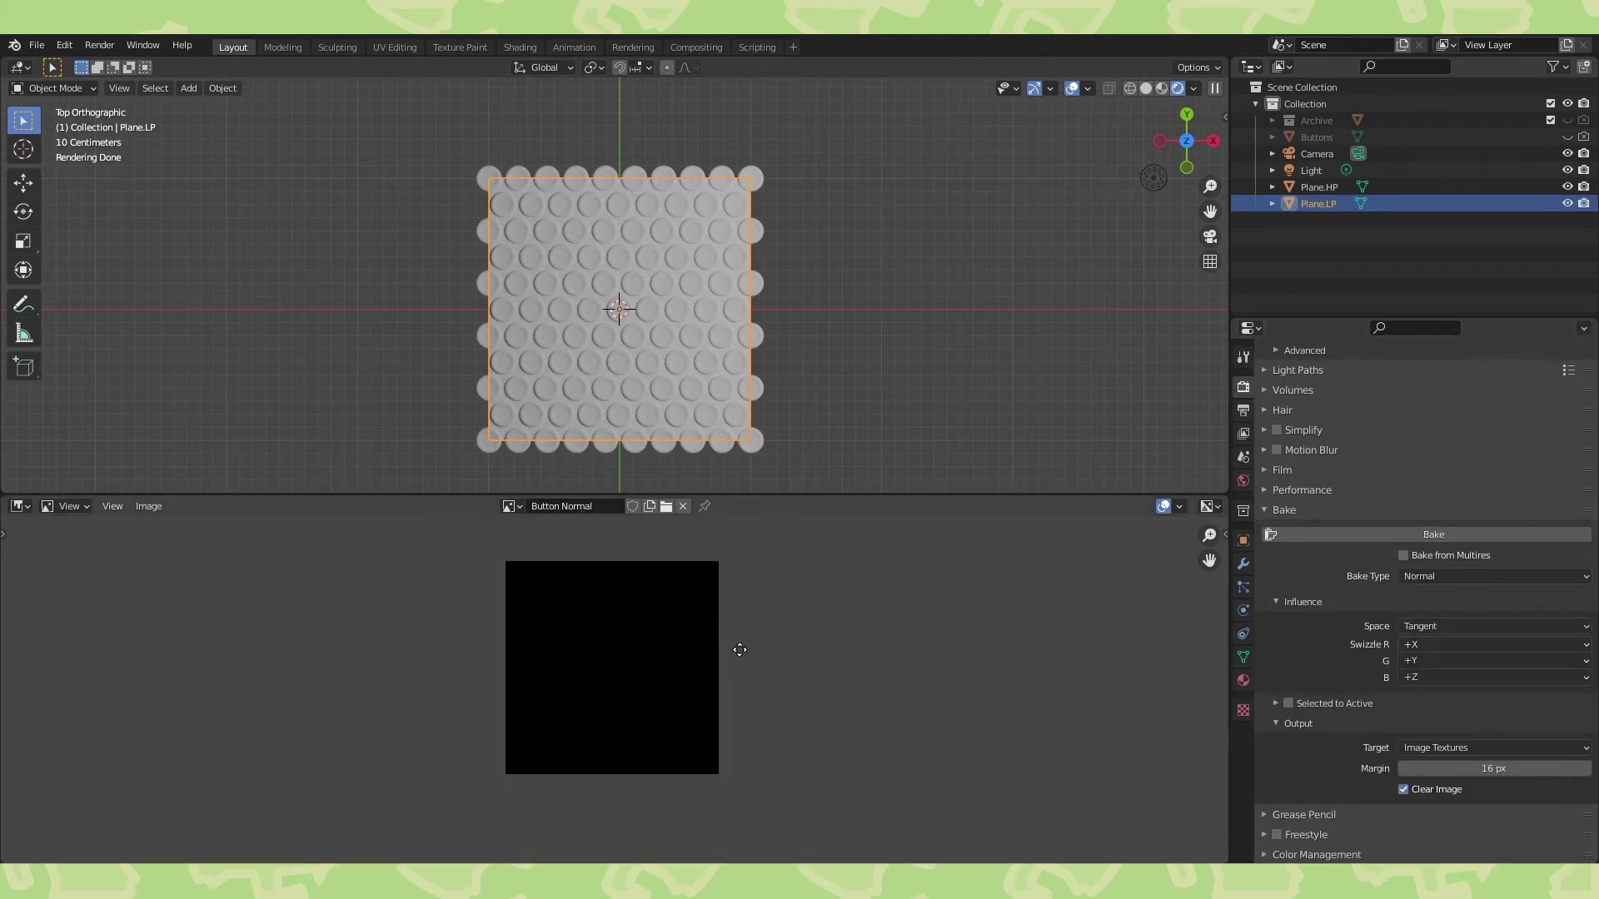
{"action": "scroll", "coordinate": [746, 644], "scroll_direction": "up", "scroll_amount": 2}
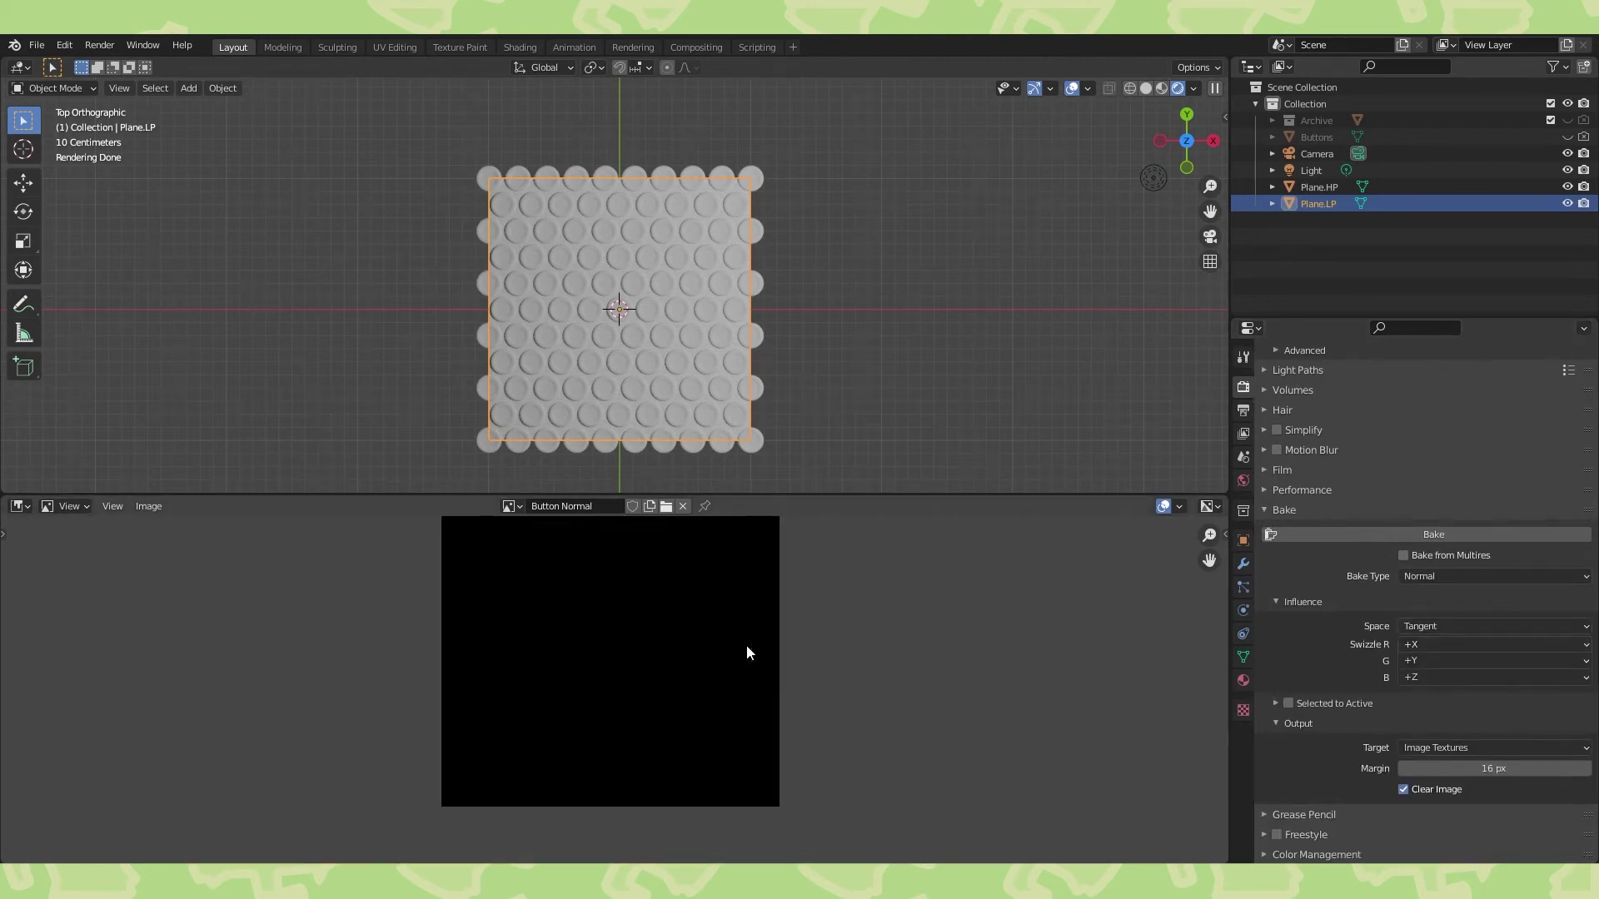
Enable baking from Selected to Active with a cage, and set the cage extrusion to 0.5 m.
{"action": "left_click", "coordinate": [1274, 703]}
{"action": "left_click", "coordinate": [1287, 703]}
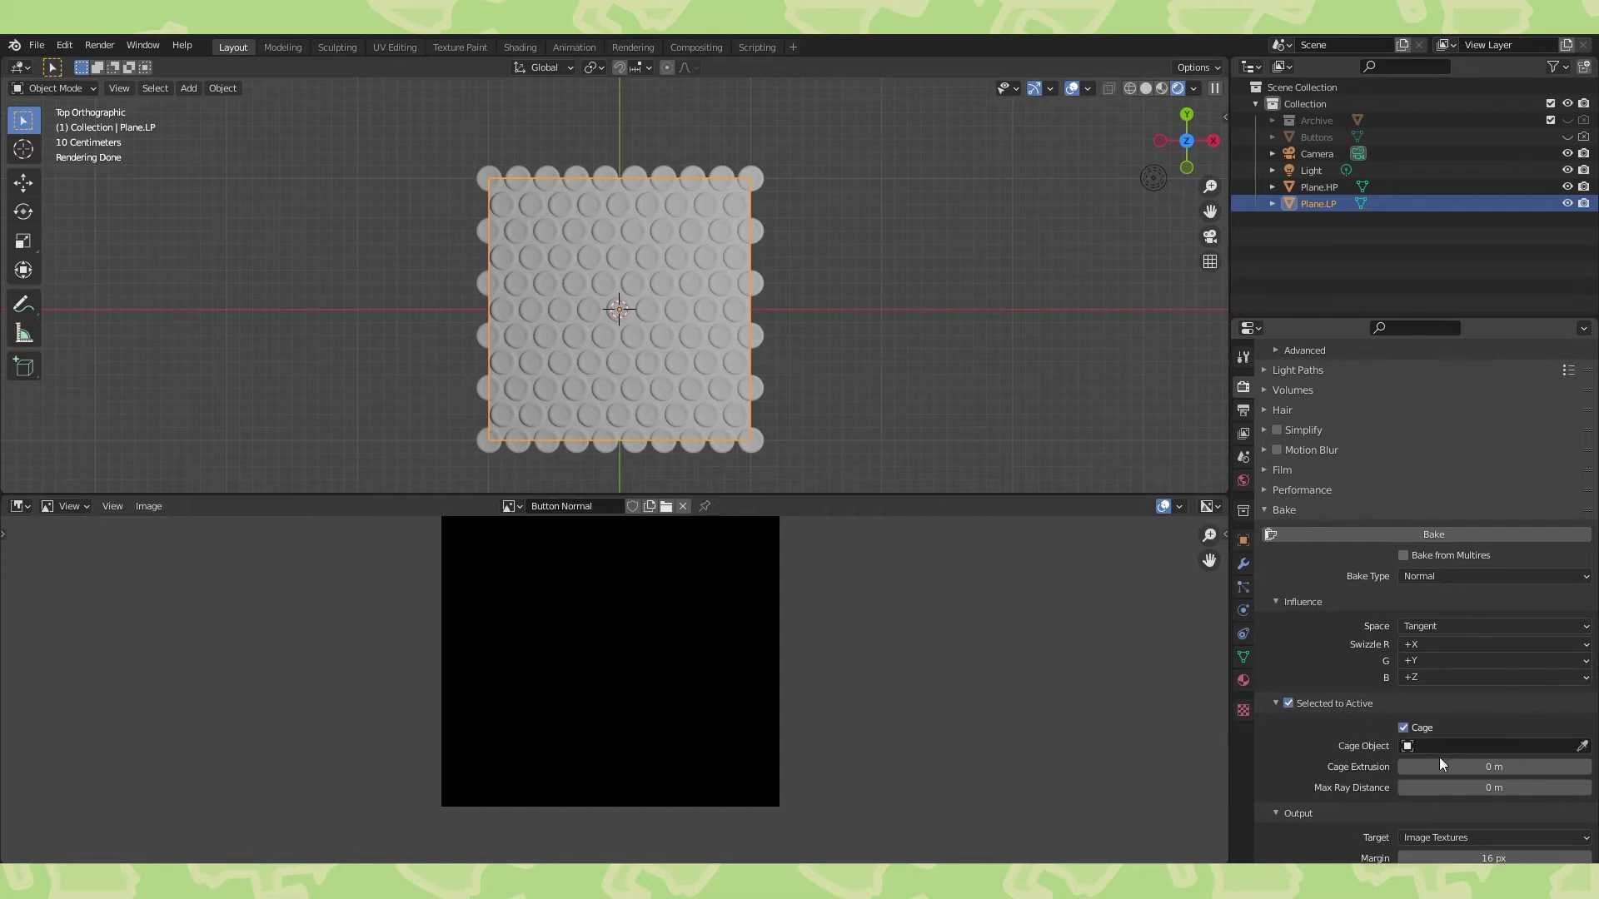
{"action": "left_click", "coordinate": [1447, 765]}
{"action": "type", "text": ".5"}
{"action": "key", "text": "Return"}
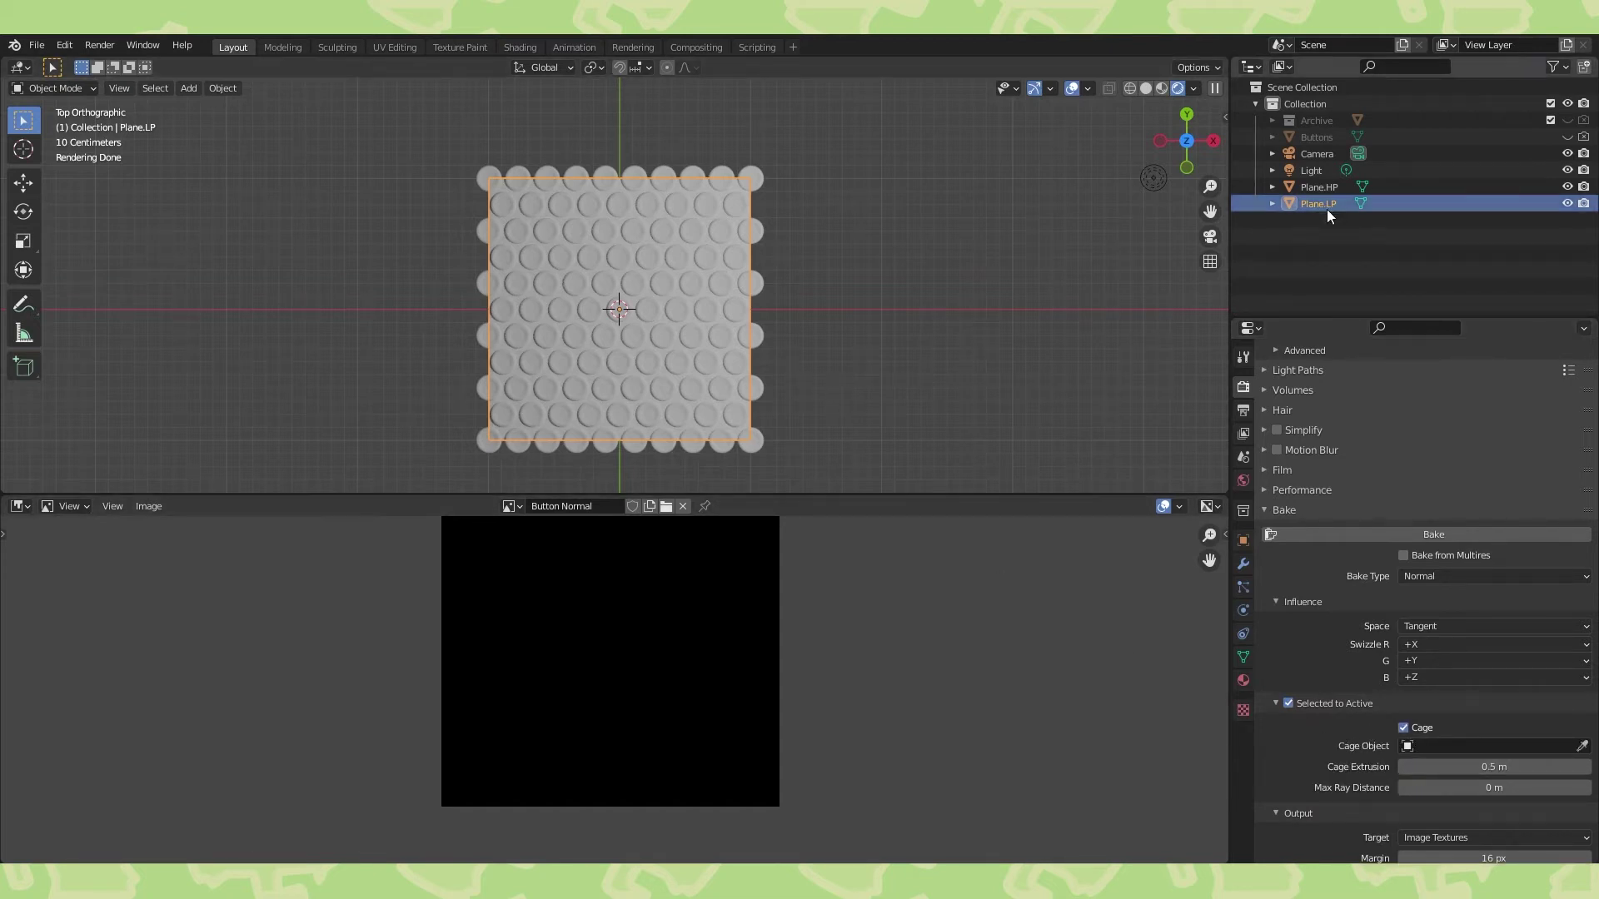
Select Plane.HP with Plane.LP as the active object, bake the normals into the Button Normal image, and inspect it up close.
{"action": "left_click", "coordinate": [761, 390]}
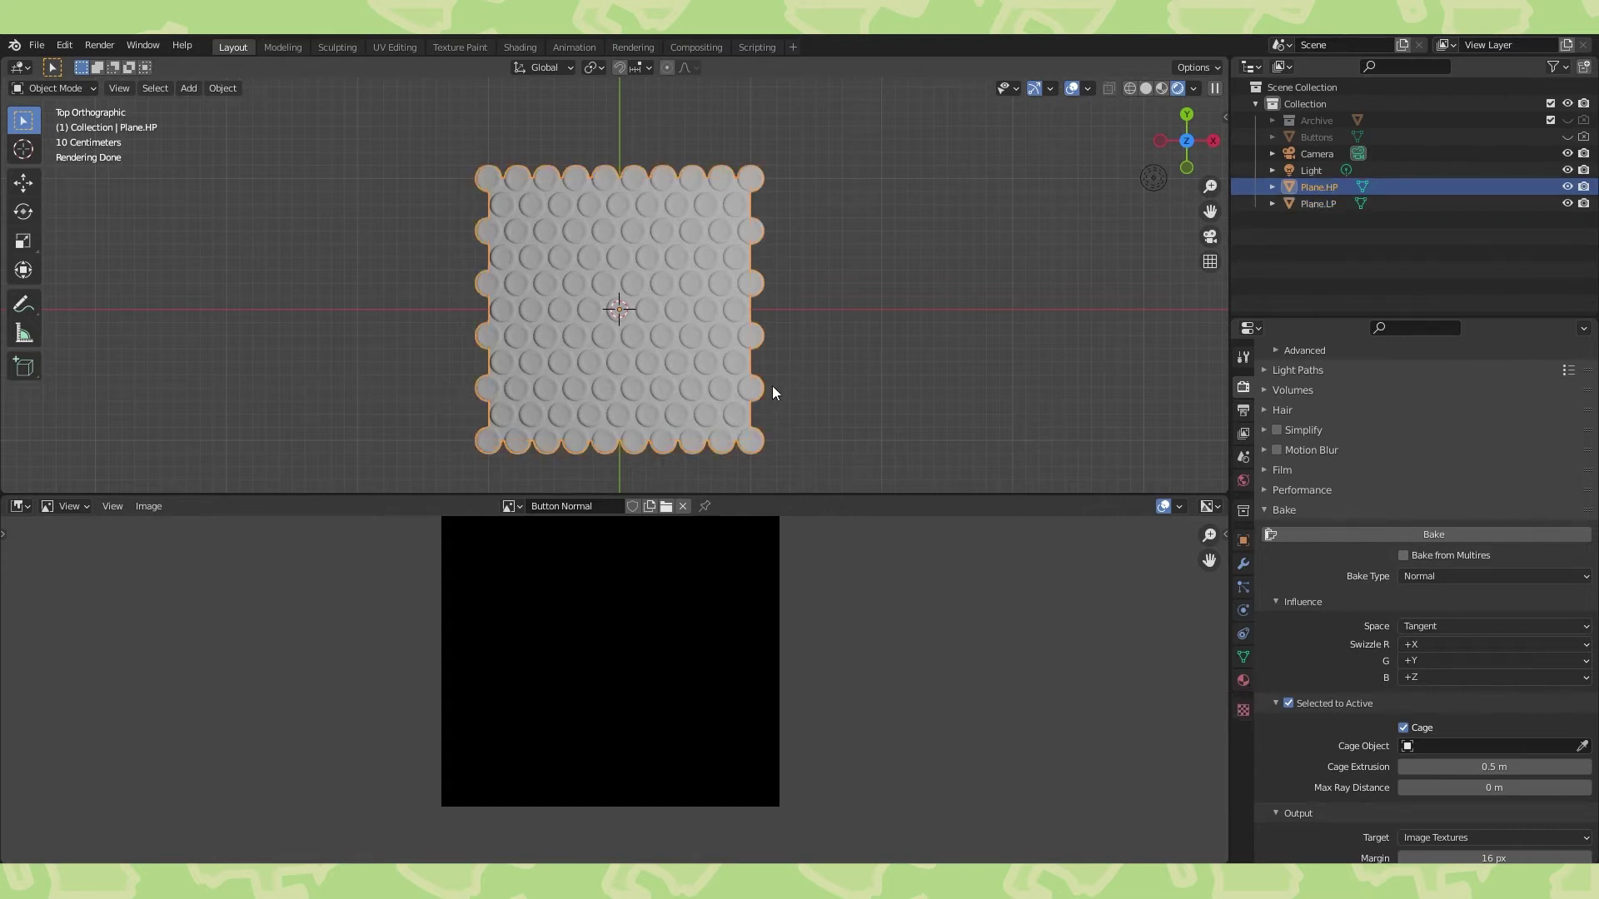
{"action": "left_click", "coordinate": [1317, 204], "text": "ctrl"}
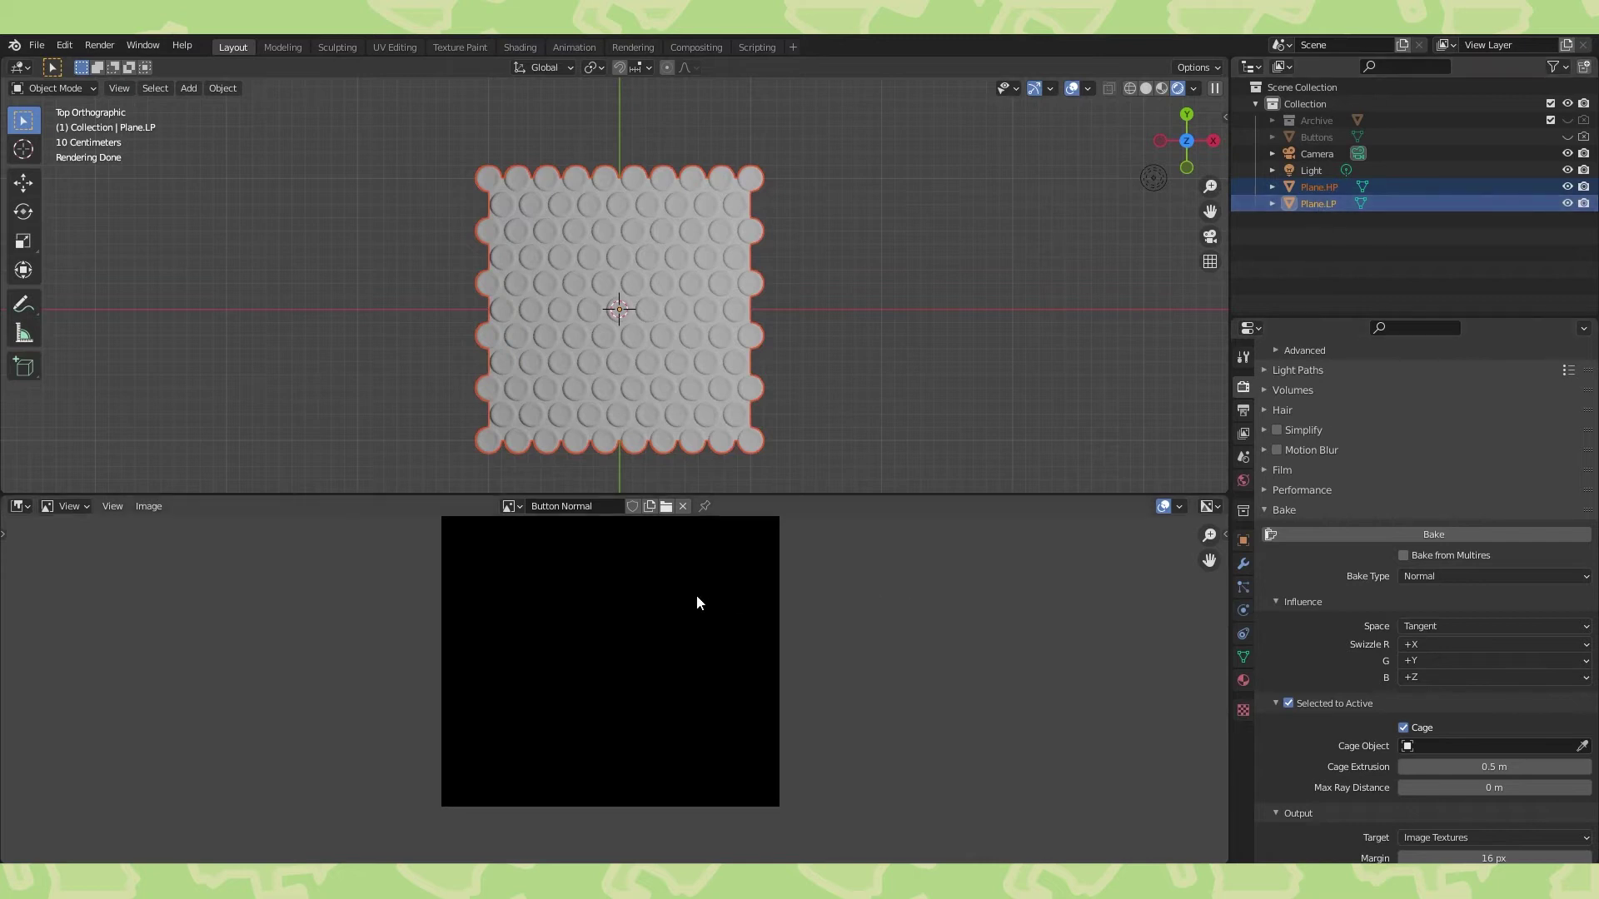
{"action": "scroll", "coordinate": [741, 651], "scroll_direction": "down", "scroll_amount": 1}
{"action": "left_click", "coordinate": [1465, 533]}
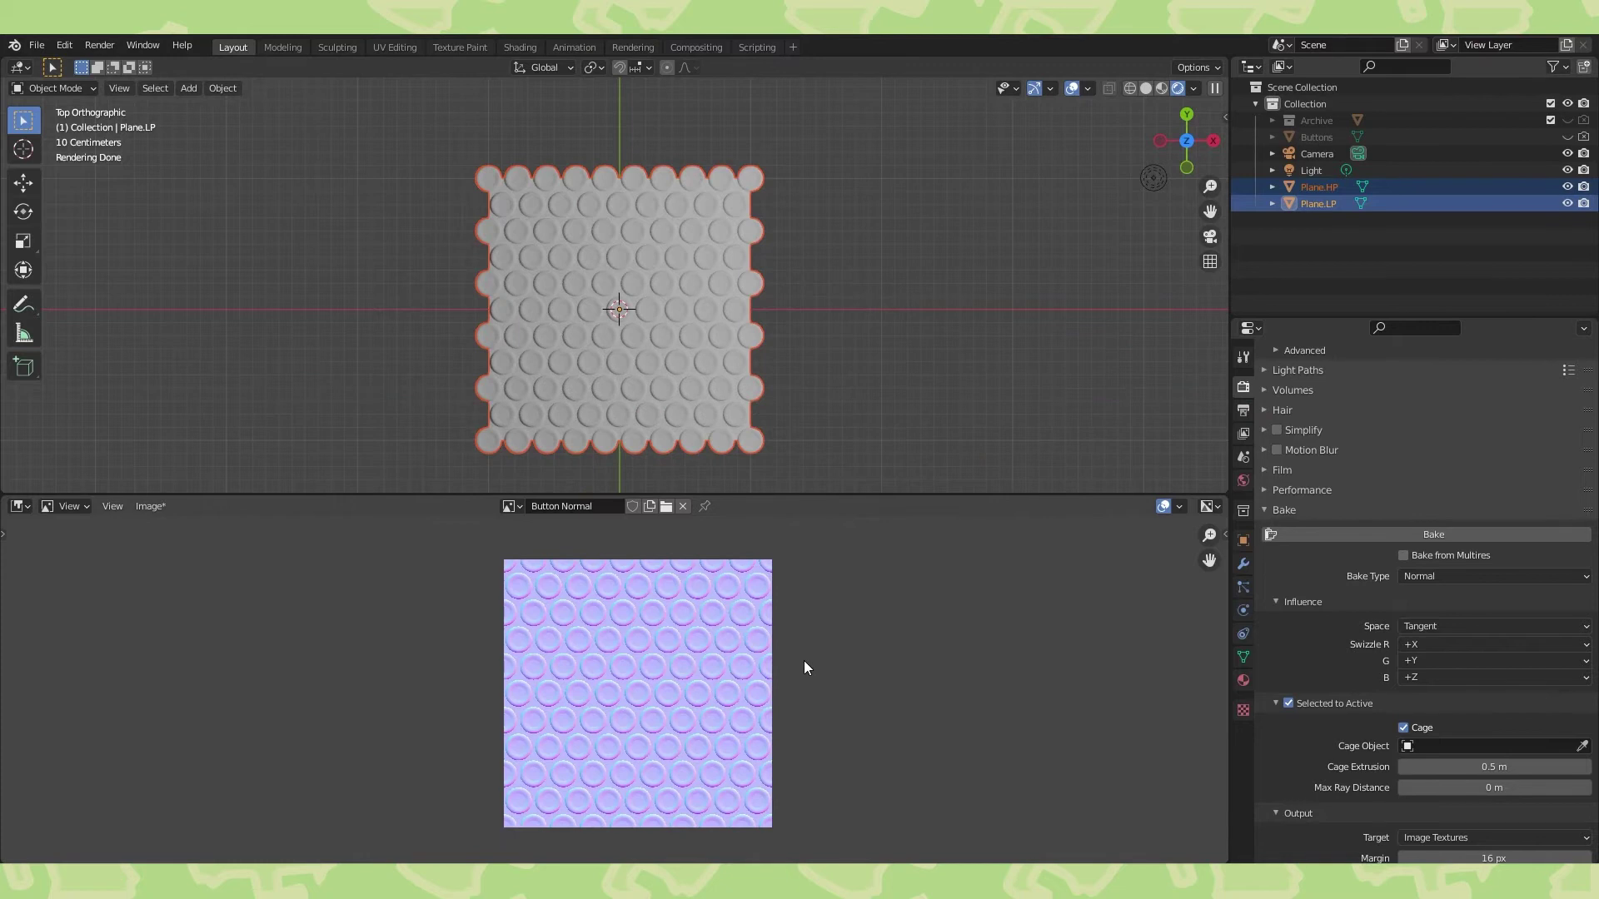
{"action": "scroll", "coordinate": [733, 664], "scroll_direction": "up", "scroll_amount": 10}
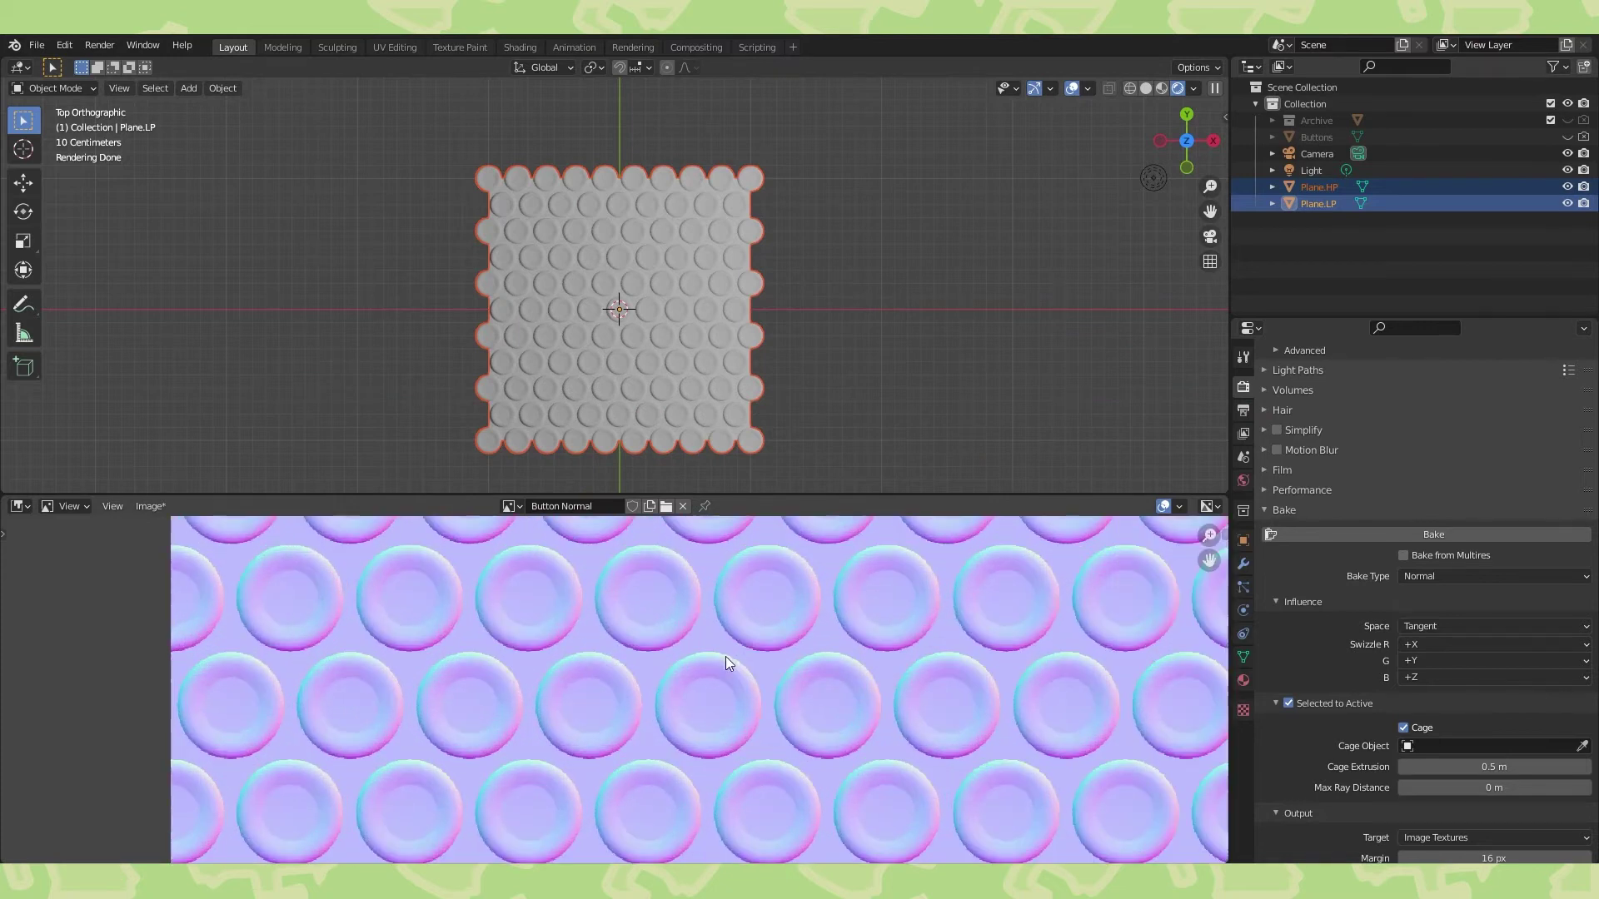
{"action": "scroll", "coordinate": [732, 662], "scroll_direction": "down", "scroll_amount": 10}
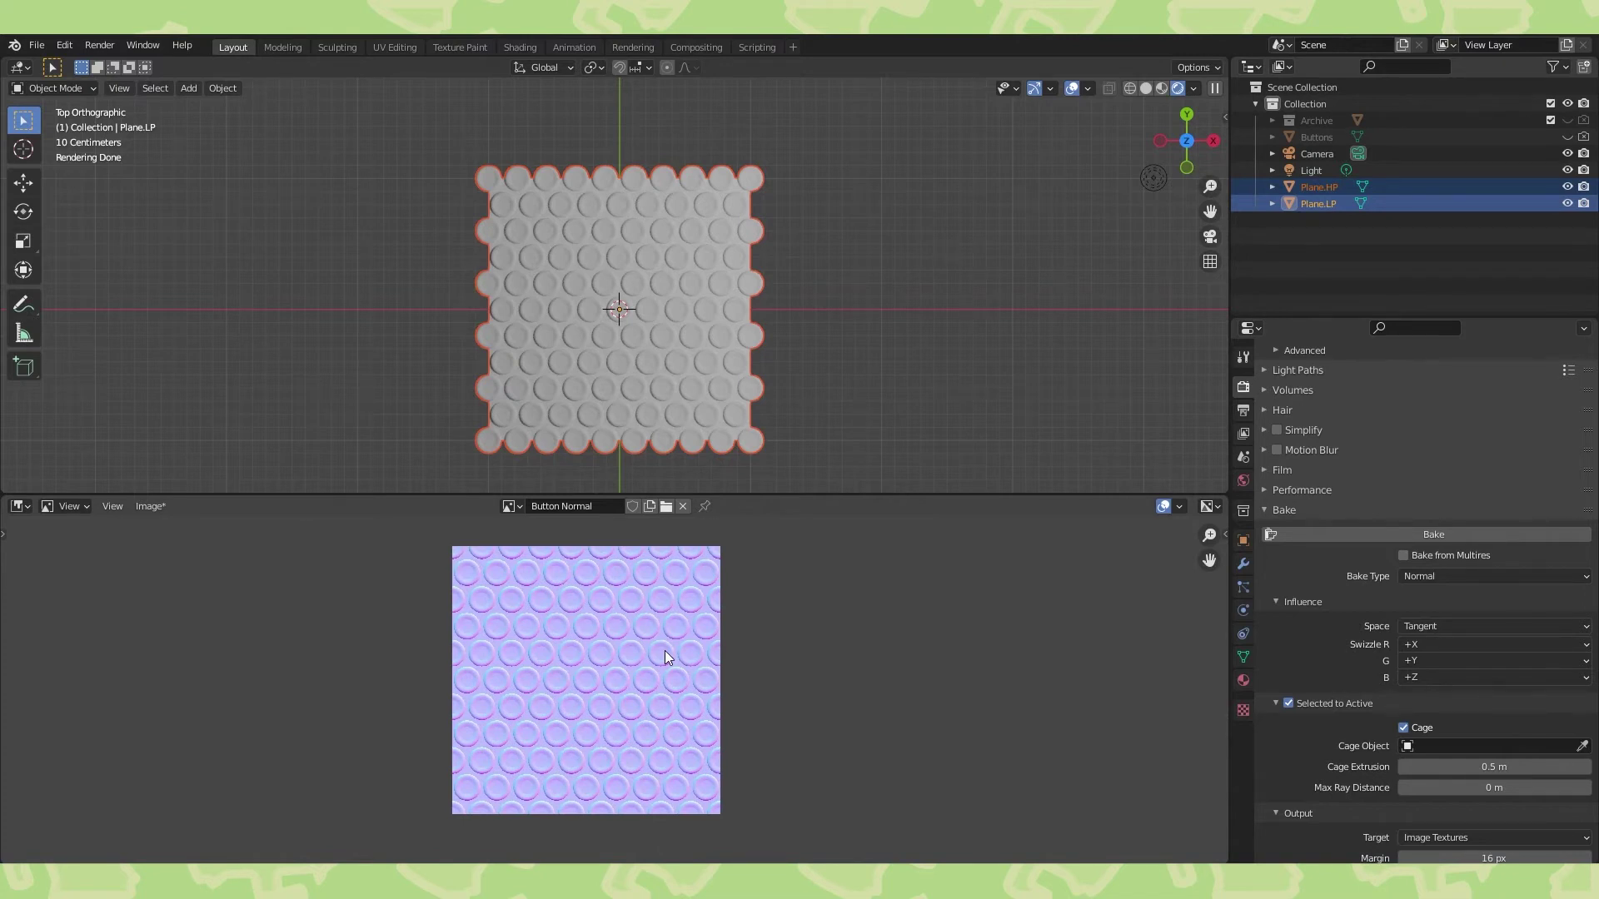
Hide Plane.HP, store it and Buttons in the Archive collection, and select Plane.LP.
{"action": "left_click", "coordinate": [1051, 371]}
{"action": "left_click", "coordinate": [1566, 187]}
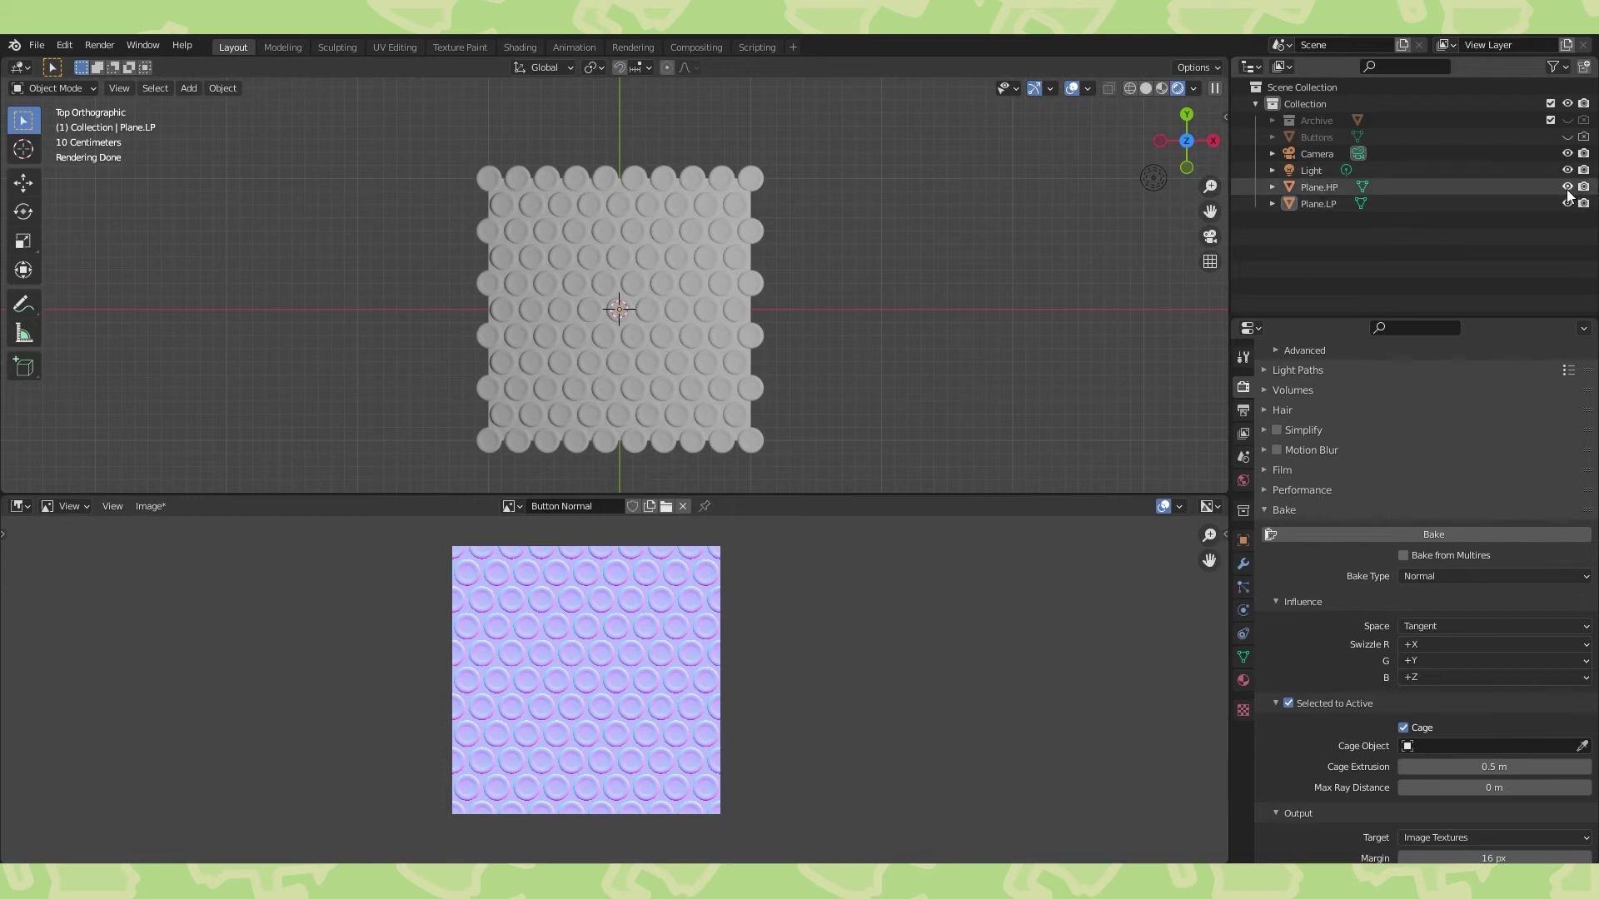
{"action": "left_click_drag", "start_coordinate": [1326, 185], "coordinate": [1322, 122]}
{"action": "left_click", "coordinate": [1324, 169]}
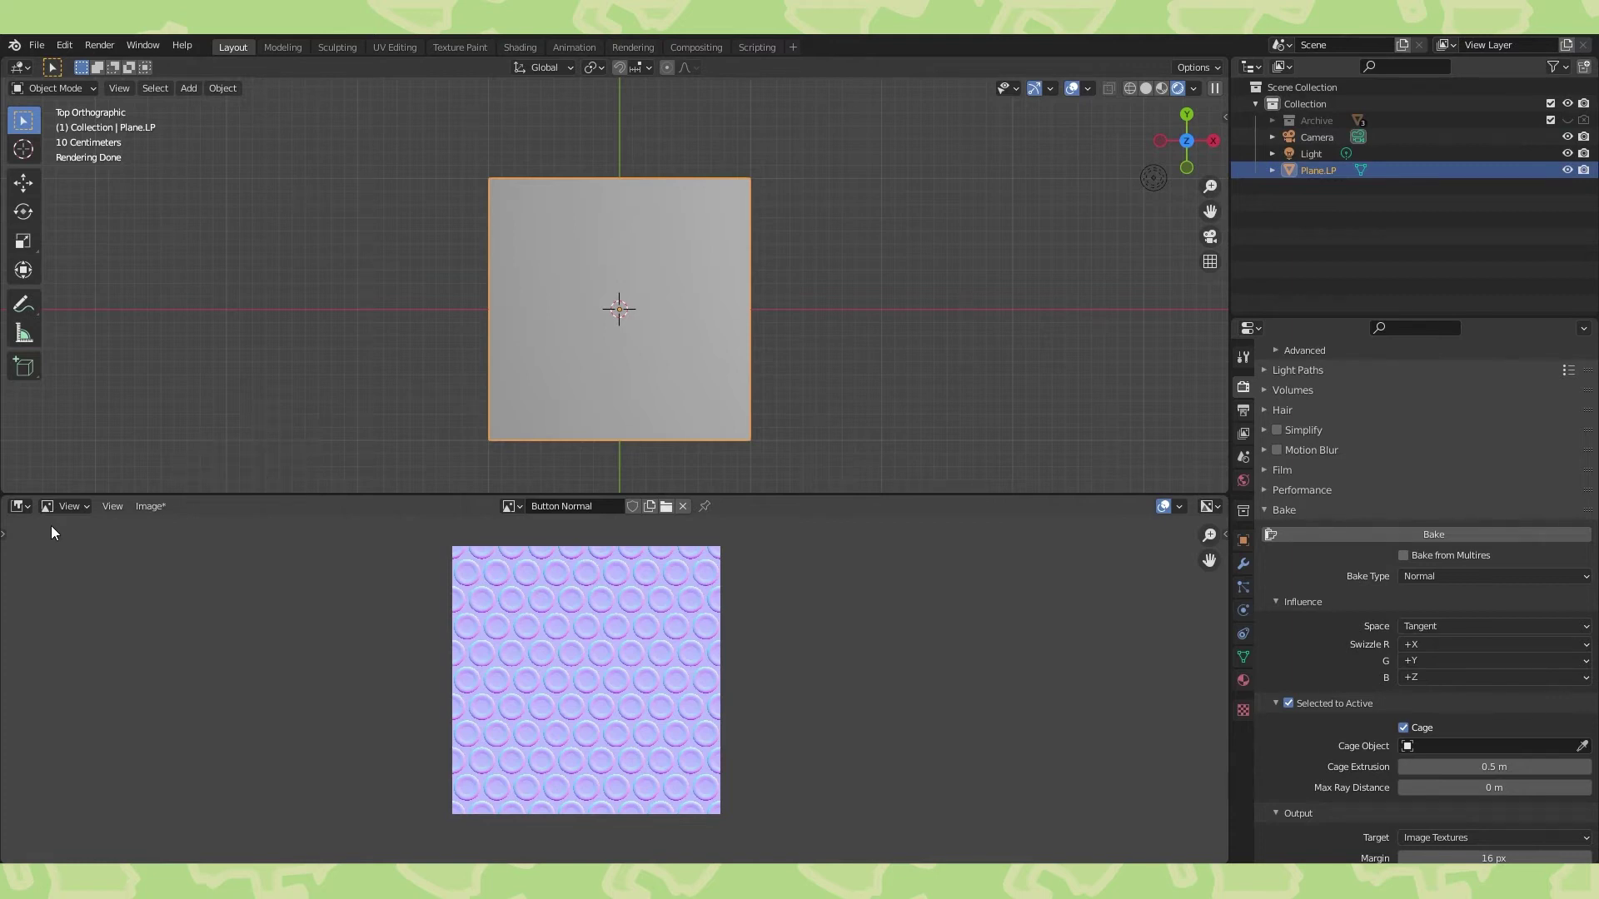
Set the render engine to Eevee and, in the Shader Editor, connect the Normal Map node to the shader's Normal input.
{"action": "left_click", "coordinate": [20, 506]}
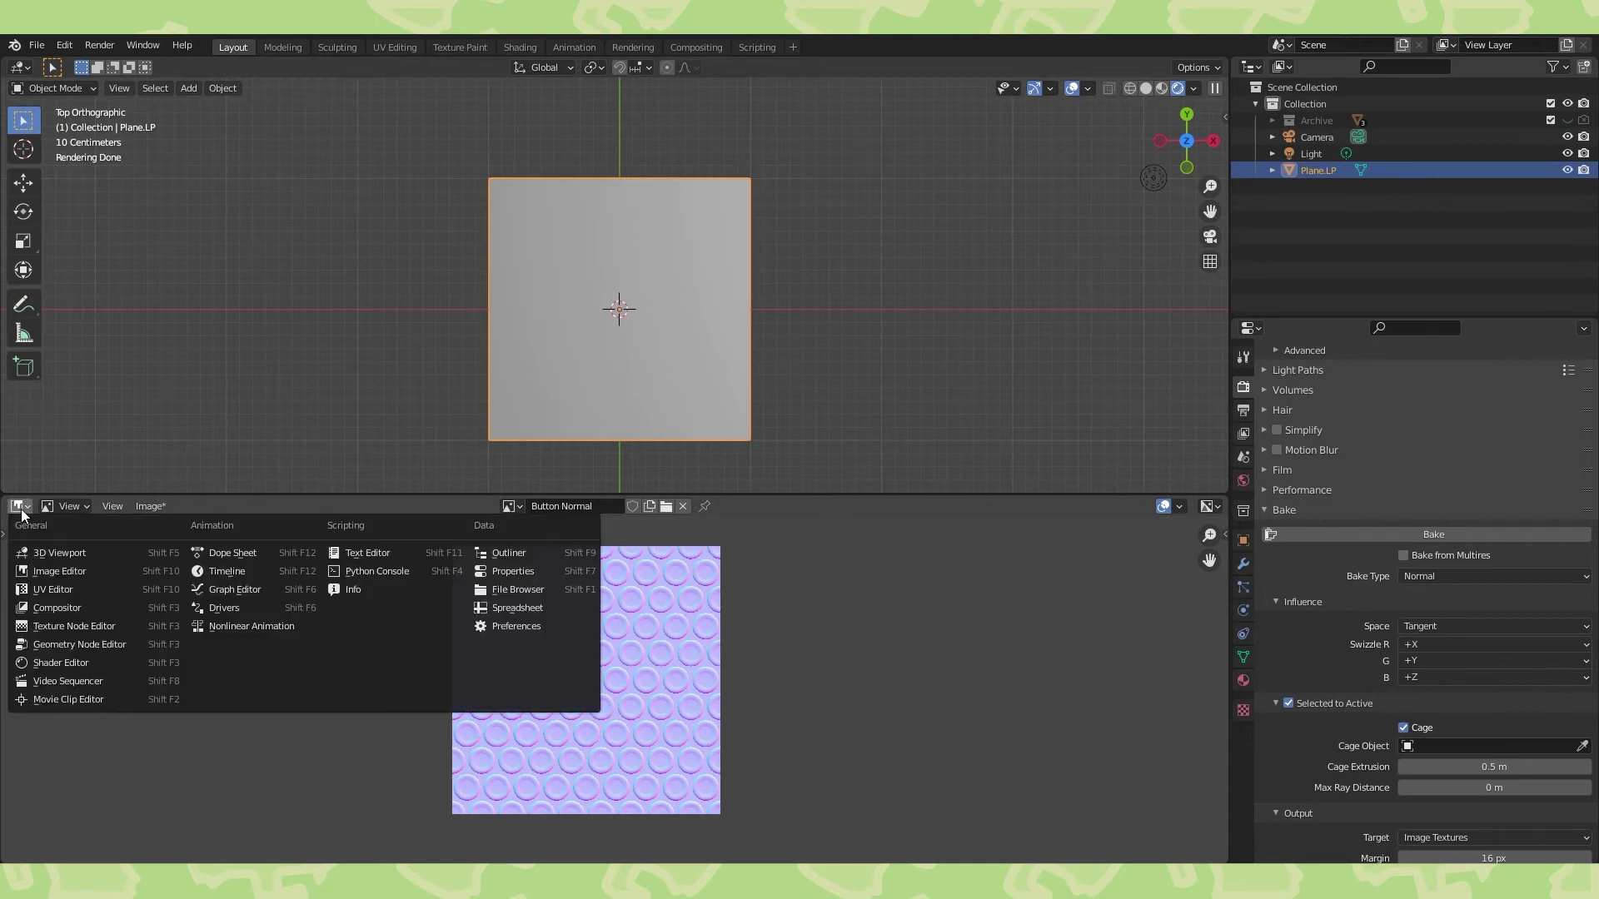
{"action": "left_click", "coordinate": [44, 663]}
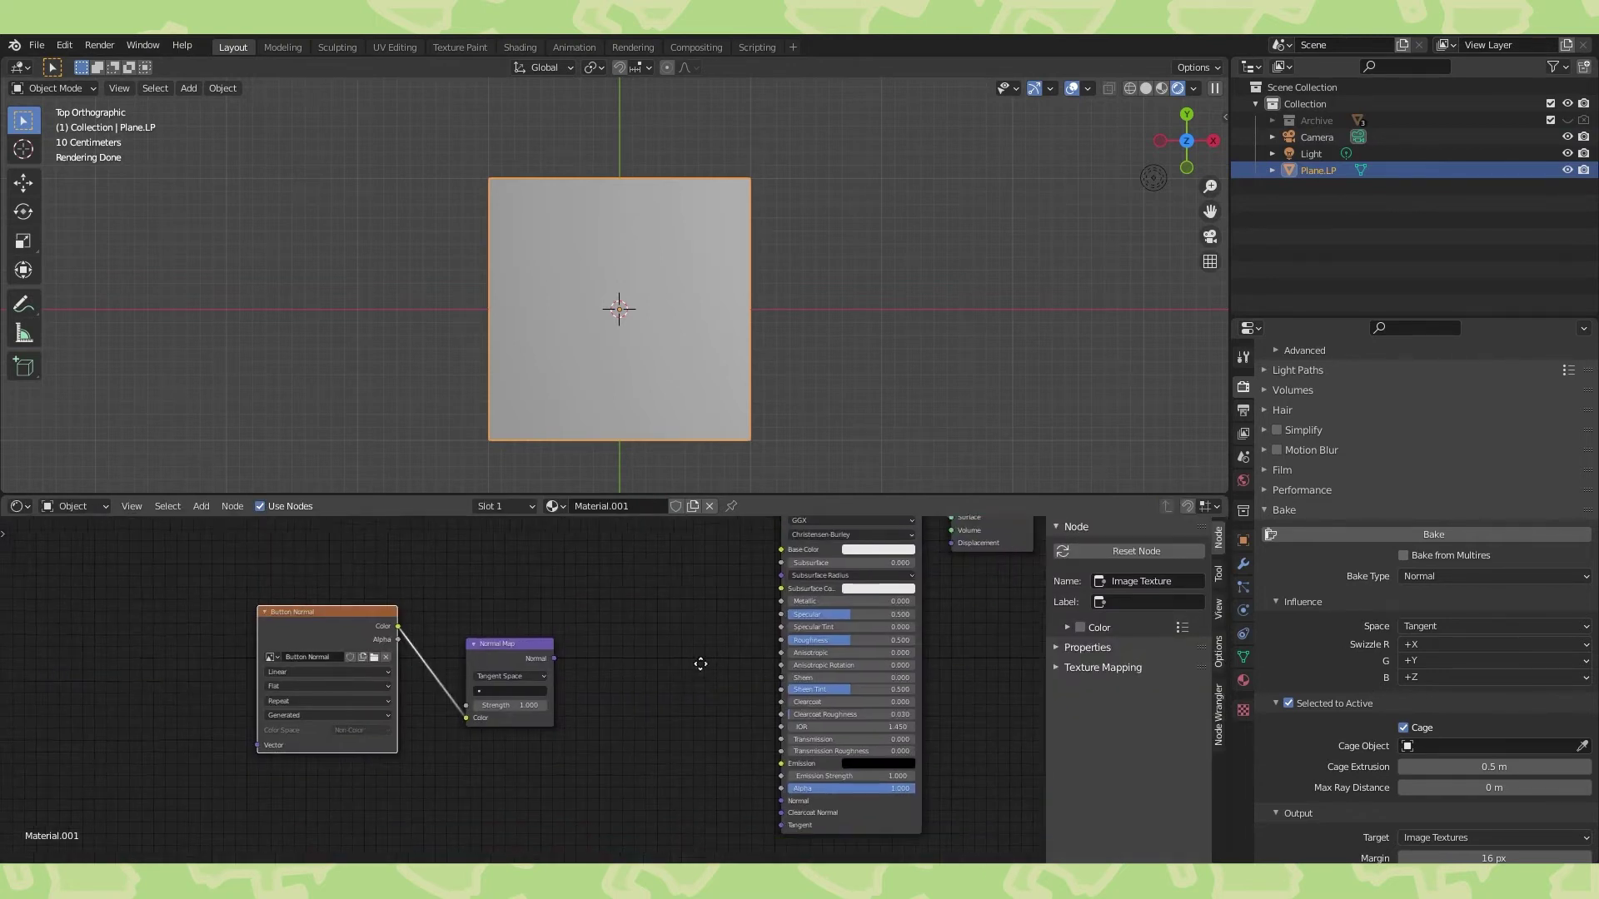
{"action": "scroll", "coordinate": [1324, 418], "scroll_direction": "up", "scroll_amount": 6}
{"action": "left_click", "coordinate": [1466, 383]}
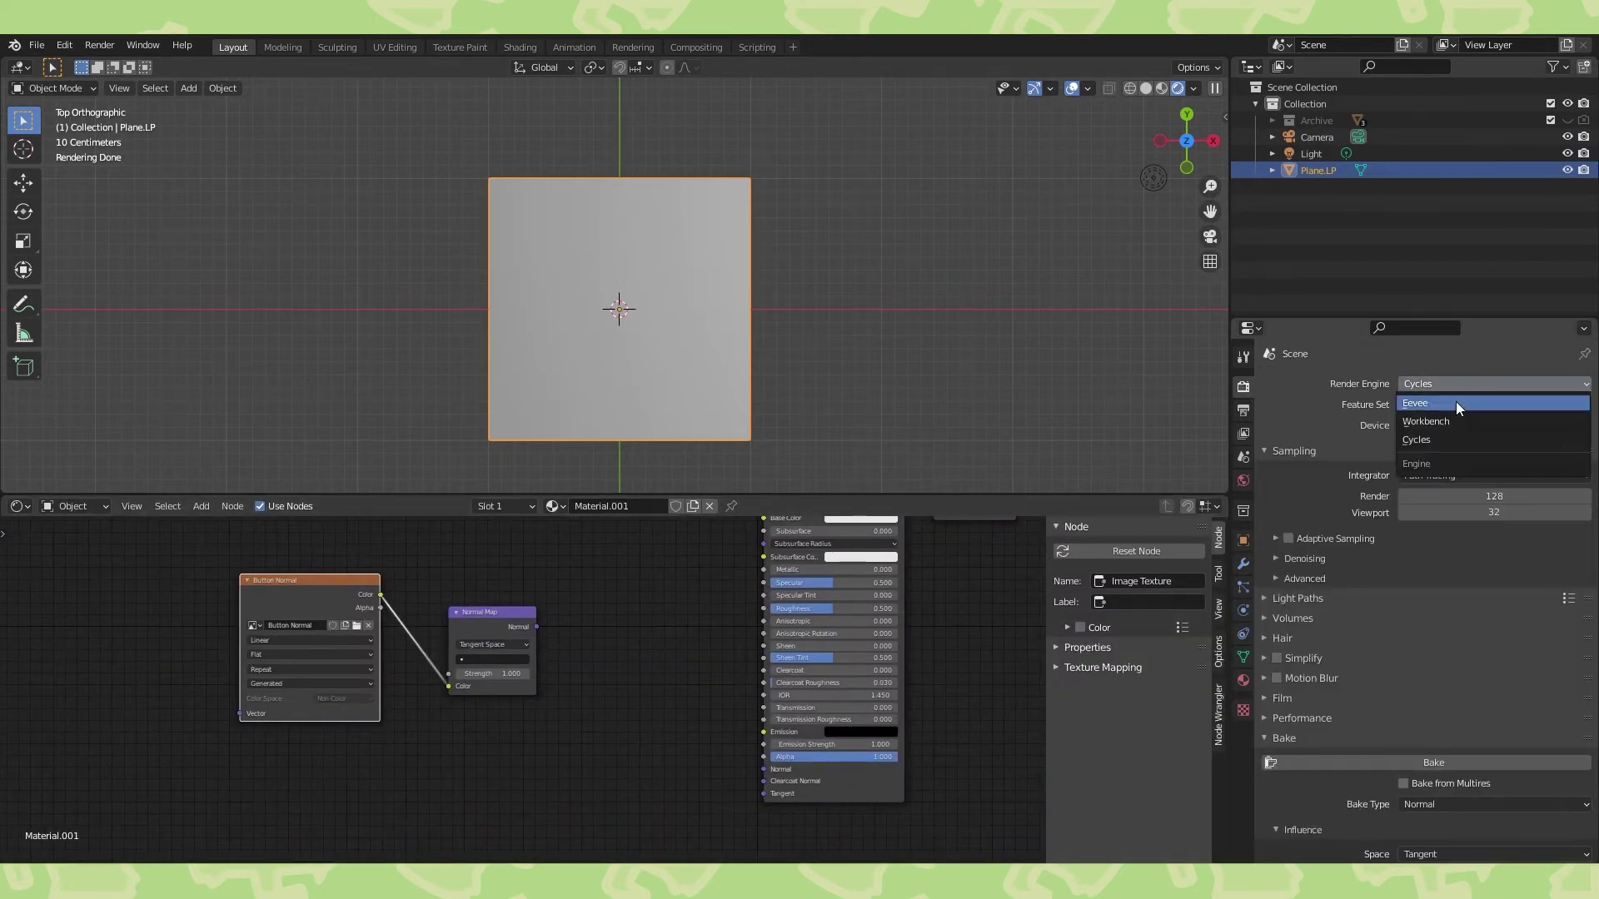
{"action": "left_click", "coordinate": [1455, 402]}
{"action": "left_click_drag", "start_coordinate": [536, 626], "coordinate": [764, 770]}
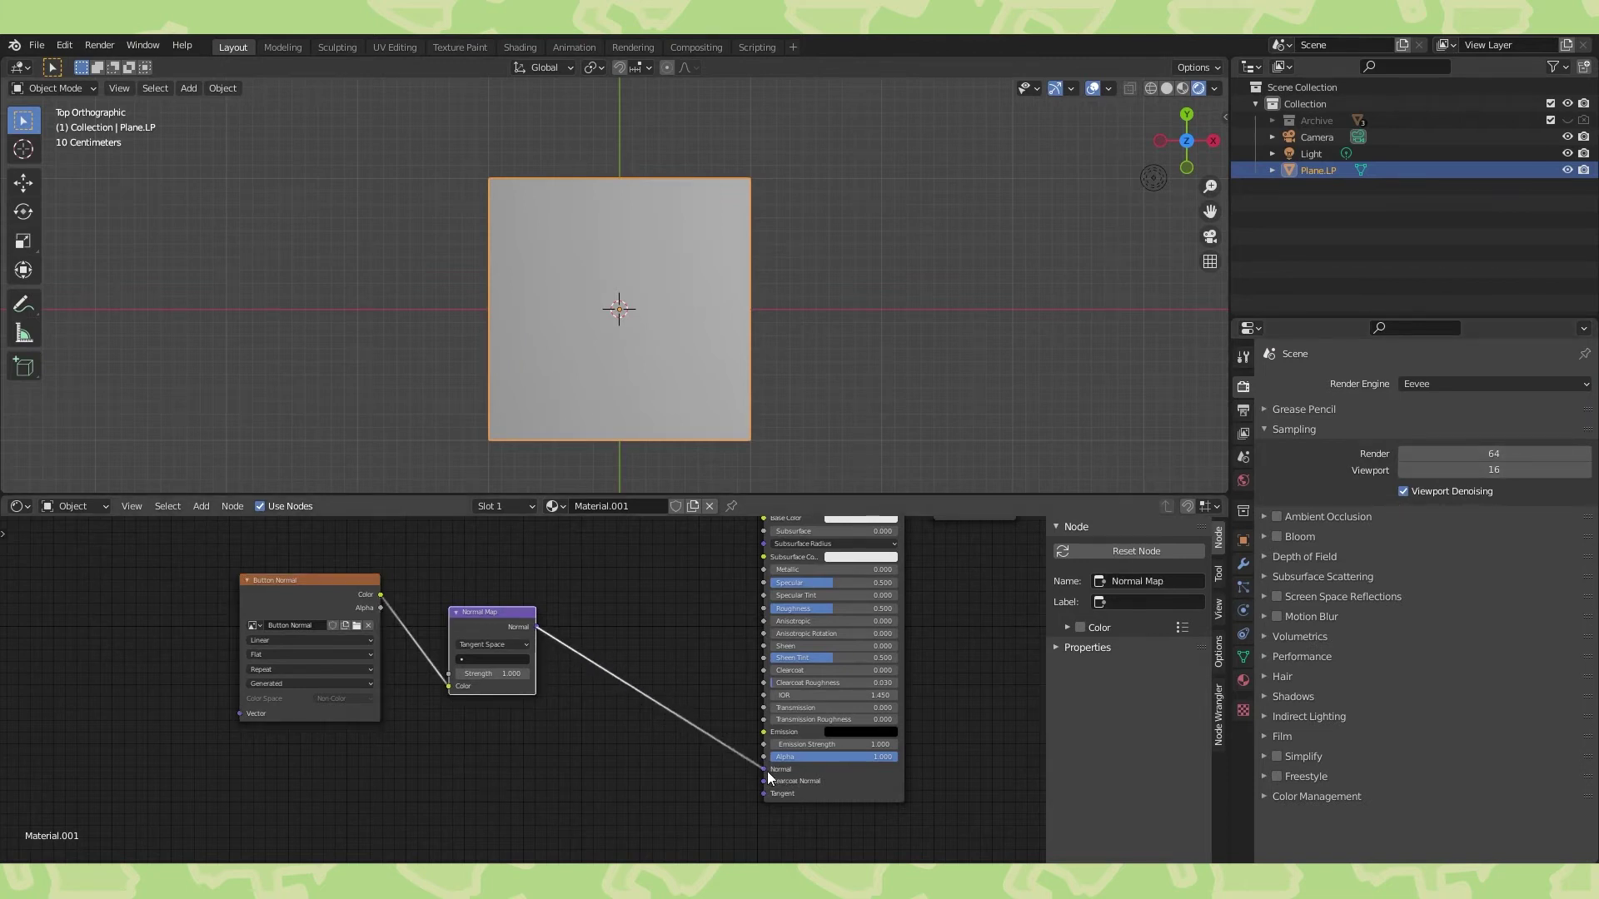
Move the light across Plane.LP to test its shading, and place it beyond the plane's +X side.
{"action": "left_click", "coordinate": [1144, 178]}
{"action": "key", "text": "g"}
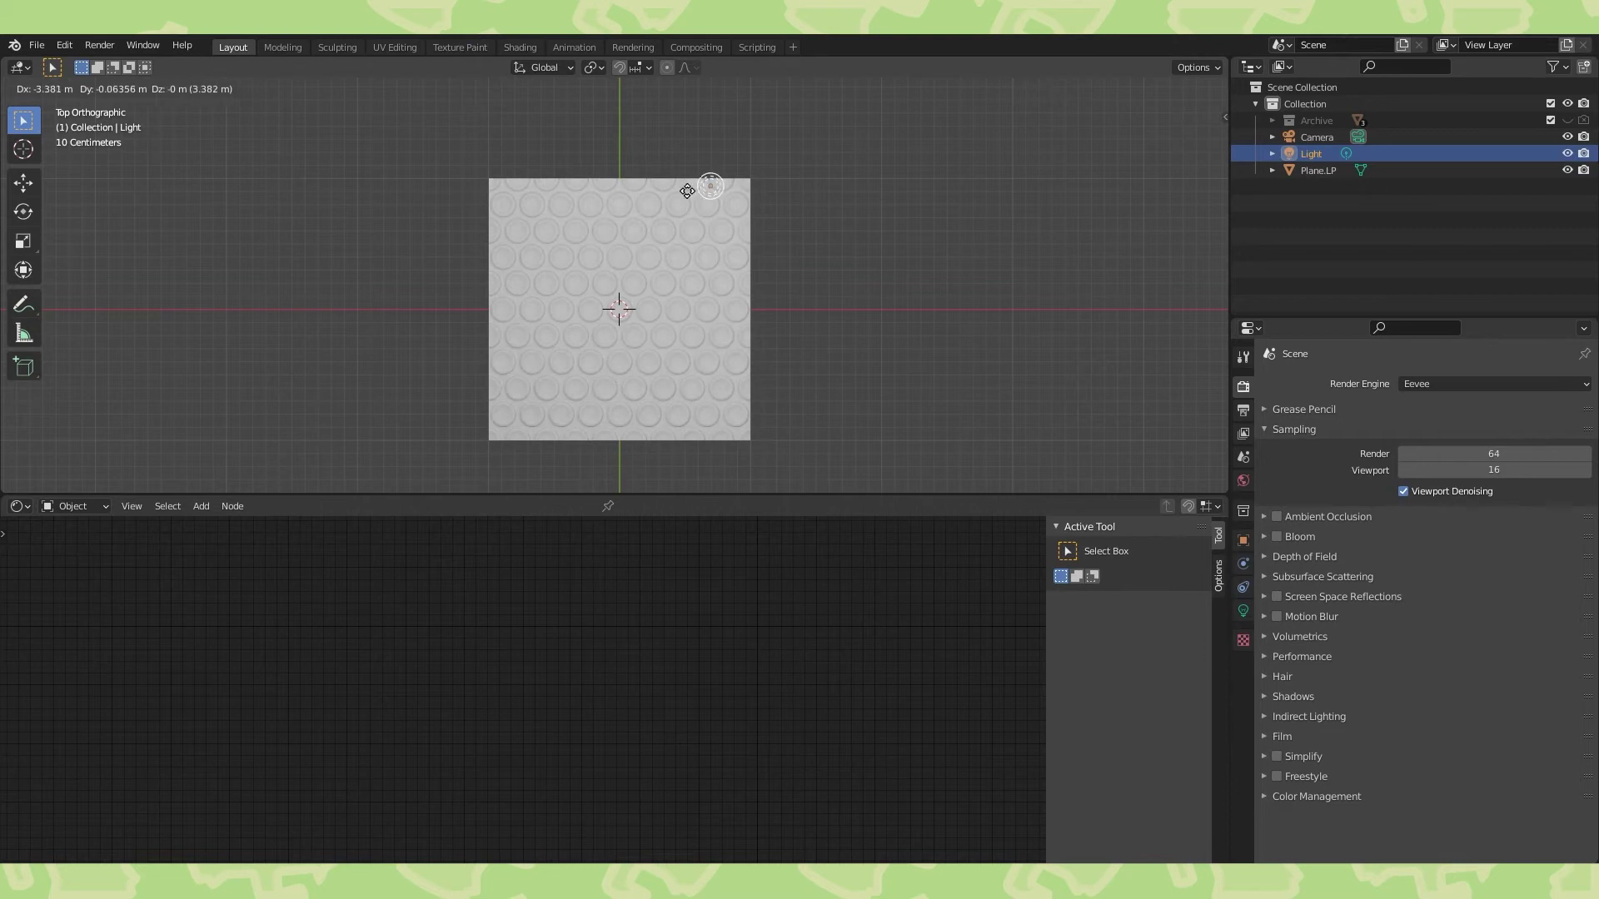
{"action": "left_click", "coordinate": [600, 288]}
{"action": "scroll", "coordinate": [613, 408], "scroll_direction": "up", "scroll_amount": 2}
{"action": "key", "text": "g"}
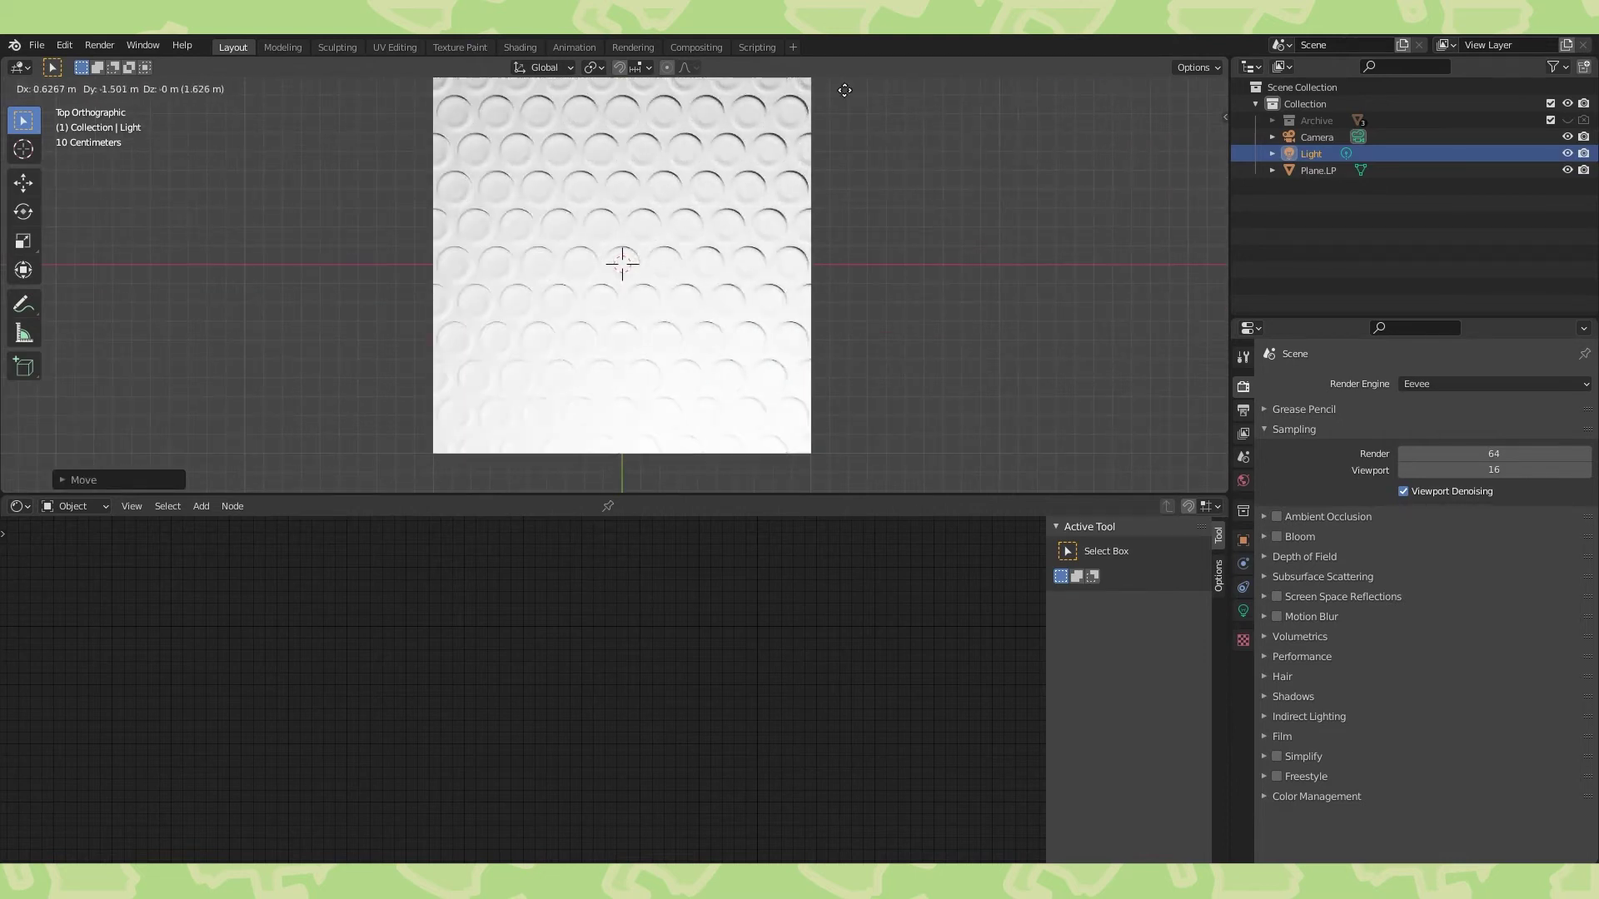
{"action": "left_click", "coordinate": [1124, 153]}
Examine how the light shades the normal-mapped Plane.LP from an angled view and from the top.
{"action": "left_click", "coordinate": [691, 278]}
{"action": "key", "text": "Tab"}
{"action": "middle_click_drag", "start_coordinate": [728, 302], "coordinate": [789, 282]}
{"action": "key", "text": "Tab"}
{"action": "left_click", "coordinate": [798, 145]}
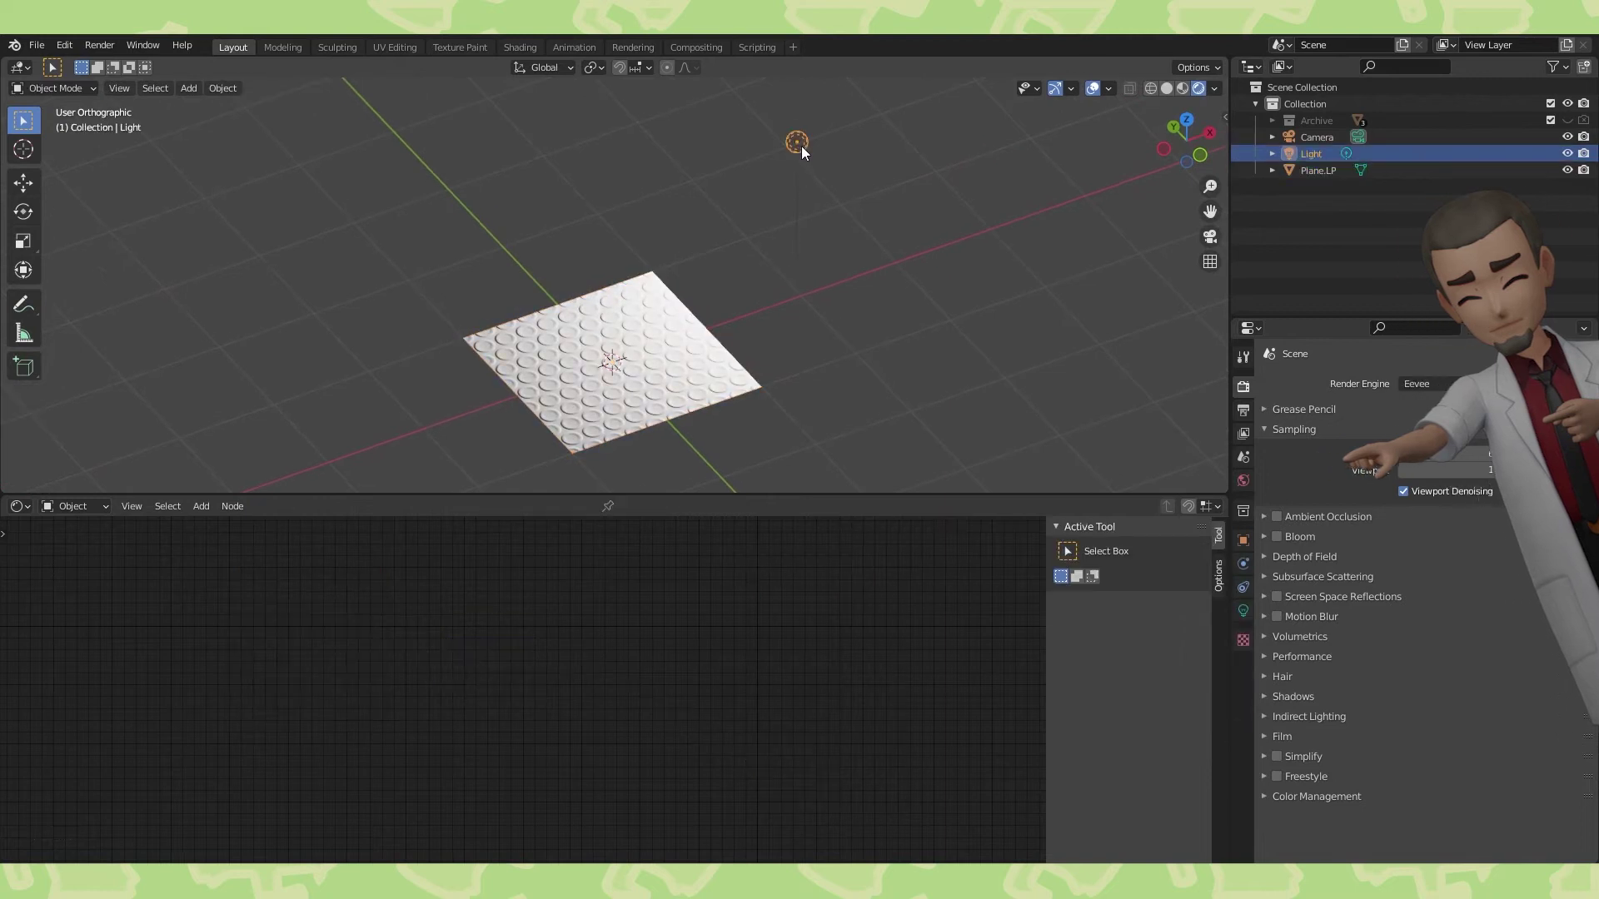
{"action": "key", "text": "KP_7"}
{"action": "left_click", "coordinate": [630, 271]}
{"action": "middle_click_drag", "start_coordinate": [722, 241], "coordinate": [786, 293], "text": "shift"}
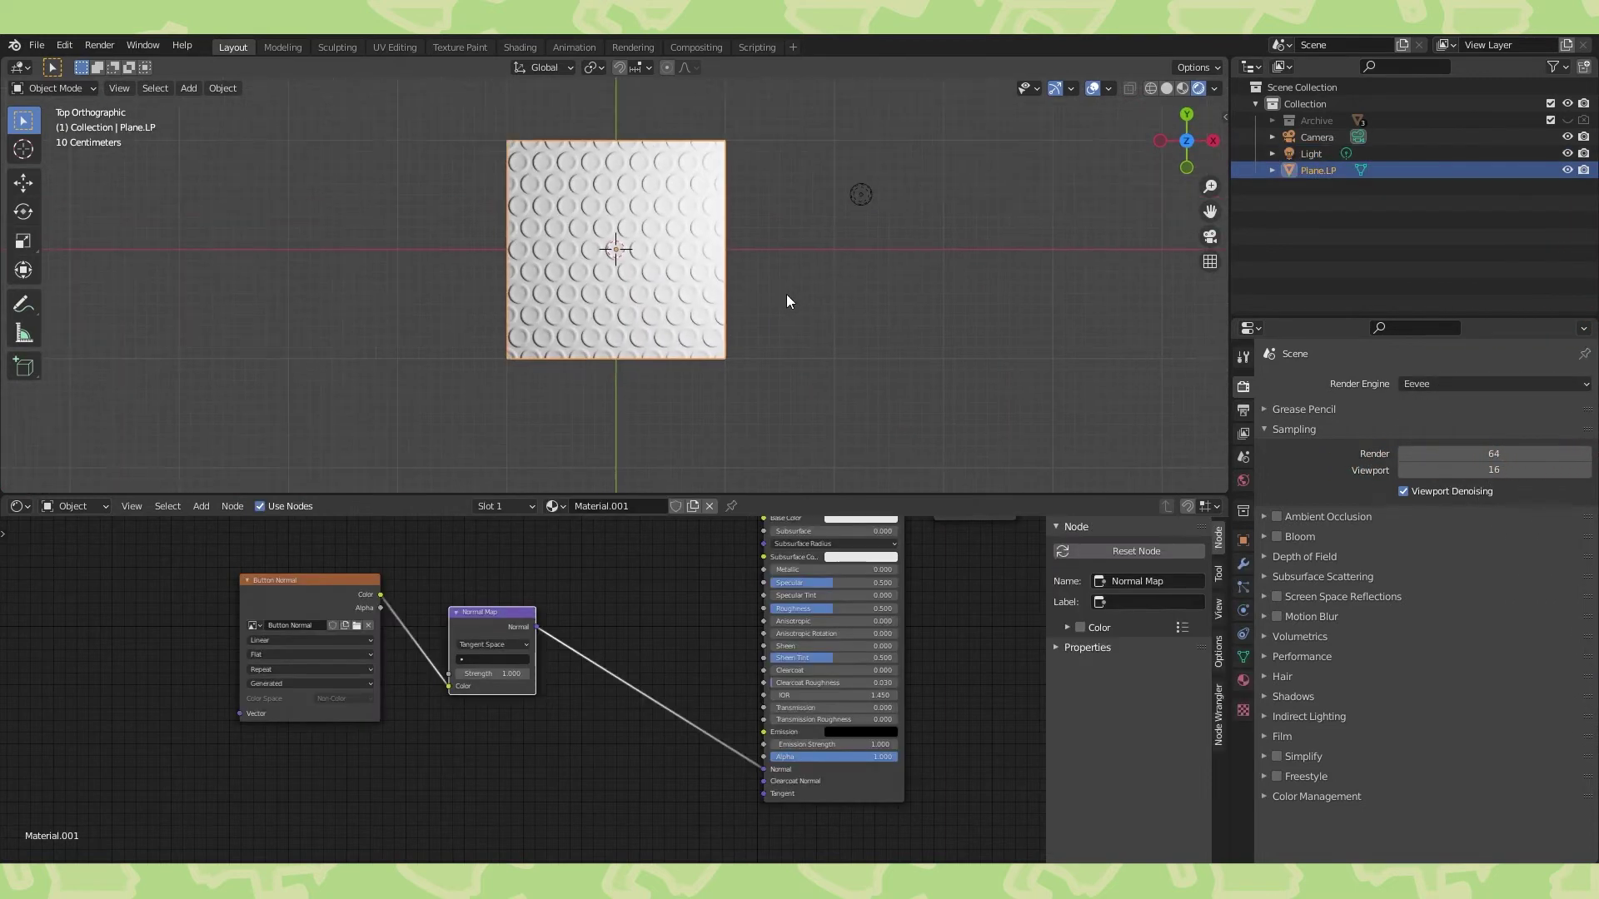
Move the Normal Map and Button Normal nodes closer to the main shader node.
{"action": "left_click_drag", "start_coordinate": [495, 618], "coordinate": [582, 666]}
{"action": "left_click_drag", "start_coordinate": [311, 582], "coordinate": [404, 660]}
{"action": "scroll", "coordinate": [843, 285], "scroll_direction": "down", "scroll_amount": 2}
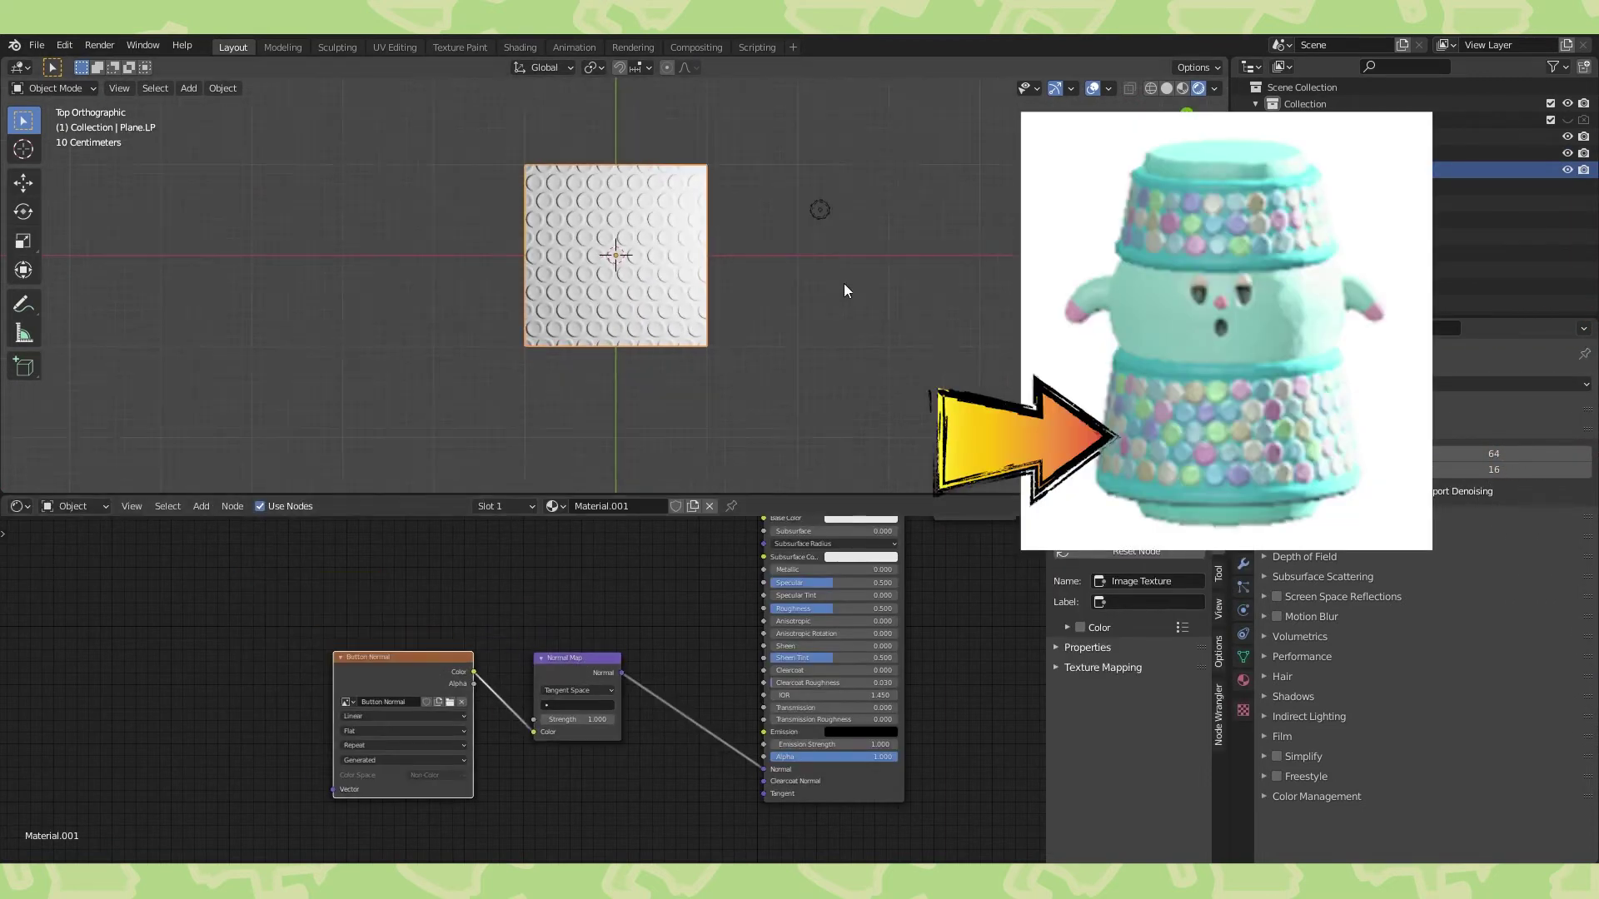
{"action": "middle_click_drag", "start_coordinate": [820, 239], "coordinate": [823, 342], "text": "shift"}
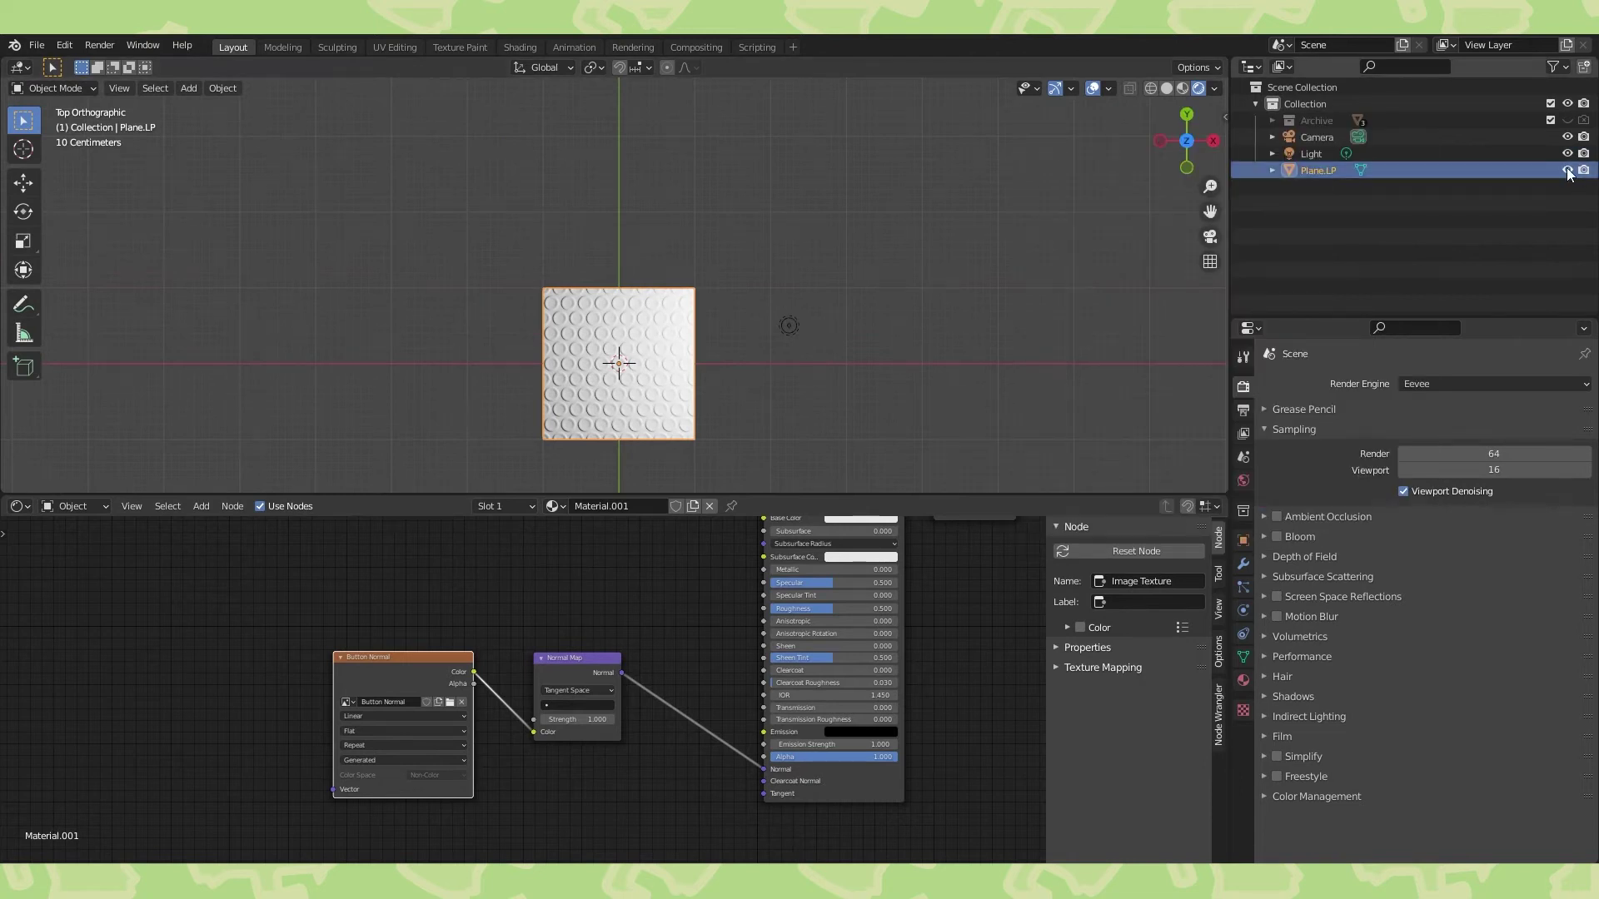
Hide Plane.LP and make the Buttons object in the Archive collection visible.
{"action": "left_click", "coordinate": [1568, 172]}
{"action": "left_click", "coordinate": [1271, 119]}
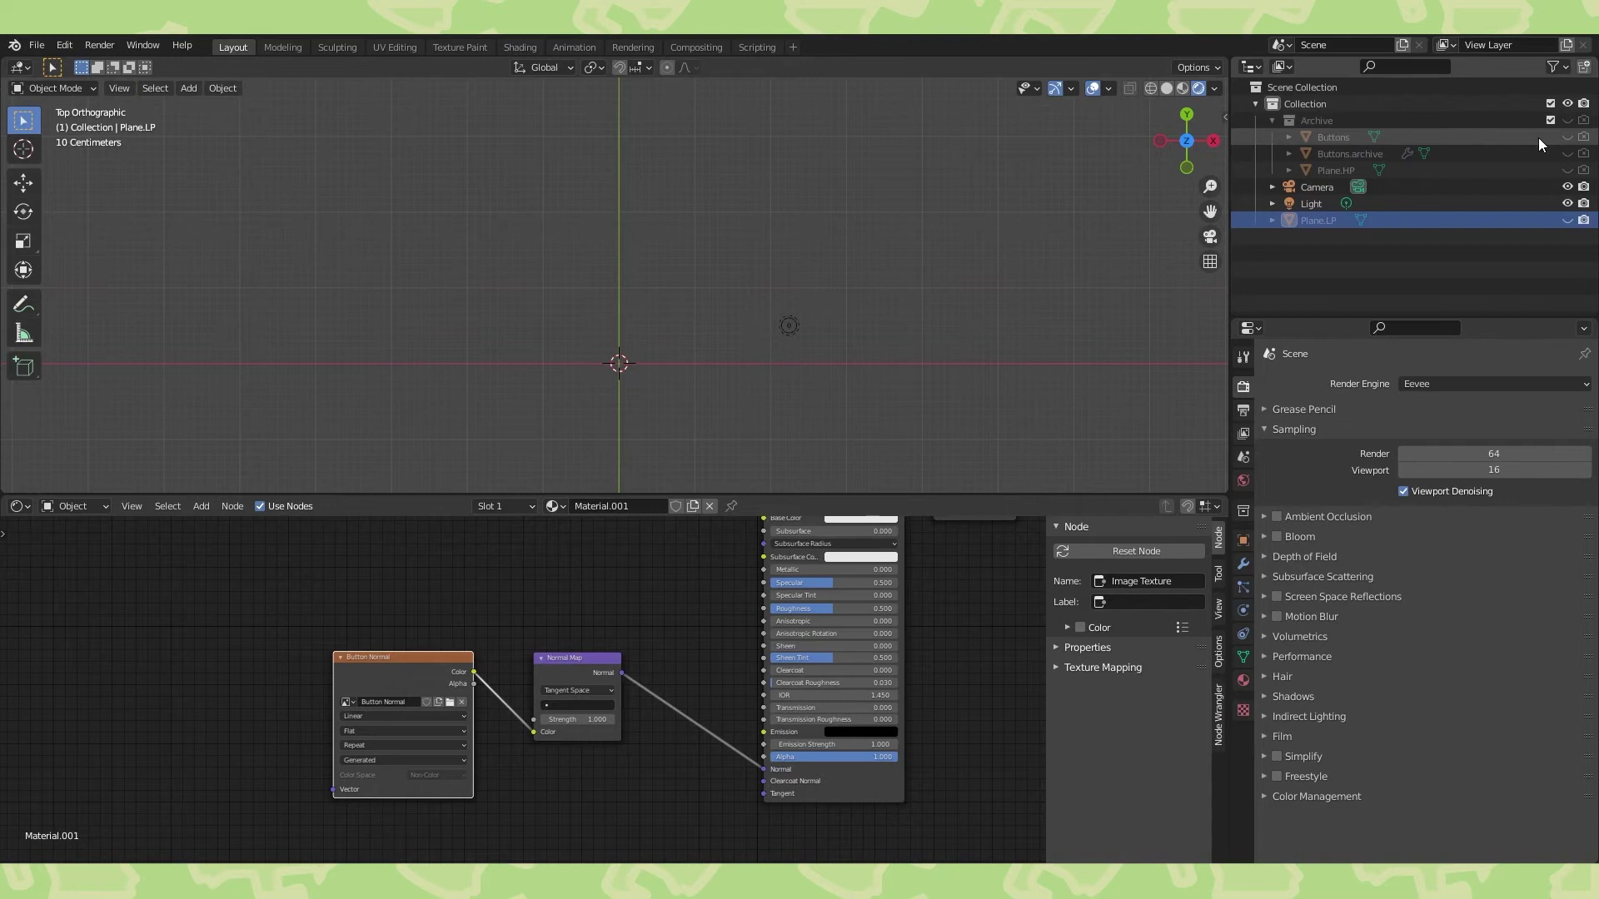
{"action": "left_click", "coordinate": [1567, 136]}
{"action": "left_click", "coordinate": [1584, 120]}
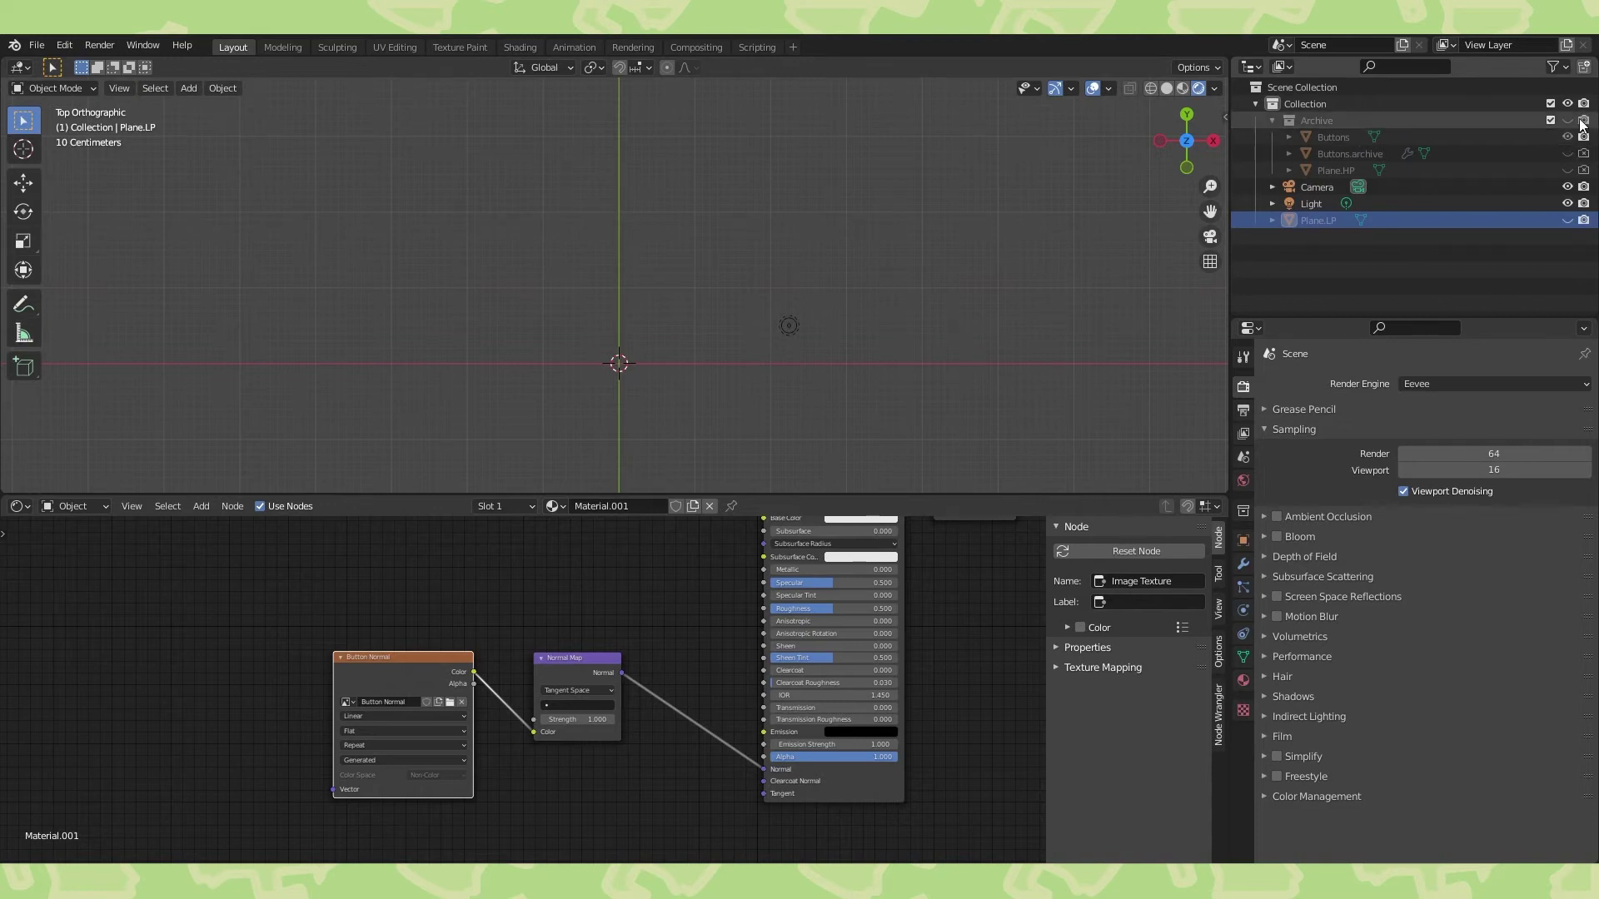
{"action": "left_click", "coordinate": [1567, 121]}
Enlarge the 3D viewport, duplicate the Buttons object in place, and move the copy out of Archive into Collection.
{"action": "scroll", "coordinate": [792, 369], "scroll_direction": "up", "scroll_amount": 1}
{"action": "middle_click_drag", "start_coordinate": [792, 369], "coordinate": [841, 263], "text": "shift"}
{"action": "left_click_drag", "start_coordinate": [761, 494], "coordinate": [762, 612]}
{"action": "scroll", "coordinate": [752, 338], "scroll_direction": "up", "scroll_amount": 4}
{"action": "left_click", "coordinate": [726, 296]}
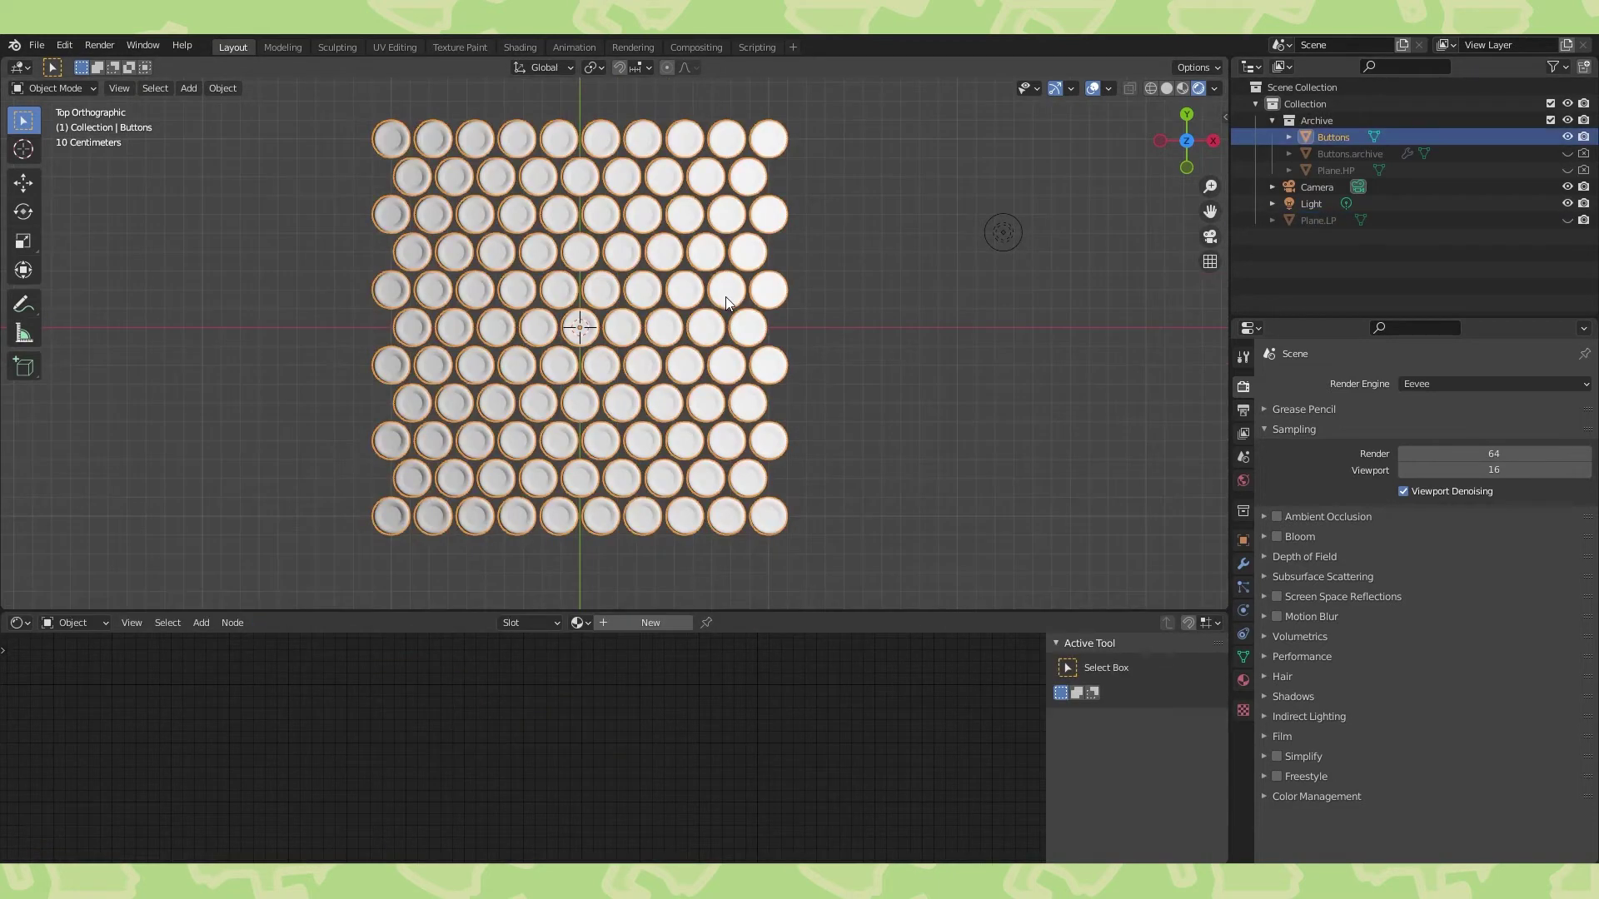
{"action": "key", "text": "shift+d"}
{"action": "right_click", "coordinate": [726, 296]}
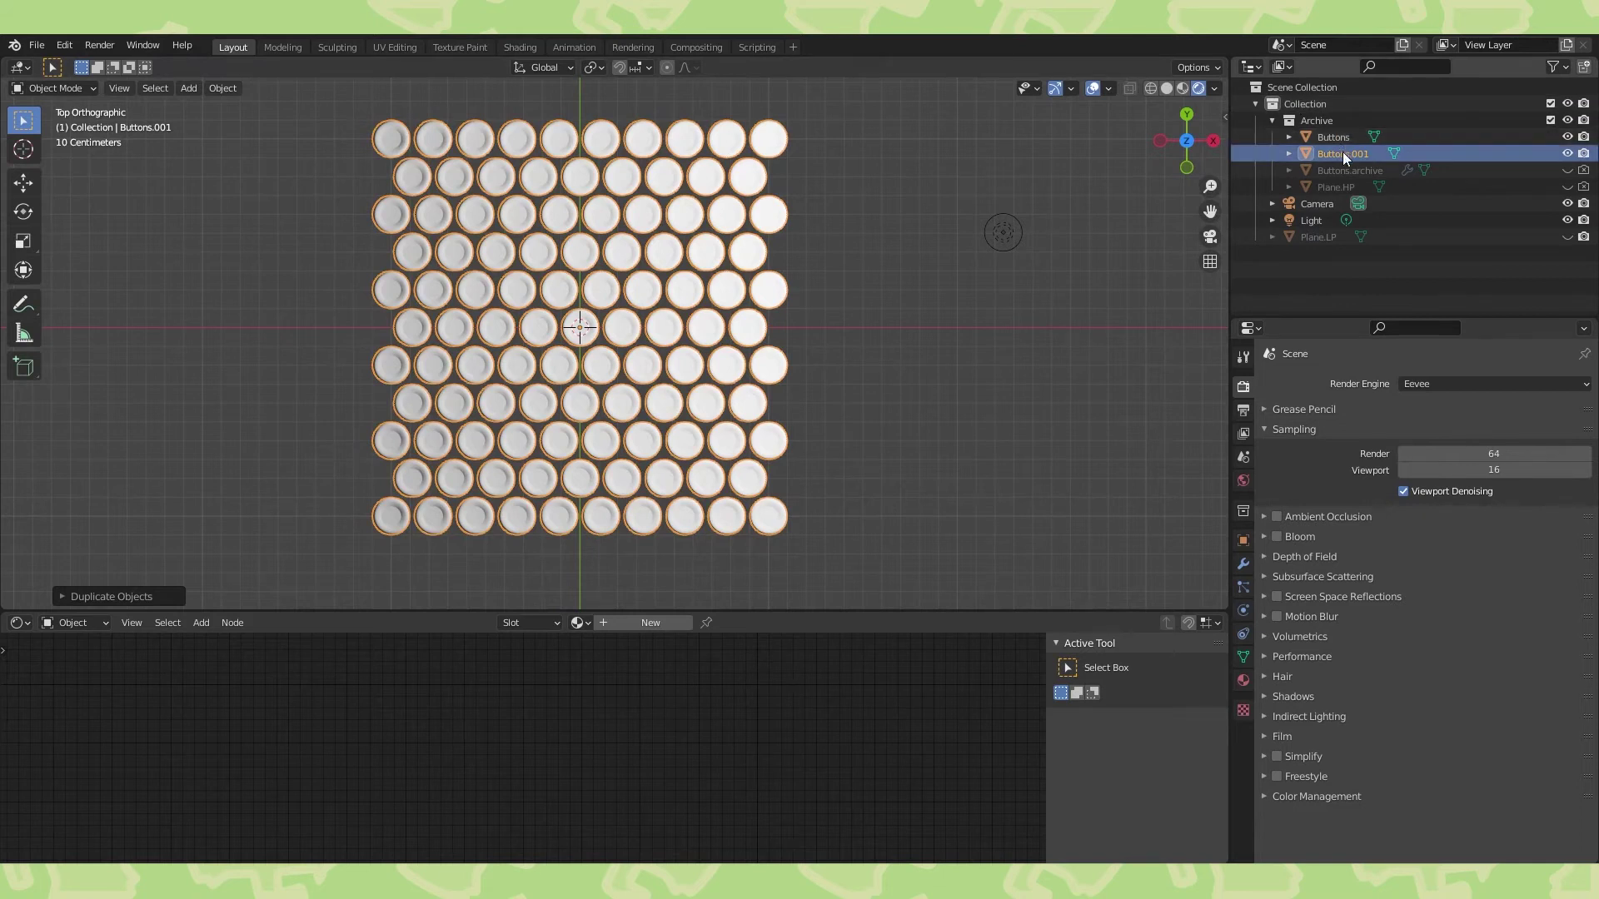
{"action": "left_click_drag", "start_coordinate": [1342, 151], "coordinate": [1315, 107]}
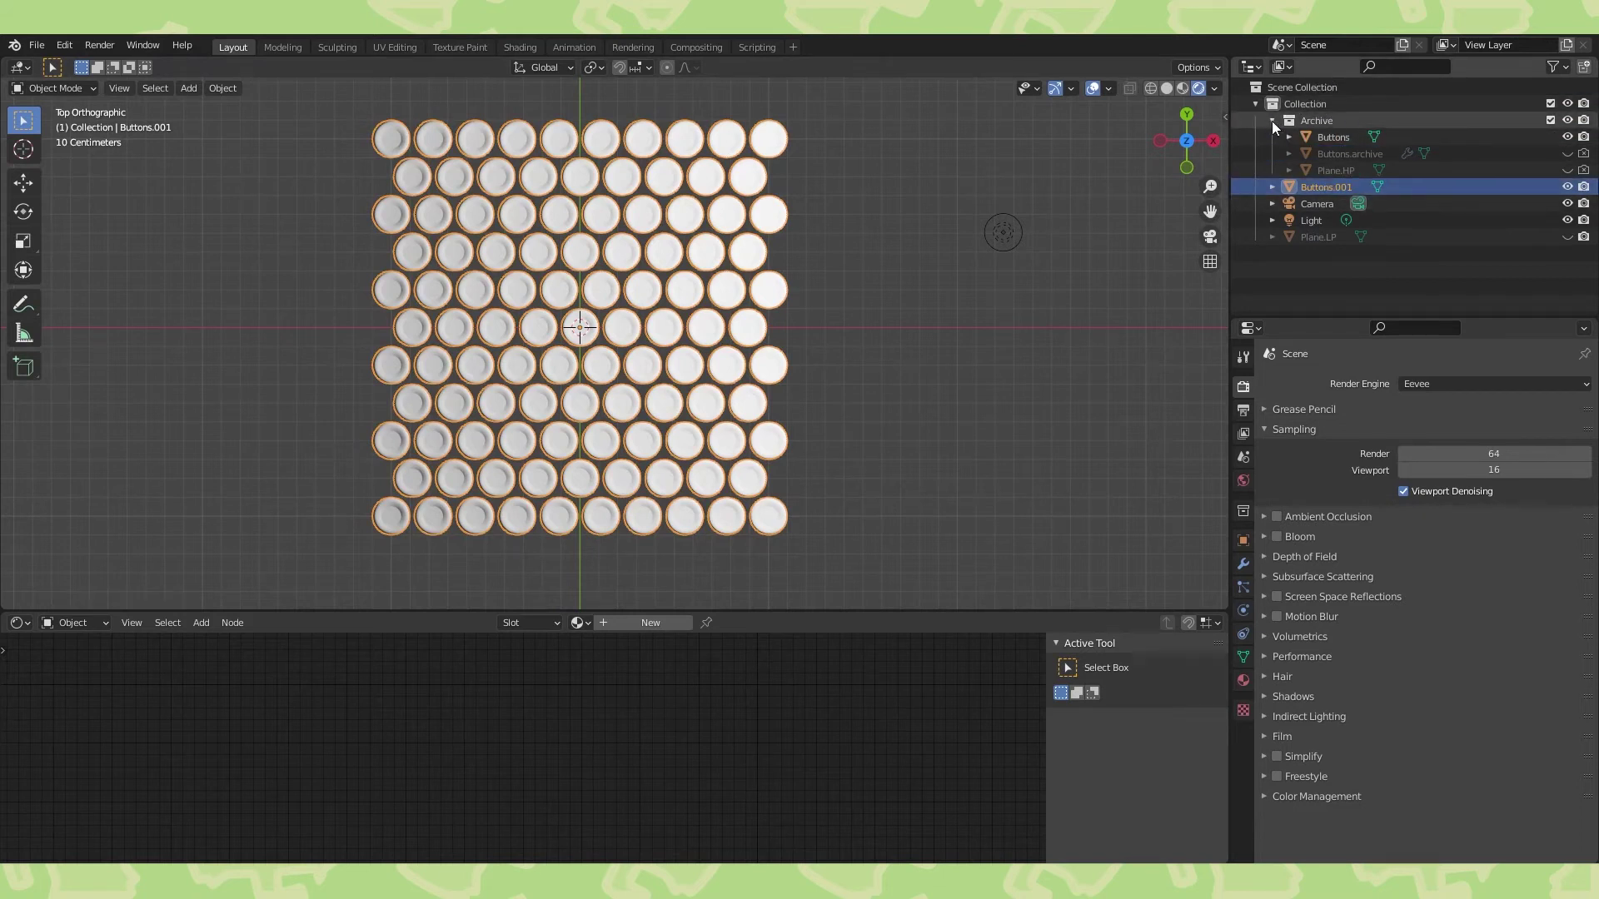
Collapse the Archive collection and rename the duplicated buttons object Buttons.color.
{"action": "left_click", "coordinate": [1273, 120]}
{"action": "double_click", "coordinate": [1332, 137]}
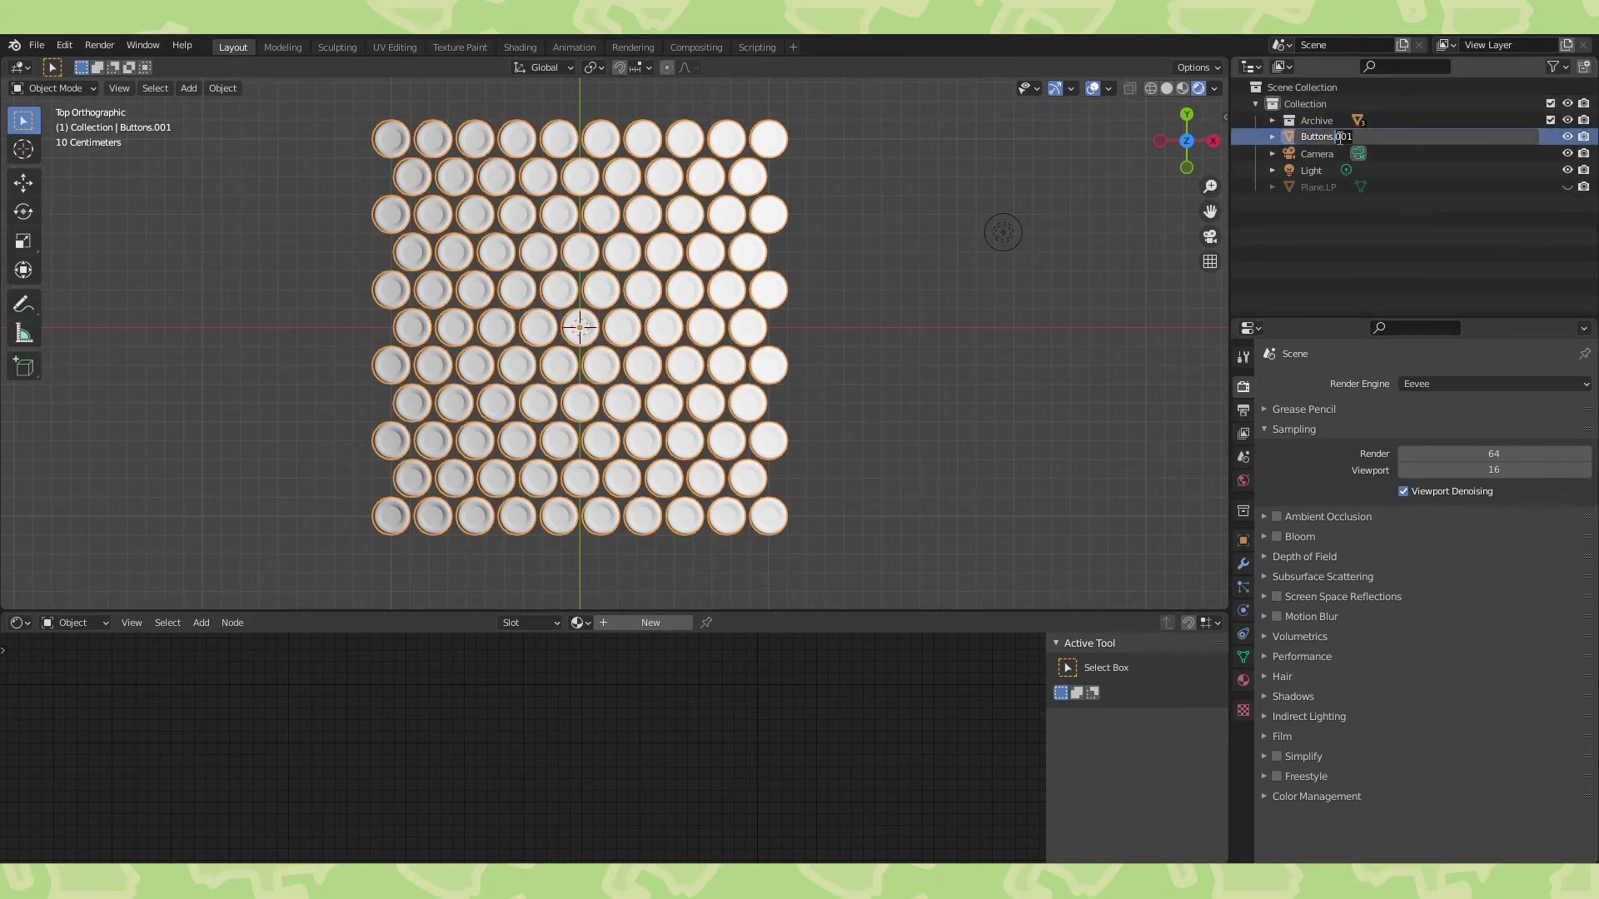
{"action": "type", "text": "color"}
{"action": "key", "text": "Return"}
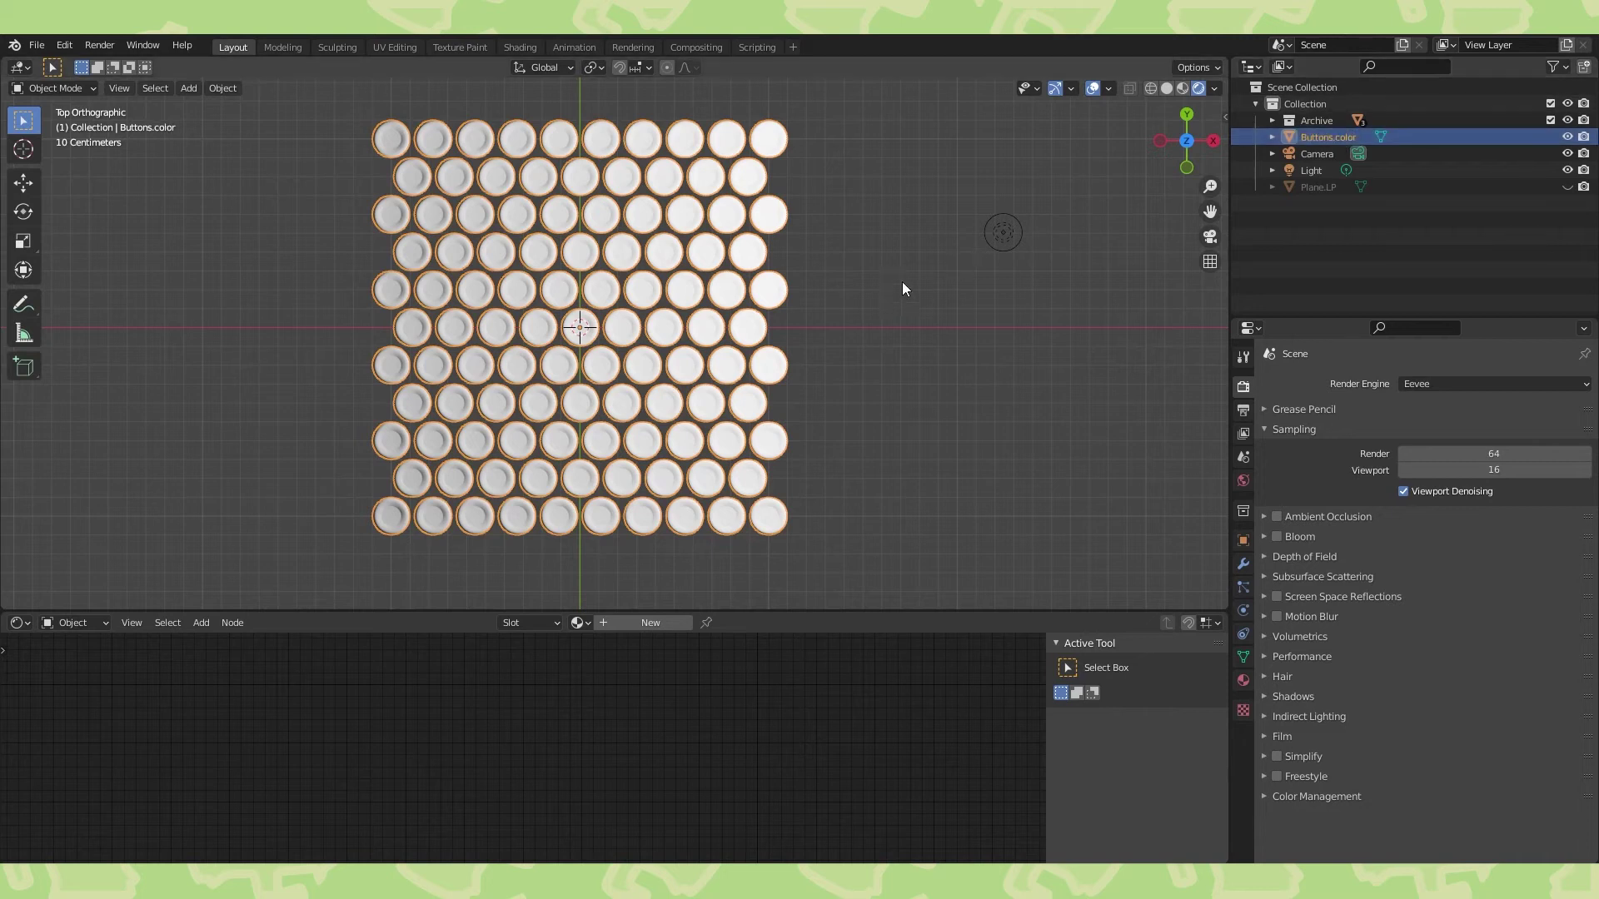
Flatten the whole Buttons.color mesh by scaling it to 0 along Z in Edit Mode.
{"action": "key", "text": "Tab"}
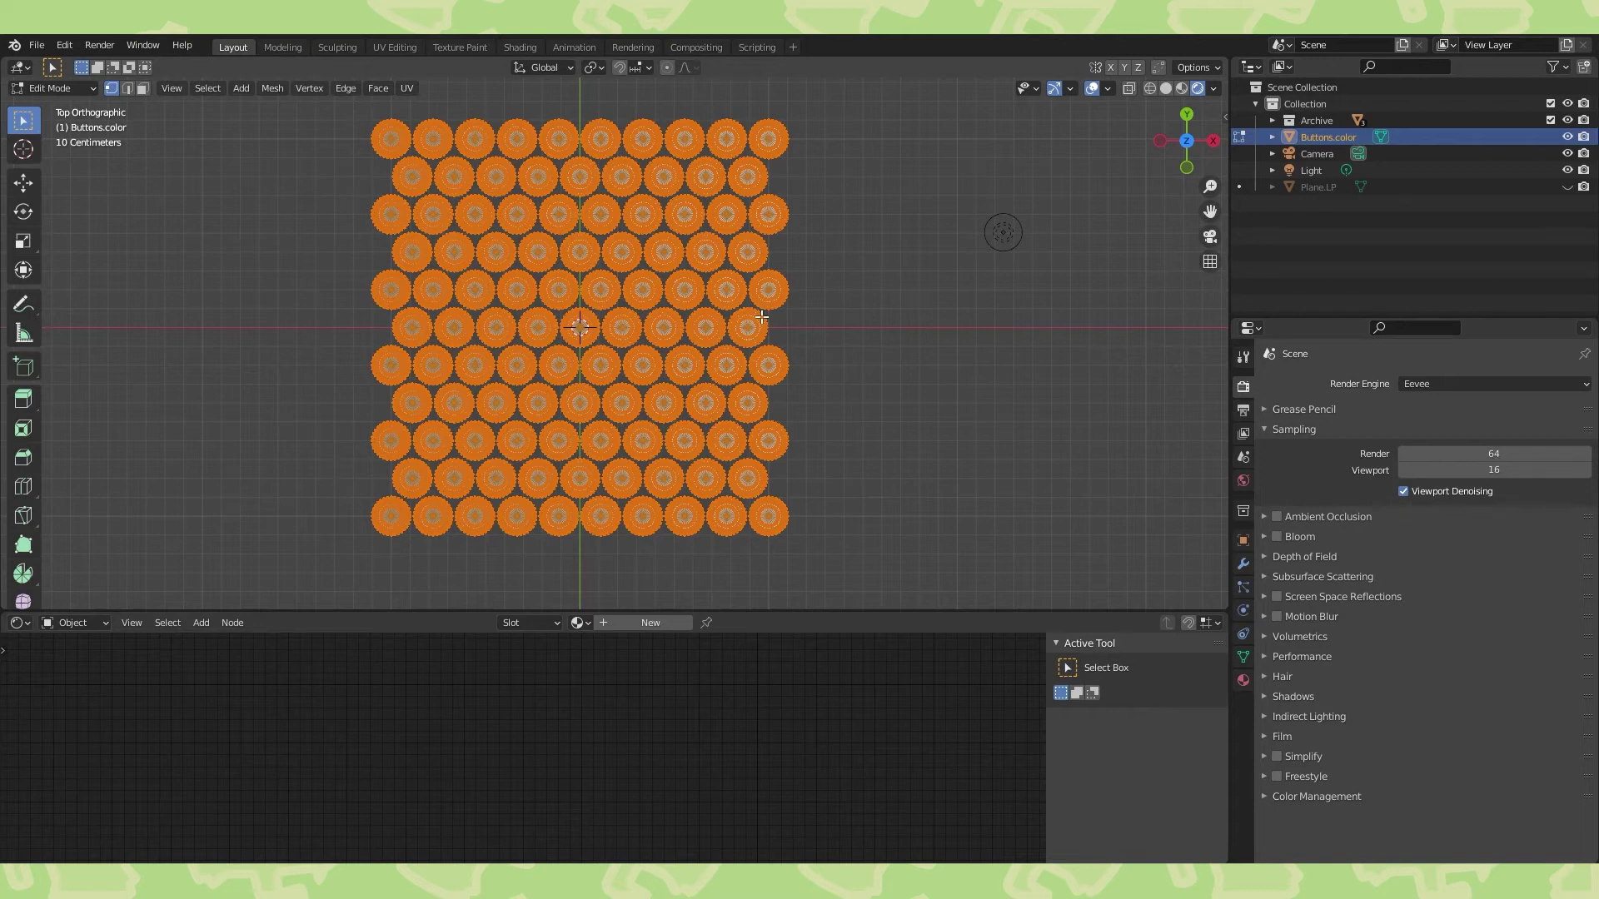
{"action": "key", "text": "KP_1"}
{"action": "scroll", "coordinate": [761, 314], "scroll_direction": "up", "scroll_amount": 5}
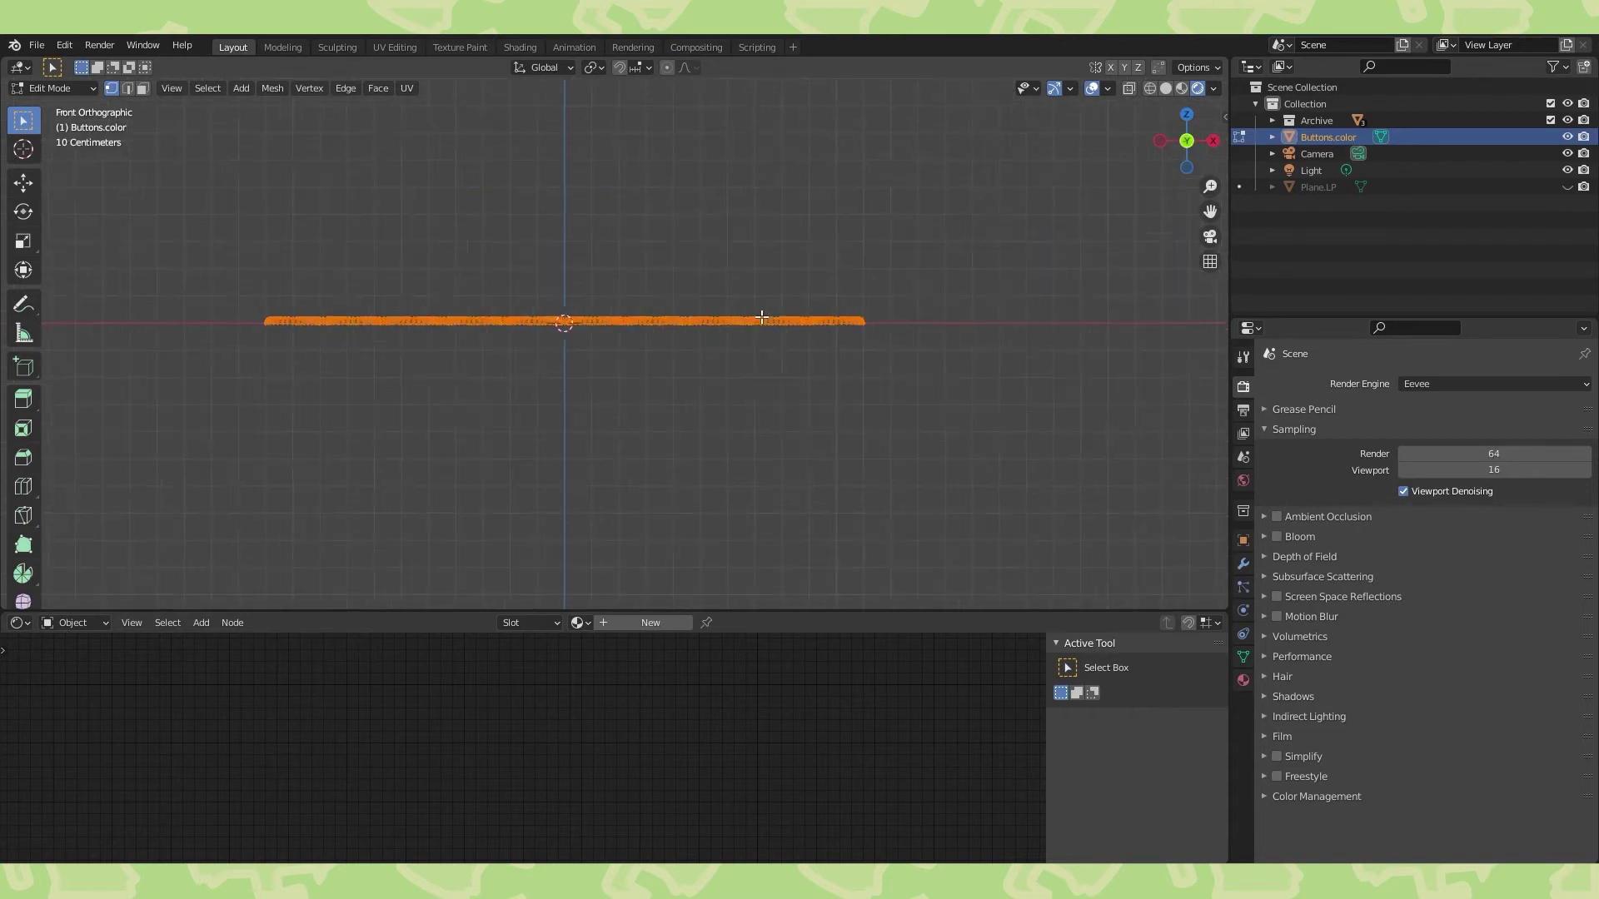
{"action": "middle_click_drag", "start_coordinate": [892, 302], "coordinate": [837, 331], "text": "shift"}
{"action": "key", "text": "s"}
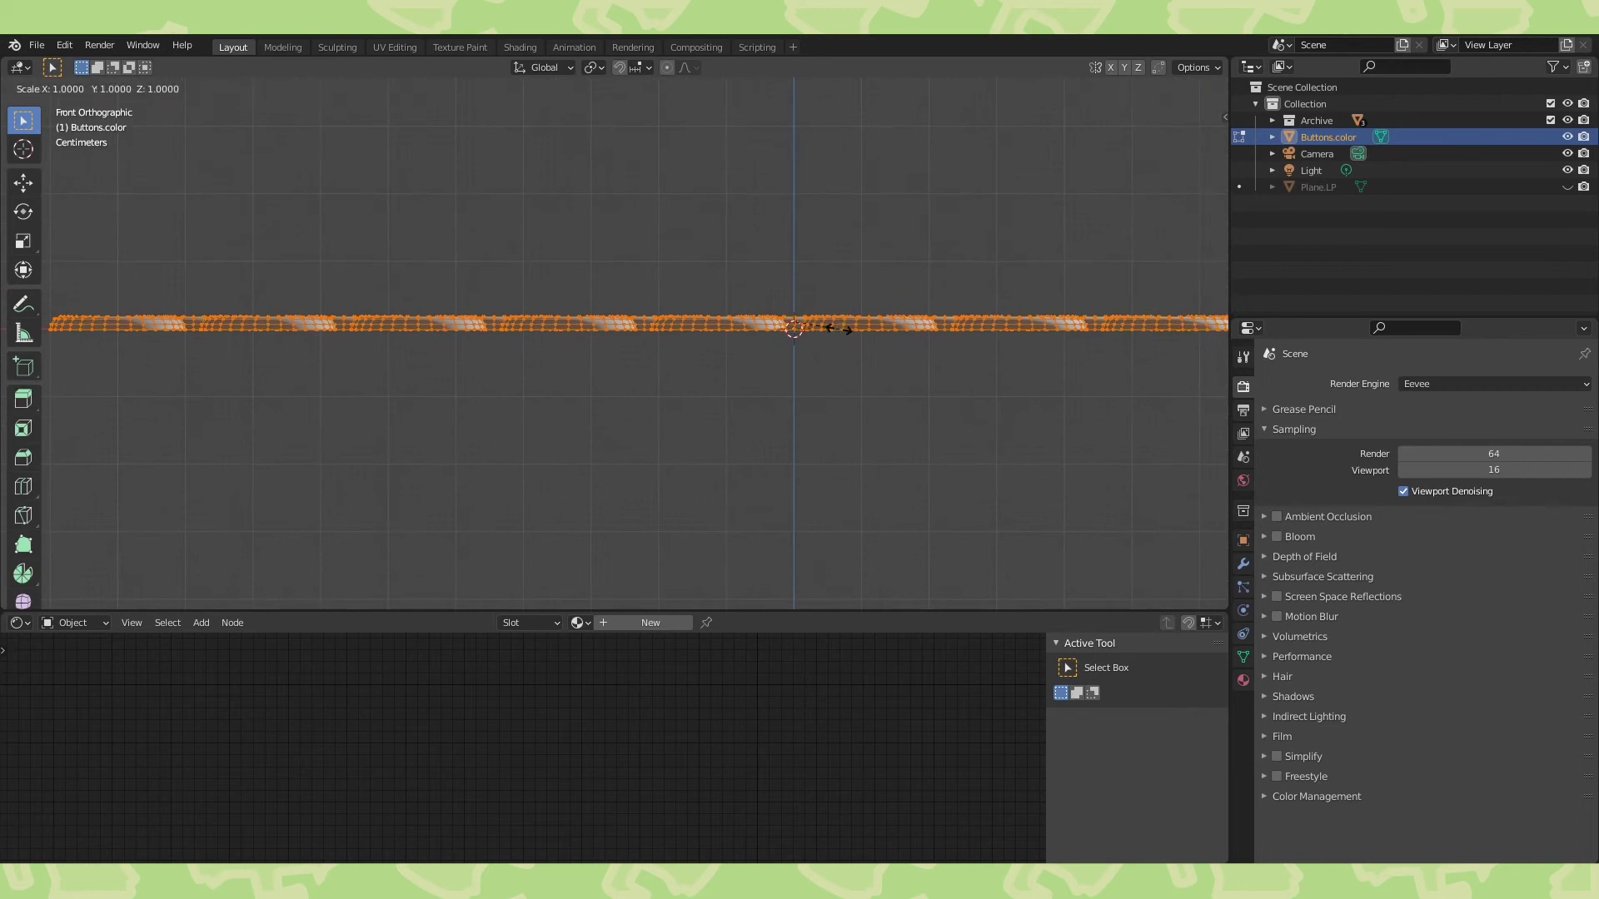
{"action": "key", "text": "z"}
{"action": "key", "text": "0"}
{"action": "key", "text": "Return"}
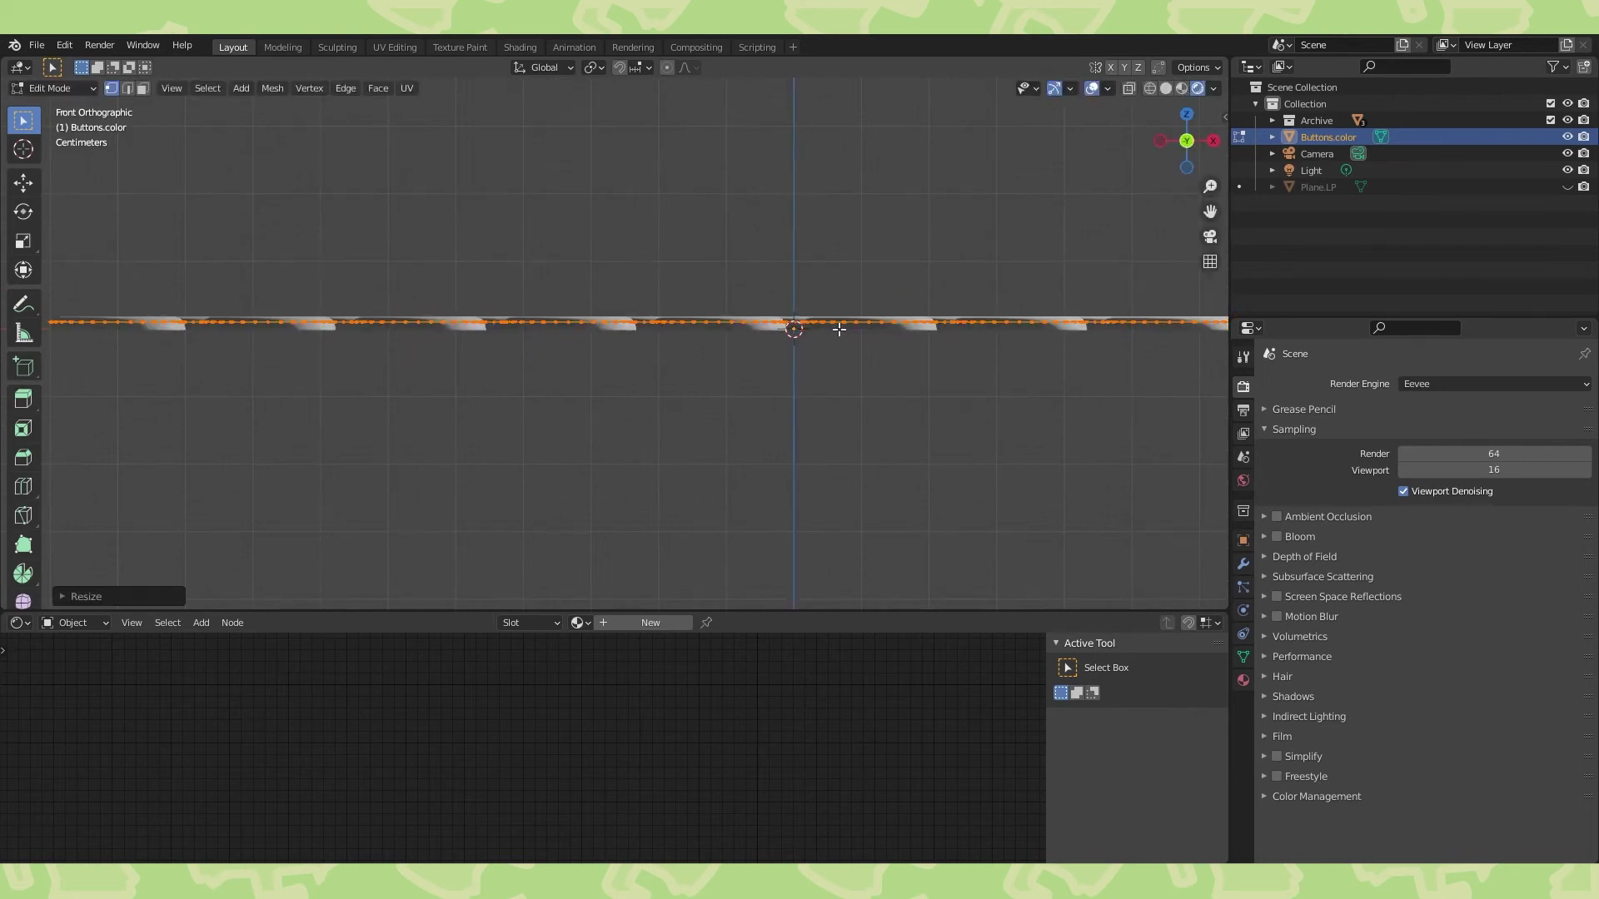
Hide the Archive collection and add a Decimate modifier in Planar mode to Buttons.color.
{"action": "middle_click_drag", "start_coordinate": [875, 247], "coordinate": [884, 300]}
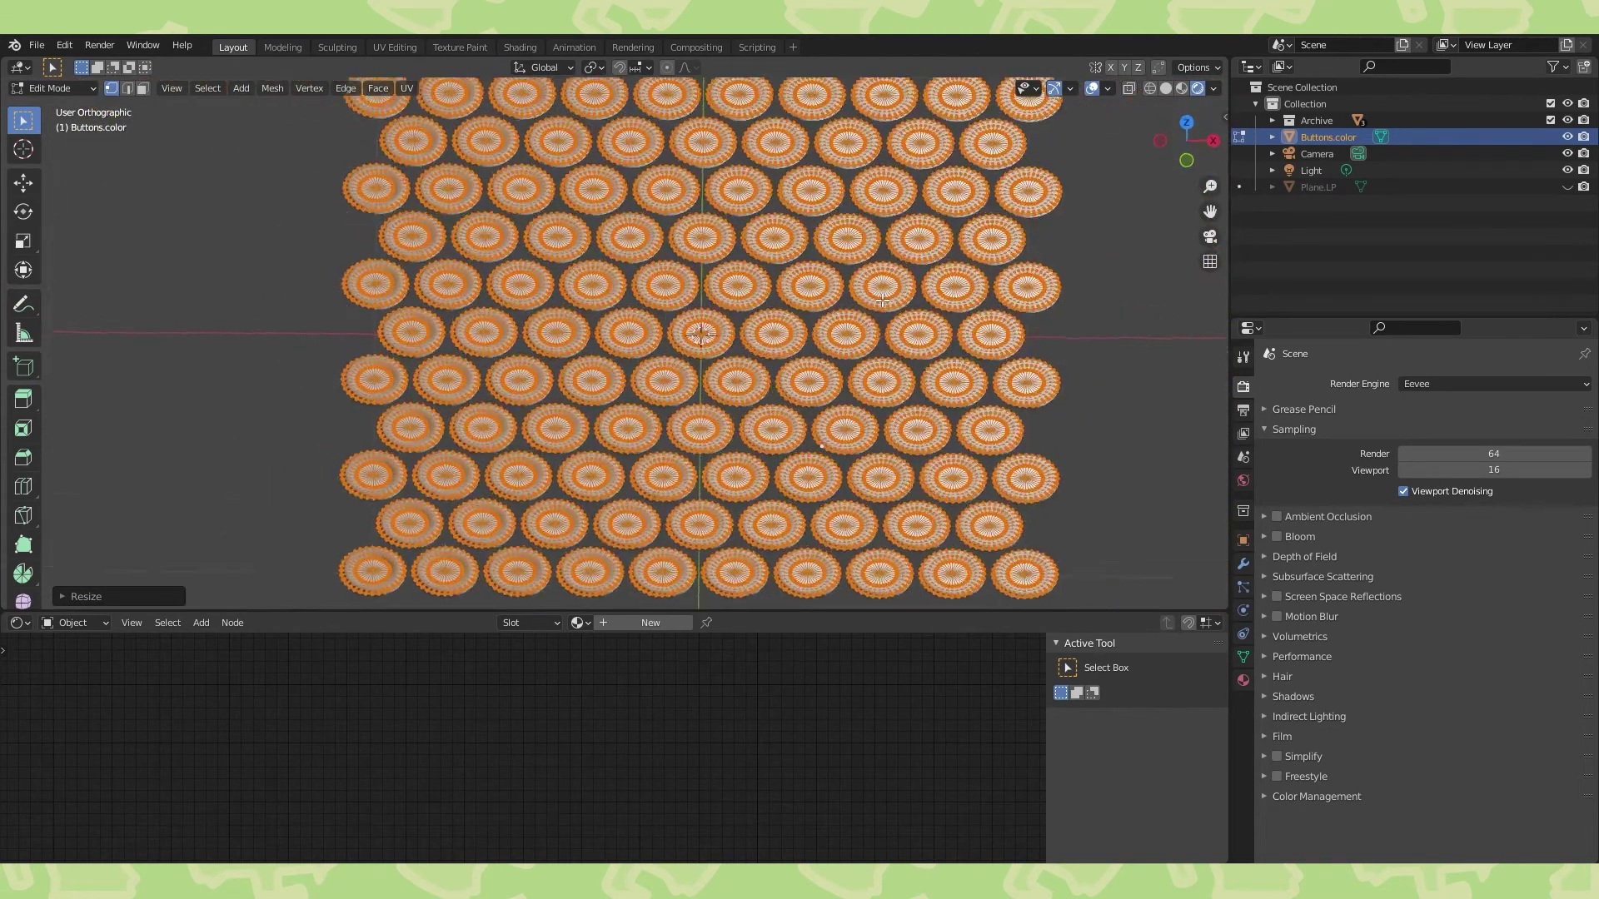
{"action": "left_click", "coordinate": [1567, 120]}
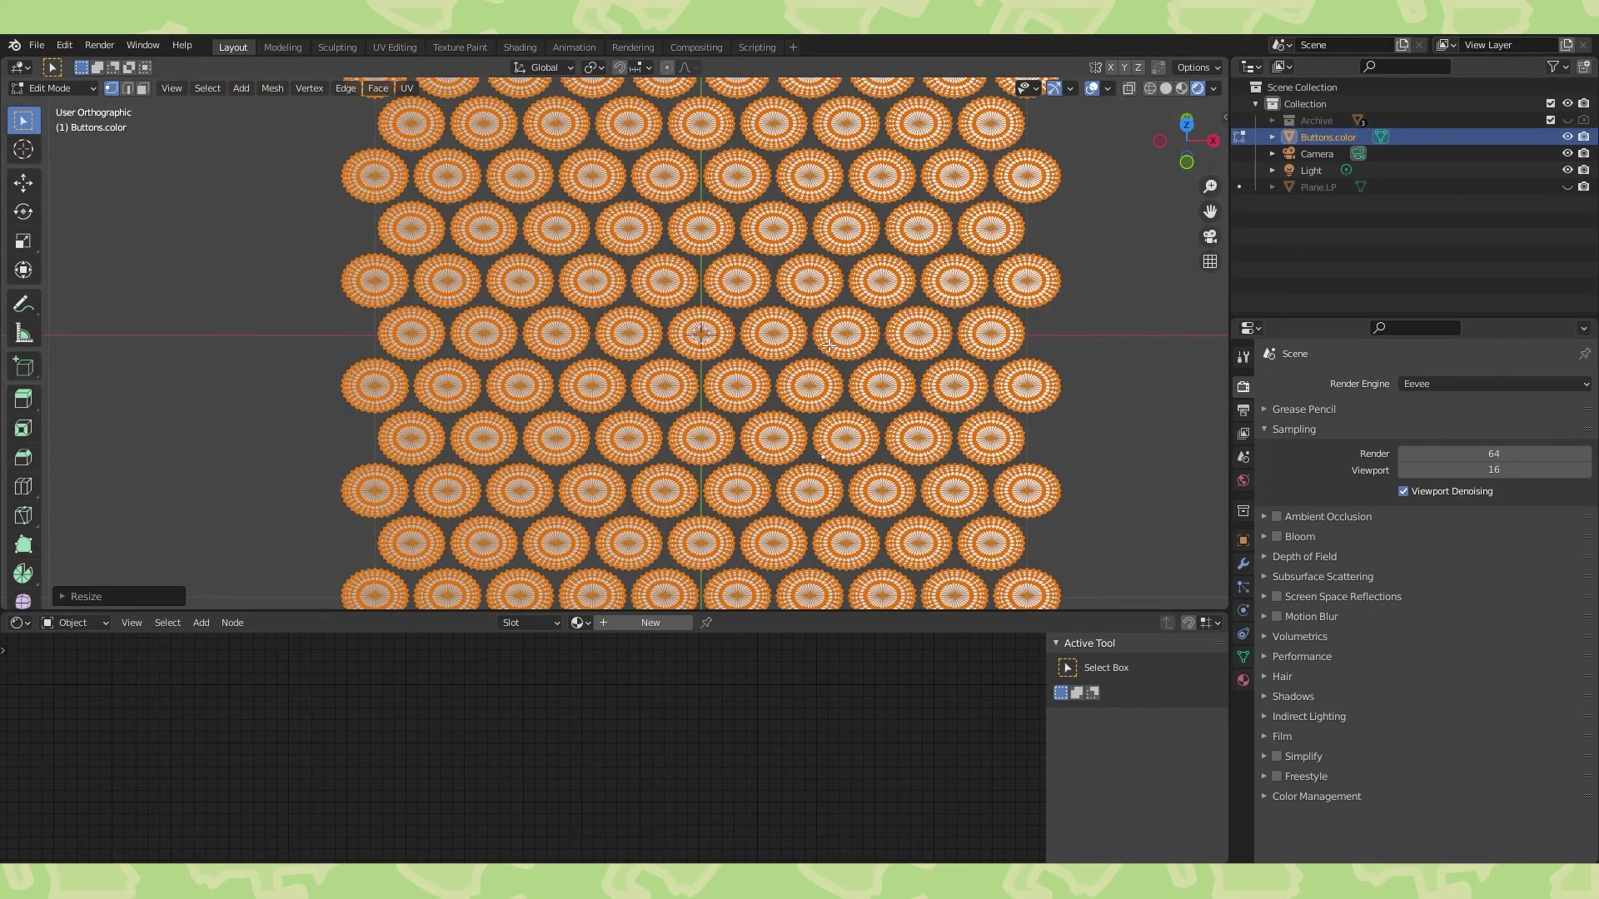
{"action": "left_click", "coordinate": [1186, 124]}
{"action": "left_click", "coordinate": [1243, 564]}
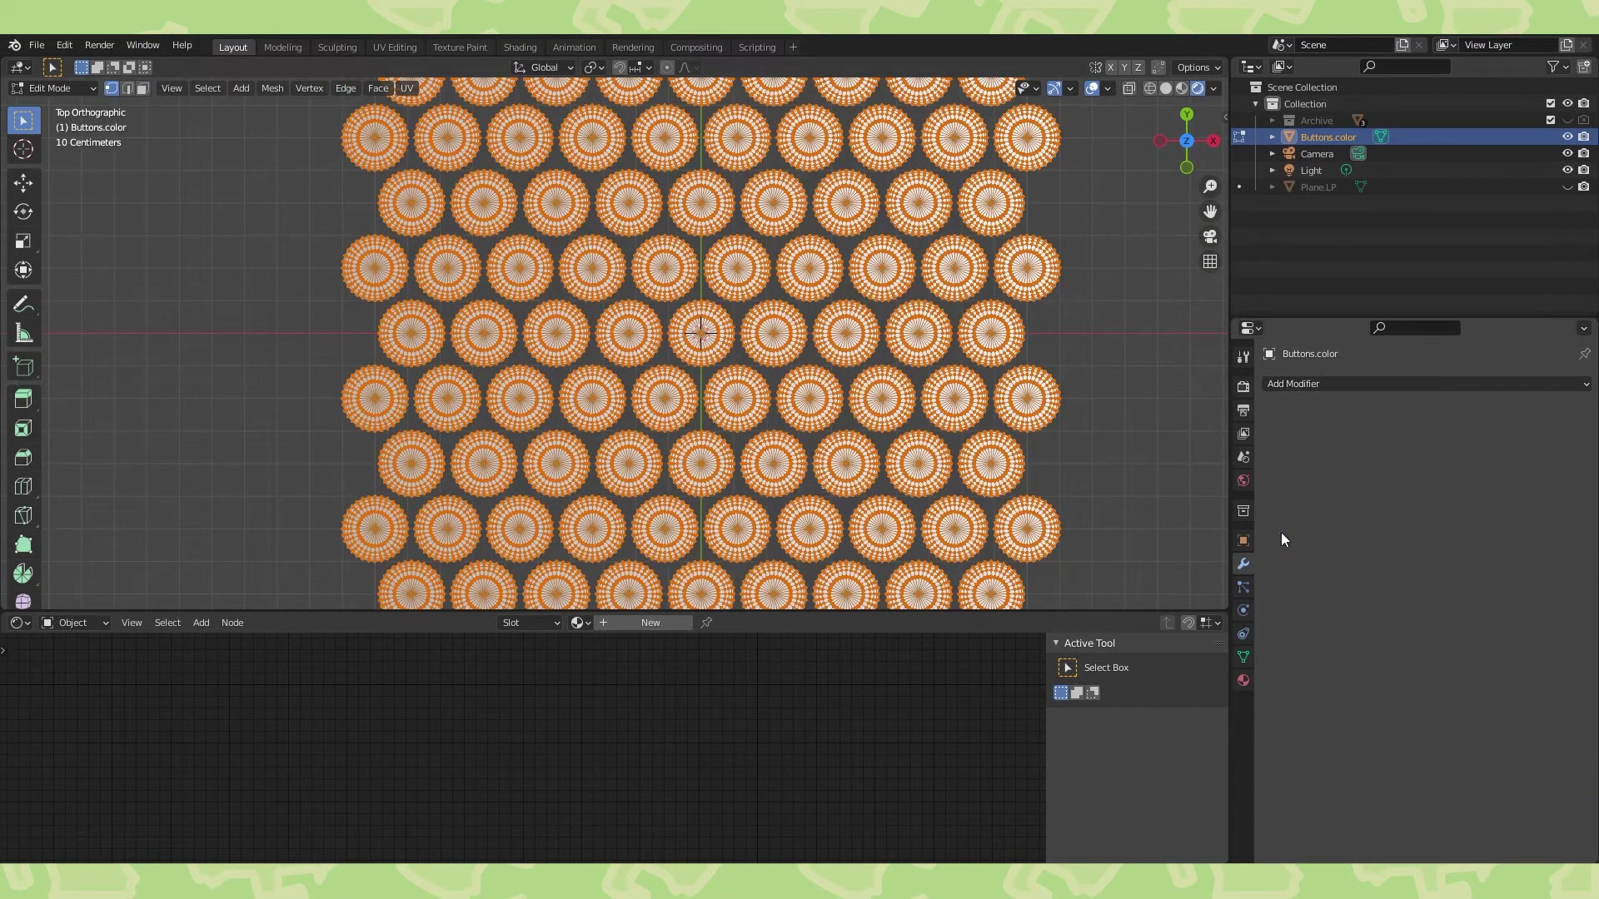
{"action": "left_click", "coordinate": [1410, 386]}
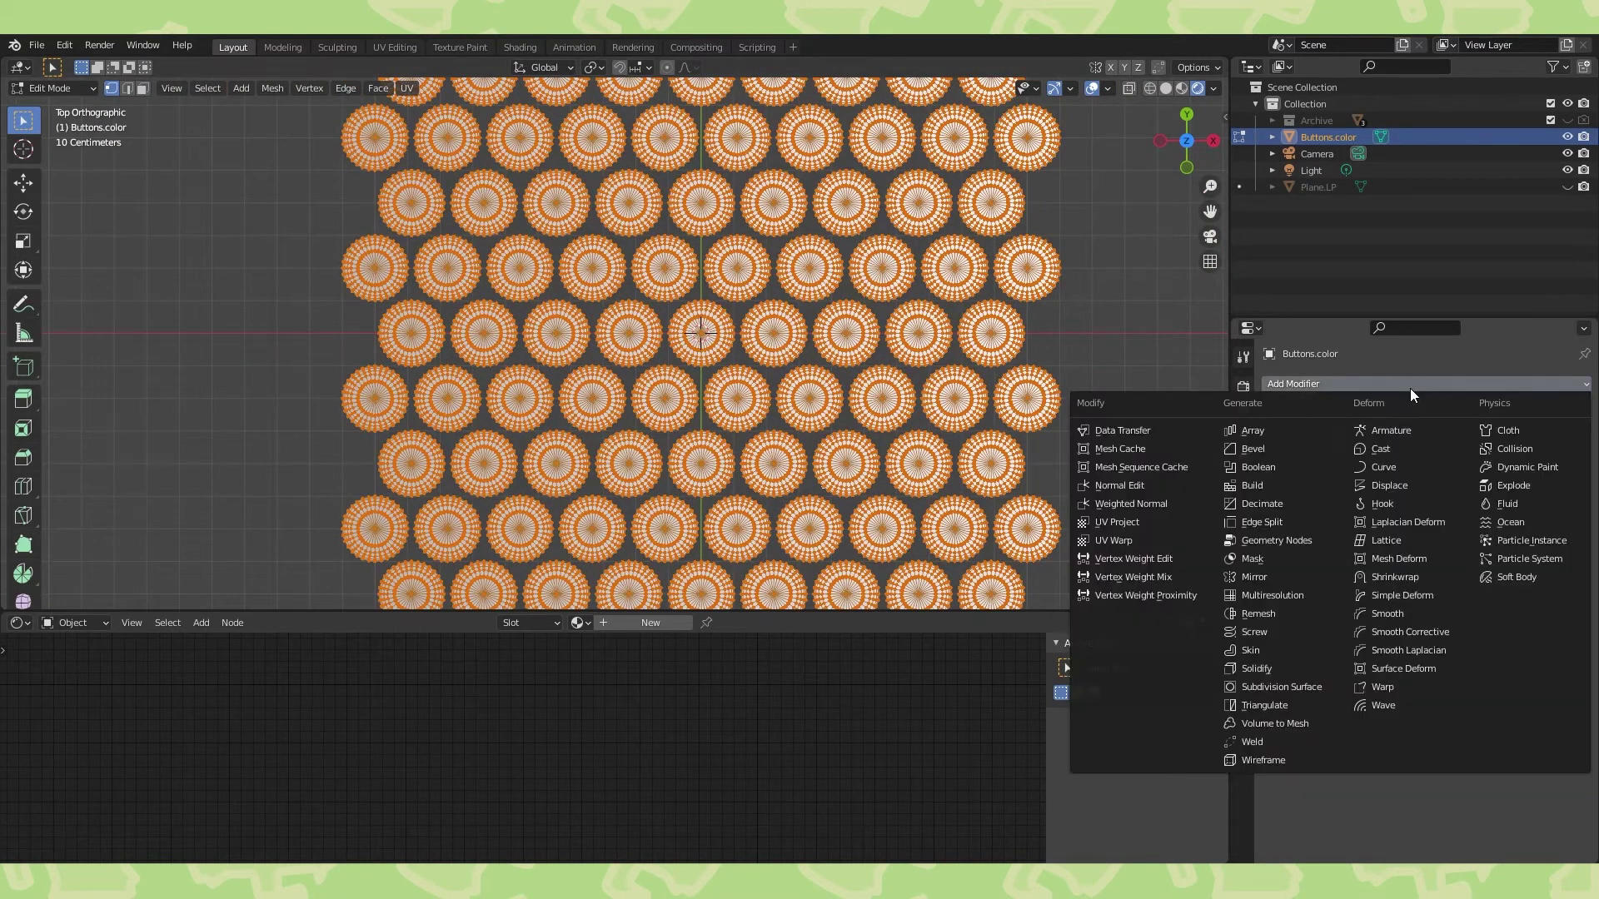
{"action": "left_click", "coordinate": [1280, 505]}
{"action": "left_click", "coordinate": [1523, 437]}
{"action": "key", "text": "Tab"}
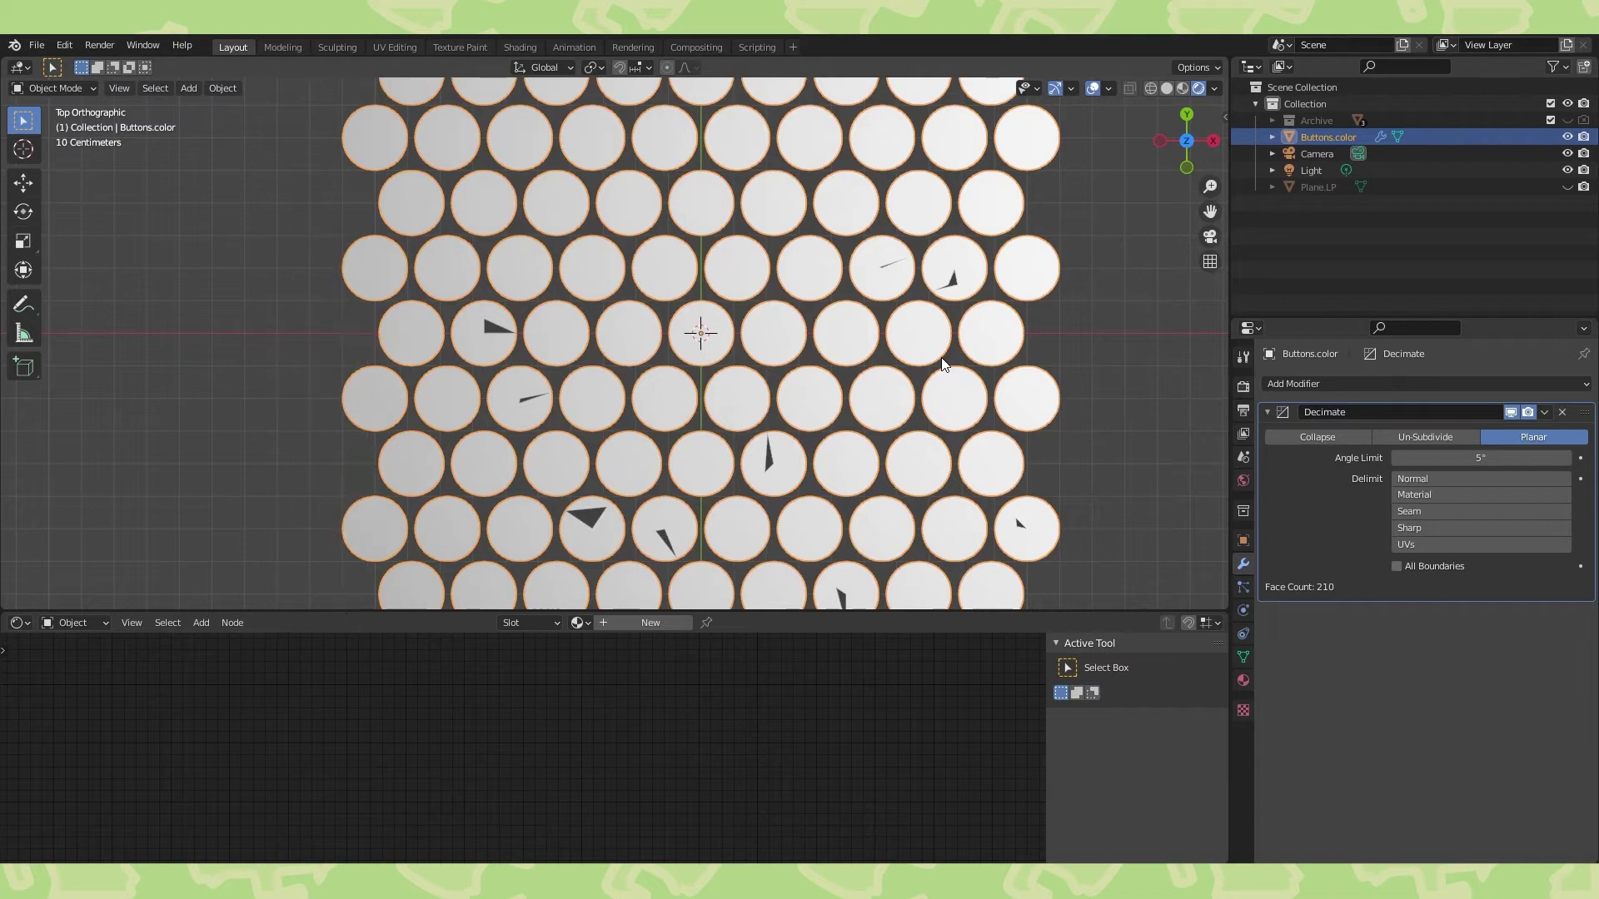
Merge all vertices of Buttons.color by distance in Edit Mode and return to Object Mode.
{"action": "key", "text": "Tab"}
{"action": "key", "text": "m"}
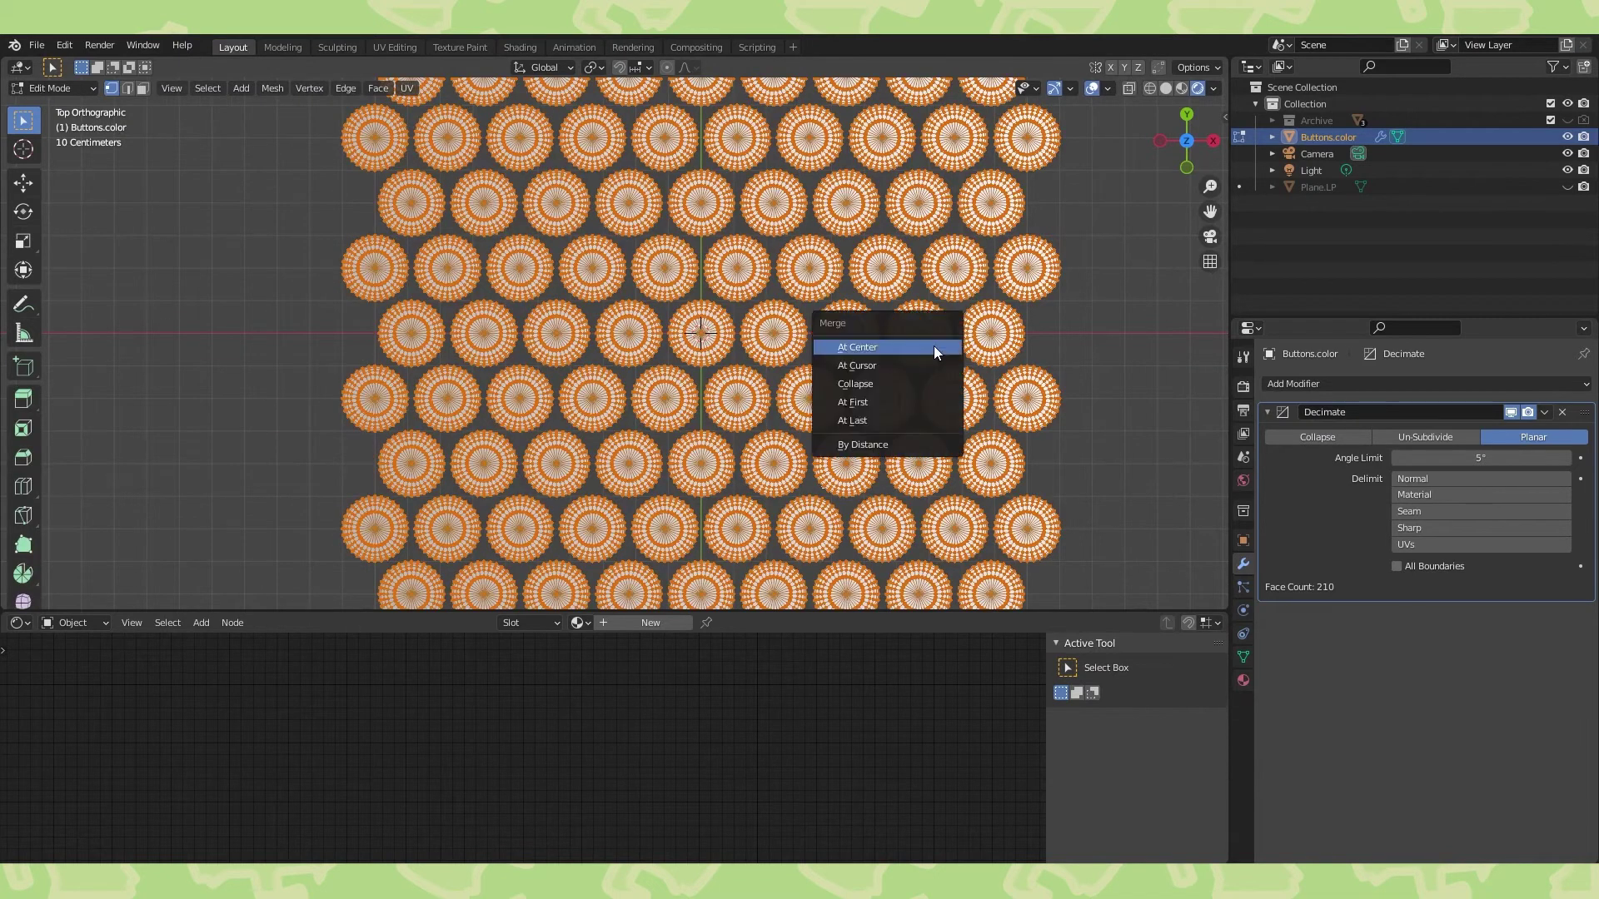
{"action": "left_click", "coordinate": [869, 445]}
{"action": "key", "text": "Tab"}
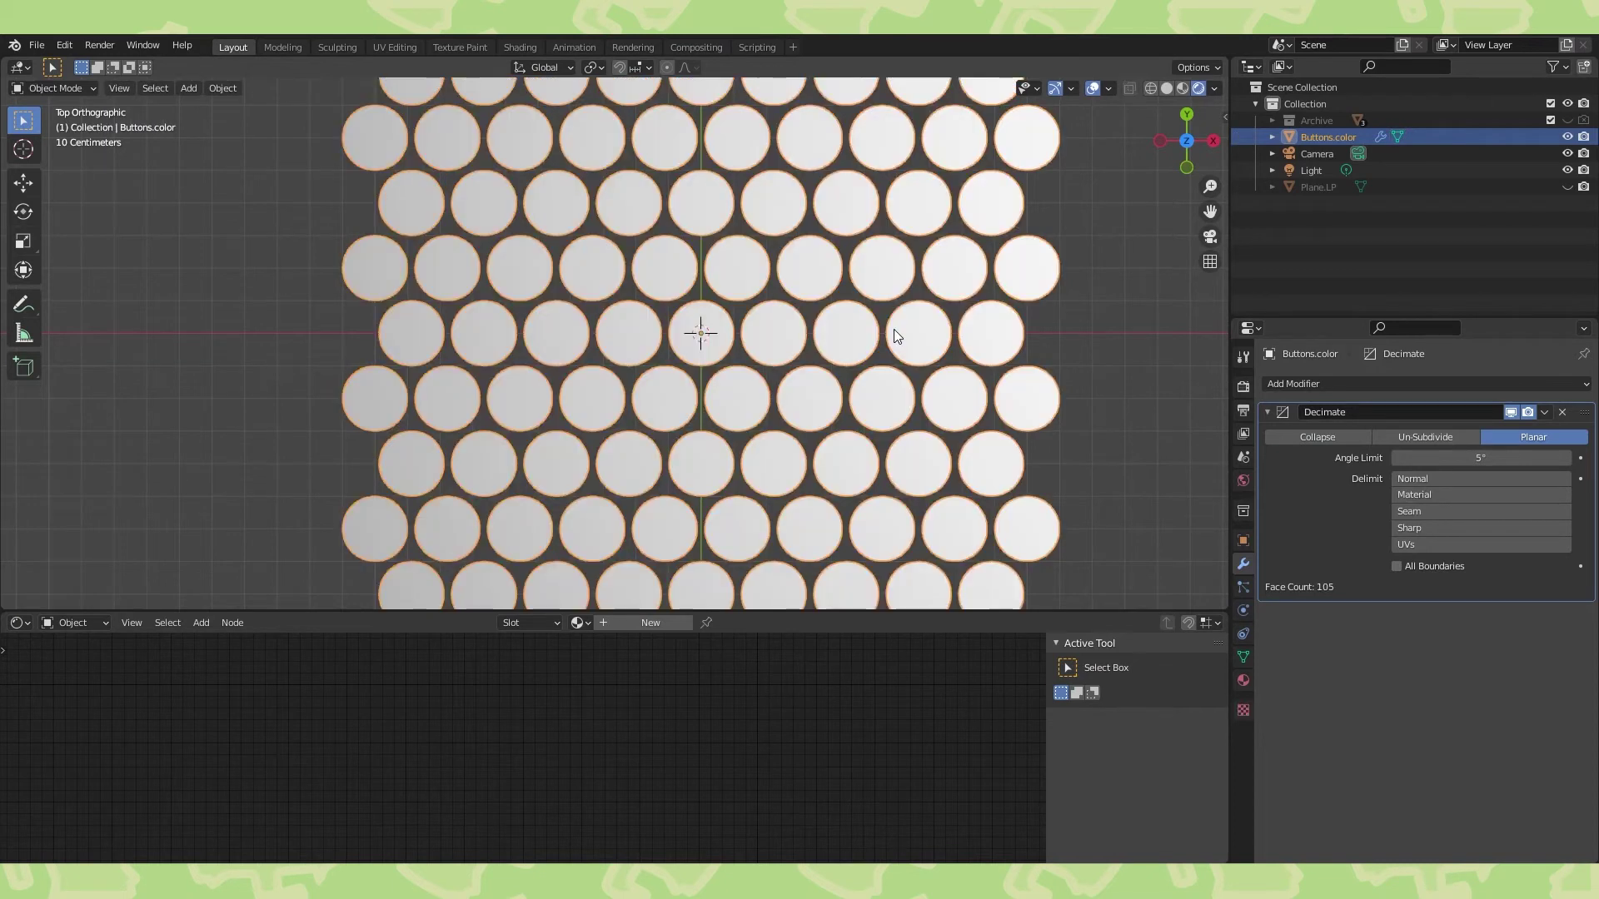
Apply the Decimate modifier to Buttons.color and inspect the simplified mesh in Edit Mode.
{"action": "scroll", "coordinate": [893, 328], "scroll_direction": "down", "scroll_amount": 2}
{"action": "middle_click_drag", "start_coordinate": [977, 317], "coordinate": [858, 283], "text": "shift"}
{"action": "scroll", "coordinate": [854, 277], "scroll_direction": "down", "scroll_amount": 1}
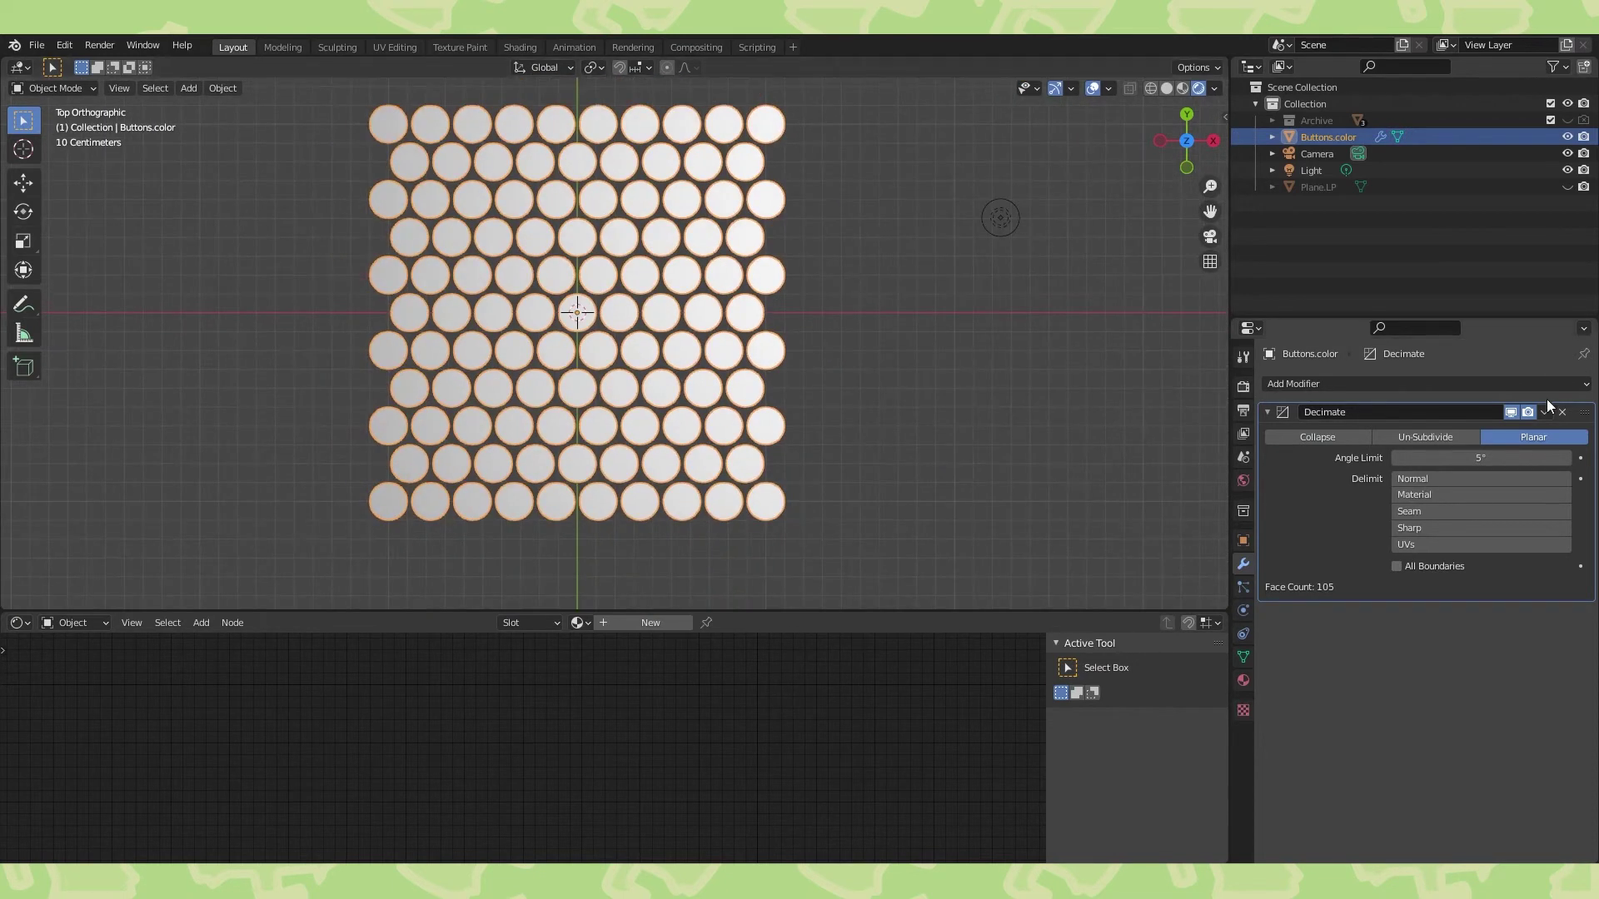
{"action": "left_click", "coordinate": [1544, 412]}
{"action": "left_click", "coordinate": [1502, 432]}
{"action": "key", "text": "Tab"}
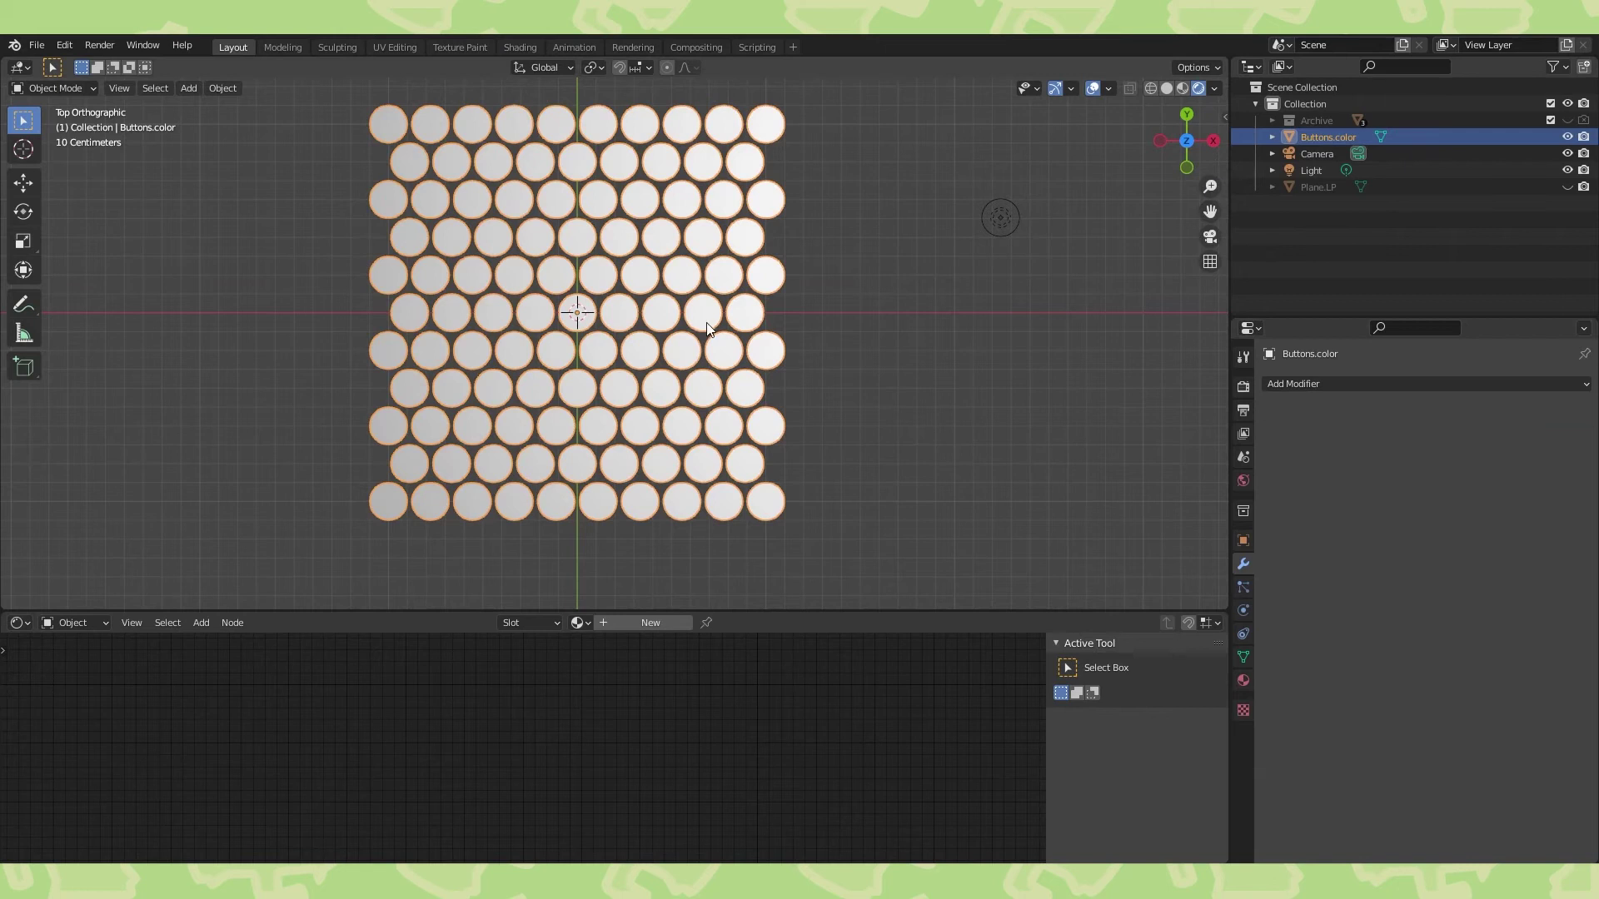
{"action": "scroll", "coordinate": [780, 333], "scroll_direction": "up", "scroll_amount": 1}
{"action": "scroll", "coordinate": [927, 296], "scroll_direction": "up", "scroll_amount": 1}
{"action": "scroll", "coordinate": [885, 314], "scroll_direction": "down", "scroll_amount": 3}
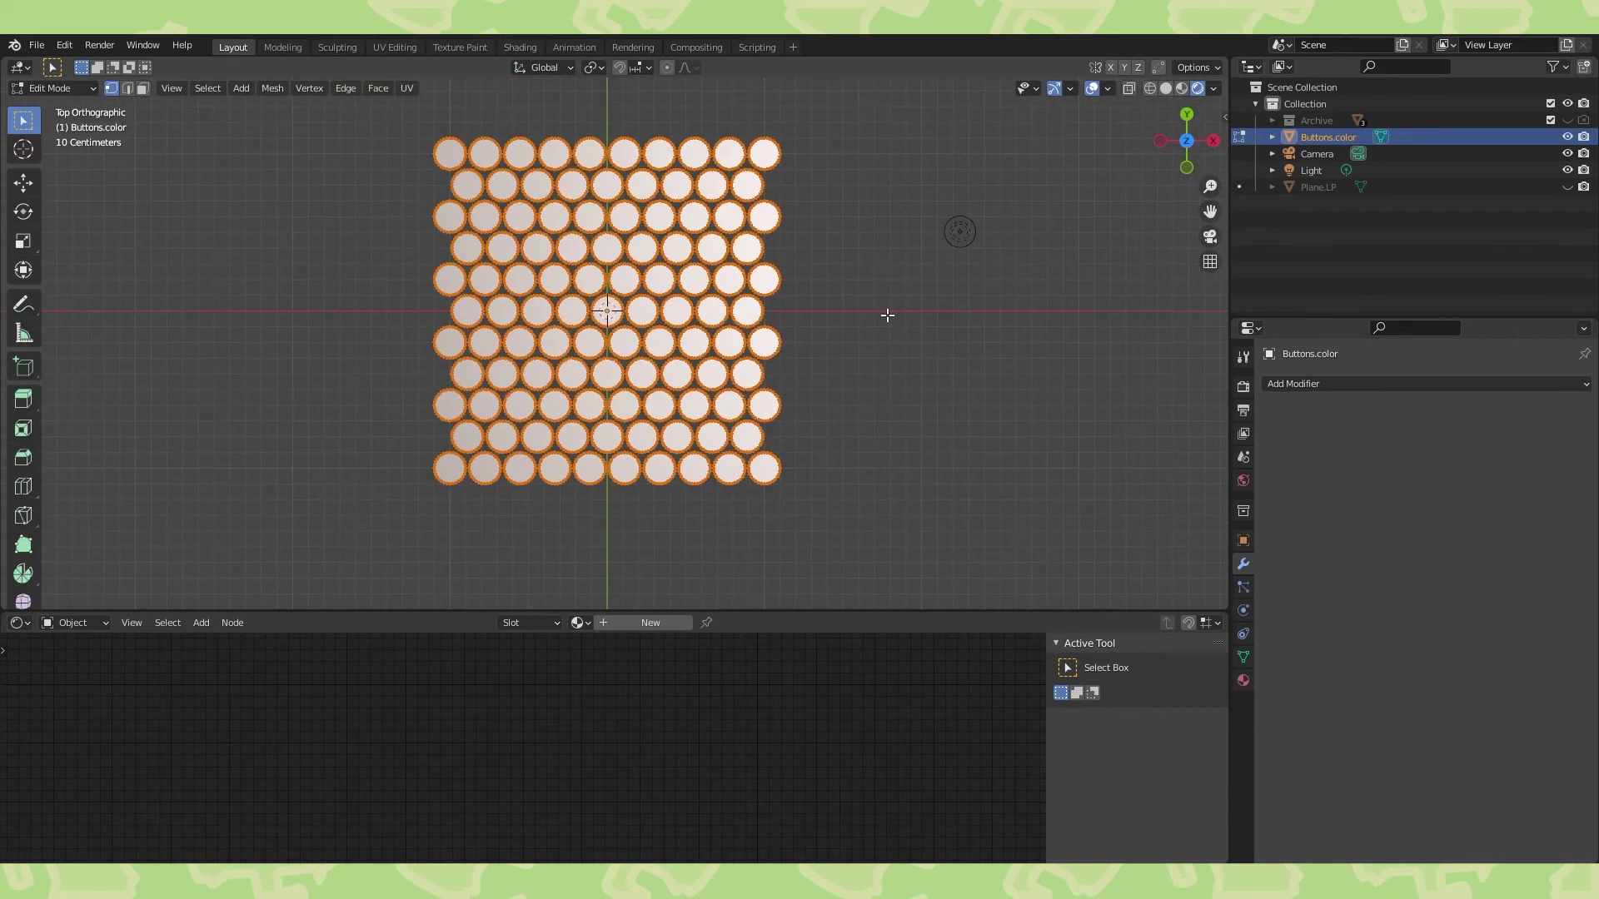
{"action": "scroll", "coordinate": [887, 317], "scroll_direction": "up", "scroll_amount": 4}
{"action": "scroll", "coordinate": [886, 317], "scroll_direction": "up", "scroll_amount": 2}
{"action": "key", "text": "Tab"}
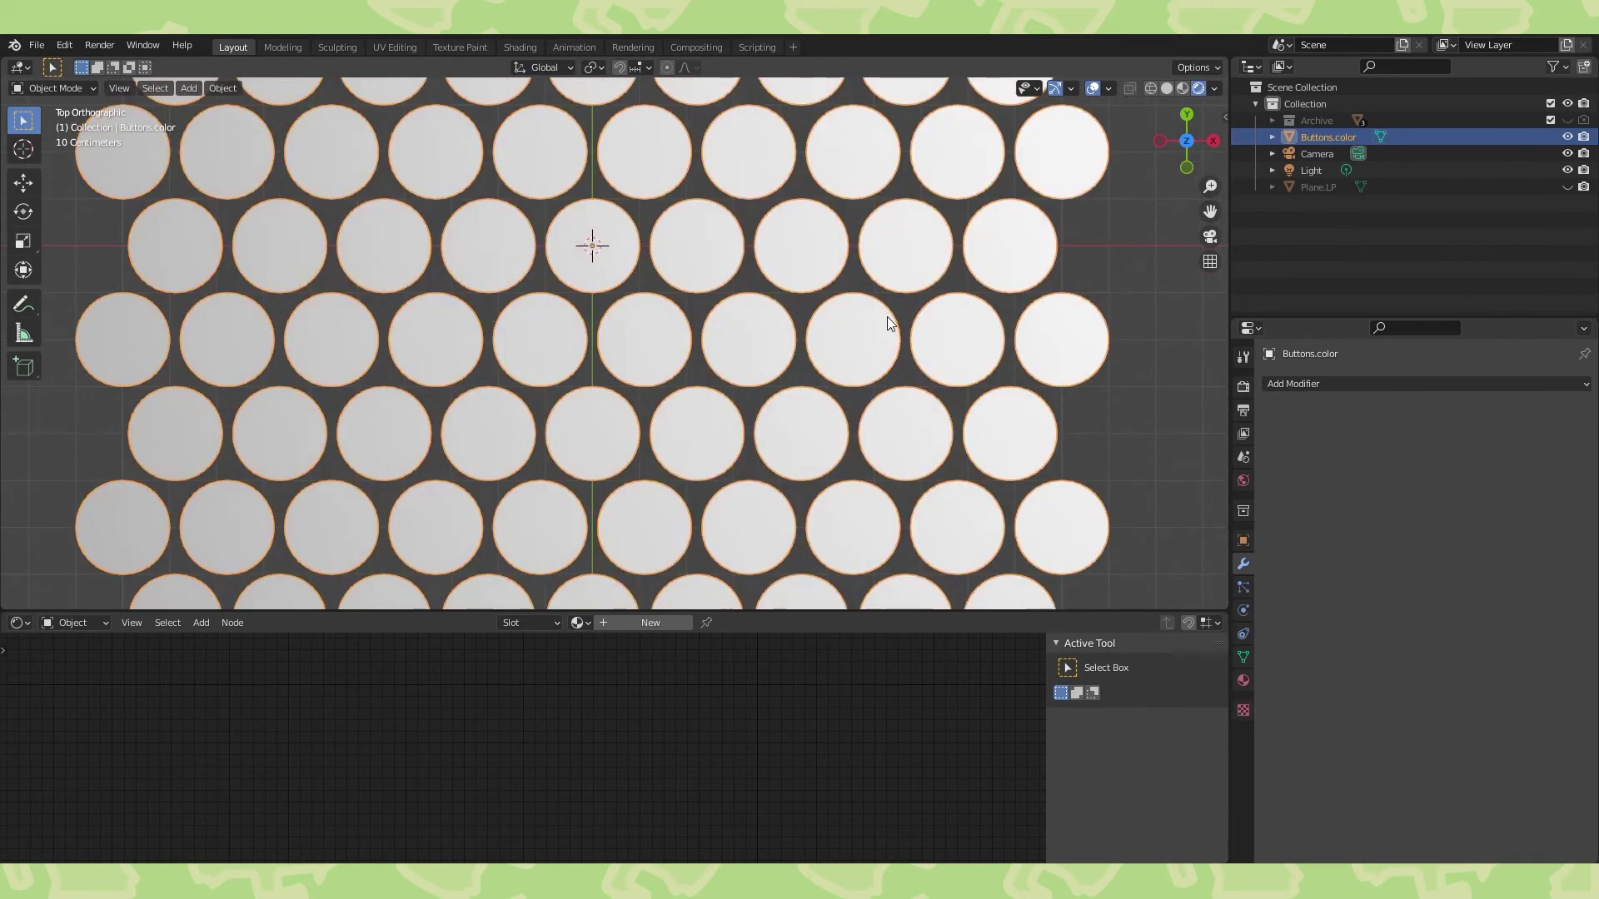
Compare Buttons.color with the baked pattern on Plane.LP by toggling their visibility, leaving only Buttons.color shown and selected.
{"action": "left_click", "coordinate": [1567, 187]}
{"action": "scroll", "coordinate": [1117, 123], "scroll_direction": "down", "scroll_amount": 3}
{"action": "middle_click_drag", "start_coordinate": [1117, 122], "coordinate": [1012, 192]}
{"action": "scroll", "coordinate": [1013, 199], "scroll_direction": "down", "scroll_amount": 2}
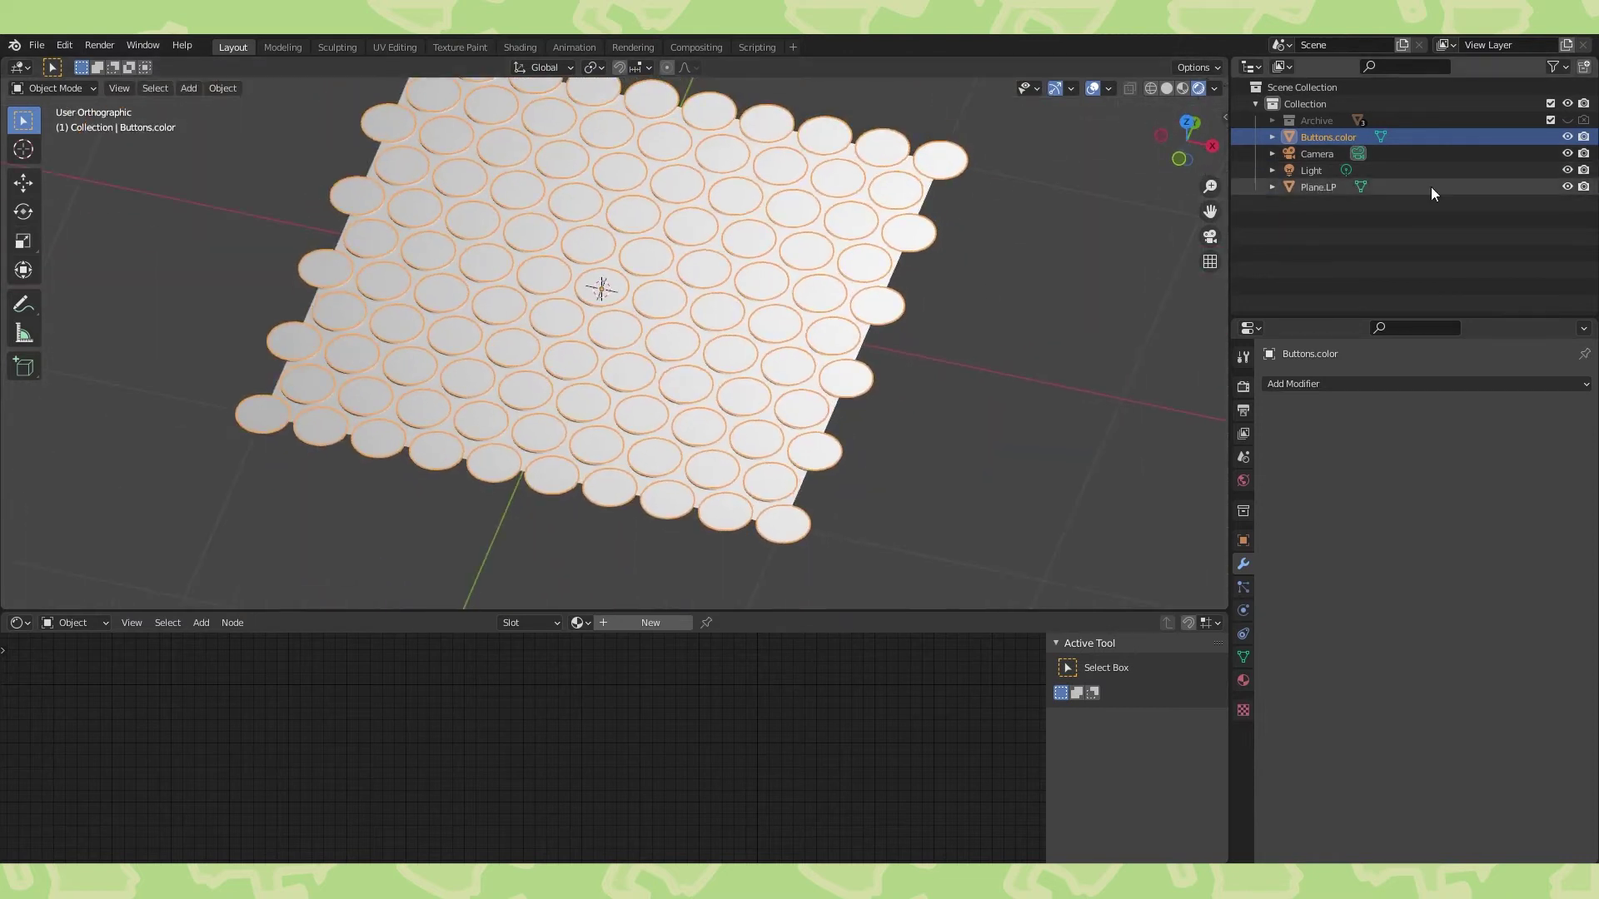
{"action": "left_click", "coordinate": [1567, 137]}
{"action": "left_click", "coordinate": [1567, 137]}
{"action": "left_click", "coordinate": [1567, 136]}
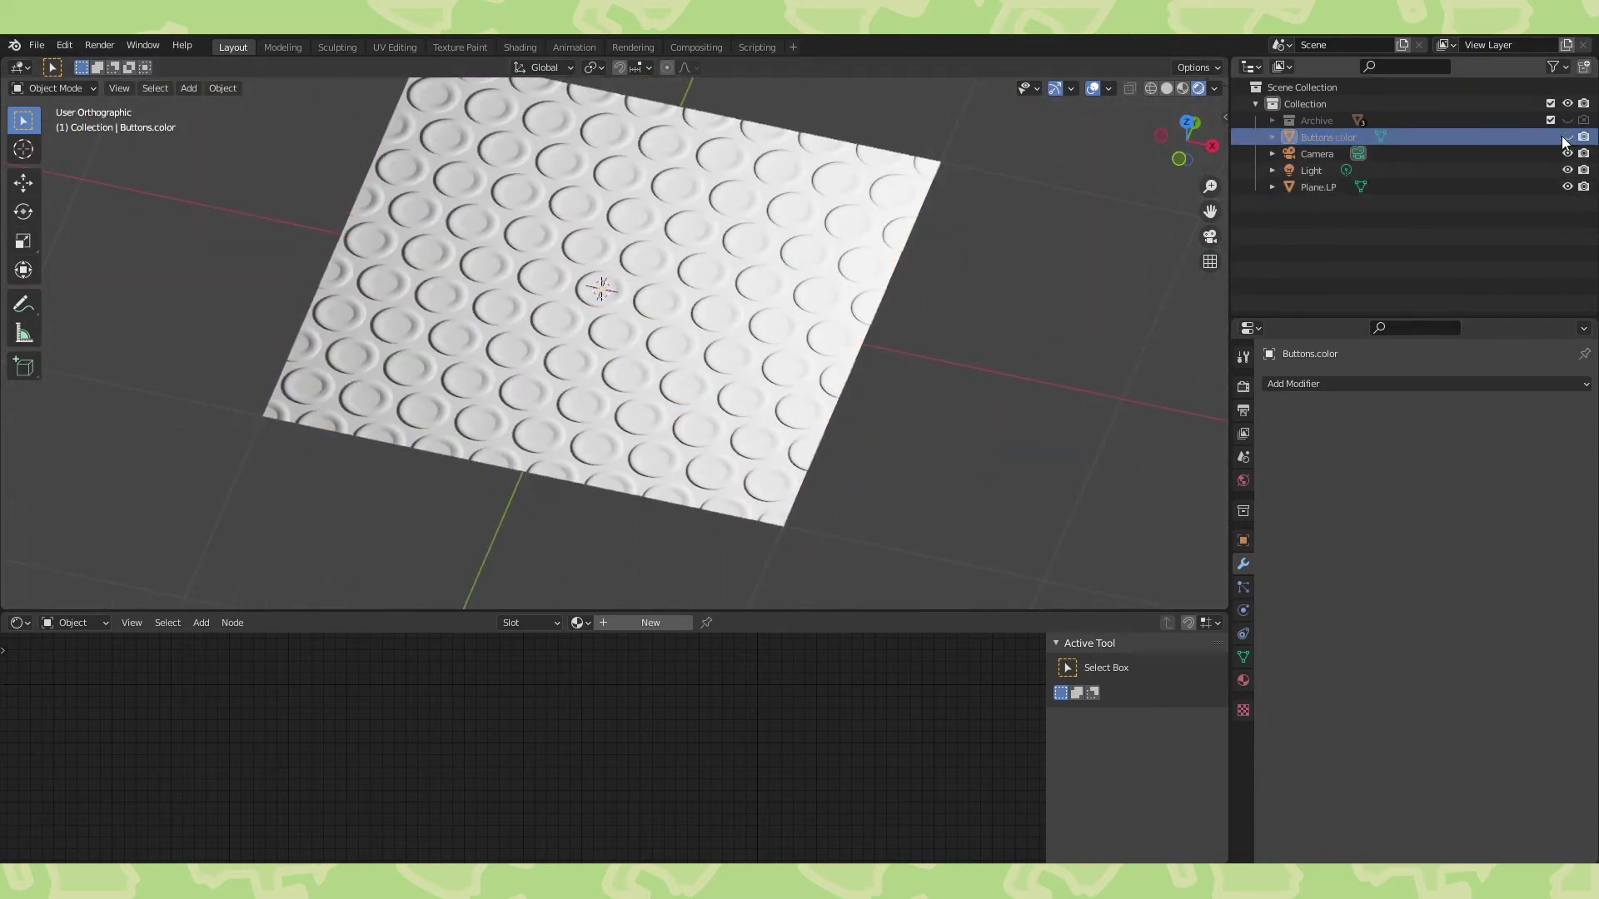
{"action": "key", "text": "KP_7"}
{"action": "left_click", "coordinate": [1567, 186]}
{"action": "left_click", "coordinate": [1567, 137]}
{"action": "left_click", "coordinate": [744, 303]}
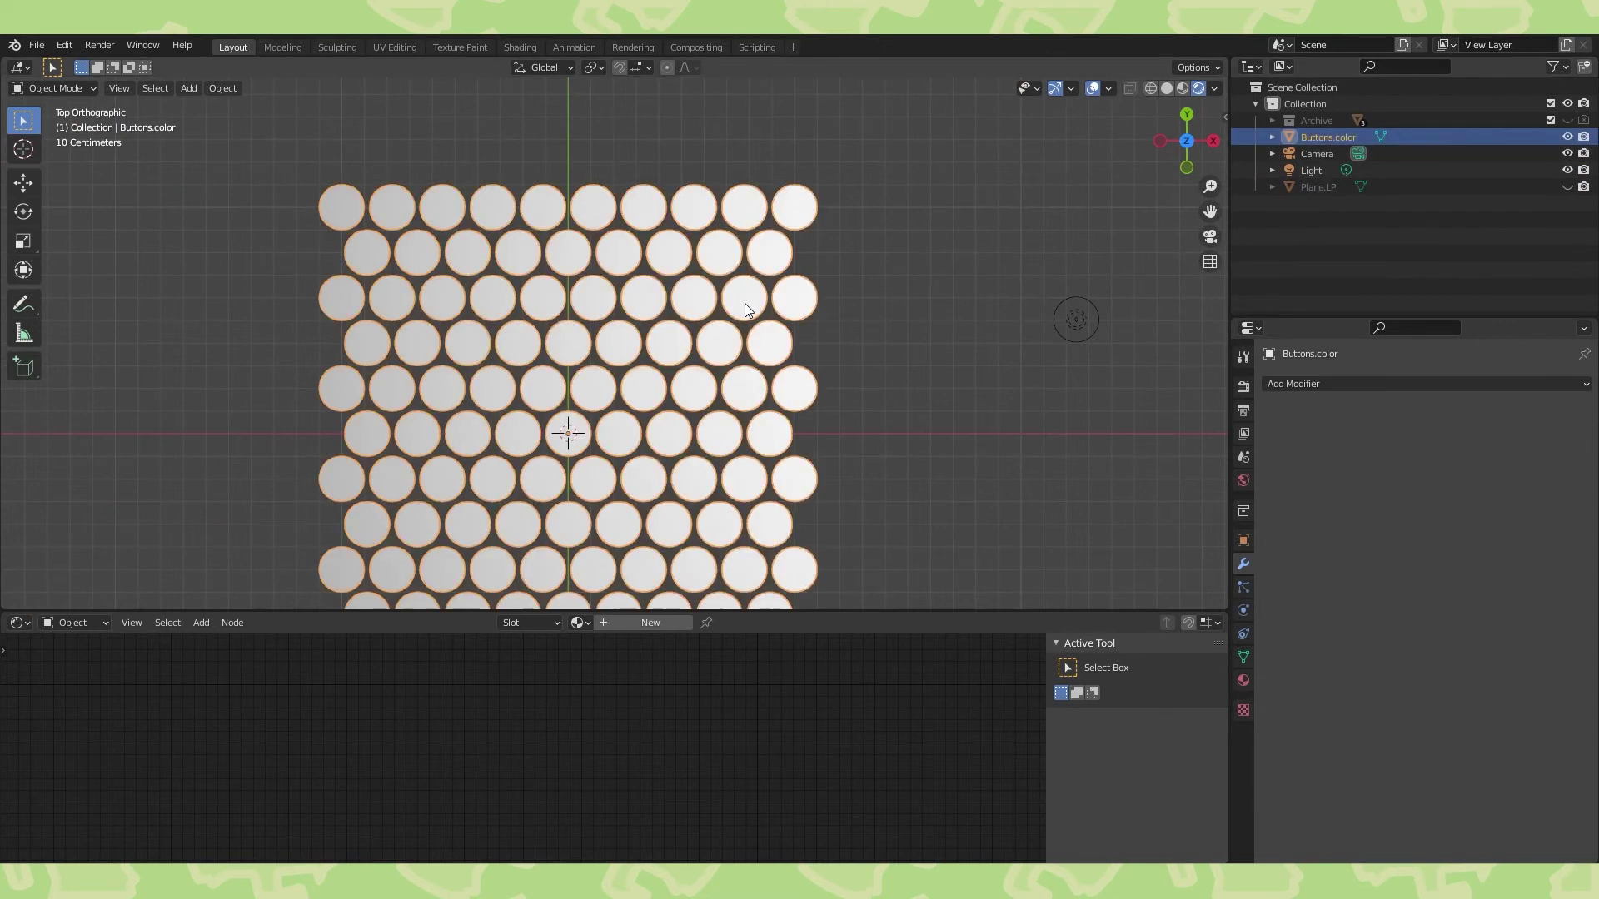
Enlarge the node editor area and select the Camera in Object Mode with its transform values displayed in the viewport.
{"action": "middle_click_drag", "start_coordinate": [745, 383], "coordinate": [896, 300], "text": "shift"}
{"action": "key", "text": "Tab"}
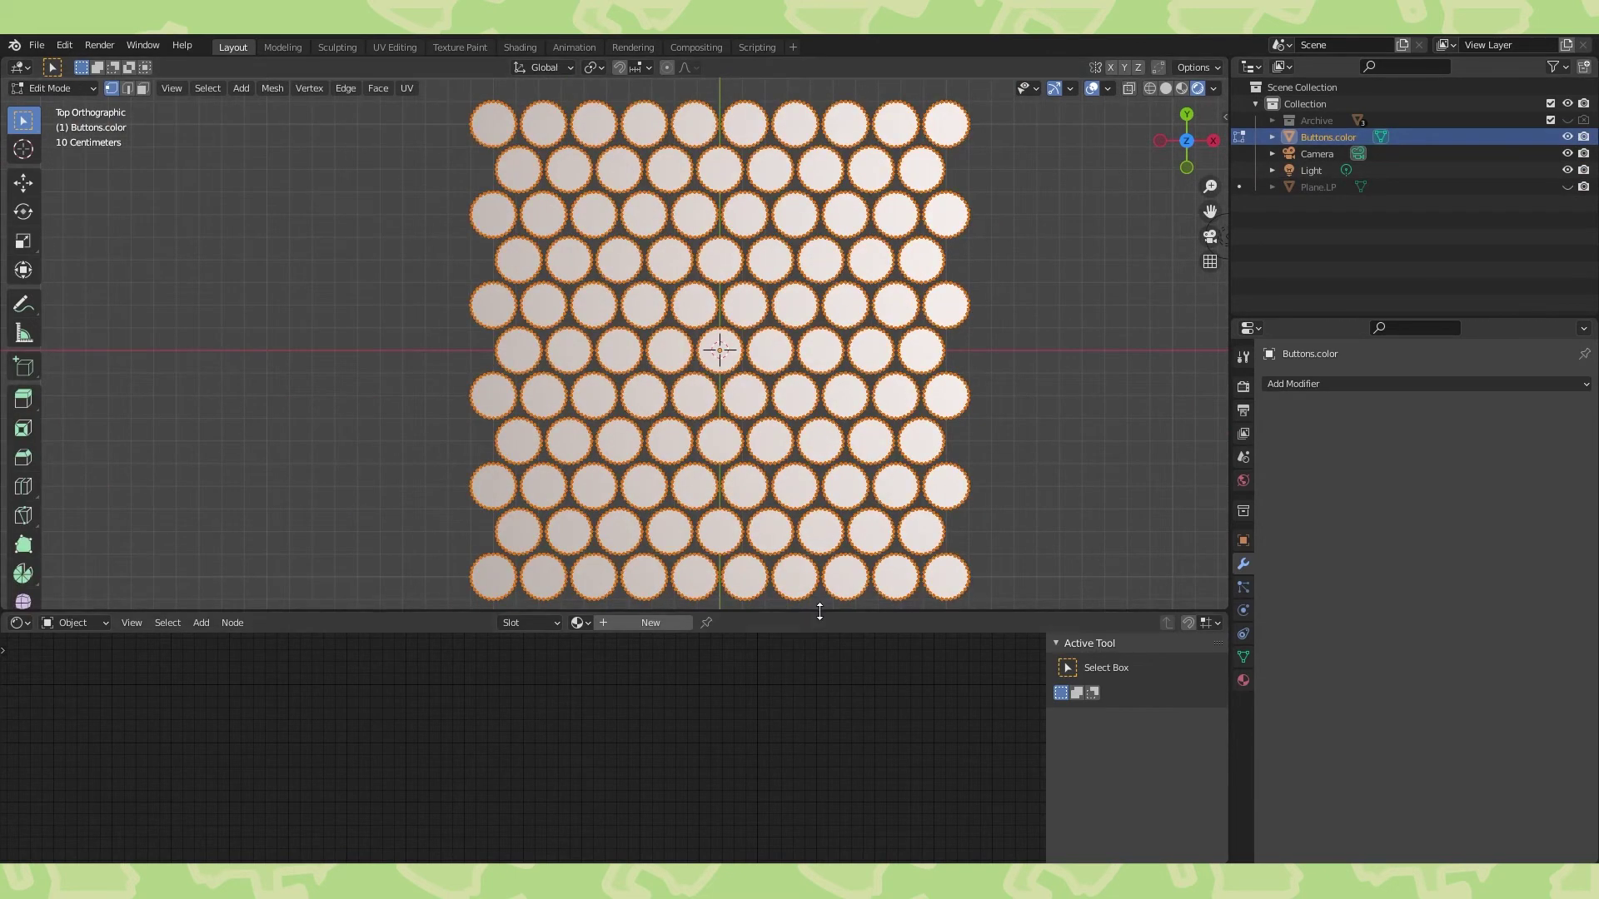
{"action": "left_click_drag", "start_coordinate": [817, 613], "coordinate": [811, 556]}
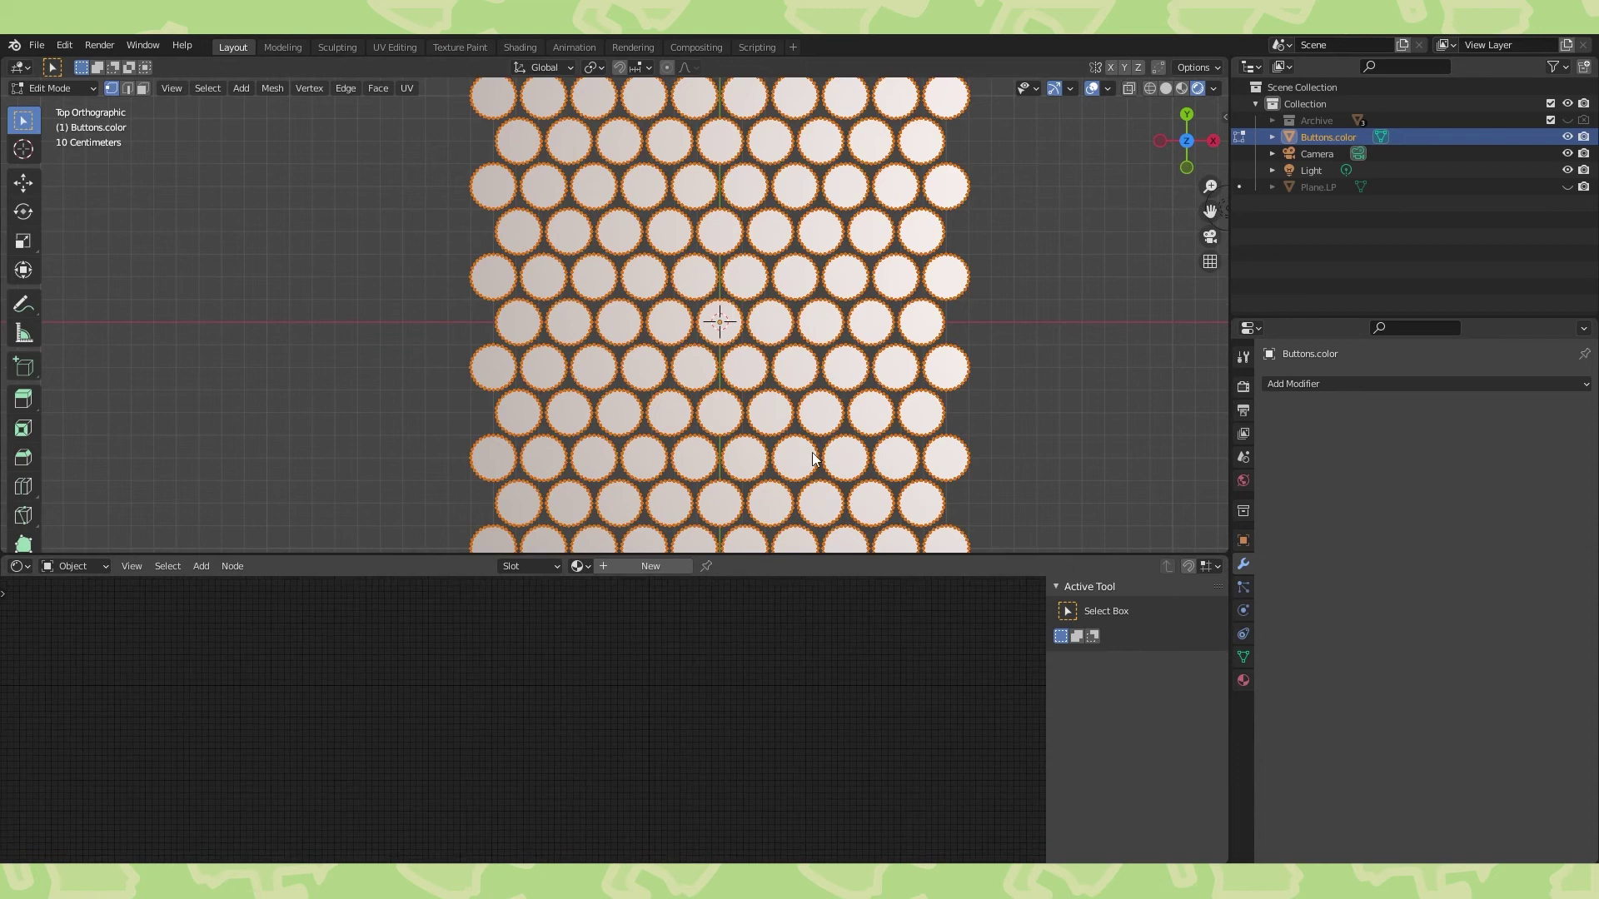
{"action": "scroll", "coordinate": [792, 385], "scroll_direction": "down", "scroll_amount": 4}
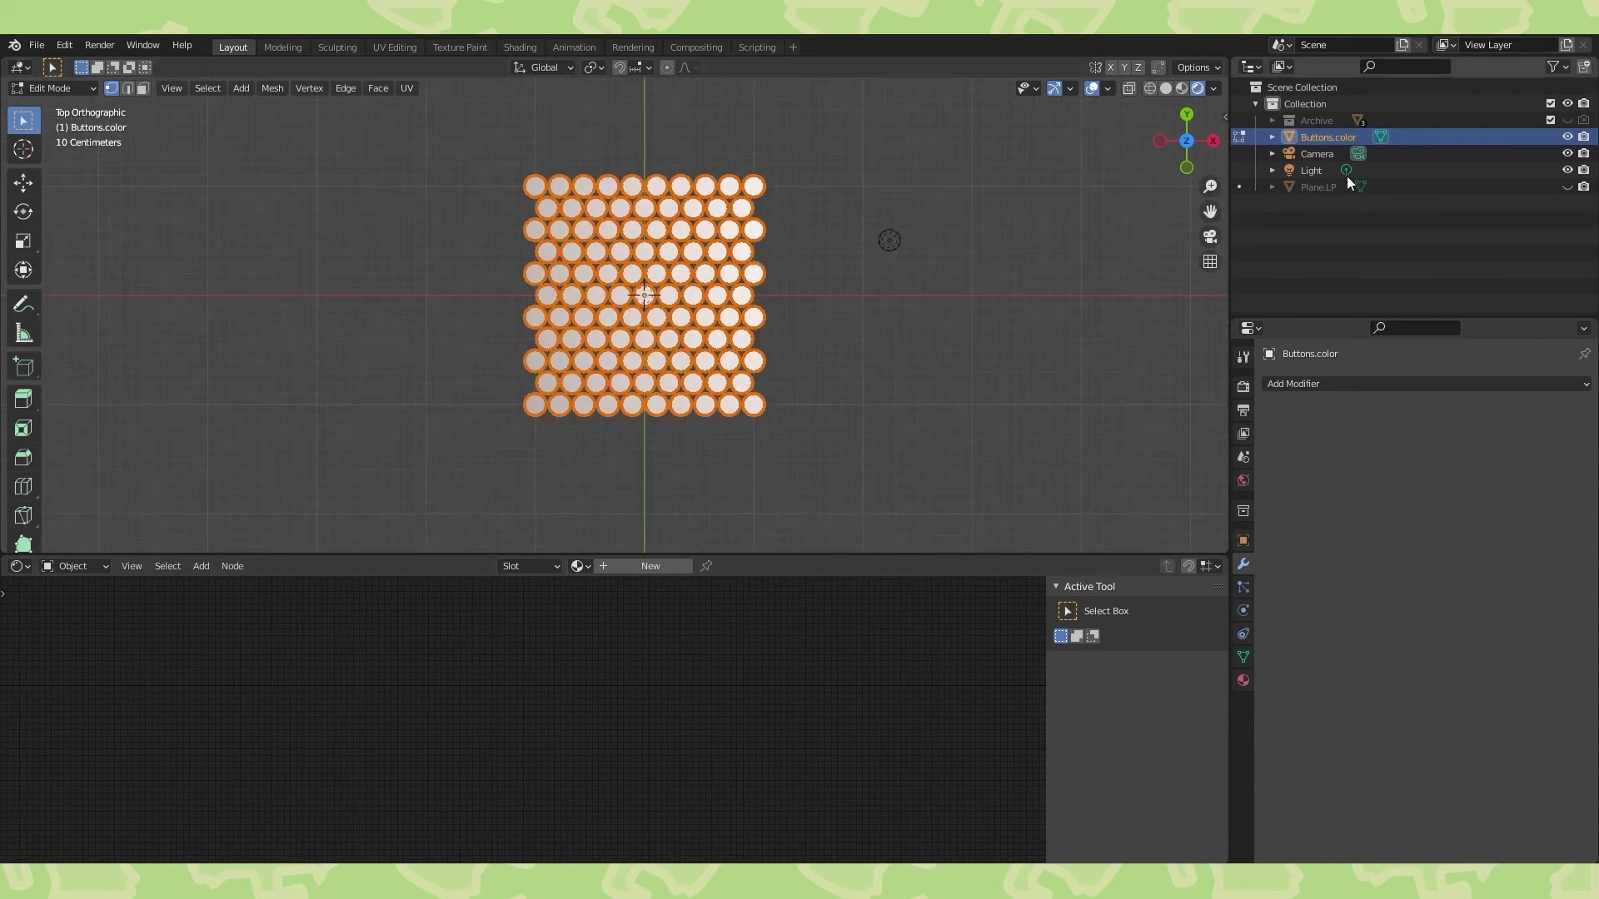
{"action": "left_click", "coordinate": [1317, 154]}
{"action": "scroll", "coordinate": [1052, 306], "scroll_direction": "down", "scroll_amount": 4}
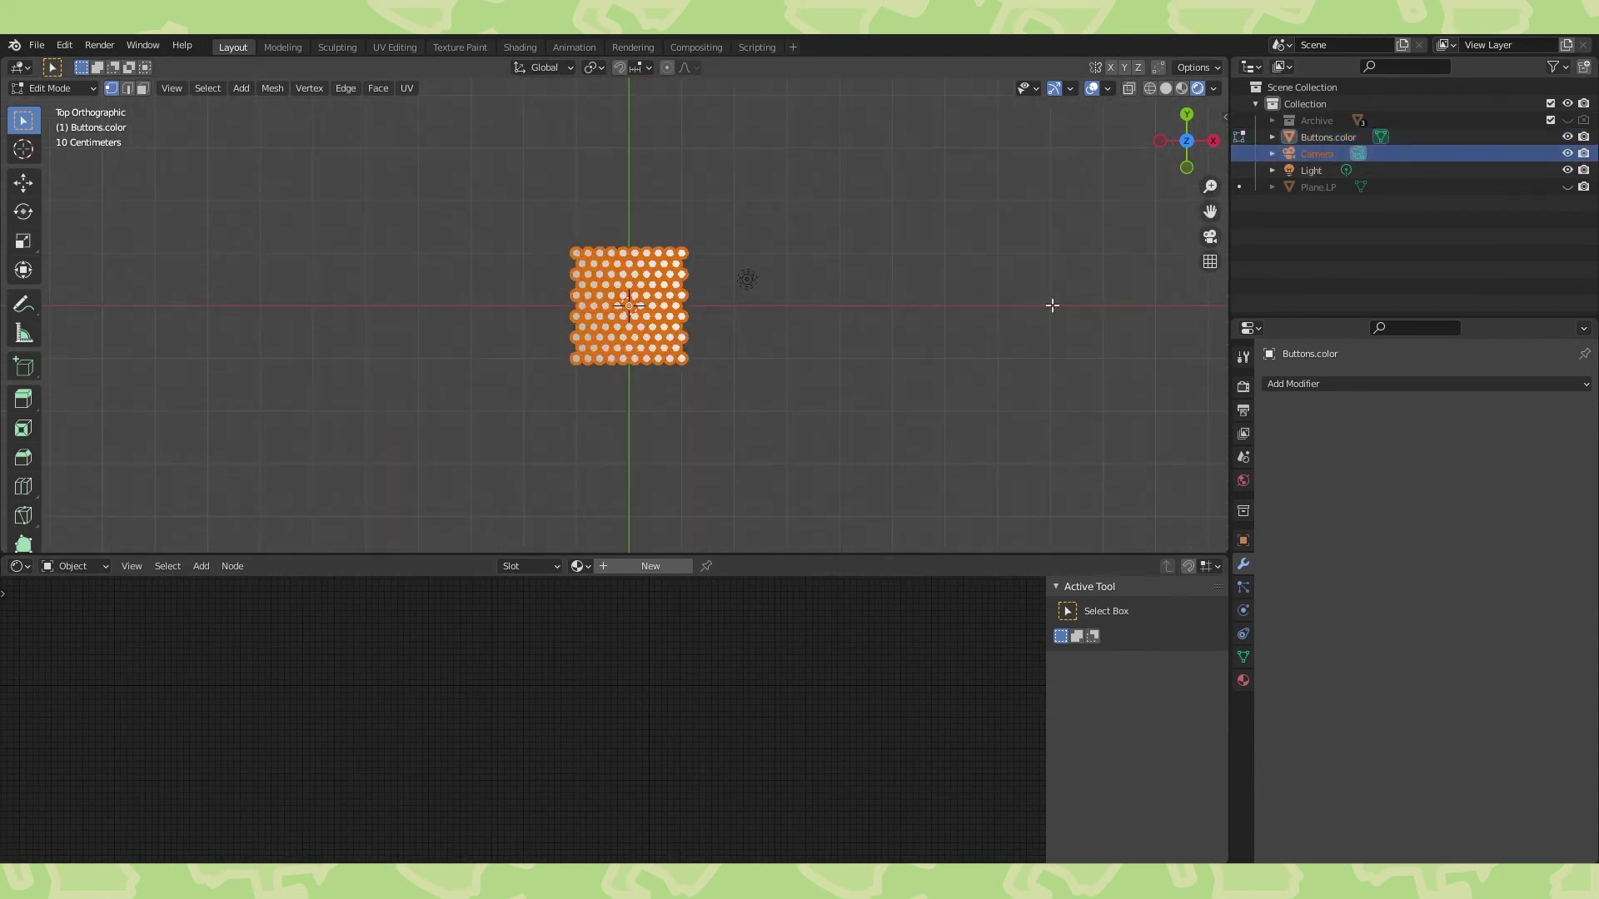
{"action": "scroll", "coordinate": [1052, 305], "scroll_direction": "down", "scroll_amount": 3}
{"action": "key", "text": "Tab"}
{"action": "left_click", "coordinate": [837, 513]}
{"action": "middle_click_drag", "start_coordinate": [923, 430], "coordinate": [869, 345], "text": "shift"}
{"action": "key", "text": "n"}
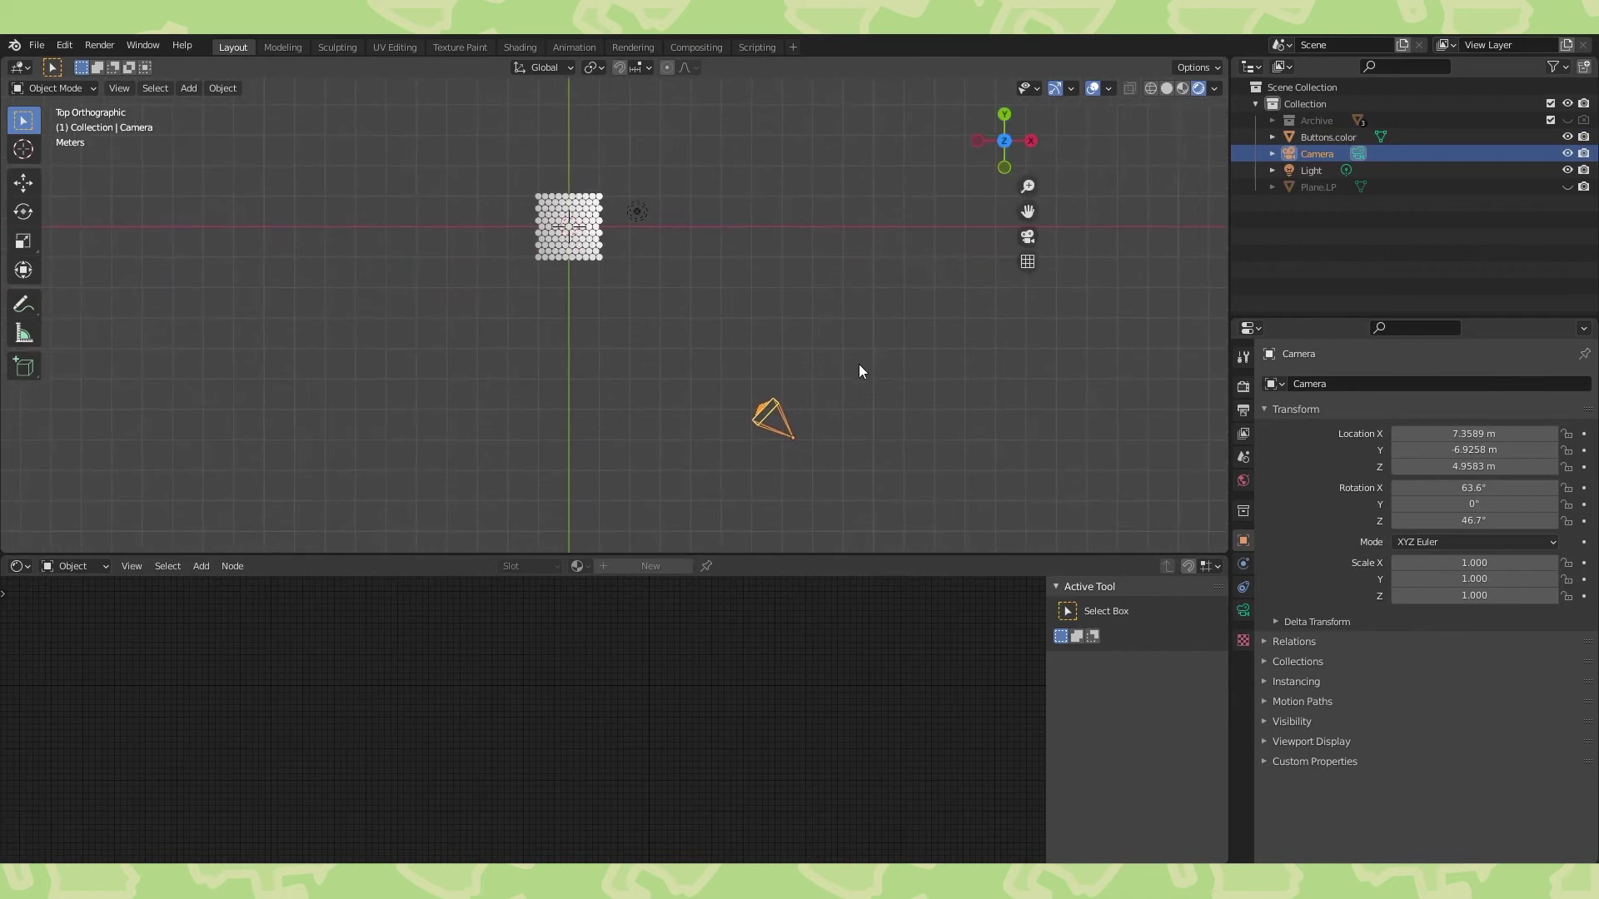
{"action": "key", "text": "n"}
Set the camera's X and Z rotation to 0° so it points straight down.
{"action": "left_click", "coordinate": [1114, 219]}
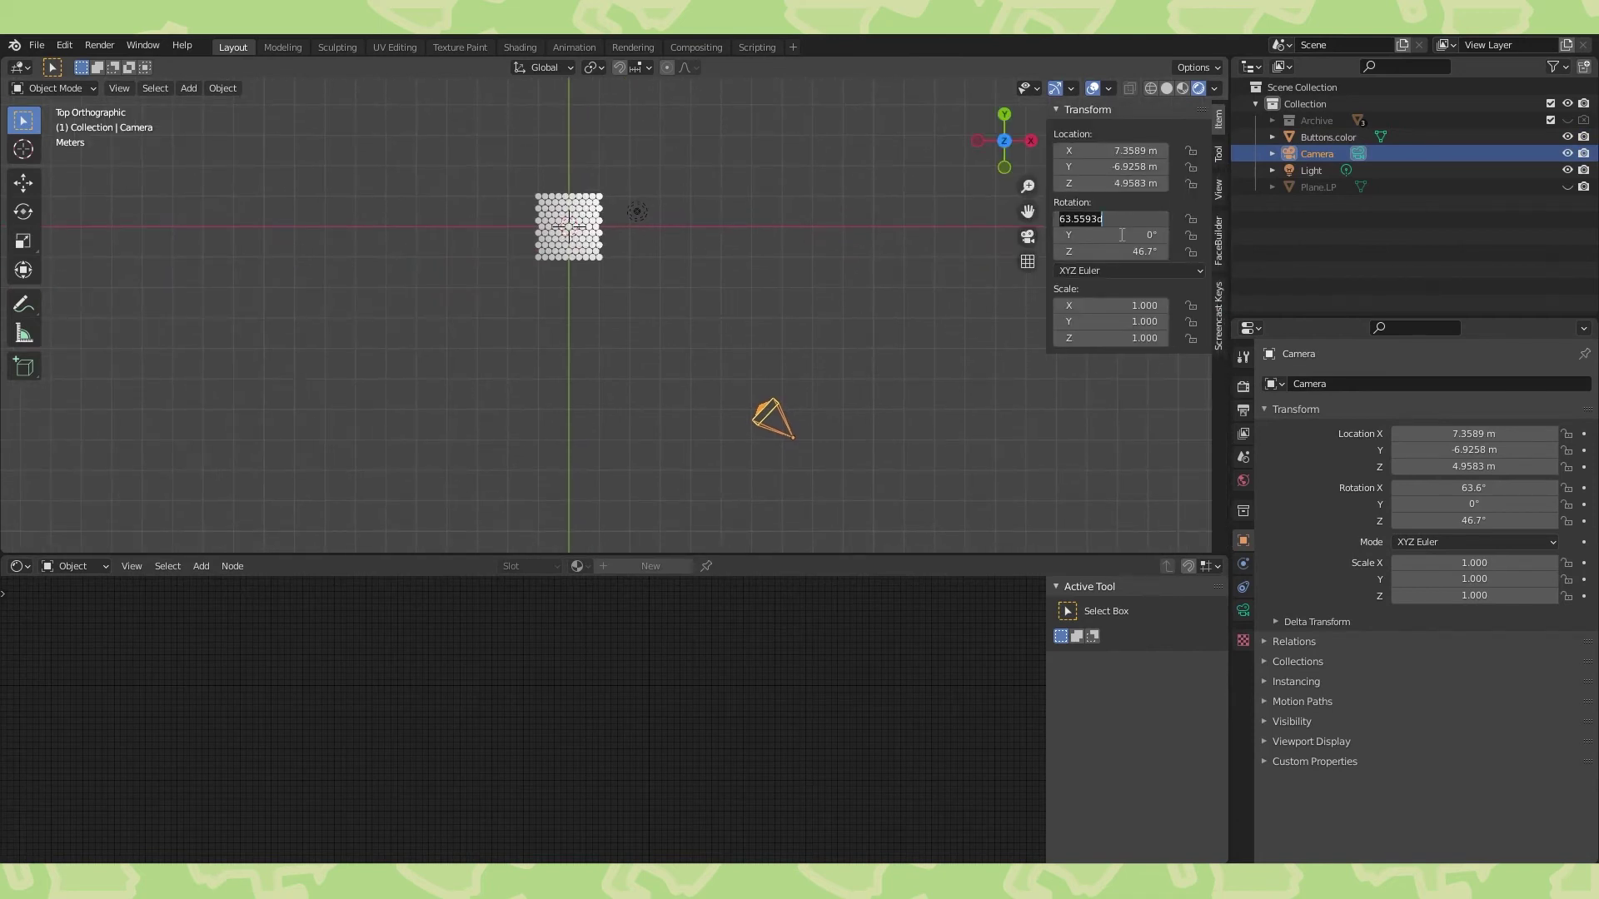
{"action": "type", "text": "0"}
{"action": "key", "text": "Return"}
{"action": "left_click", "coordinate": [1120, 252]}
{"action": "type", "text": "0"}
{"action": "key", "text": "Return"}
Center the camera over the buttons by setting its X and Y location to 0 m, and look through it.
{"action": "left_click", "coordinate": [1099, 152]}
{"action": "type", "text": "0"}
{"action": "key", "text": "Return"}
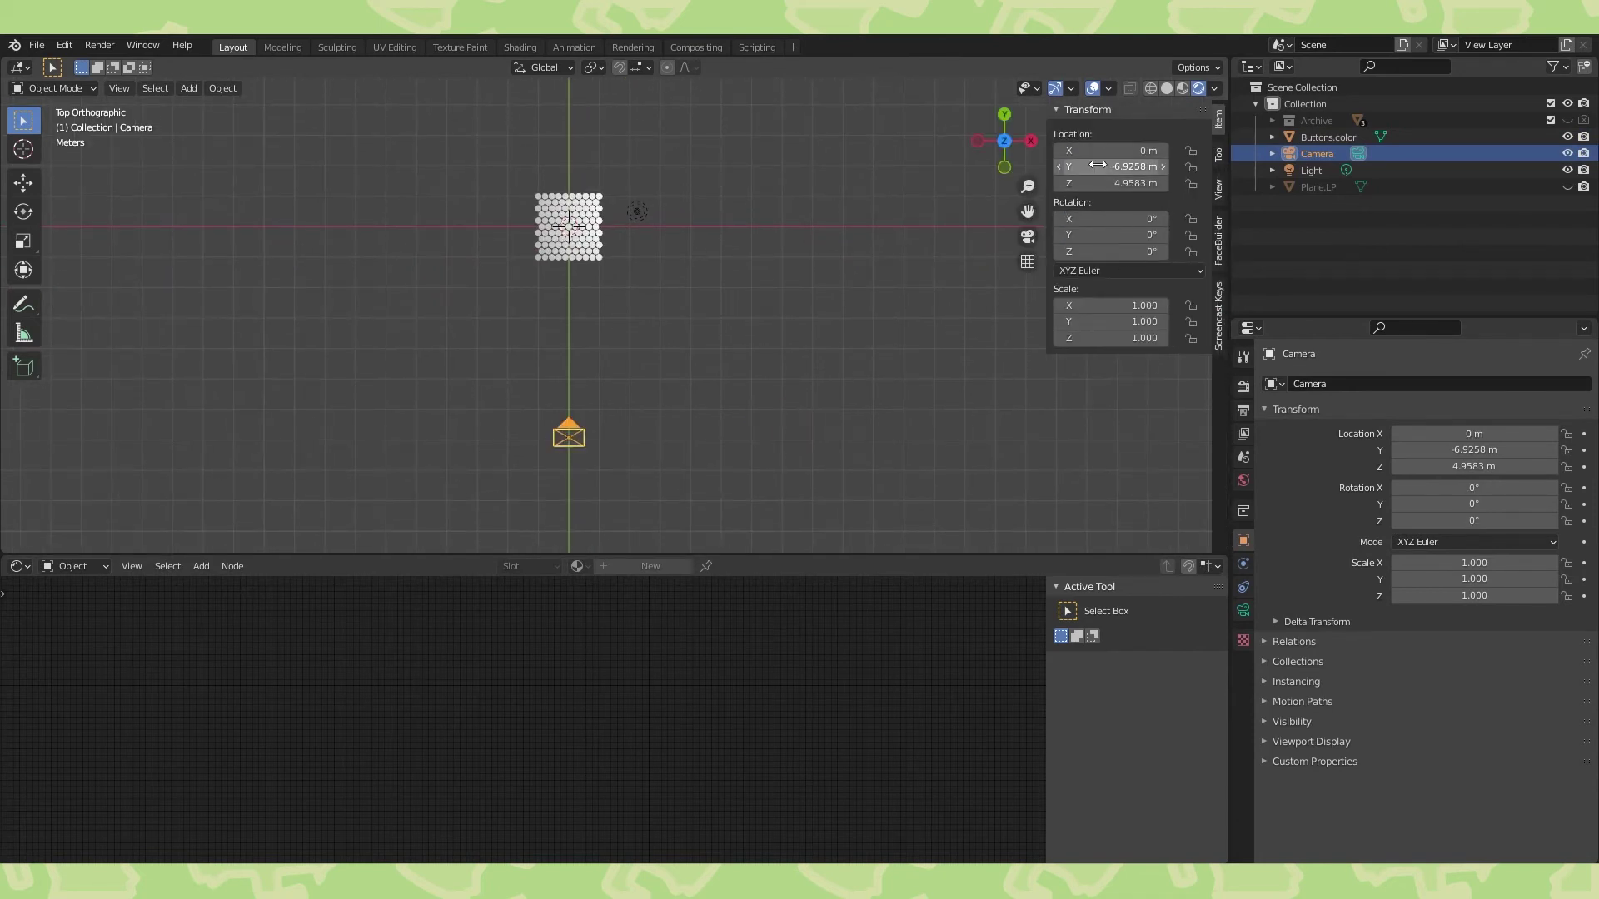
{"action": "left_click", "coordinate": [1098, 165]}
{"action": "type", "text": "0"}
{"action": "key", "text": "Return"}
{"action": "scroll", "coordinate": [691, 205], "scroll_direction": "up", "scroll_amount": 1}
{"action": "middle_click_drag", "start_coordinate": [659, 217], "coordinate": [691, 250], "text": "shift"}
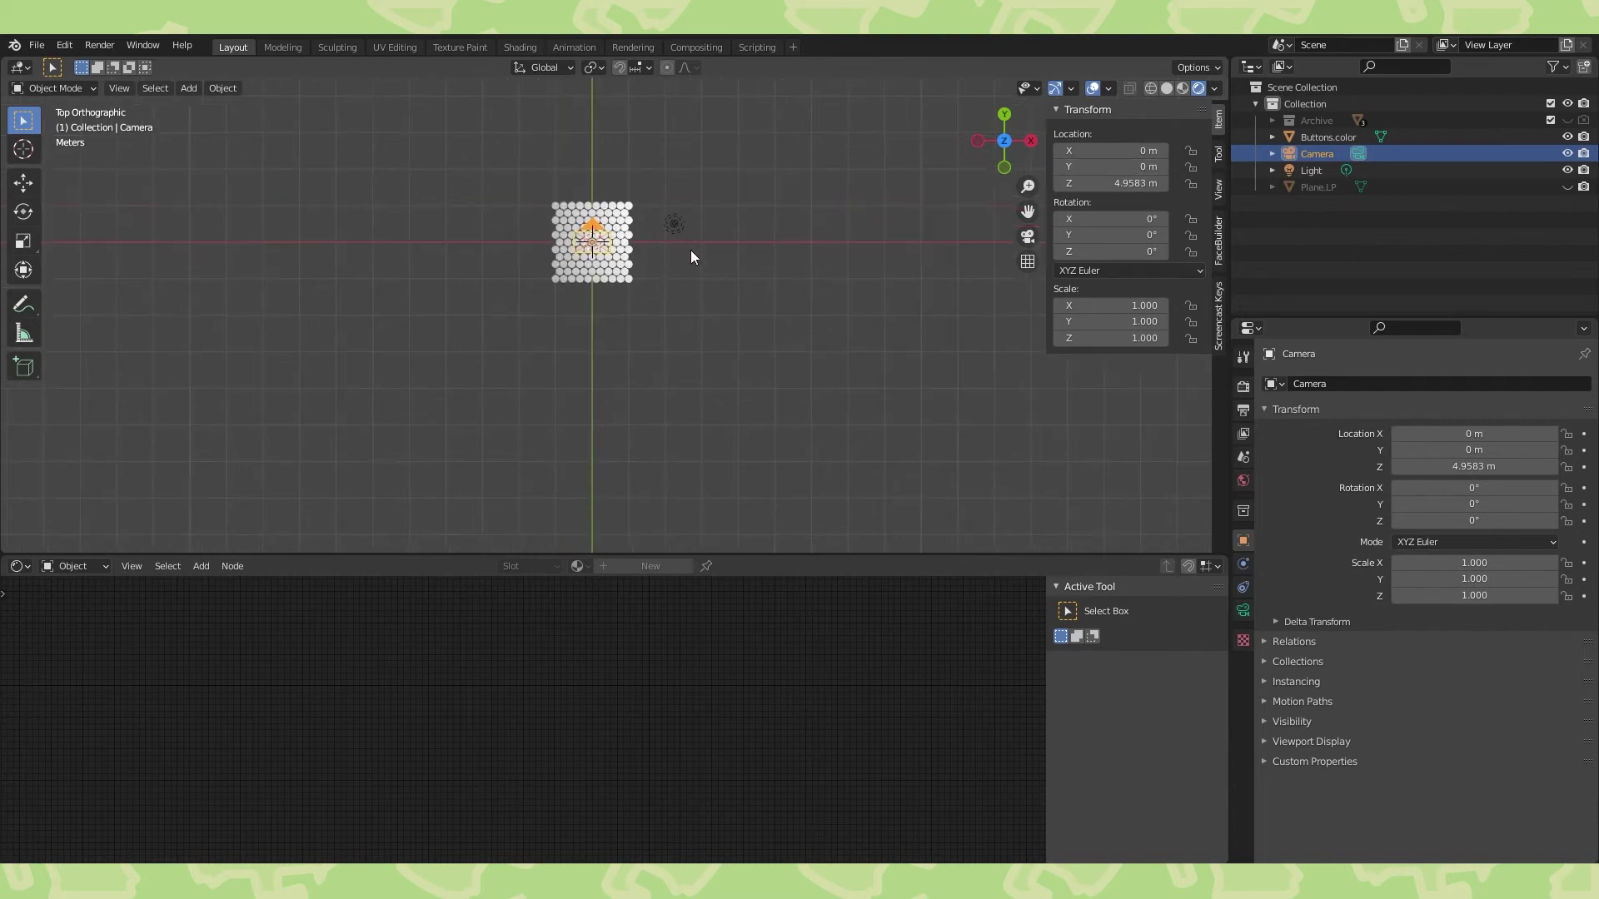
{"action": "scroll", "coordinate": [691, 256], "scroll_direction": "up", "scroll_amount": 4}
{"action": "key", "text": "KP_0"}
{"action": "scroll", "coordinate": [713, 282], "scroll_direction": "up", "scroll_amount": 4}
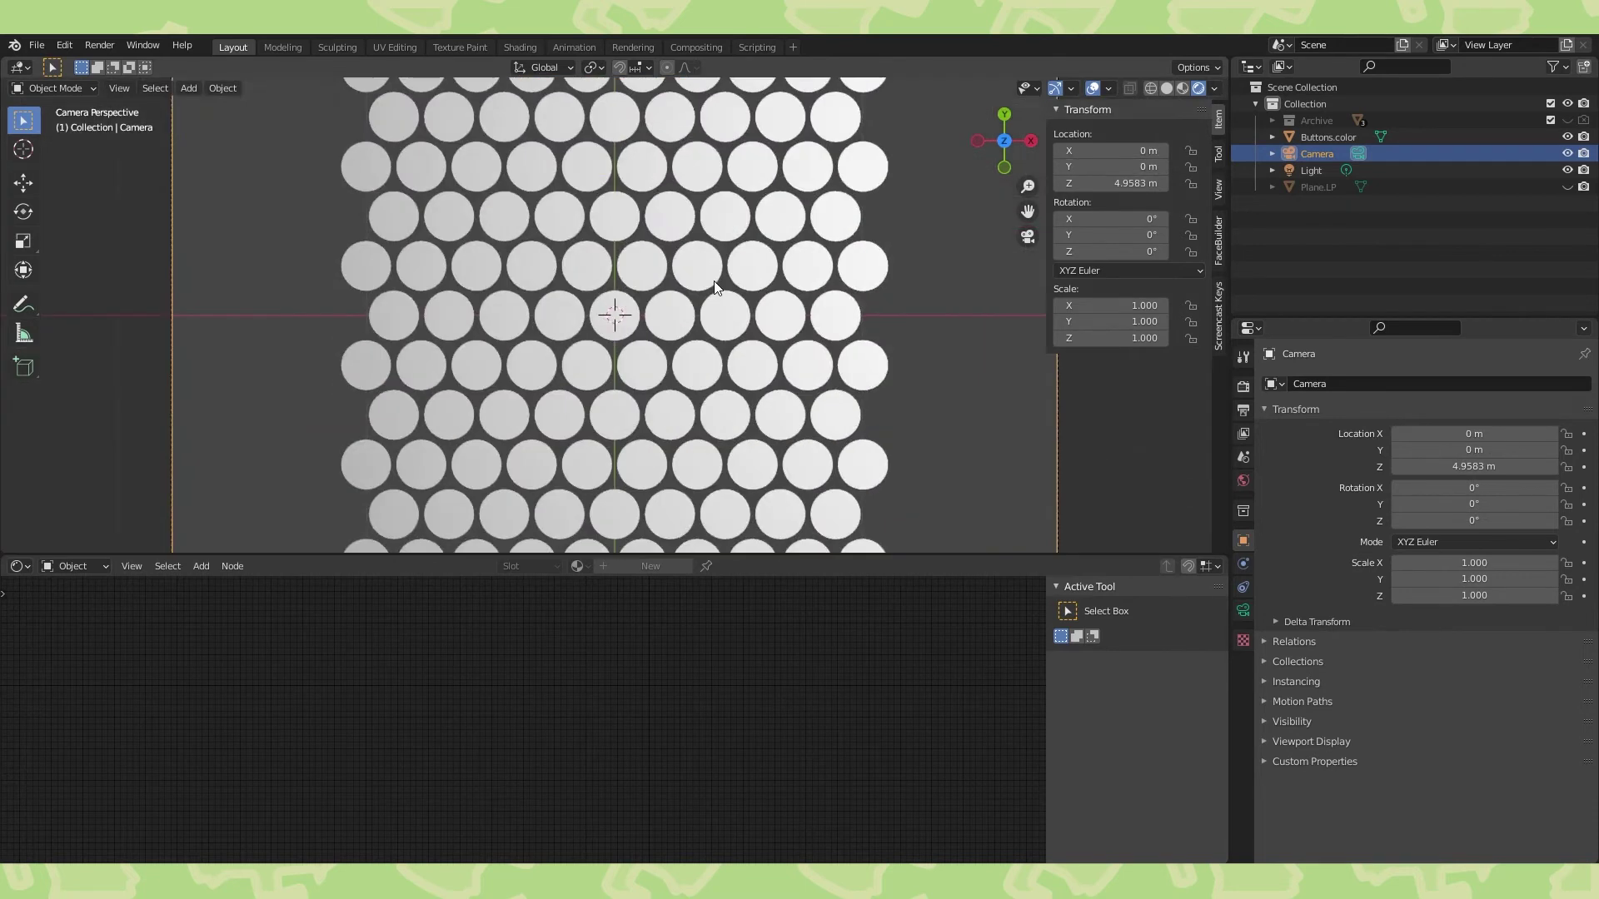
{"action": "scroll", "coordinate": [713, 282], "scroll_direction": "down", "scroll_amount": 2}
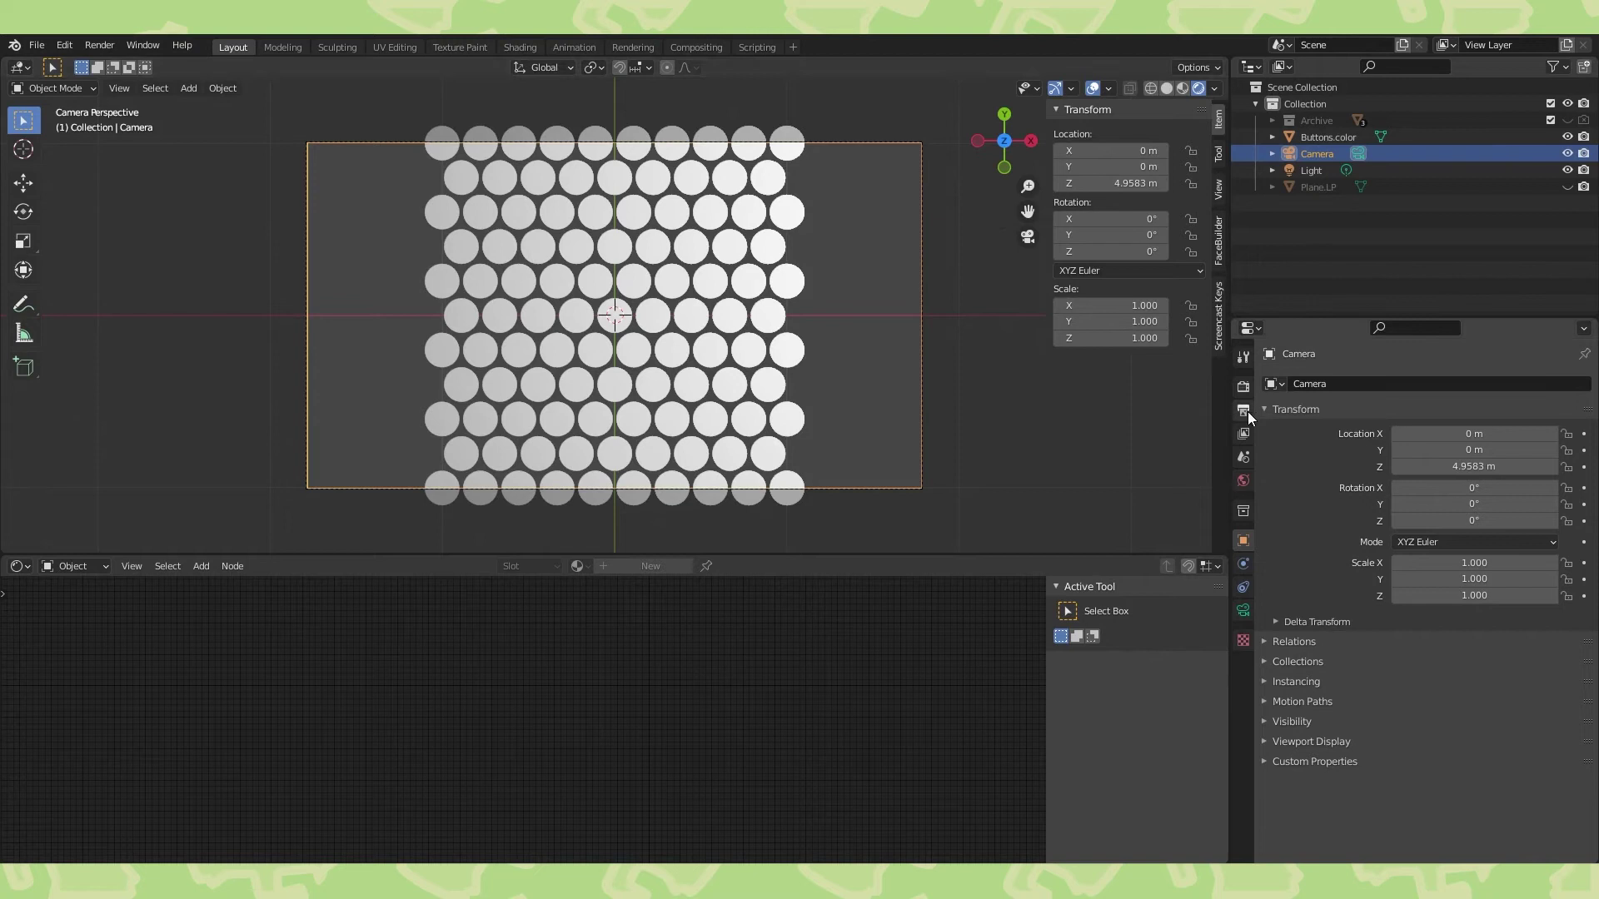
Set the render output resolution to 1024 × 1024 px.
{"action": "left_click", "coordinate": [1245, 411]}
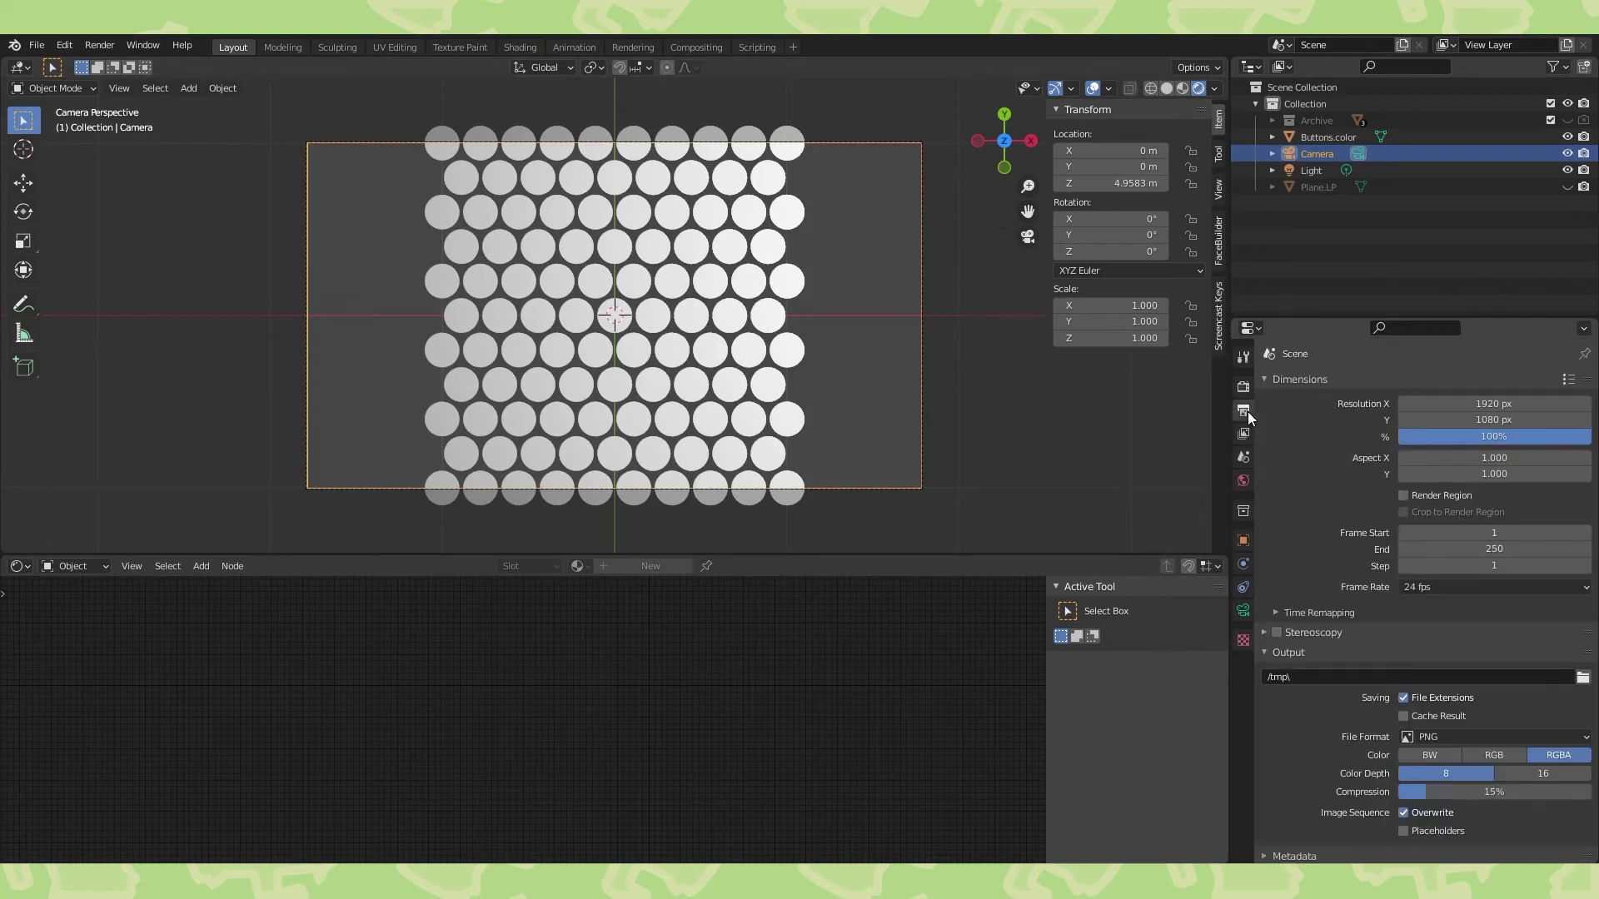
{"action": "left_click", "coordinate": [1419, 406]}
{"action": "type", "text": "1024"}
{"action": "key", "text": "Return"}
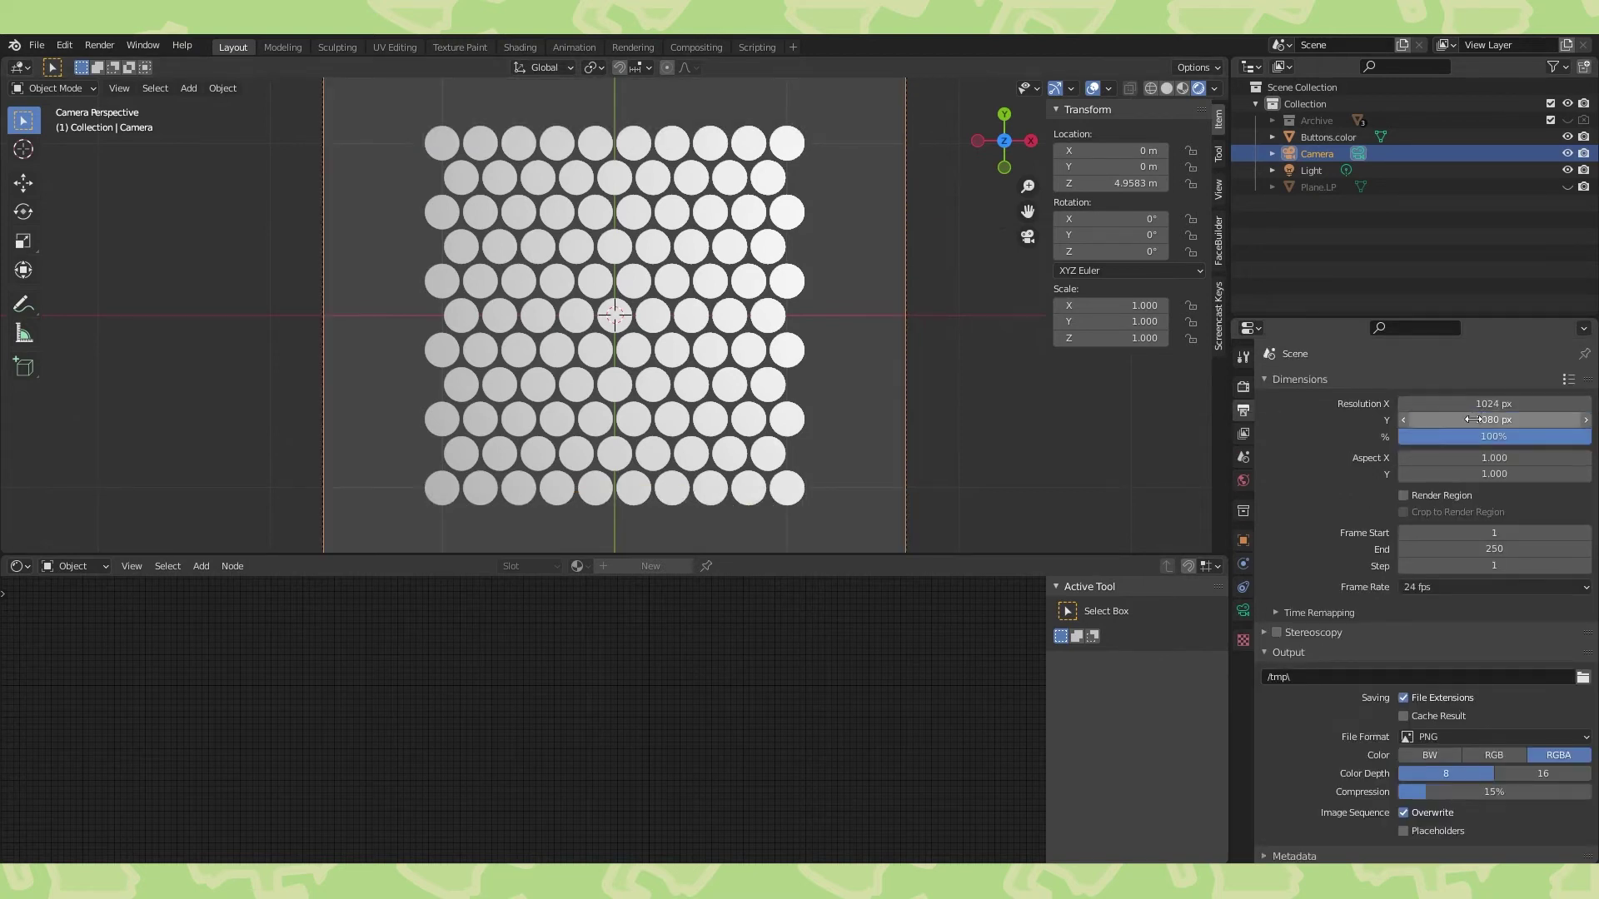
{"action": "left_click", "coordinate": [1473, 419]}
{"action": "type", "text": "1024"}
{"action": "key", "text": "Return"}
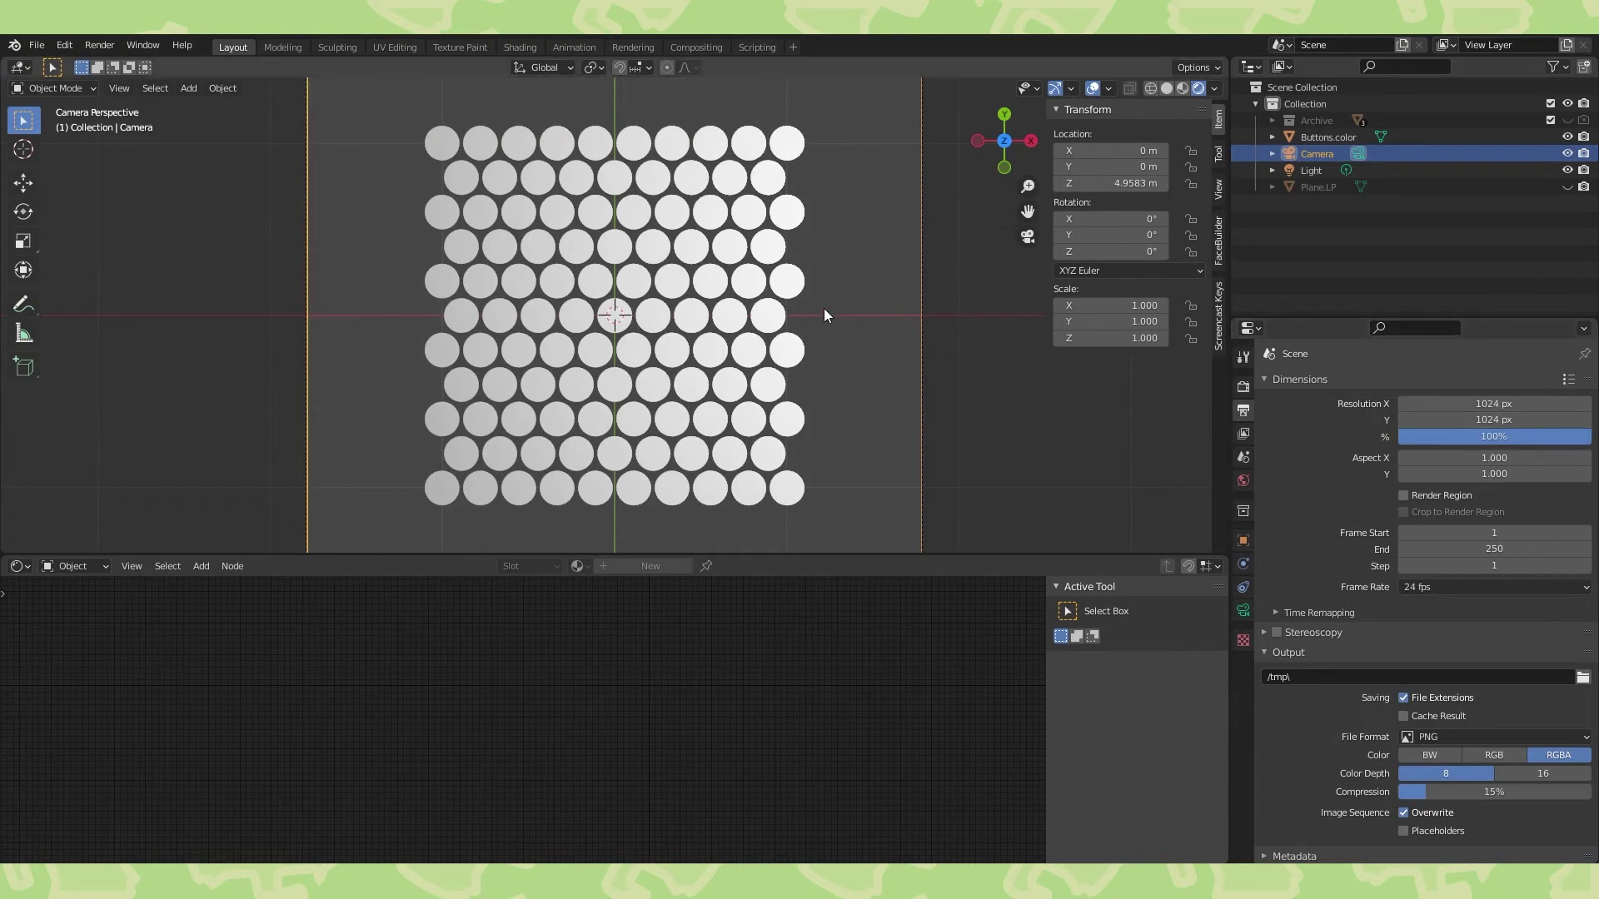
{"action": "scroll", "coordinate": [822, 308], "scroll_direction": "down", "scroll_amount": 3}
{"action": "middle_click_drag", "start_coordinate": [808, 331], "coordinate": [811, 308], "text": "shift"}
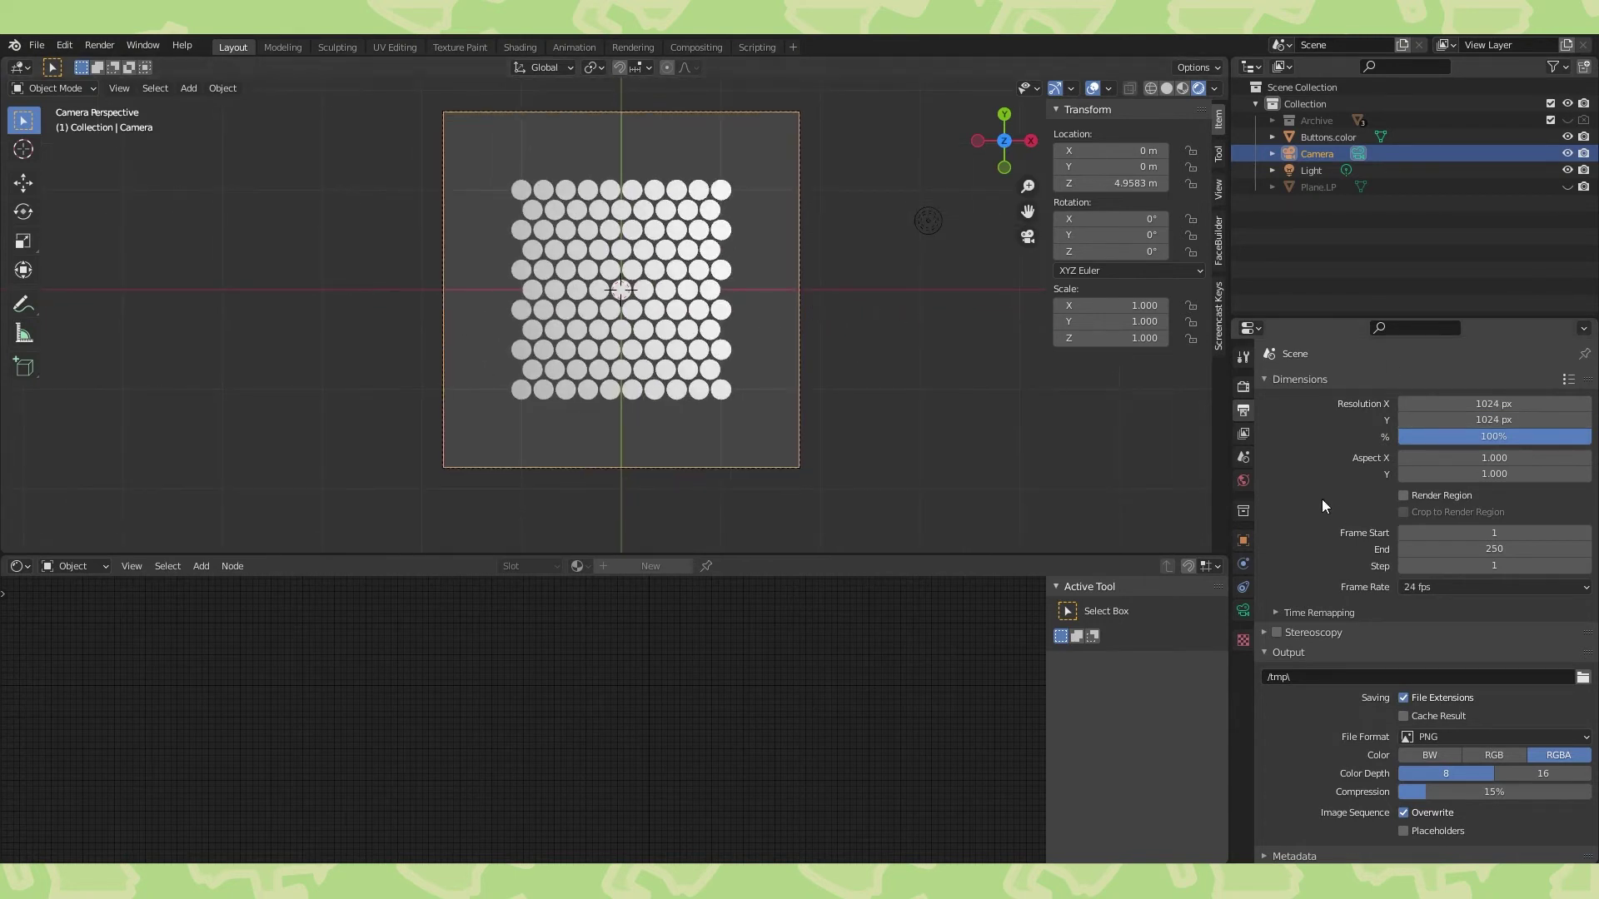
Change the camera lens type to Orthographic with an orthographic scale of 2.
{"action": "left_click", "coordinate": [1244, 611]}
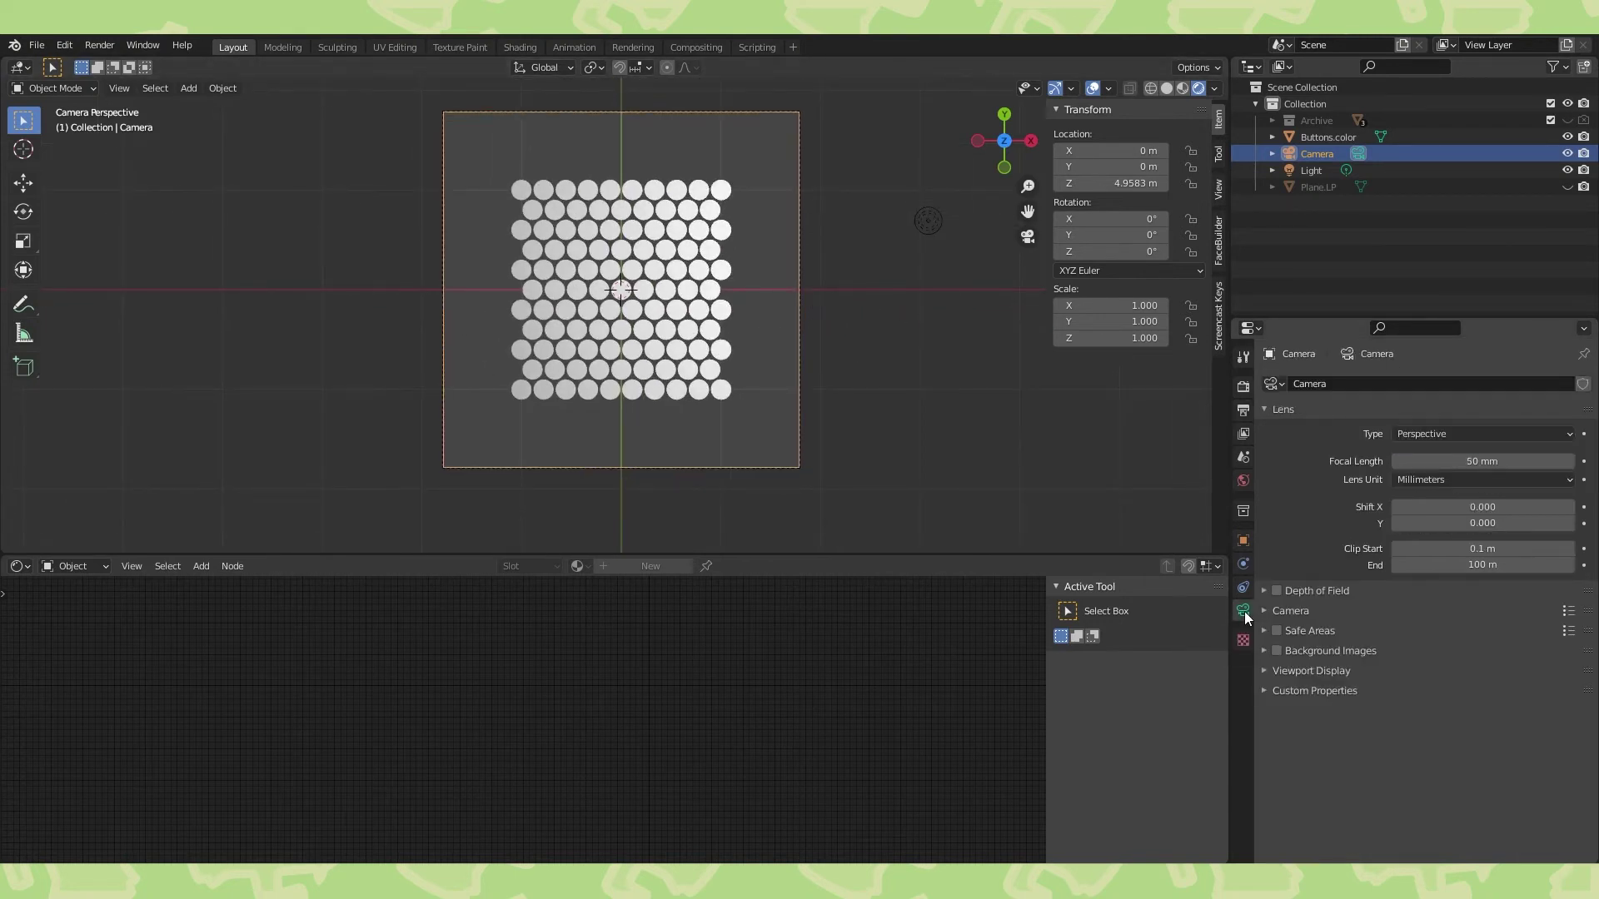
{"action": "left_click", "coordinate": [1442, 434]}
{"action": "left_click", "coordinate": [1436, 471]}
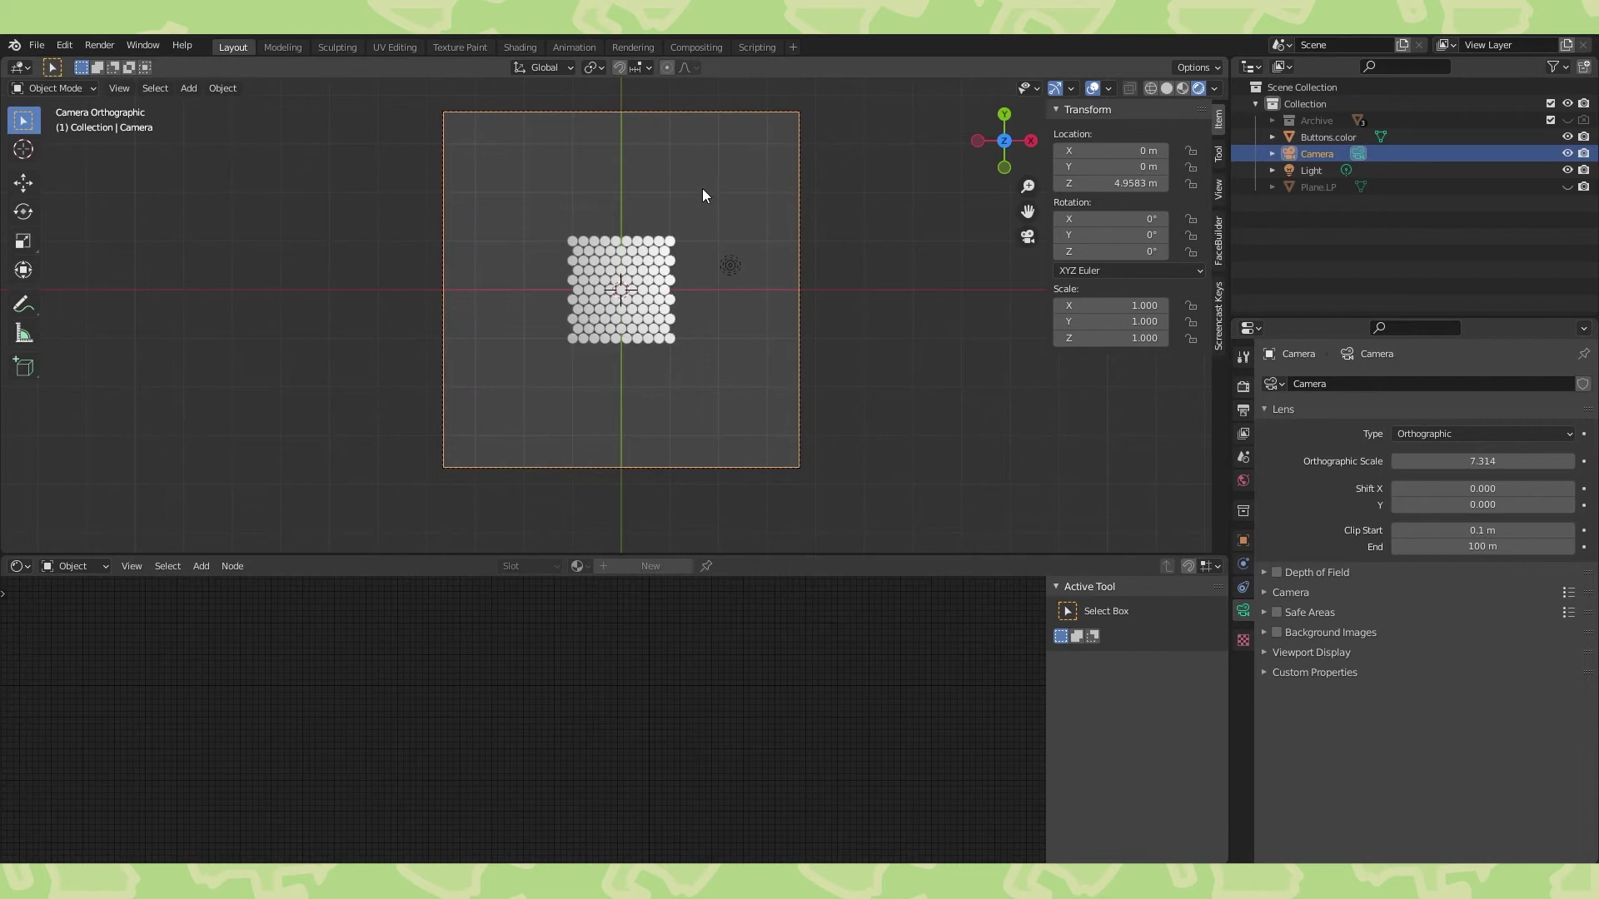
{"action": "left_click", "coordinate": [1450, 457]}
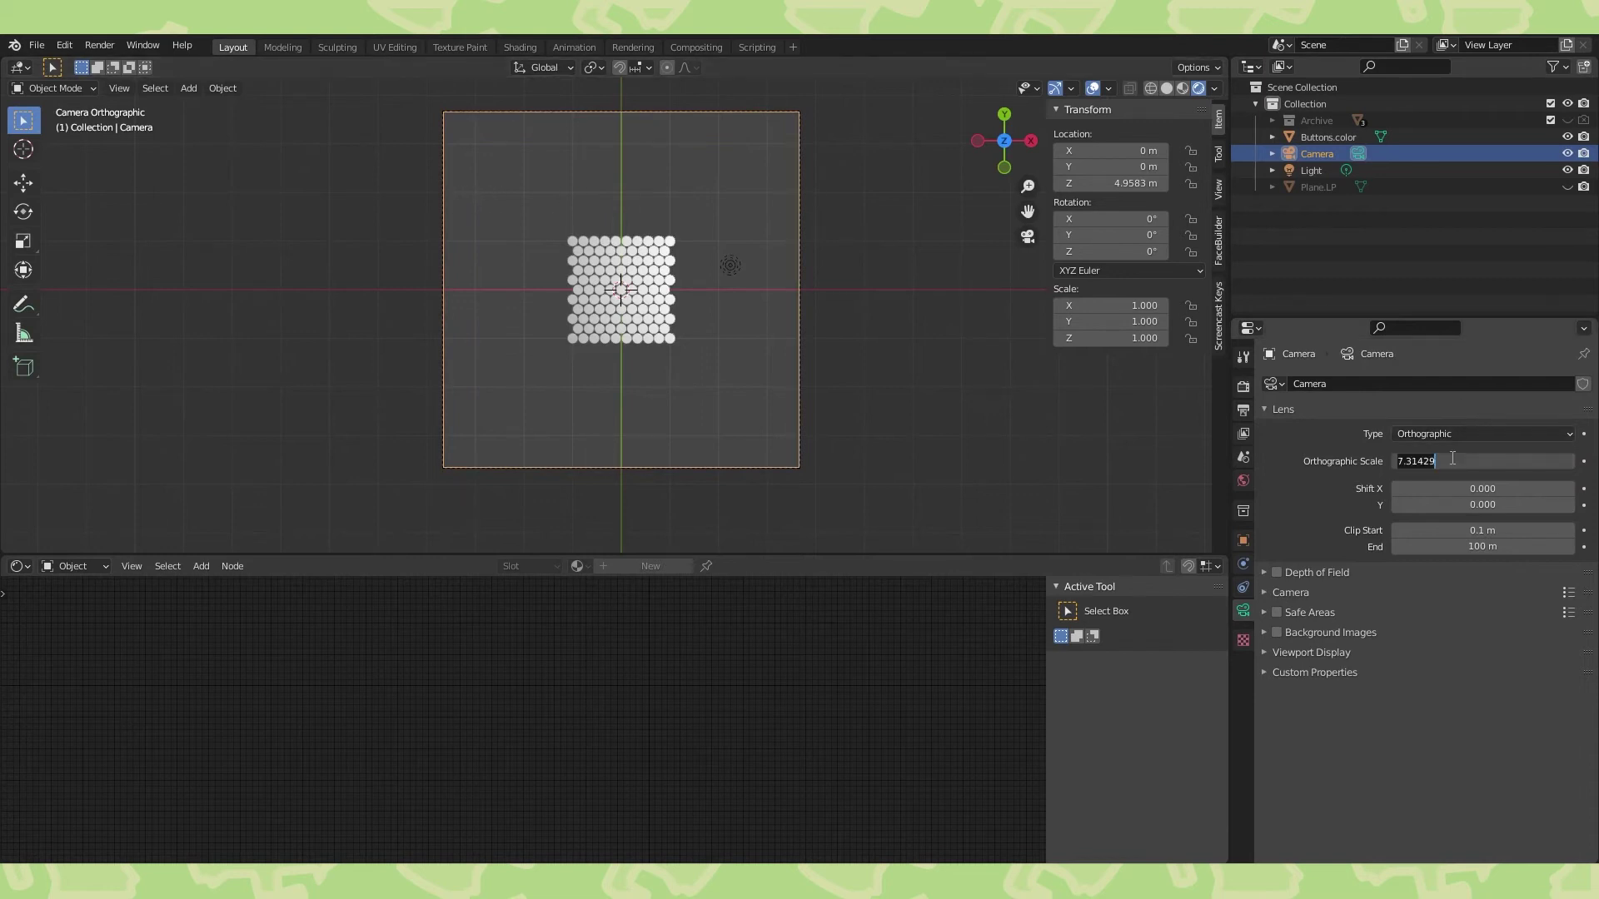
{"action": "type", "text": "2"}
{"action": "key", "text": "Return"}
Show Plane.LP temporarily to check that its edges match the camera frame, and hide it again.
{"action": "scroll", "coordinate": [1039, 370], "scroll_direction": "up", "scroll_amount": 2}
{"action": "middle_click_drag", "start_coordinate": [963, 414], "coordinate": [887, 340], "text": "shift"}
{"action": "left_click", "coordinate": [1567, 187]}
{"action": "scroll", "coordinate": [891, 388], "scroll_direction": "up", "scroll_amount": 4}
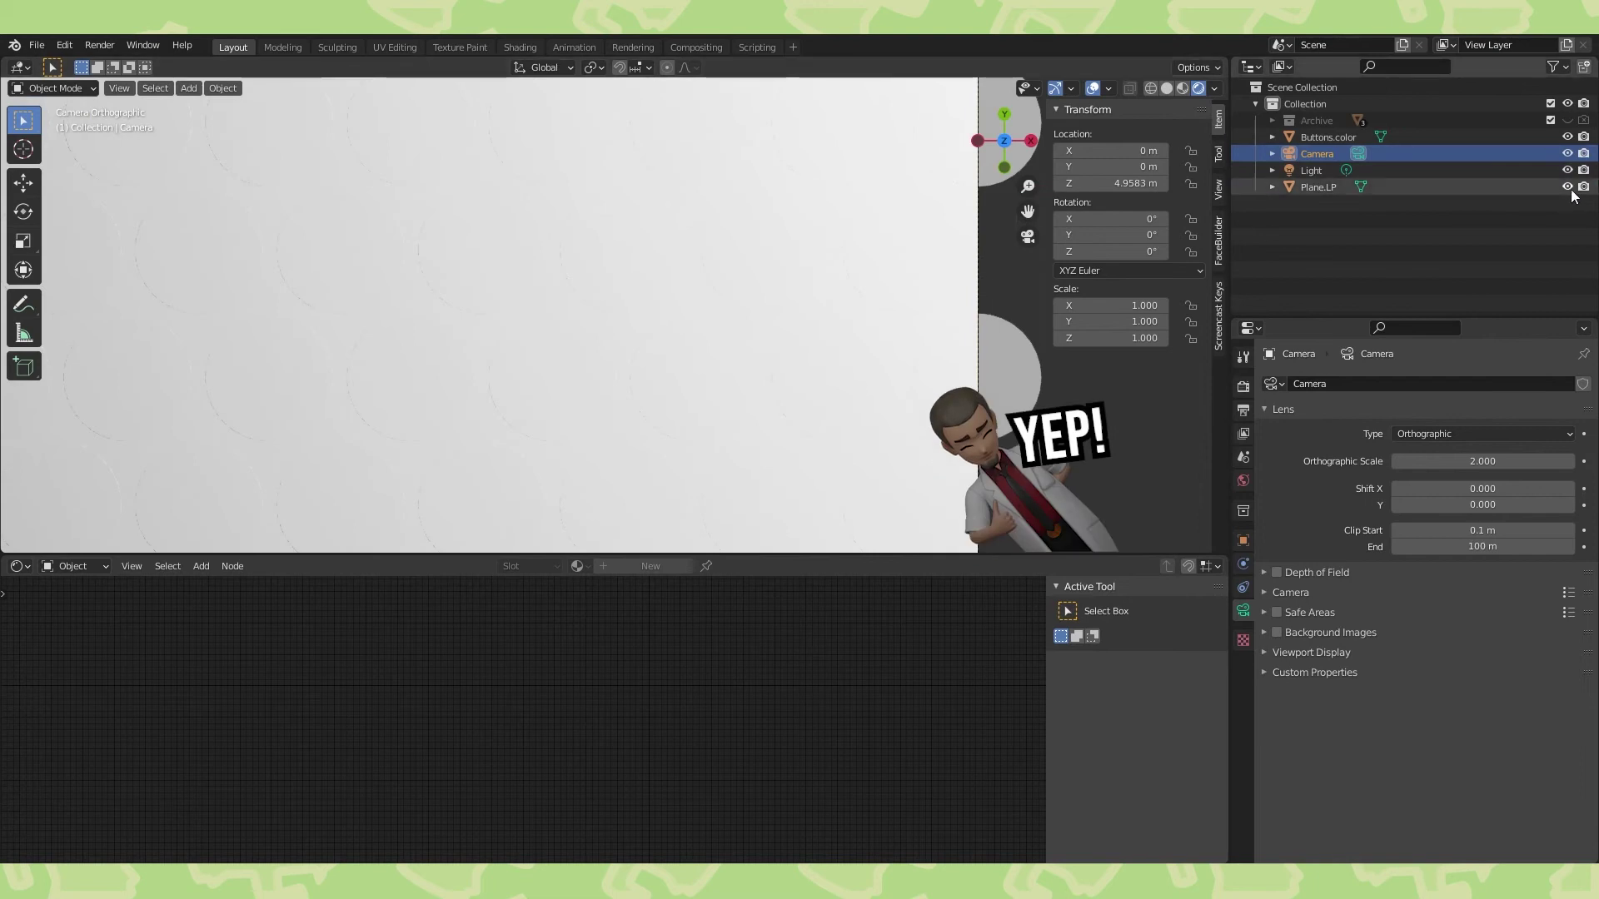
{"action": "left_click", "coordinate": [1567, 188]}
{"action": "scroll", "coordinate": [974, 333], "scroll_direction": "down", "scroll_amount": 5}
{"action": "middle_click_drag", "start_coordinate": [974, 333], "coordinate": [984, 355], "text": "shift"}
Set the scene's color management View Transform to Standard in the render settings.
{"action": "left_click", "coordinate": [1240, 358]}
{"action": "left_click", "coordinate": [1242, 388]}
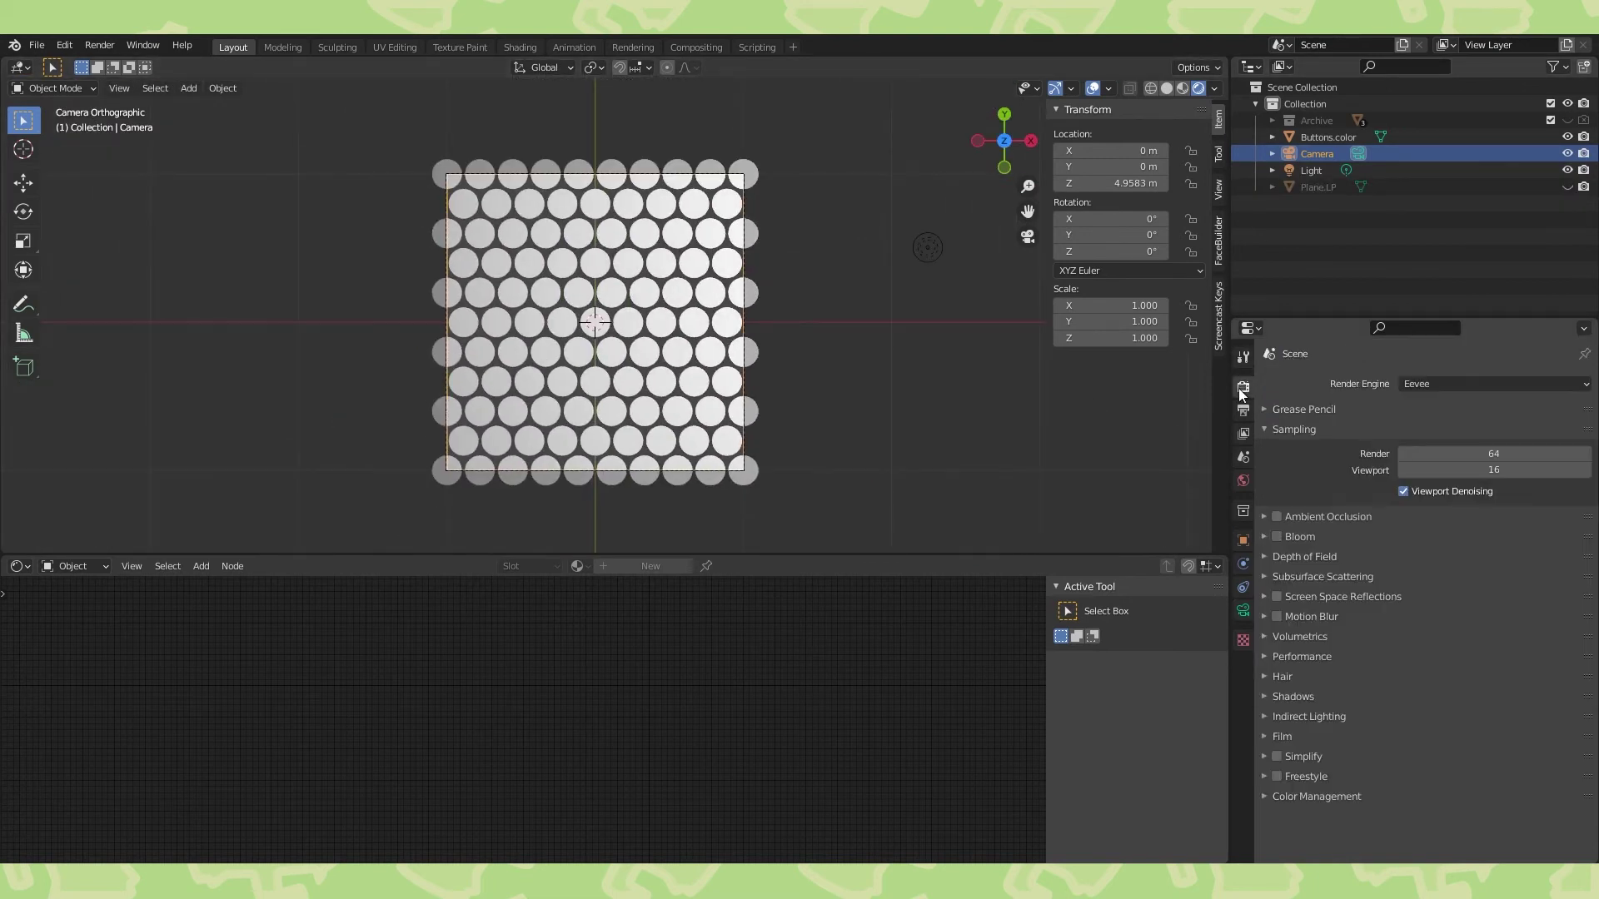
{"action": "left_click", "coordinate": [1260, 796]}
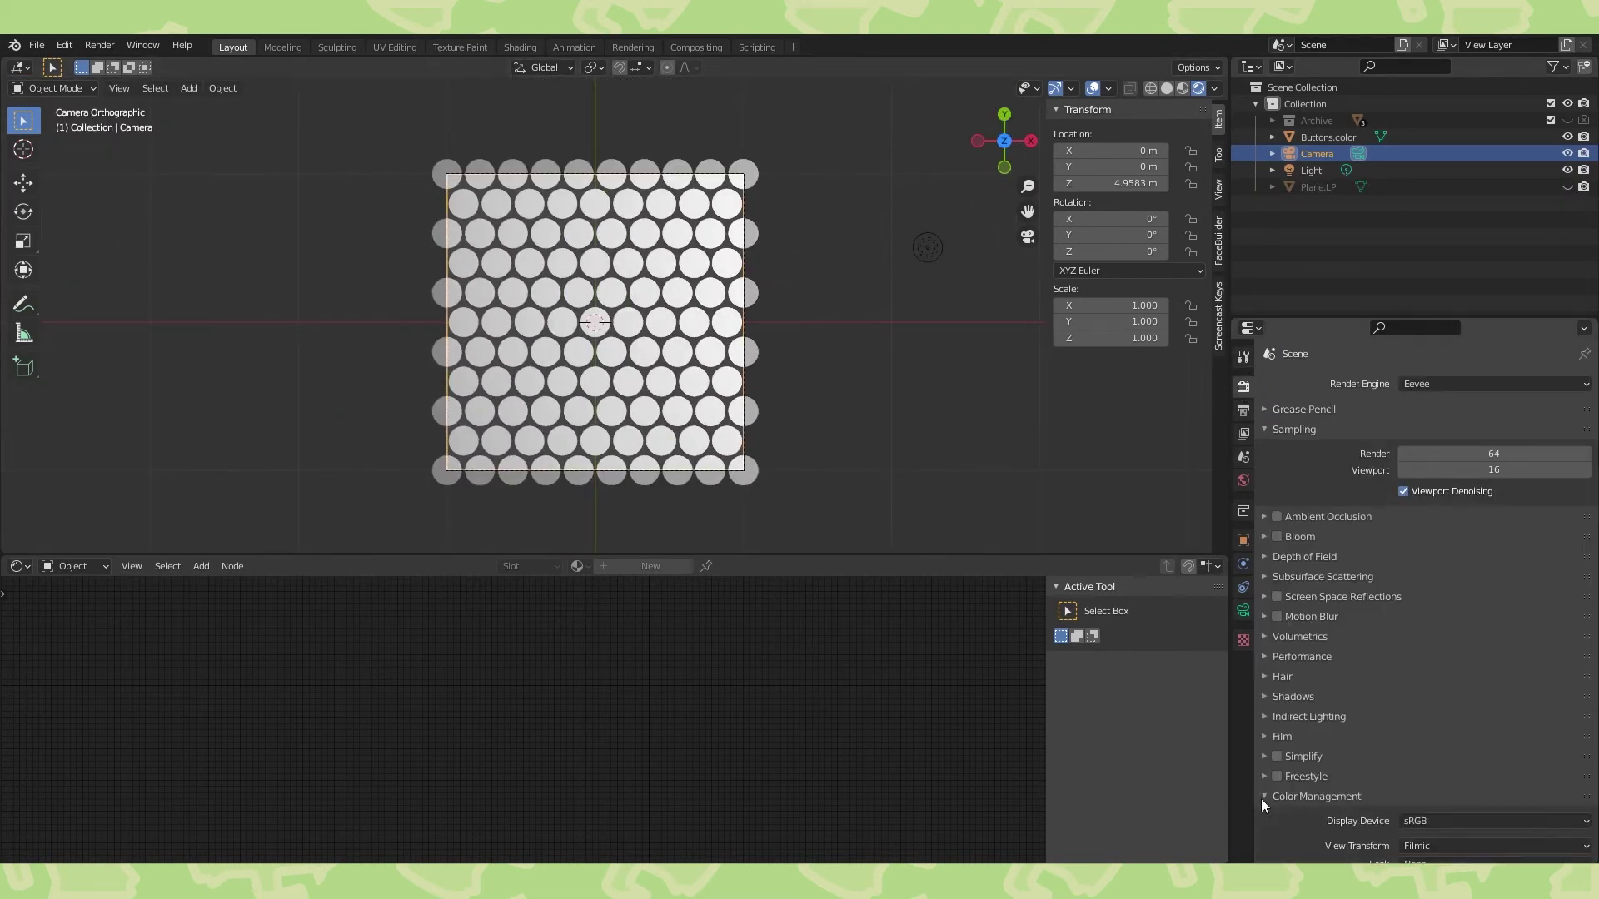
{"action": "scroll", "coordinate": [1349, 762], "scroll_direction": "down", "scroll_amount": 3}
{"action": "left_click", "coordinate": [1443, 750]}
{"action": "left_click", "coordinate": [1437, 767]}
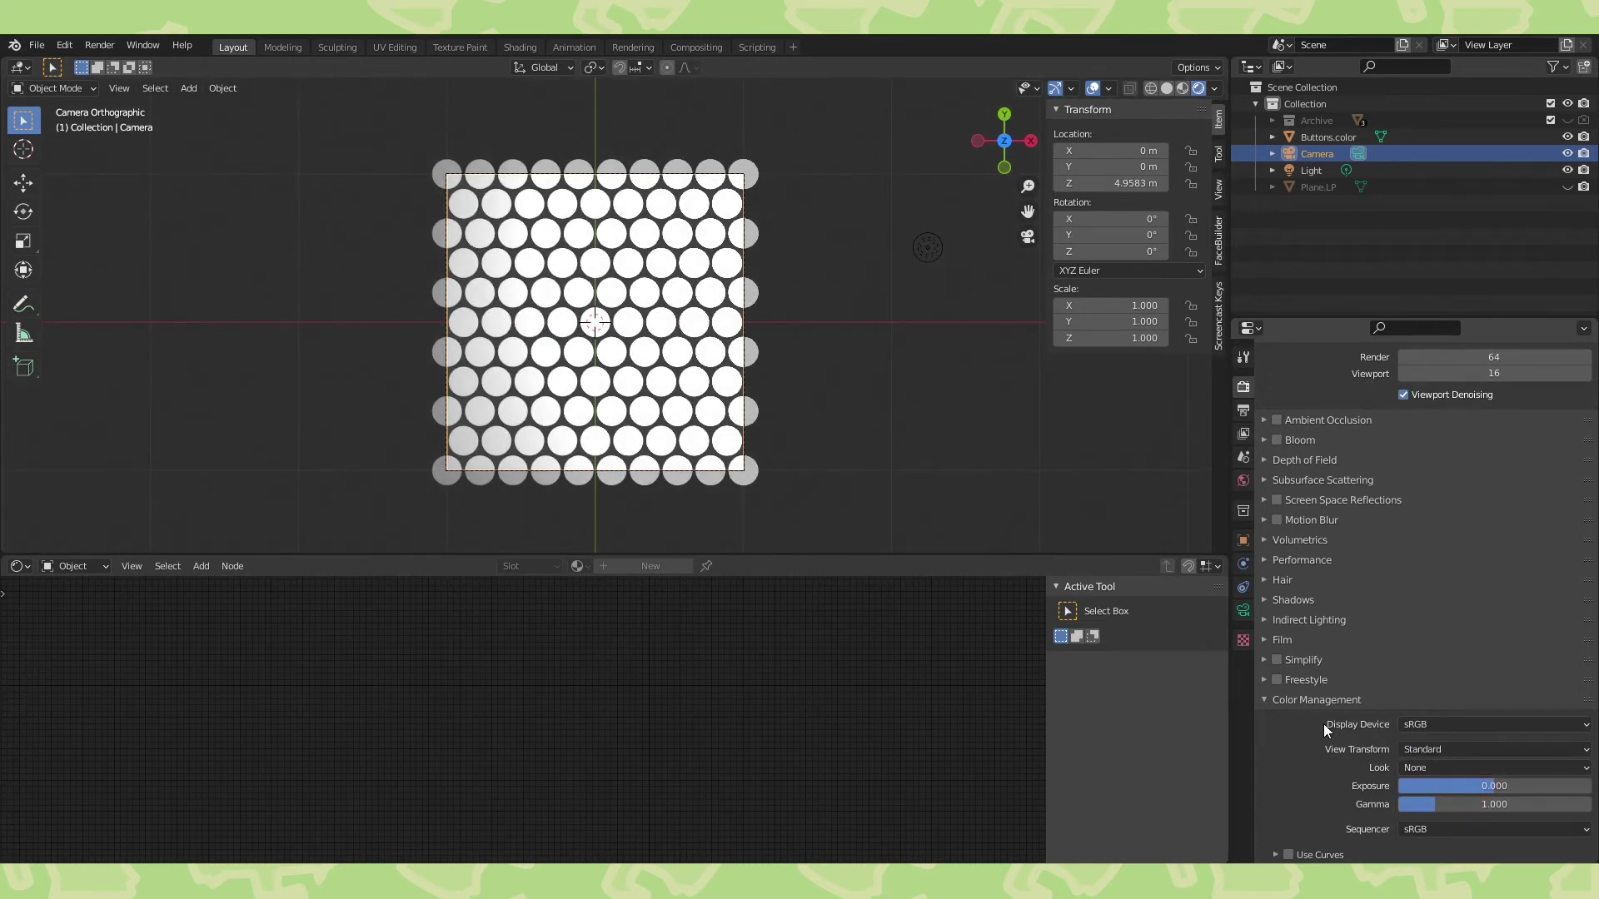
Switch the scene's render engine to Cycles.
{"action": "left_click", "coordinate": [1266, 701]}
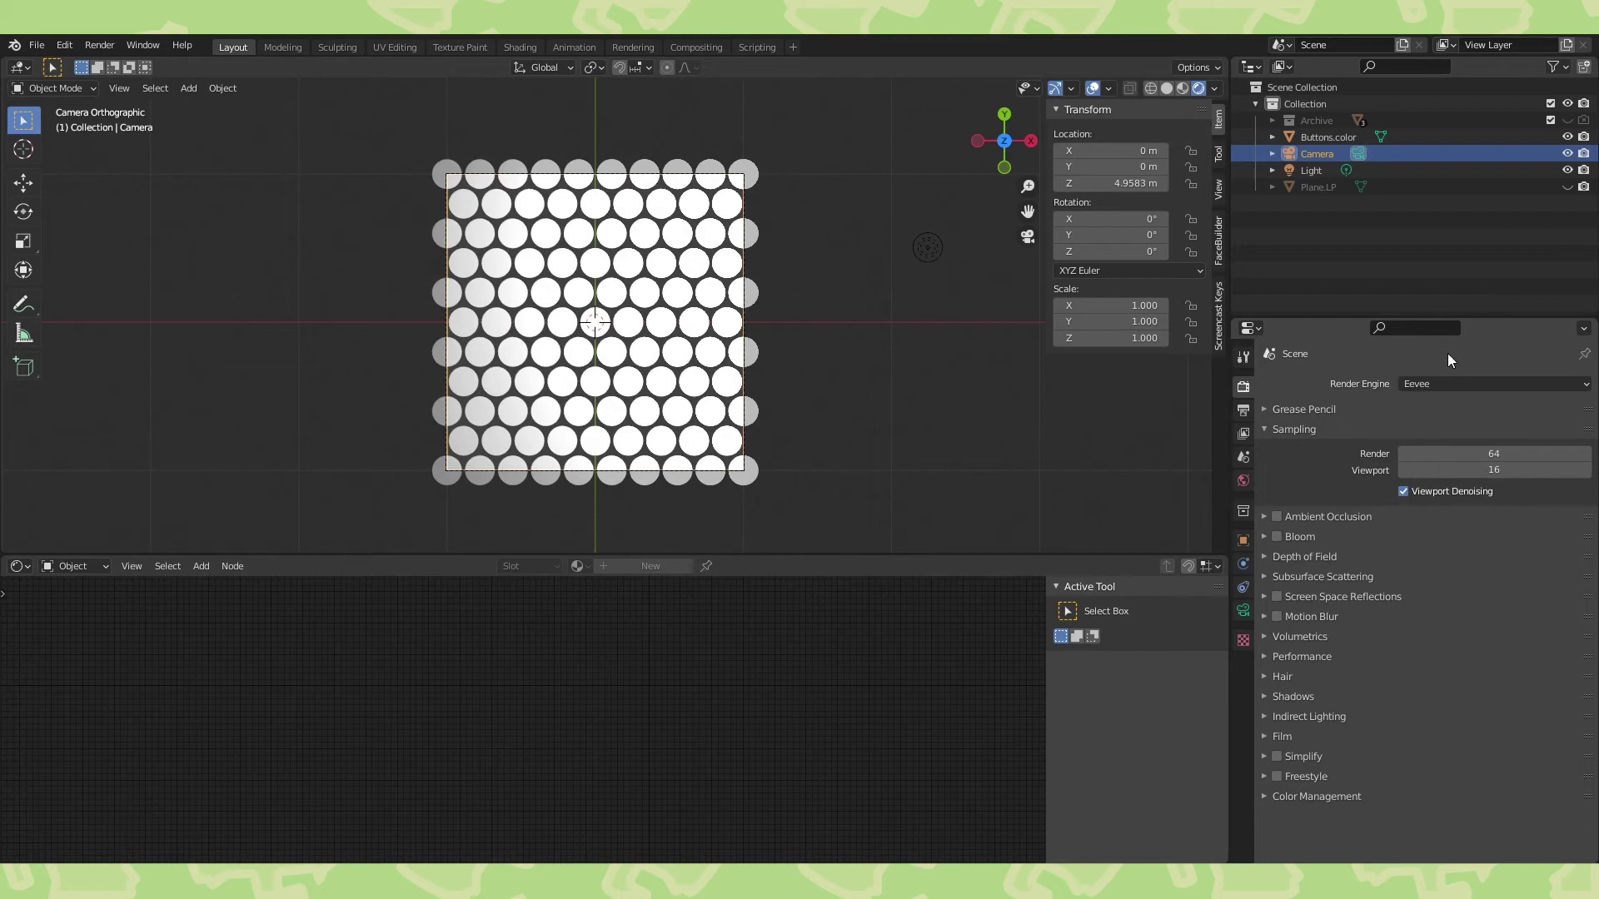
{"action": "left_click", "coordinate": [1448, 383]}
{"action": "left_click", "coordinate": [1422, 437]}
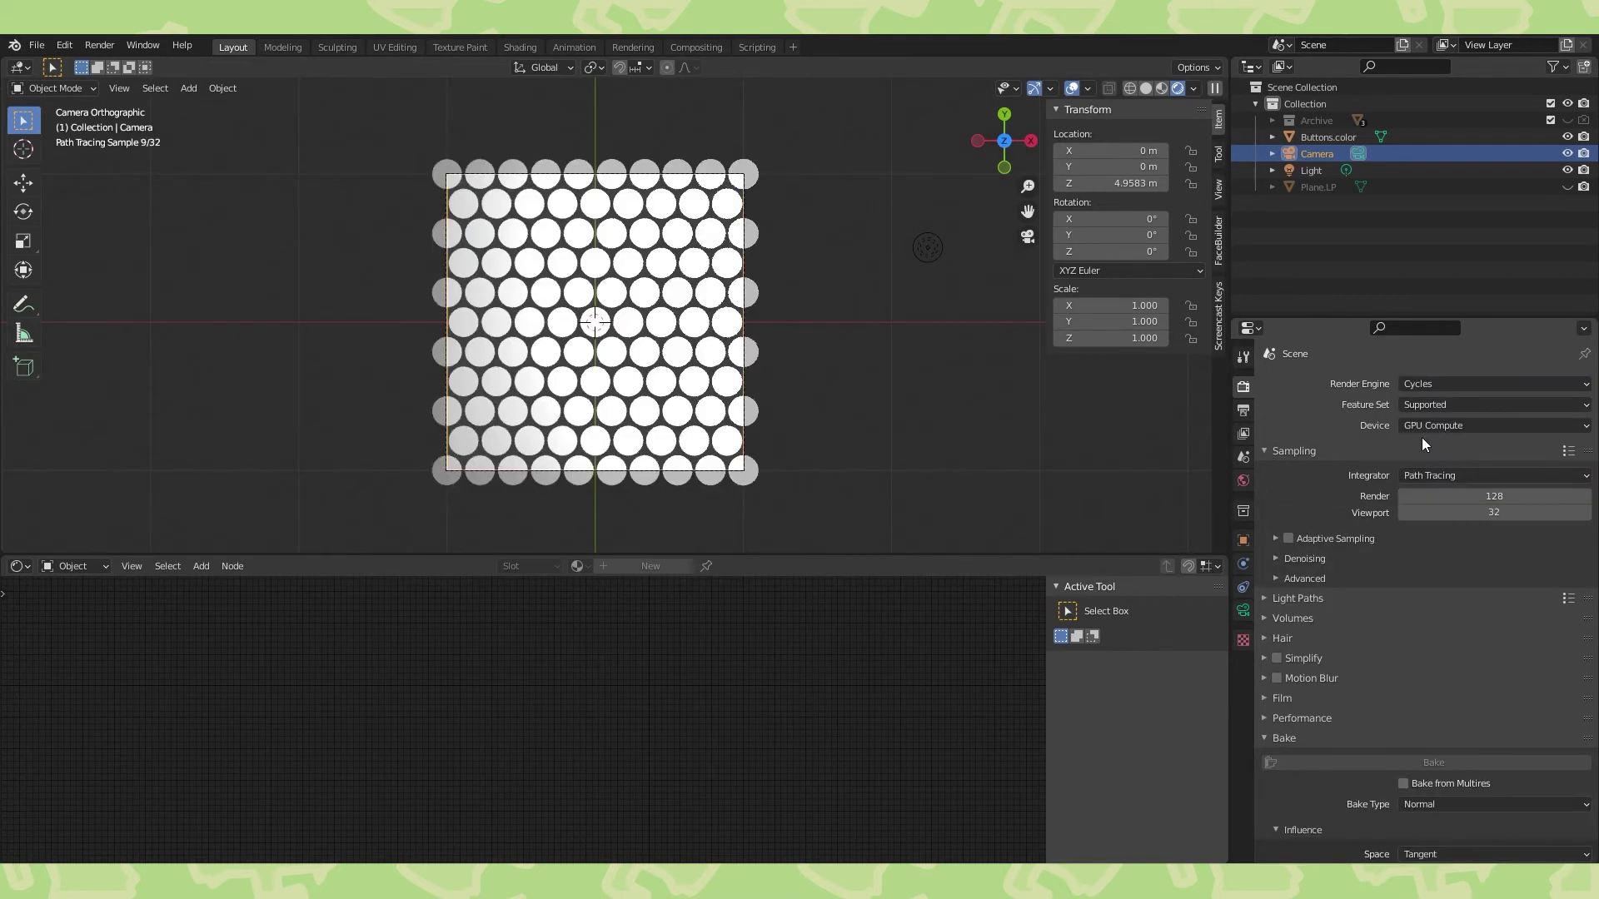
Create a new material on Buttons.color and change its Principled BSDF node to an Emission shader.
{"action": "left_click", "coordinate": [714, 358]}
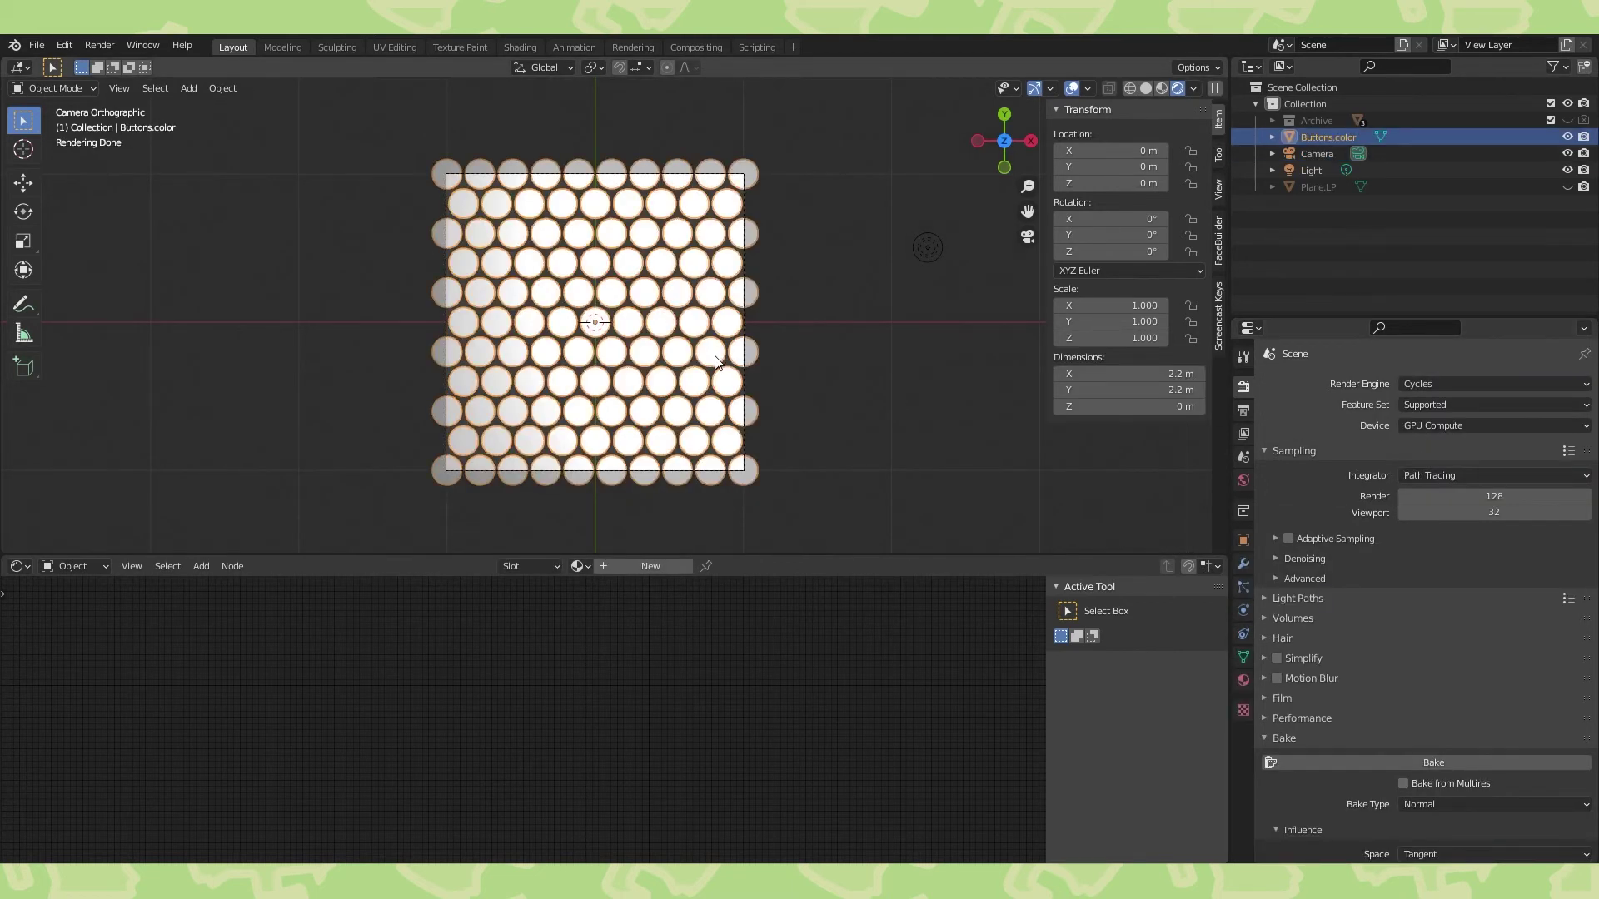
{"action": "left_click", "coordinate": [652, 566]}
{"action": "left_click_drag", "start_coordinate": [766, 672], "coordinate": [711, 647]}
{"action": "key", "text": "shift+s"}
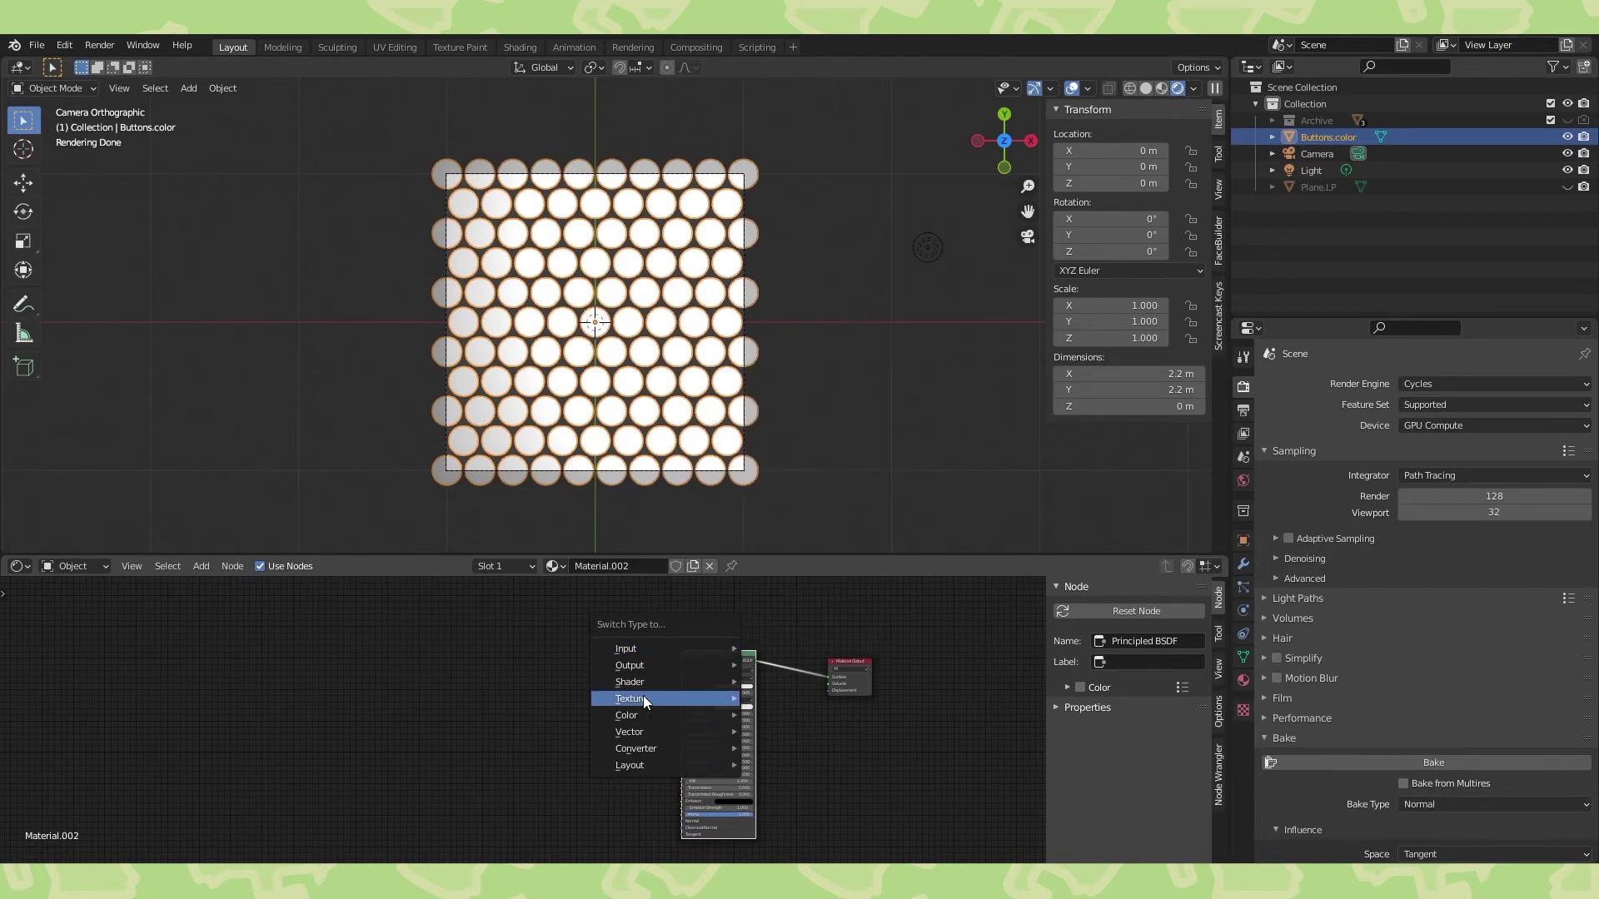
{"action": "mouse_move", "coordinate": [638, 679]}
{"action": "left_click", "coordinate": [803, 397]}
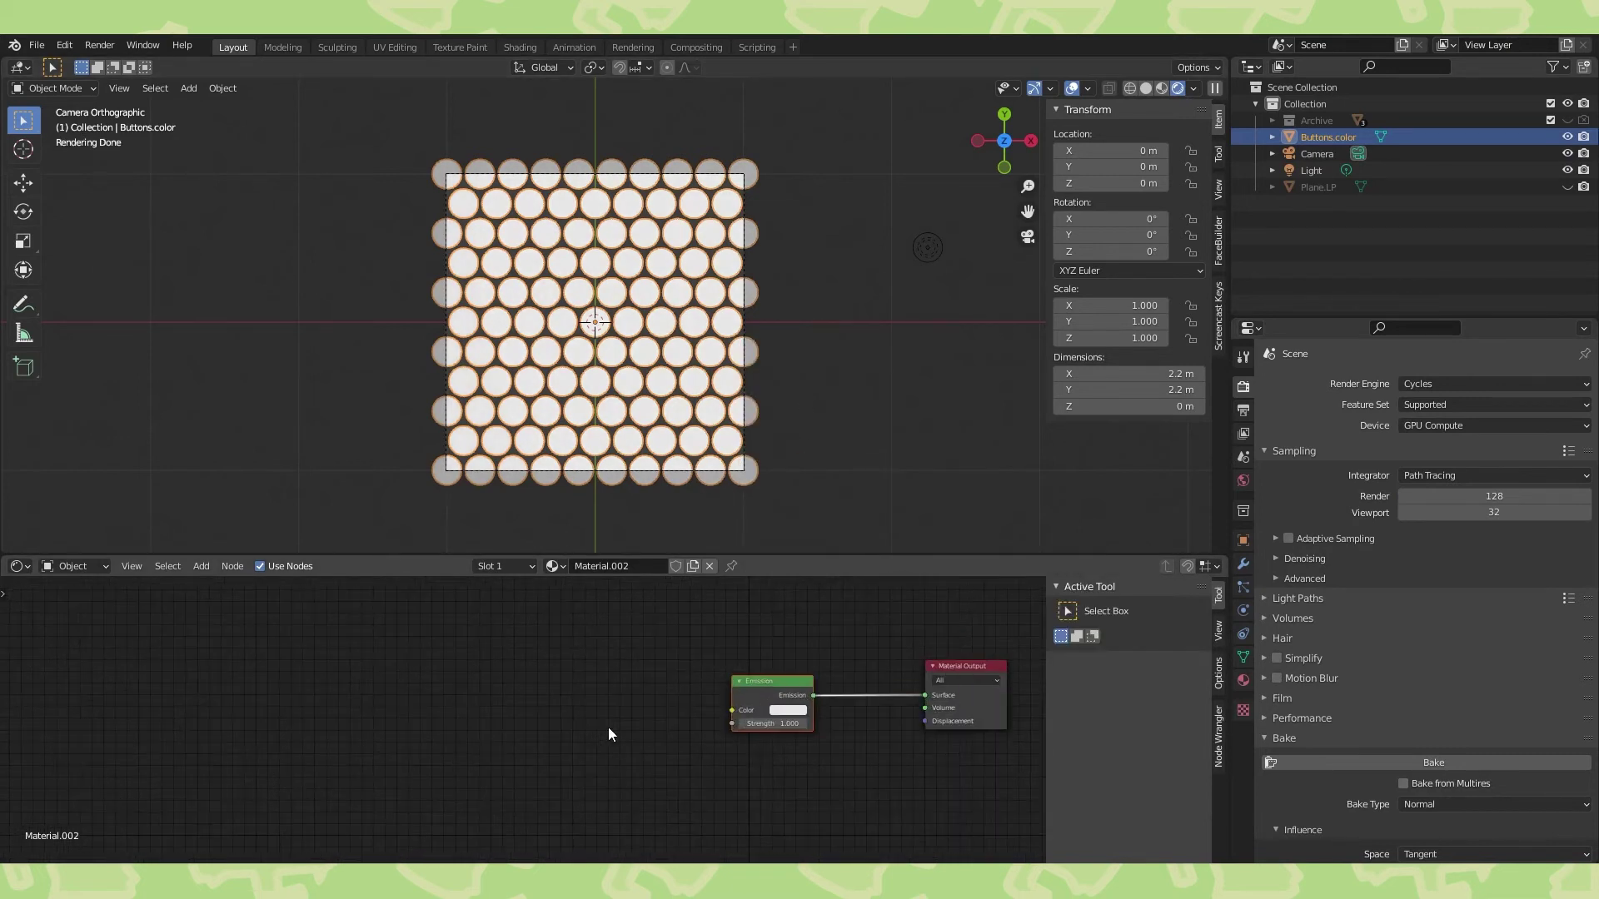
Unwrap all the Buttons.color geometry with Project from View and check the resulting layout in the UV Editor.
{"action": "key", "text": "Tab"}
{"action": "left_click", "coordinate": [20, 568]}
{"action": "left_click", "coordinate": [59, 651]}
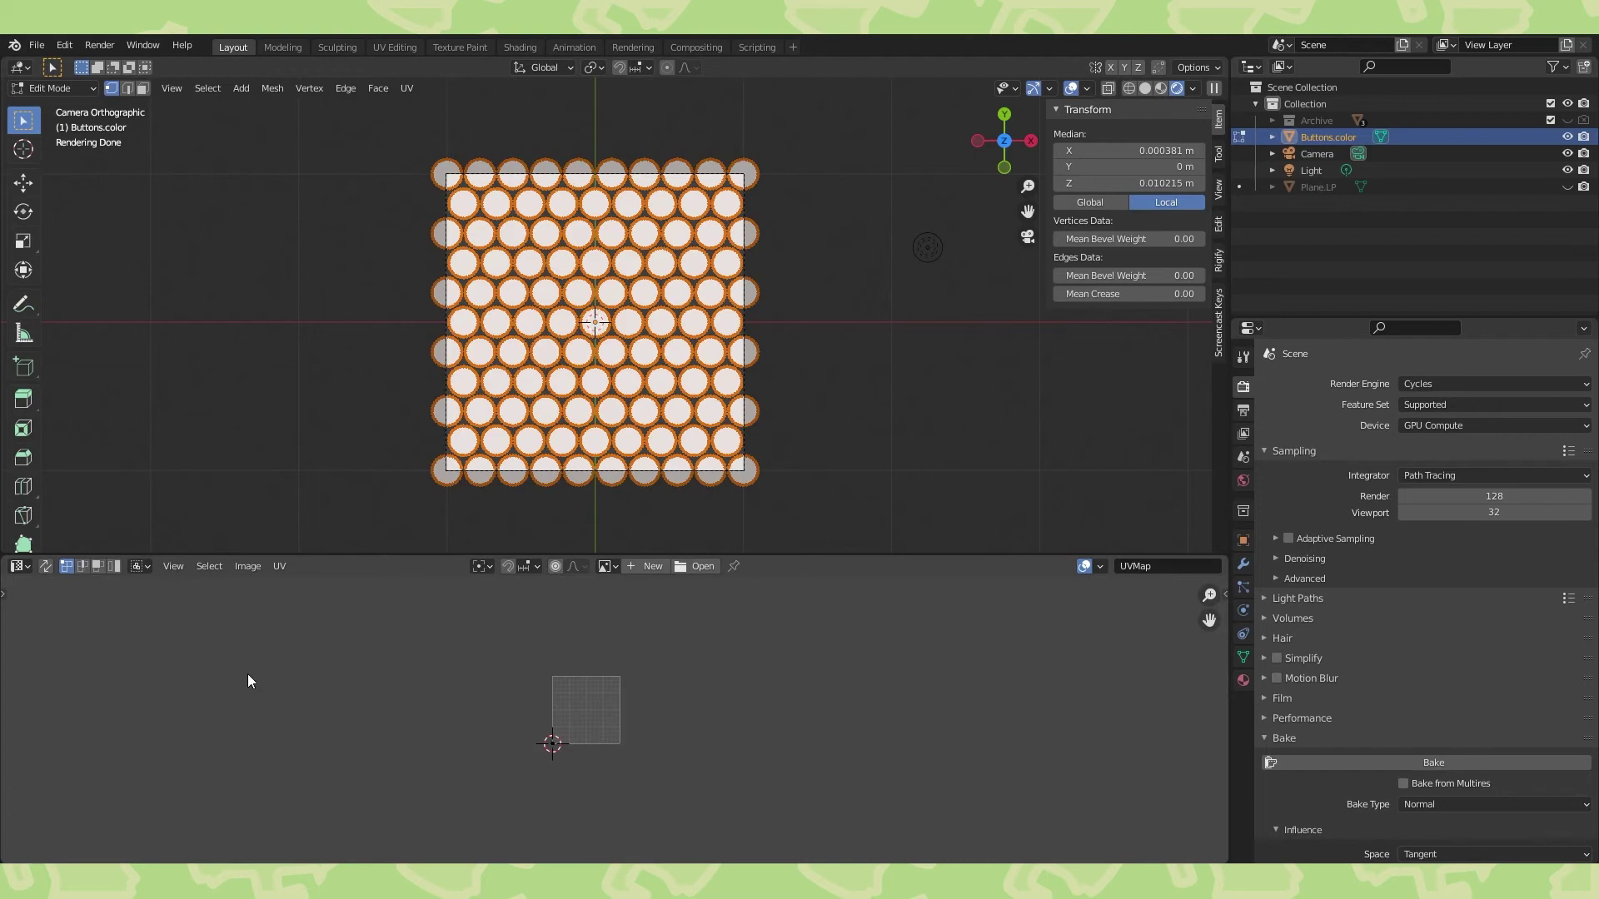
{"action": "scroll", "coordinate": [623, 694], "scroll_direction": "up", "scroll_amount": 5}
{"action": "key", "text": "Tab"}
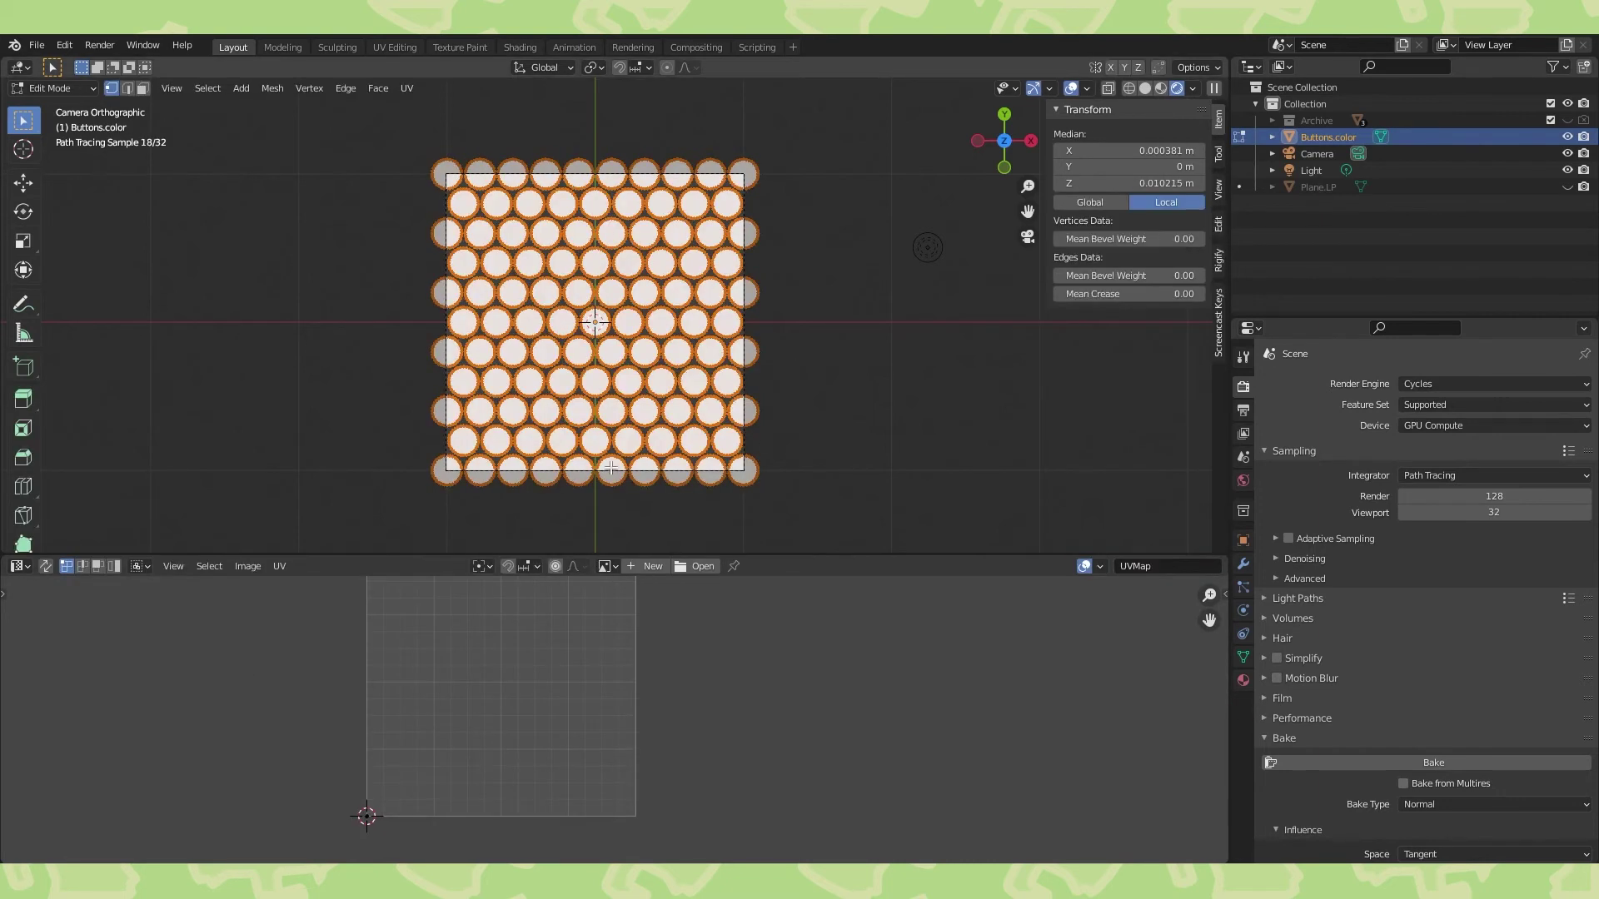
{"action": "scroll", "coordinate": [532, 696], "scroll_direction": "down", "scroll_amount": 3}
{"action": "middle_click_drag", "start_coordinate": [536, 699], "coordinate": [603, 703]}
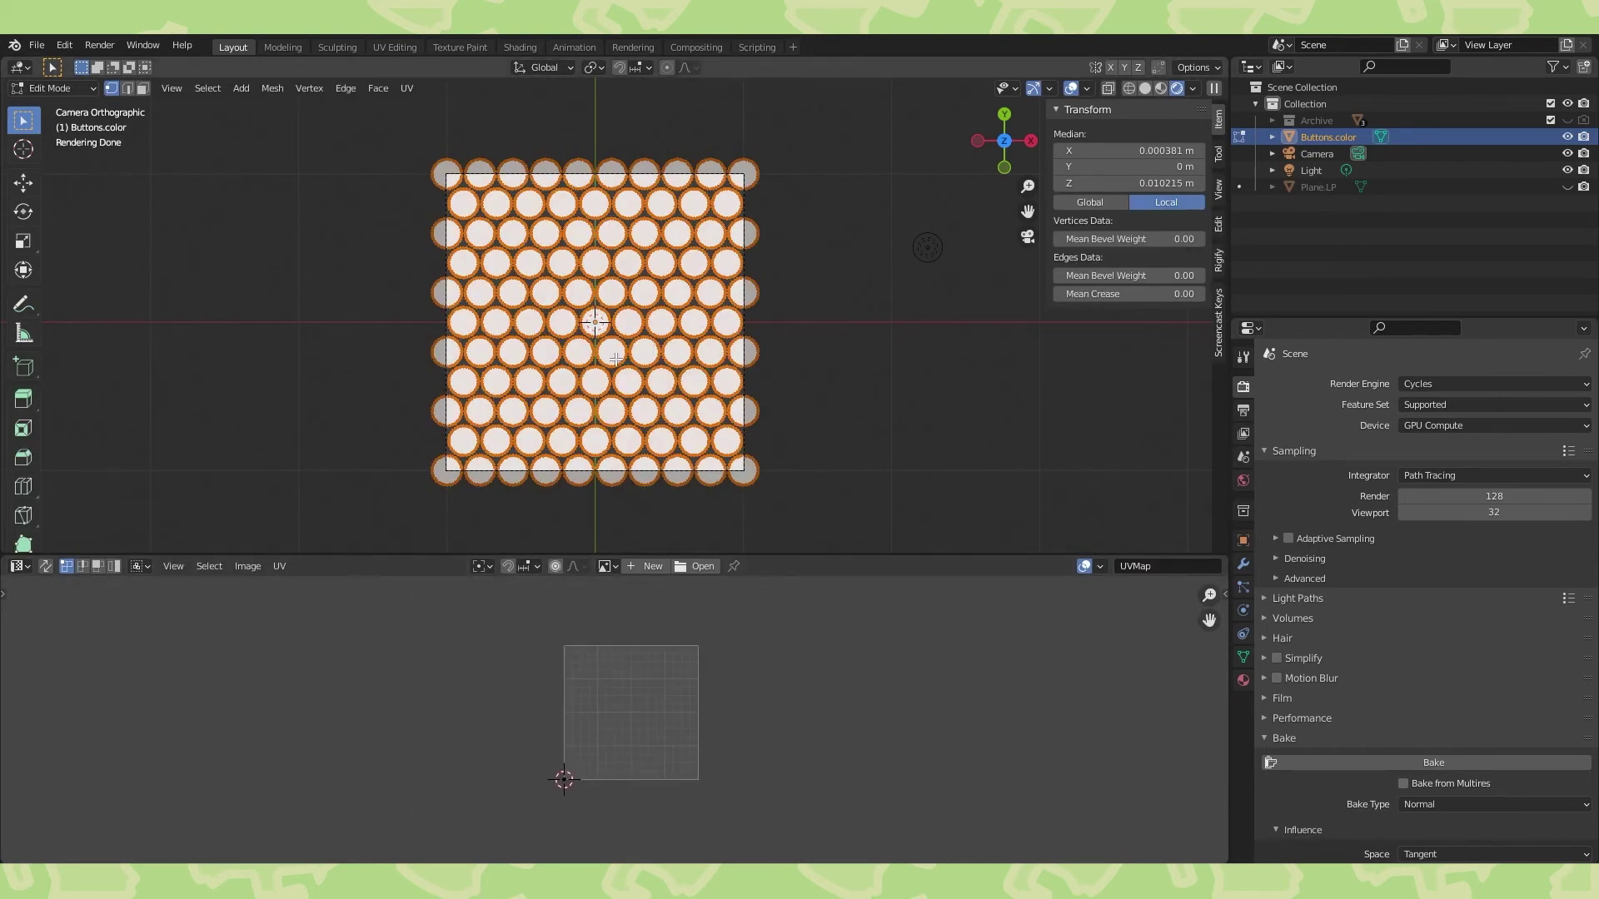
{"action": "key", "text": "u"}
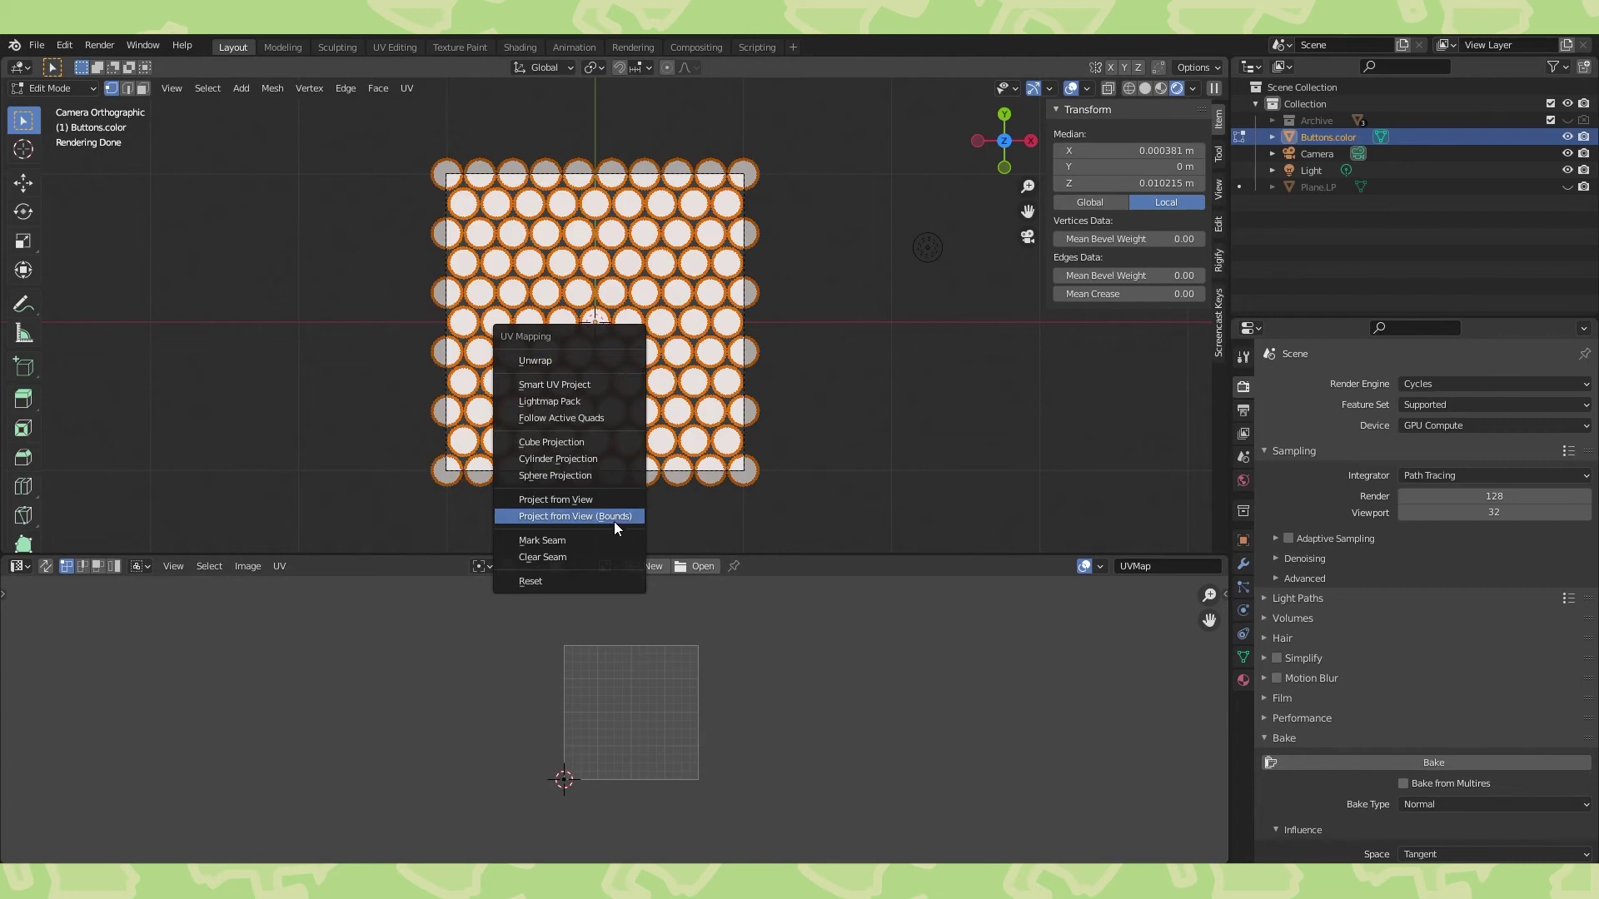
{"action": "left_click", "coordinate": [596, 499]}
{"action": "scroll", "coordinate": [906, 730], "scroll_direction": "up", "scroll_amount": 5}
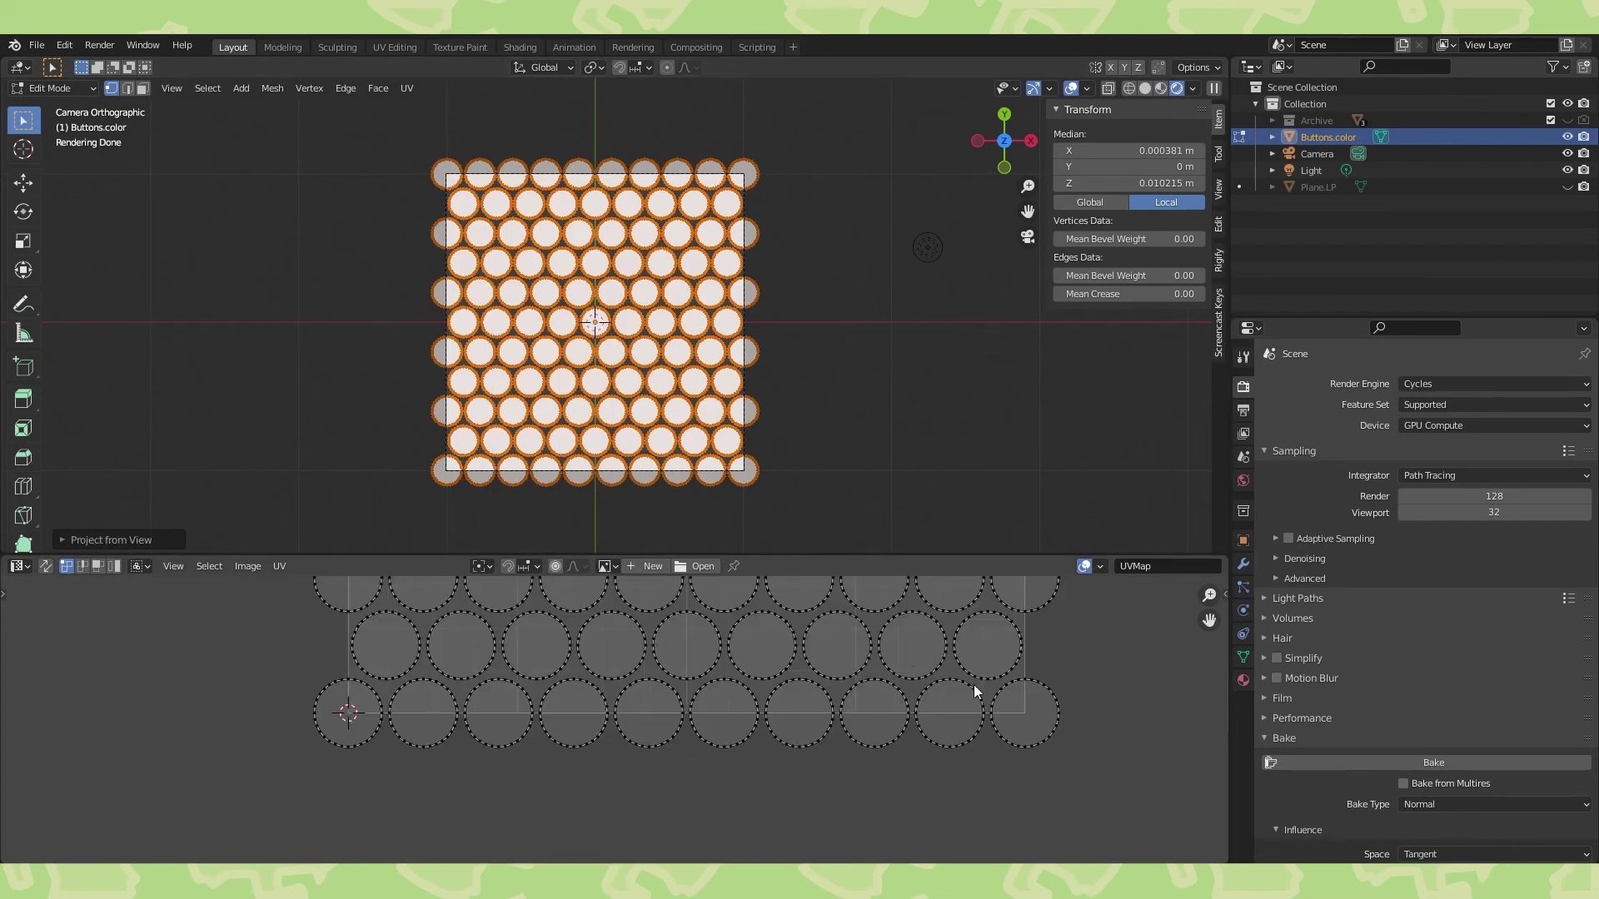
{"action": "scroll", "coordinate": [608, 682], "scroll_direction": "down", "scroll_amount": 5}
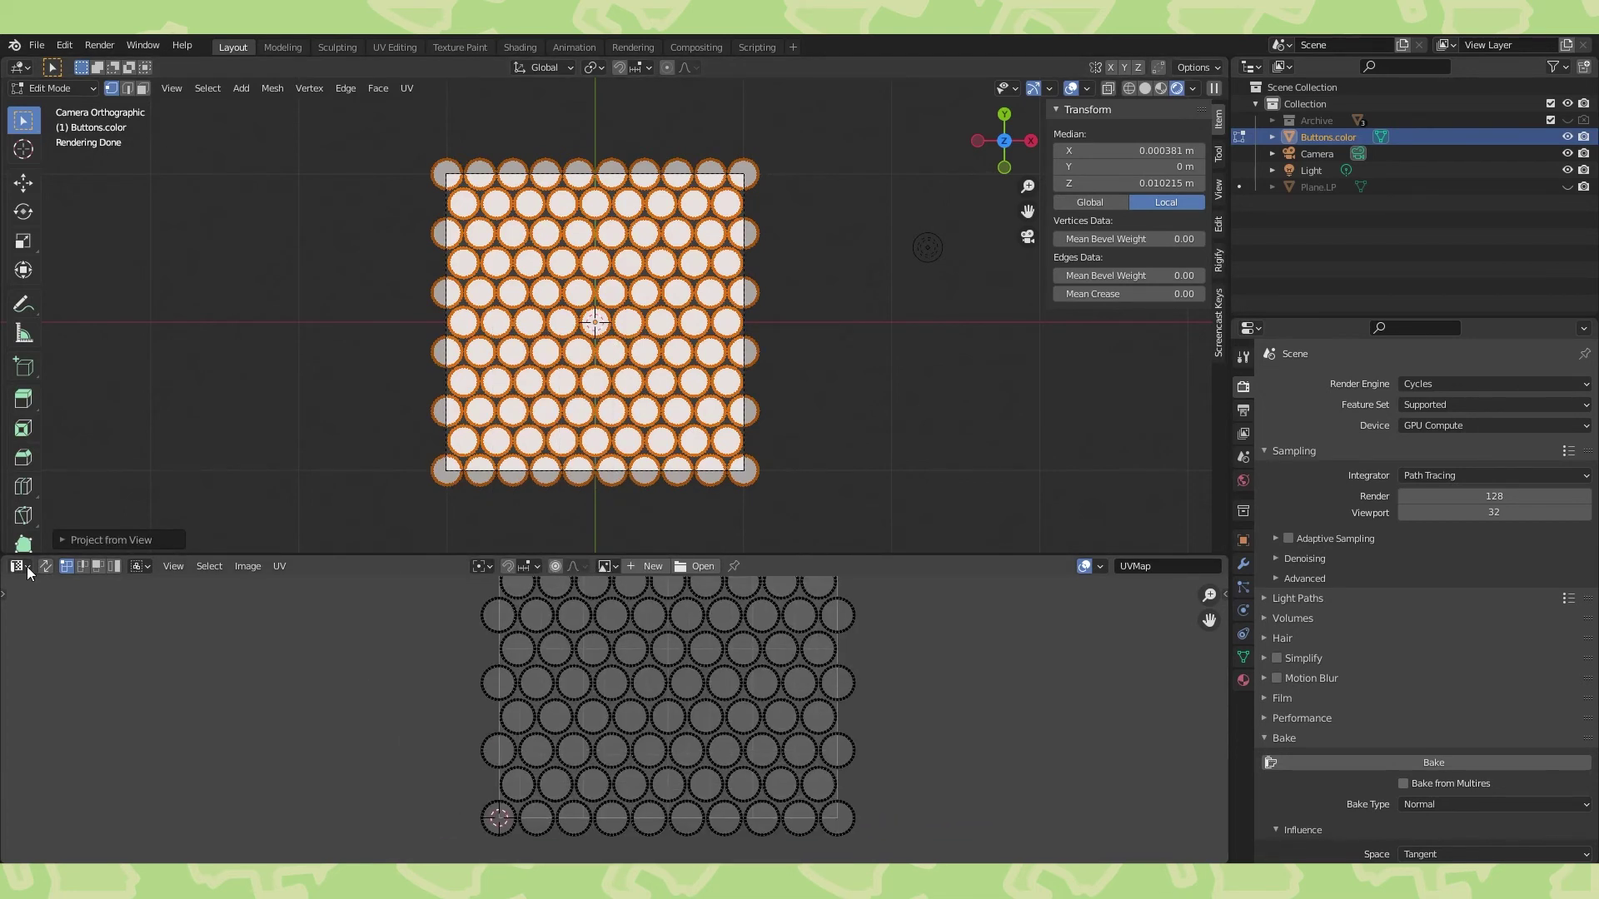
Add a Geometry node to the buttons' material and connect its Random Per Island output to the Emission color.
{"action": "left_click", "coordinate": [25, 566]}
{"action": "left_click", "coordinate": [75, 723]}
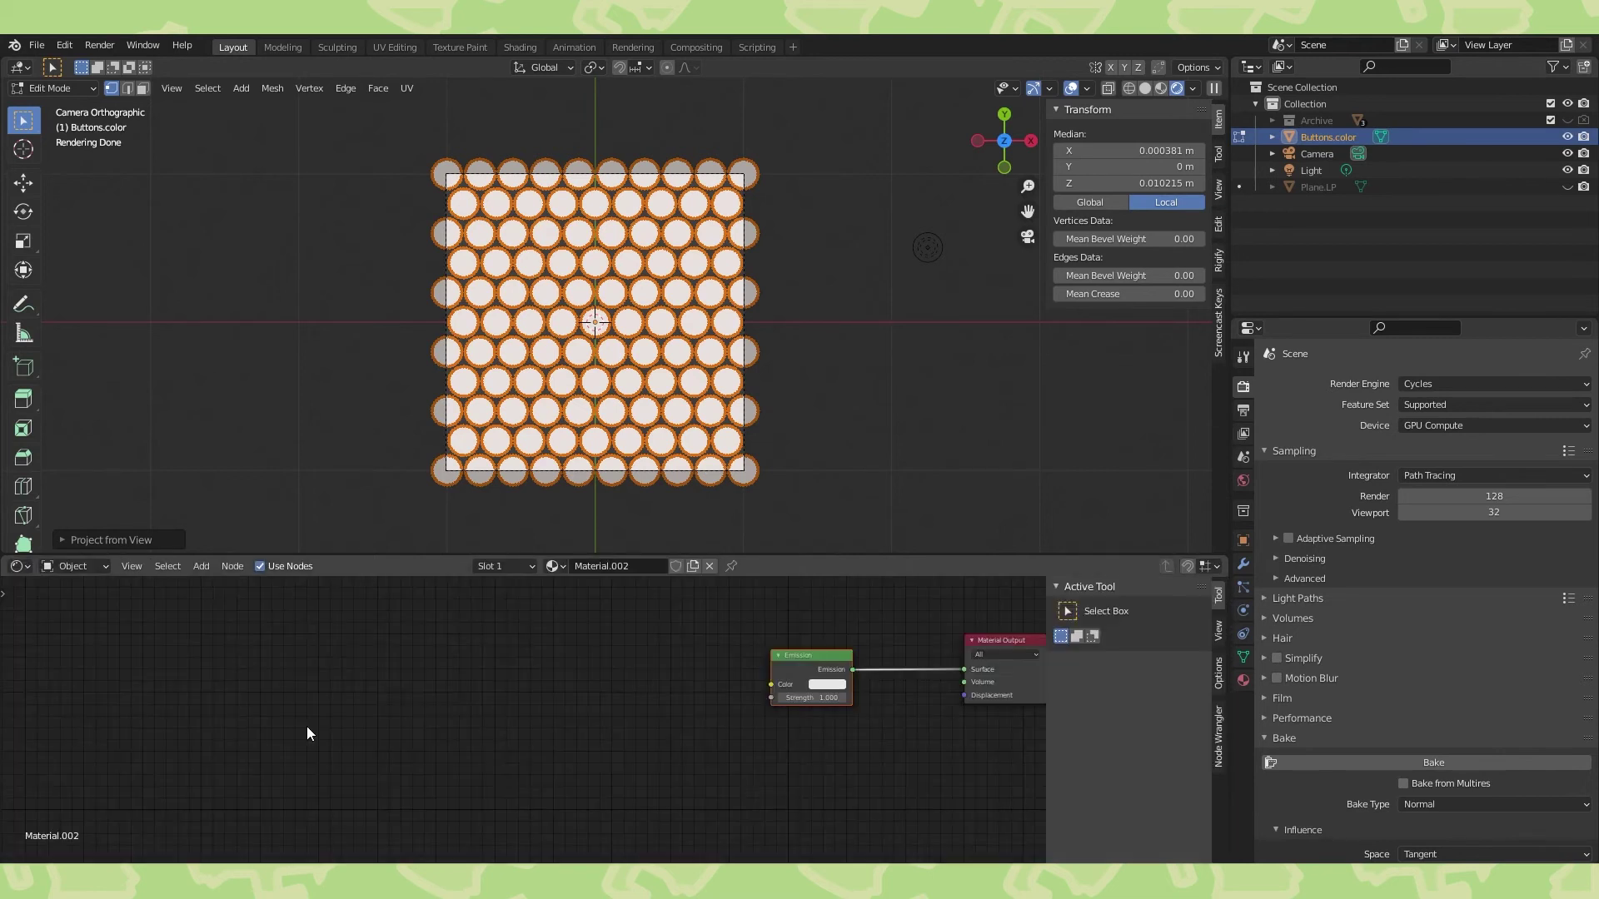
{"action": "middle_click_drag", "start_coordinate": [616, 674], "coordinate": [557, 676]}
{"action": "key", "text": "shift+a"}
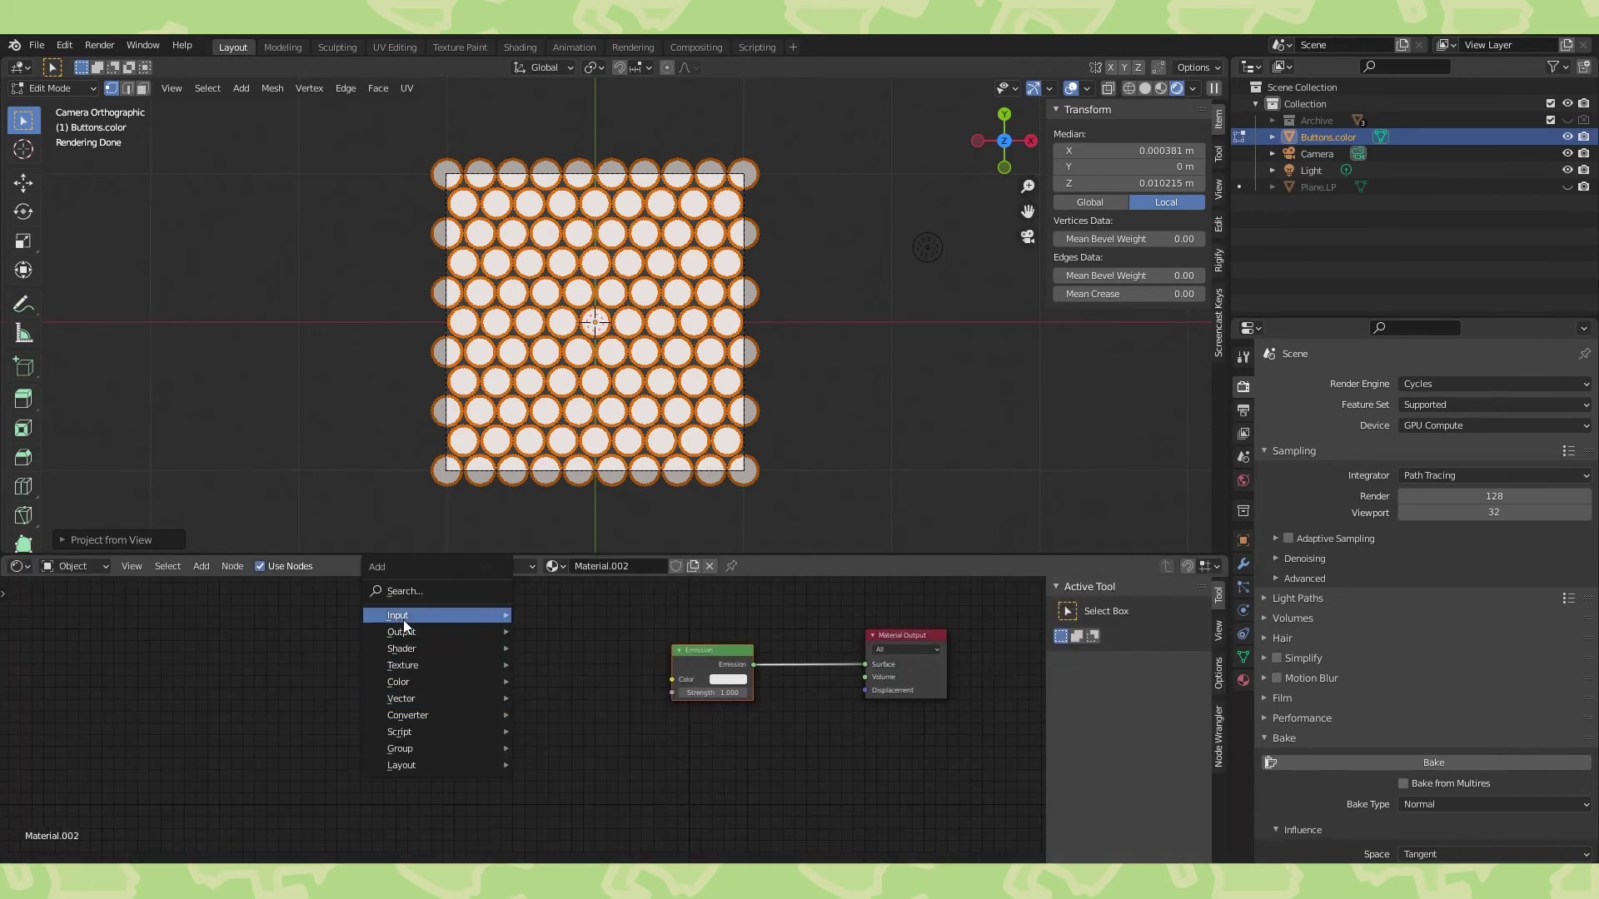
{"action": "mouse_move", "coordinate": [403, 619]}
{"action": "left_click", "coordinate": [571, 377]}
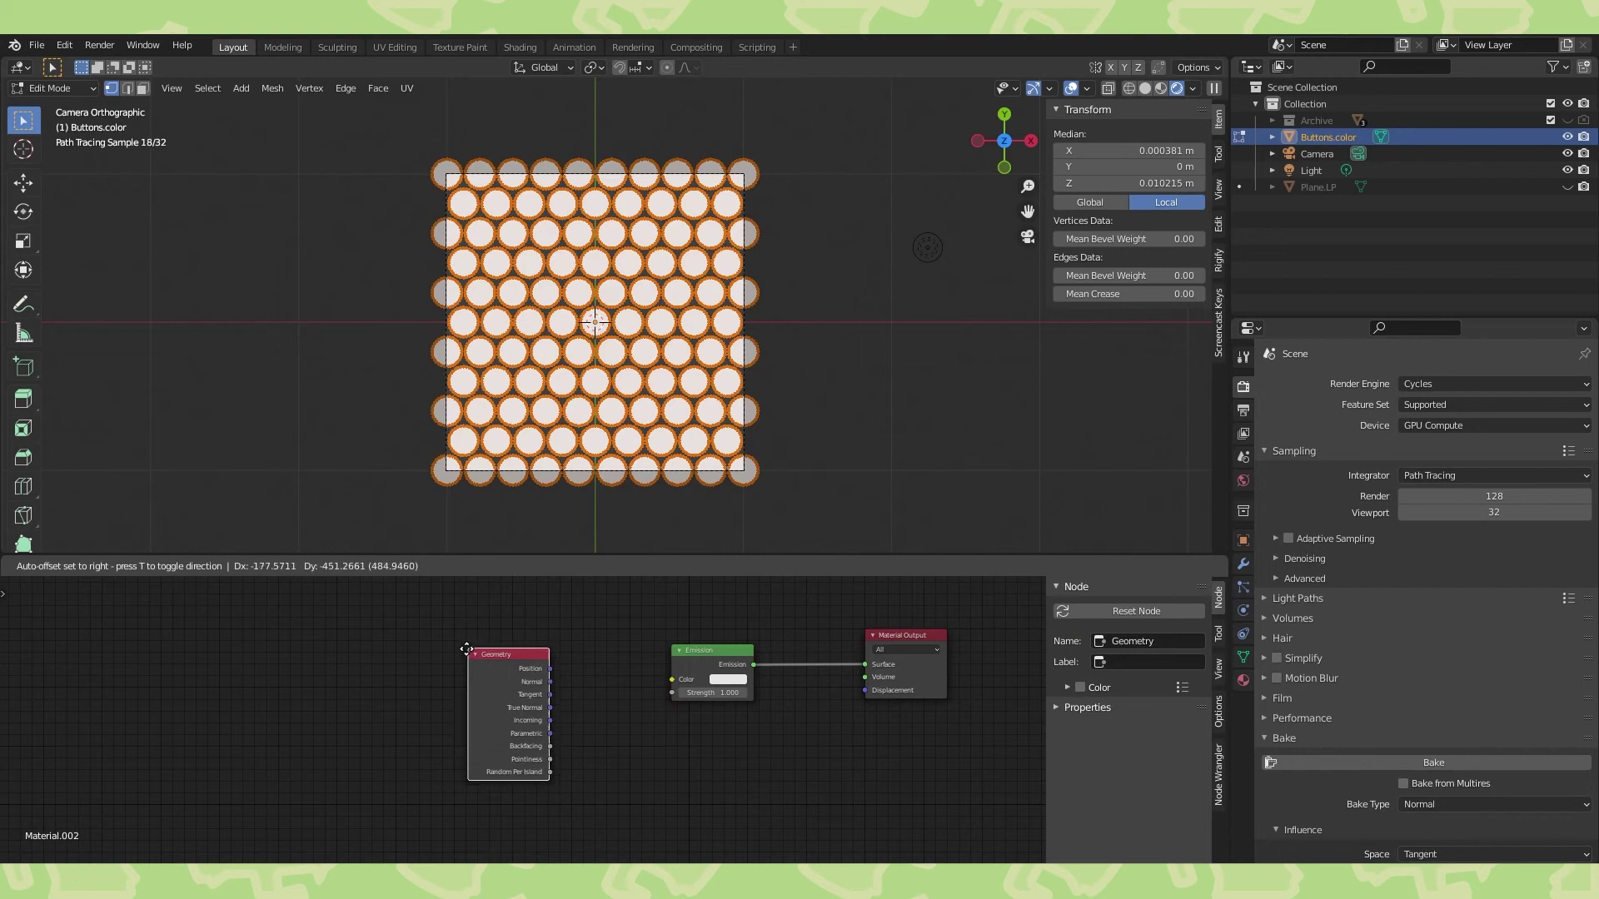
{"action": "left_click", "coordinate": [427, 659]}
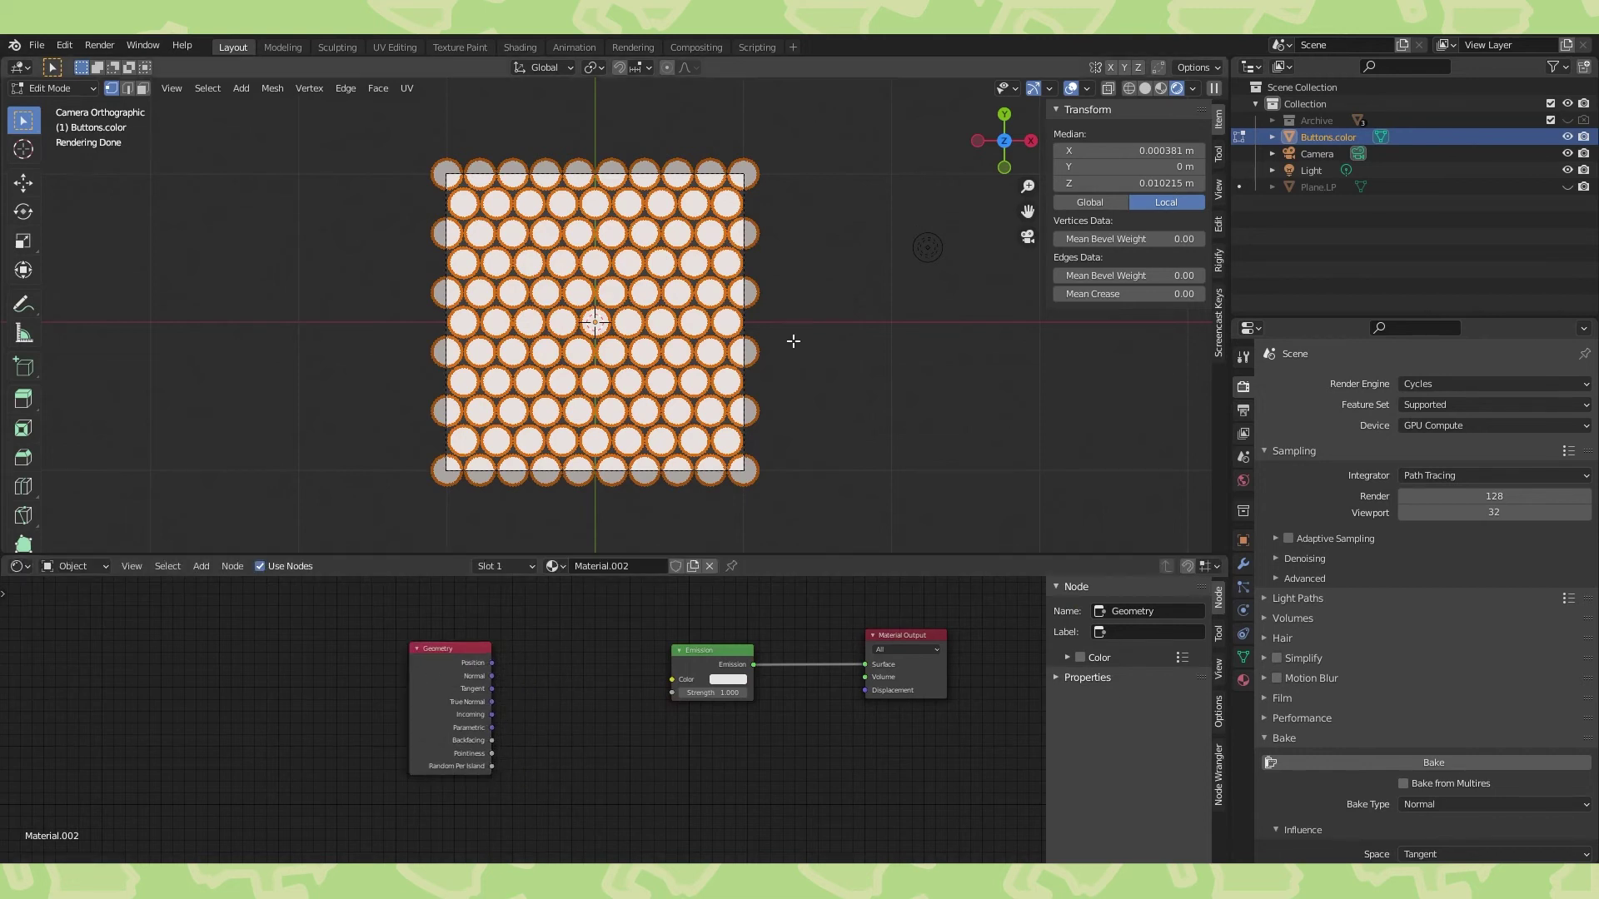
{"action": "key", "text": "Tab"}
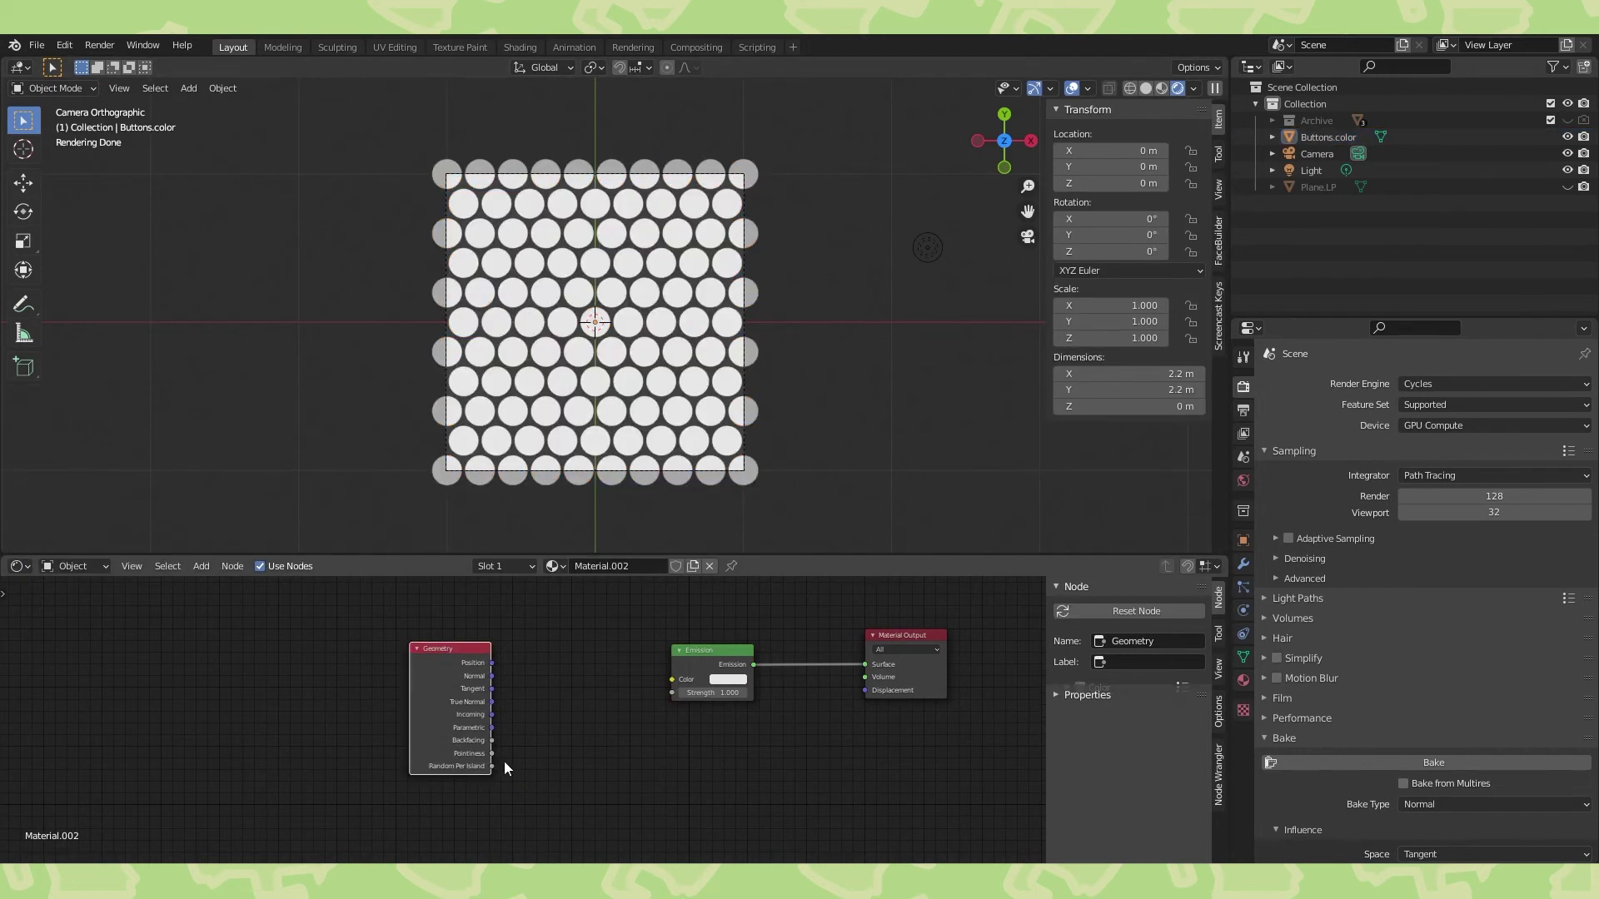
{"action": "left_click_drag", "start_coordinate": [492, 766], "coordinate": [673, 679]}
Insert a Hue/Saturation node before Emission, with Random Per Island driving its Hue, and set its input color to light blue.
{"action": "left_click_drag", "start_coordinate": [467, 667], "coordinate": [294, 646]}
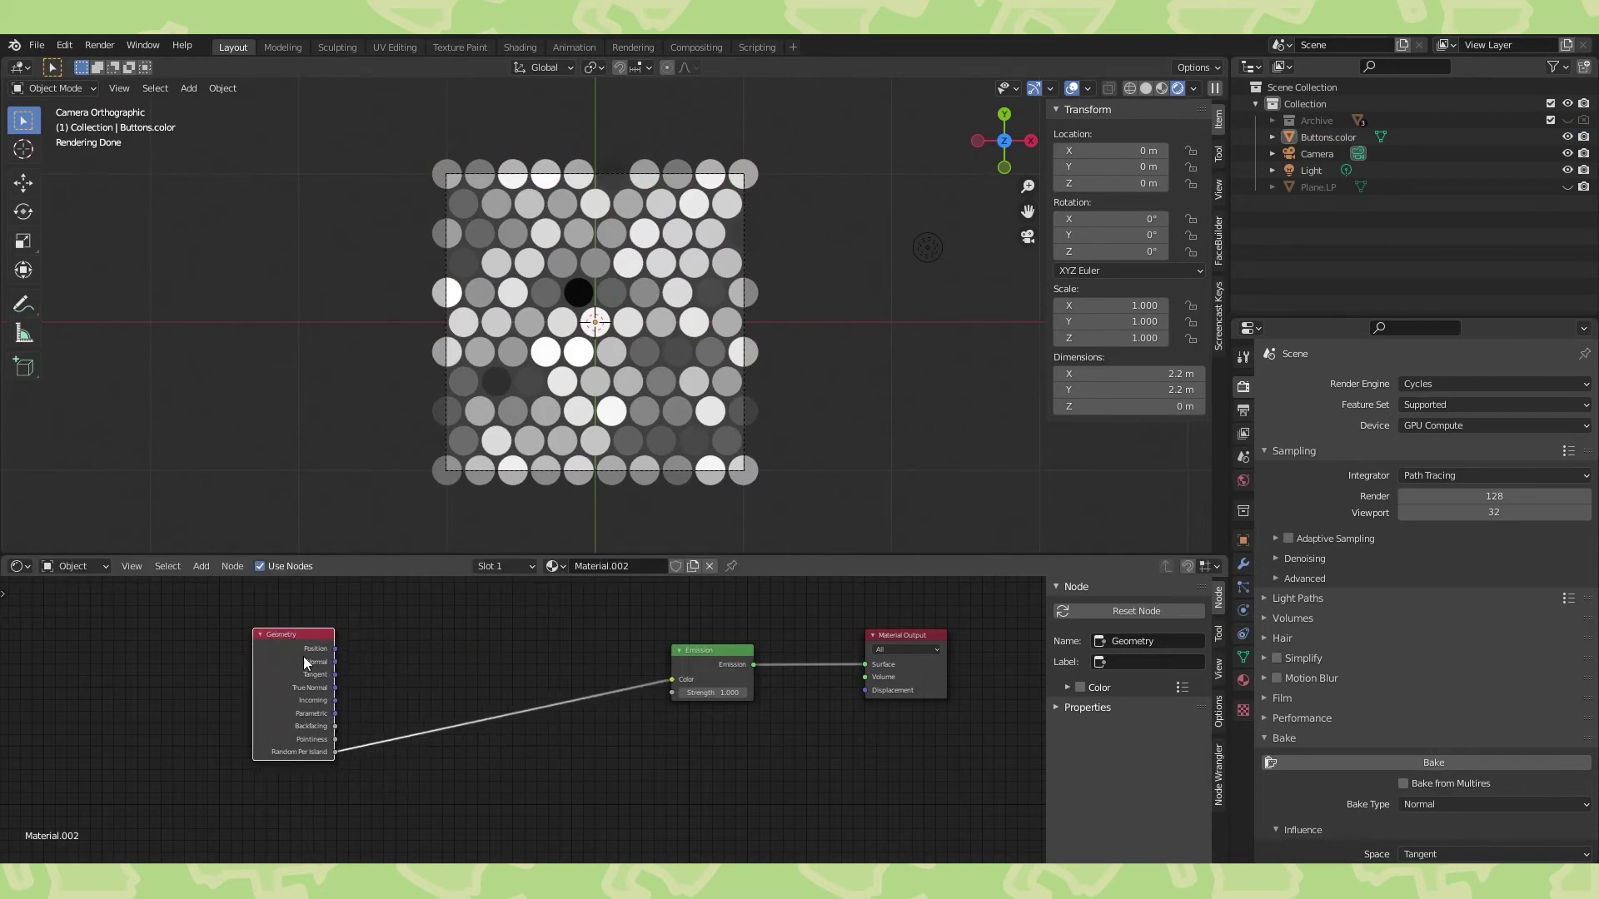
{"action": "key", "text": "shift+a"}
{"action": "mouse_move", "coordinate": [515, 775]}
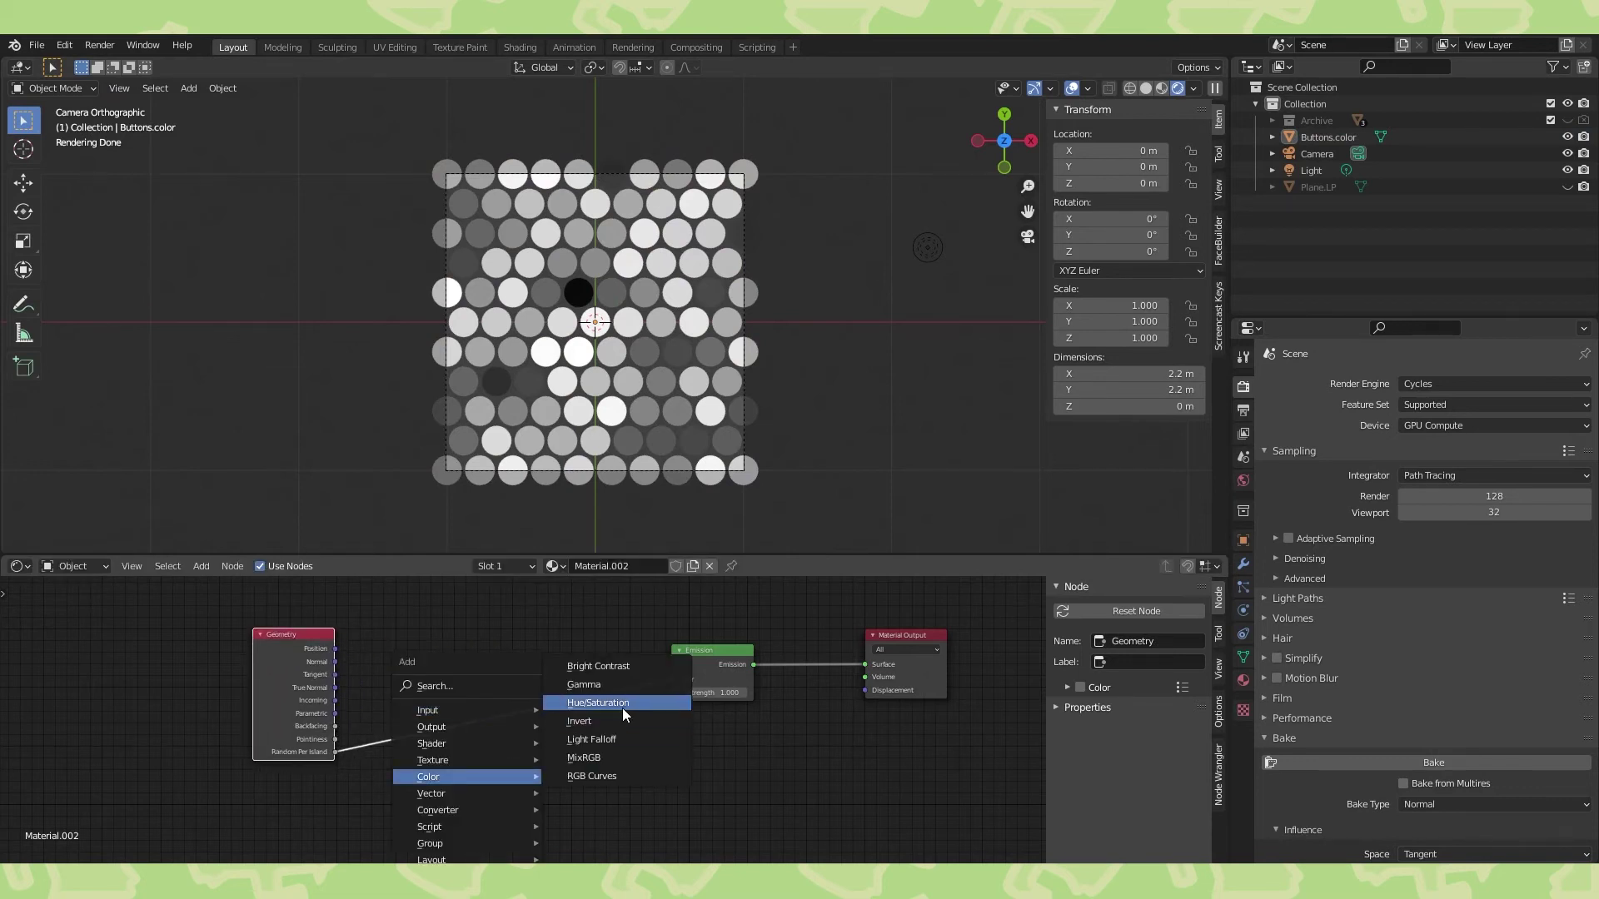
{"action": "left_click", "coordinate": [598, 703]}
{"action": "left_click", "coordinate": [533, 662]}
{"action": "left_click_drag", "start_coordinate": [531, 744], "coordinate": [549, 649]}
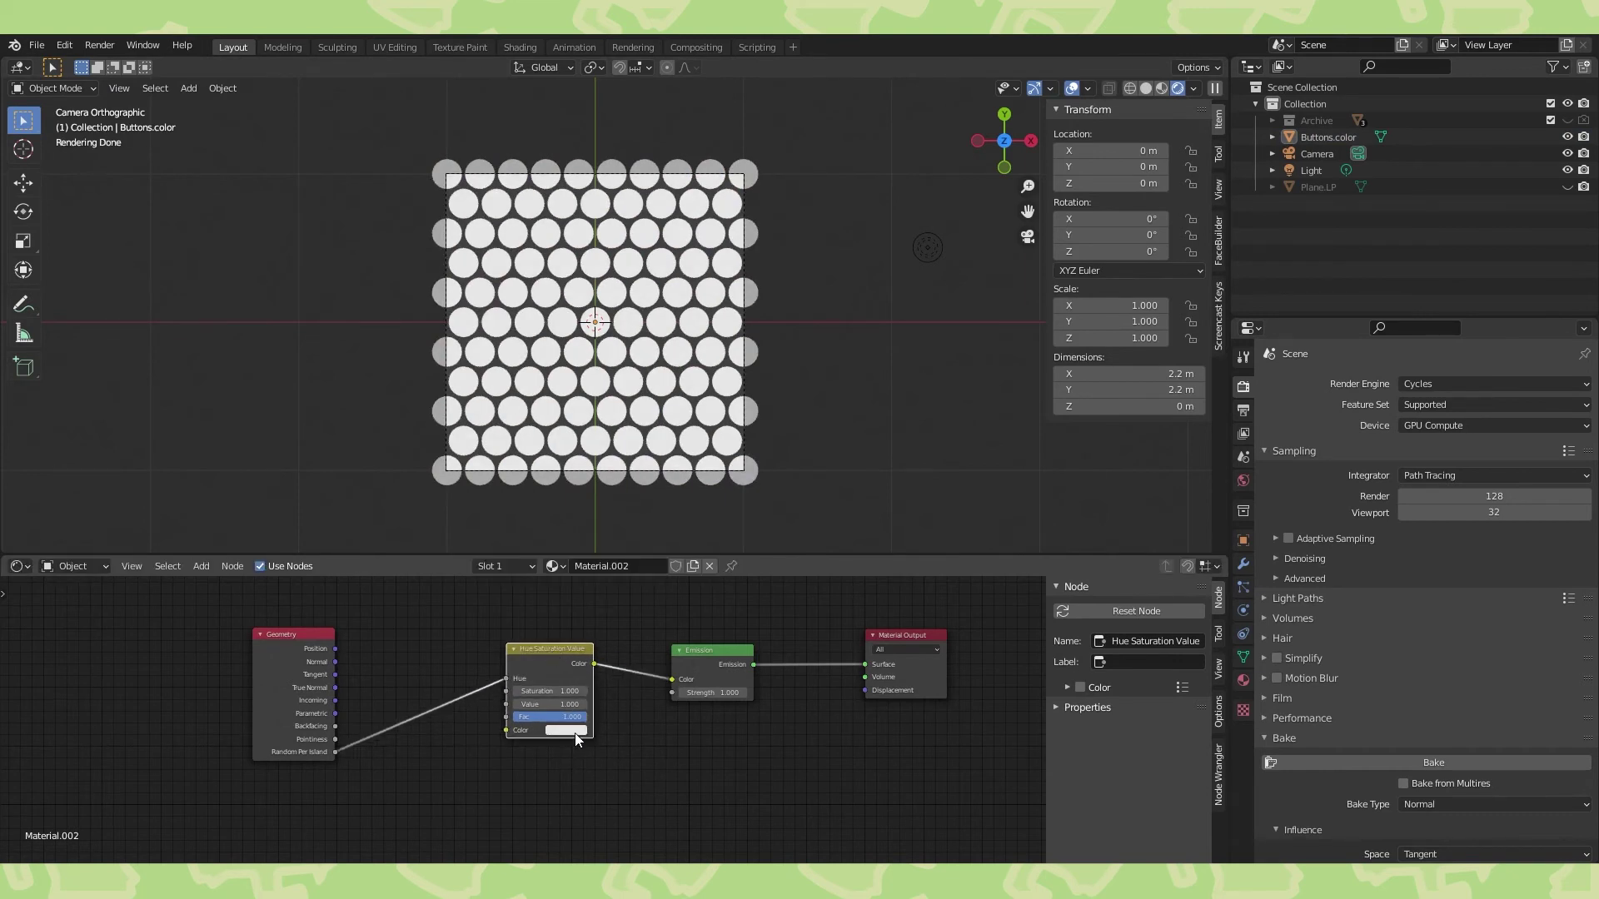
{"action": "left_click", "coordinate": [574, 732]}
{"action": "left_click", "coordinate": [598, 591]}
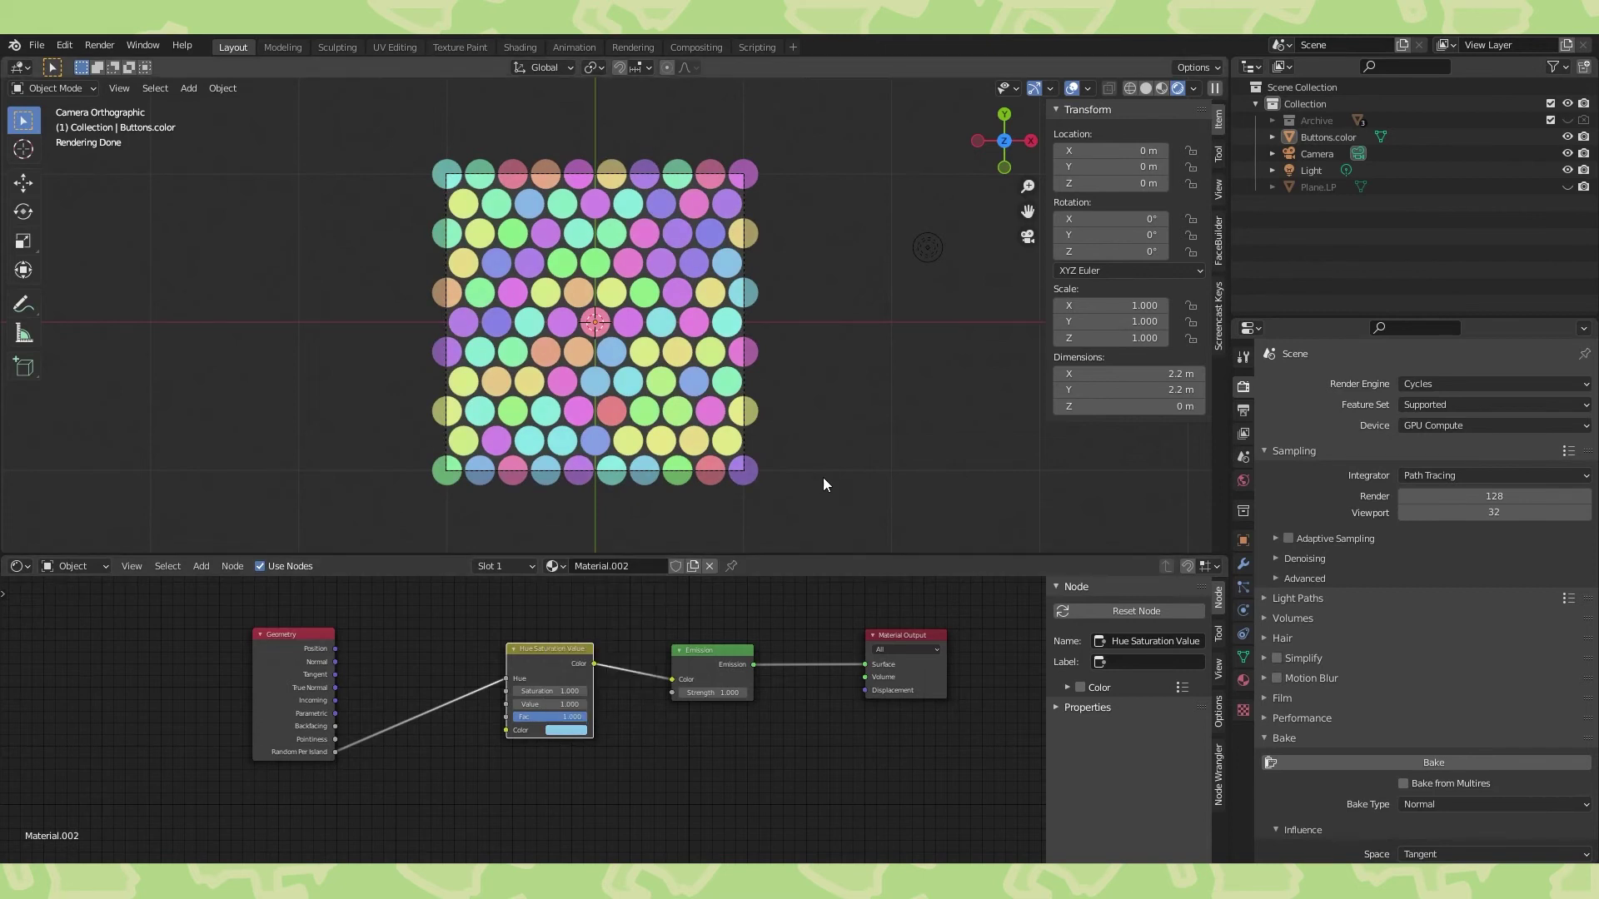
Move the Geometry node farther from the Hue/Saturation node and try a Saturation of 0.
{"action": "middle_click_drag", "start_coordinate": [822, 477], "coordinate": [861, 467], "text": "shift"}
{"action": "left_click_drag", "start_coordinate": [292, 638], "coordinate": [192, 651]}
{"action": "scroll", "coordinate": [433, 737], "scroll_direction": "up", "scroll_amount": 1}
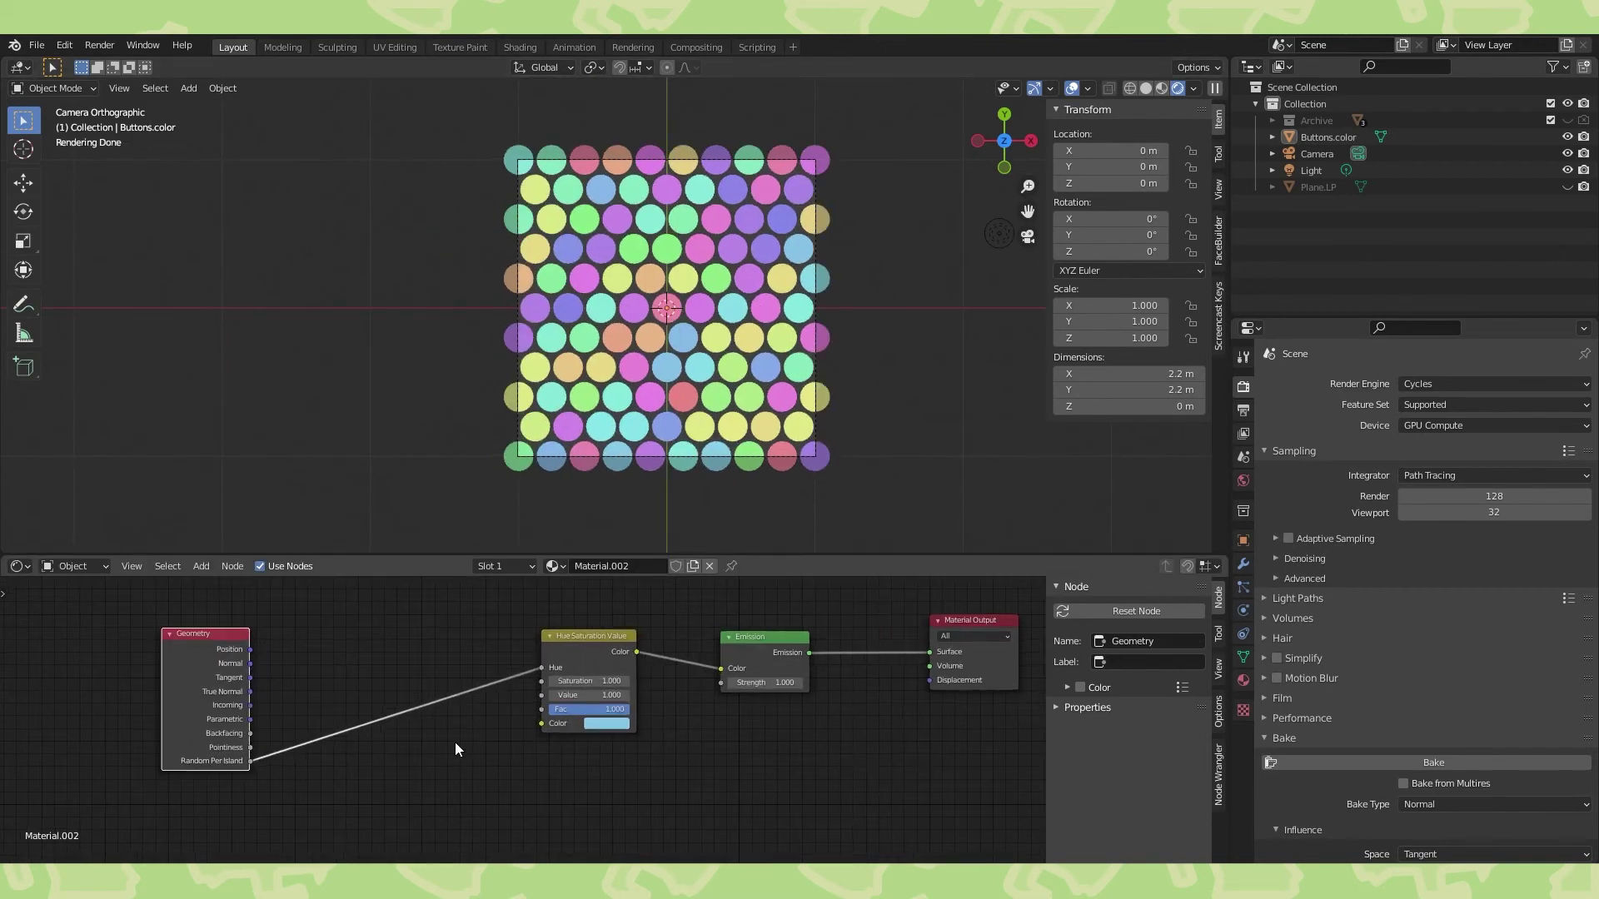
{"action": "mouse_move", "coordinate": [579, 681]}
{"action": "left_mouse_down"}
{"action": "mouse_move", "coordinate": [600, 682]}
{"action": "mouse_move", "coordinate": [576, 681]}
{"action": "left_mouse_up"}
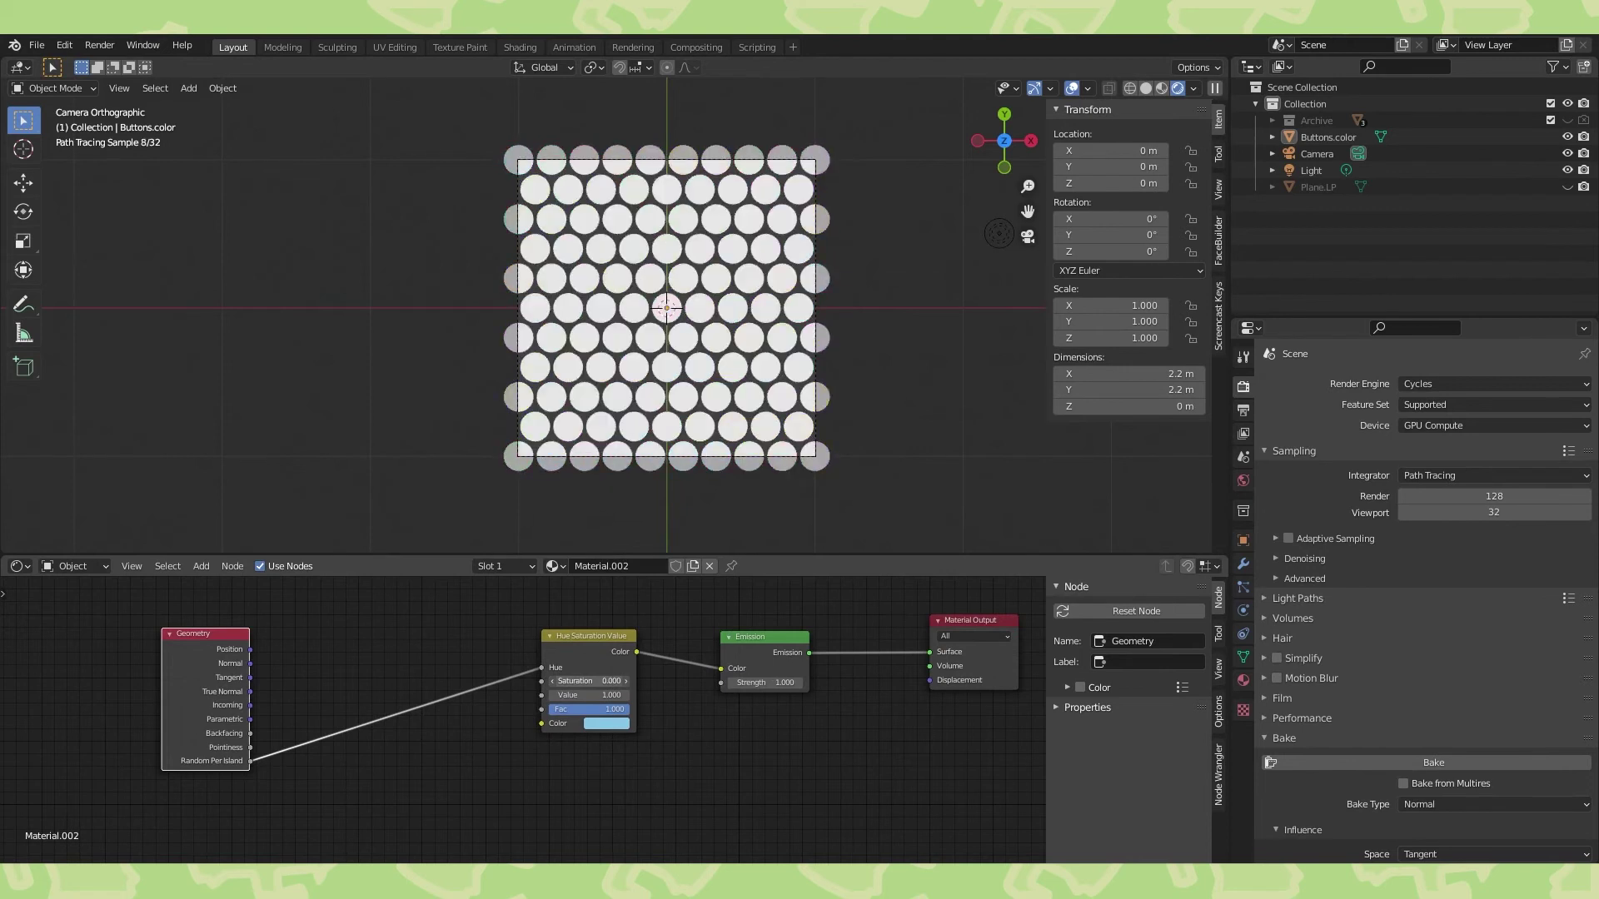
{"action": "right_click", "coordinate": [577, 681]}
Insert a White Noise Texture between Random Per Island and the Hue input, using its Color output.
{"action": "middle_click_drag", "start_coordinate": [342, 772], "coordinate": [475, 739]}
{"action": "key", "text": "shift+a"}
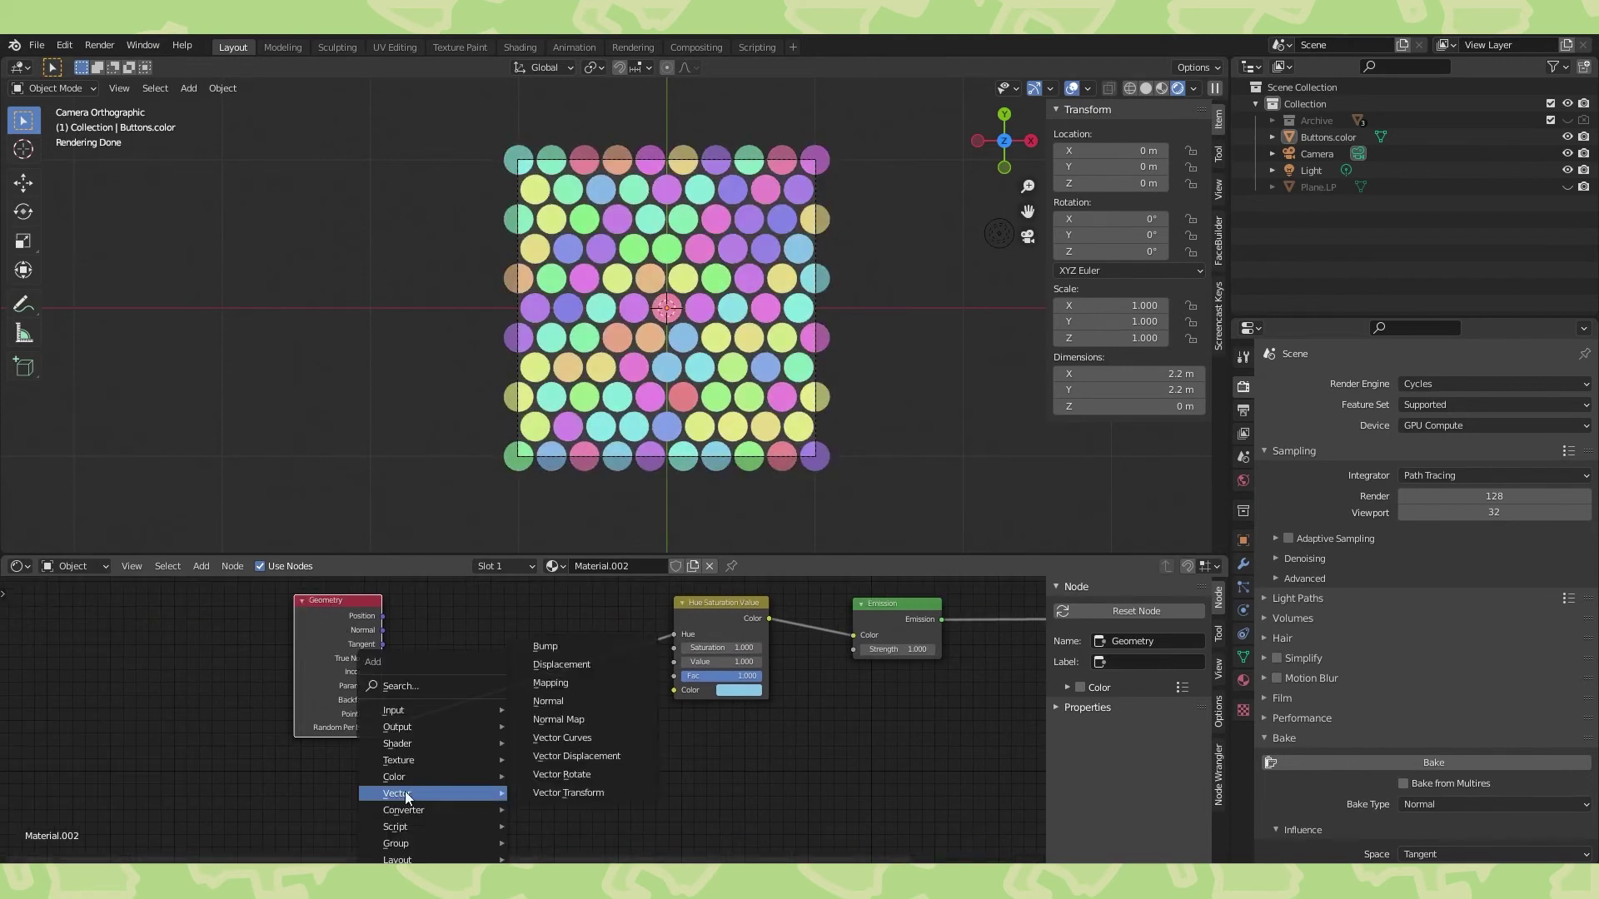
{"action": "mouse_move", "coordinate": [402, 762]}
{"action": "left_click", "coordinate": [547, 756]}
{"action": "left_click", "coordinate": [425, 699]}
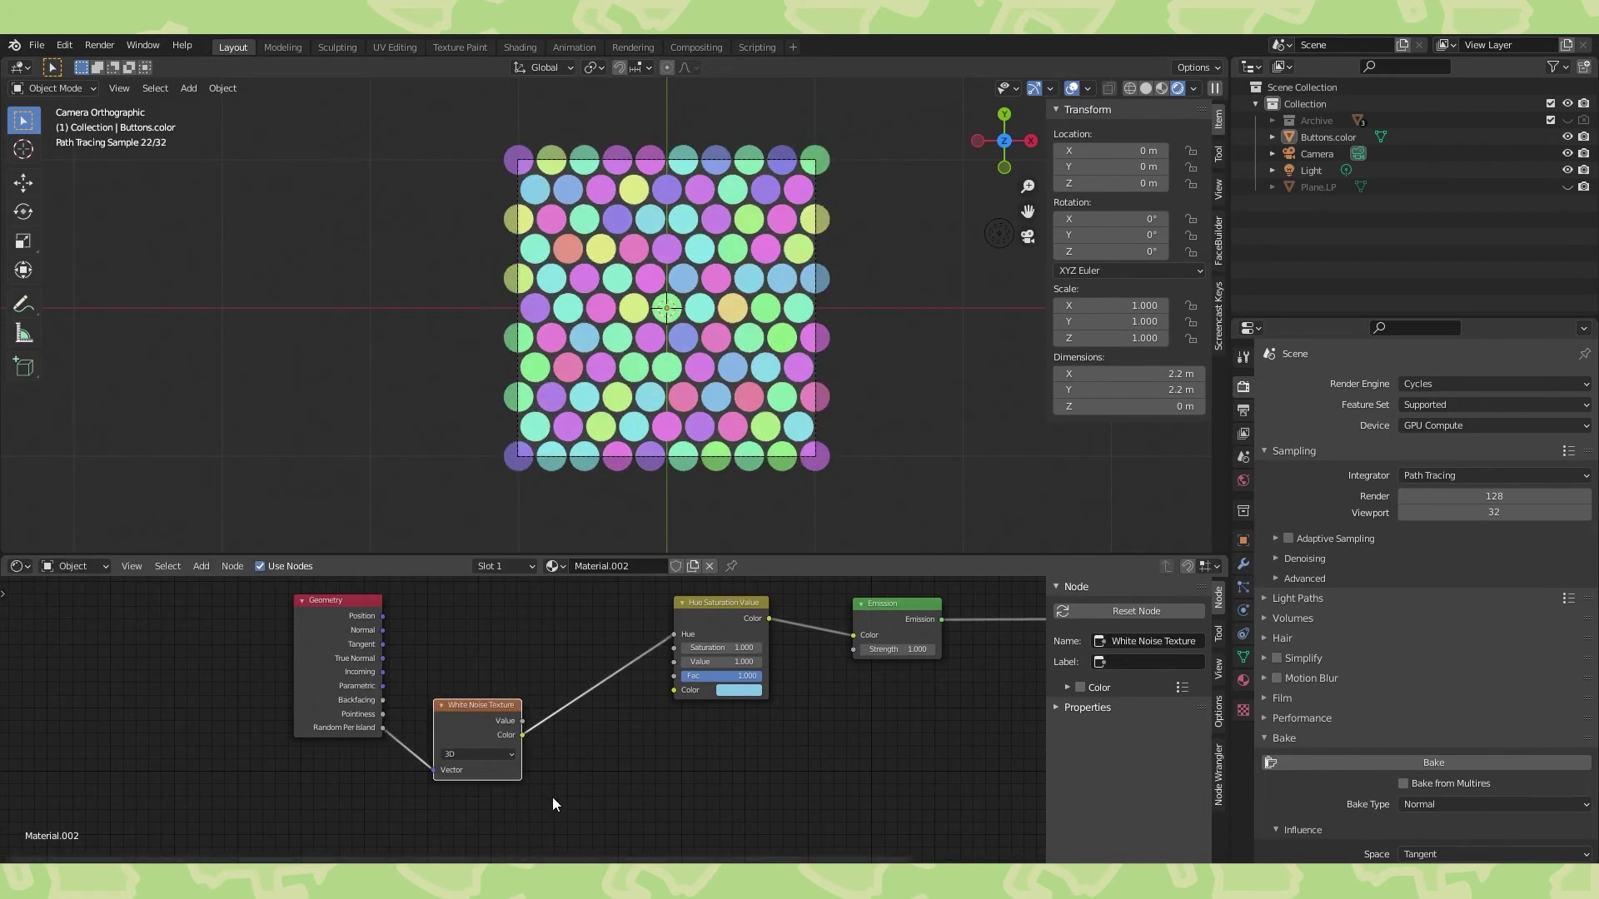
Insert a Separate XYZ node between the White Noise Texture color and the Hue input, feeding Hue from X.
{"action": "key", "text": "shift+a"}
{"action": "mouse_move", "coordinate": [532, 809]}
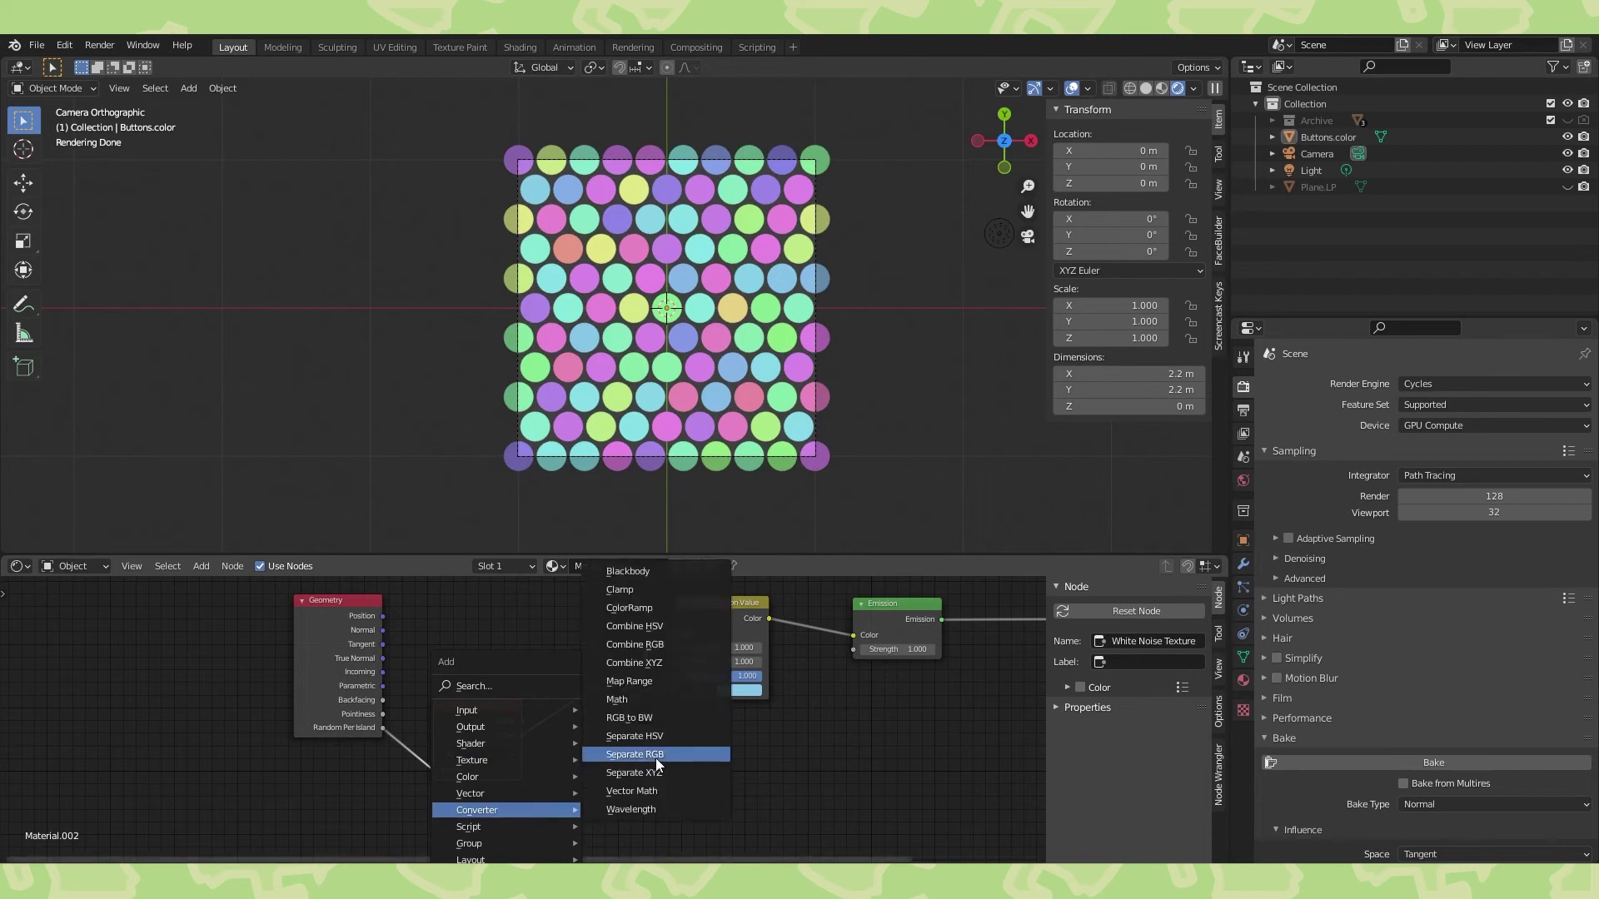
{"action": "left_click", "coordinate": [653, 772]}
{"action": "left_click", "coordinate": [571, 701]}
Space out the Geometry, White Noise Texture and Separate XYZ nodes, and connect the Y output to Saturation.
{"action": "left_click_drag", "start_coordinate": [337, 600], "coordinate": [235, 605]}
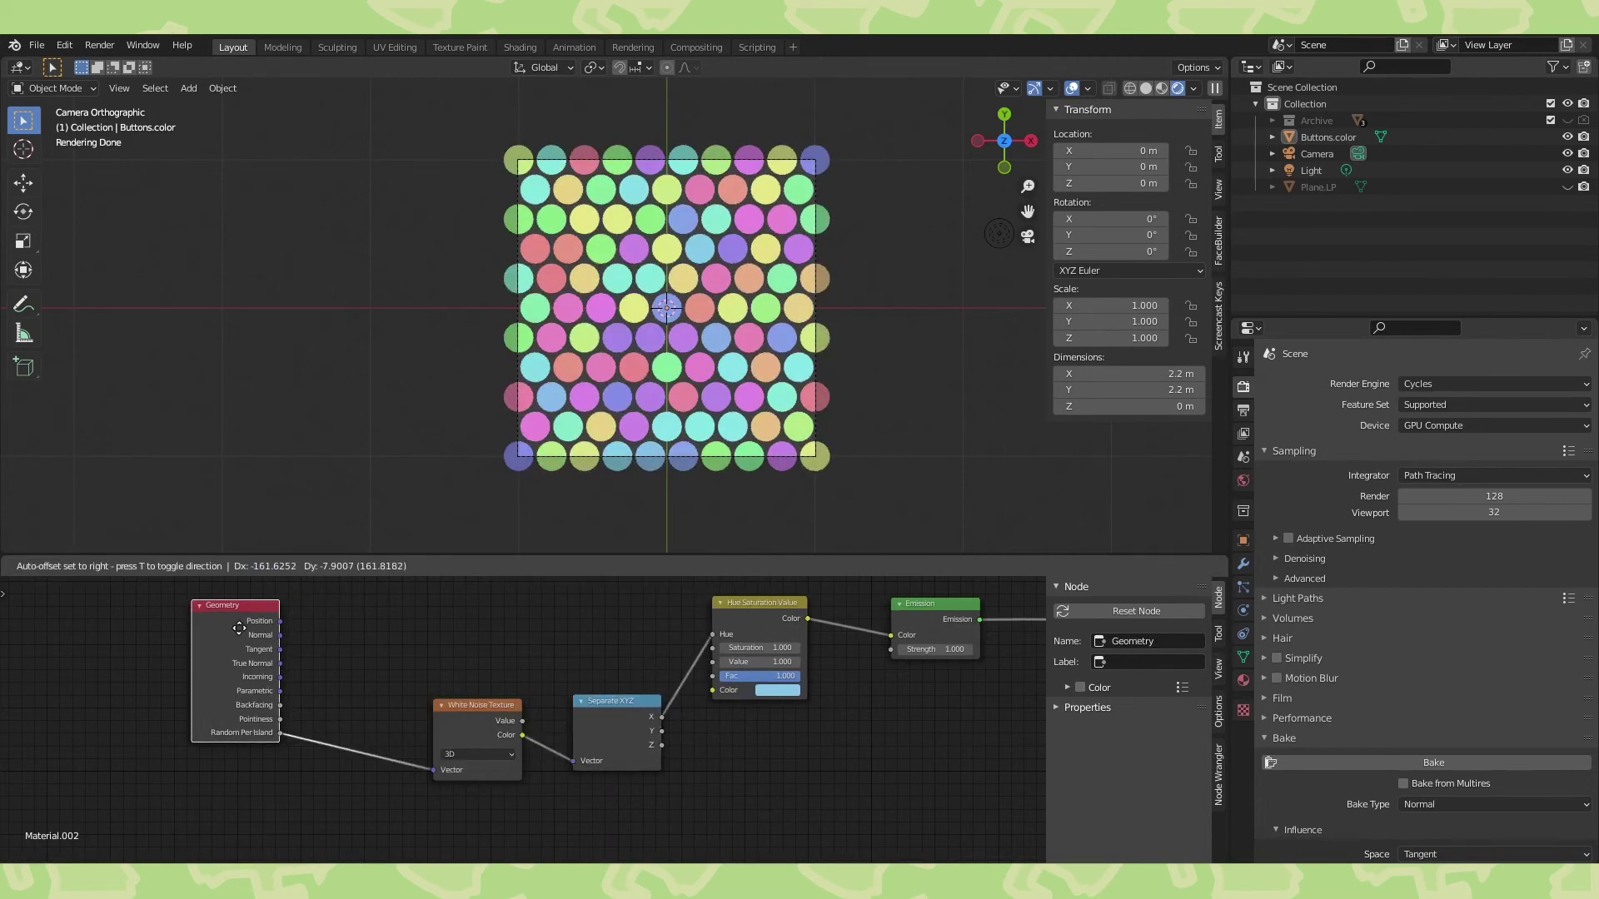
{"action": "left_click_drag", "start_coordinate": [510, 724], "coordinate": [413, 706]}
{"action": "left_click_drag", "start_coordinate": [628, 708], "coordinate": [501, 687]}
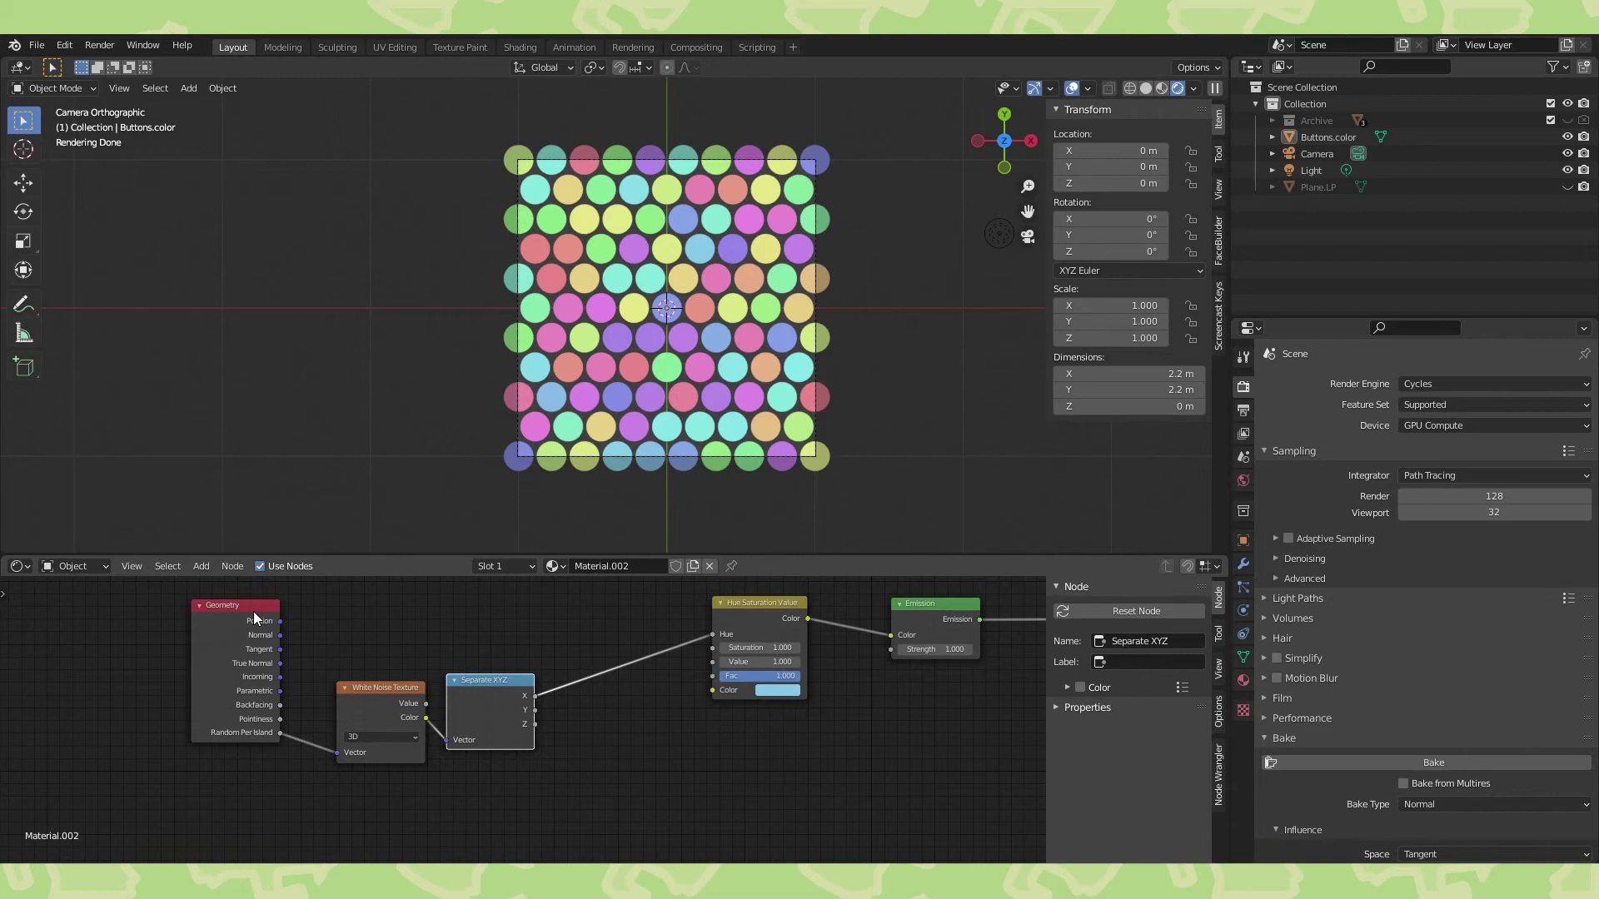
{"action": "left_click_drag", "start_coordinate": [253, 616], "coordinate": [149, 656]}
{"action": "left_click_drag", "start_coordinate": [383, 691], "coordinate": [262, 709]}
{"action": "left_click_drag", "start_coordinate": [500, 691], "coordinate": [712, 648]}
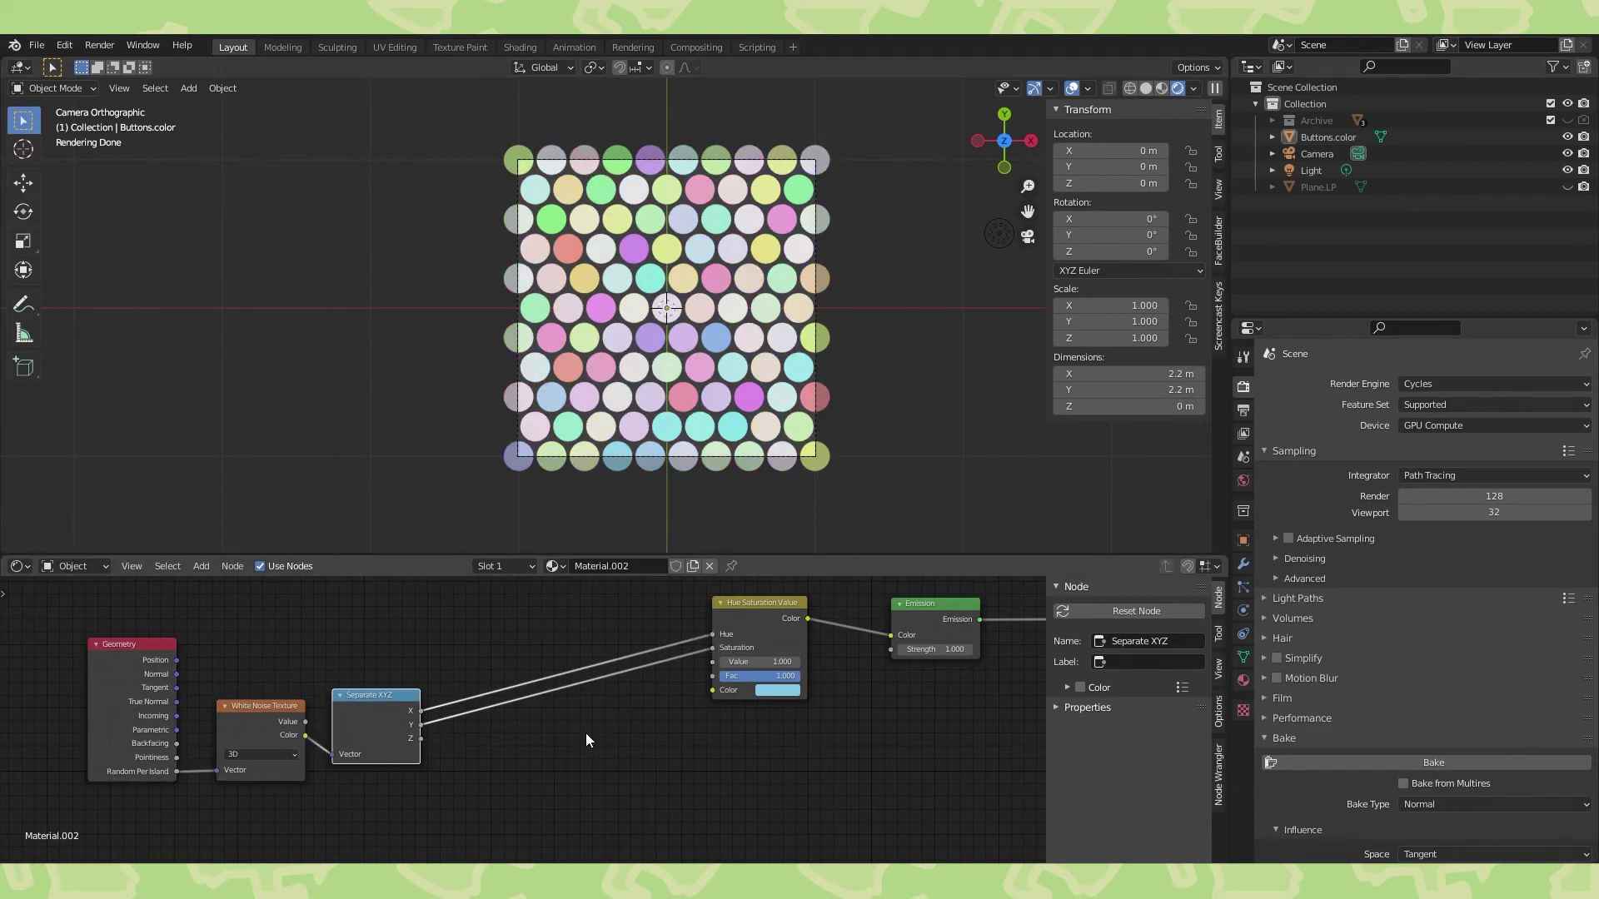
{"action": "key", "text": "shift+a"}
{"action": "left_click", "coordinate": [658, 617]}
{"action": "left_click", "coordinate": [596, 766]}
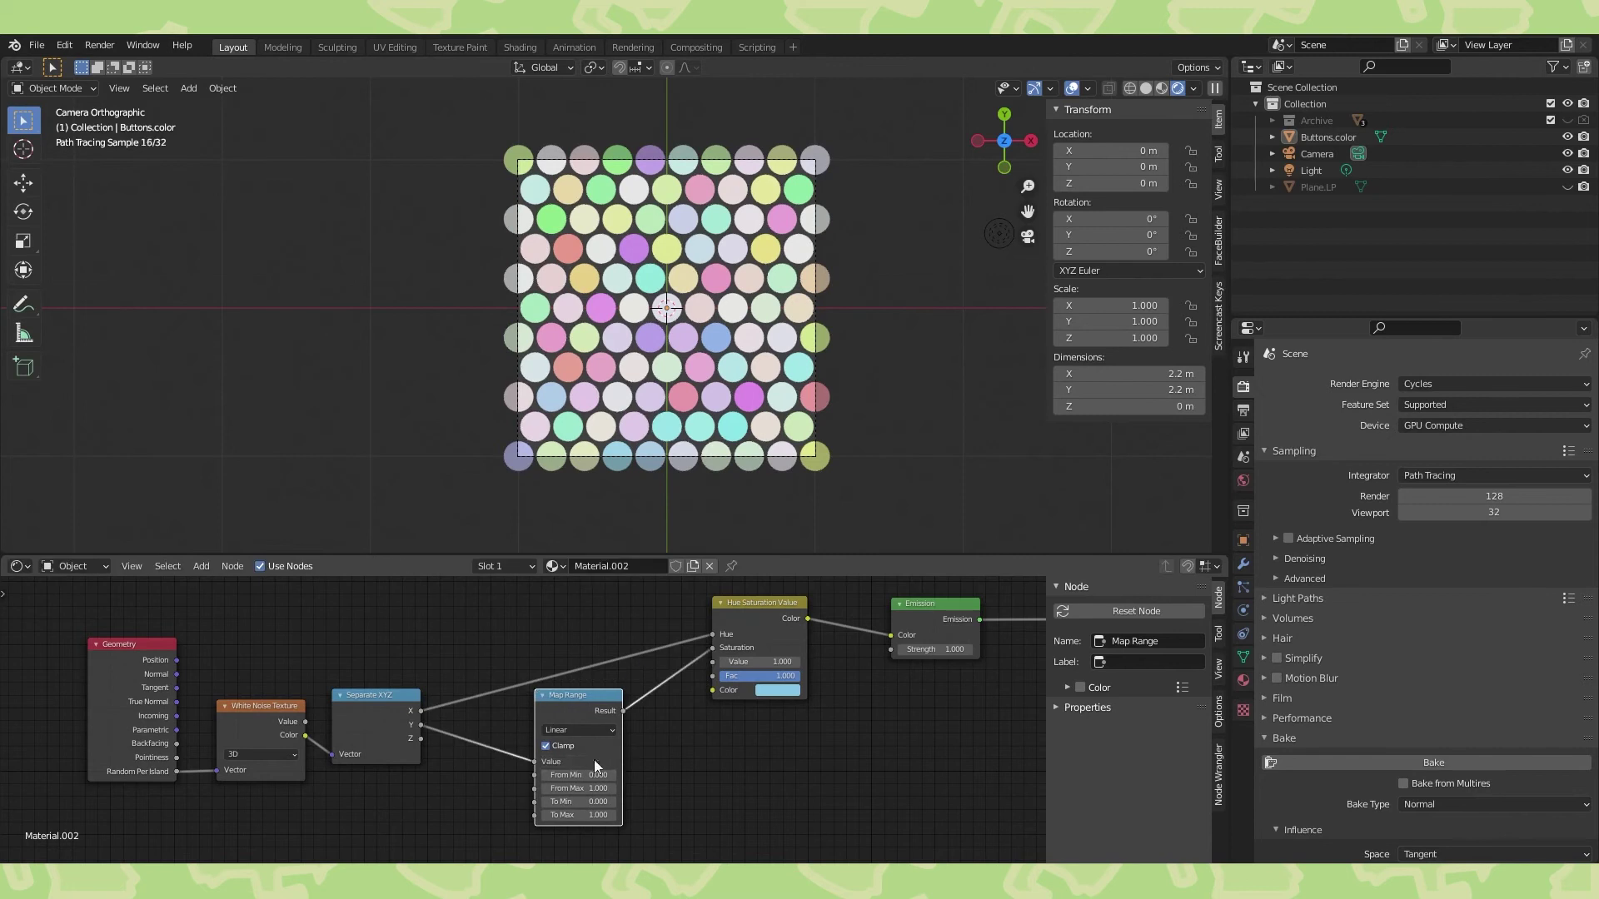
{"action": "middle_click_drag", "start_coordinate": [698, 762], "coordinate": [677, 682]}
{"action": "scroll", "coordinate": [573, 693], "scroll_direction": "up", "scroll_amount": 2}
{"action": "left_click_drag", "start_coordinate": [583, 722], "coordinate": [602, 722]}
{"action": "middle_click_drag", "start_coordinate": [703, 741], "coordinate": [712, 819]}
{"action": "left_click_drag", "start_coordinate": [514, 752], "coordinate": [721, 620]}
{"action": "key", "text": "x"}
Insert a ColorRamp between the Separate XYZ Y output and Saturation, with its interpolation set to Constant.
{"action": "key", "text": "shift+a"}
{"action": "mouse_move", "coordinate": [609, 712]}
{"action": "left_click", "coordinate": [678, 507]}
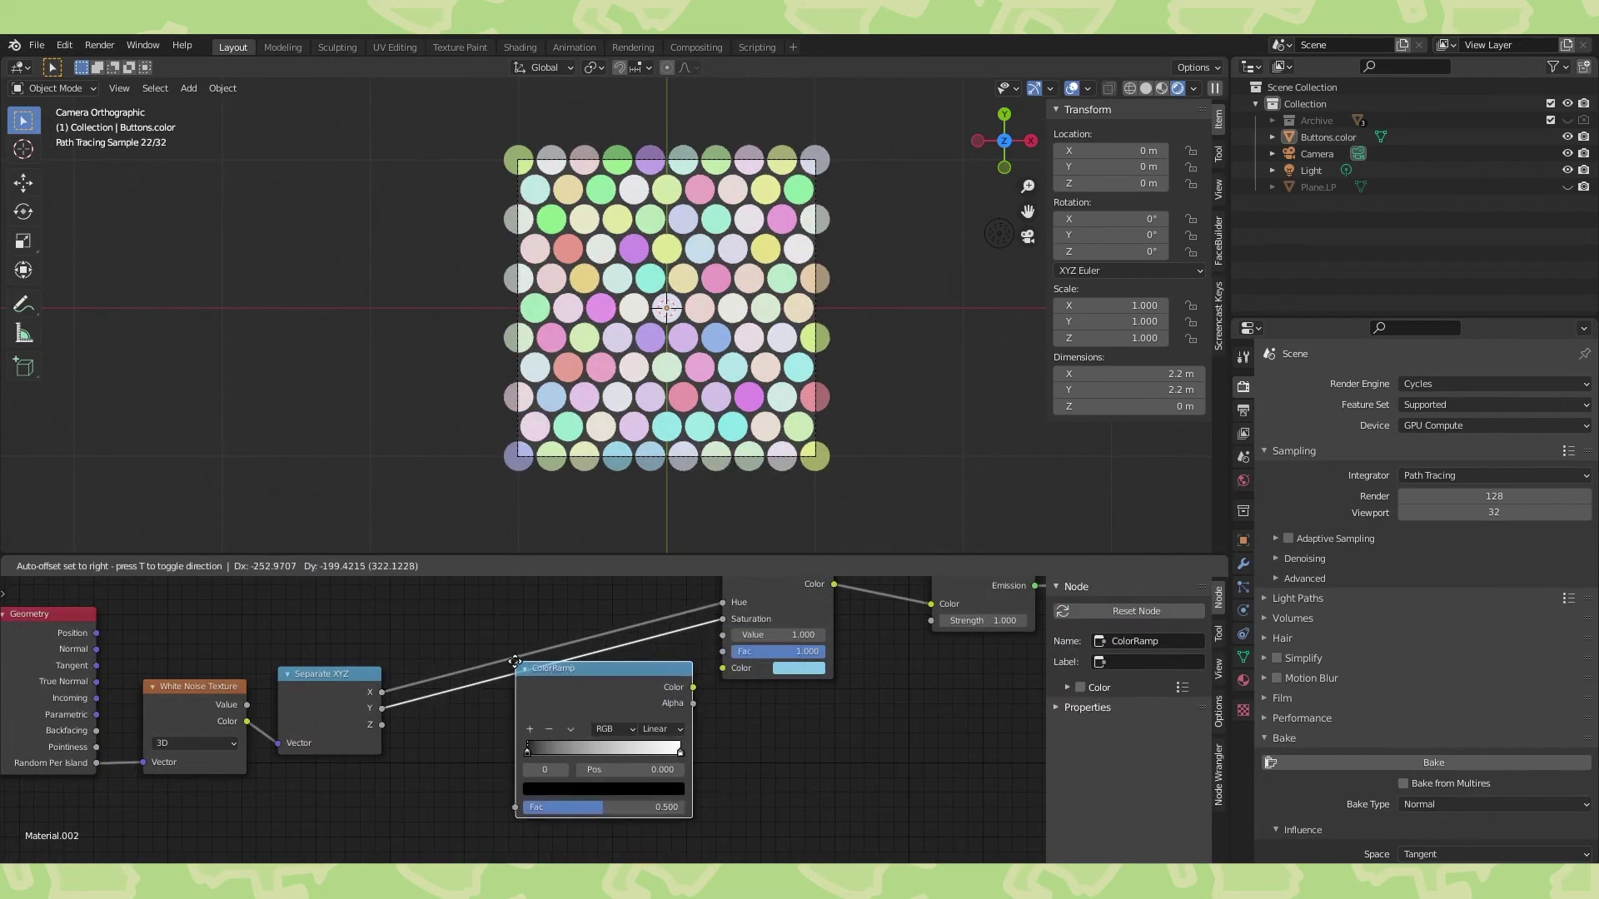
{"action": "left_click", "coordinate": [515, 662]}
{"action": "left_click", "coordinate": [659, 699]}
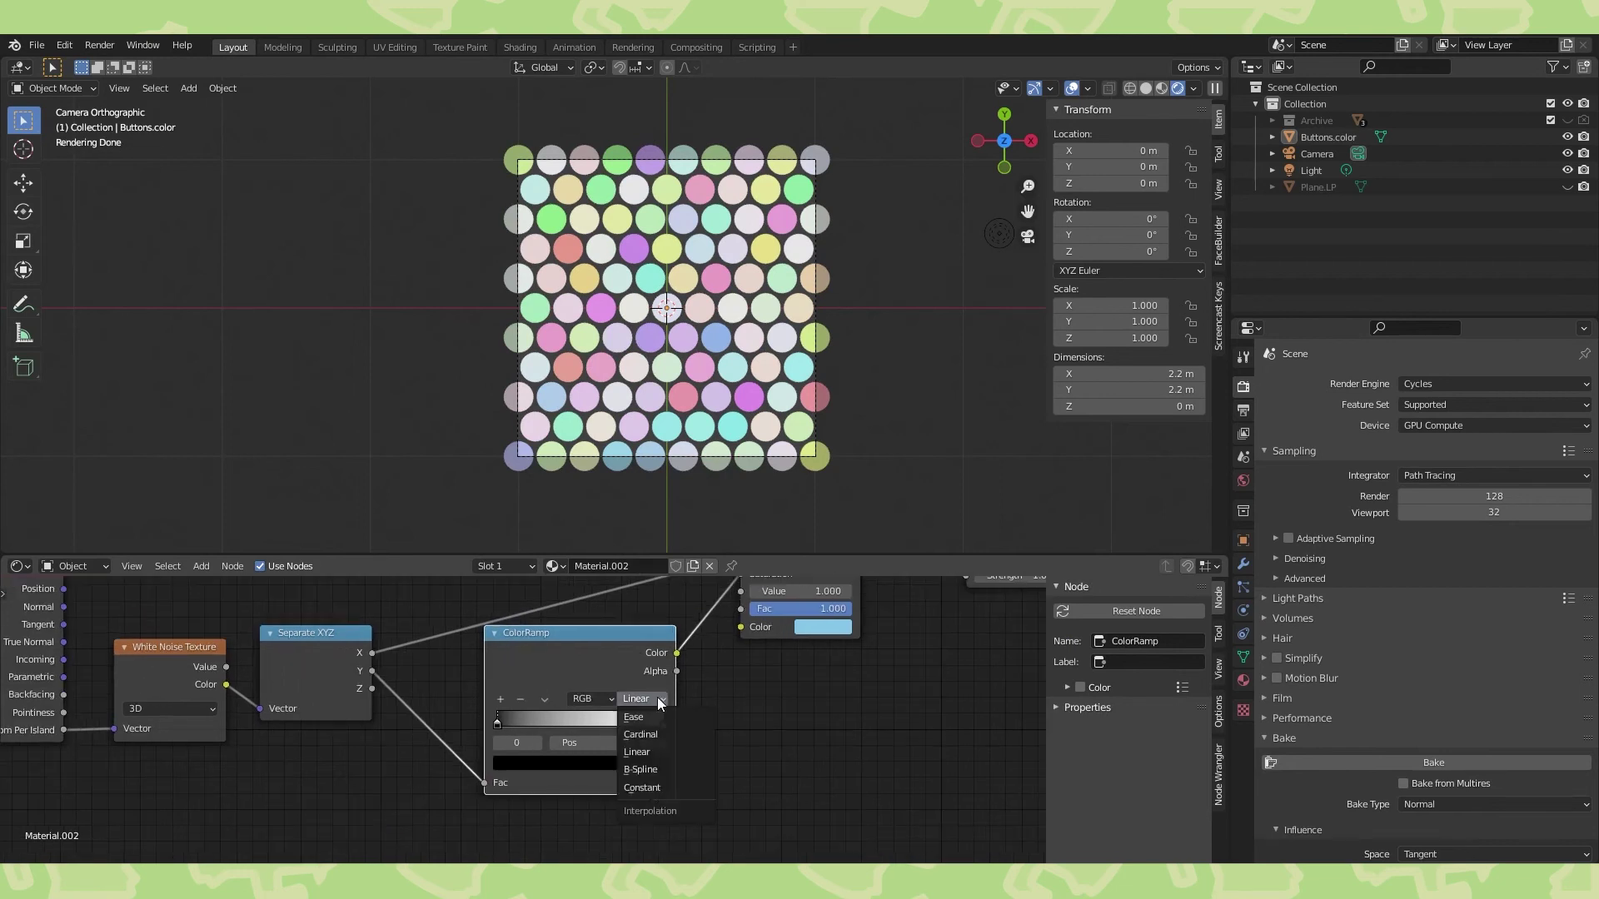
{"action": "left_click", "coordinate": [645, 788]}
Move the ColorRamp's white stop toward the start and lighten the first stop from black to gray.
{"action": "left_click_drag", "start_coordinate": [662, 725], "coordinate": [547, 723]}
{"action": "left_click", "coordinate": [501, 723]}
{"action": "left_click", "coordinate": [516, 762]}
Add a third ColorRamp stop and adjust the stops to gray, light gray at position 0.225, and white.
{"action": "left_click", "coordinate": [500, 699]}
{"action": "left_click", "coordinate": [523, 762]}
{"action": "left_click", "coordinate": [521, 724]}
{"action": "left_click", "coordinate": [520, 763]}
{"action": "left_click", "coordinate": [518, 763]}
{"action": "left_click", "coordinate": [518, 763]}
{"action": "left_click_drag", "start_coordinate": [587, 723], "coordinate": [536, 726]}
{"action": "left_click", "coordinate": [542, 763]}
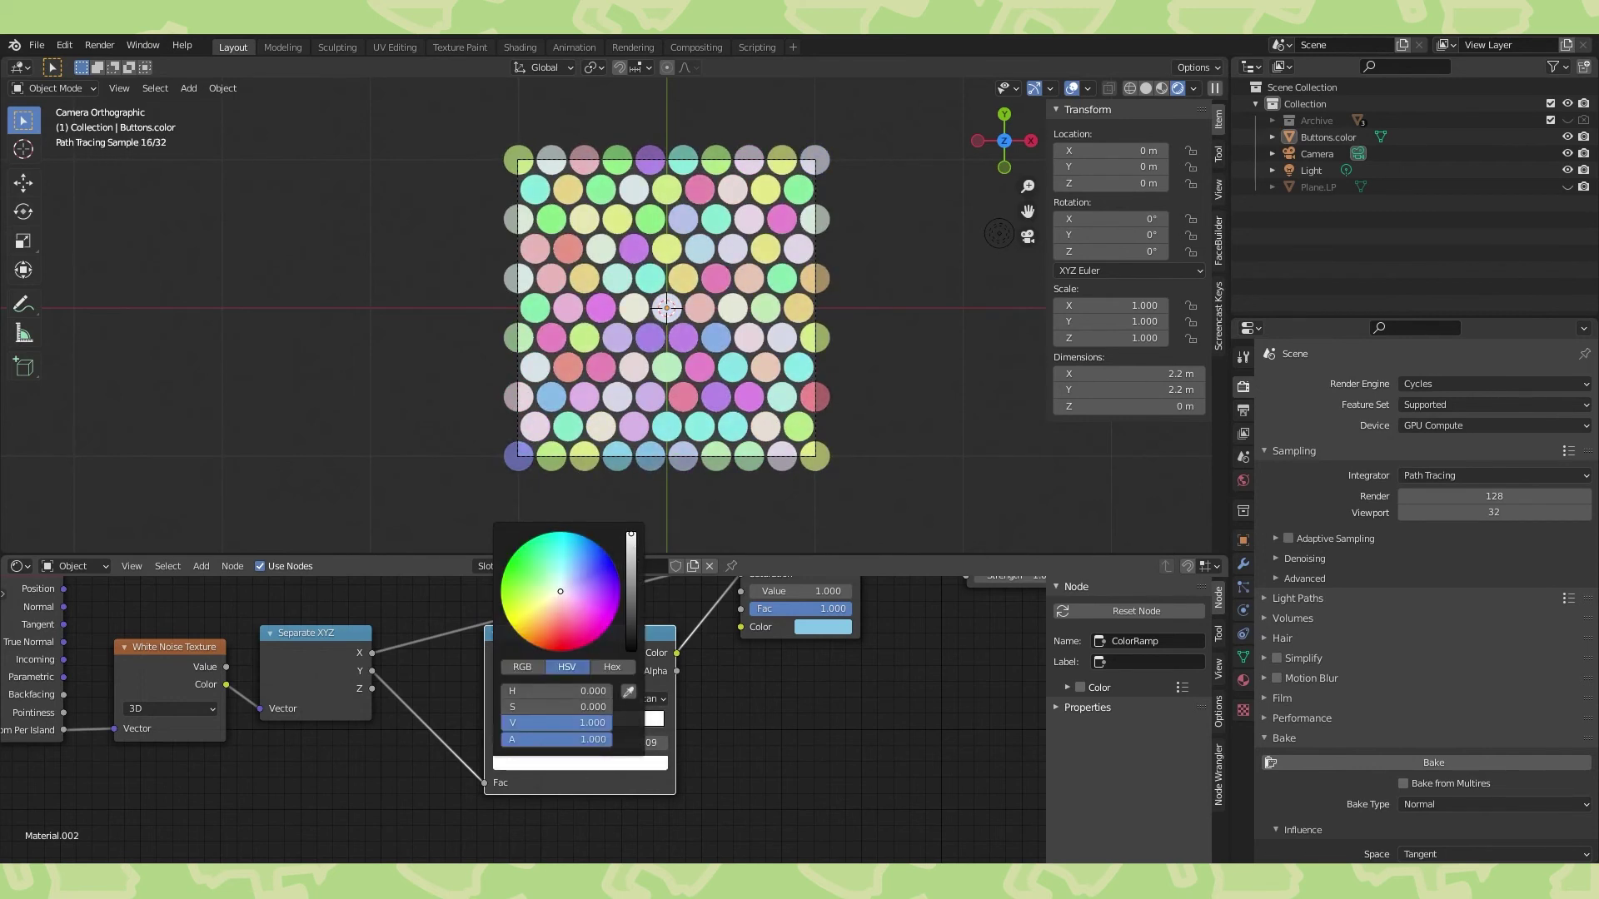
{"action": "left_click", "coordinate": [538, 723]}
Rearrange the ColorRamp and Hue/Saturation nodes to leave free space in front of the Emission node.
{"action": "scroll", "coordinate": [811, 763], "scroll_direction": "down", "scroll_amount": 1}
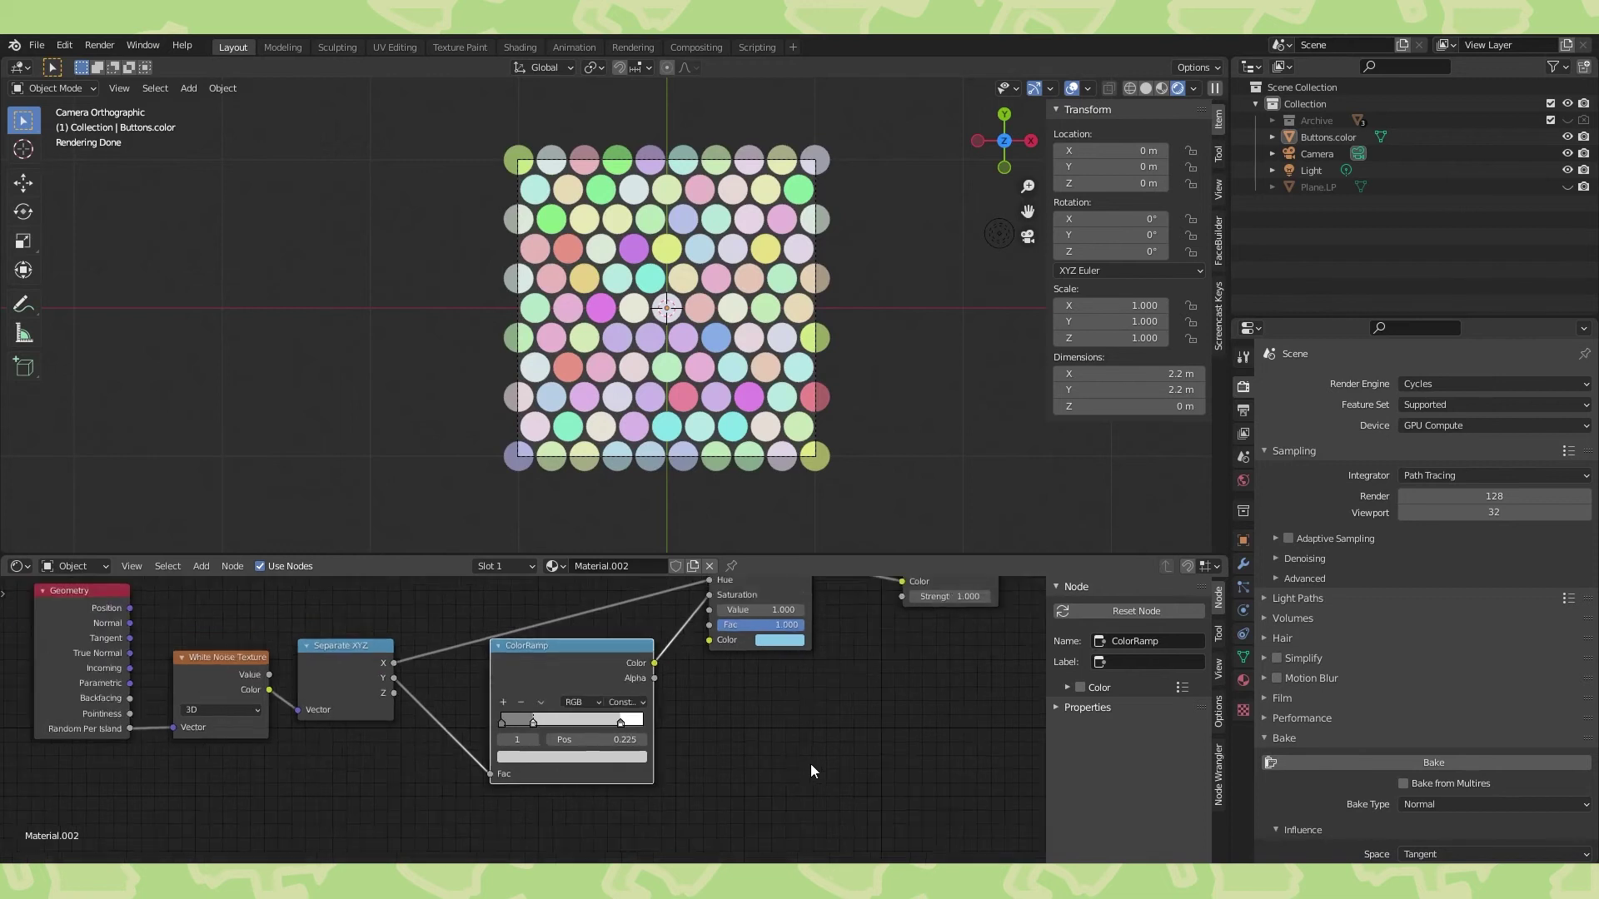
{"action": "scroll", "coordinate": [811, 764], "scroll_direction": "down", "scroll_amount": 2}
{"action": "middle_click_drag", "start_coordinate": [767, 727], "coordinate": [720, 736]}
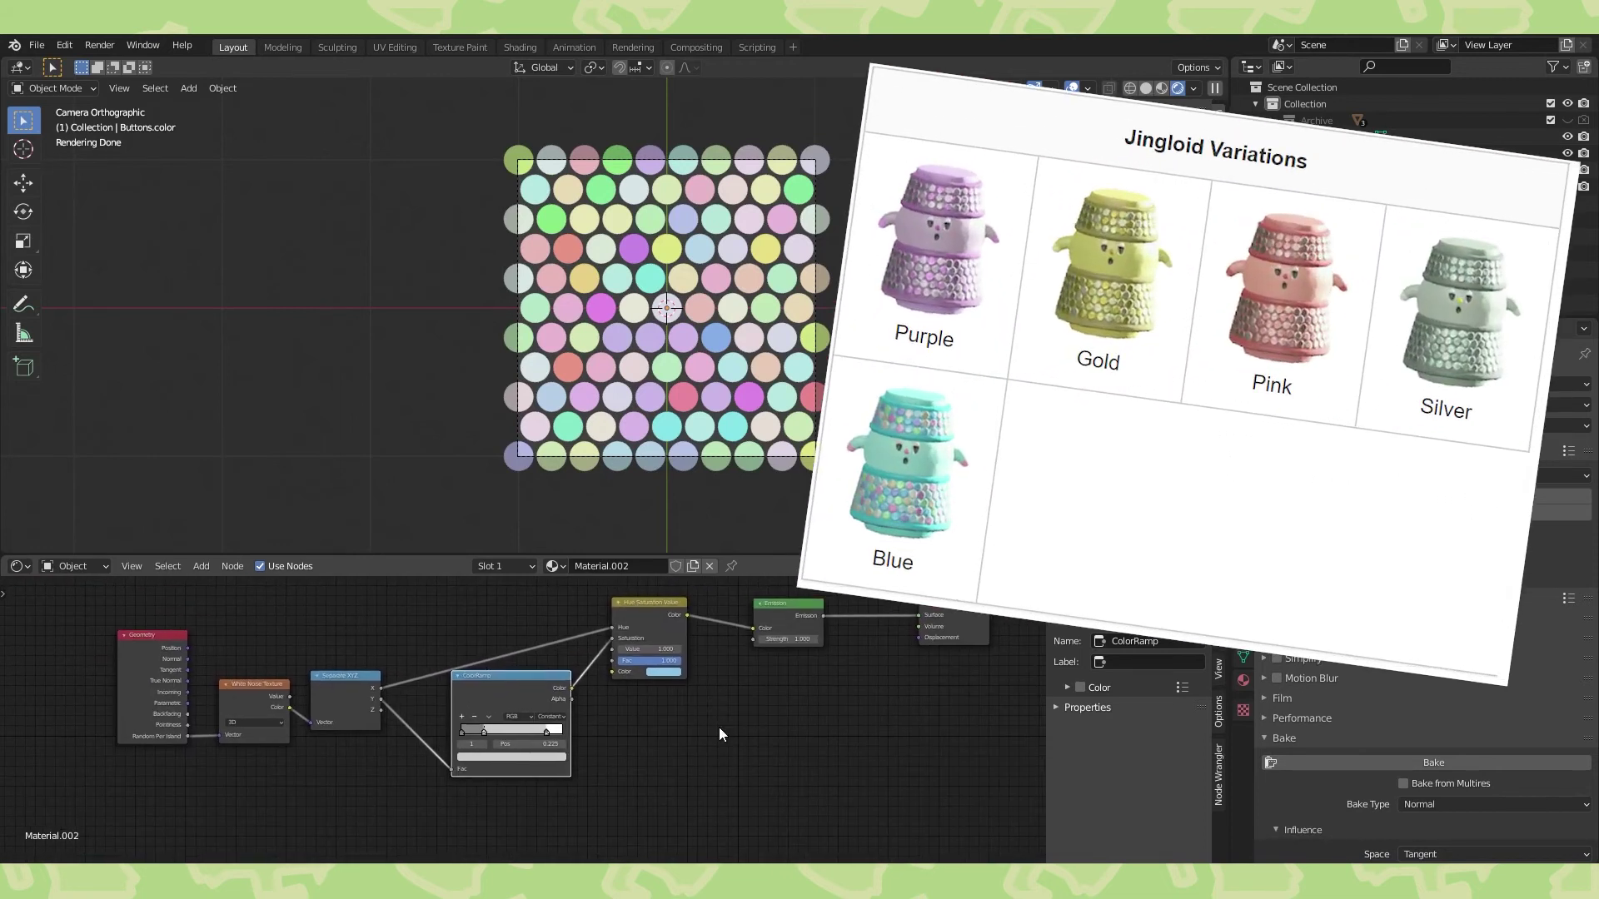
{"action": "mouse_move", "coordinate": [673, 661]}
{"action": "left_mouse_down"}
{"action": "mouse_move", "coordinate": [617, 660]}
{"action": "mouse_move", "coordinate": [680, 660]}
{"action": "left_mouse_up"}
{"action": "scroll", "coordinate": [803, 741], "scroll_direction": "down", "scroll_amount": 2}
{"action": "middle_click_drag", "start_coordinate": [803, 742], "coordinate": [746, 758]}
{"action": "left_click_drag", "start_coordinate": [514, 707], "coordinate": [496, 731]}
{"action": "left_click_drag", "start_coordinate": [613, 637], "coordinate": [571, 670]}
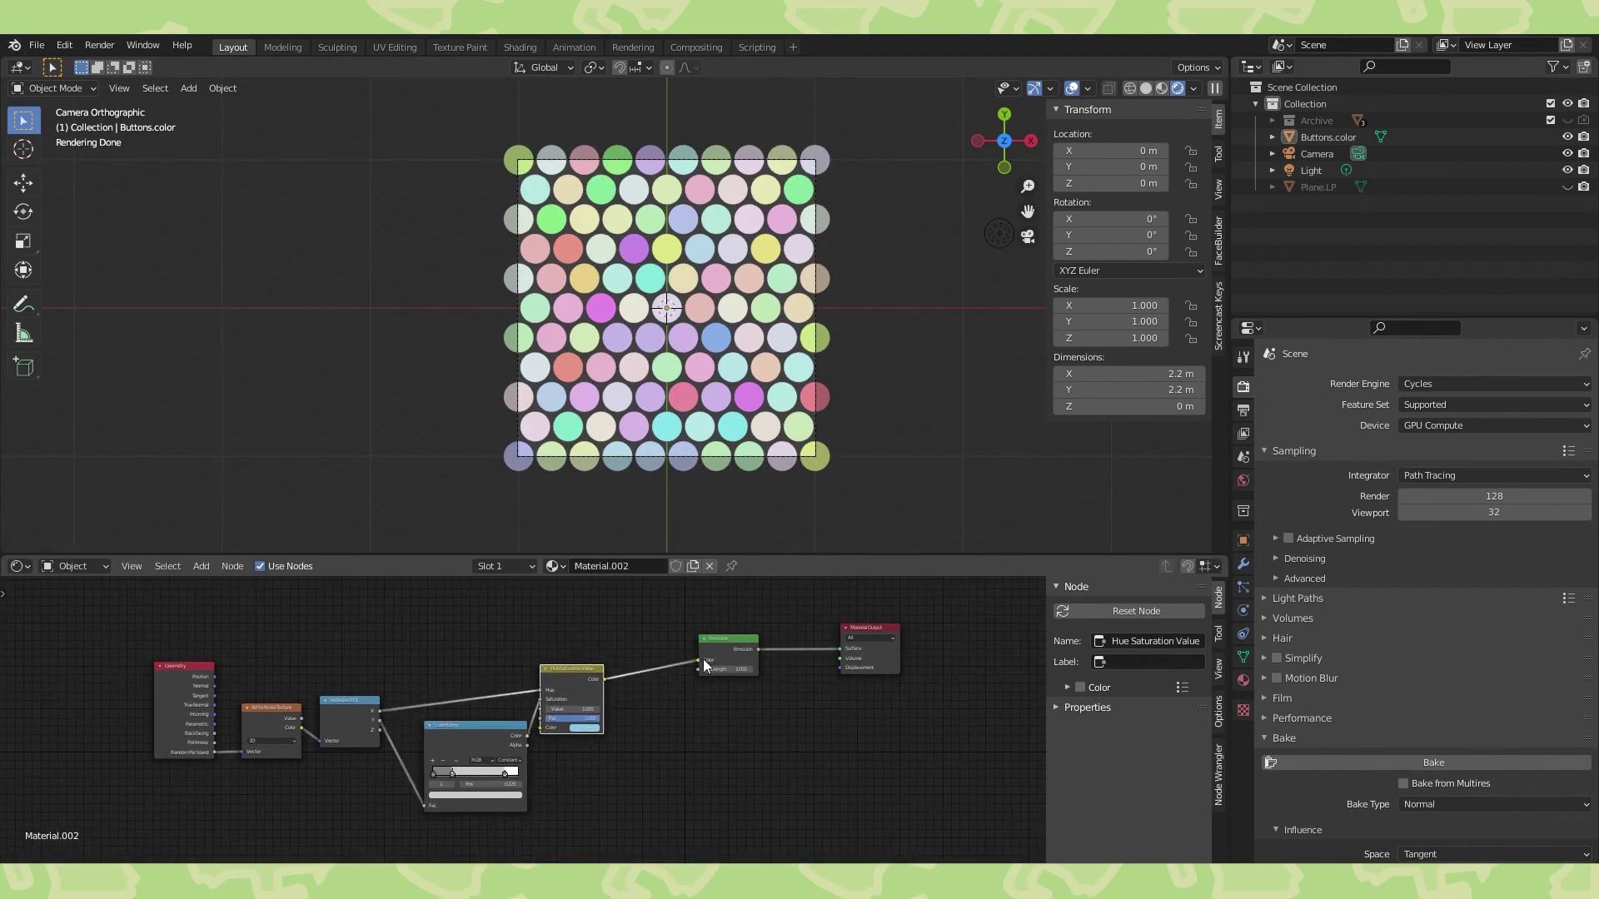
Move the Emission and Material Output nodes closer to the Hue/Saturation node.
{"action": "left_click_drag", "start_coordinate": [723, 639], "coordinate": [645, 660]}
{"action": "left_click_drag", "start_coordinate": [874, 628], "coordinate": [729, 651]}
Enable the Transparent film option in the render settings and render the image through the camera.
{"action": "scroll", "coordinate": [1290, 553], "scroll_direction": "down", "scroll_amount": 5}
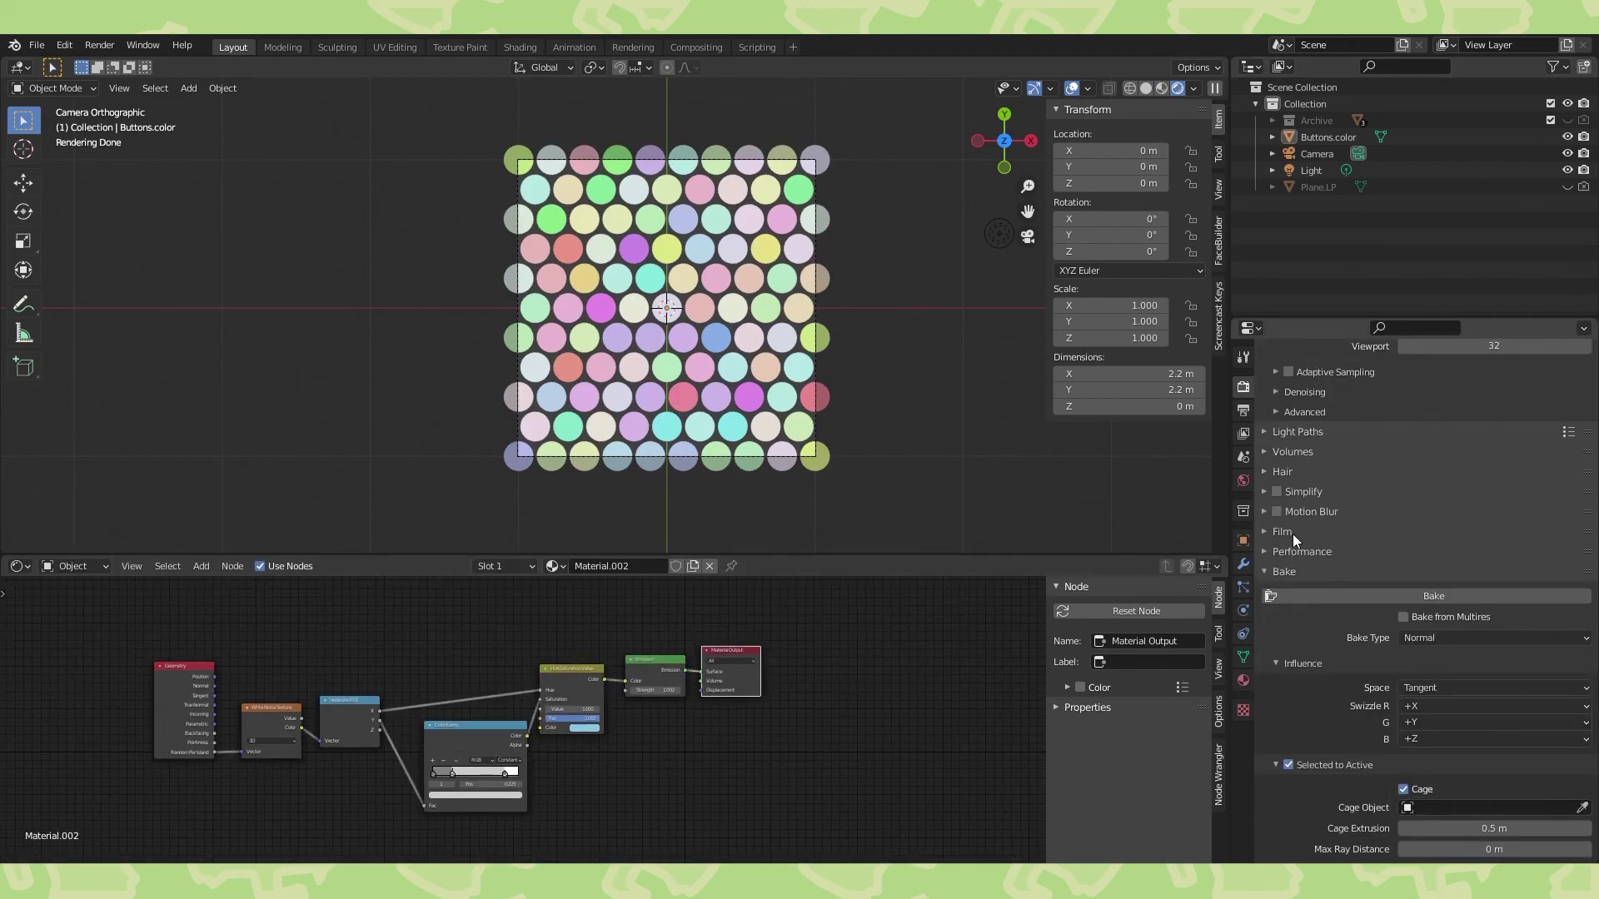
{"action": "left_click", "coordinate": [1266, 569]}
{"action": "left_click", "coordinate": [1266, 699]}
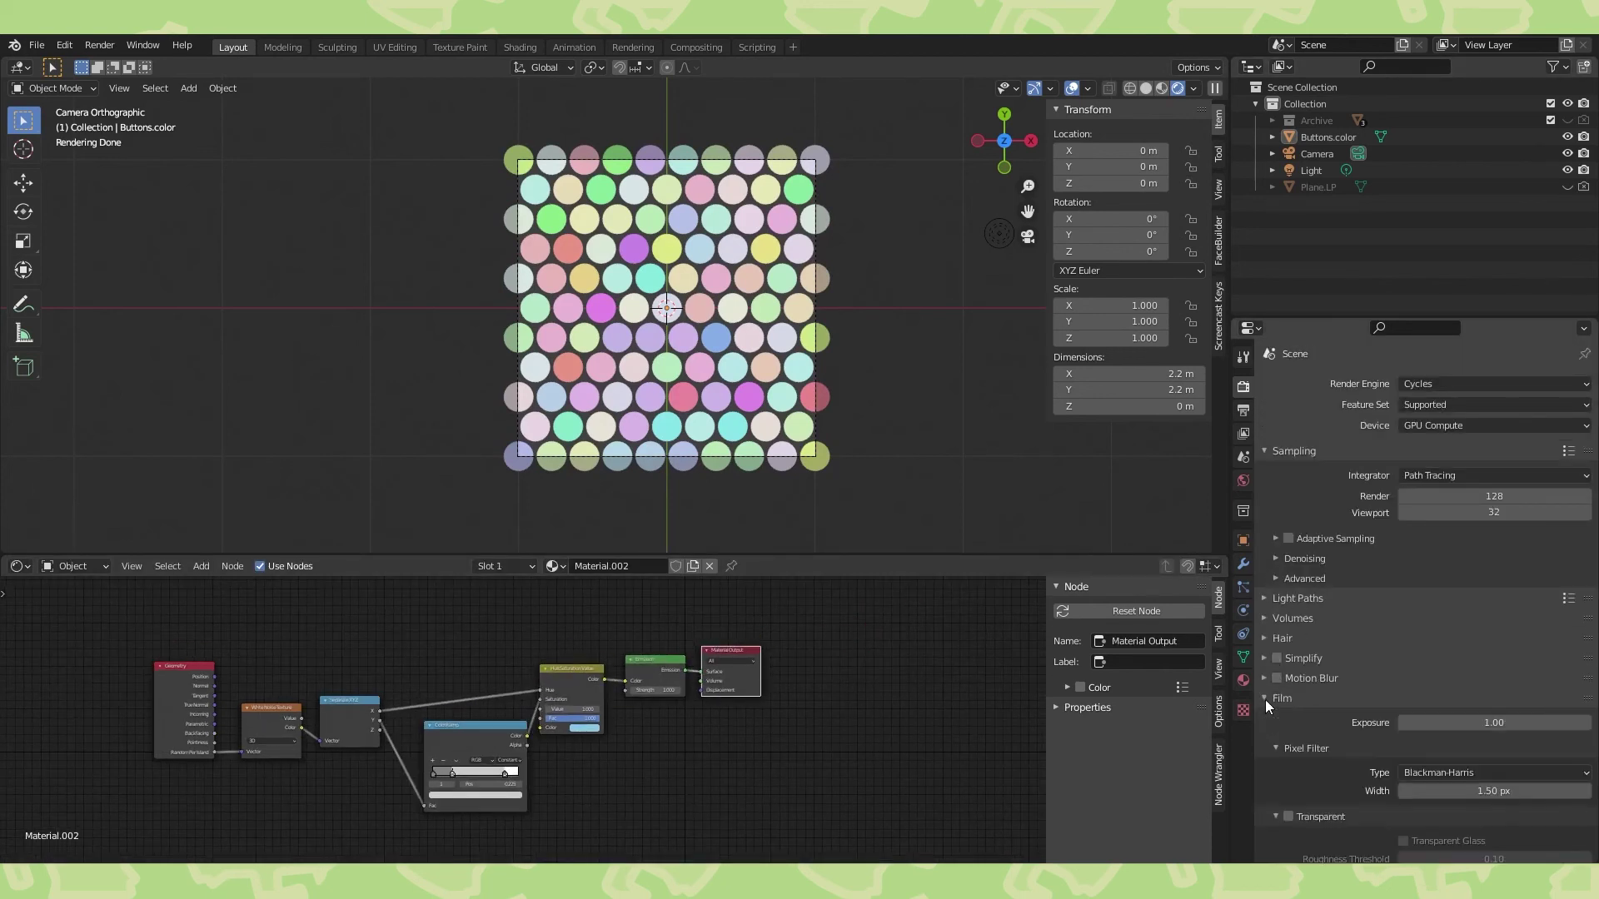
{"action": "scroll", "coordinate": [1265, 699], "scroll_direction": "down", "scroll_amount": 3}
{"action": "left_click", "coordinate": [1289, 716]}
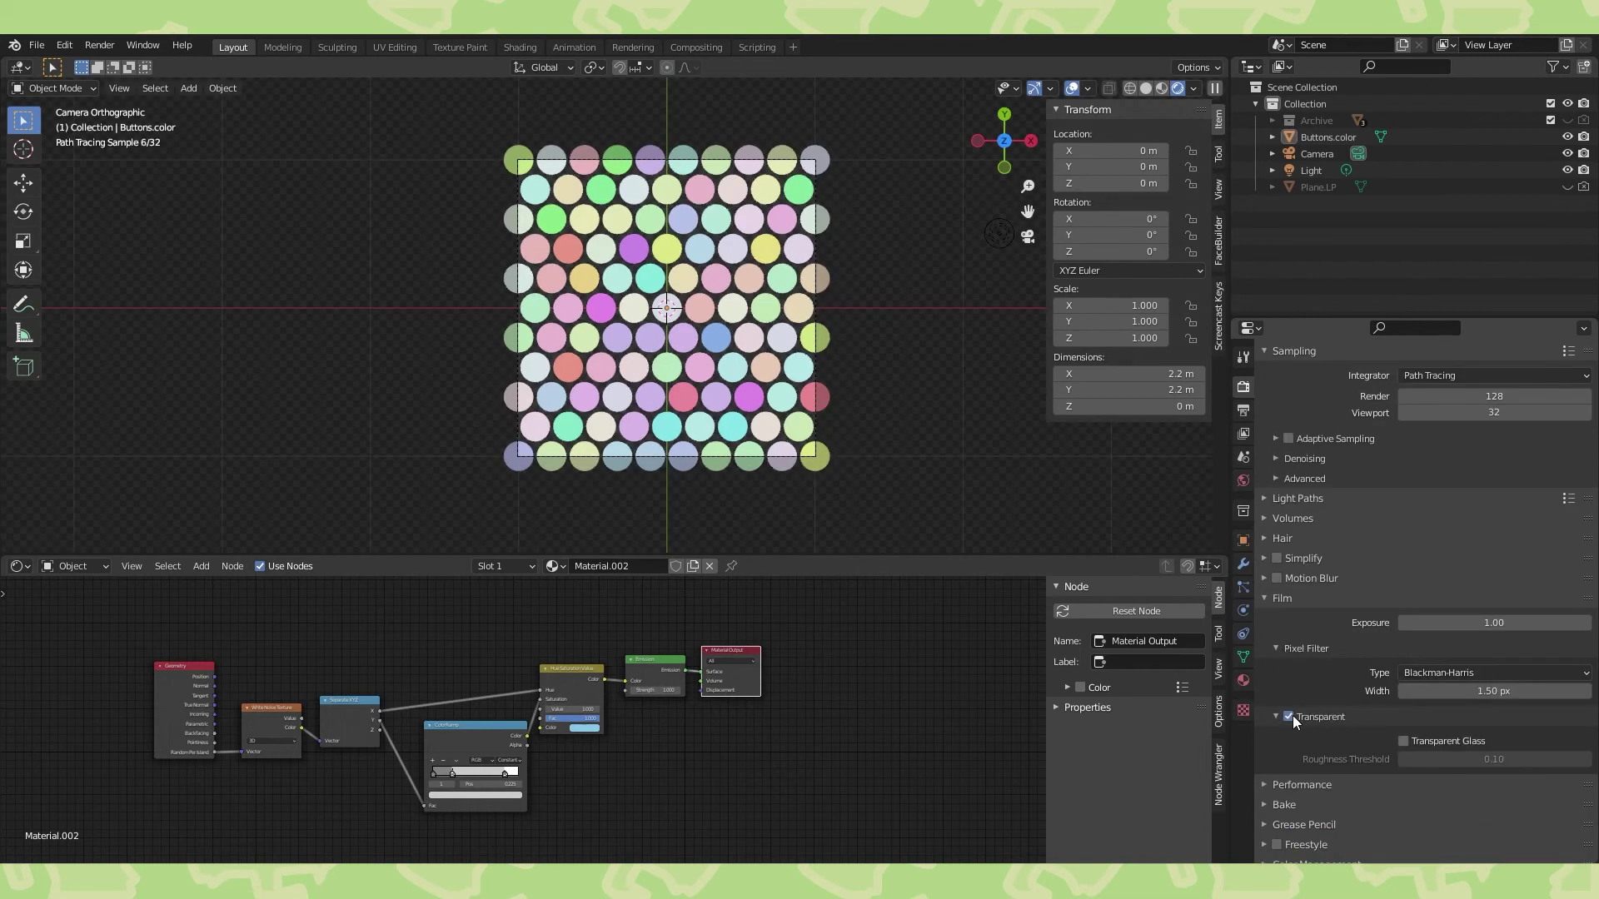
{"action": "left_click", "coordinate": [1263, 594]}
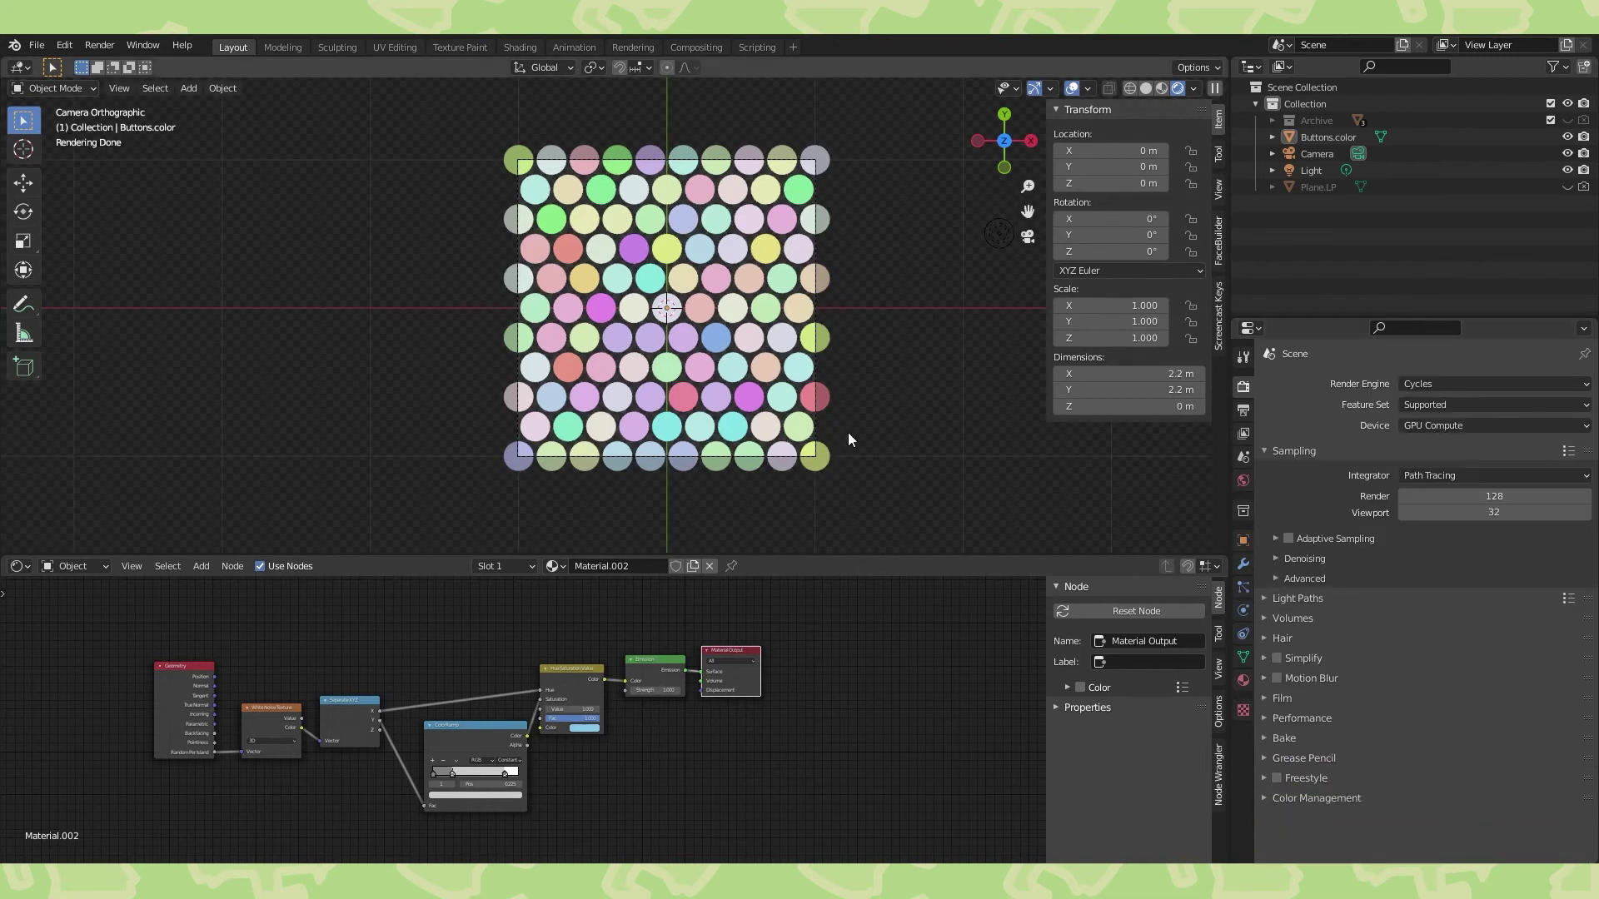
{"action": "left_click", "coordinate": [99, 46]}
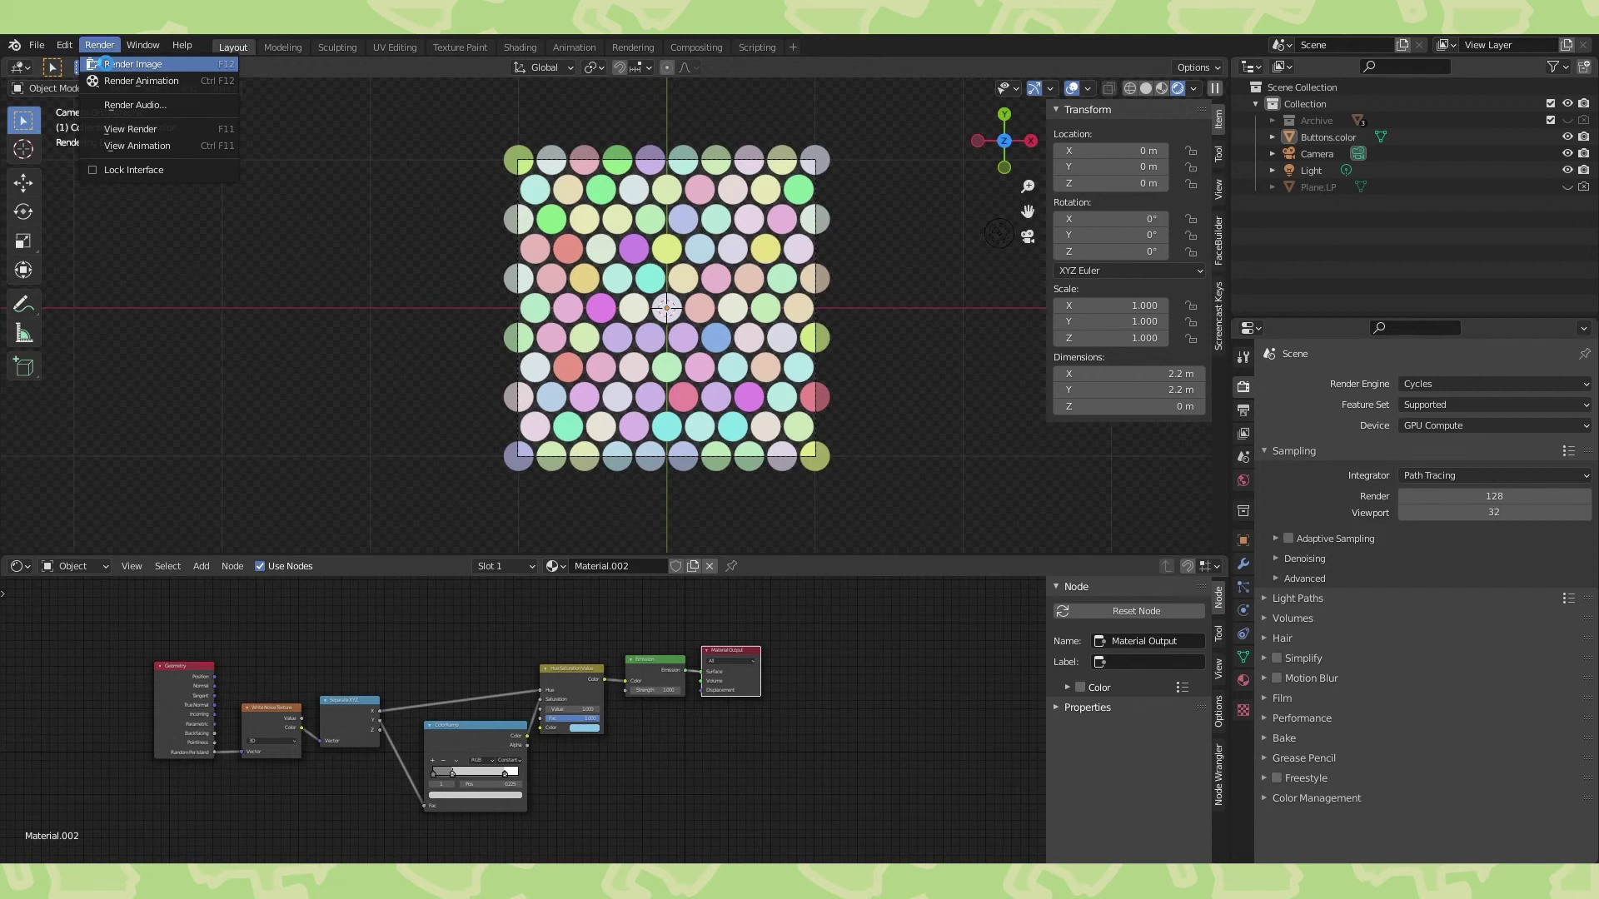
In the Buttons.color material, move the Emission and Material Output nodes away and disconnect Hue/Saturation from Emission.
{"action": "left_click", "coordinate": [773, 201]}
{"action": "scroll", "coordinate": [681, 737], "scroll_direction": "up", "scroll_amount": 1}
{"action": "left_click_drag", "start_coordinate": [668, 606], "coordinate": [851, 746]}
{"action": "key", "text": "g"}
{"action": "left_click", "coordinate": [826, 726]}
{"action": "middle_click_drag", "start_coordinate": [825, 726], "coordinate": [726, 659]}
{"action": "left_click_drag", "start_coordinate": [727, 608], "coordinate": [687, 645]}
Add an Image Texture node with button.color.png and connect its Color output to the Emission color.
{"action": "key", "text": "shift+a"}
{"action": "mouse_move", "coordinate": [591, 756]}
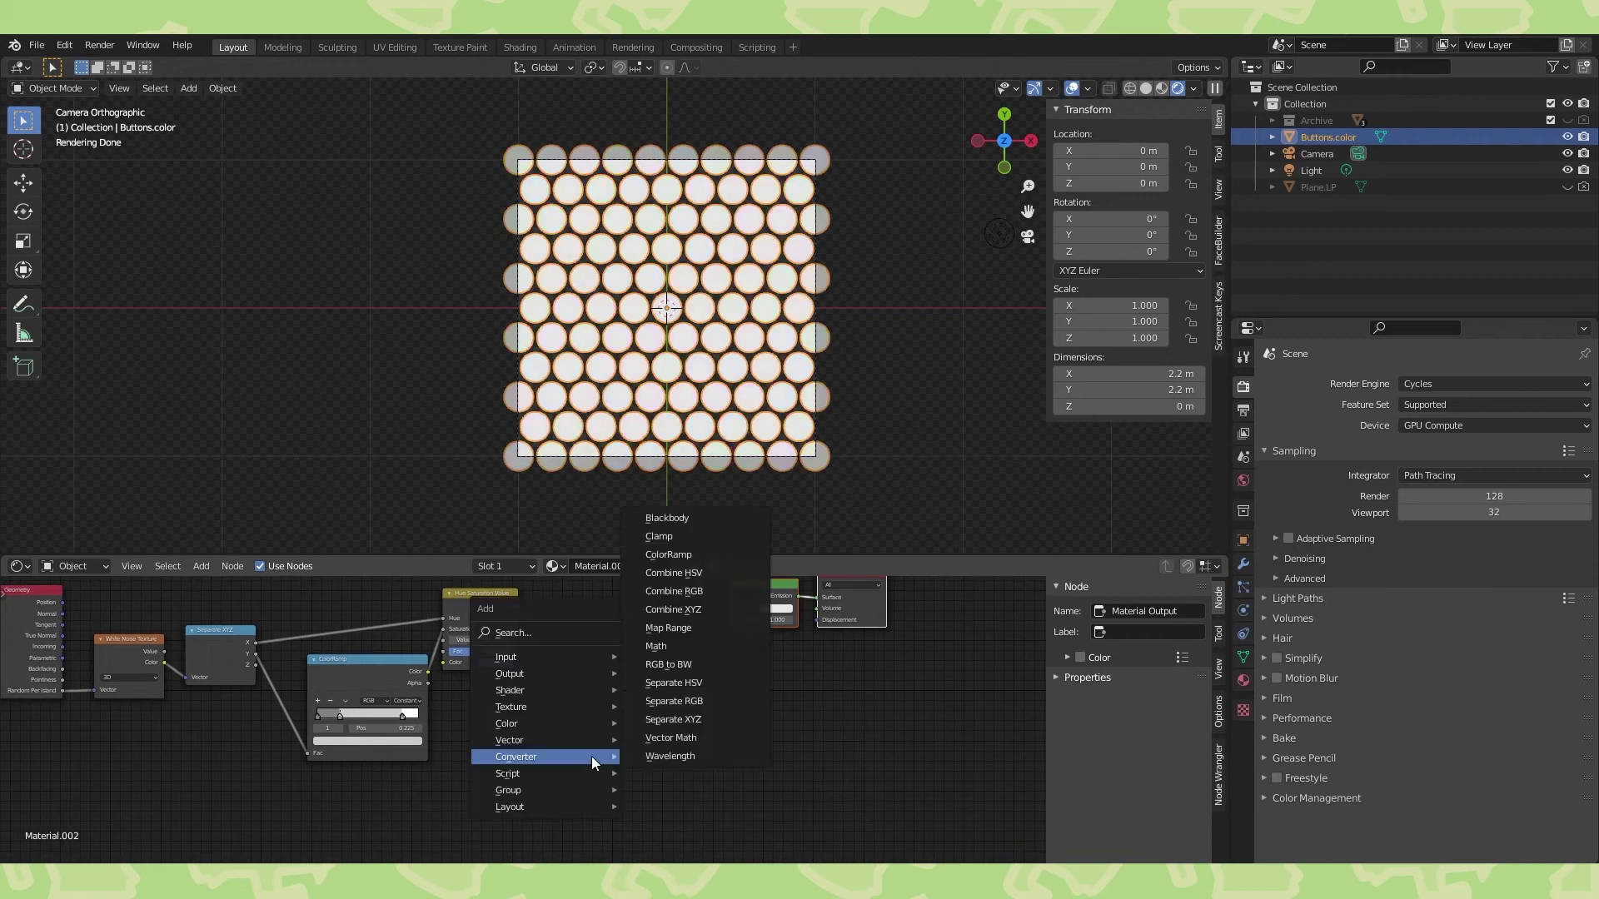
{"action": "mouse_move", "coordinate": [583, 707]}
{"action": "left_click", "coordinate": [685, 559]}
{"action": "left_click", "coordinate": [567, 599]}
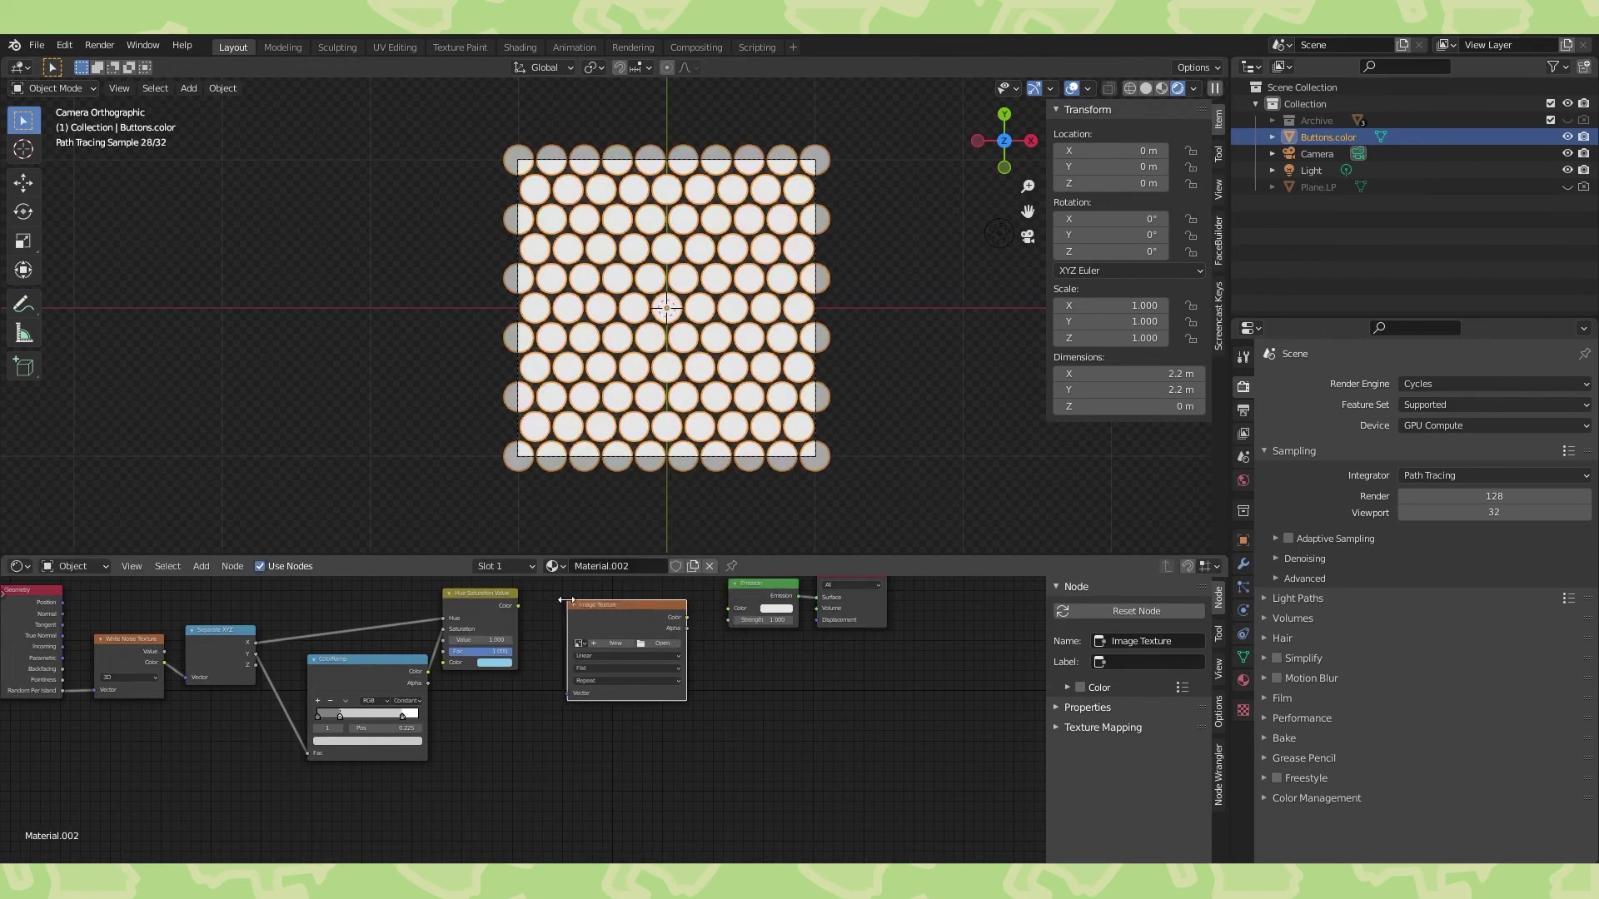
{"action": "left_click", "coordinate": [662, 643]}
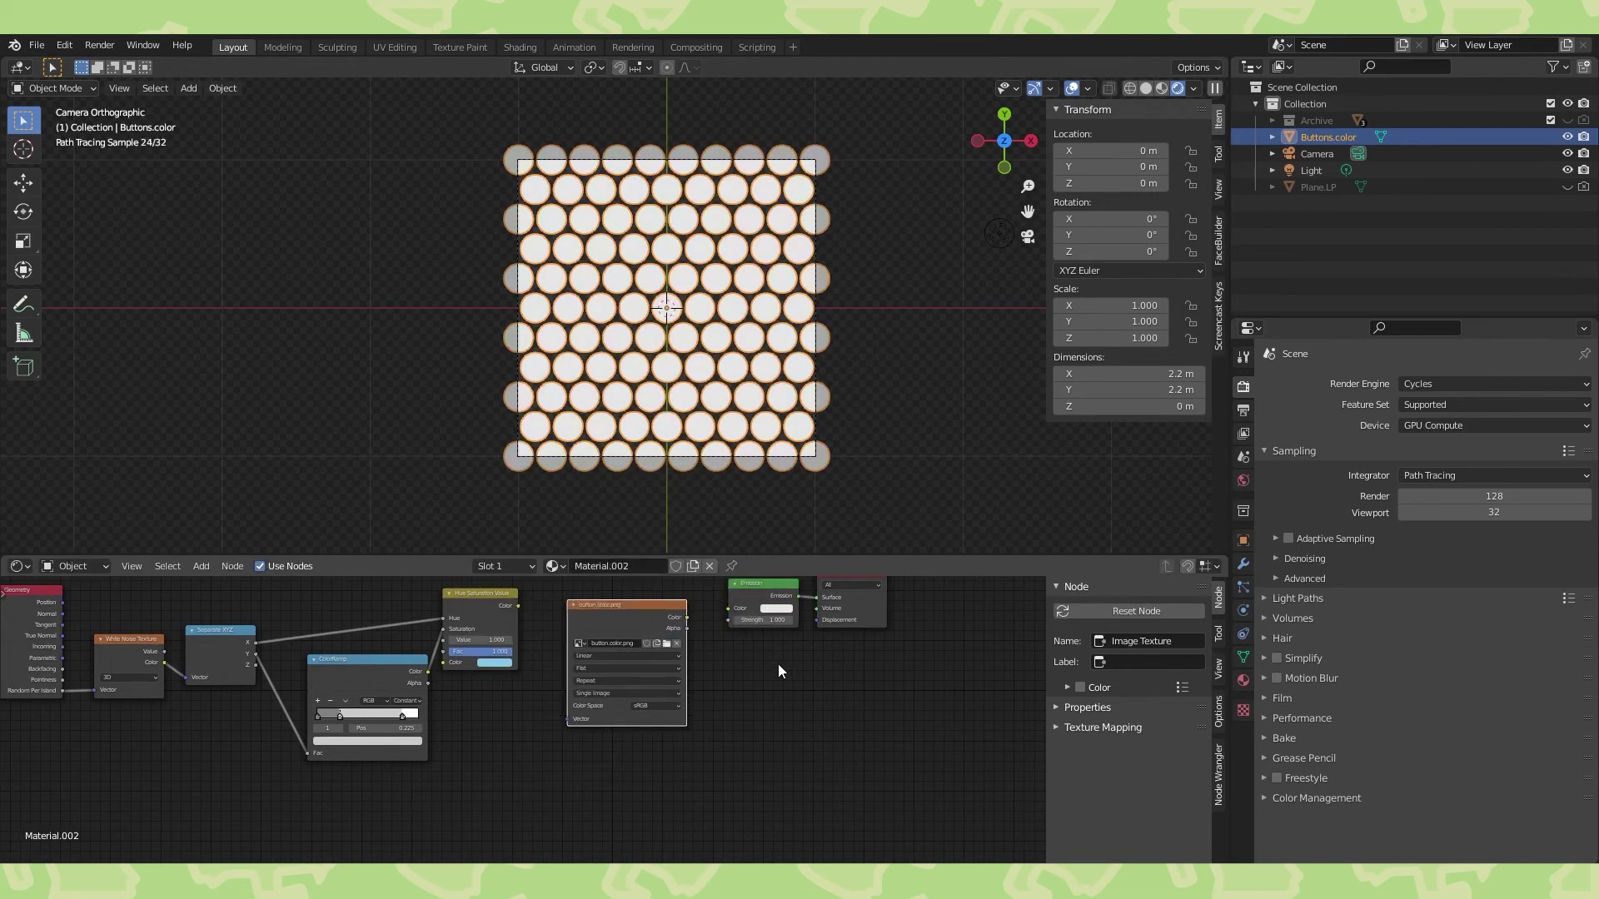
{"action": "scroll", "coordinate": [777, 662], "scroll_direction": "up", "scroll_amount": 1}
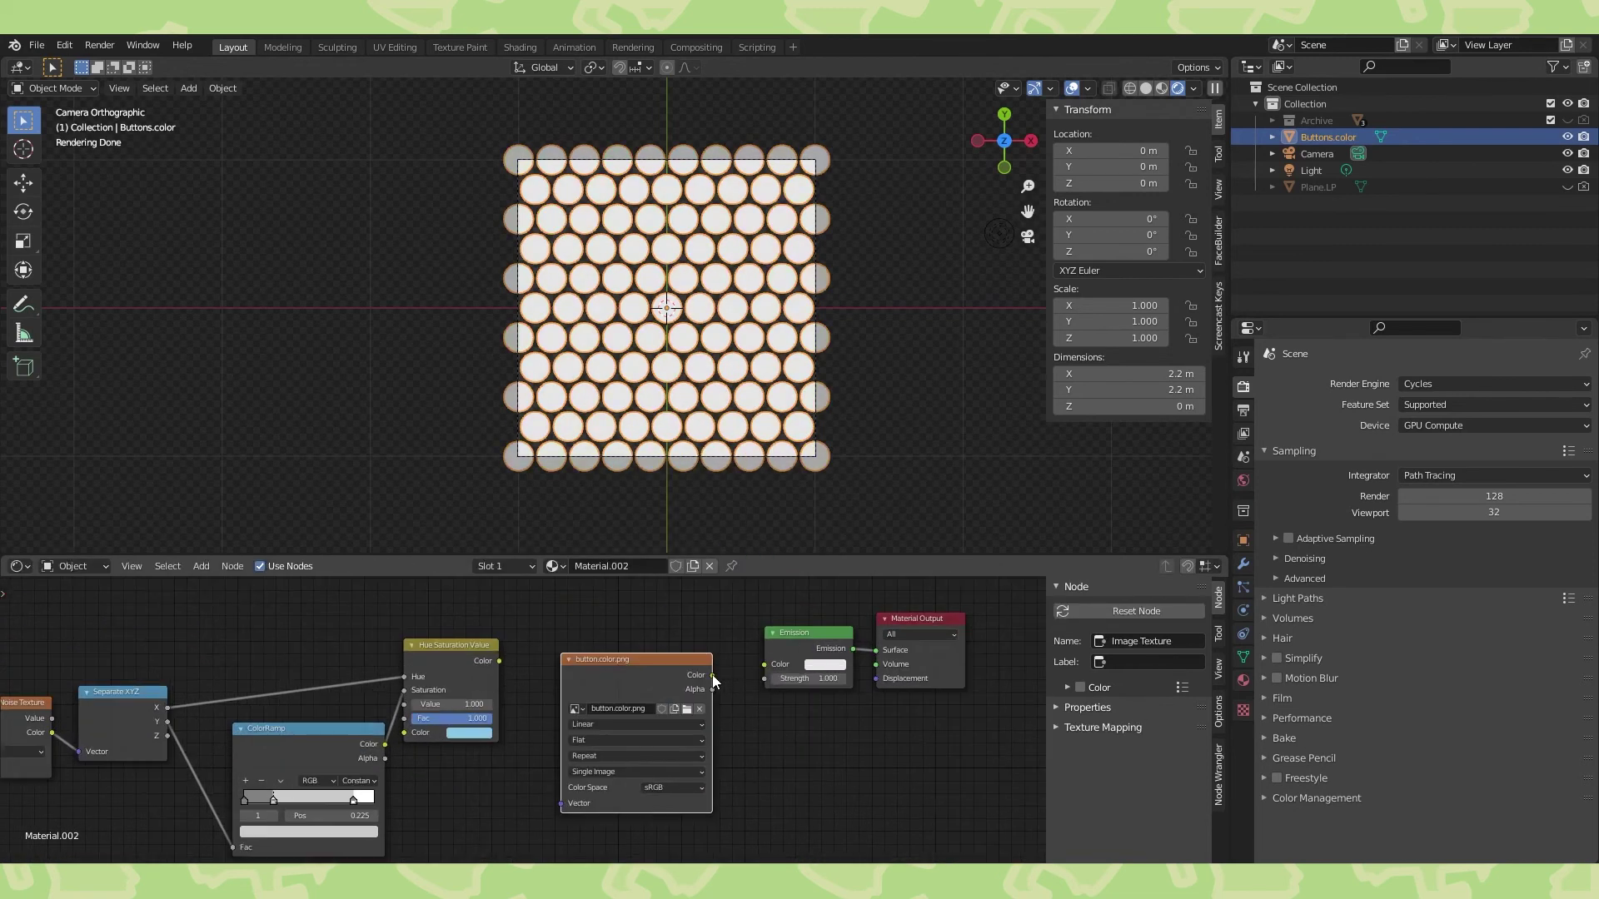
{"action": "left_click_drag", "start_coordinate": [762, 662], "coordinate": [764, 664]}
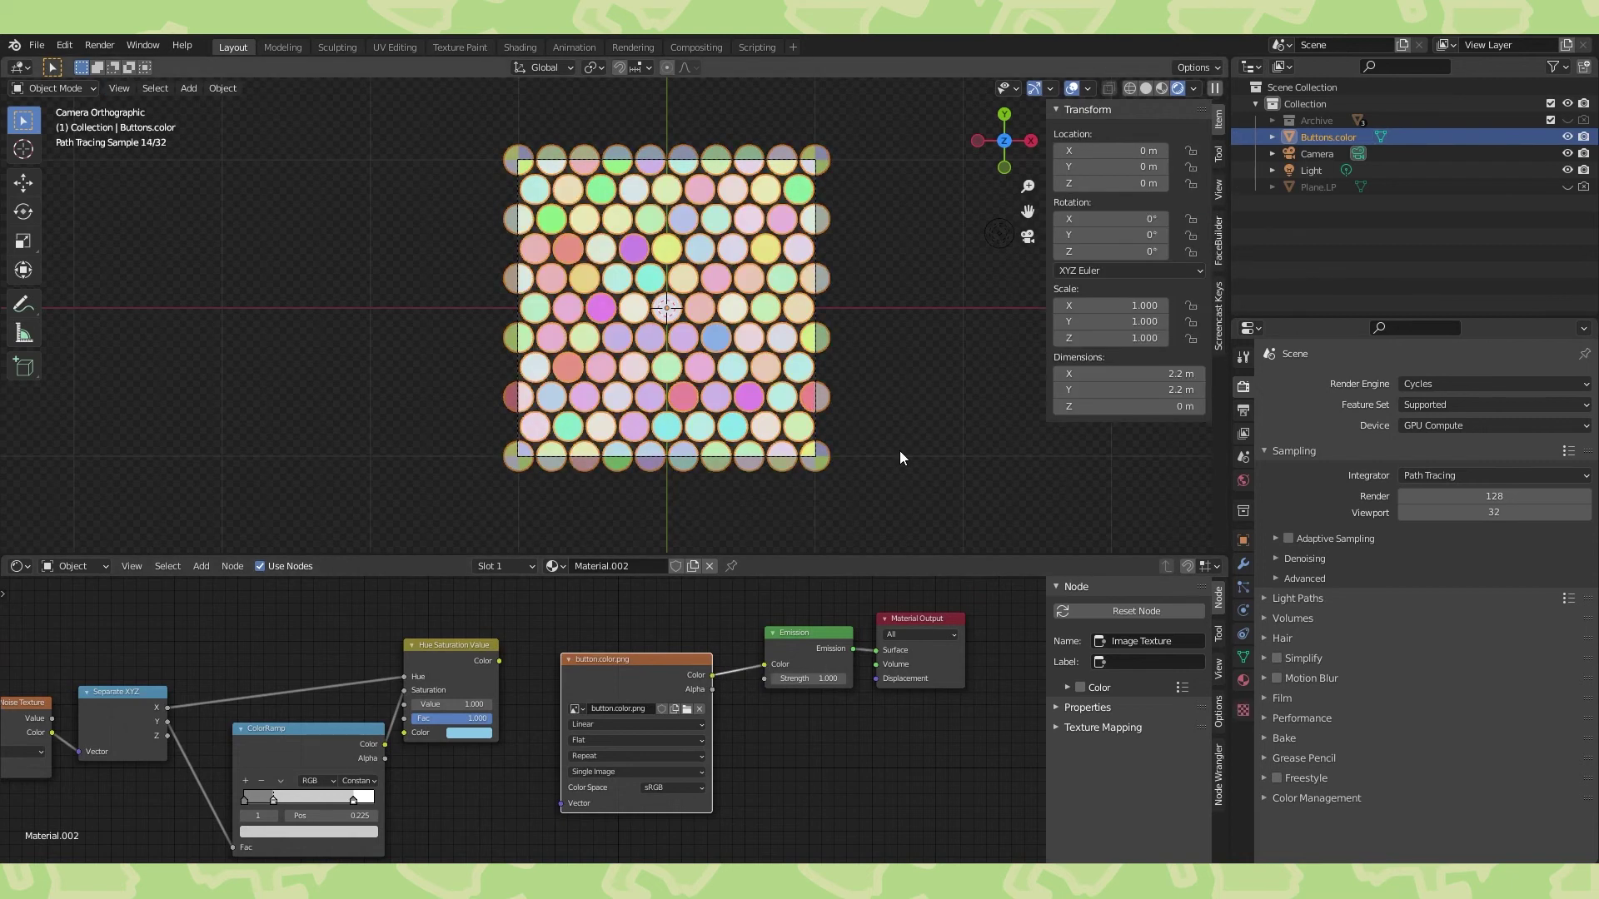
Rotate the upper-left corner button of the Buttons.color mesh by 90°.
{"action": "left_click", "coordinate": [900, 451]}
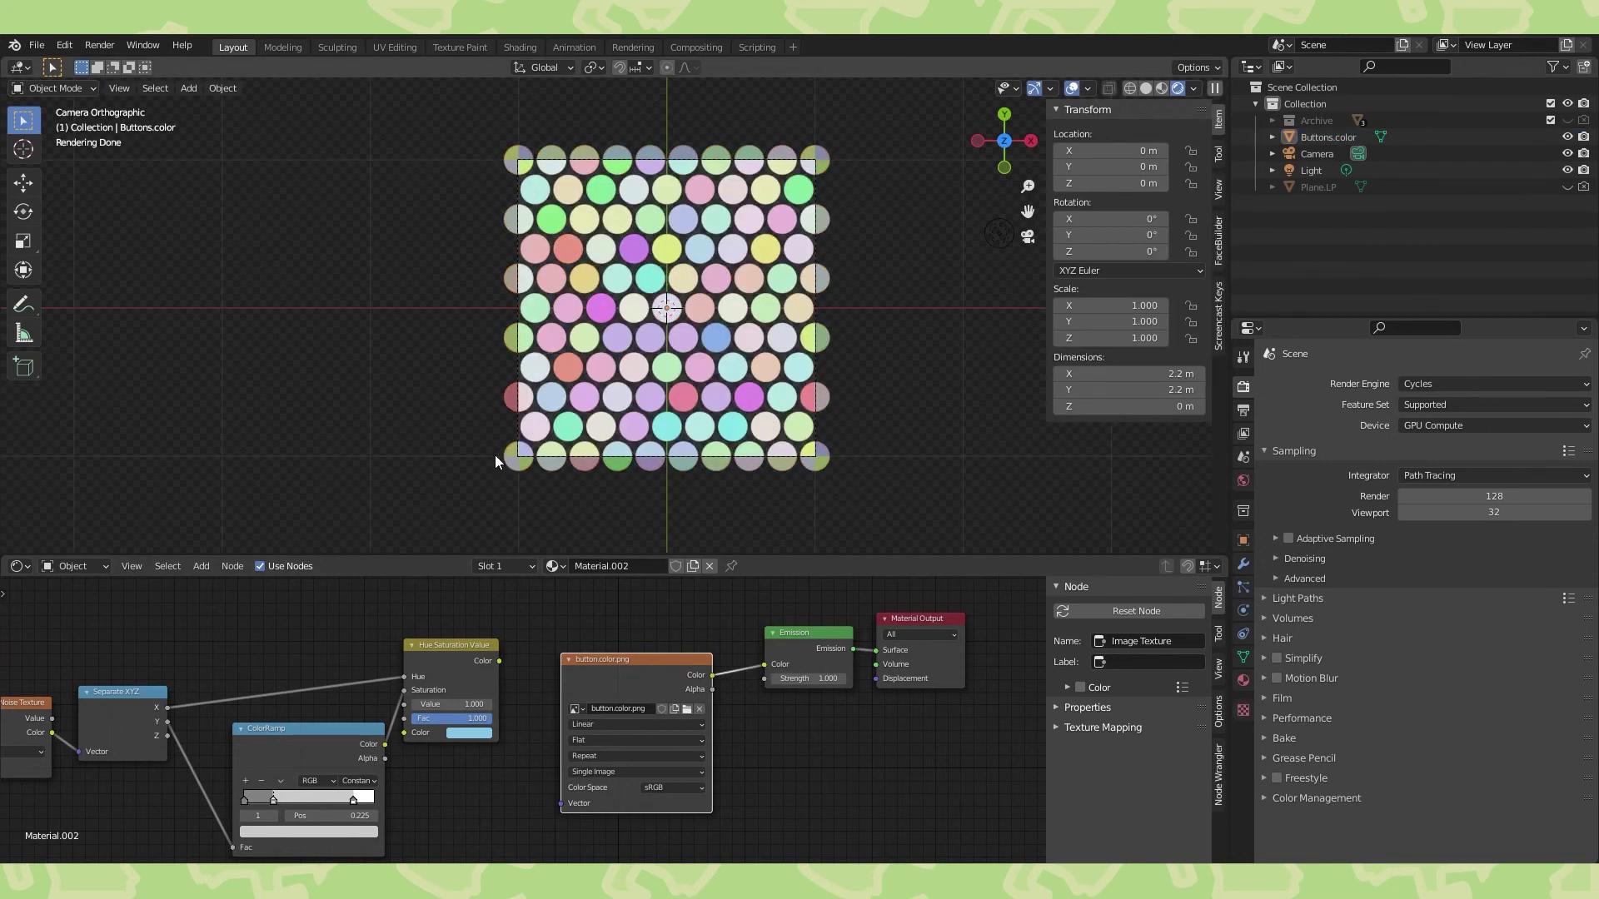
{"action": "scroll", "coordinate": [799, 450], "scroll_direction": "up", "scroll_amount": 1}
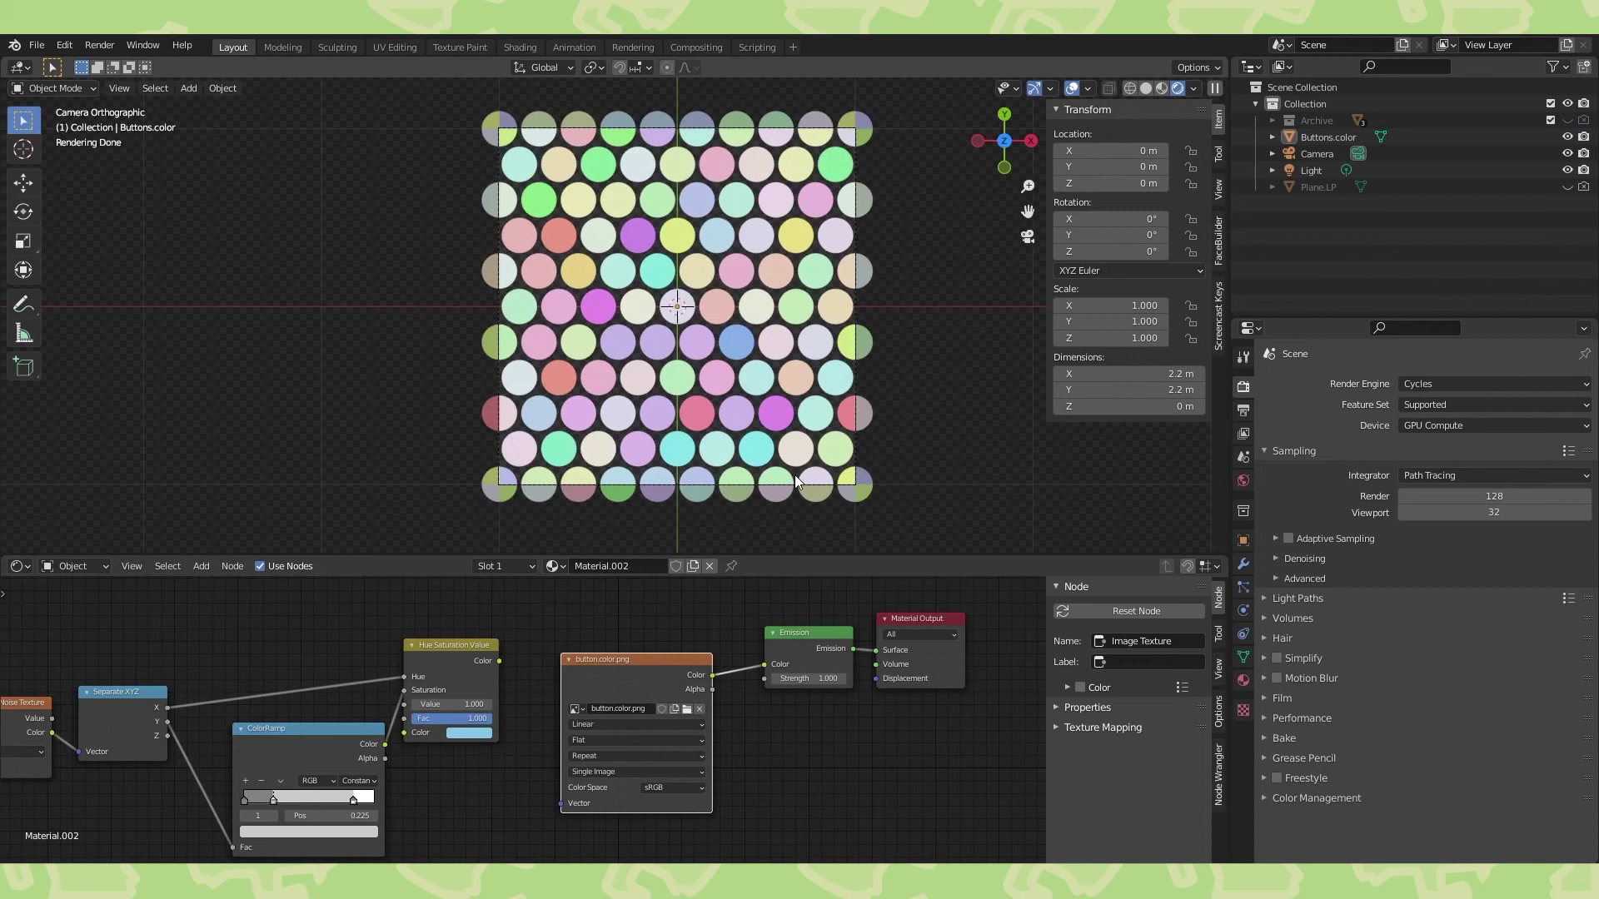
{"action": "key", "text": "Tab"}
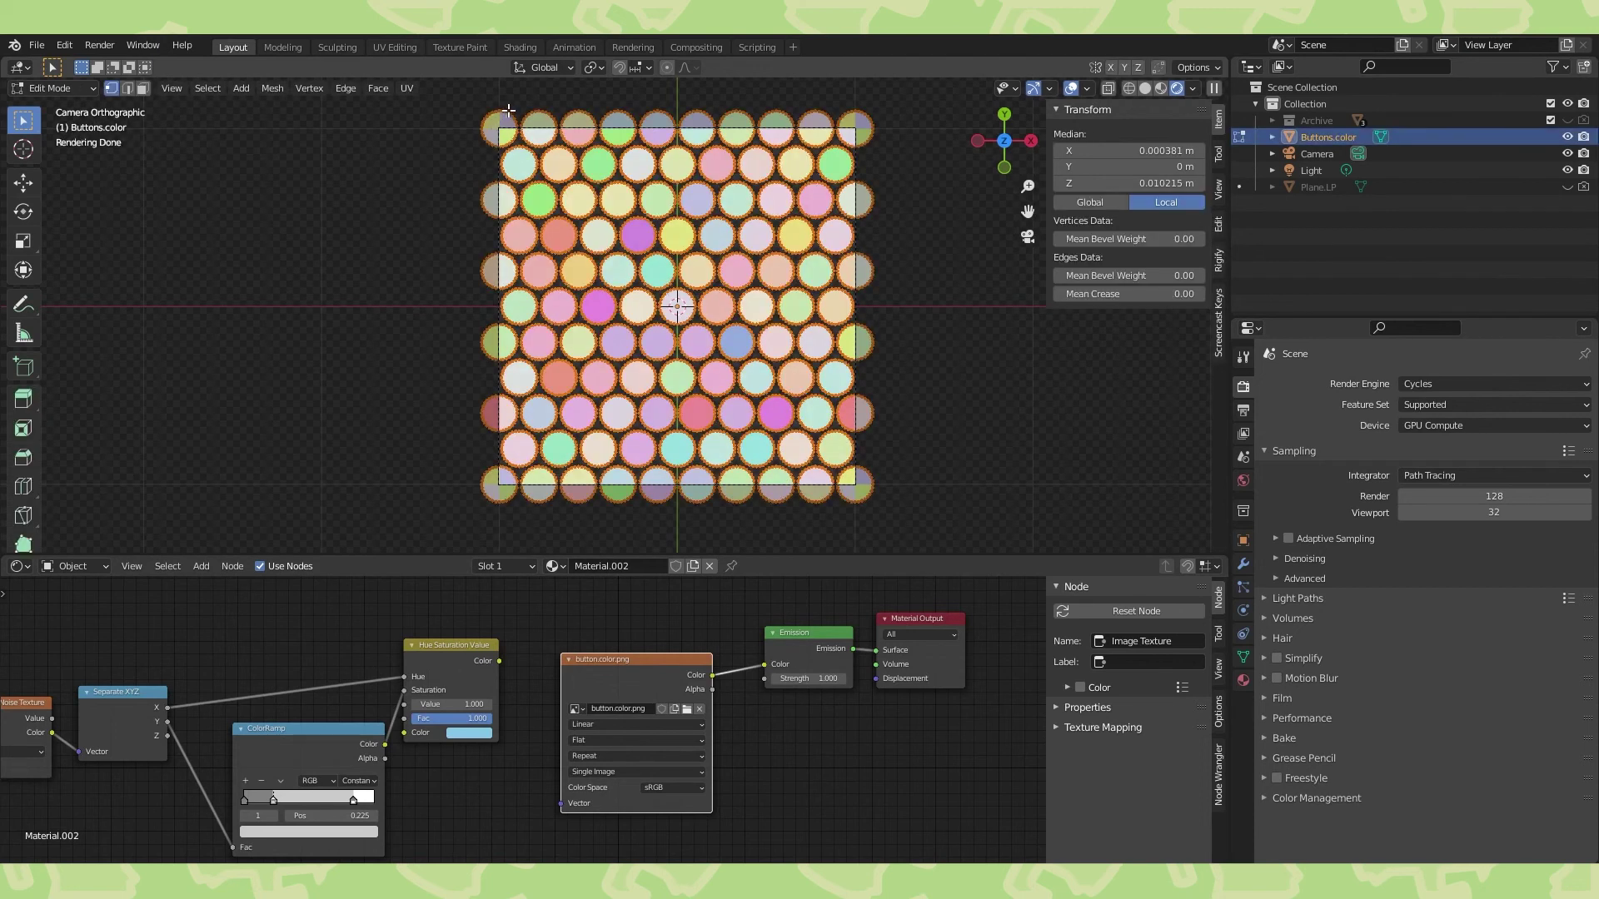
{"action": "key", "text": "l"}
{"action": "type", "text": "r90"}
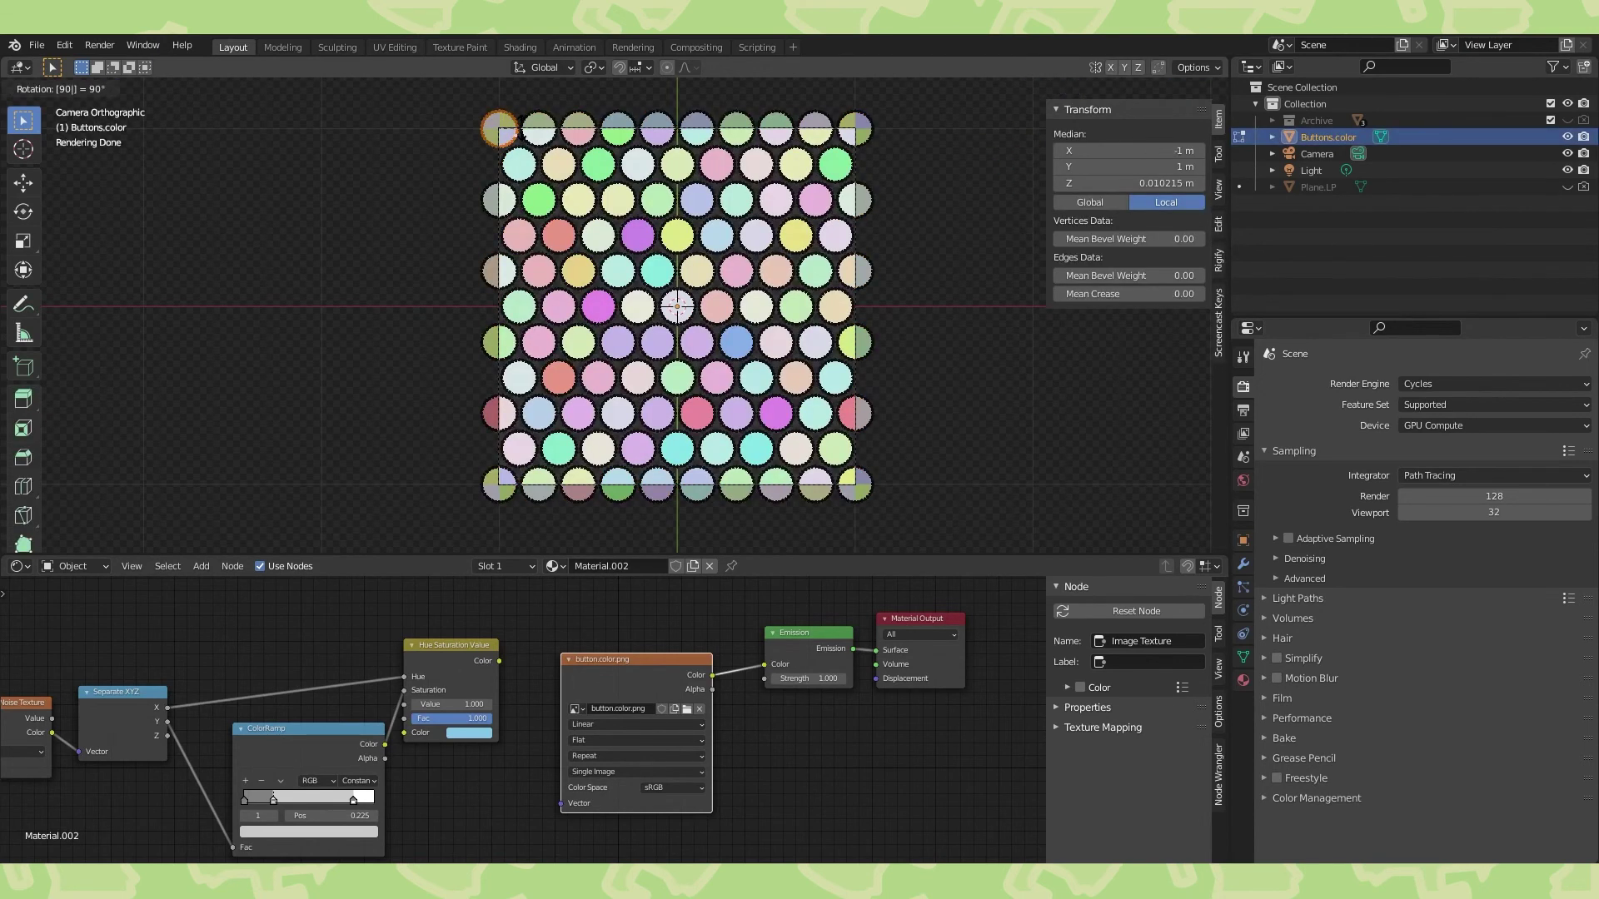
{"action": "key", "text": "Return"}
Rotate the upper-right corner button by 180° and the lower-right corner button by -90°.
{"action": "left_click", "coordinate": [868, 117]}
{"action": "key", "text": "ctrl+l"}
{"action": "type", "text": "r180"}
{"action": "key", "text": "Return"}
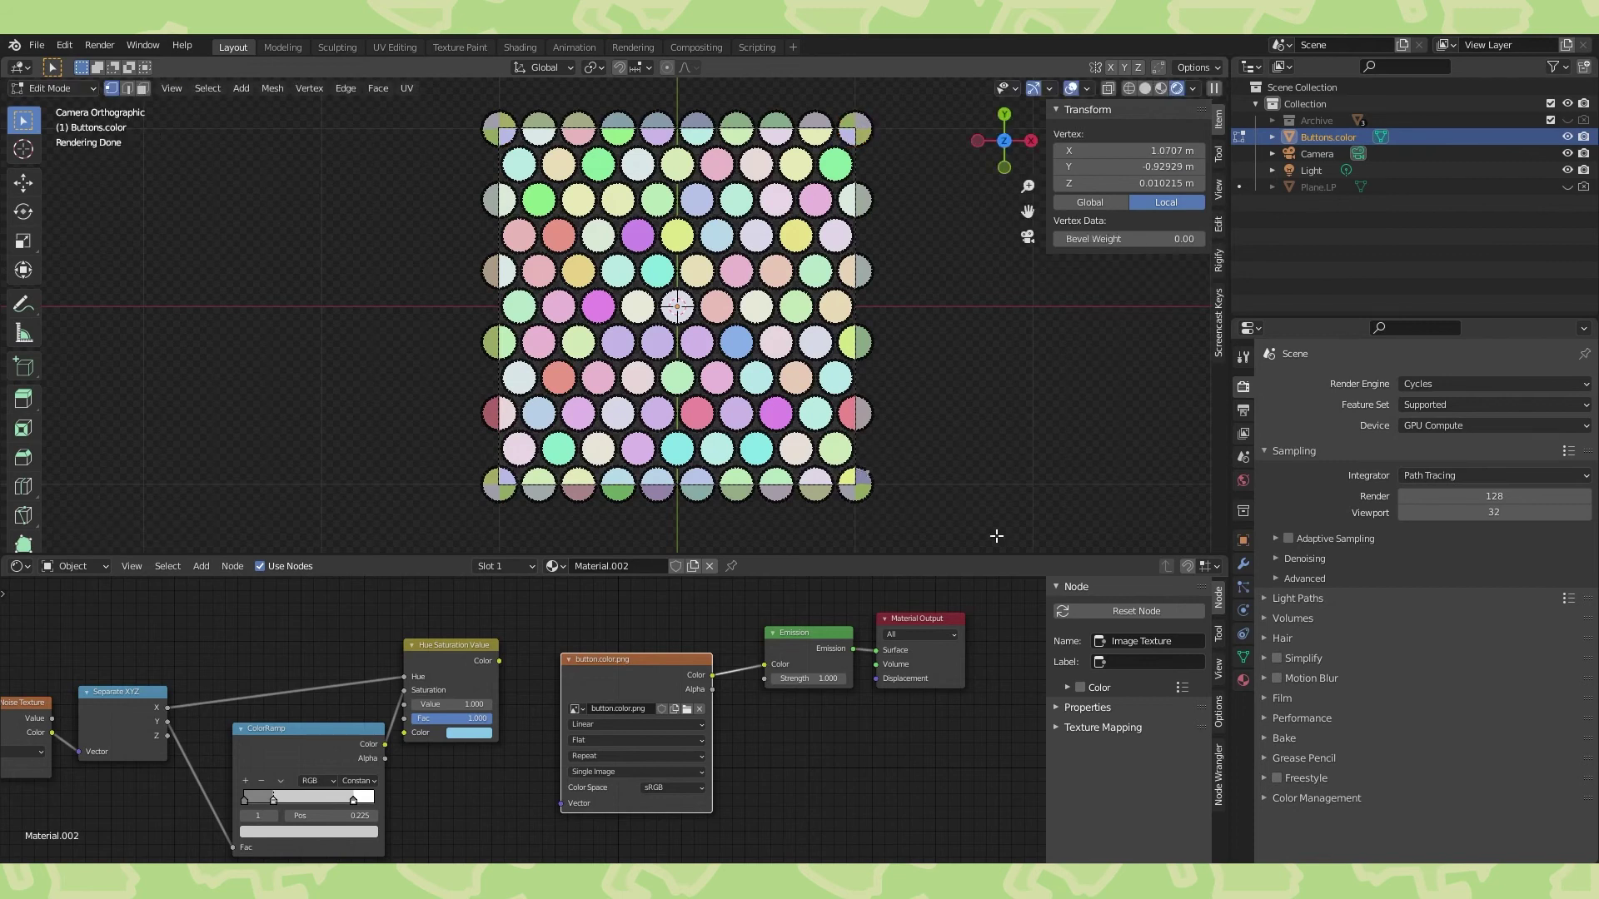
{"action": "type", "text": "r-90"}
{"action": "key", "text": "Return"}
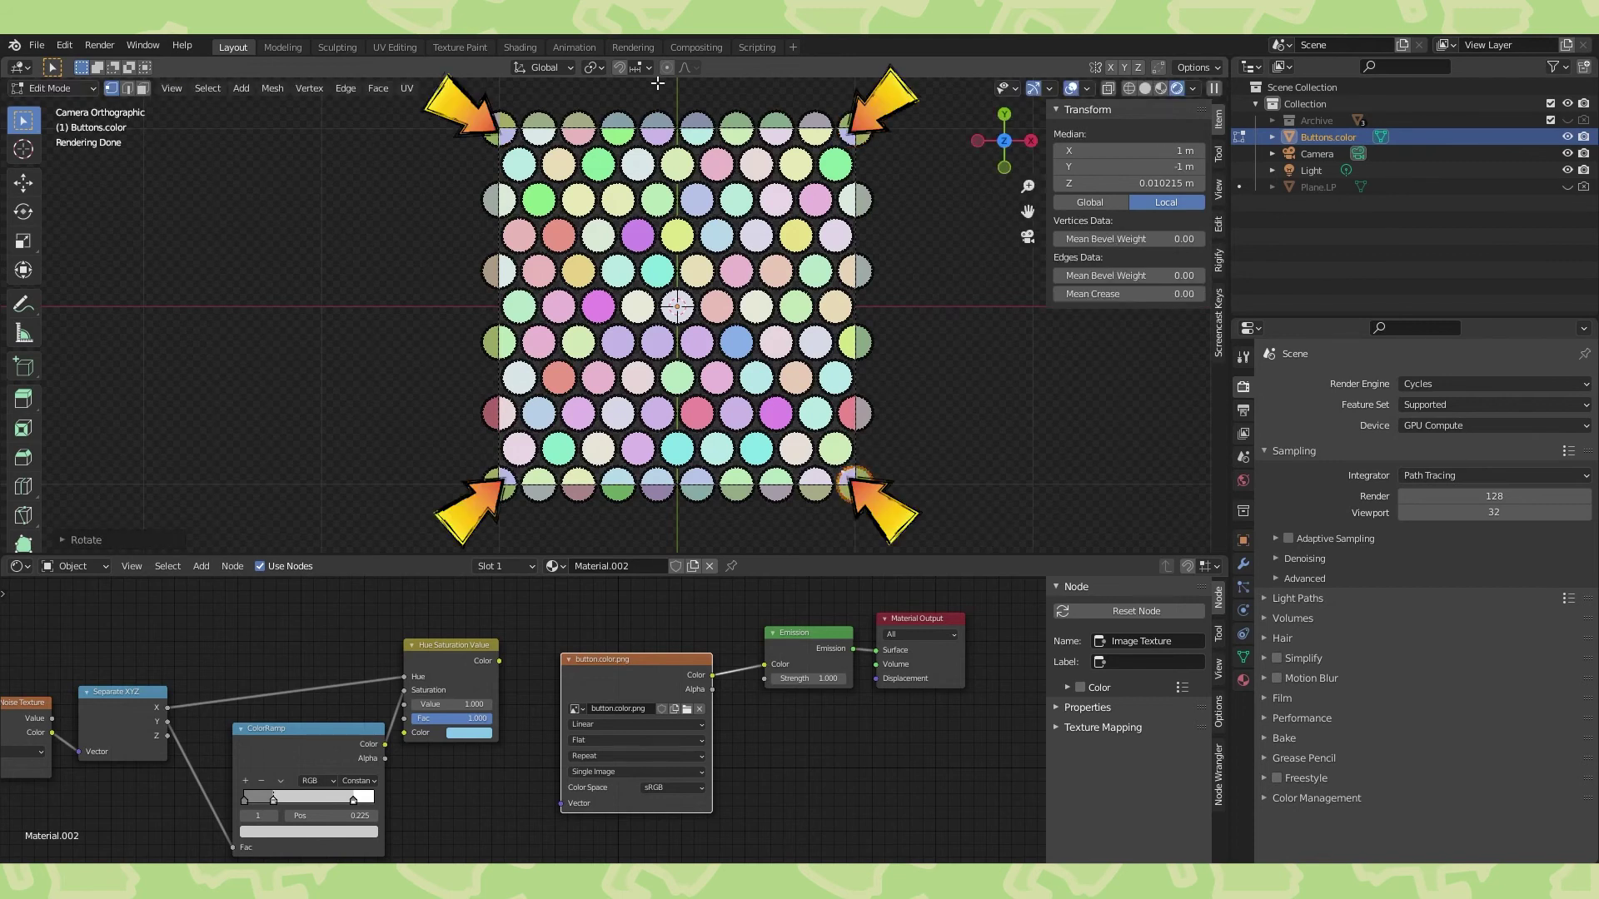
Rotate the non-corner buttons along the upper and right edges by 180°, each around its own center.
{"action": "left_click", "coordinate": [592, 67]}
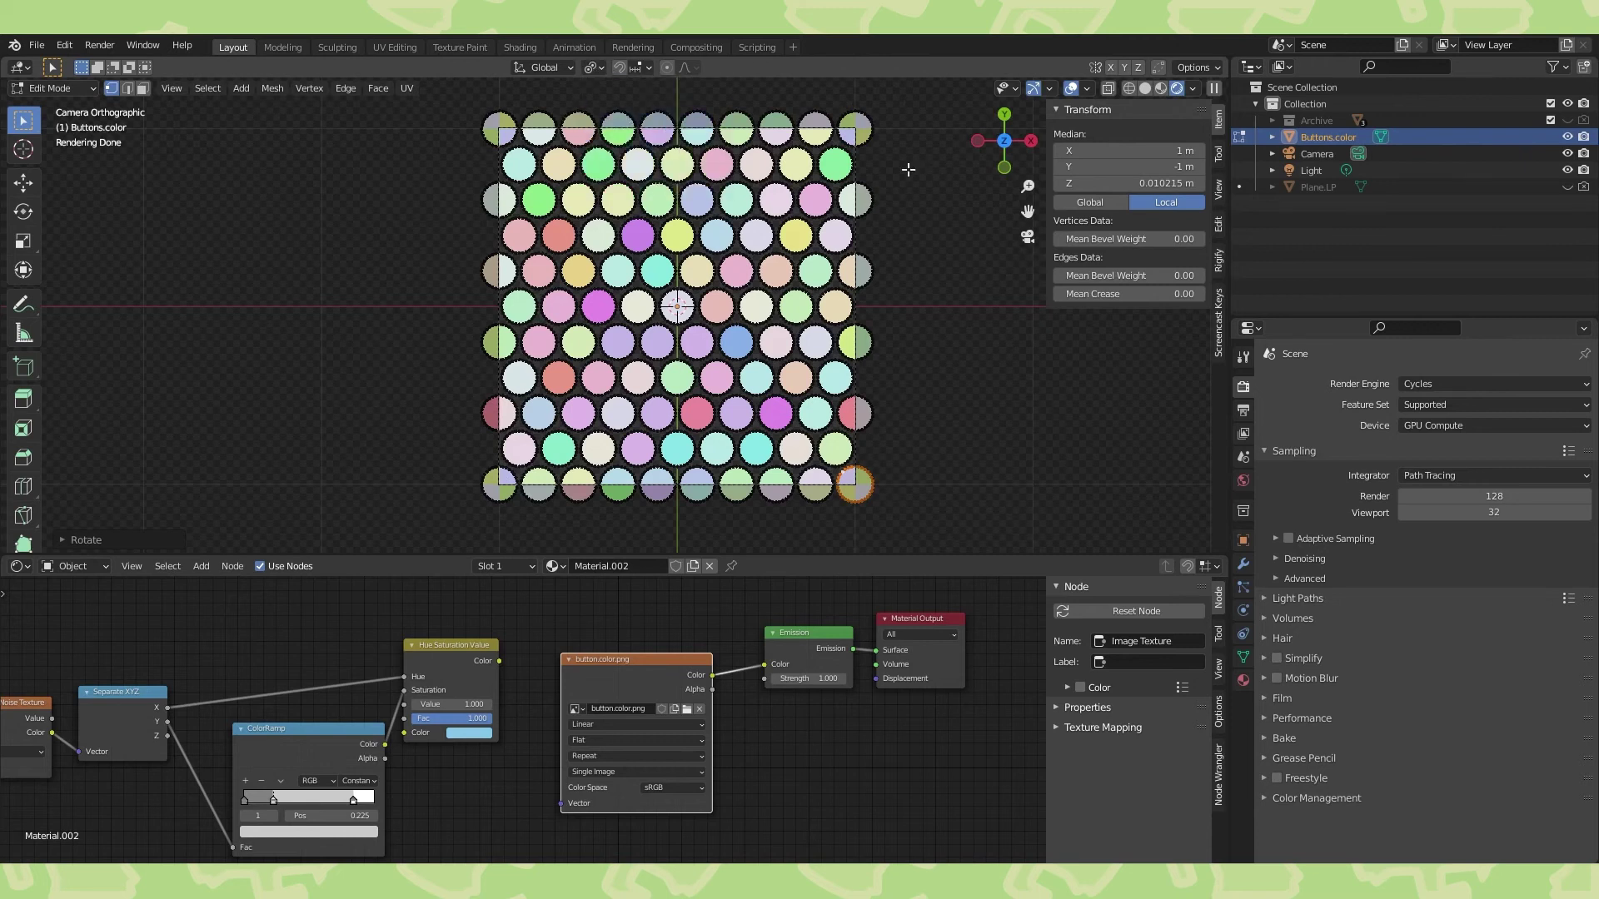
{"action": "key", "text": "Tab"}
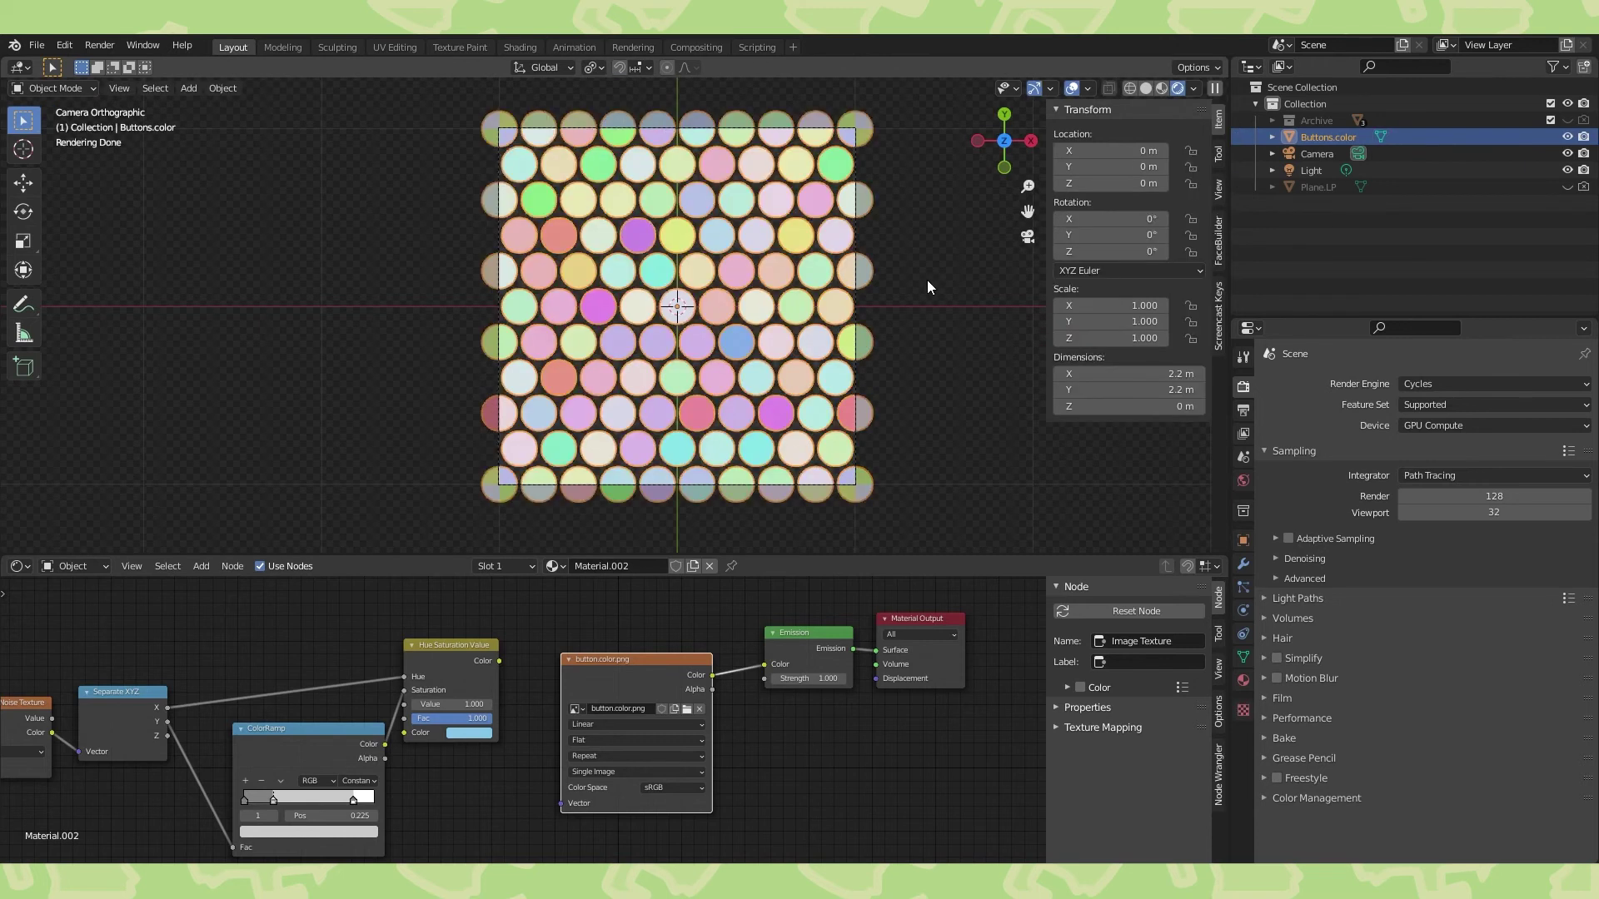
{"action": "key", "text": "Tab"}
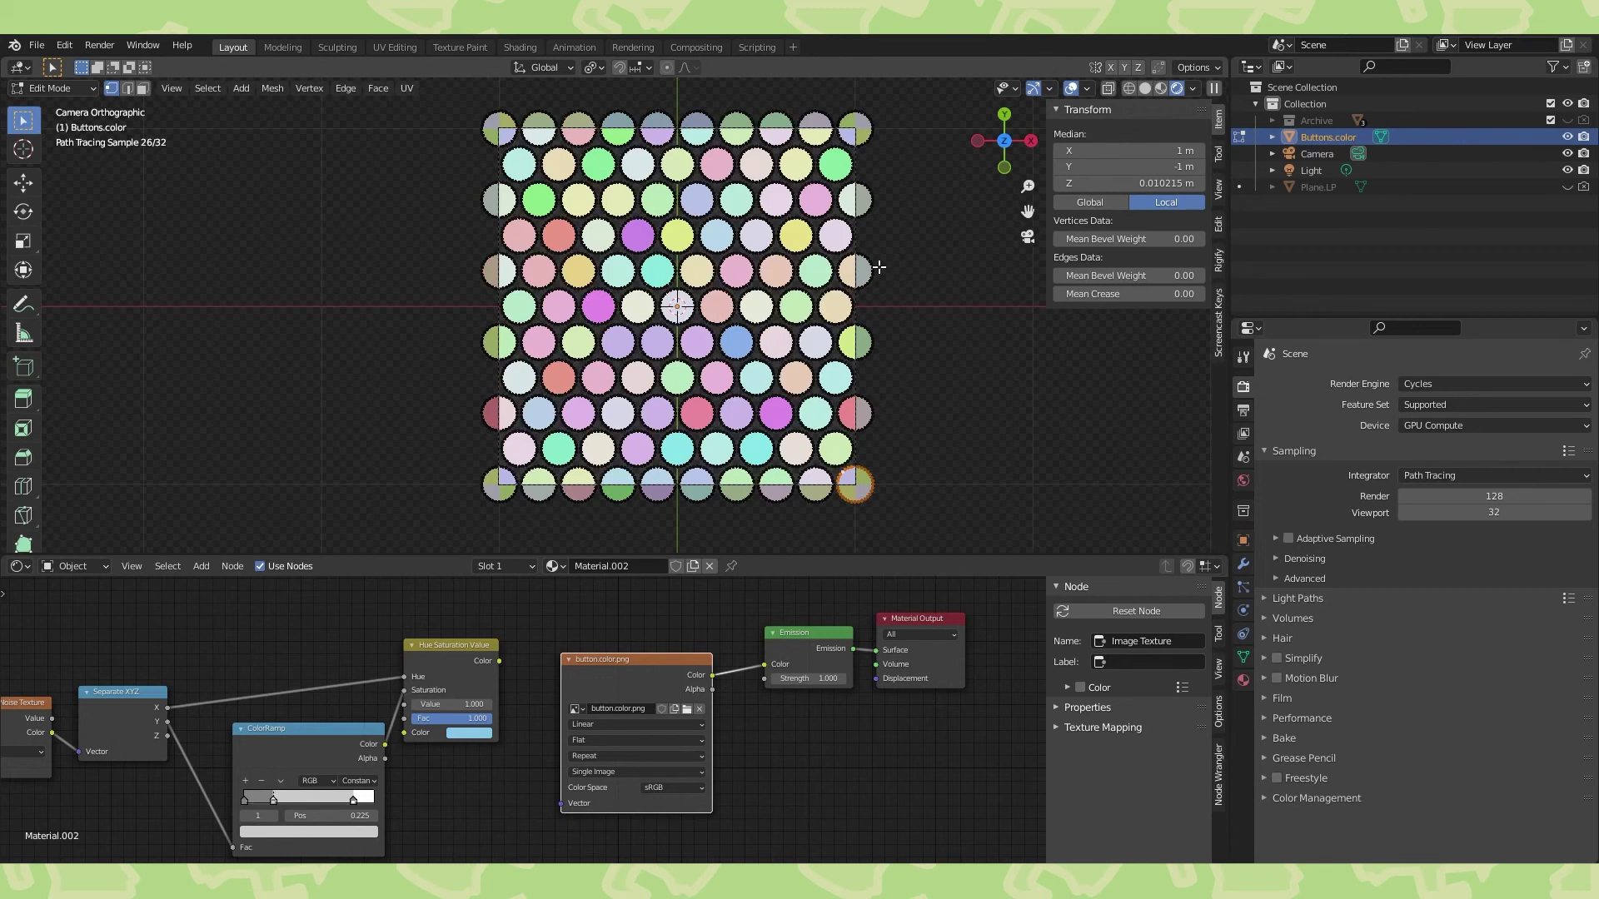
{"action": "left_click", "coordinate": [876, 268]}
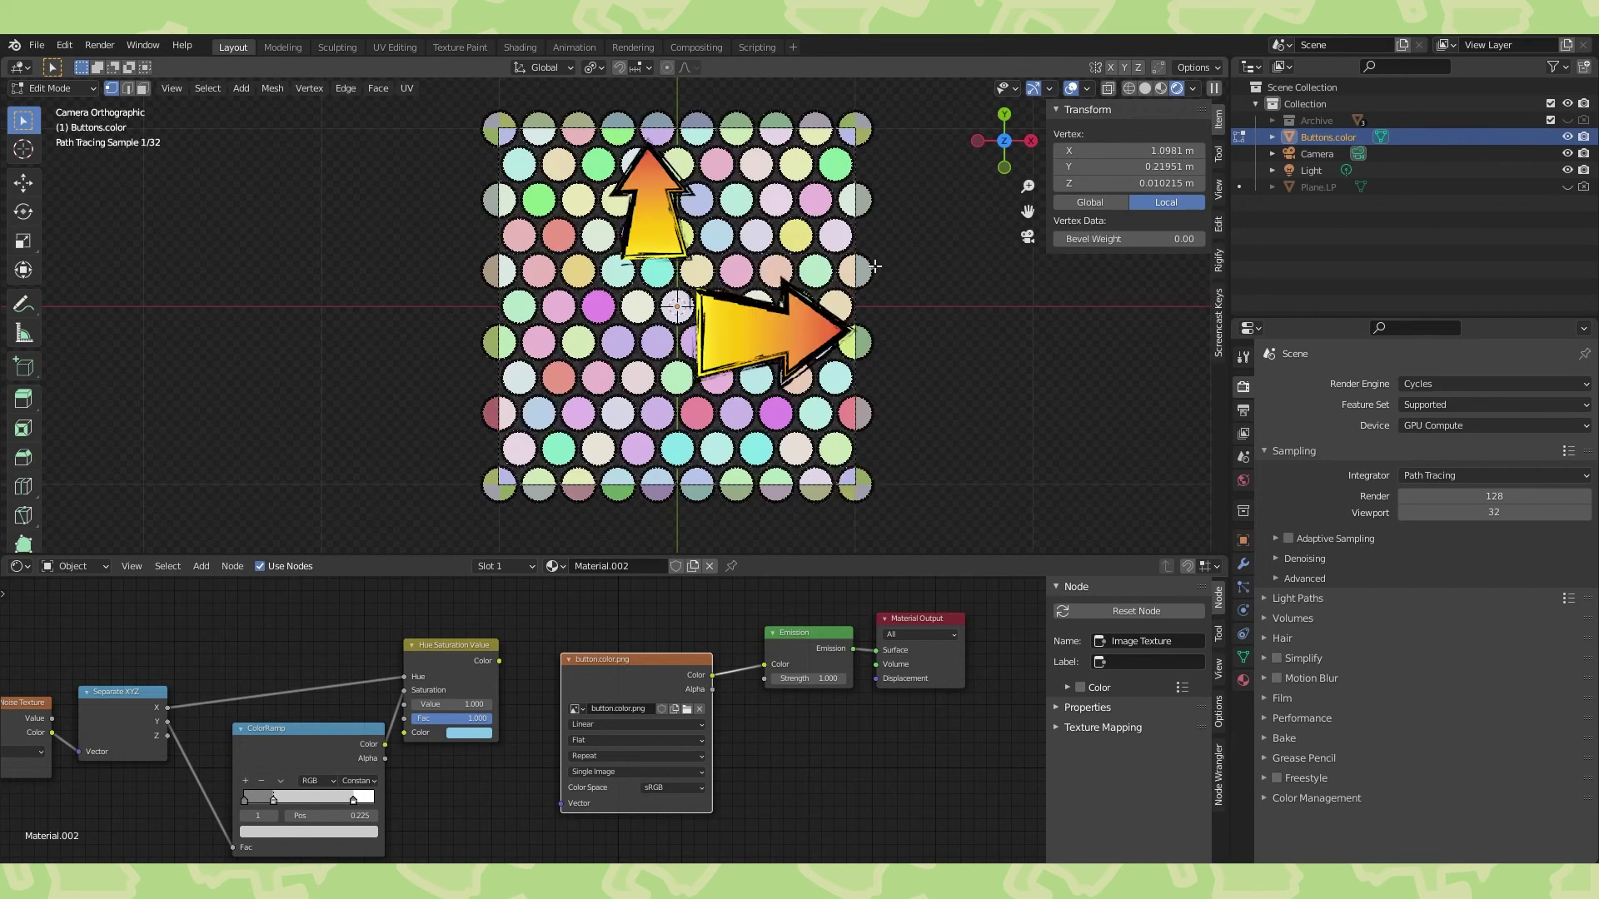
{"action": "left_click", "coordinate": [872, 416], "text": "shift"}
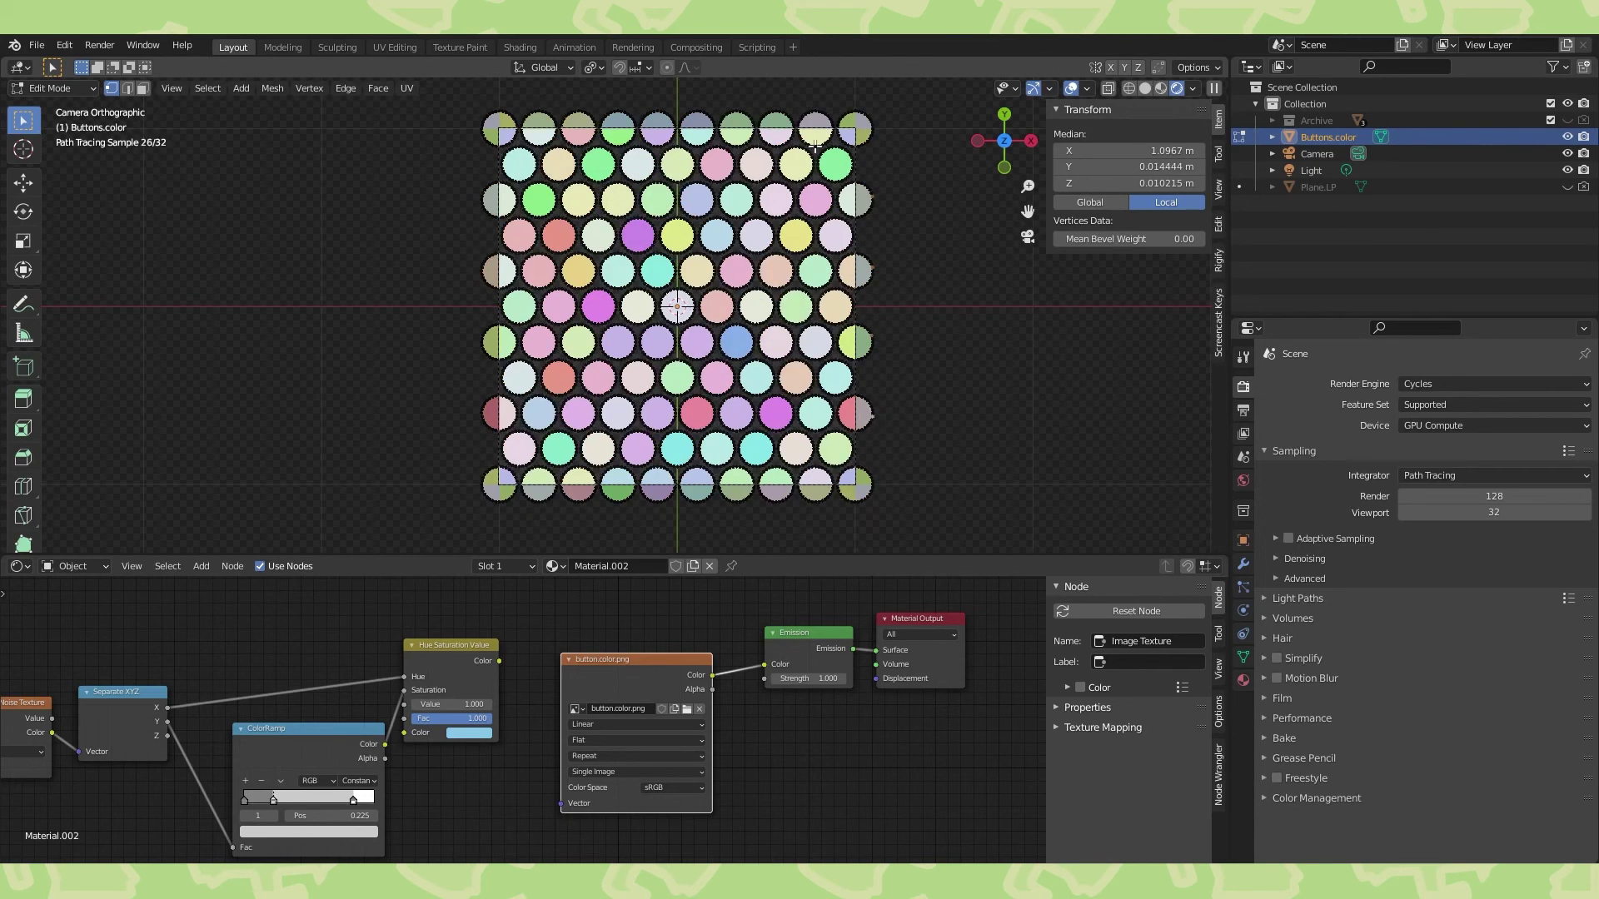
{"action": "left_click", "coordinate": [811, 114], "text": "shift"}
{"action": "left_click", "coordinate": [539, 115]}
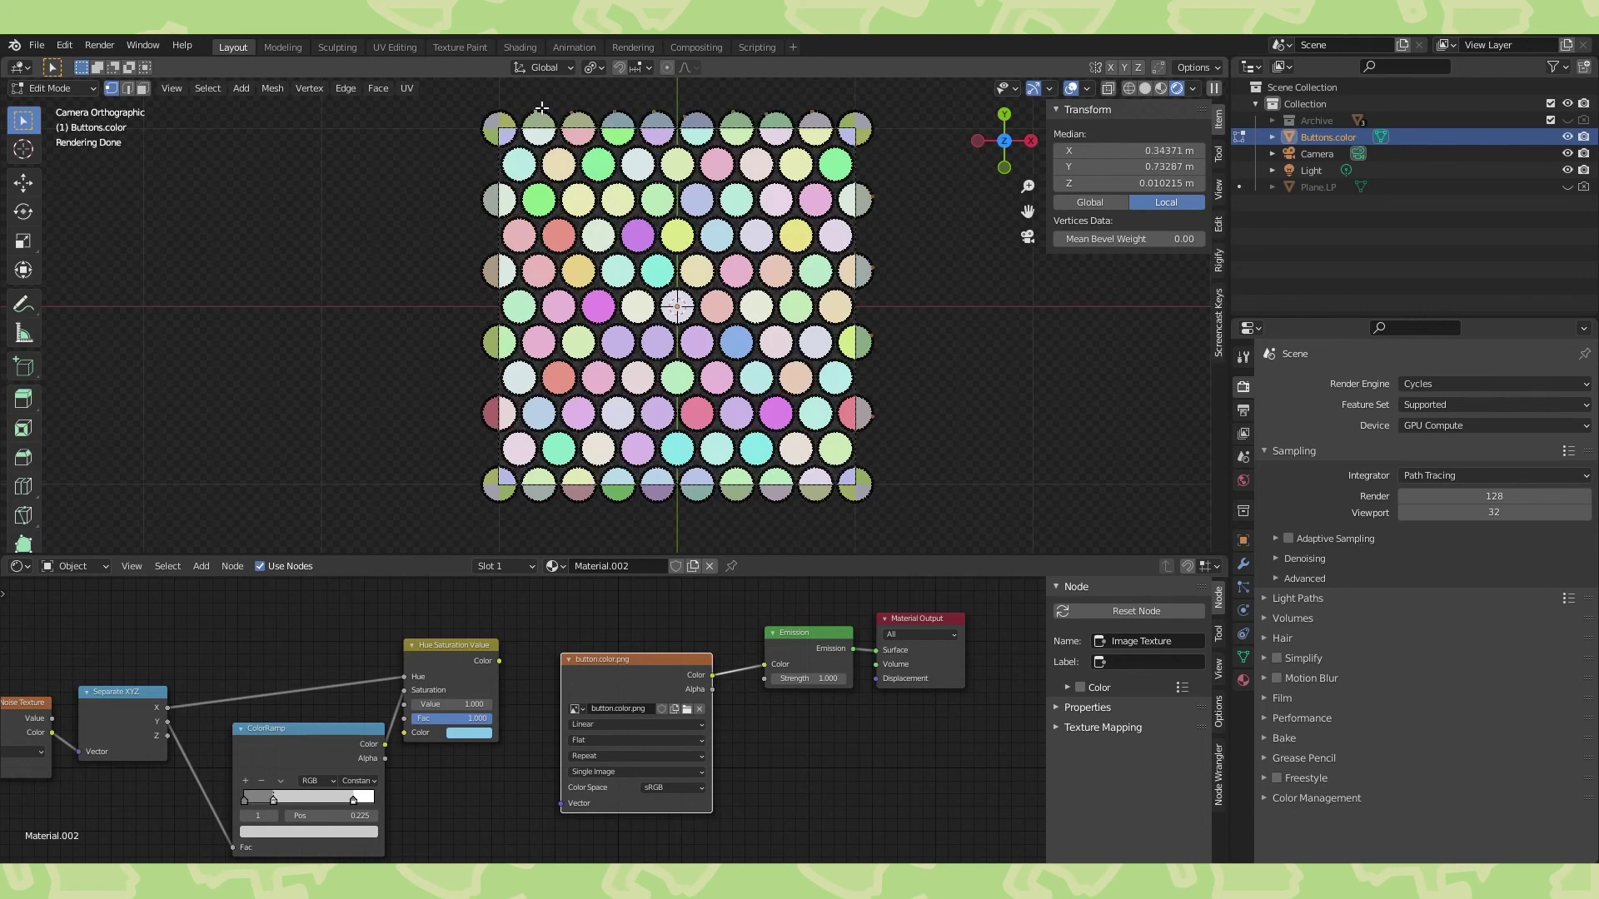
{"action": "key", "text": "ctrl+l"}
{"action": "type", "text": "r"}
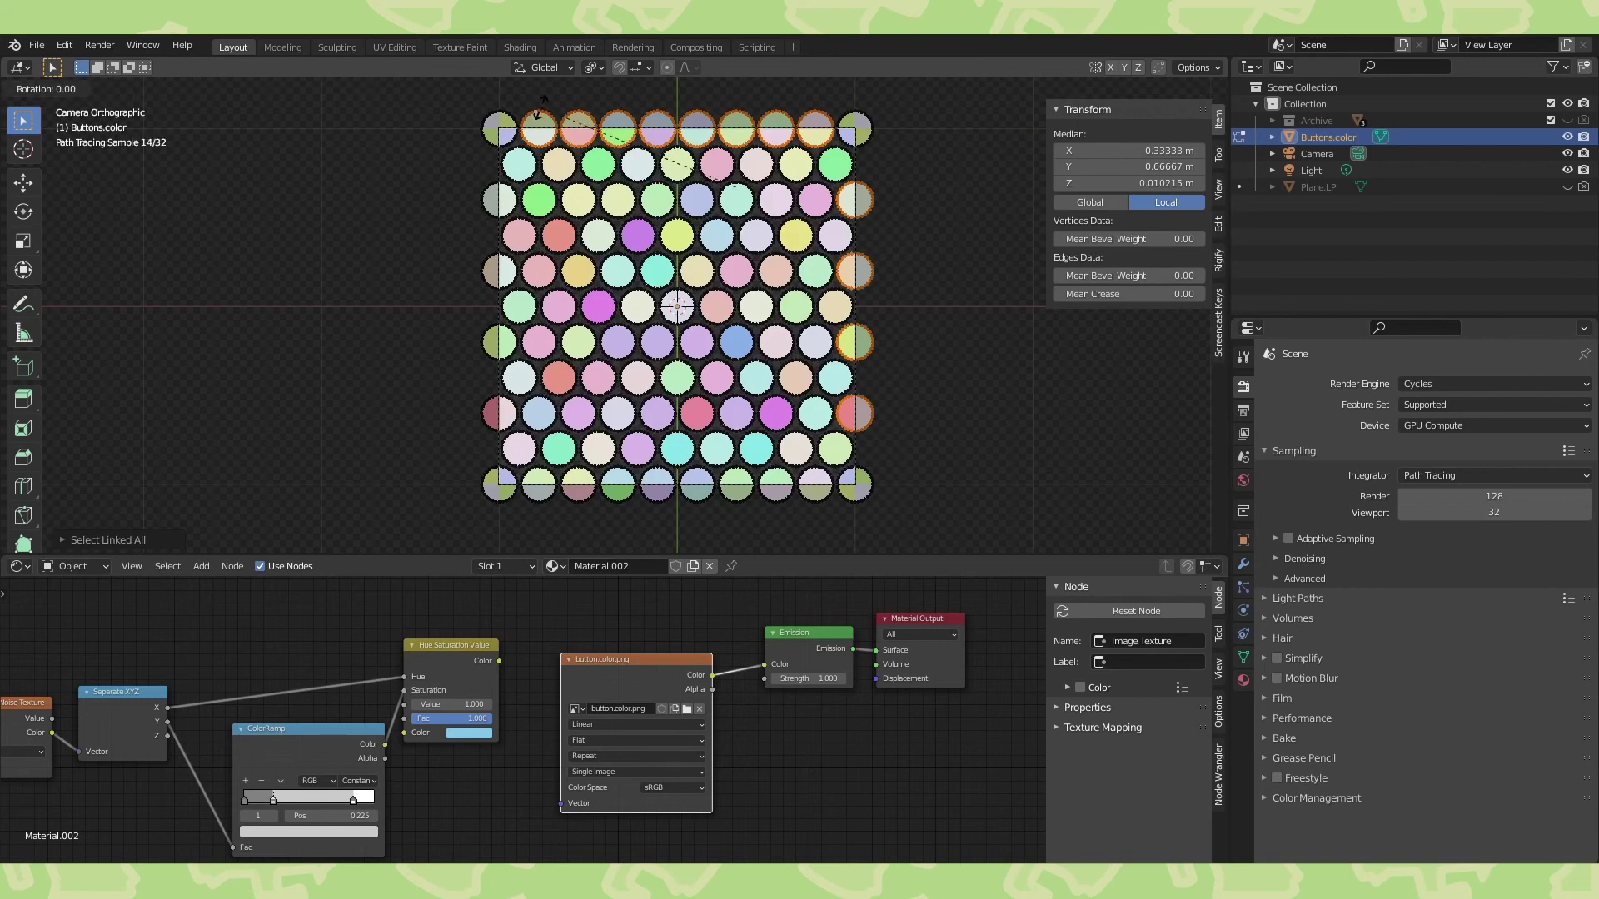
{"action": "type", "text": "180"}
{"action": "key", "text": "Return"}
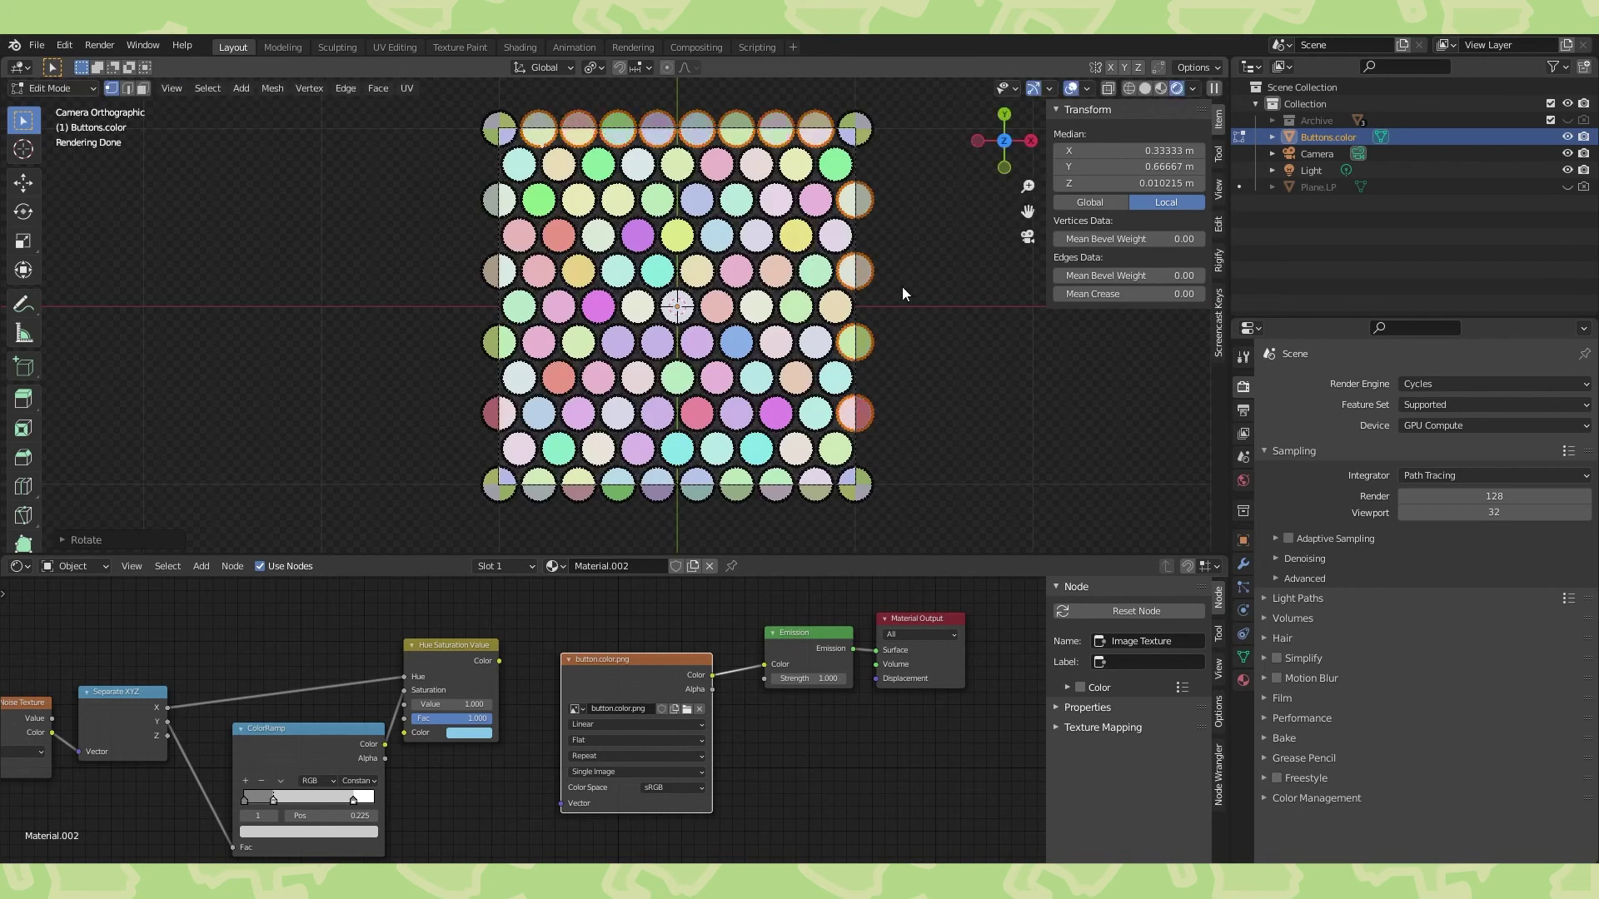
Return to Object Mode, render the image again and relink the button.color.png texture to the Emission color.
{"action": "key", "text": "Tab"}
{"action": "left_click", "coordinate": [99, 46]}
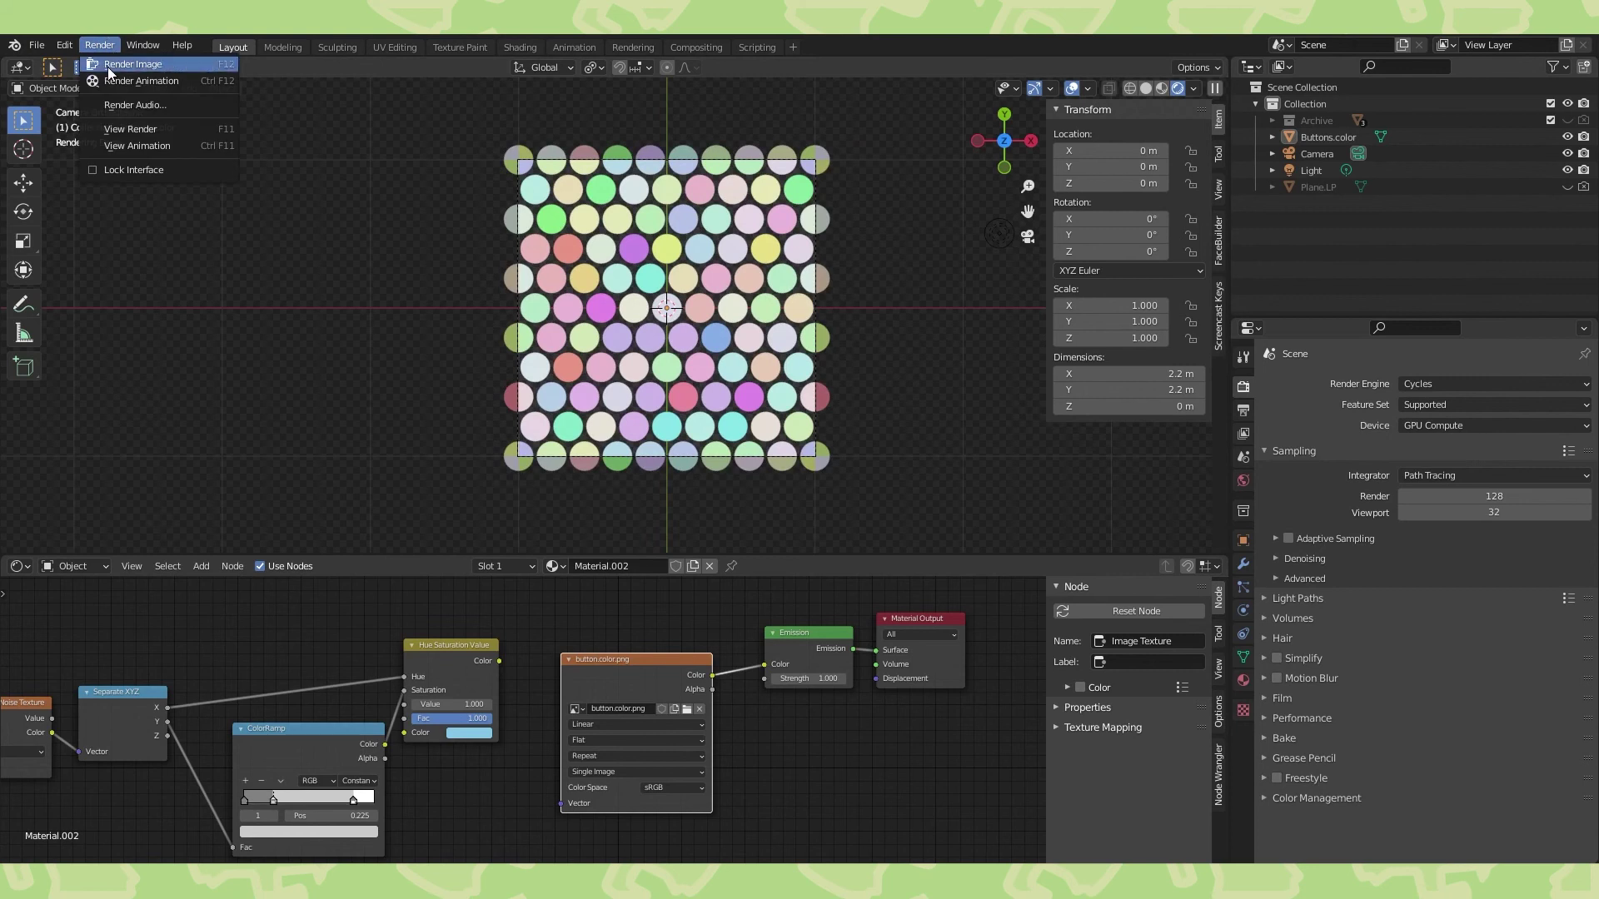
{"action": "left_click", "coordinate": [107, 67]}
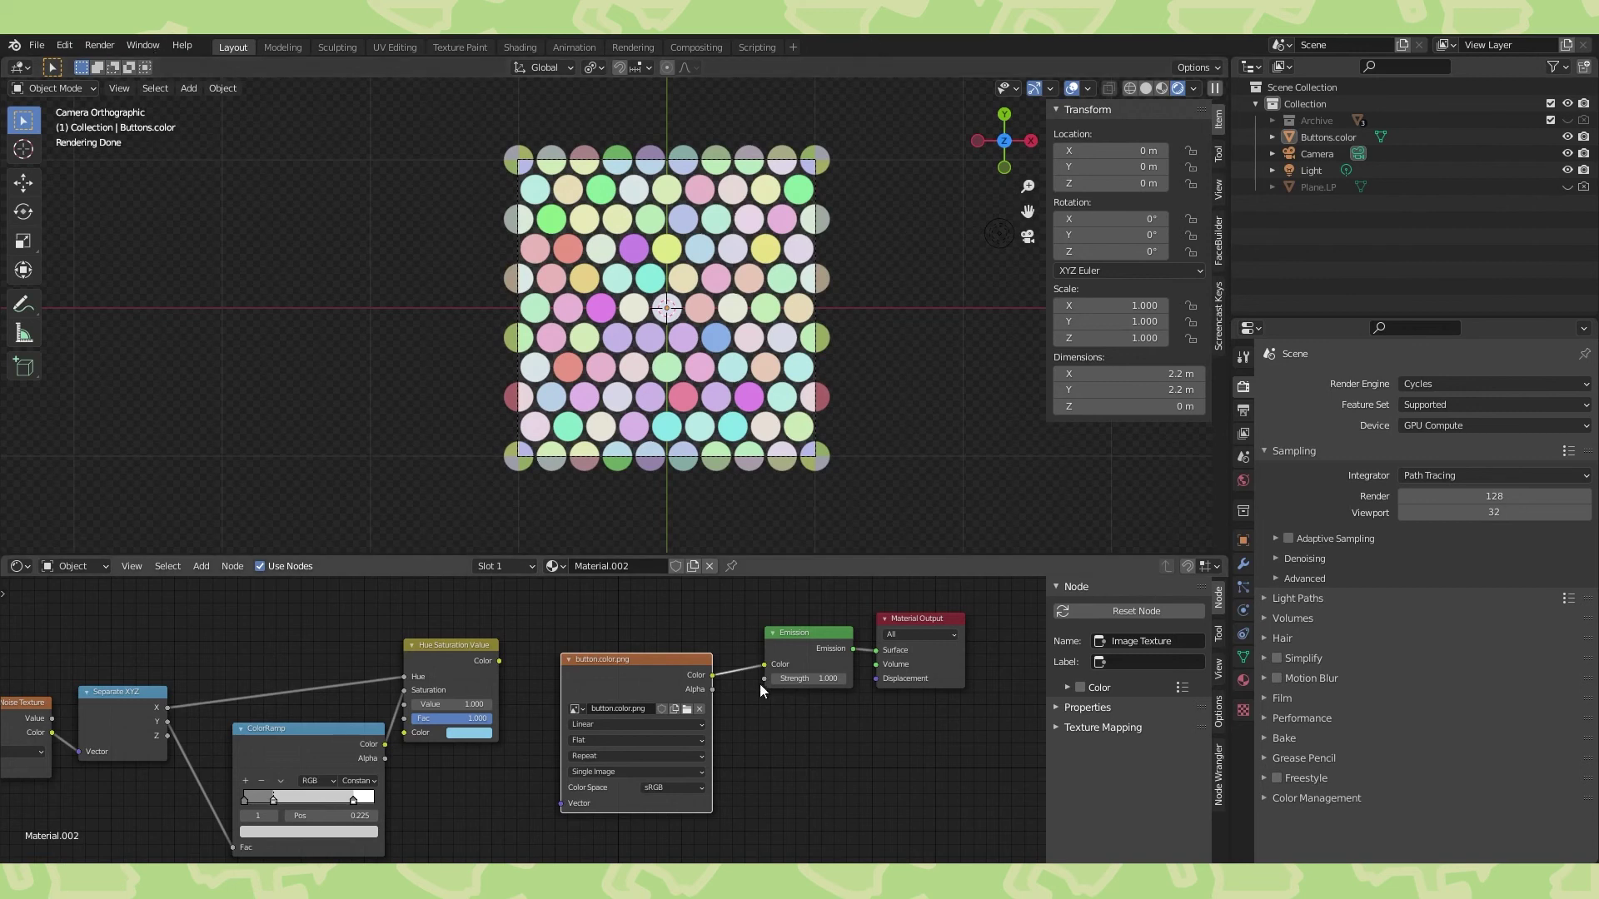
{"action": "left_click_drag", "start_coordinate": [751, 666], "coordinate": [763, 665]}
{"action": "left_click_drag", "start_coordinate": [656, 677], "coordinate": [671, 660]}
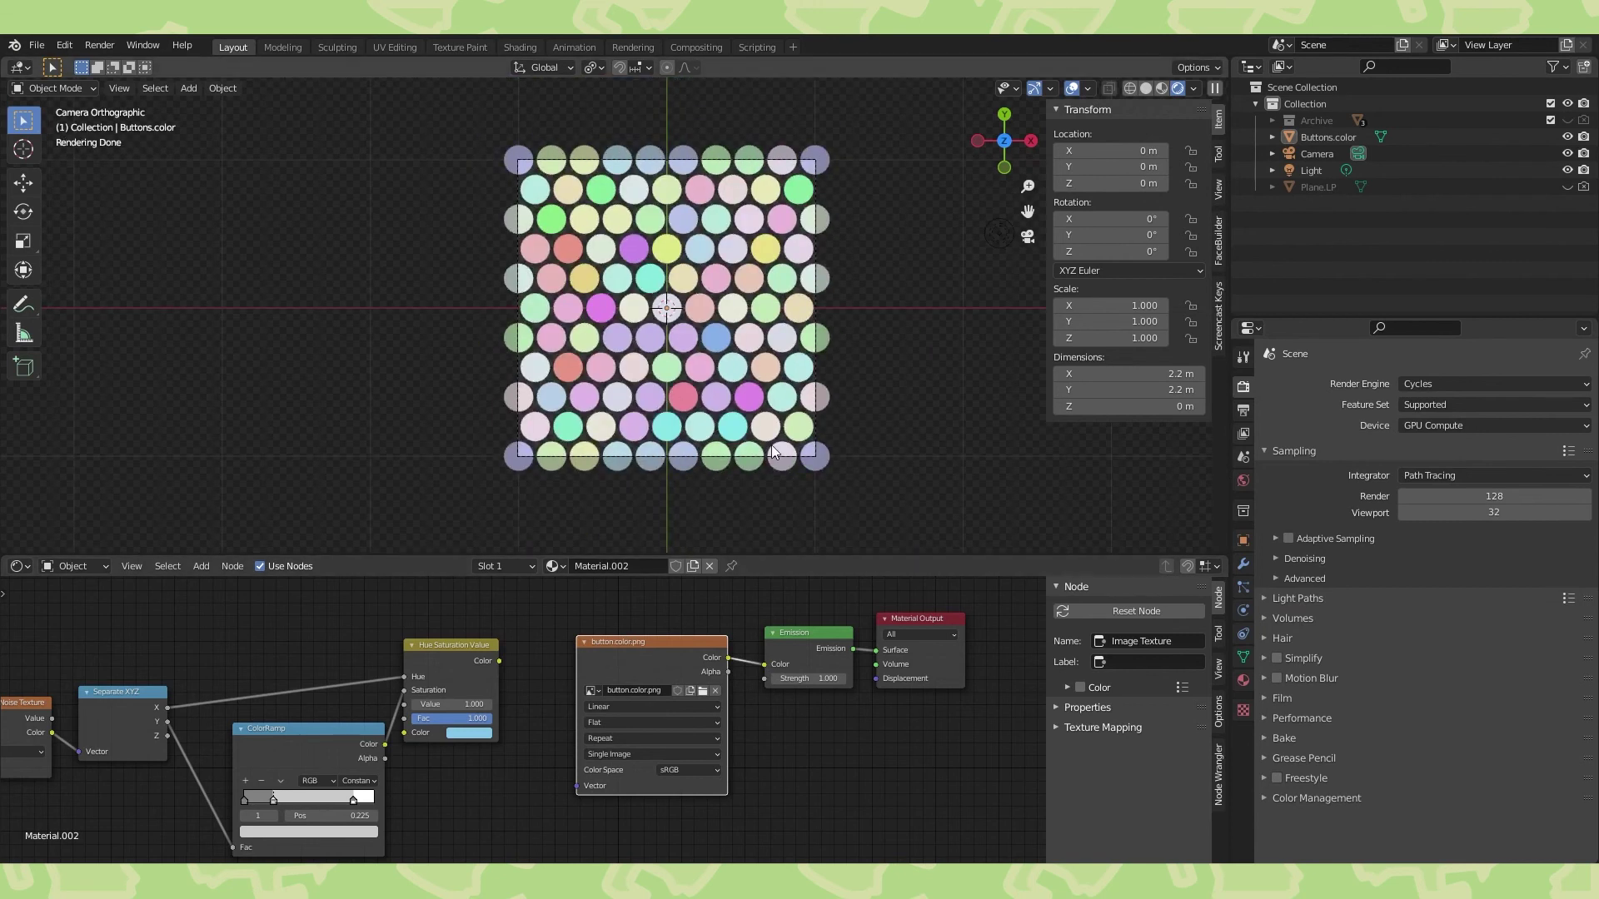
Hide the Buttons.color object, then unhide and select Plane.LP.
{"action": "left_click", "coordinate": [1567, 136]}
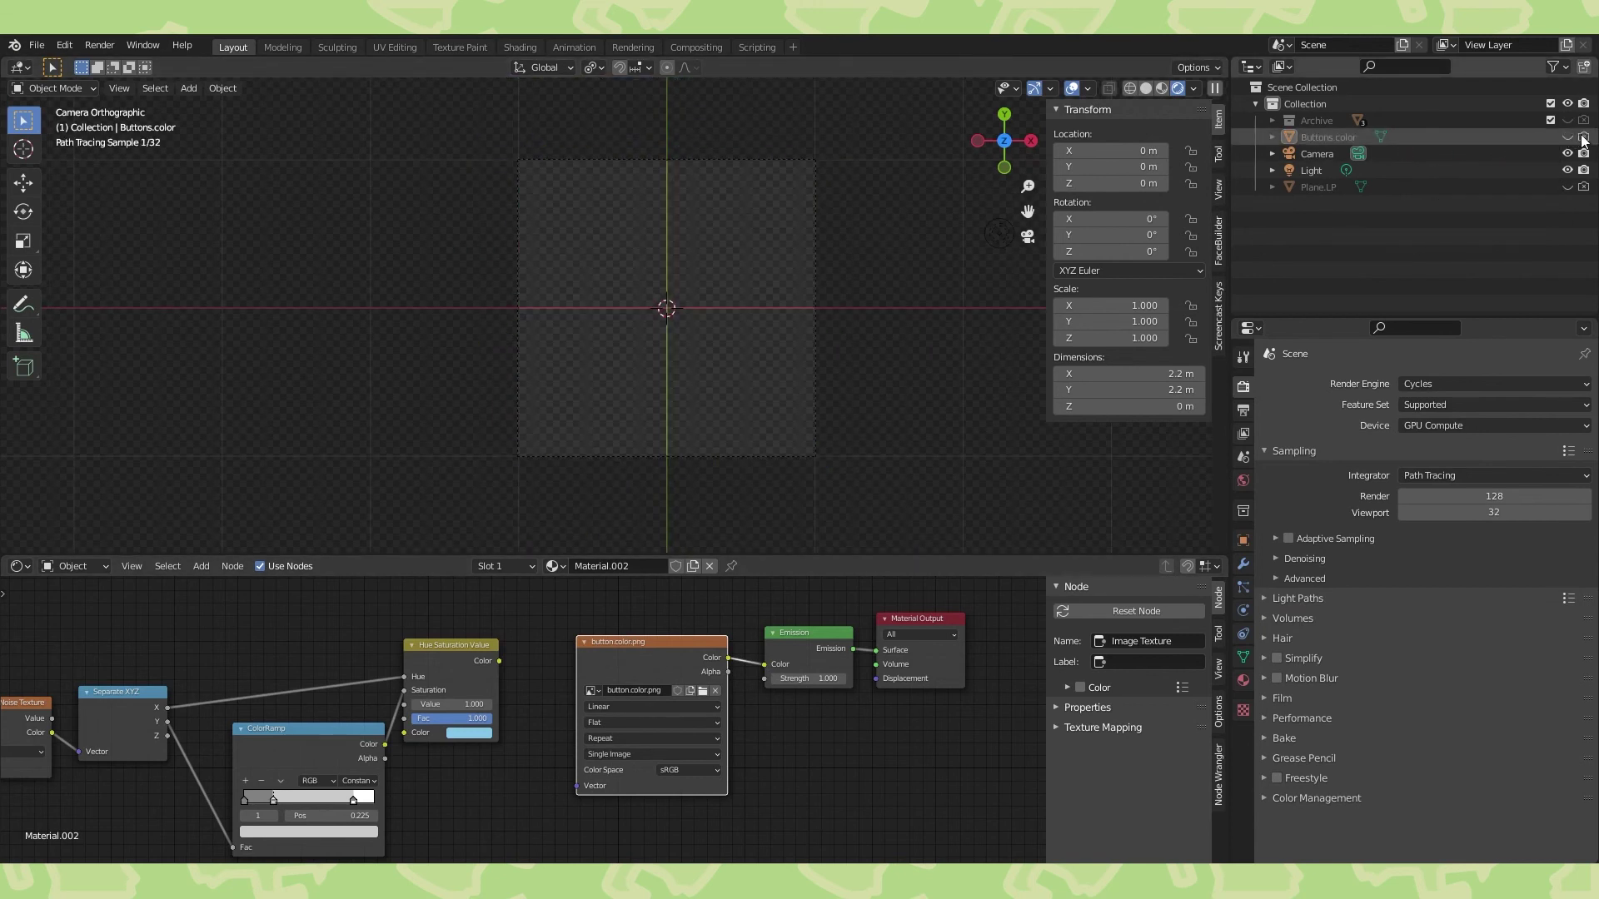
{"action": "left_click", "coordinate": [1567, 188]}
{"action": "left_click", "coordinate": [752, 304]}
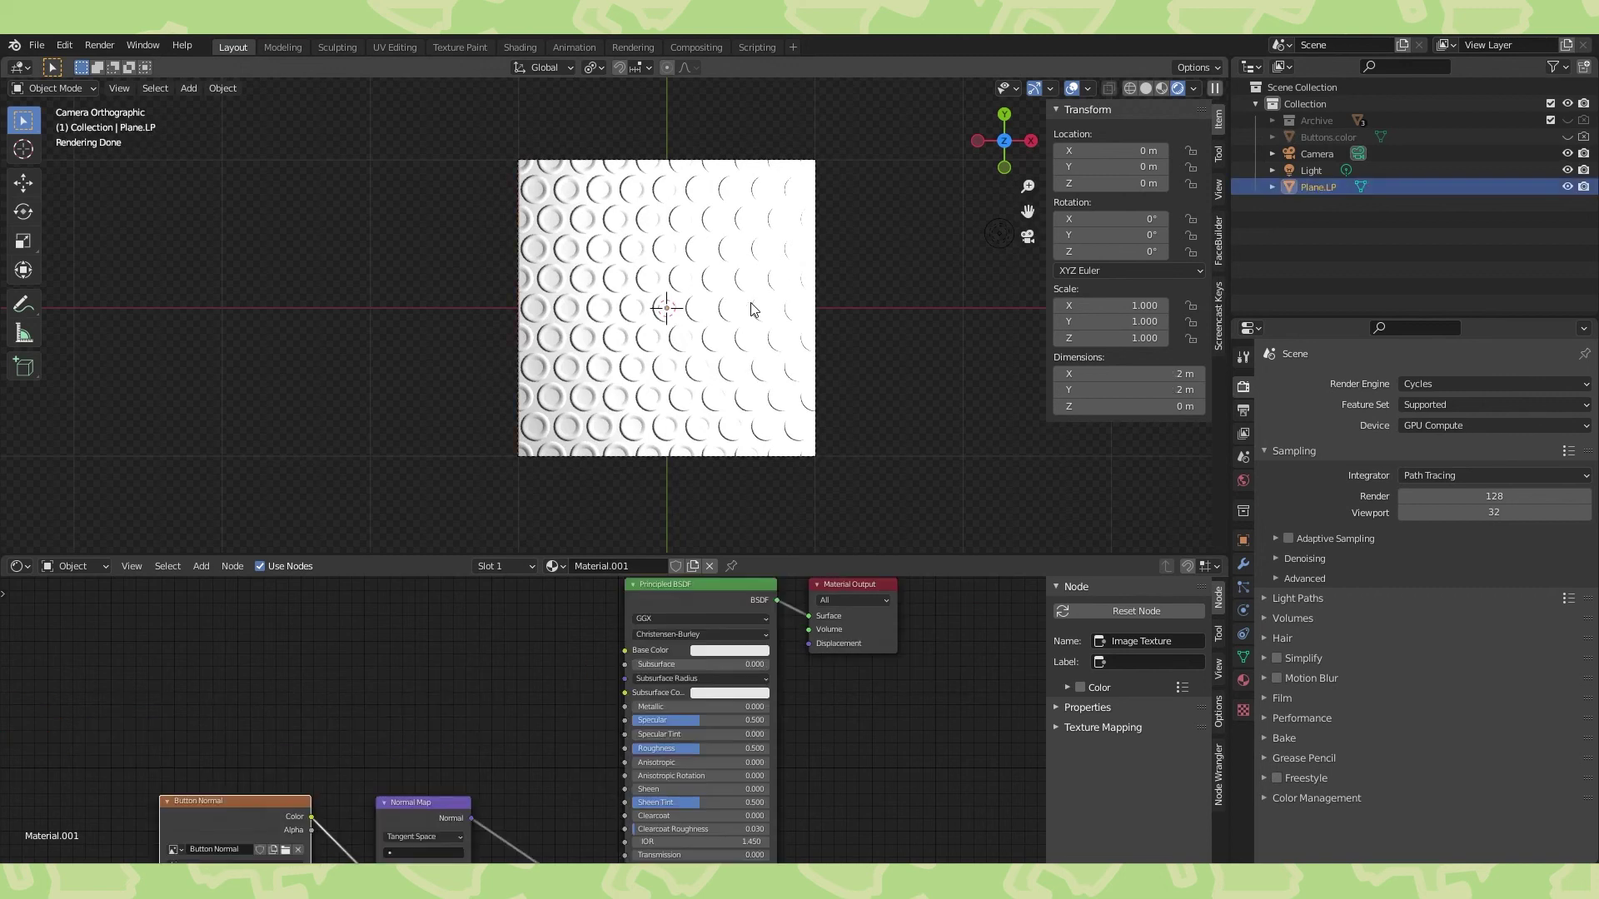
Add an Image Texture node with button.color.png to the plane's material and connect it to the Principled BSDF Base Color.
{"action": "scroll", "coordinate": [702, 391], "scroll_direction": "down", "scroll_amount": 1}
{"action": "key", "text": "Home"}
{"action": "key", "text": "shift+a"}
{"action": "mouse_move", "coordinate": [438, 702]}
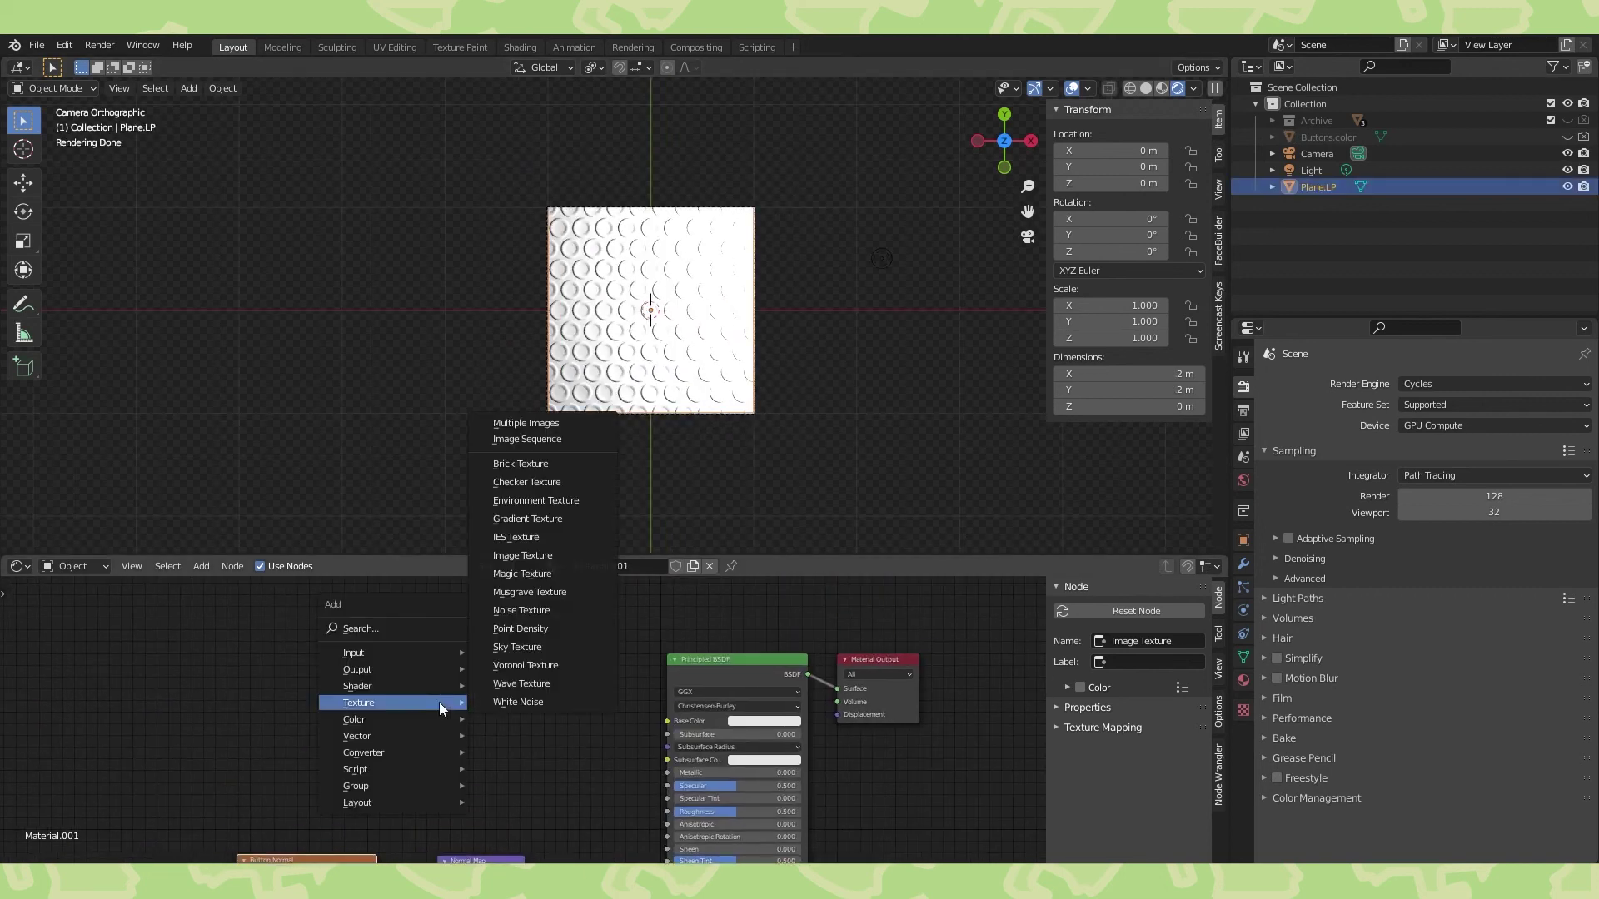
{"action": "left_click", "coordinate": [523, 555]}
{"action": "left_click", "coordinate": [403, 657]}
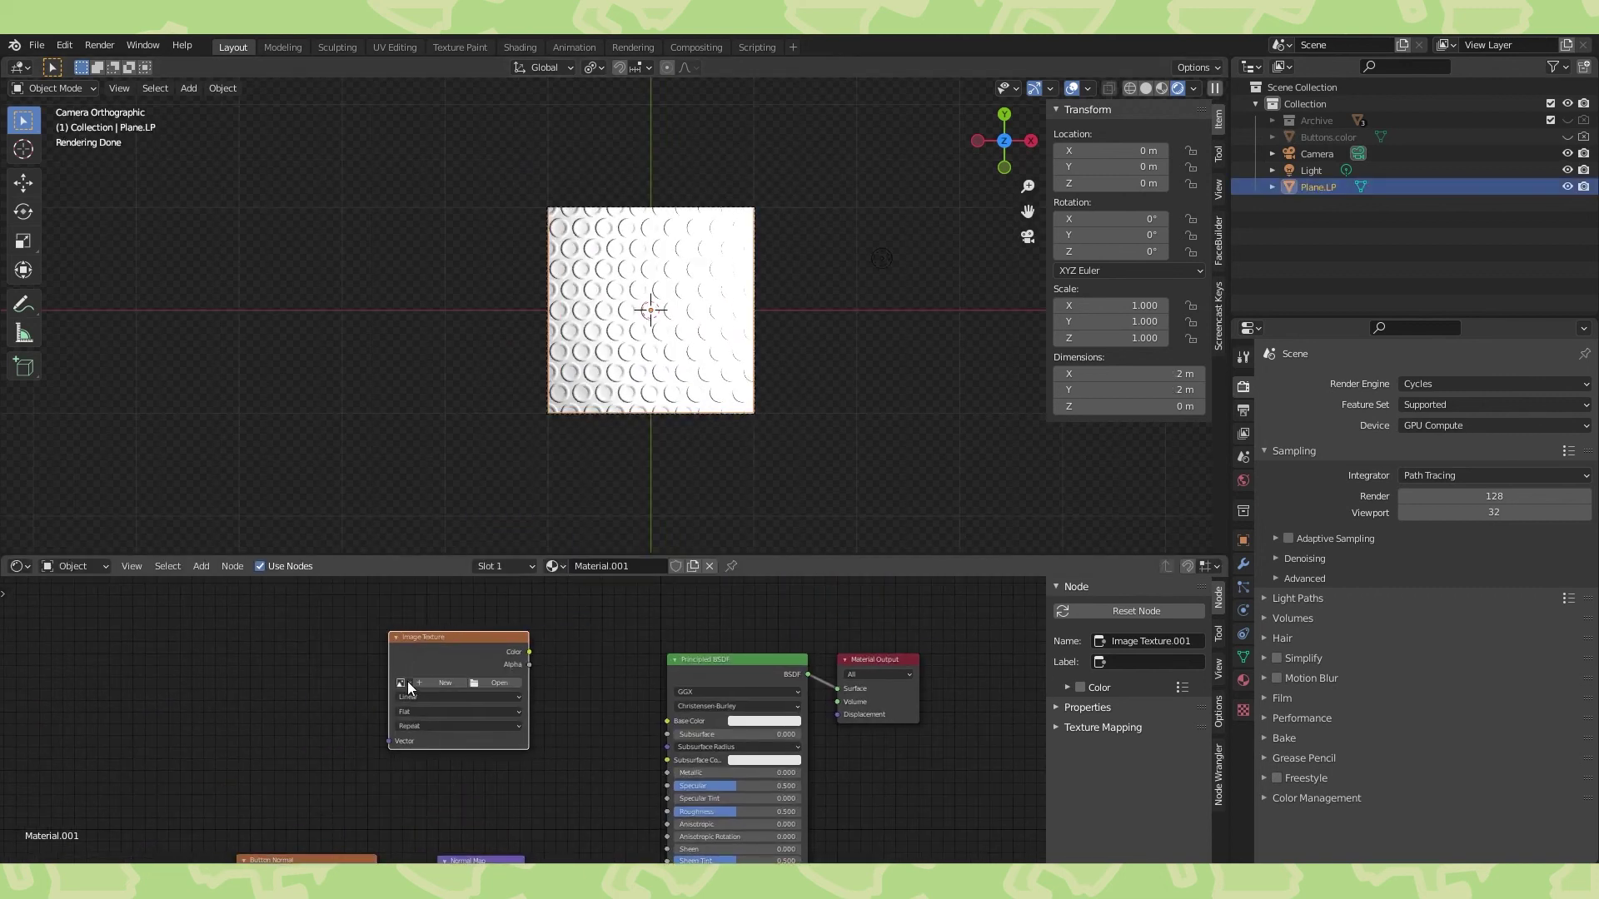
{"action": "left_click", "coordinate": [402, 683]}
{"action": "left_click", "coordinate": [439, 713]}
{"action": "scroll", "coordinate": [541, 674], "scroll_direction": "up", "scroll_amount": 2}
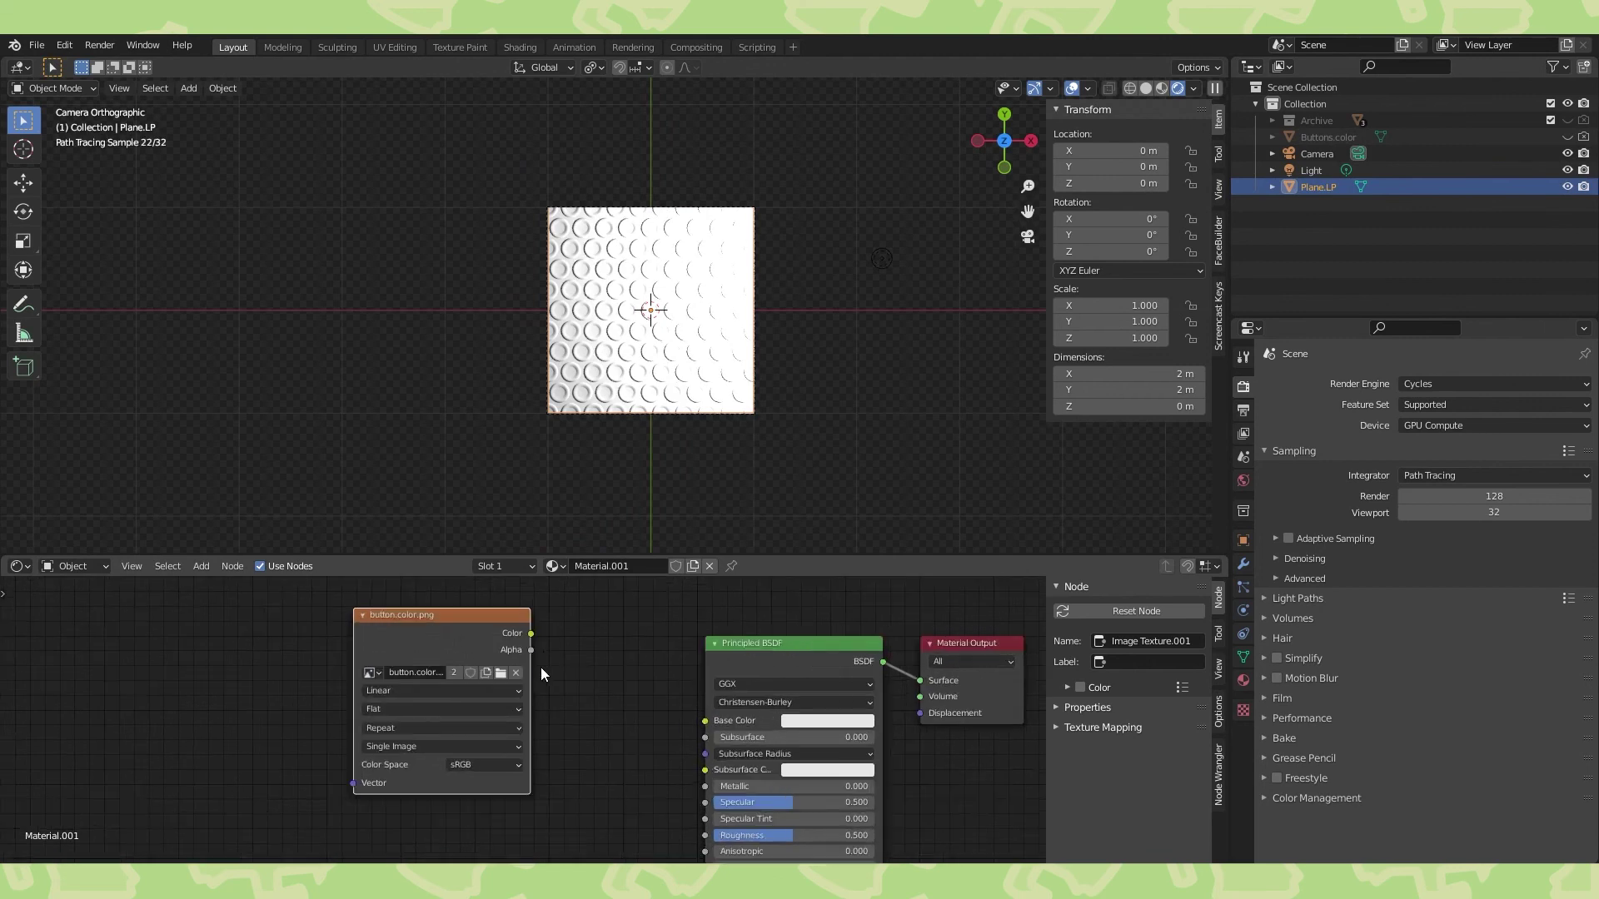
{"action": "left_click_drag", "start_coordinate": [708, 721], "coordinate": [708, 721]}
{"action": "scroll", "coordinate": [867, 376], "scroll_direction": "up", "scroll_amount": 5}
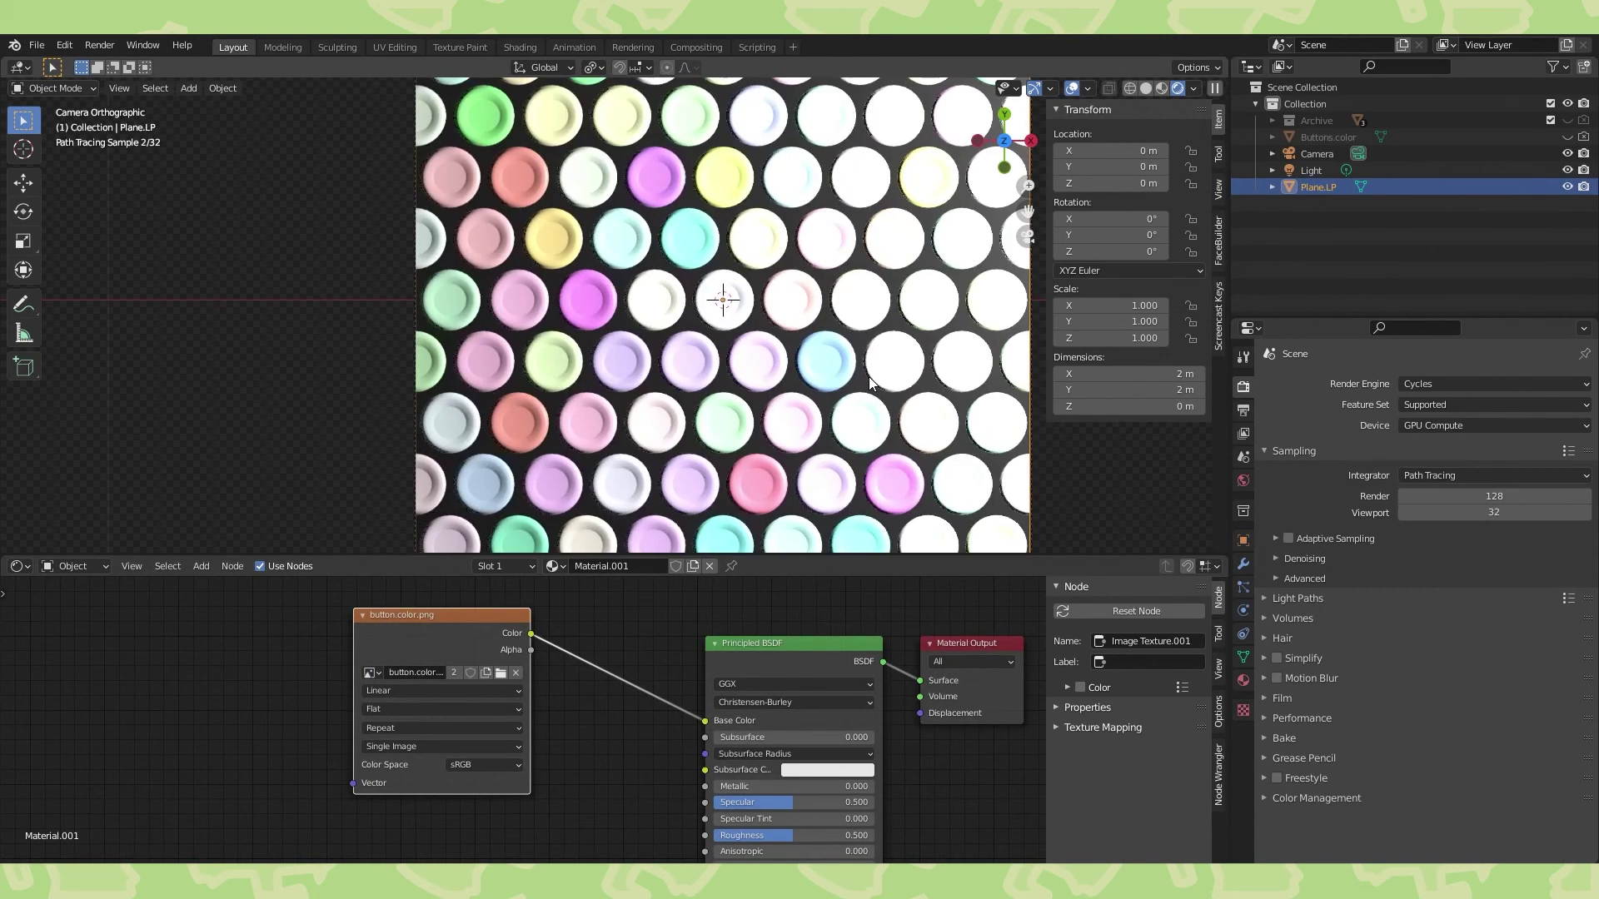
{"action": "scroll", "coordinate": [793, 372], "scroll_direction": "up", "scroll_amount": 2}
{"action": "scroll", "coordinate": [792, 372], "scroll_direction": "down", "scroll_amount": 4}
Move the button.color.png texture node farther away and insert a MixRGB node on its link to Base Color.
{"action": "left_click_drag", "start_coordinate": [488, 636], "coordinate": [255, 647]}
{"action": "scroll", "coordinate": [752, 377], "scroll_direction": "down", "scroll_amount": 2}
{"action": "middle_click_drag", "start_coordinate": [435, 692], "coordinate": [524, 630]}
{"action": "left_click_drag", "start_coordinate": [333, 582], "coordinate": [269, 601]}
{"action": "key", "text": "shift+a"}
{"action": "mouse_move", "coordinate": [500, 726]}
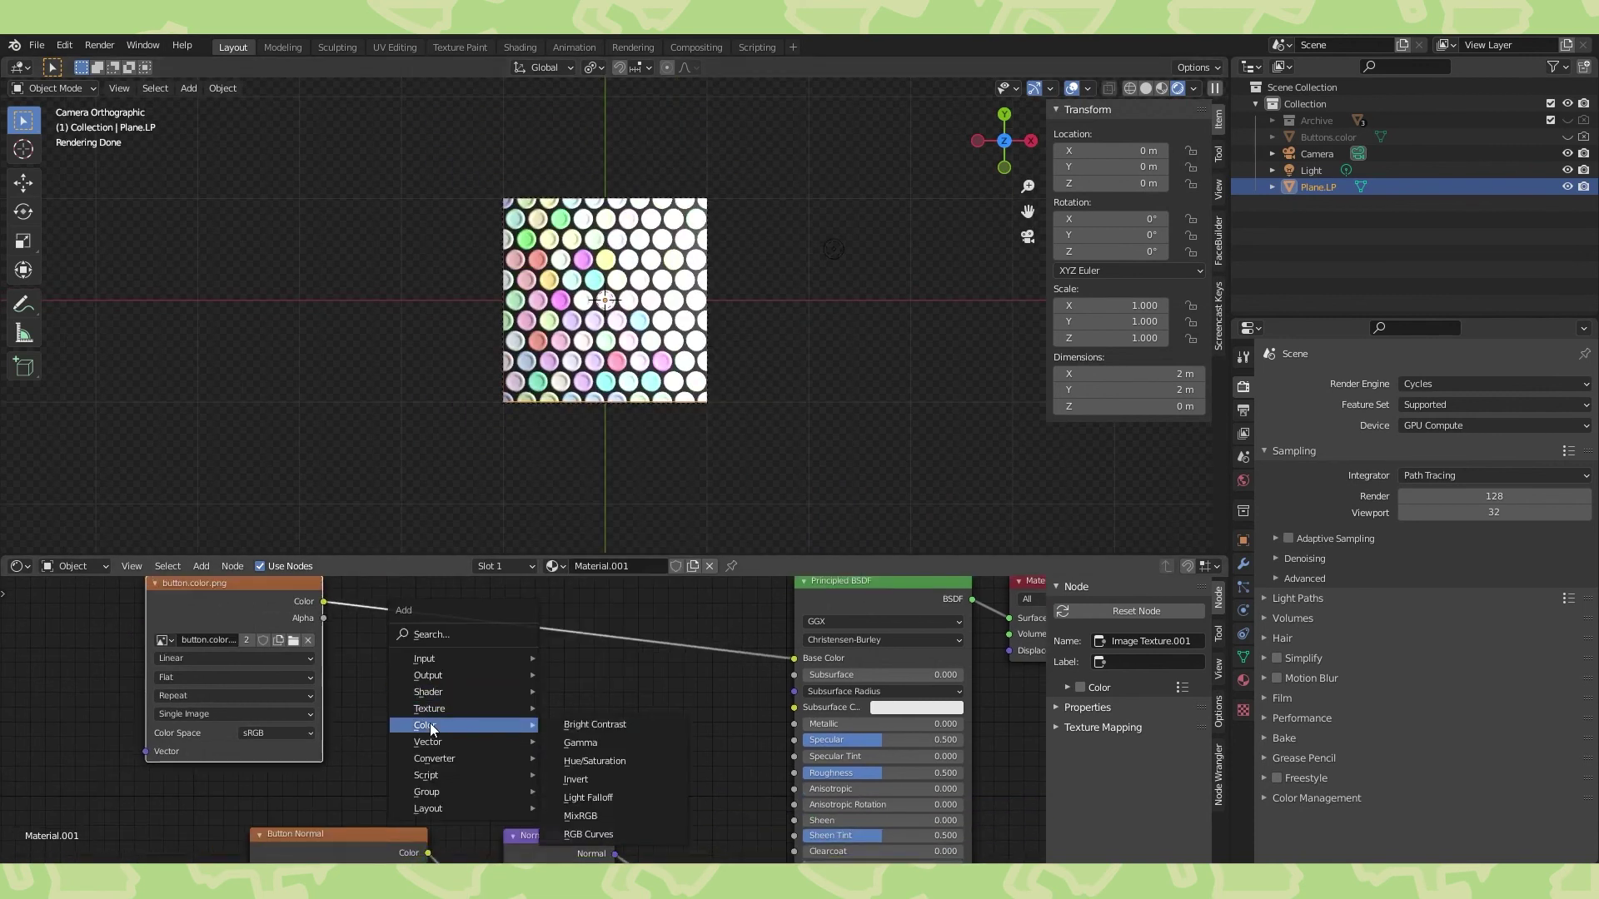
{"action": "left_click", "coordinate": [600, 816]}
{"action": "left_click", "coordinate": [613, 621]}
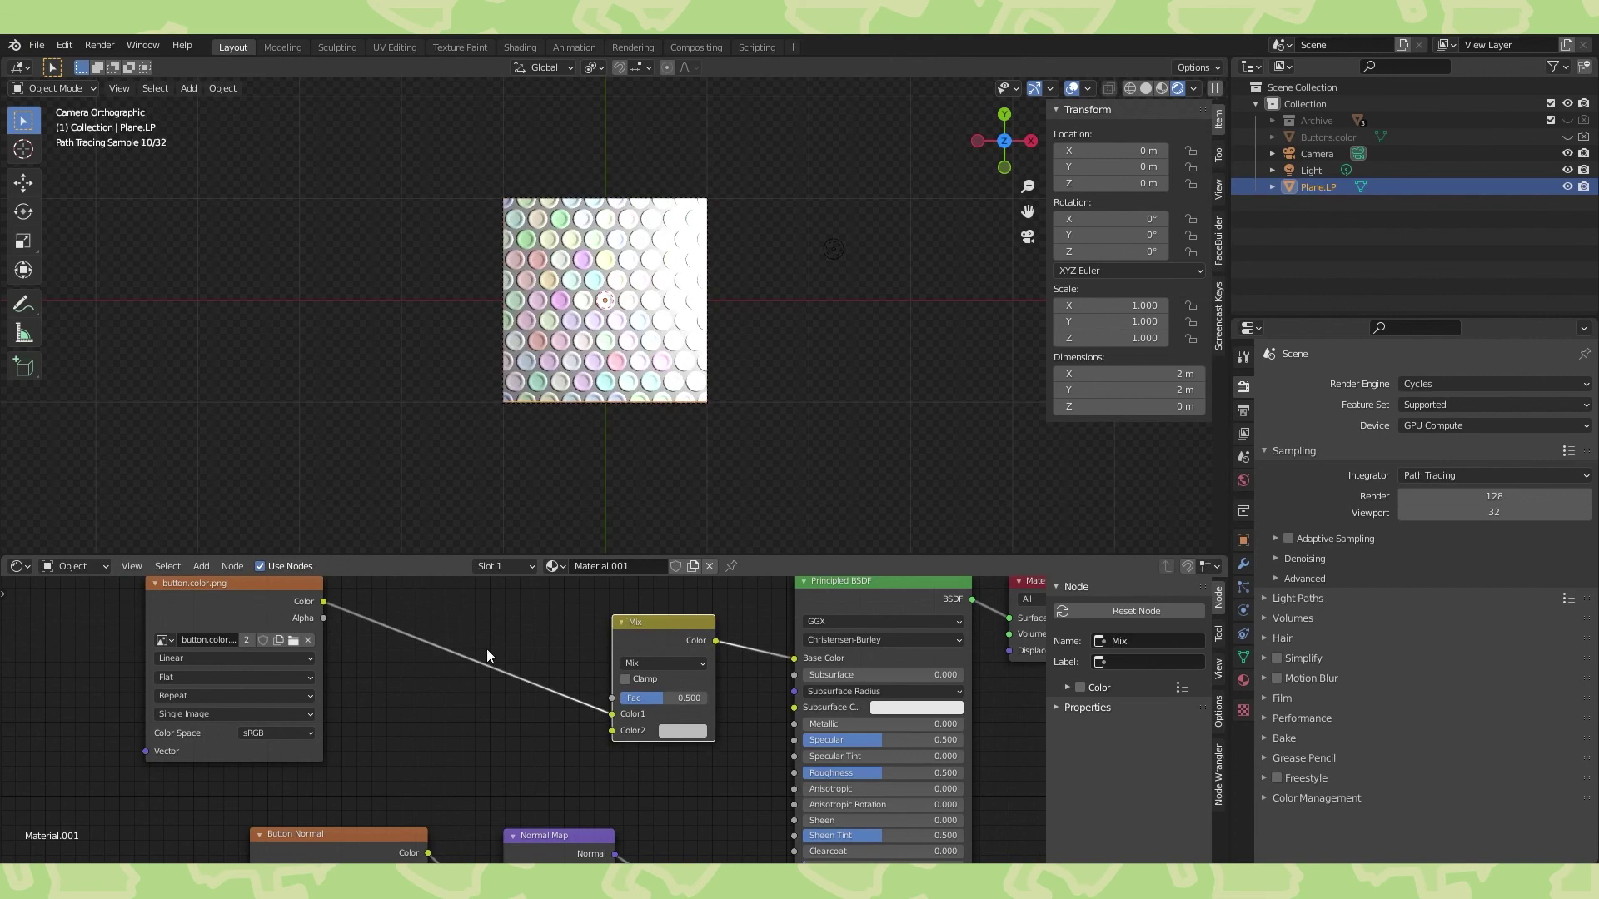
Connect the button.color.png texture's Alpha to the Mix node's Fac and move its Color link to Color2.
{"action": "left_click_drag", "start_coordinate": [323, 618], "coordinate": [674, 646]}
{"action": "left_click_drag", "start_coordinate": [609, 690], "coordinate": [611, 707]}
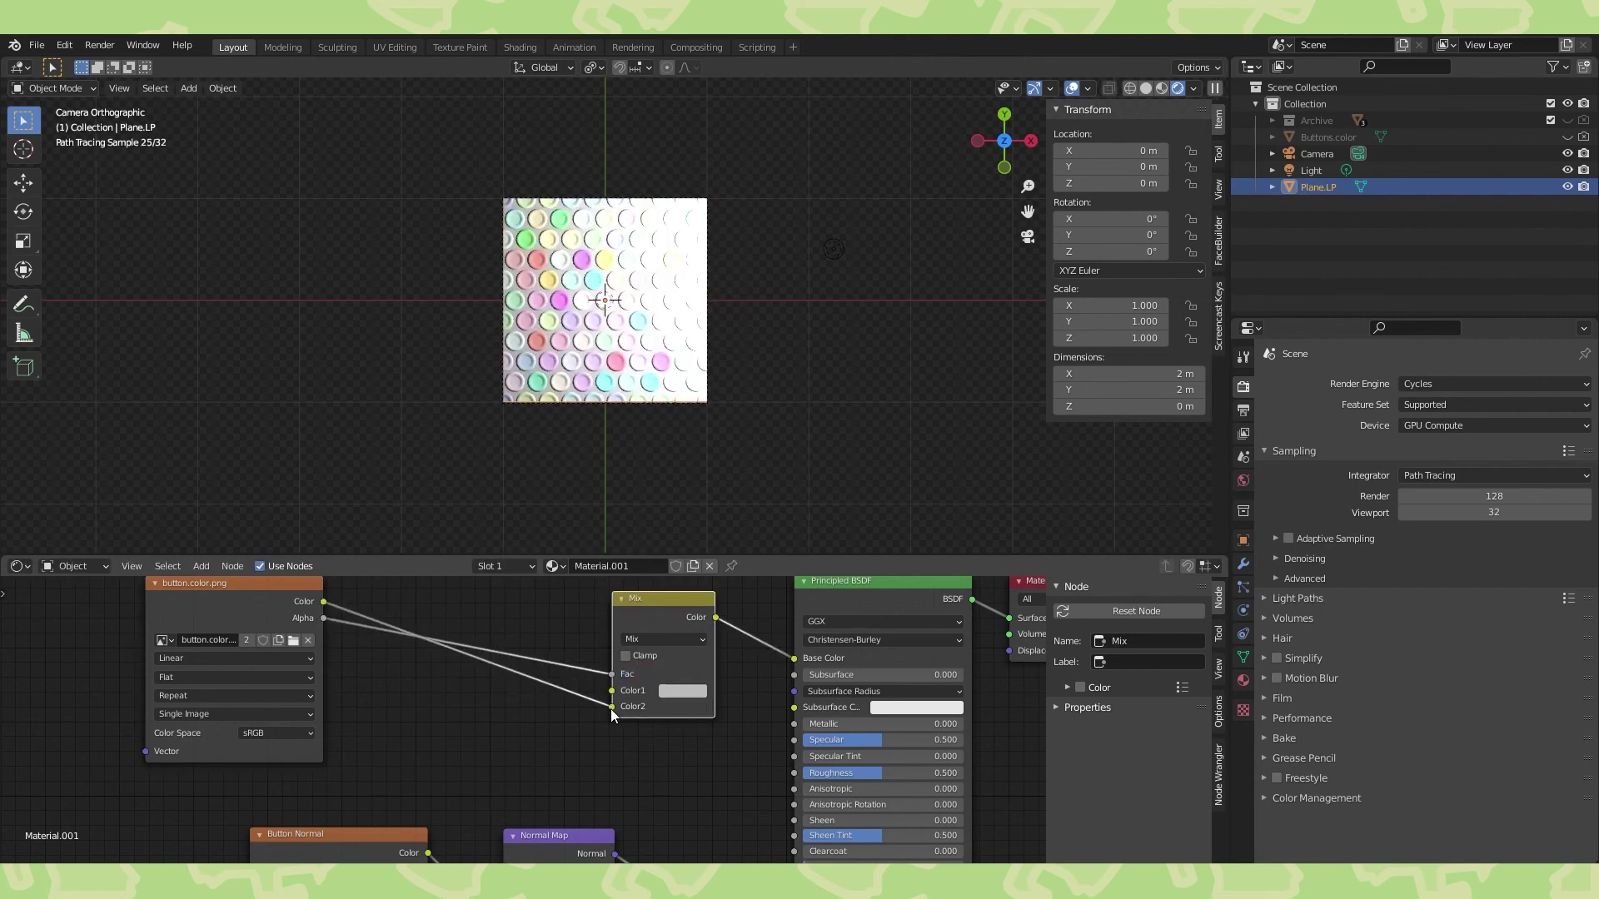
Set the Mix node's Color1 to a bright, saturated cyan and show the plane in top orthographic view.
{"action": "scroll", "coordinate": [612, 708], "scroll_direction": "up", "scroll_amount": 1}
{"action": "left_click", "coordinate": [706, 684]}
{"action": "left_click_drag", "start_coordinate": [759, 489], "coordinate": [752, 467]}
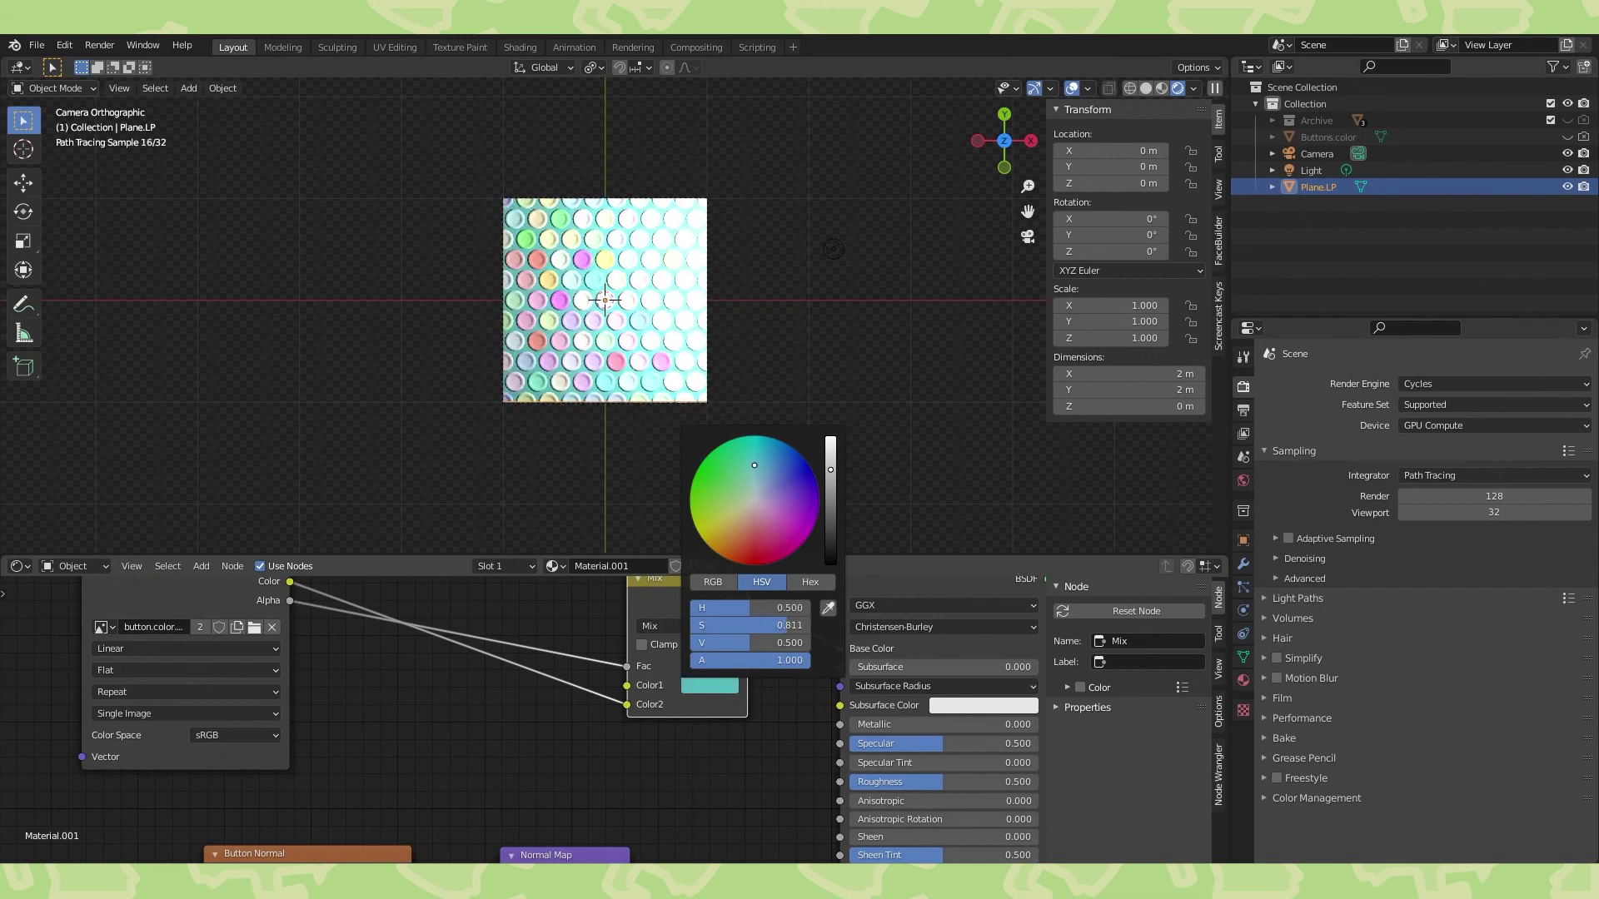
{"action": "key", "text": "KP_7"}
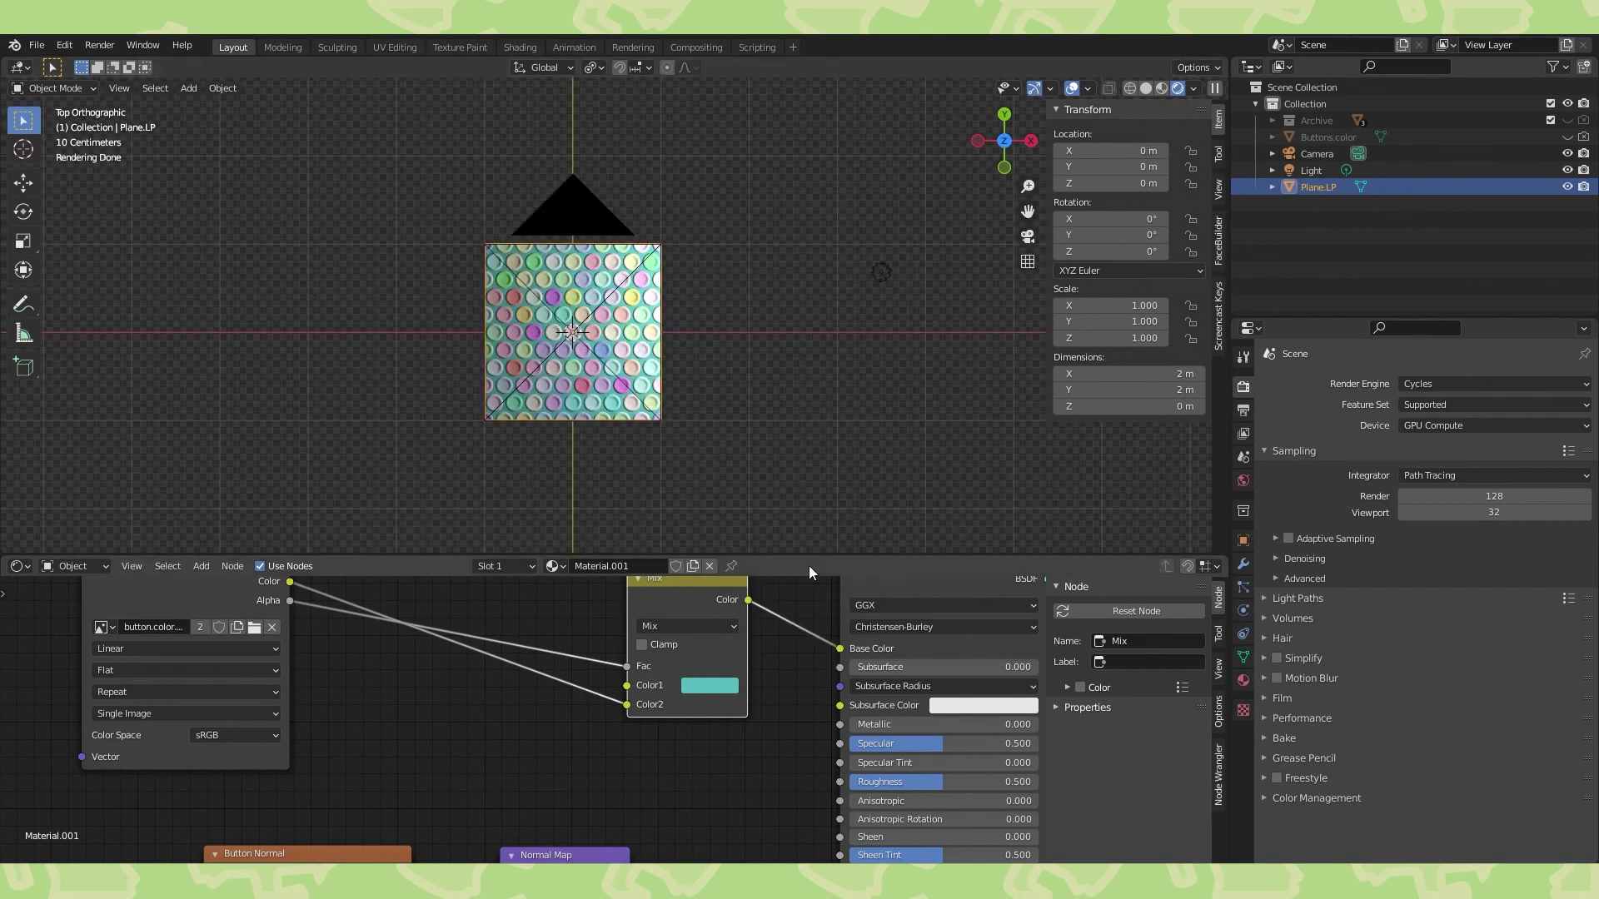
{"action": "left_click", "coordinate": [725, 692]}
{"action": "left_click_drag", "start_coordinate": [757, 470], "coordinate": [830, 437]}
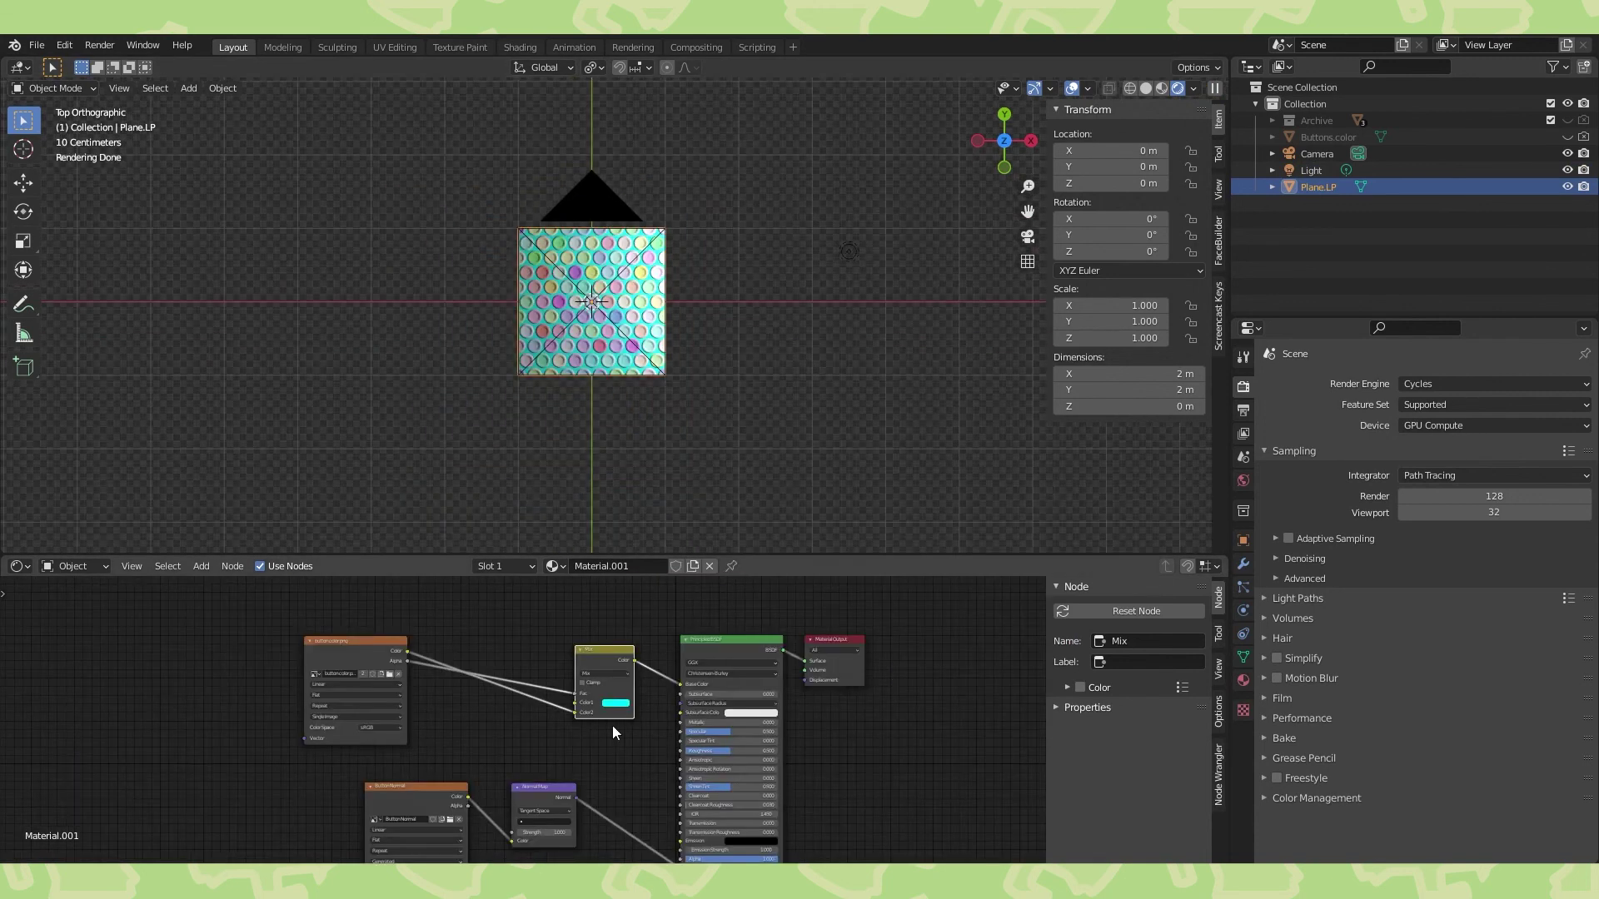
Rename the low-poly plane's material as Buttons.
{"action": "middle_click_drag", "start_coordinate": [622, 769], "coordinate": [621, 746]}
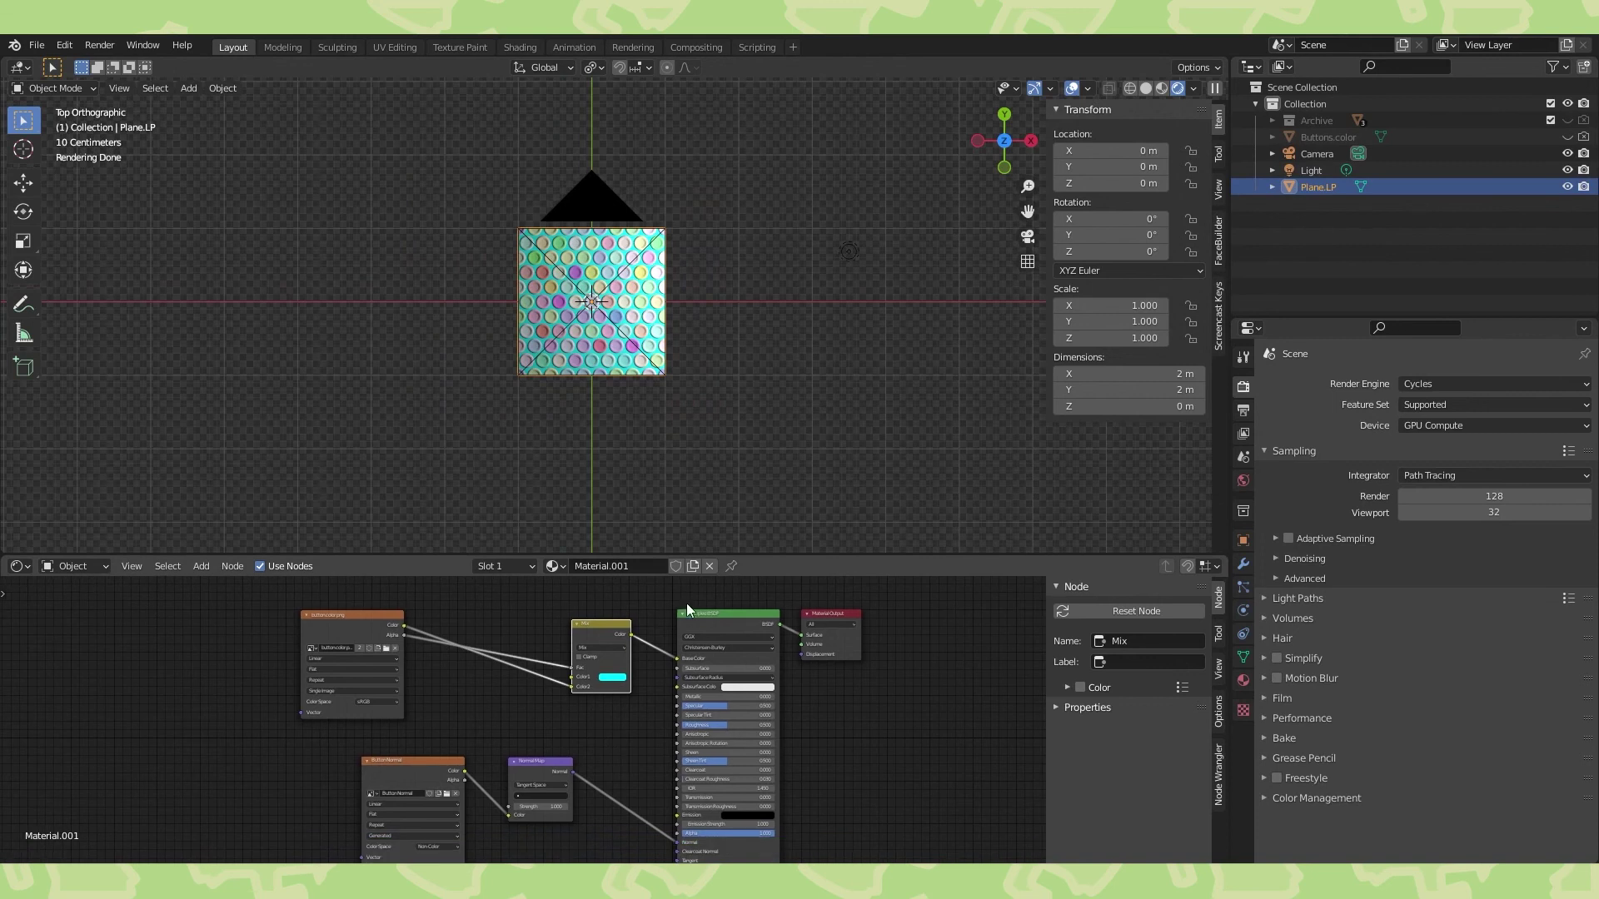
{"action": "left_click", "coordinate": [1243, 680]}
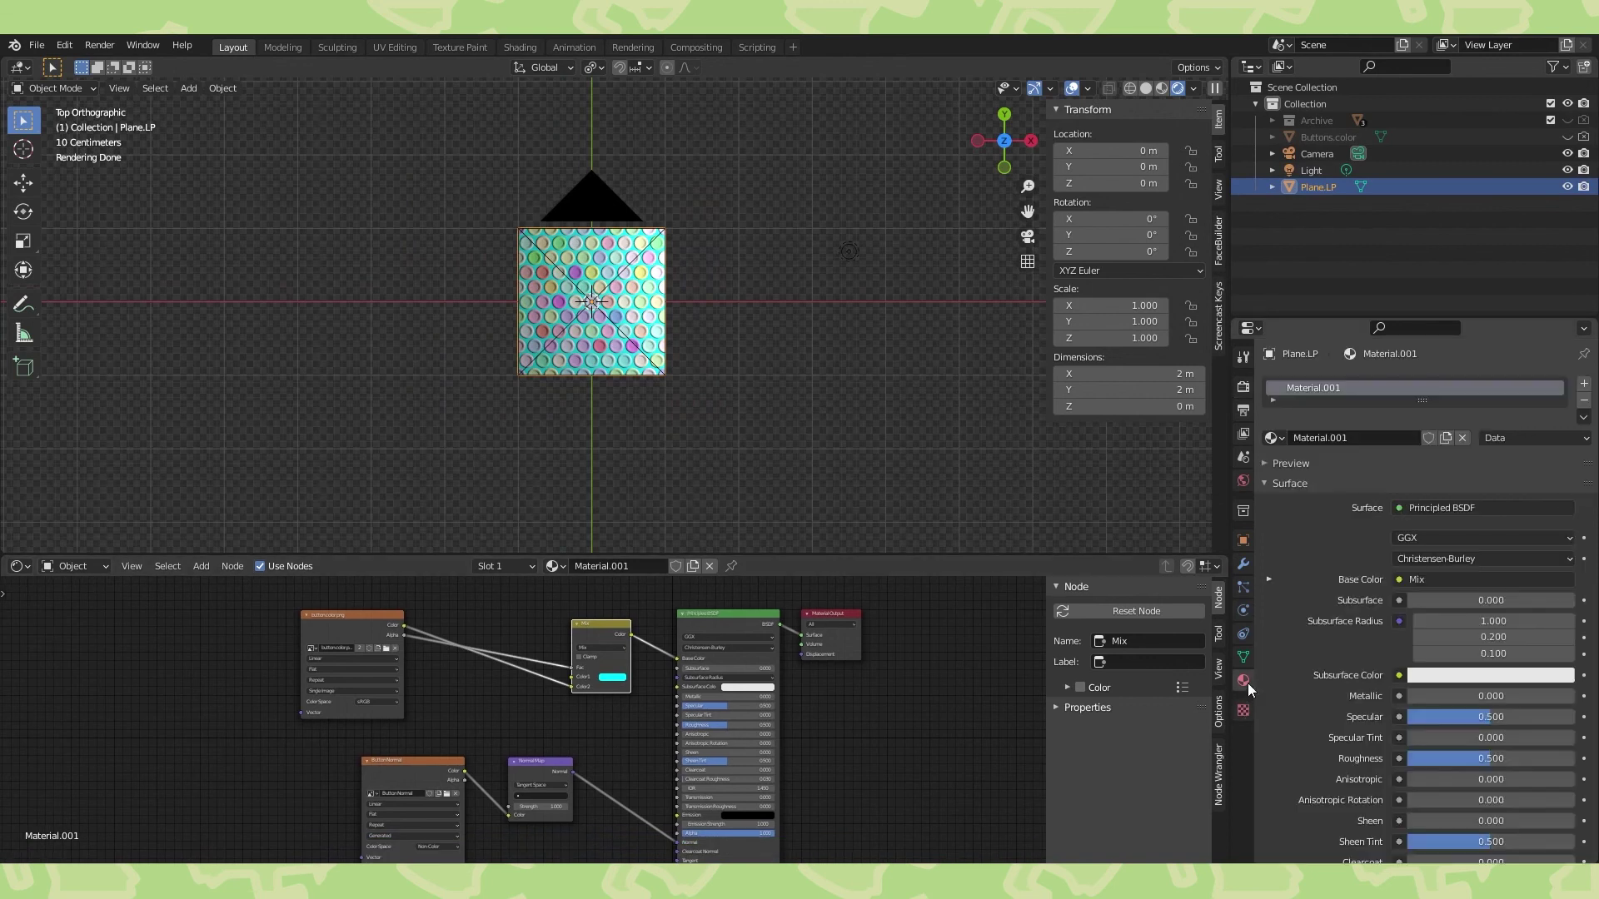
{"action": "left_click", "coordinate": [1363, 439]}
{"action": "type", "text": "Buttons"}
{"action": "key", "text": "Return"}
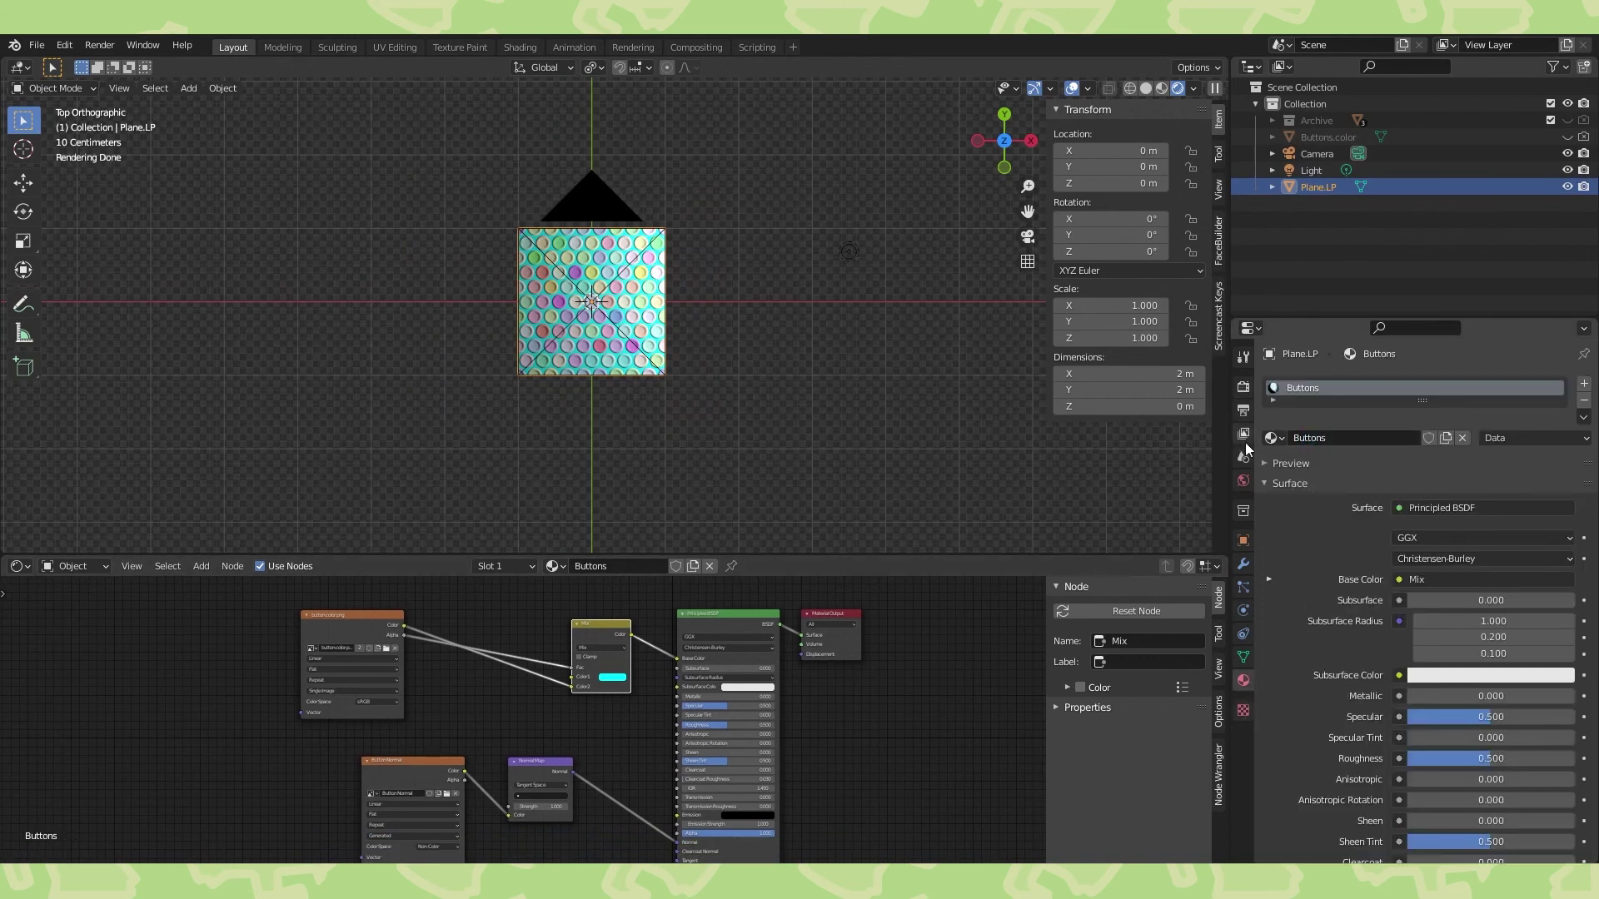
{"action": "left_click", "coordinate": [1283, 440]}
{"action": "left_click", "coordinate": [1283, 438]}
{"action": "left_click", "coordinate": [1274, 438]}
{"action": "scroll", "coordinate": [833, 428], "scroll_direction": "up", "scroll_amount": 4}
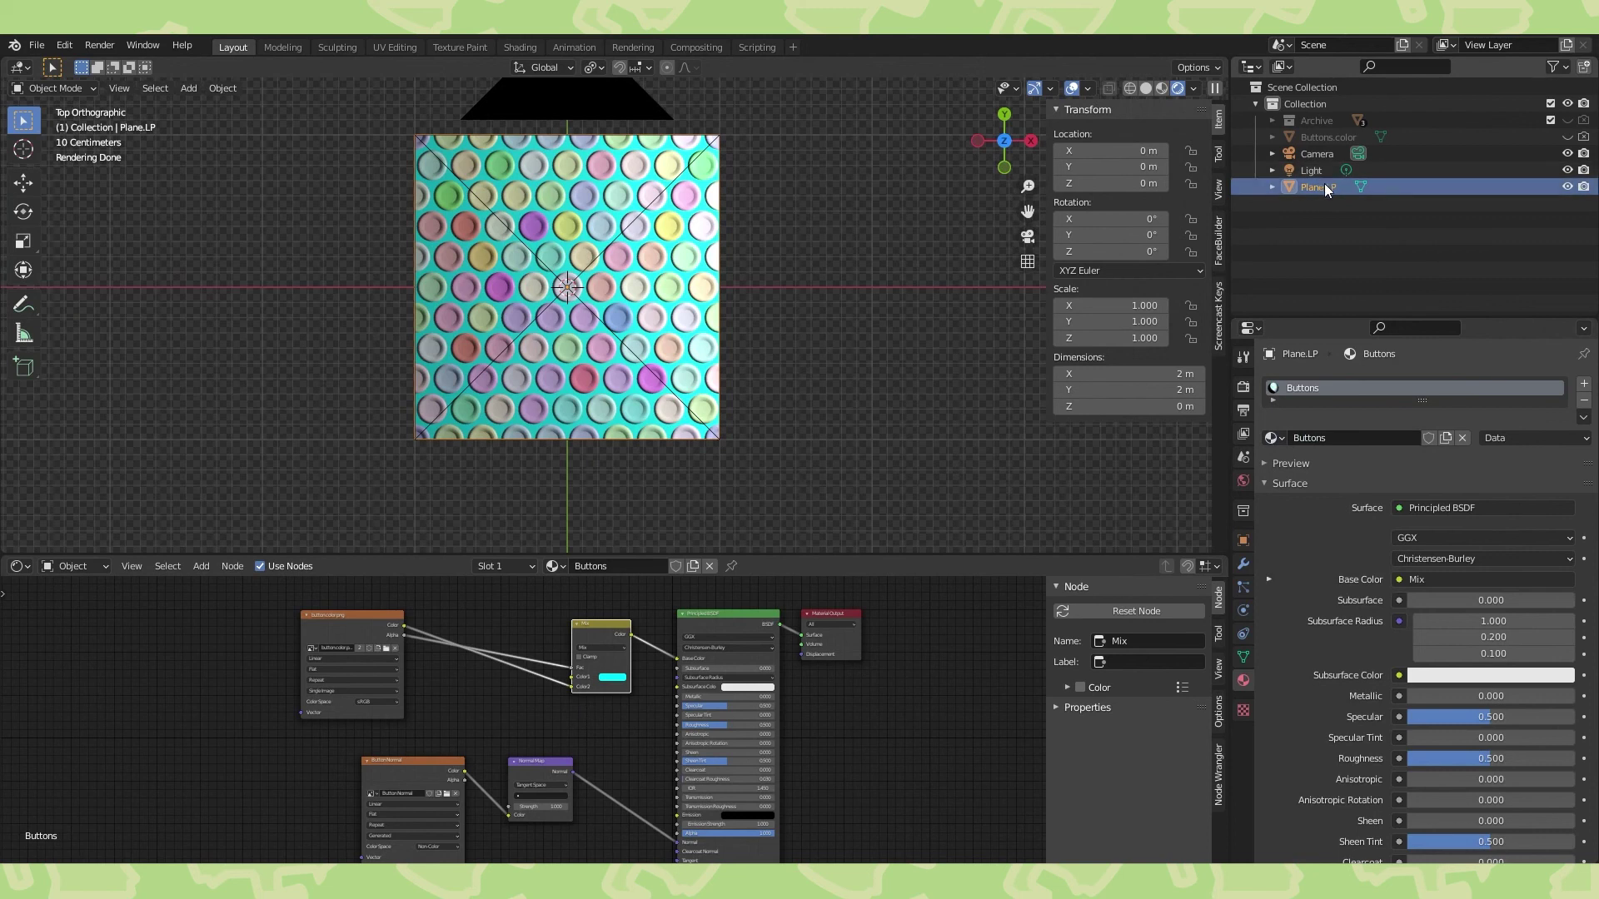
Move the Buttons.color object into the Archive collection.
{"action": "left_click_drag", "start_coordinate": [1334, 138], "coordinate": [1334, 118]}
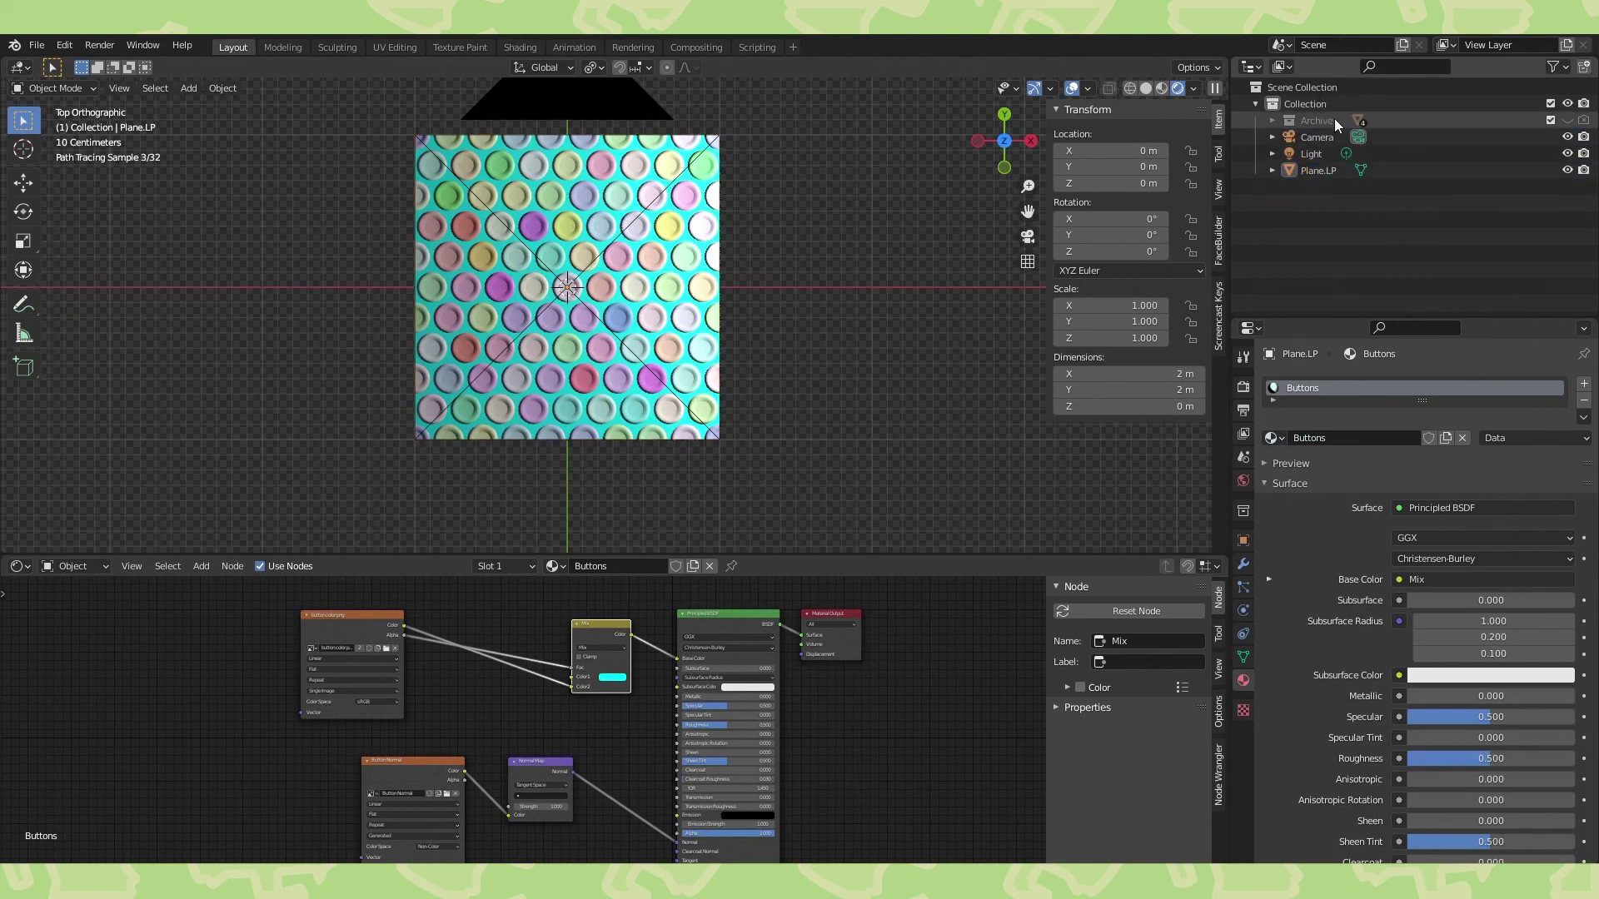